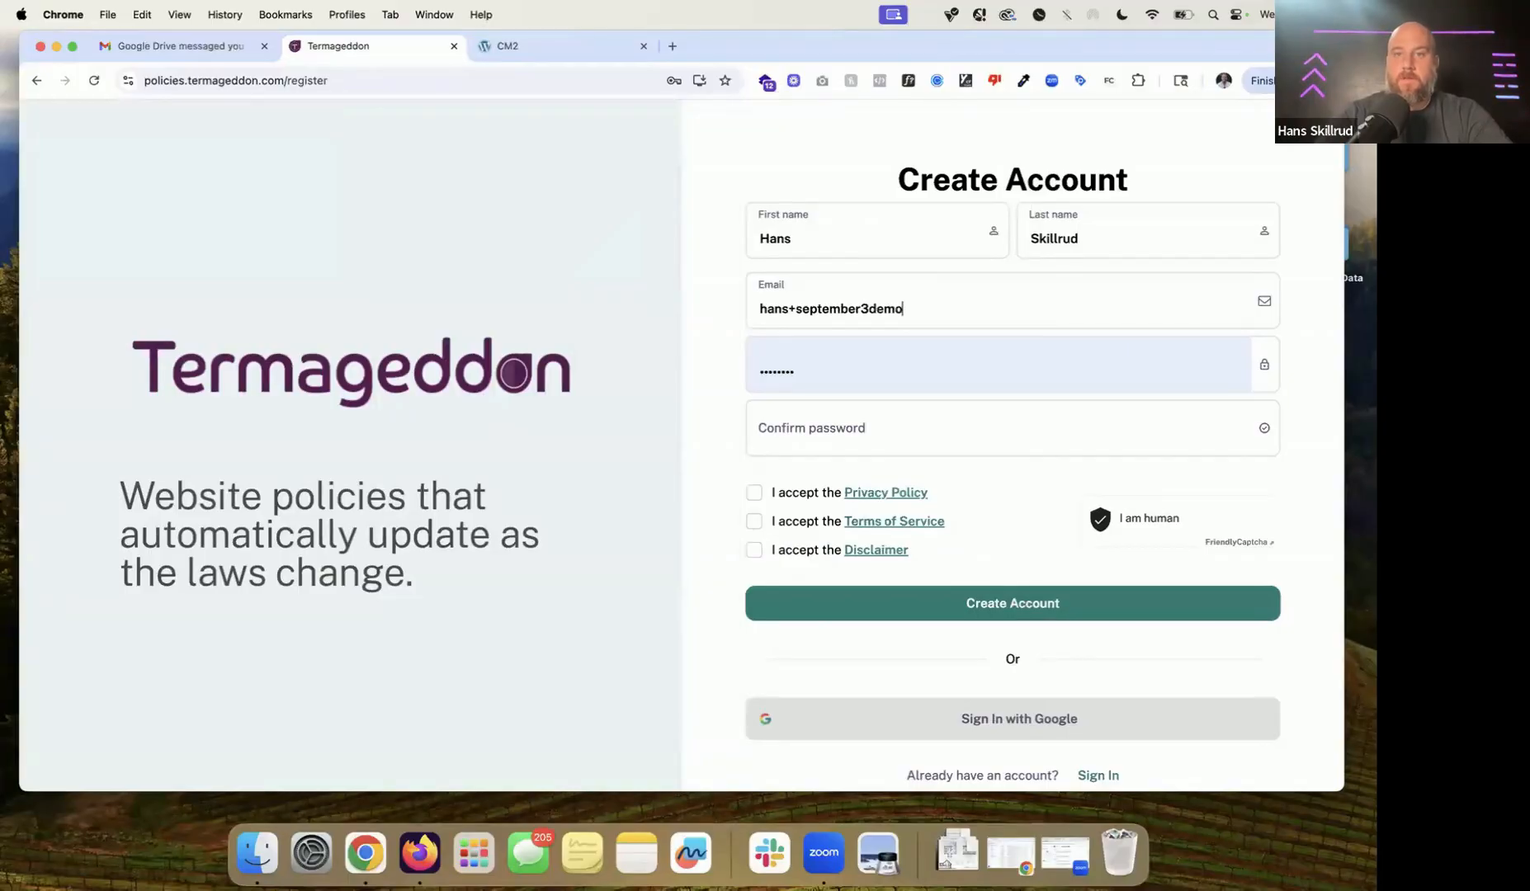
Step: Enter the account email address and the password in both password fields
text(@termageddon.com)
key(Tab)
text(•••••••)
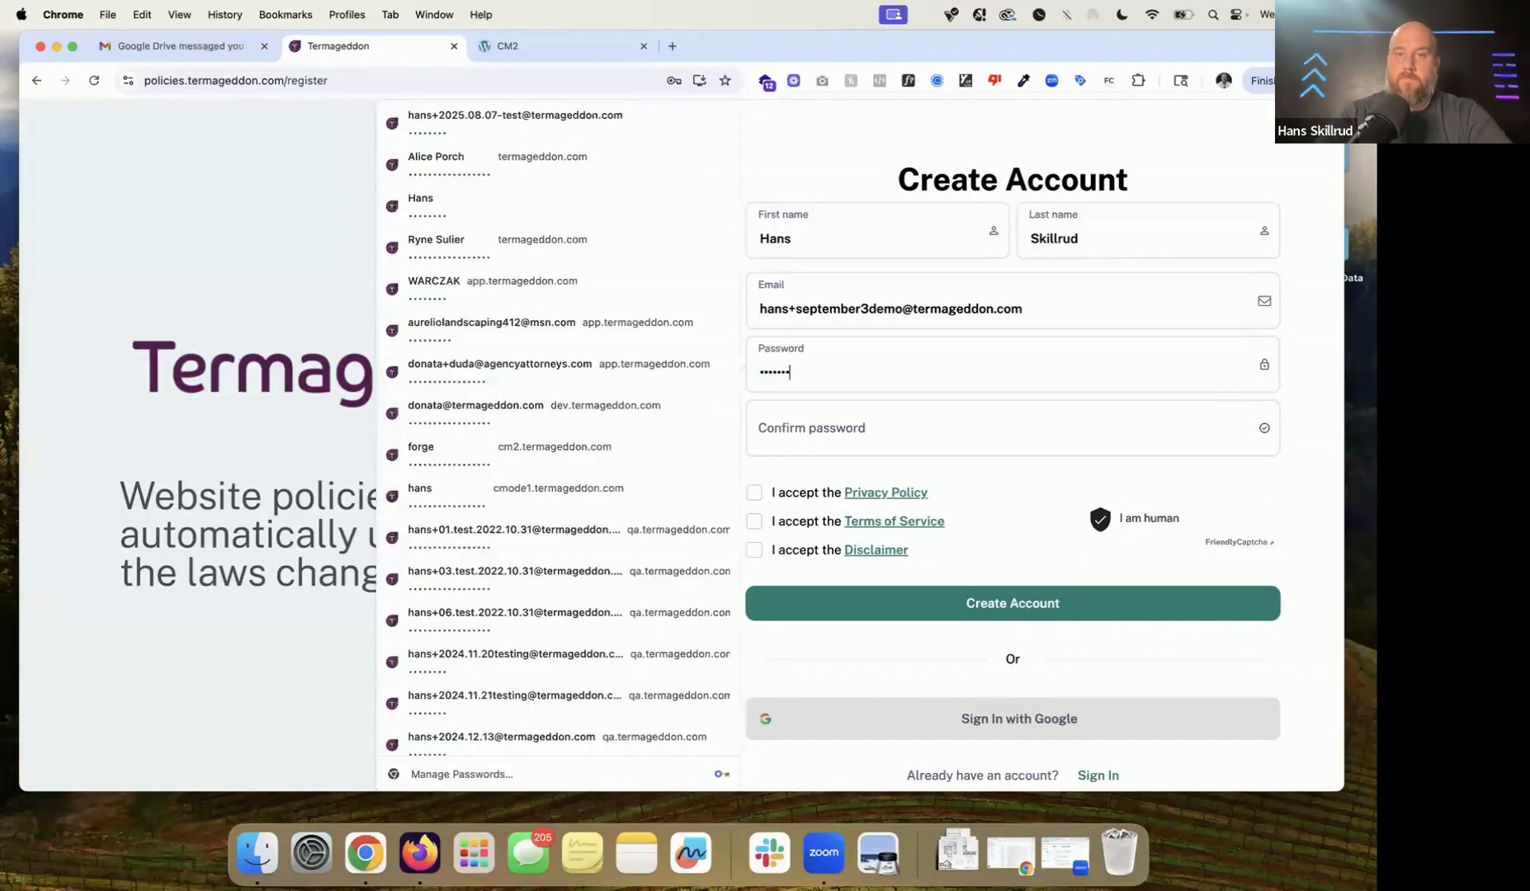
key(Tab)
text(••••••••)
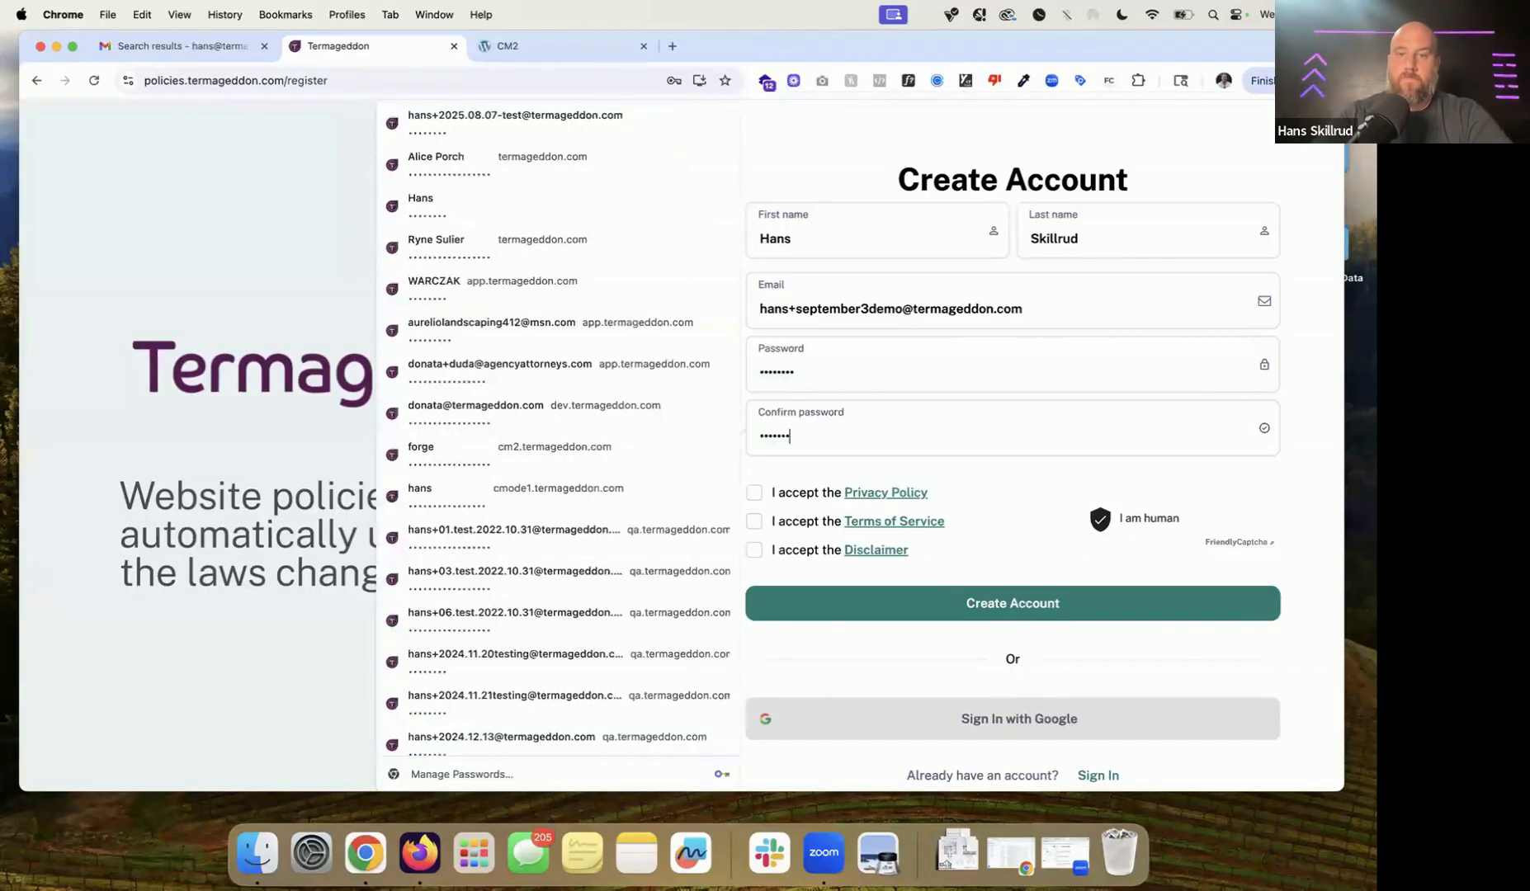
Step: Copy the entered email address to the clipboard
click(909, 294)
key(super+a)
key(super+c)
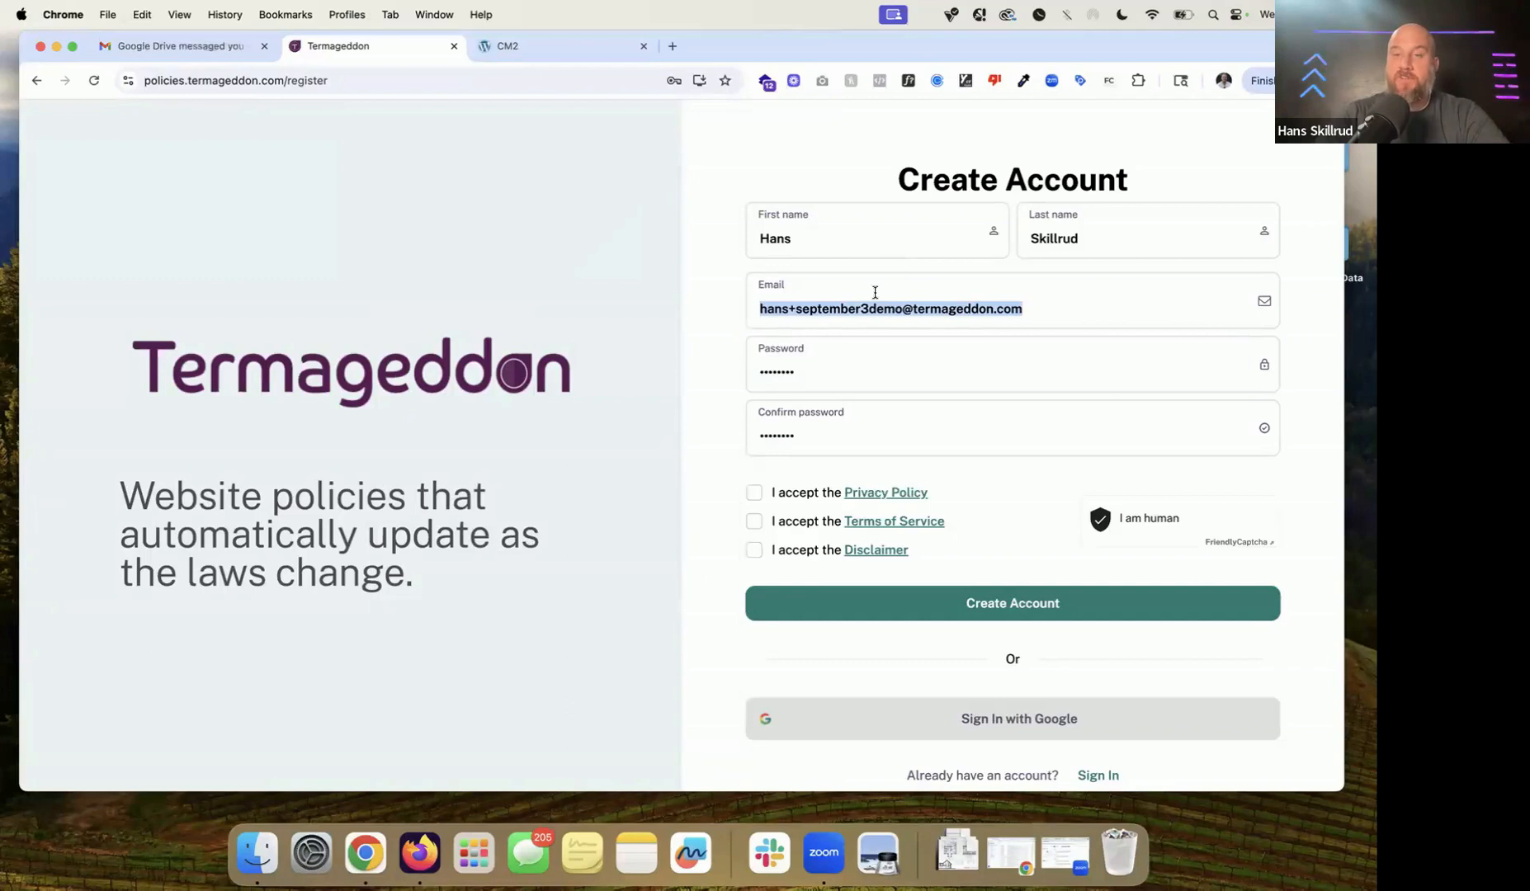
key(Right)
key(alt+shift+Left)
key(super+a)
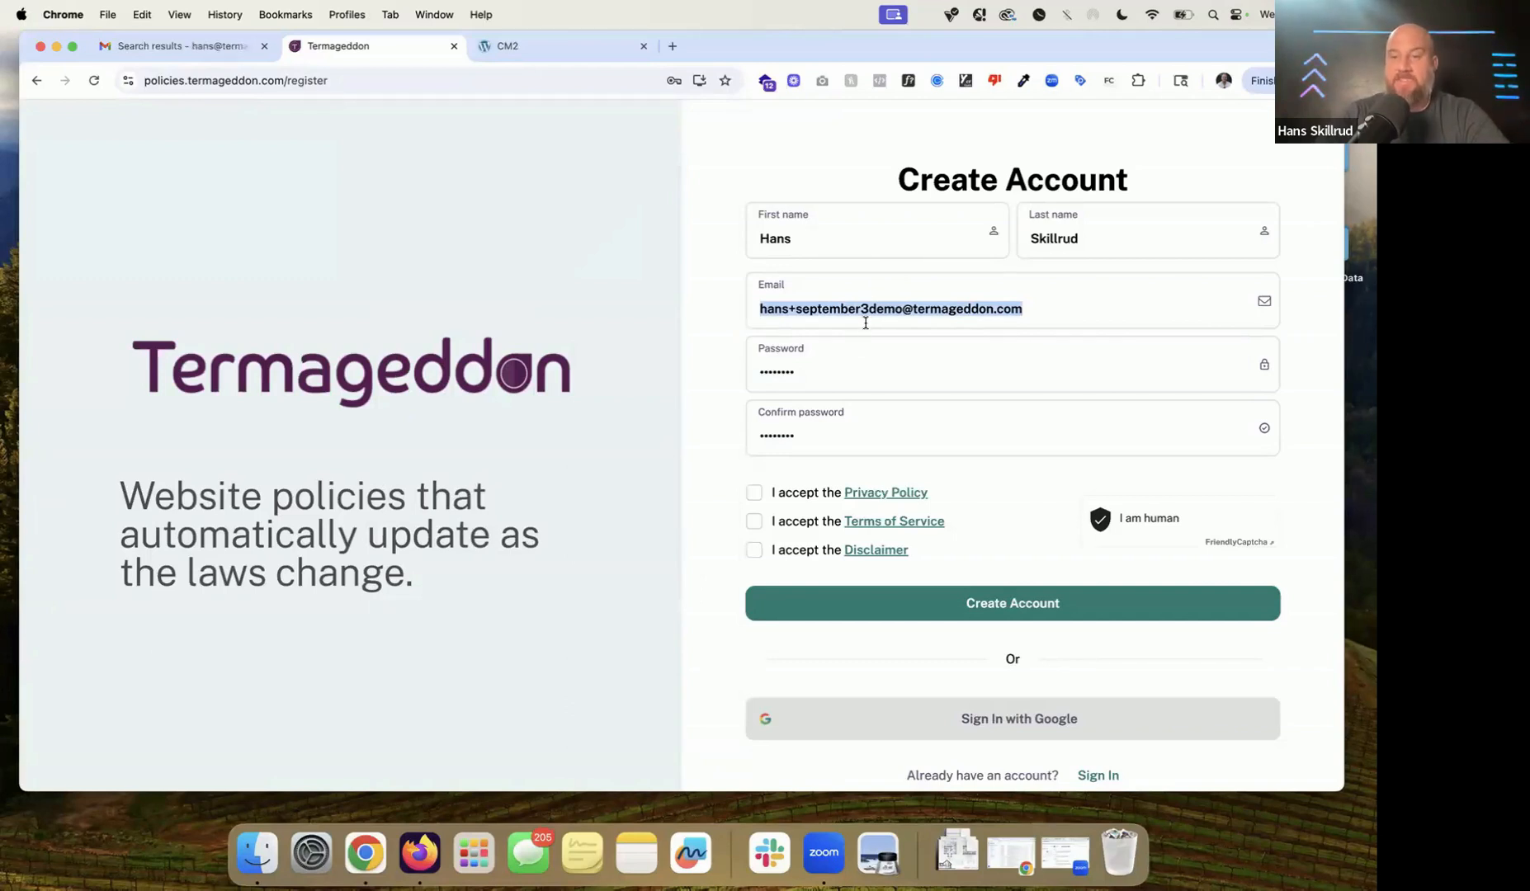
Step: Accept the Privacy Policy, Terms of Service and Disclaimer, then submit the registration
click(784, 493)
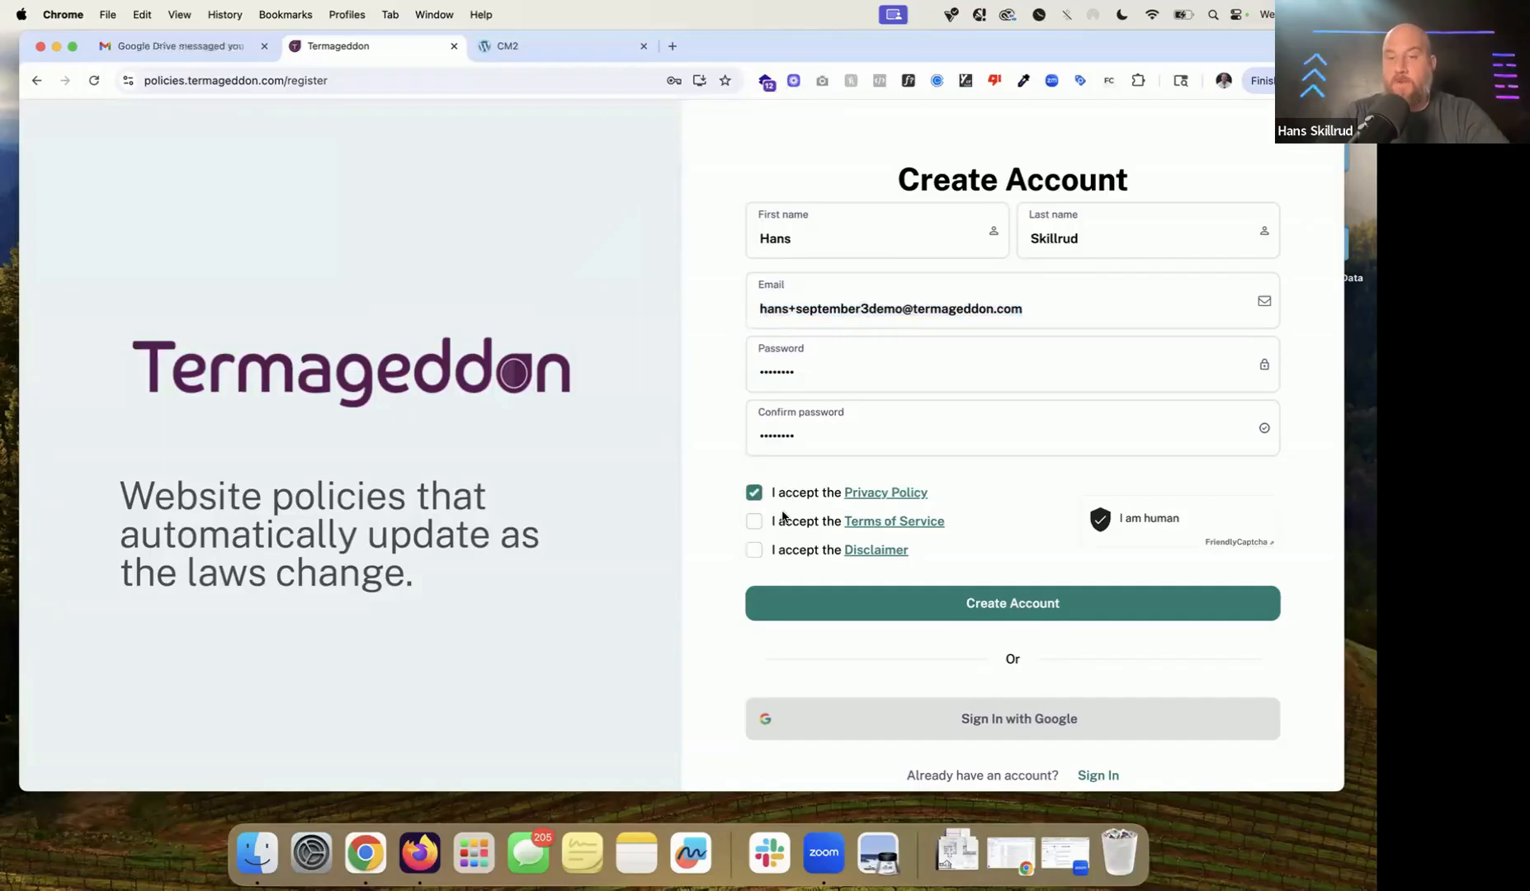
click(784, 520)
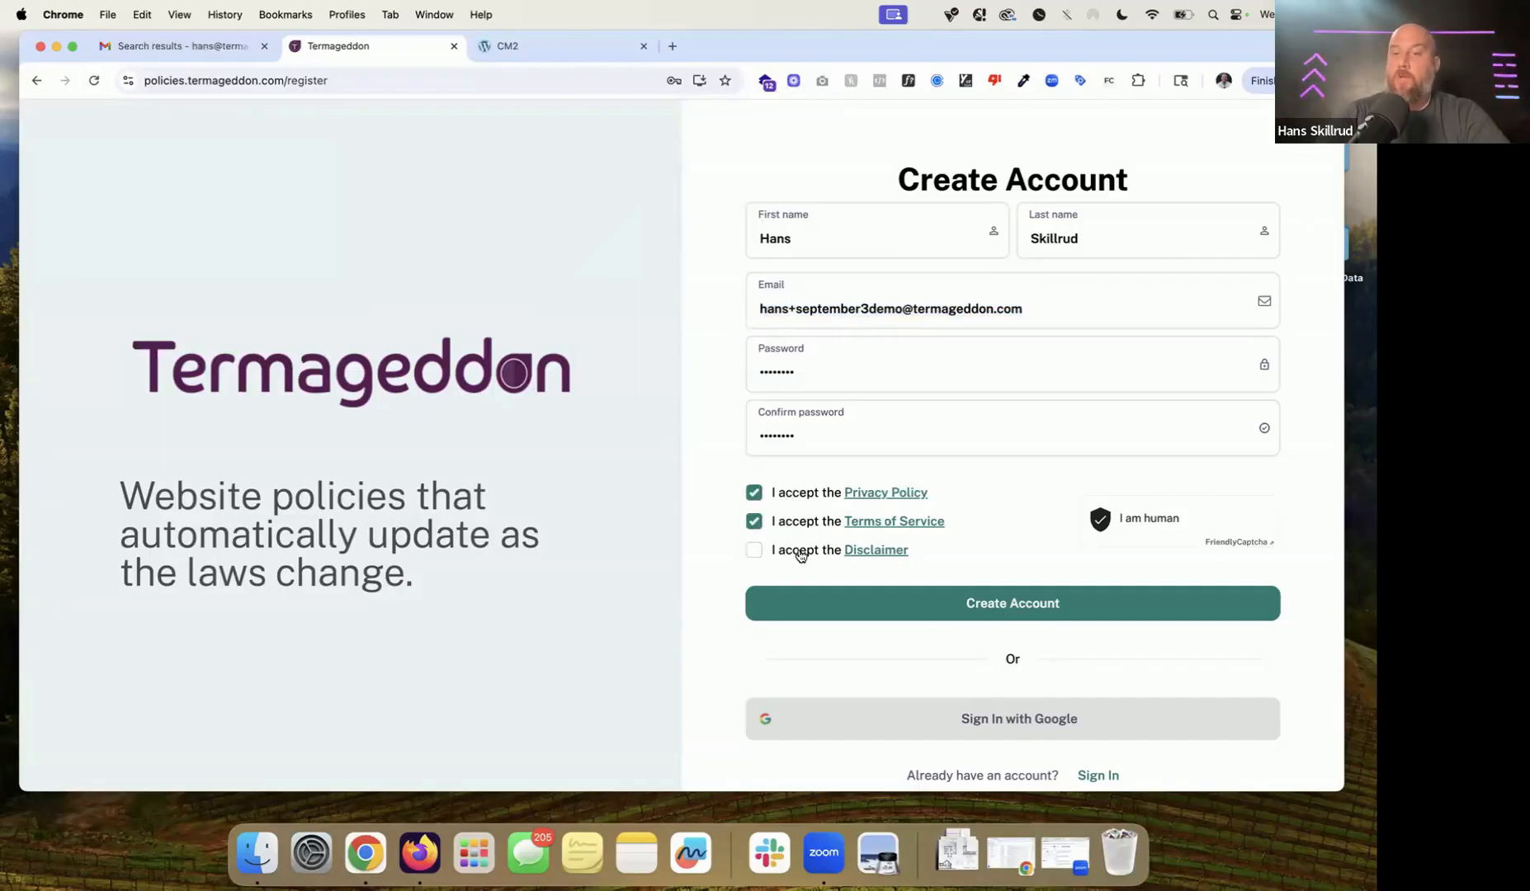
click(796, 558)
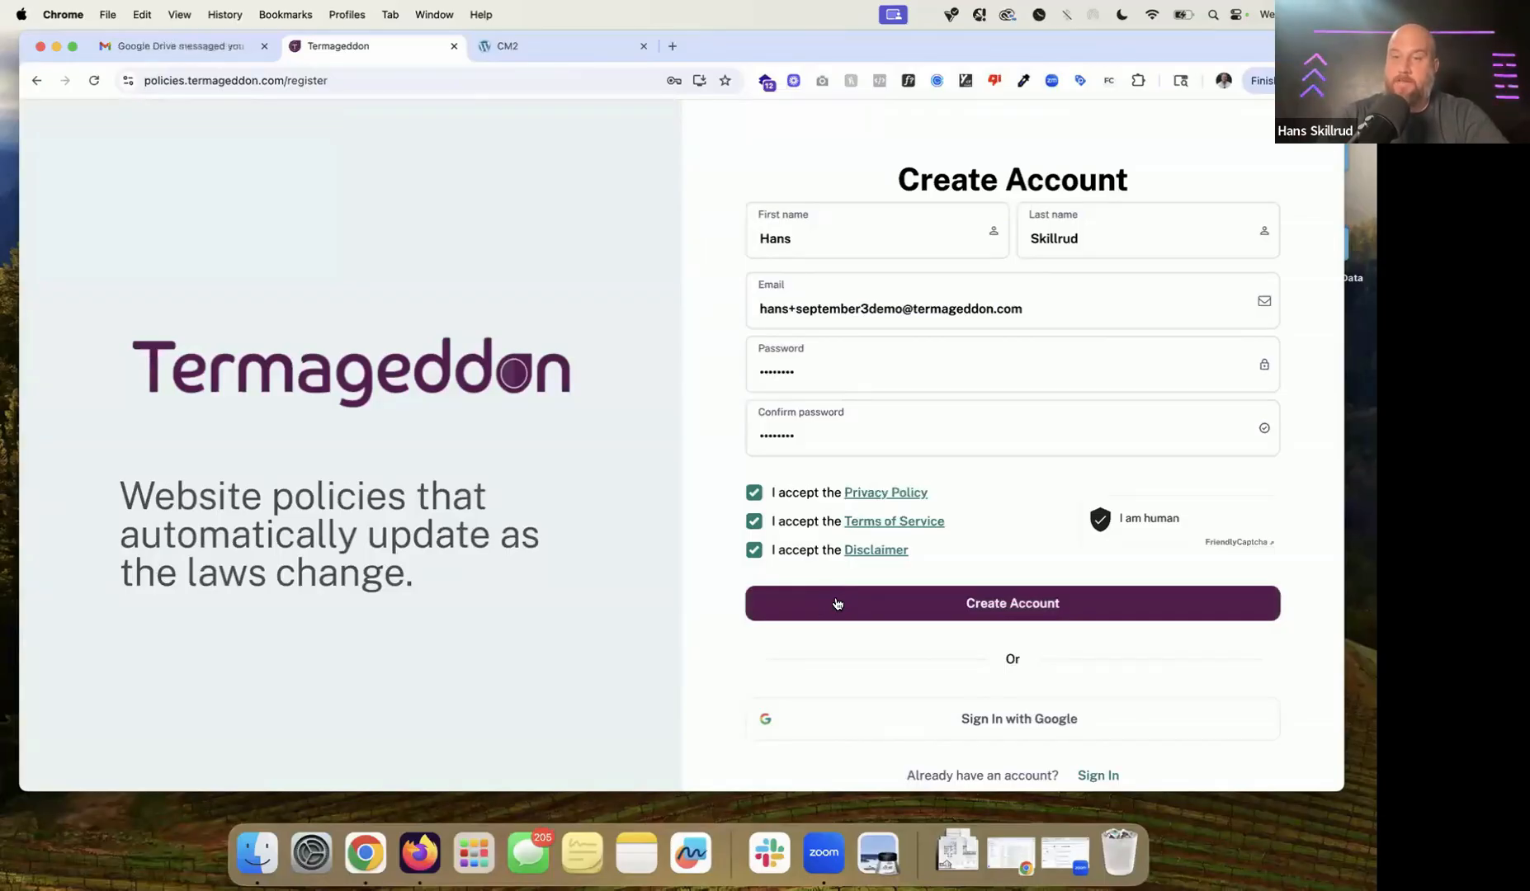
scroll(837, 604, down, 1)
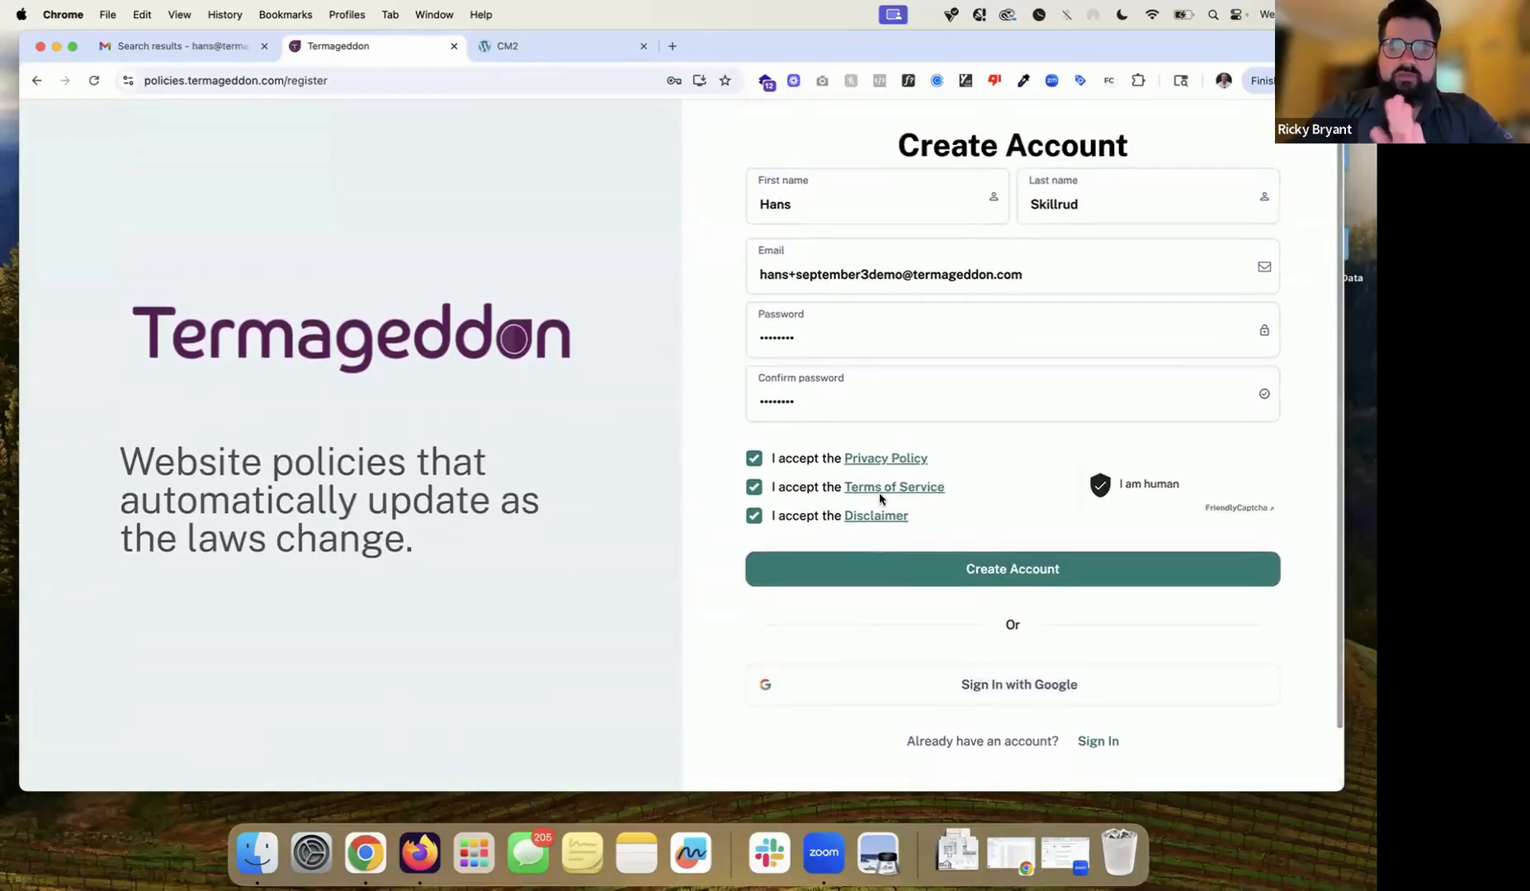
scroll(879, 495, up, 1)
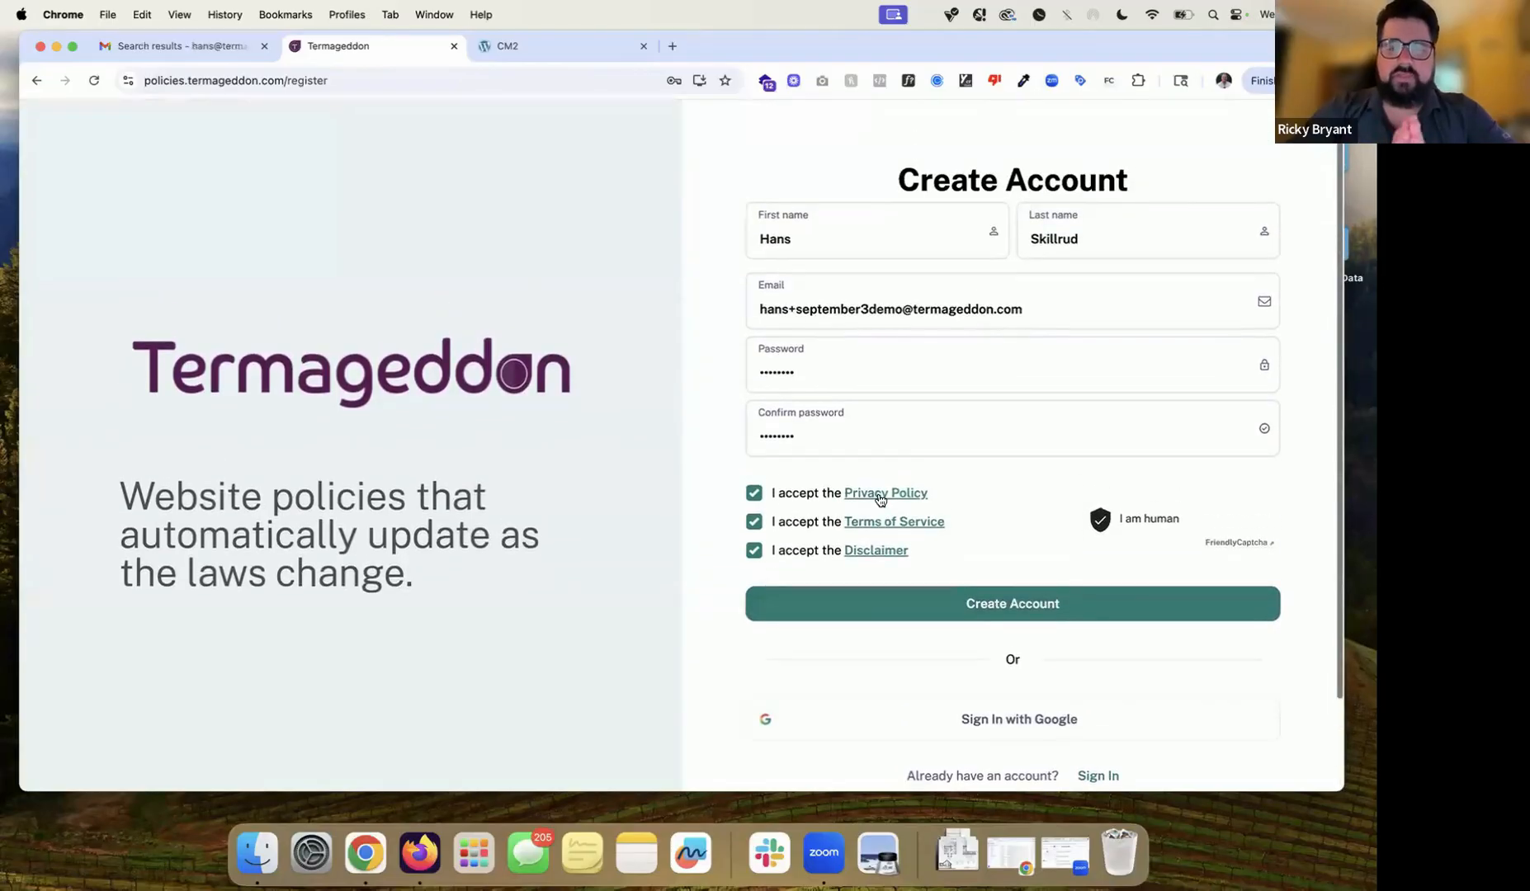
triple_click(846, 317)
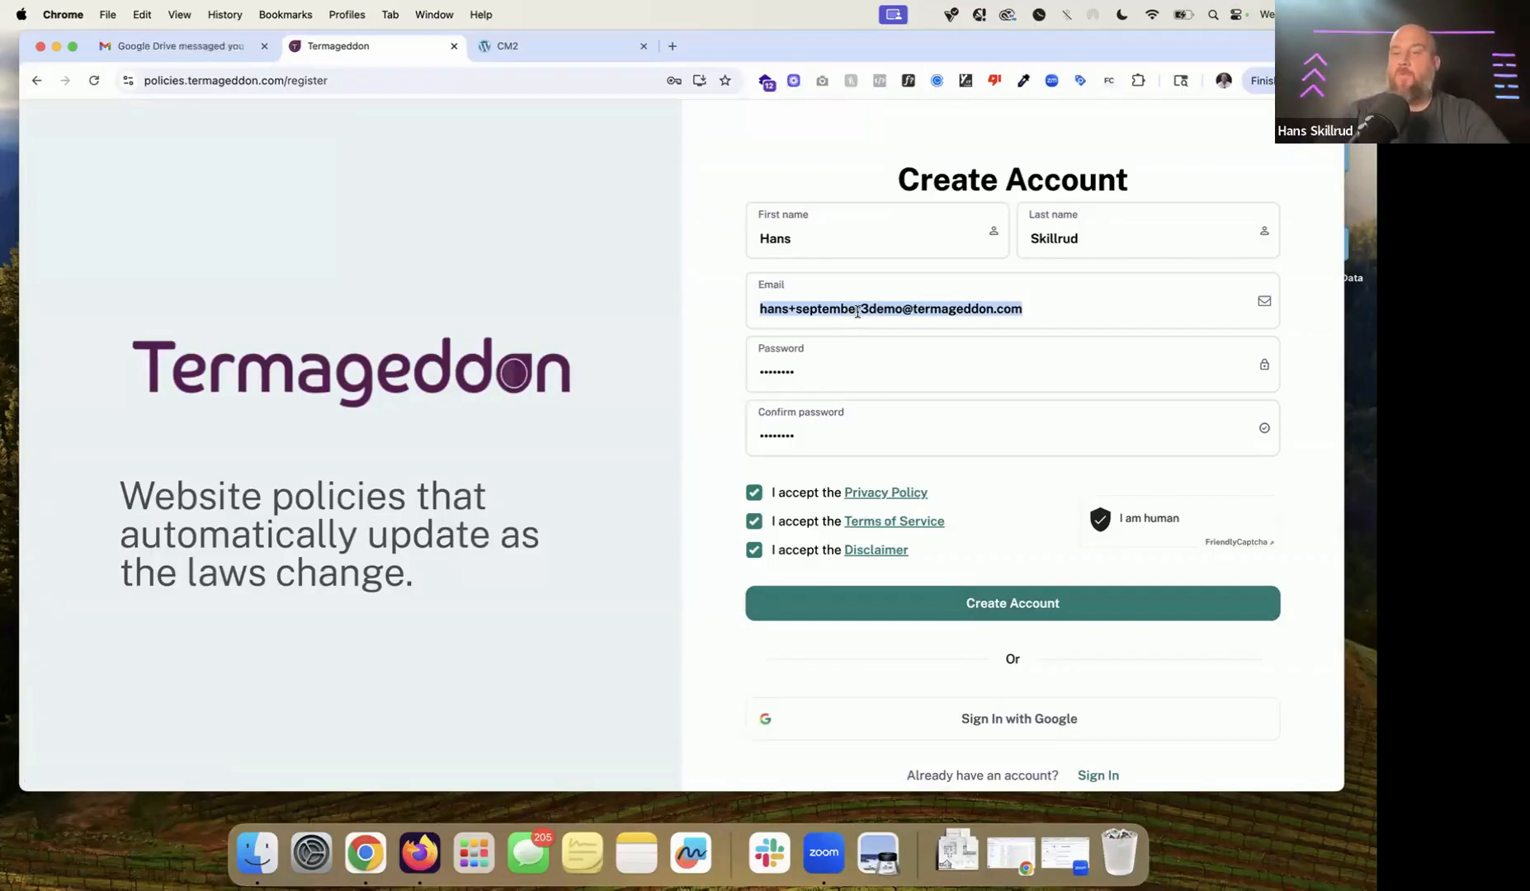
scroll(857, 312, down, 1)
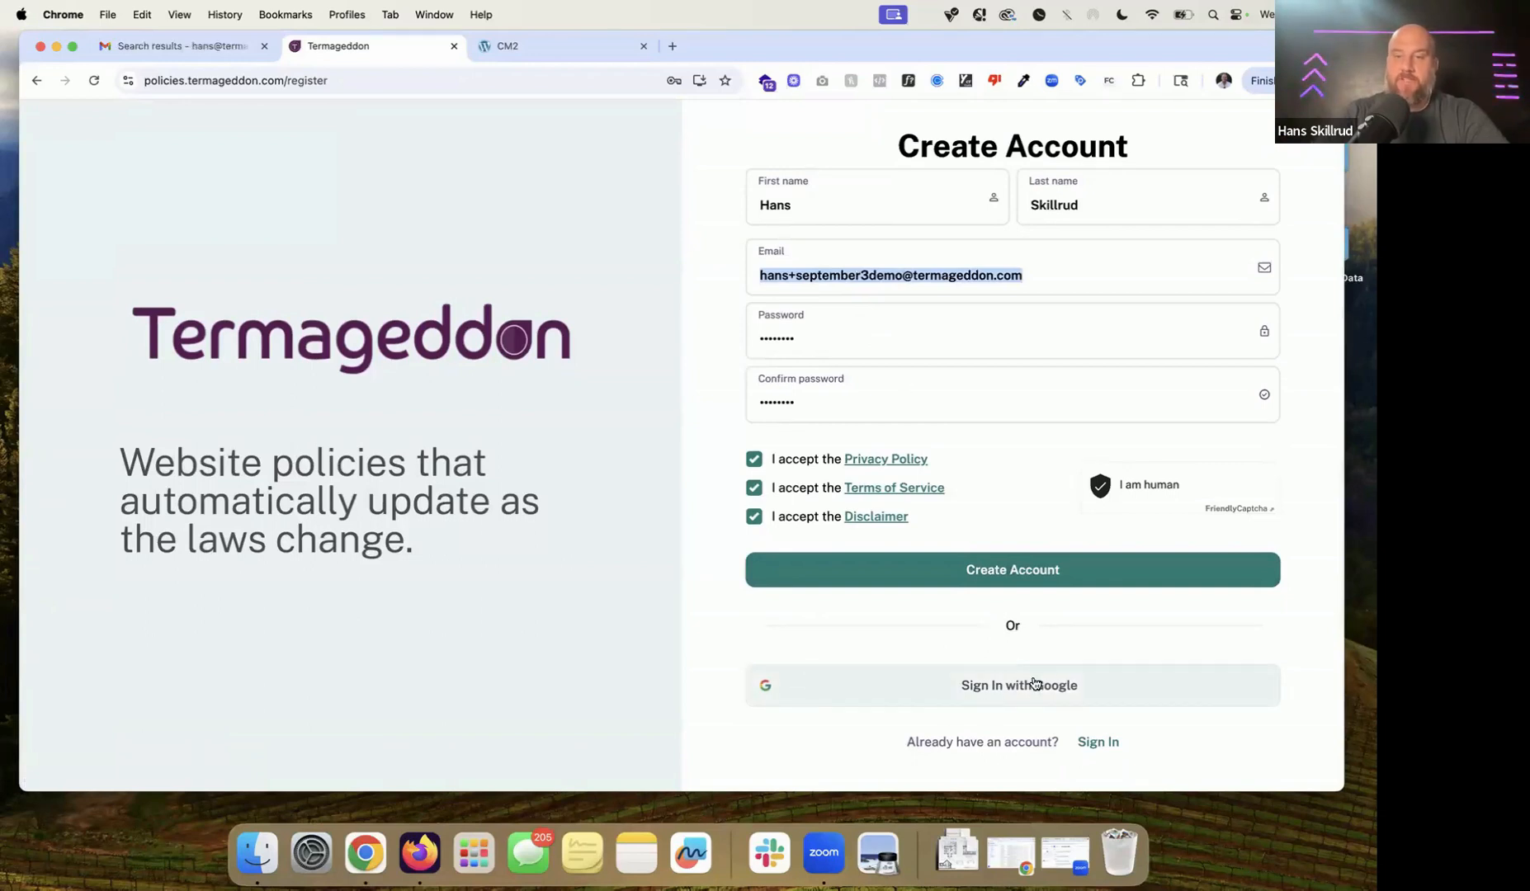
scroll(1034, 684, up, 1)
click(980, 604)
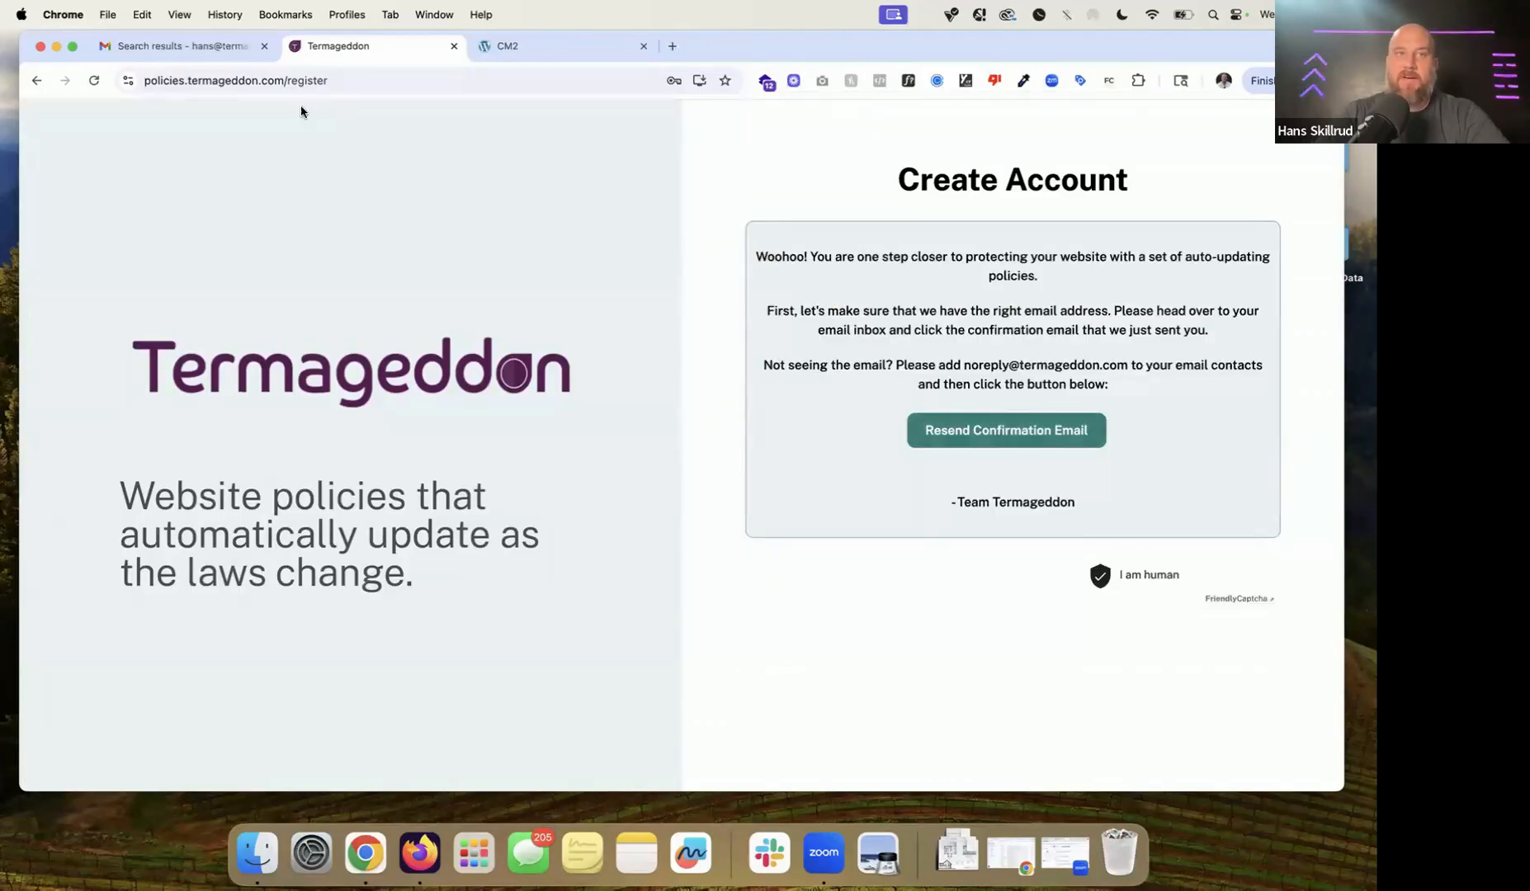
Step: Find the Confirm Your Termageddon Registration email in Gmail and follow its Confirm Email Address link
click(208, 43)
key(Return)
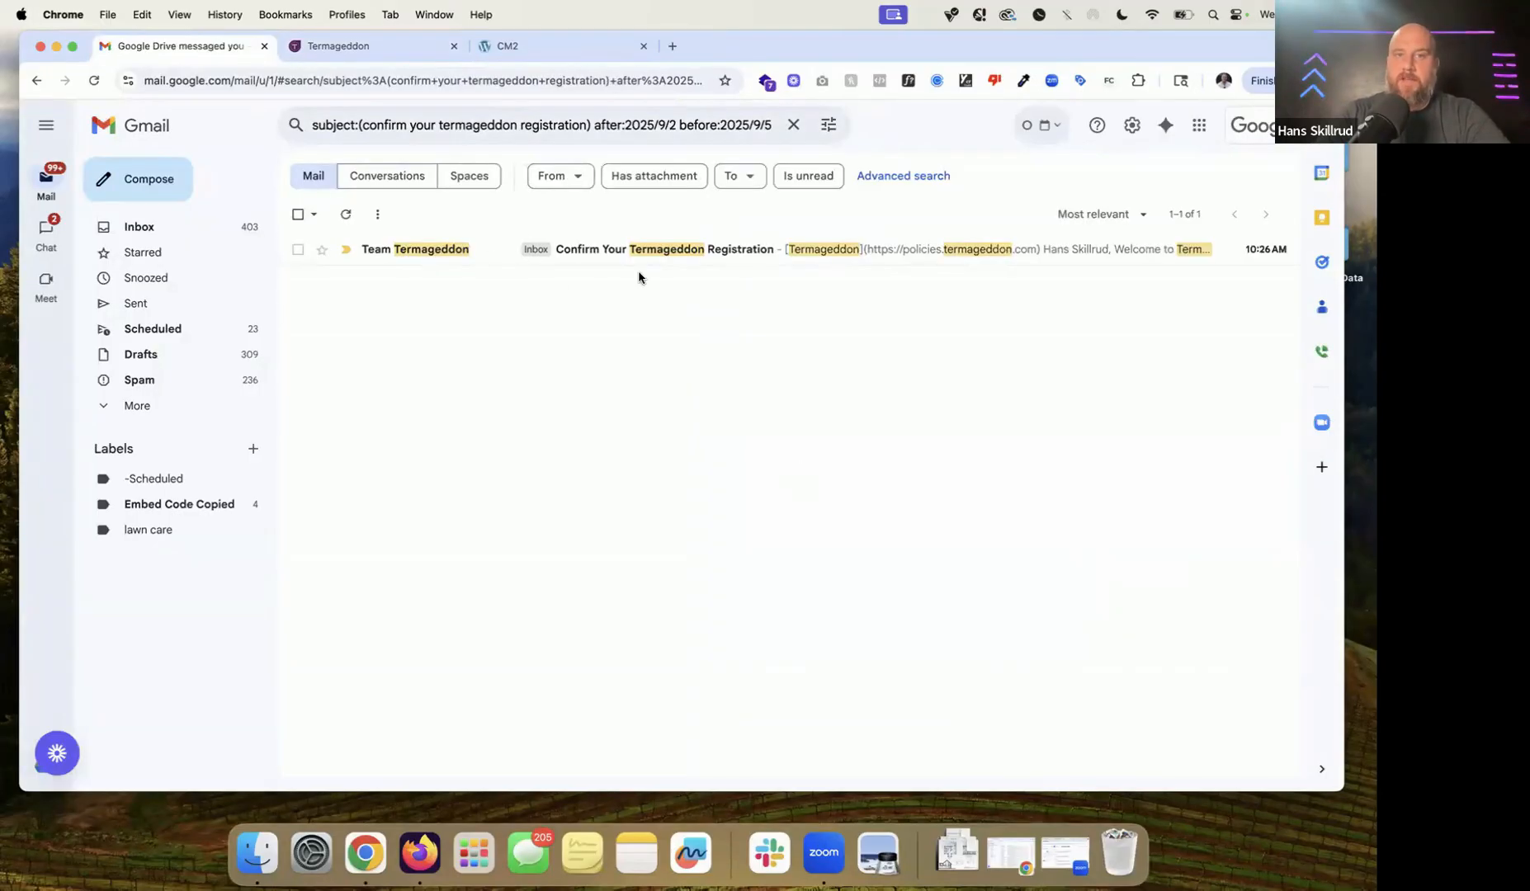
scroll(661, 266, up, 2)
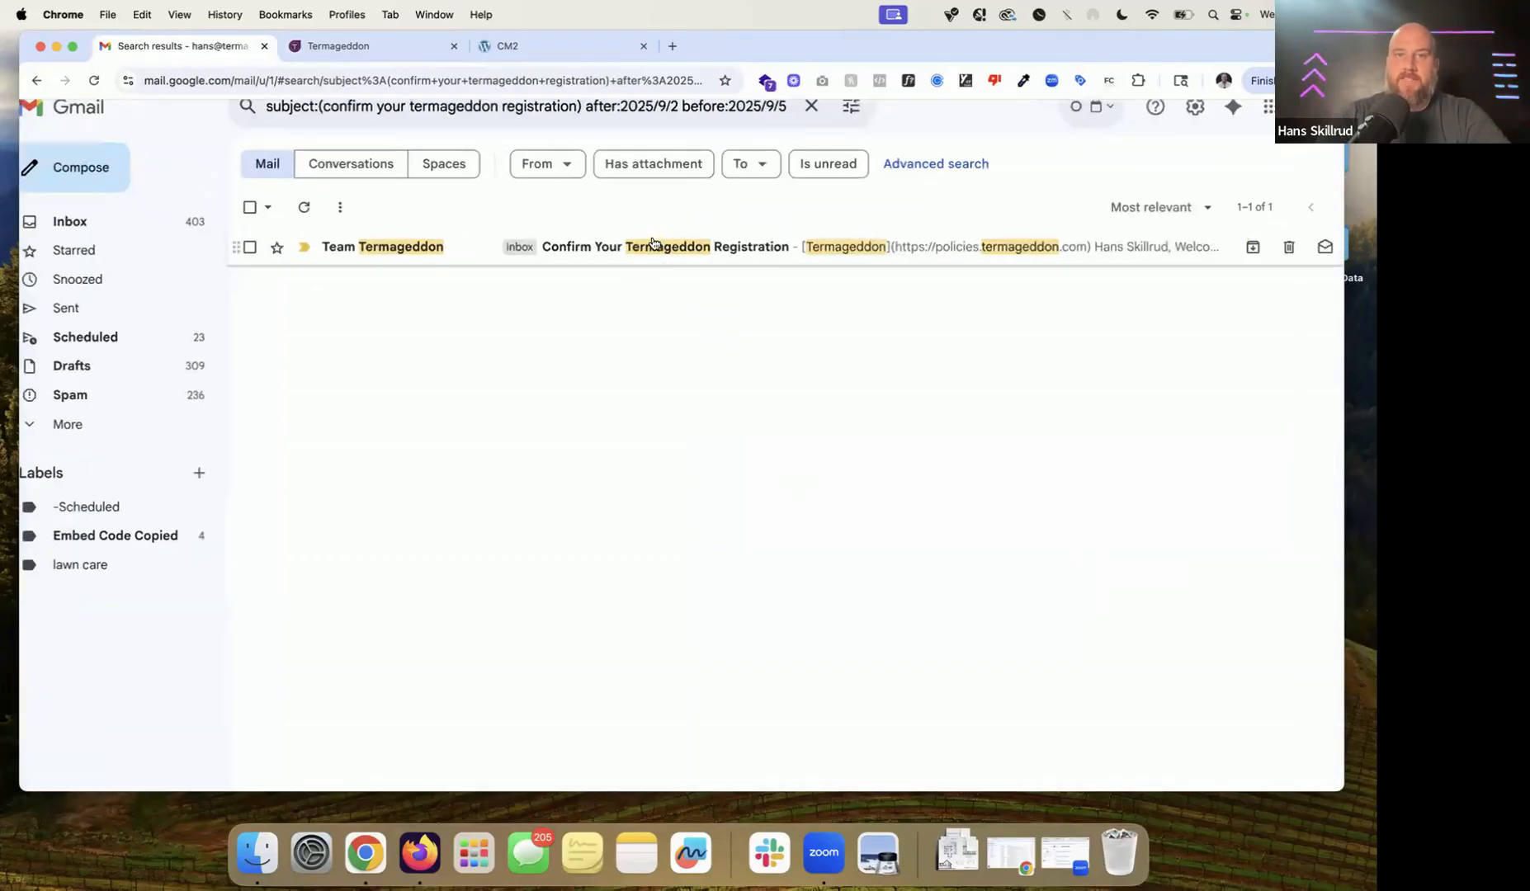
click(682, 251)
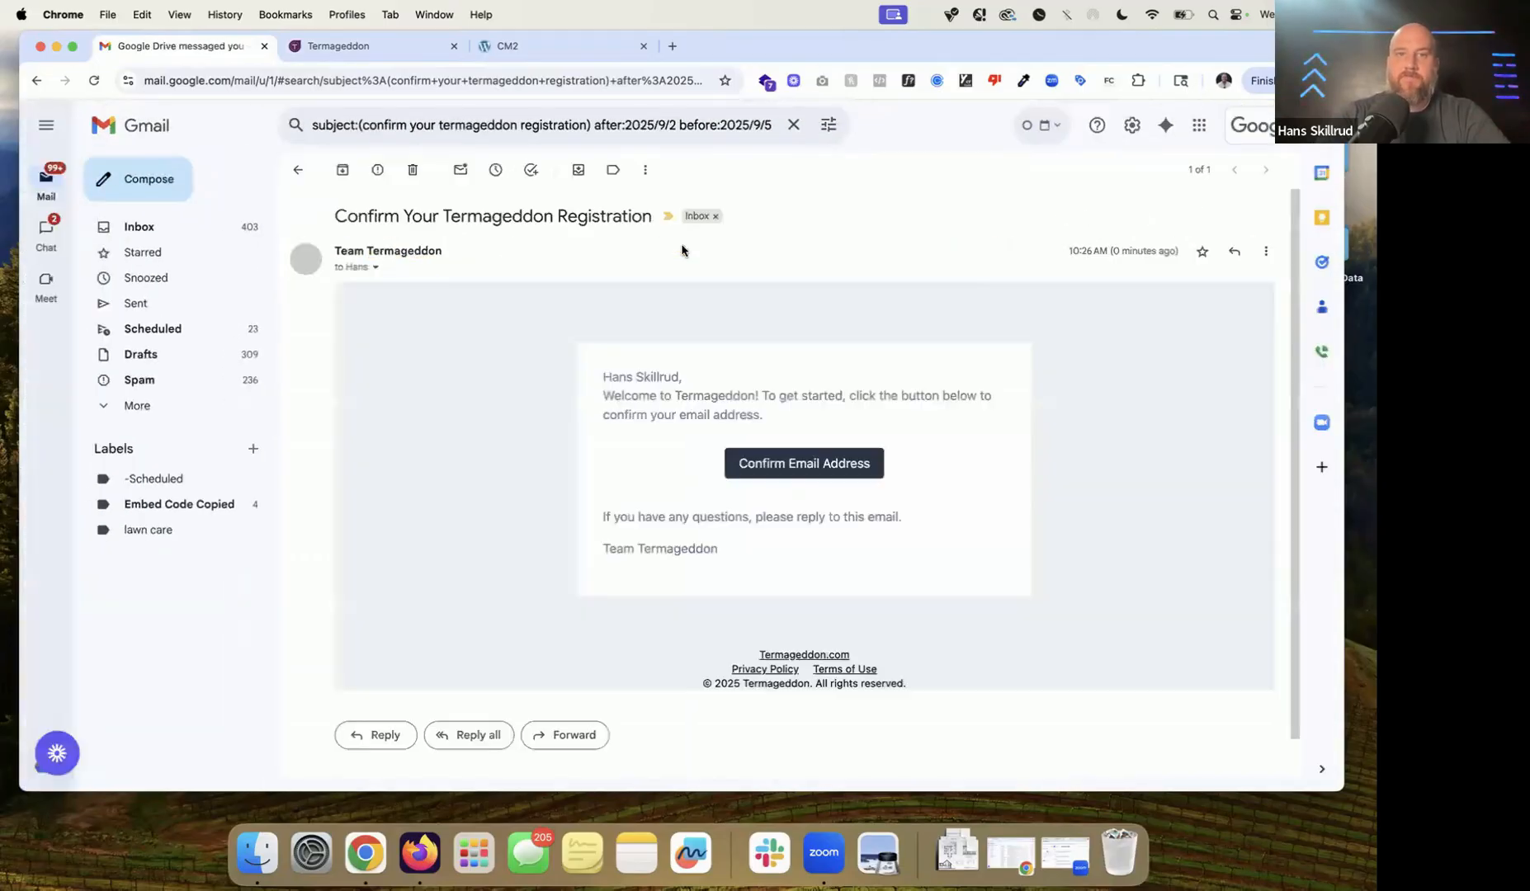
click(798, 495)
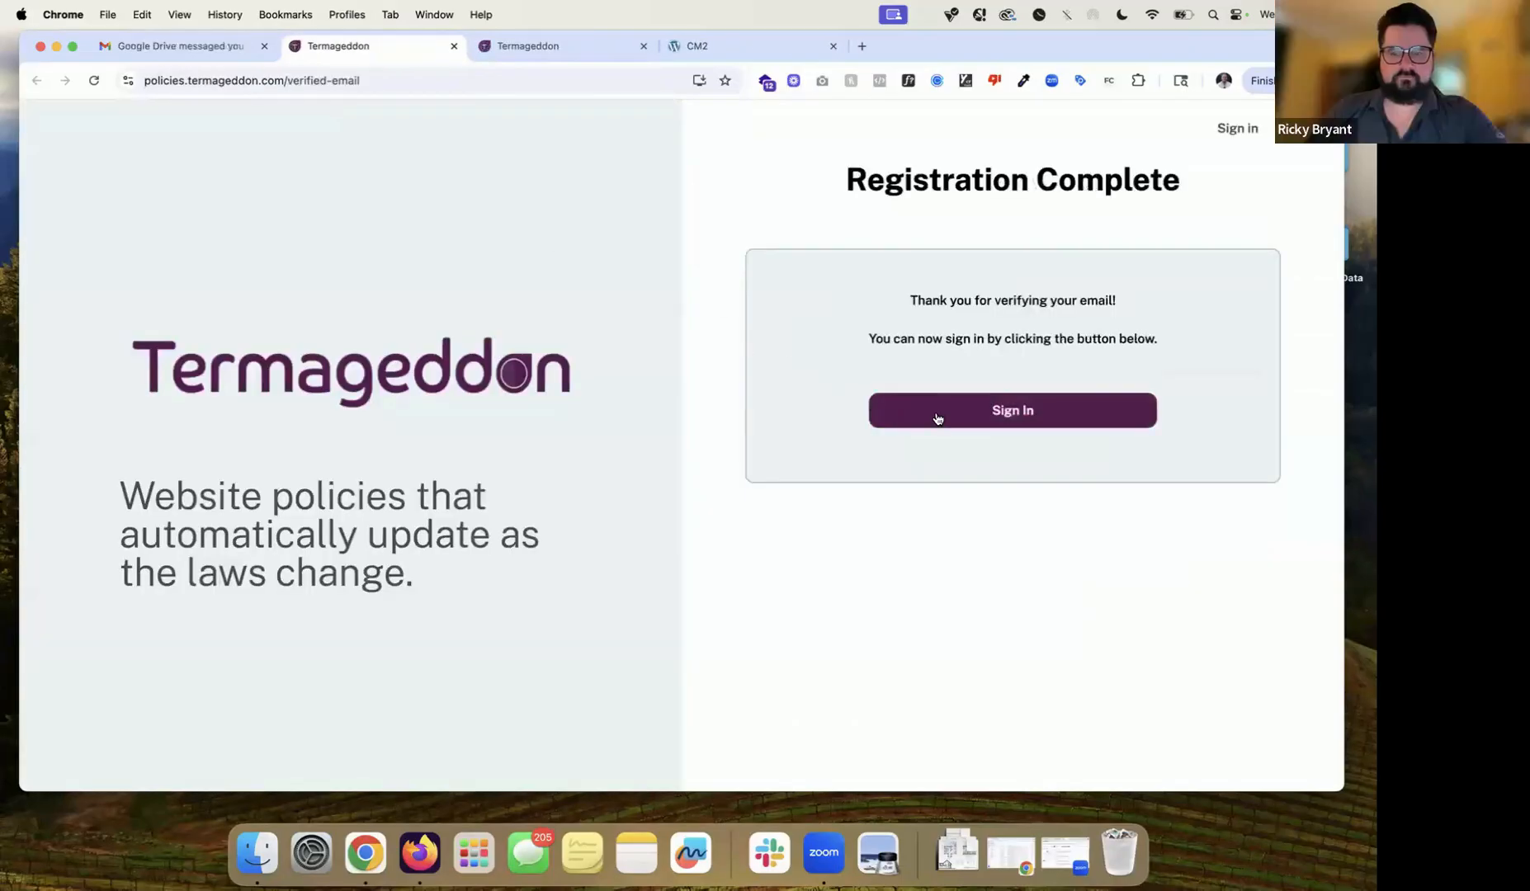
Step: Sign in with the new account's pasted email address and its password
click(938, 418)
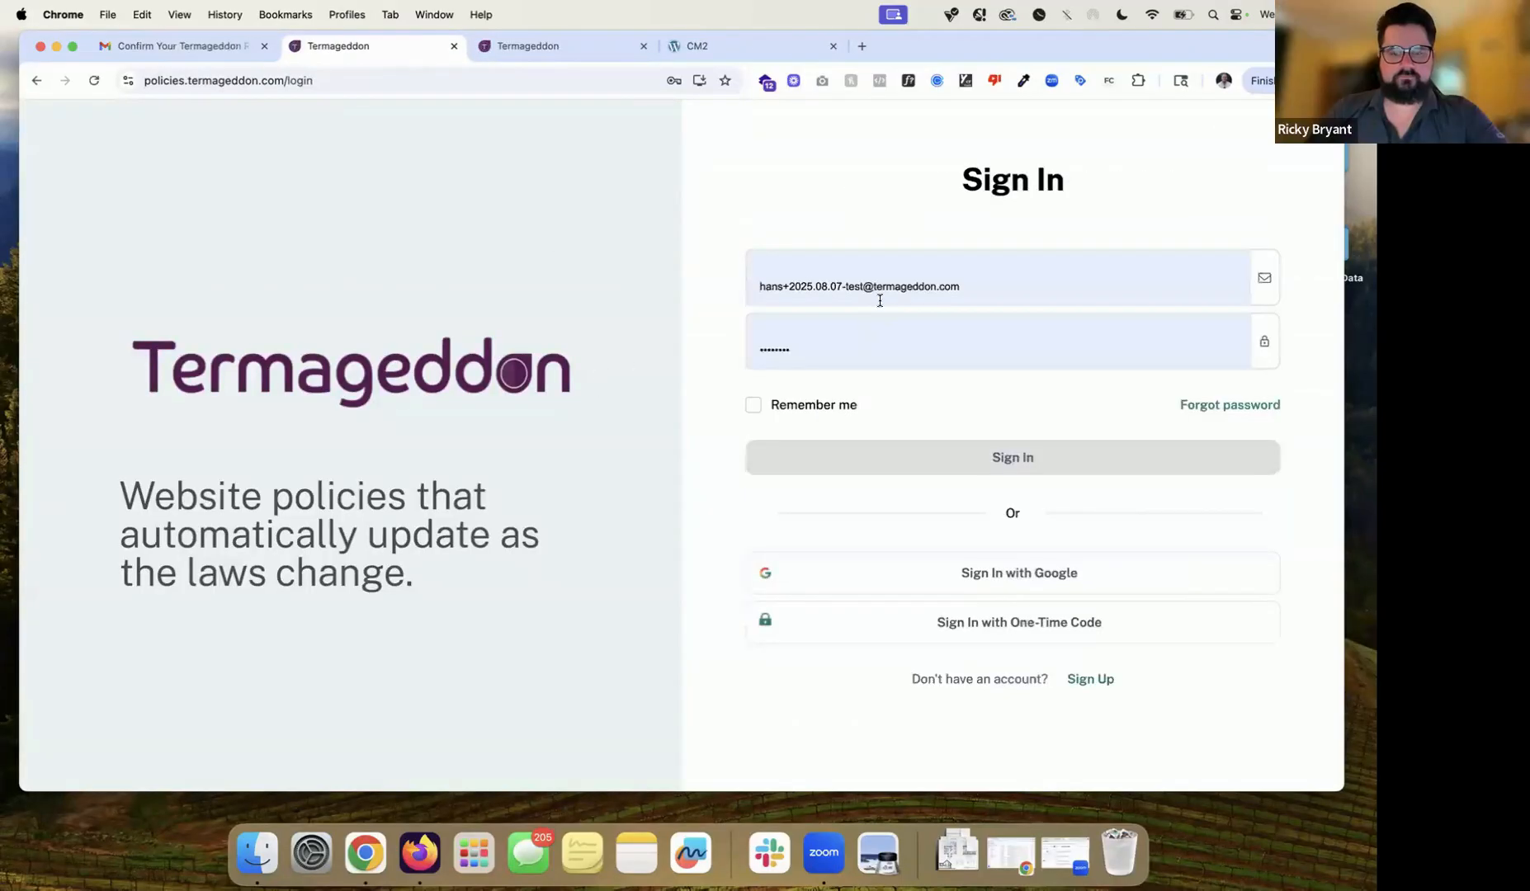
click(879, 301)
key(super+v)
click(850, 341)
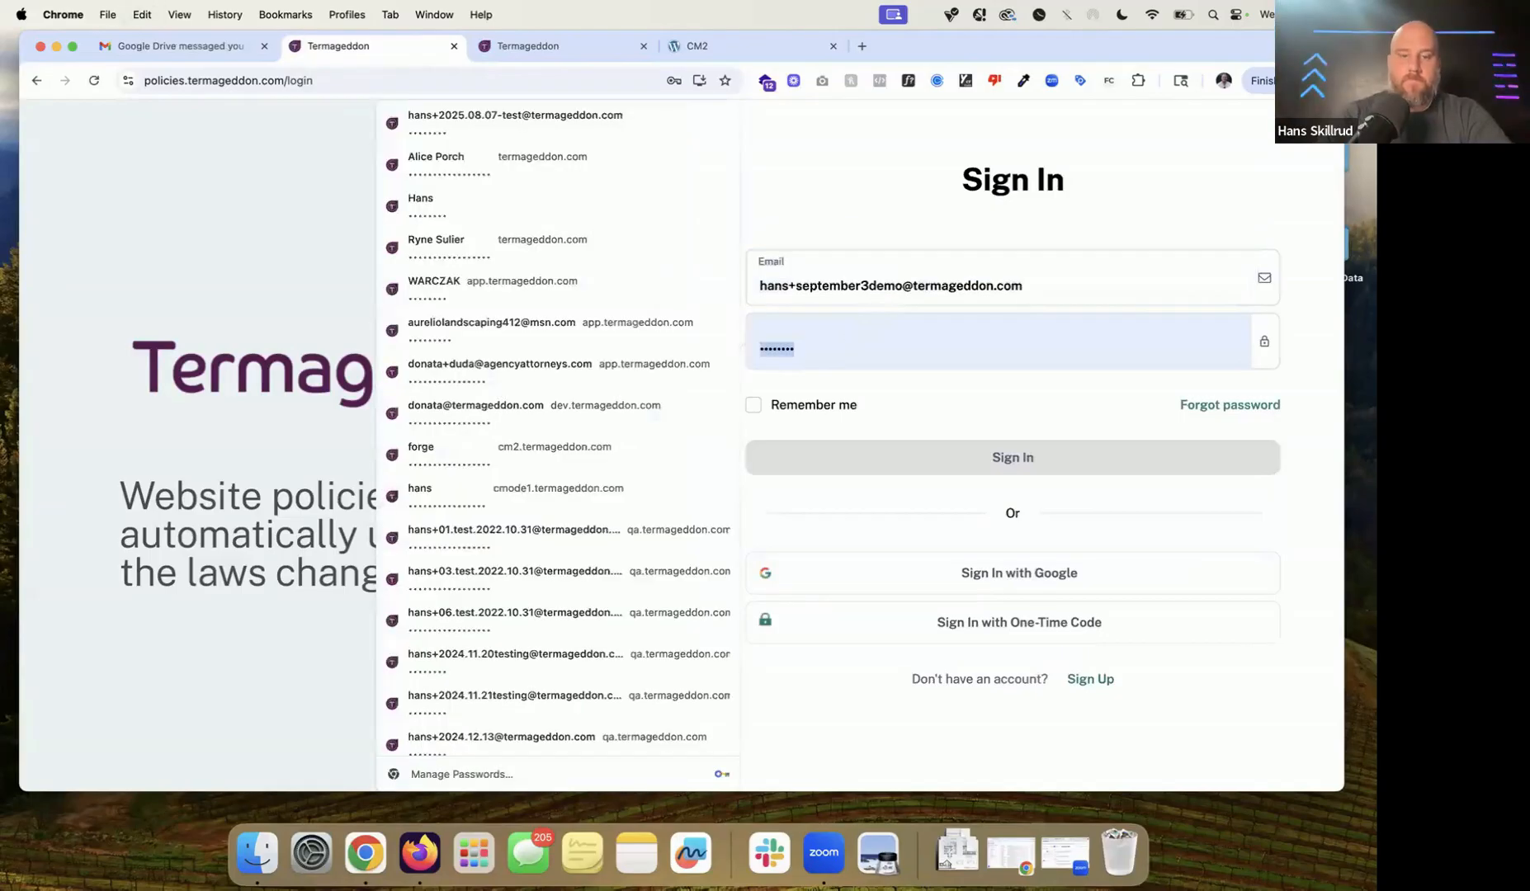
text(••••••••)
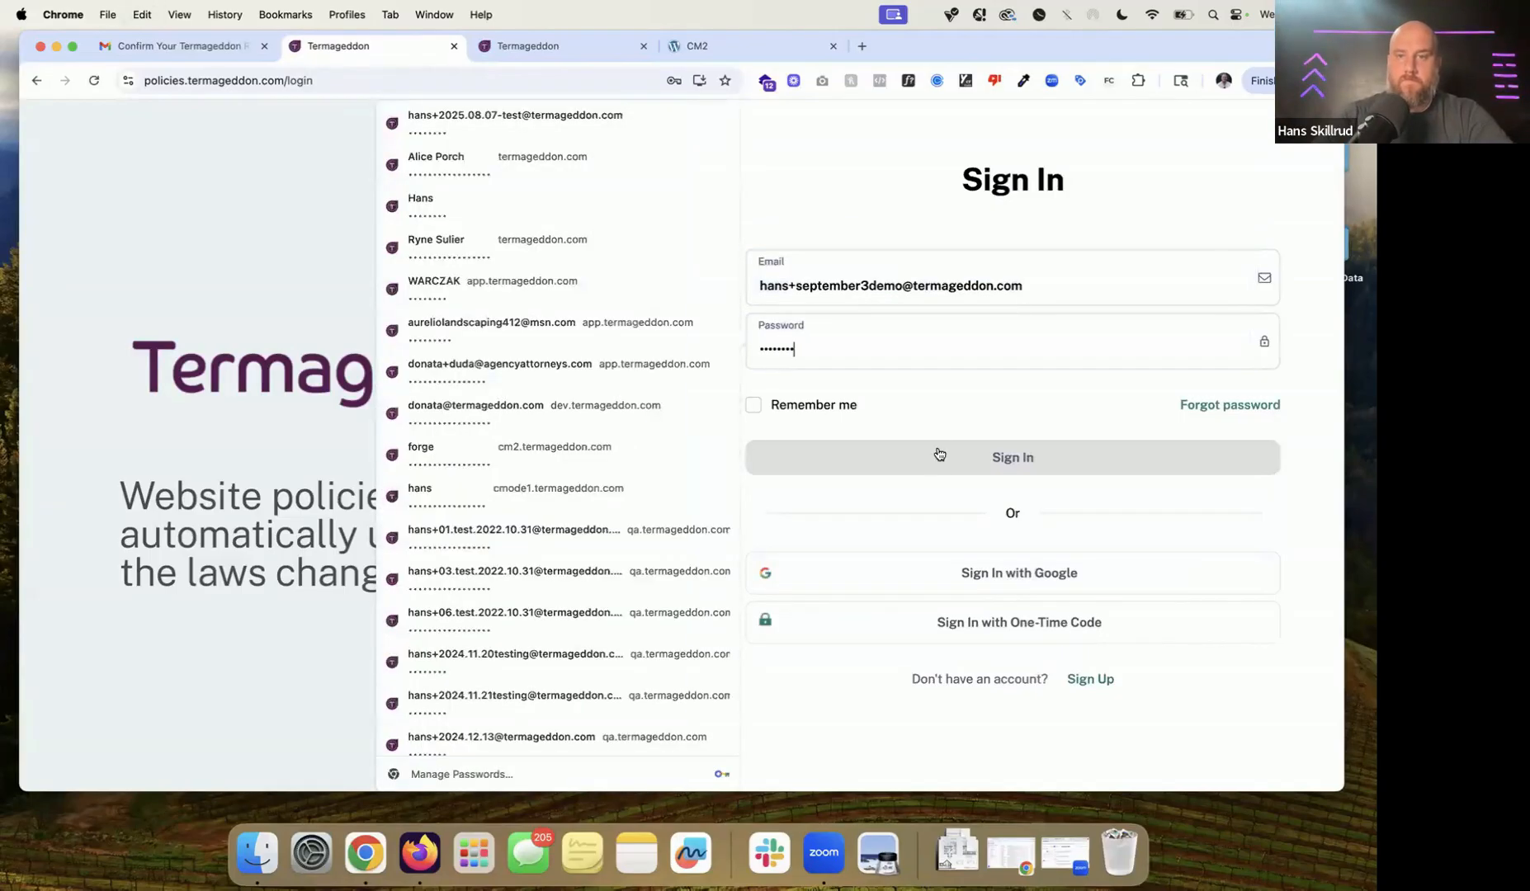
click(939, 457)
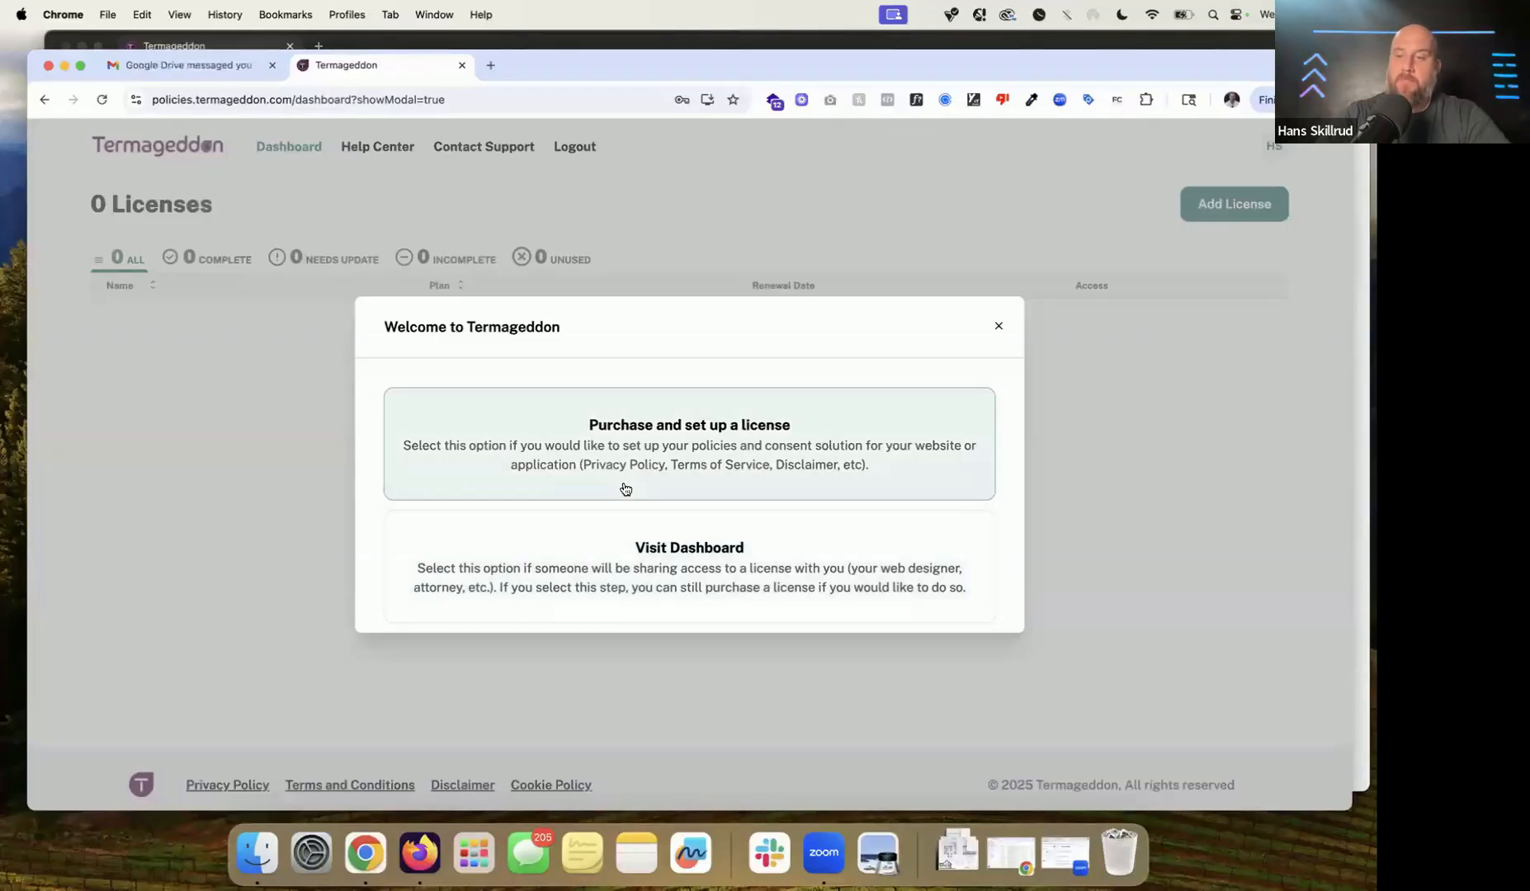
Step: Start a license purchase and settle on Monthly billing at $12/month
click(668, 478)
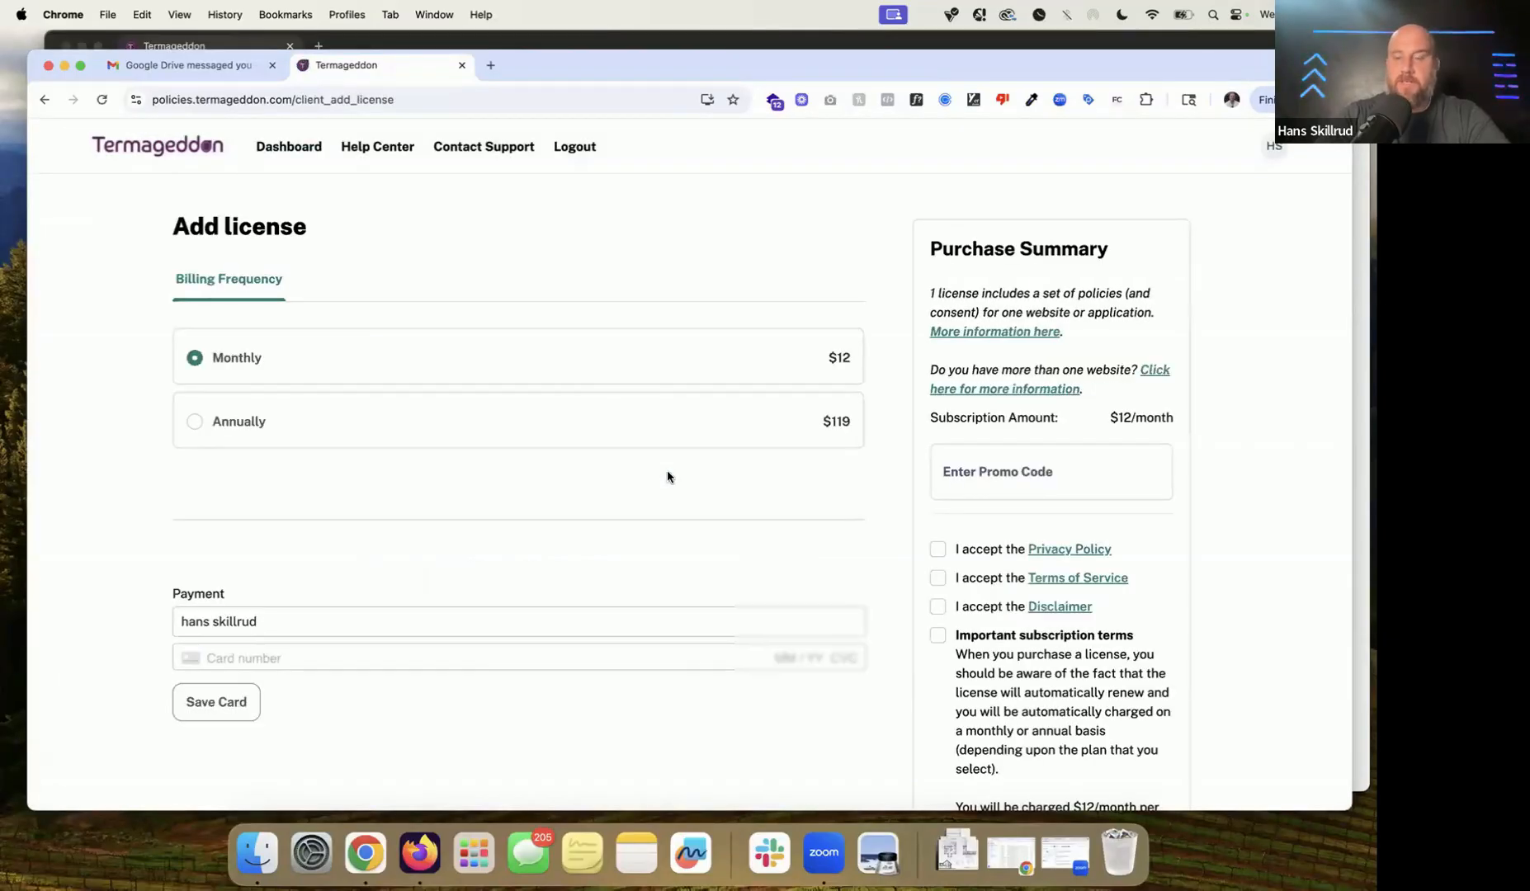
triple_click(272, 227)
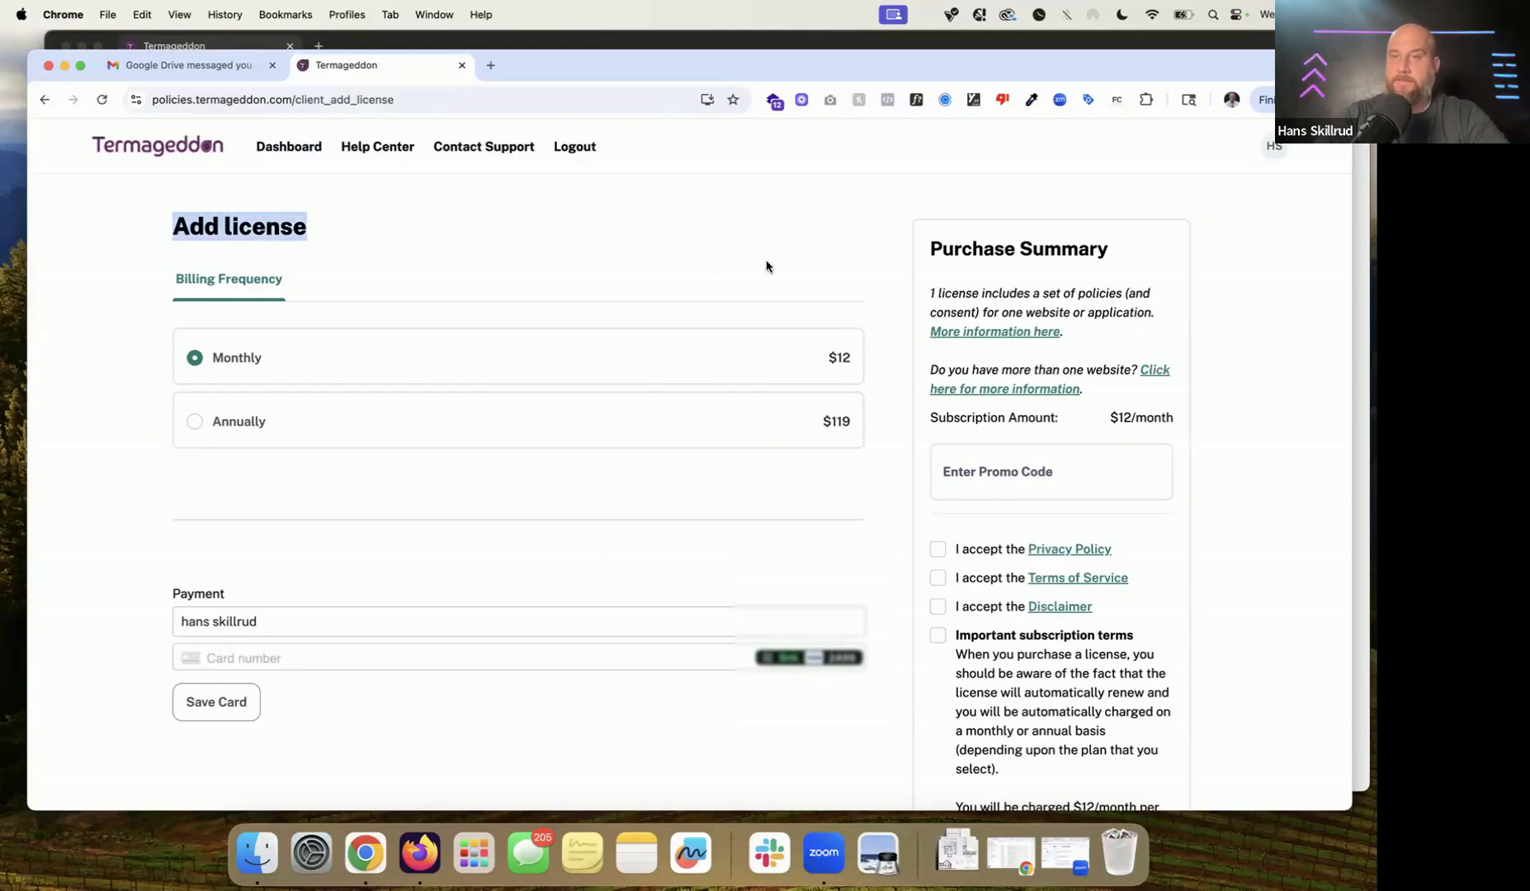
triple_click(1075, 307)
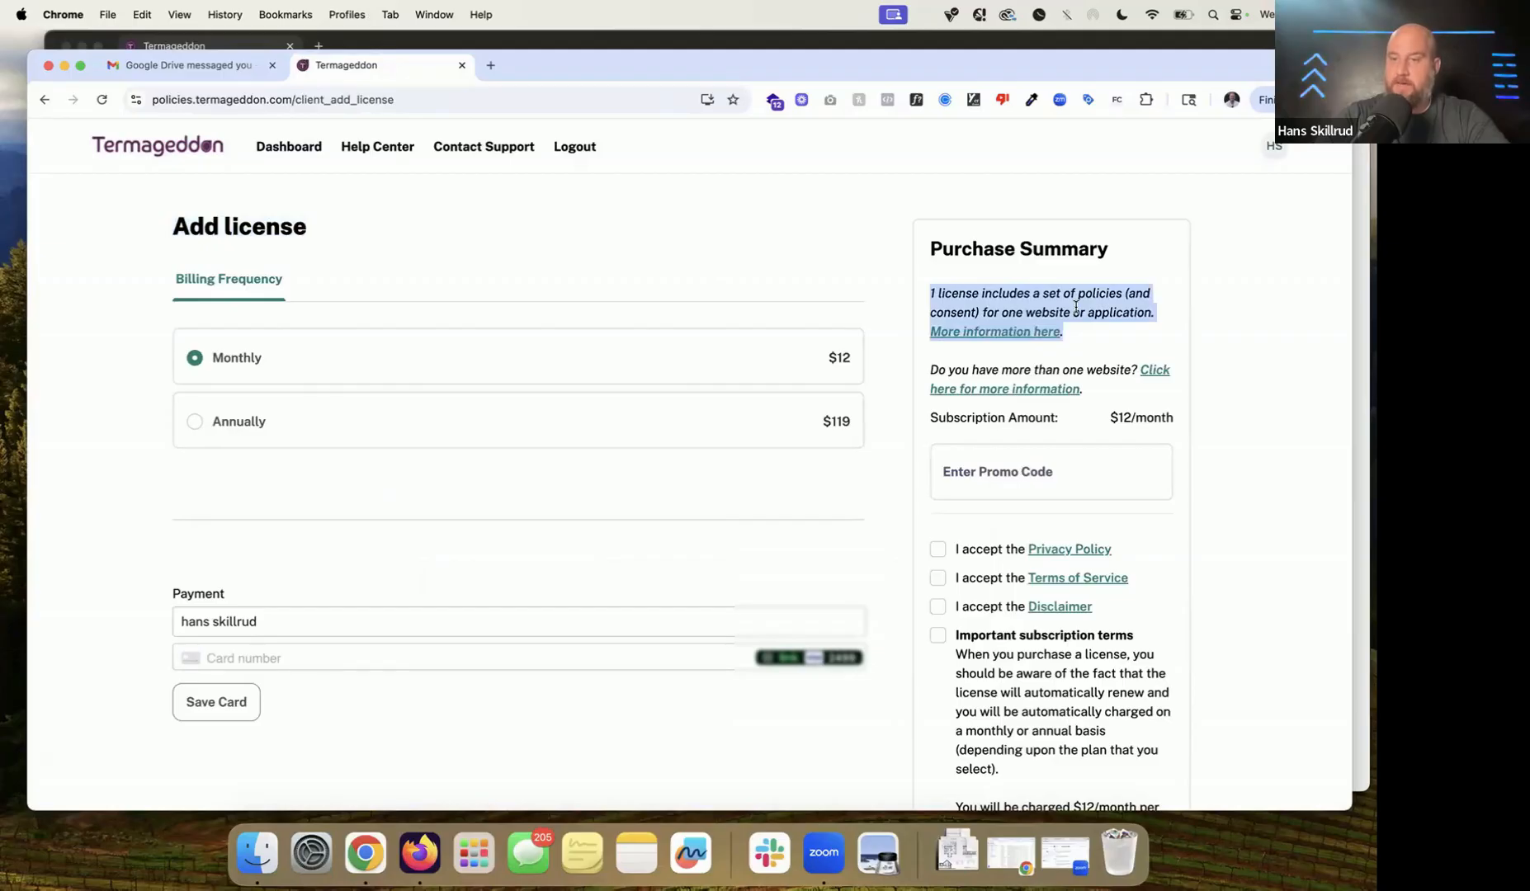
click(537, 413)
click(472, 374)
click(576, 406)
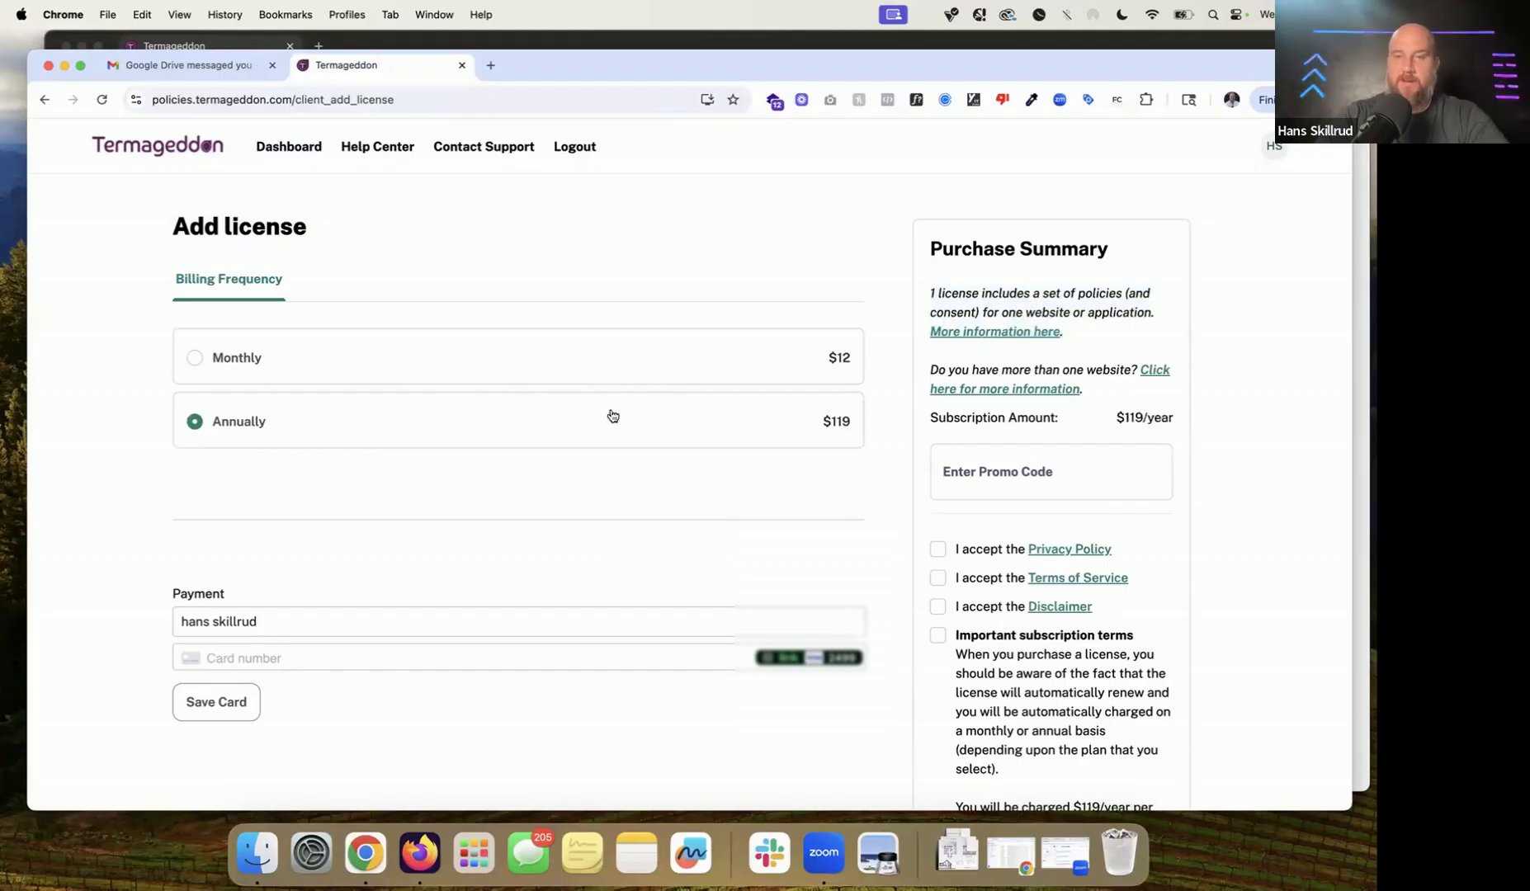
scroll(612, 415, down, 1)
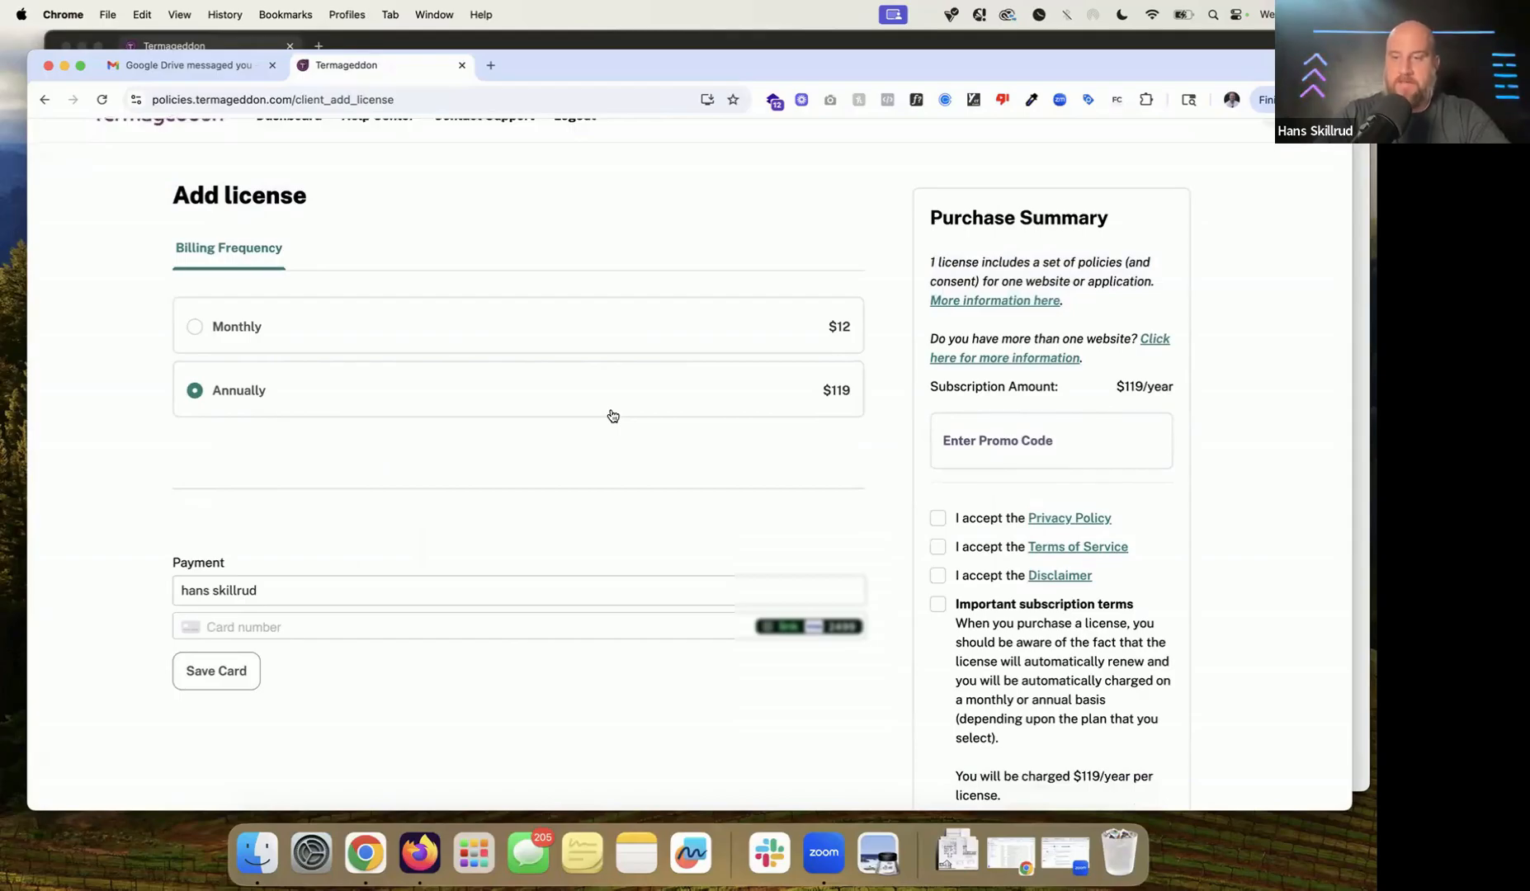
click(431, 347)
Step: Enter the cardholder's name and the card number, expiry and security code
scroll(471, 458, down, 5)
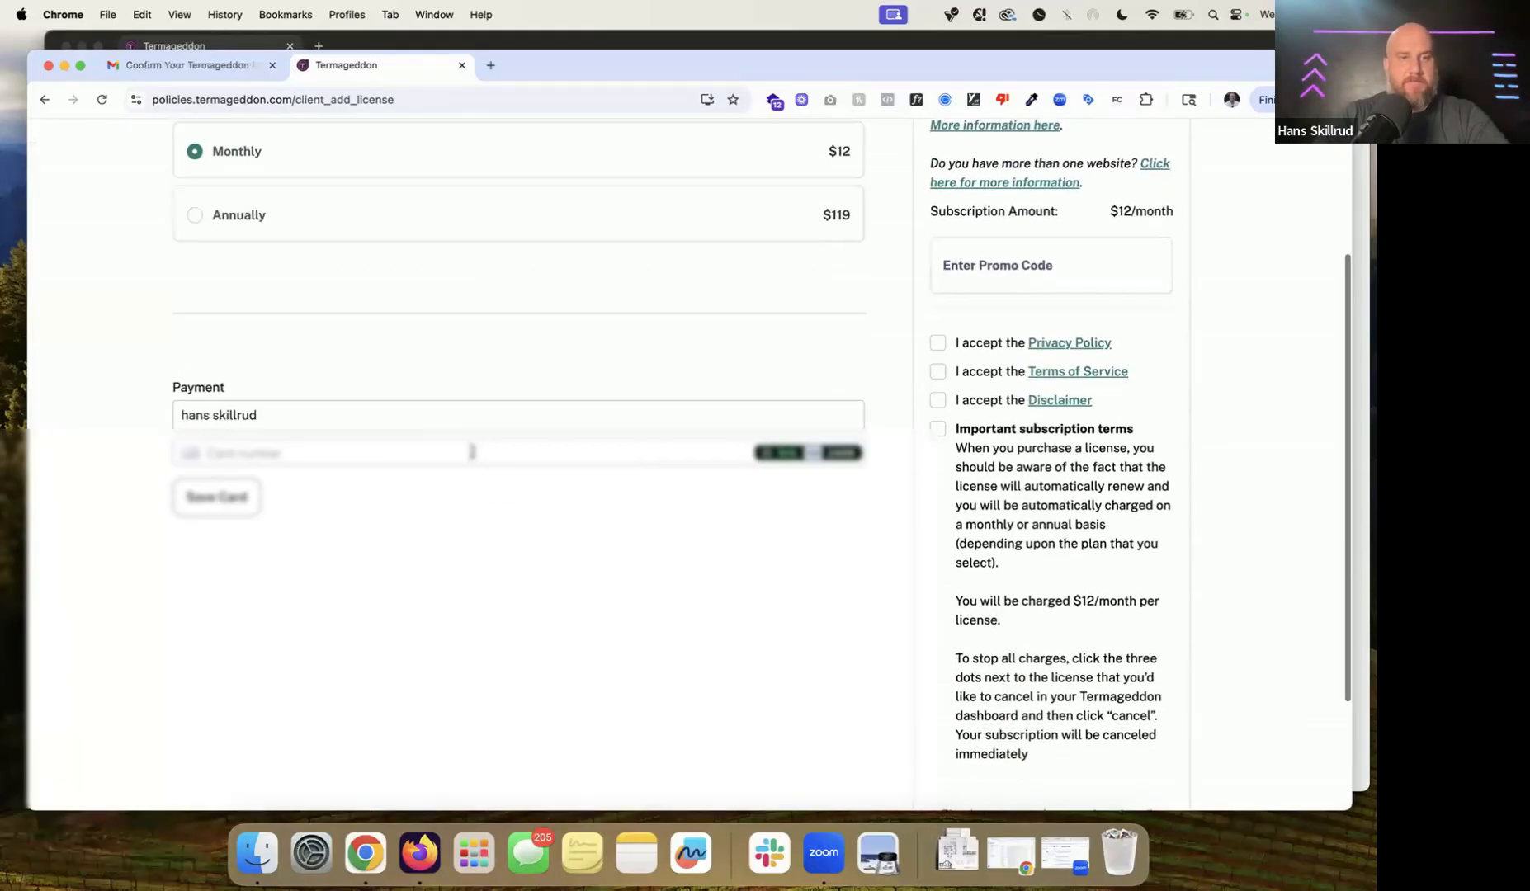
click(426, 415)
text(Hans Skillrud)
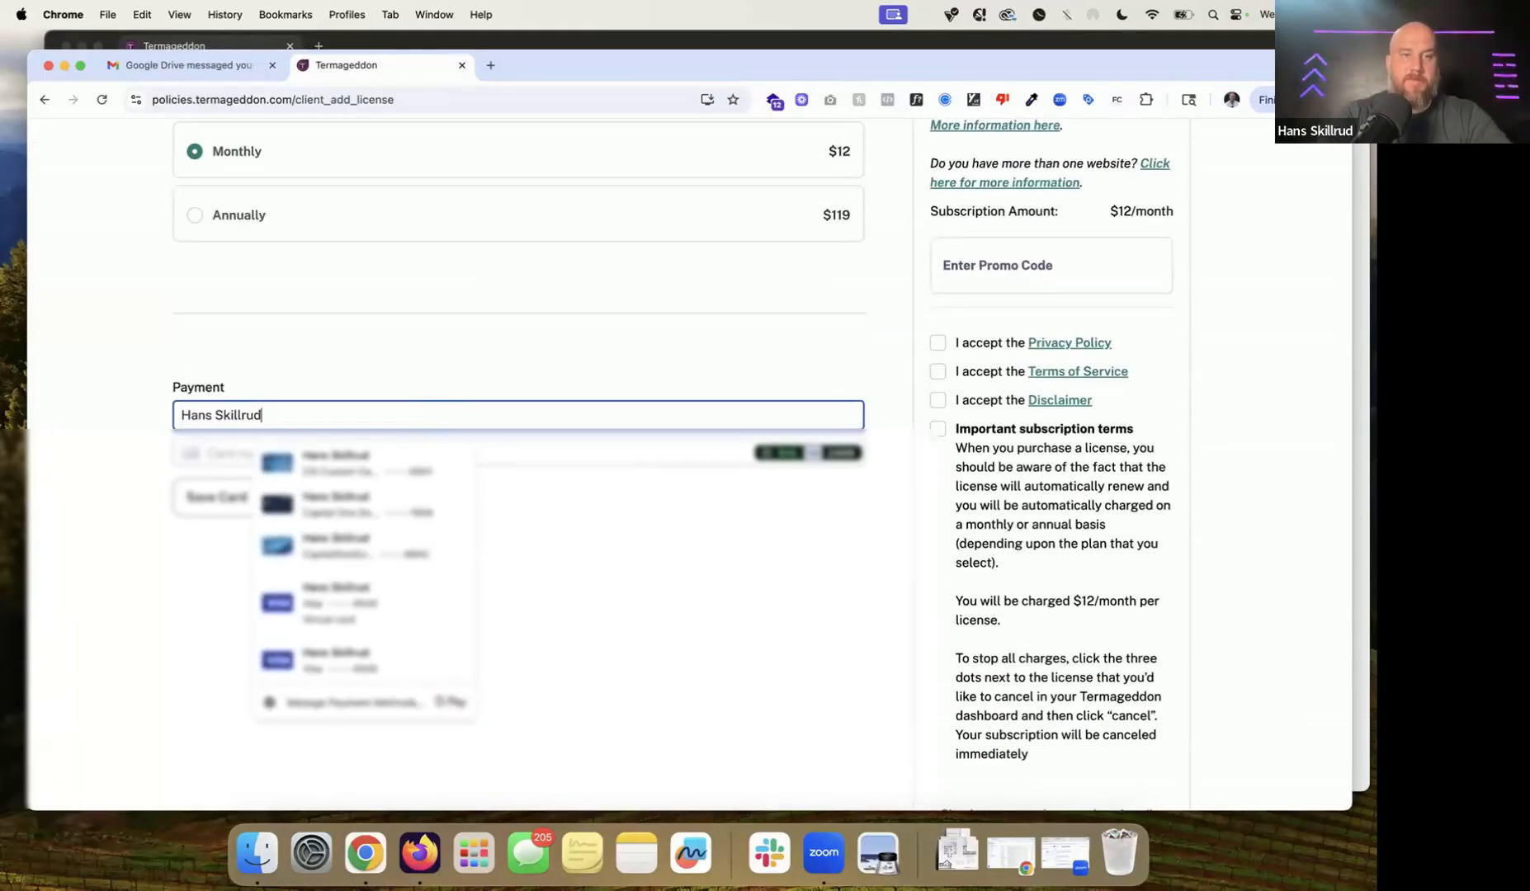
click(403, 449)
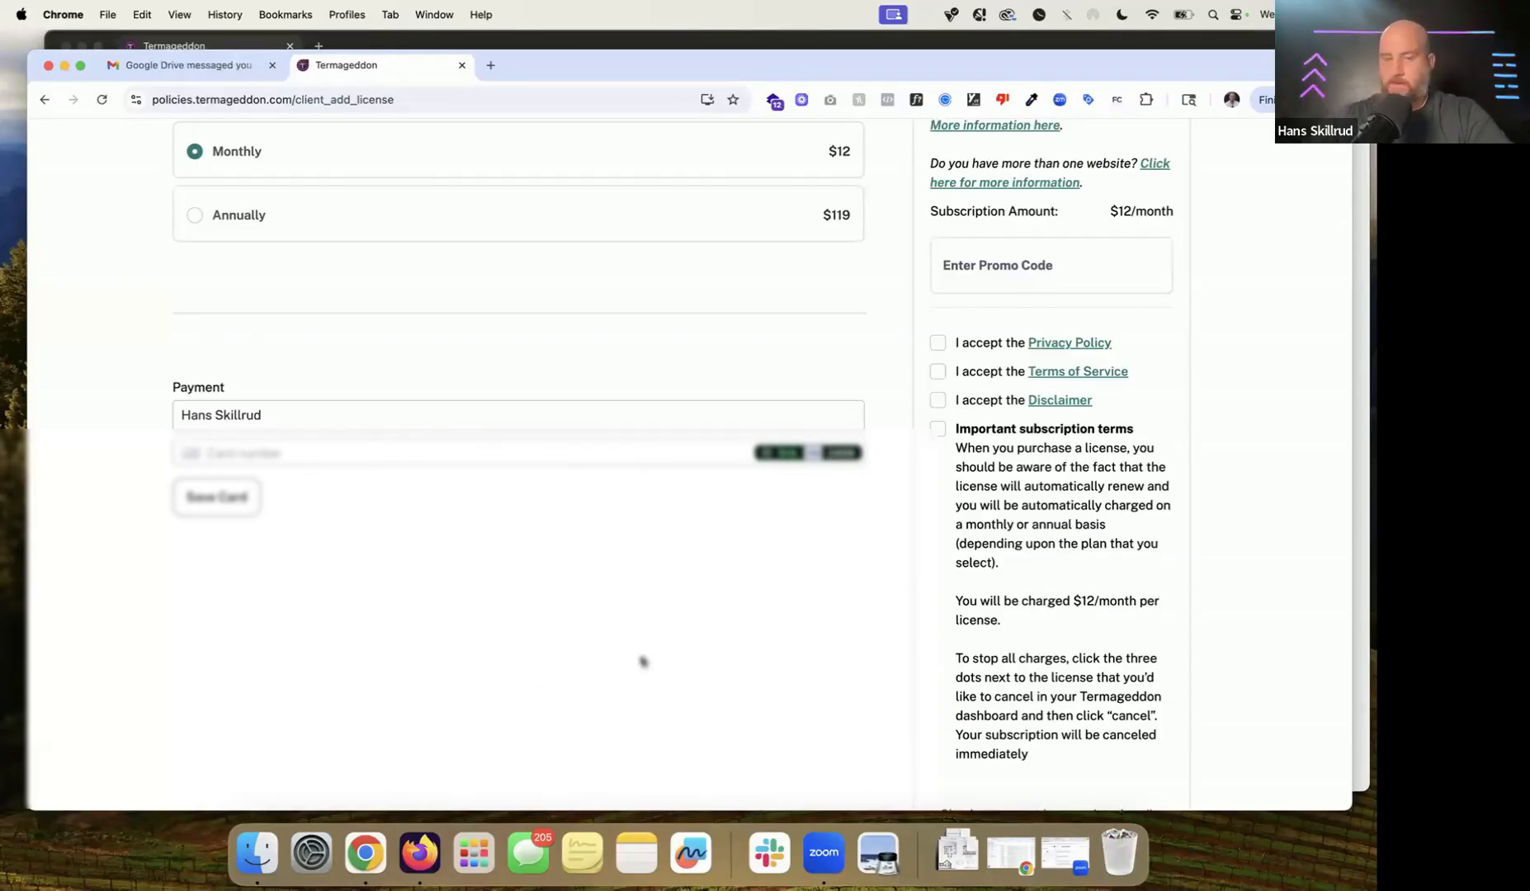
text(••••••••••)
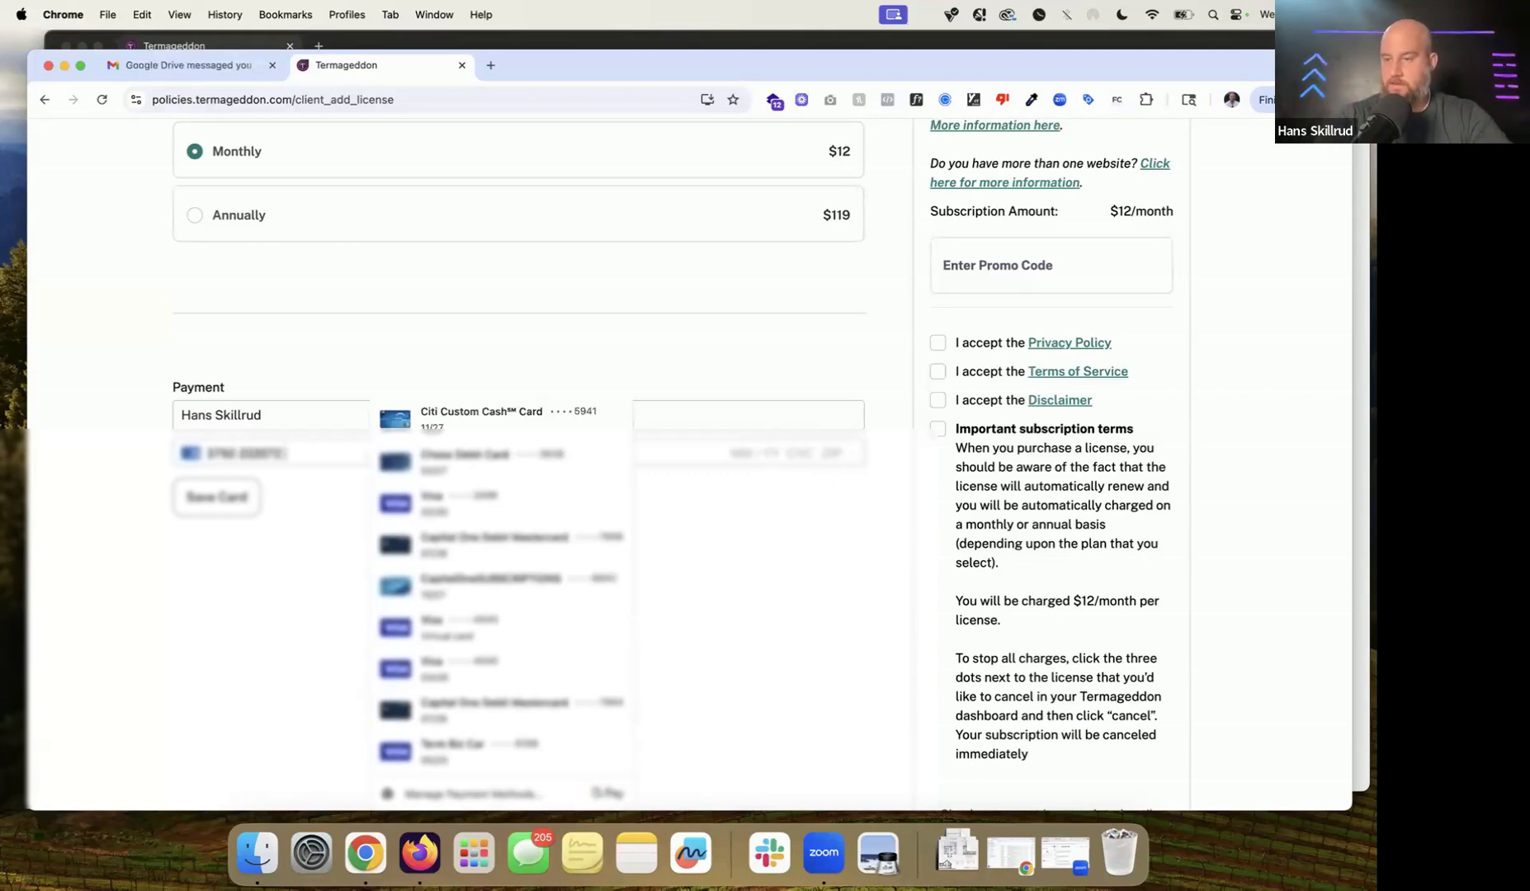
text(•••••)
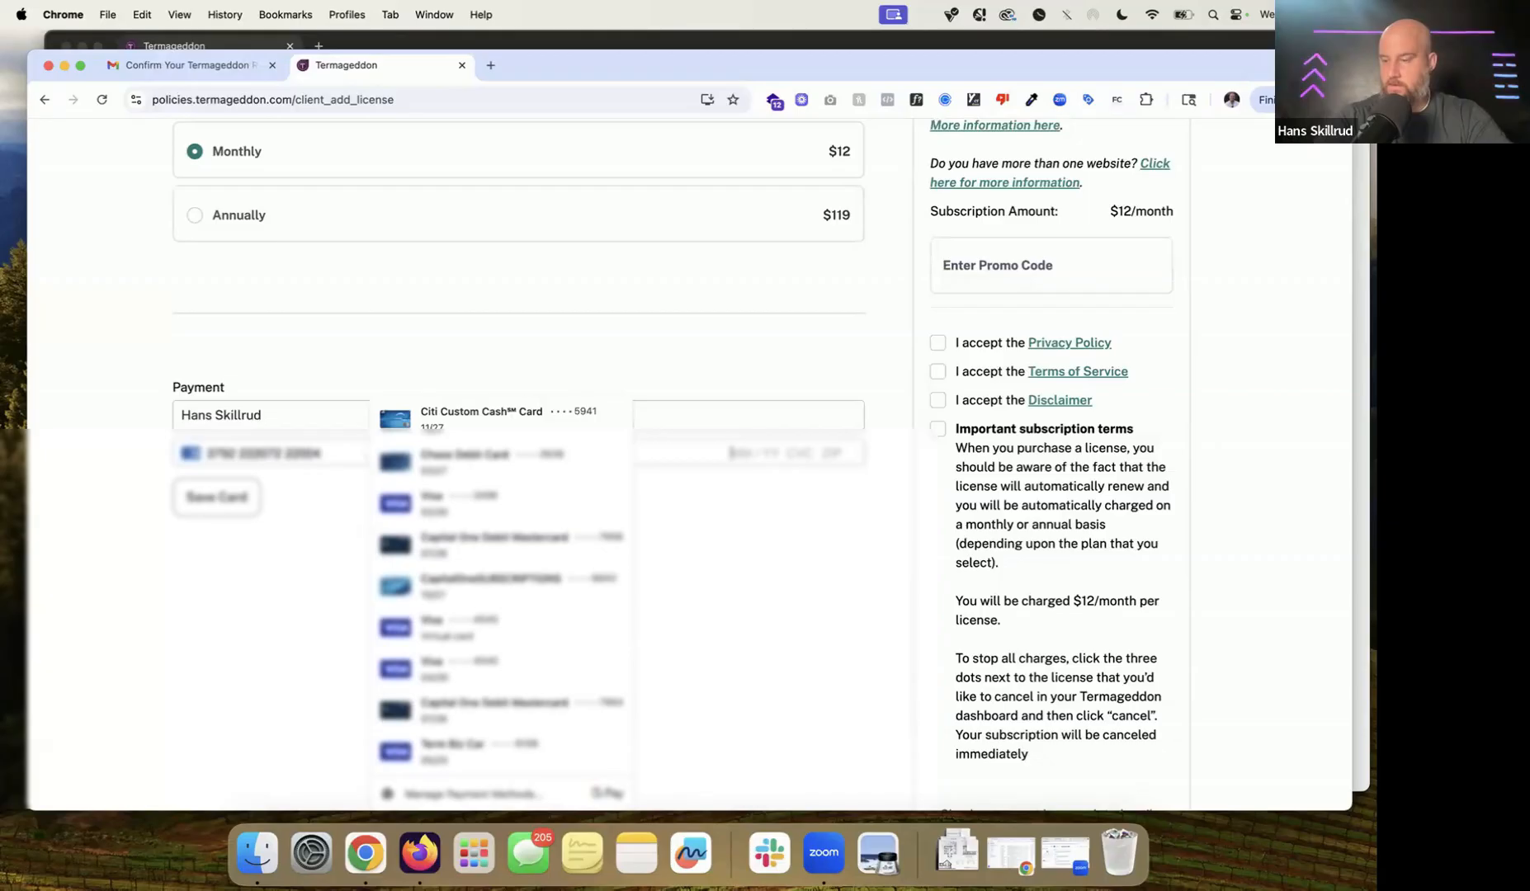
text(0127)
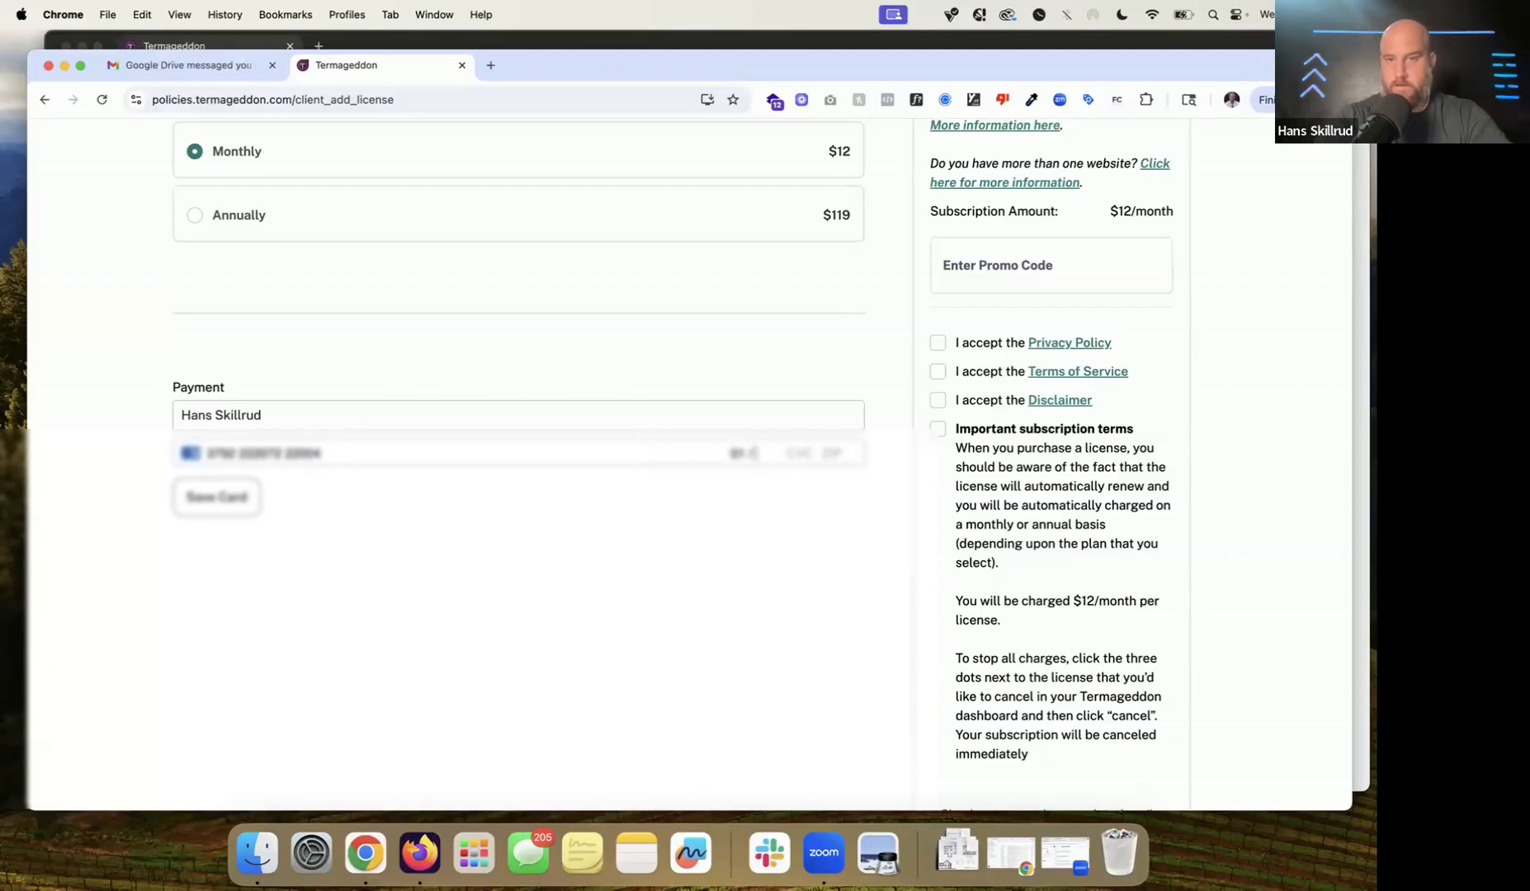
text(•••60160)
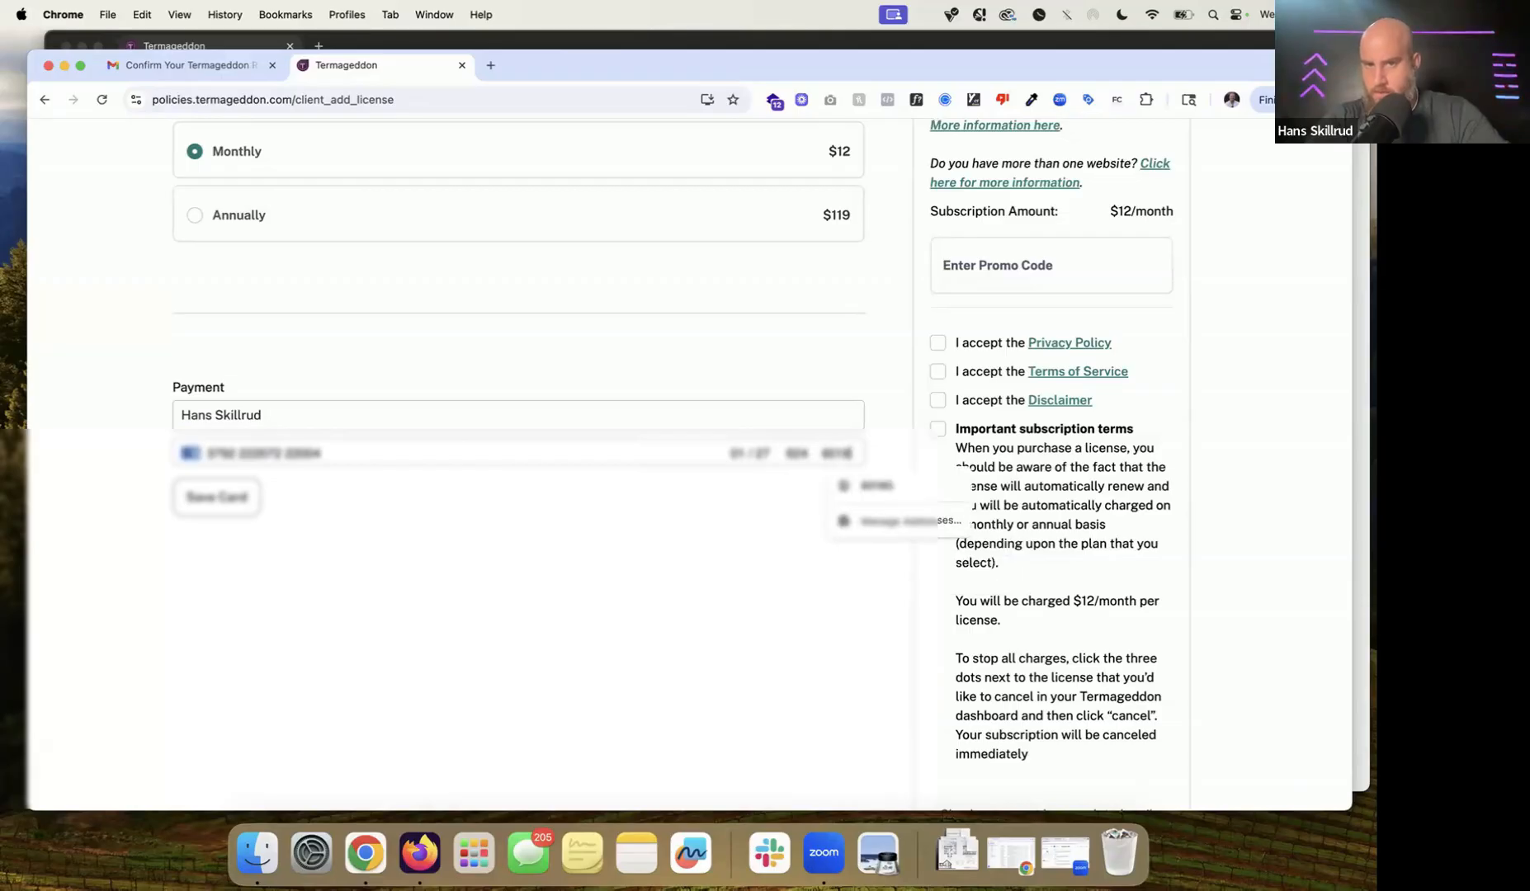
key(Tab)
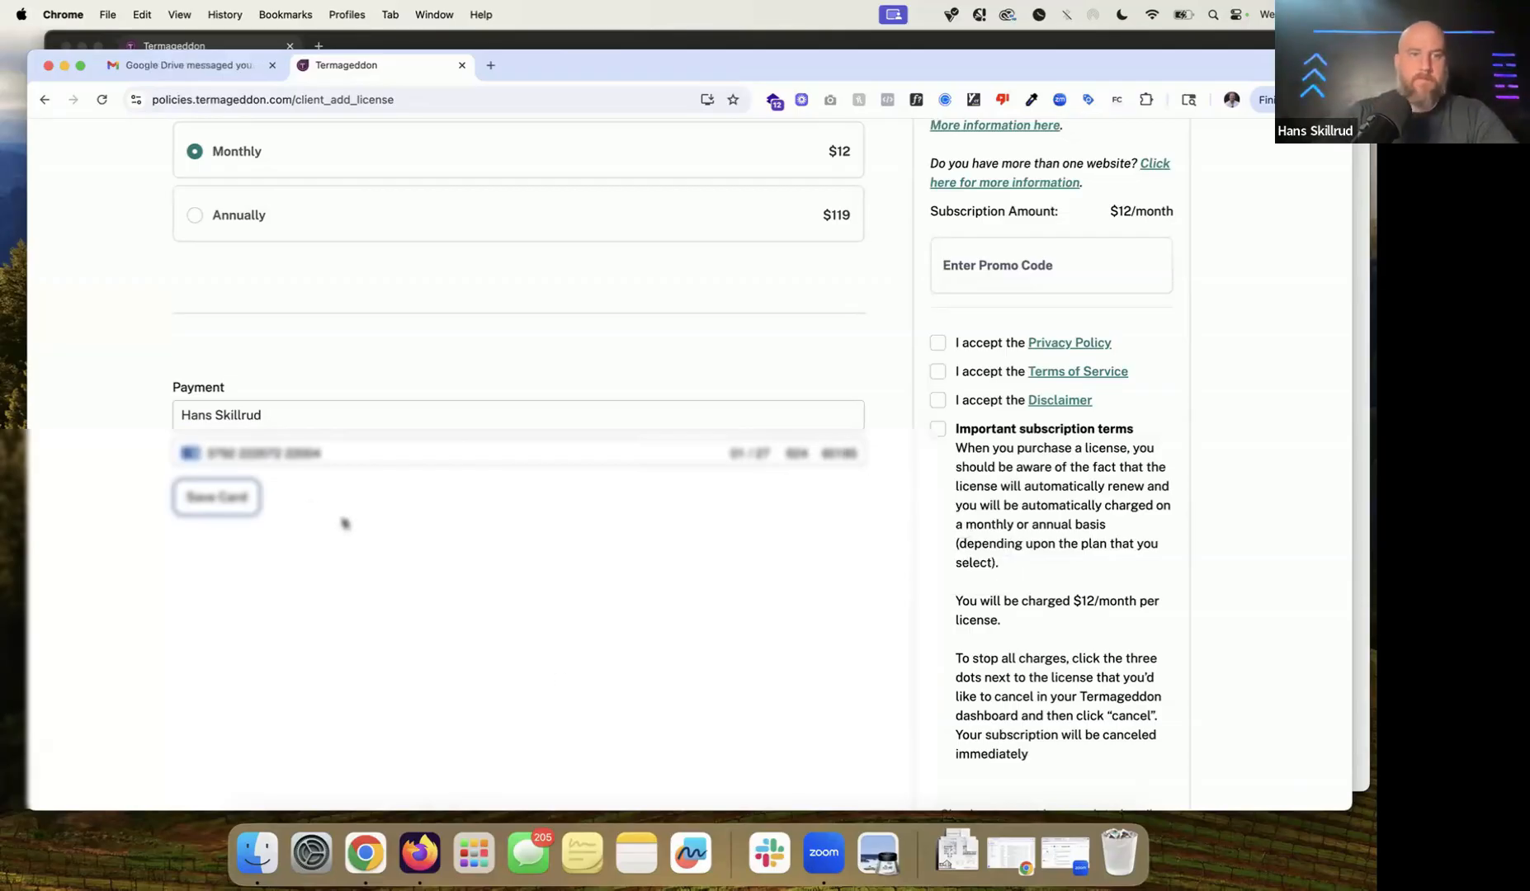
Step: Save the card to the account and dismiss the confirmation
click(252, 508)
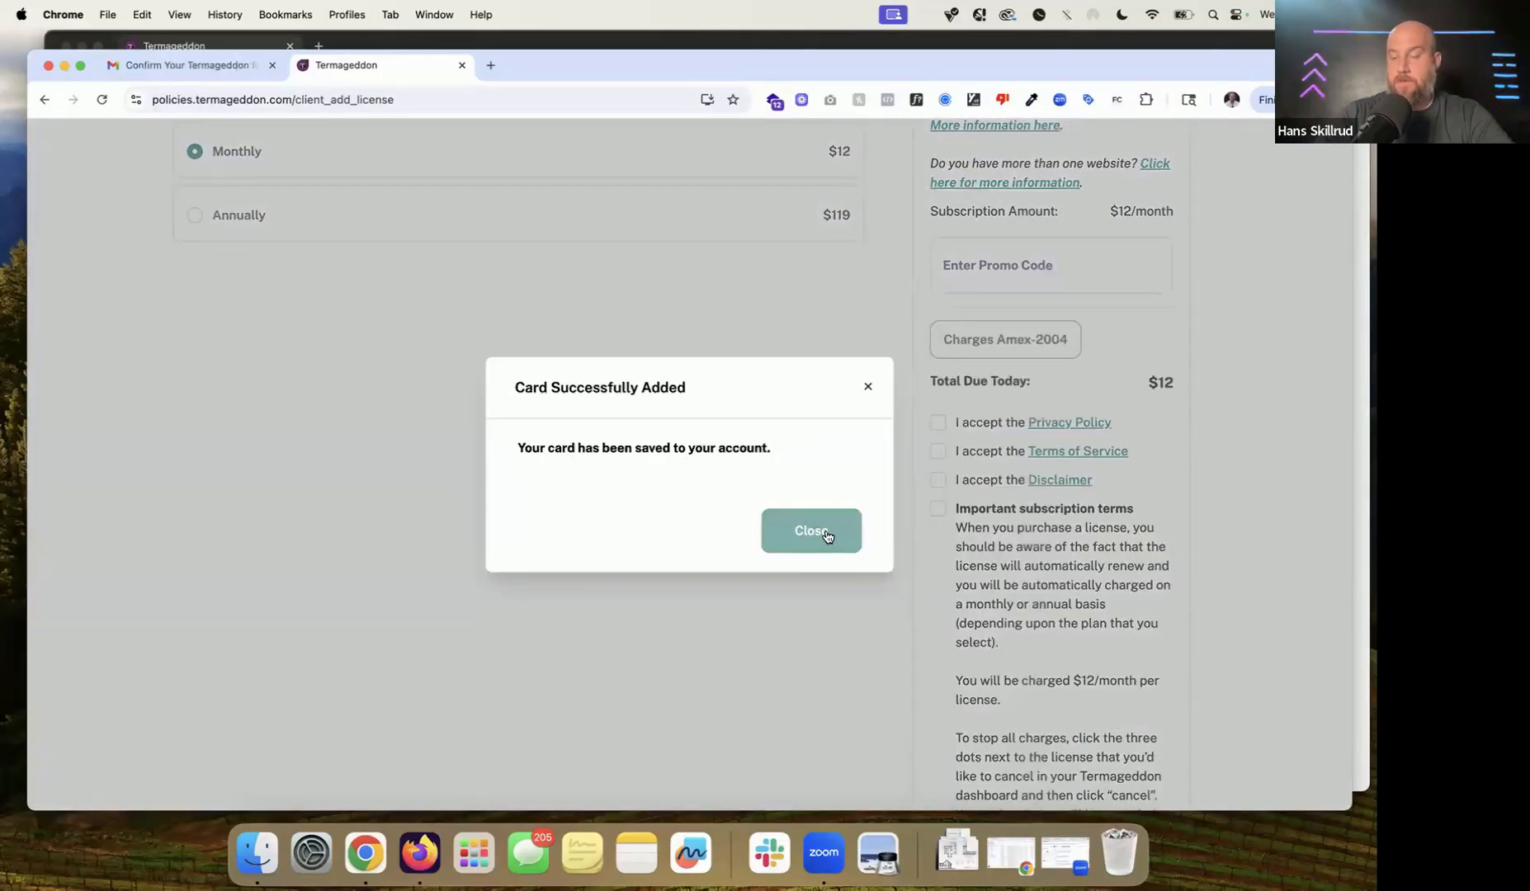
click(827, 534)
scroll(896, 400, up, 3)
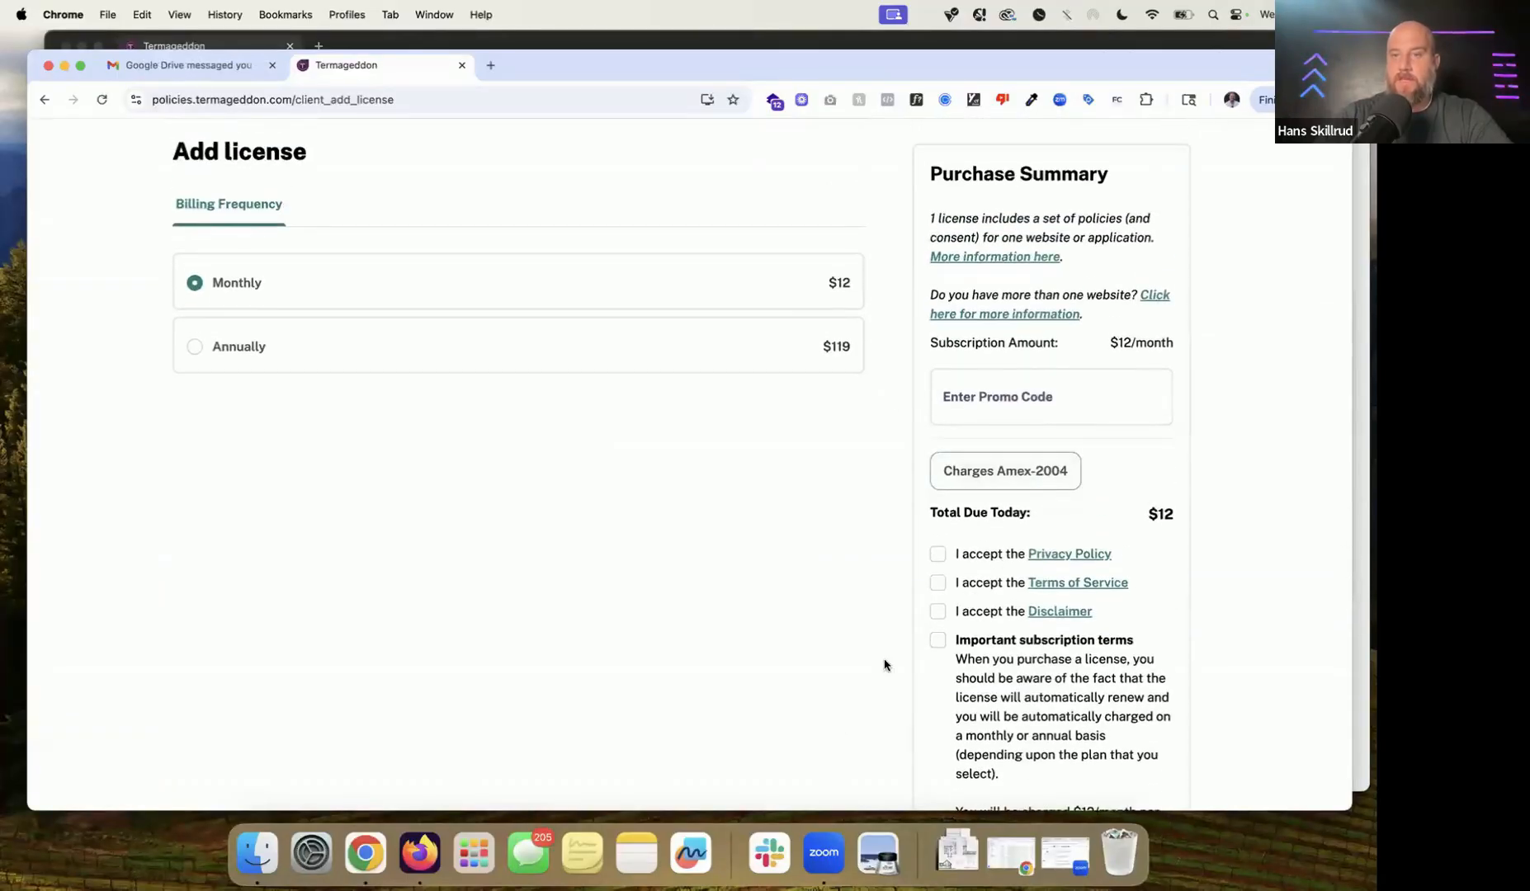
scroll(1097, 476, up, 2)
click(1036, 452)
scroll(1037, 450, down, 2)
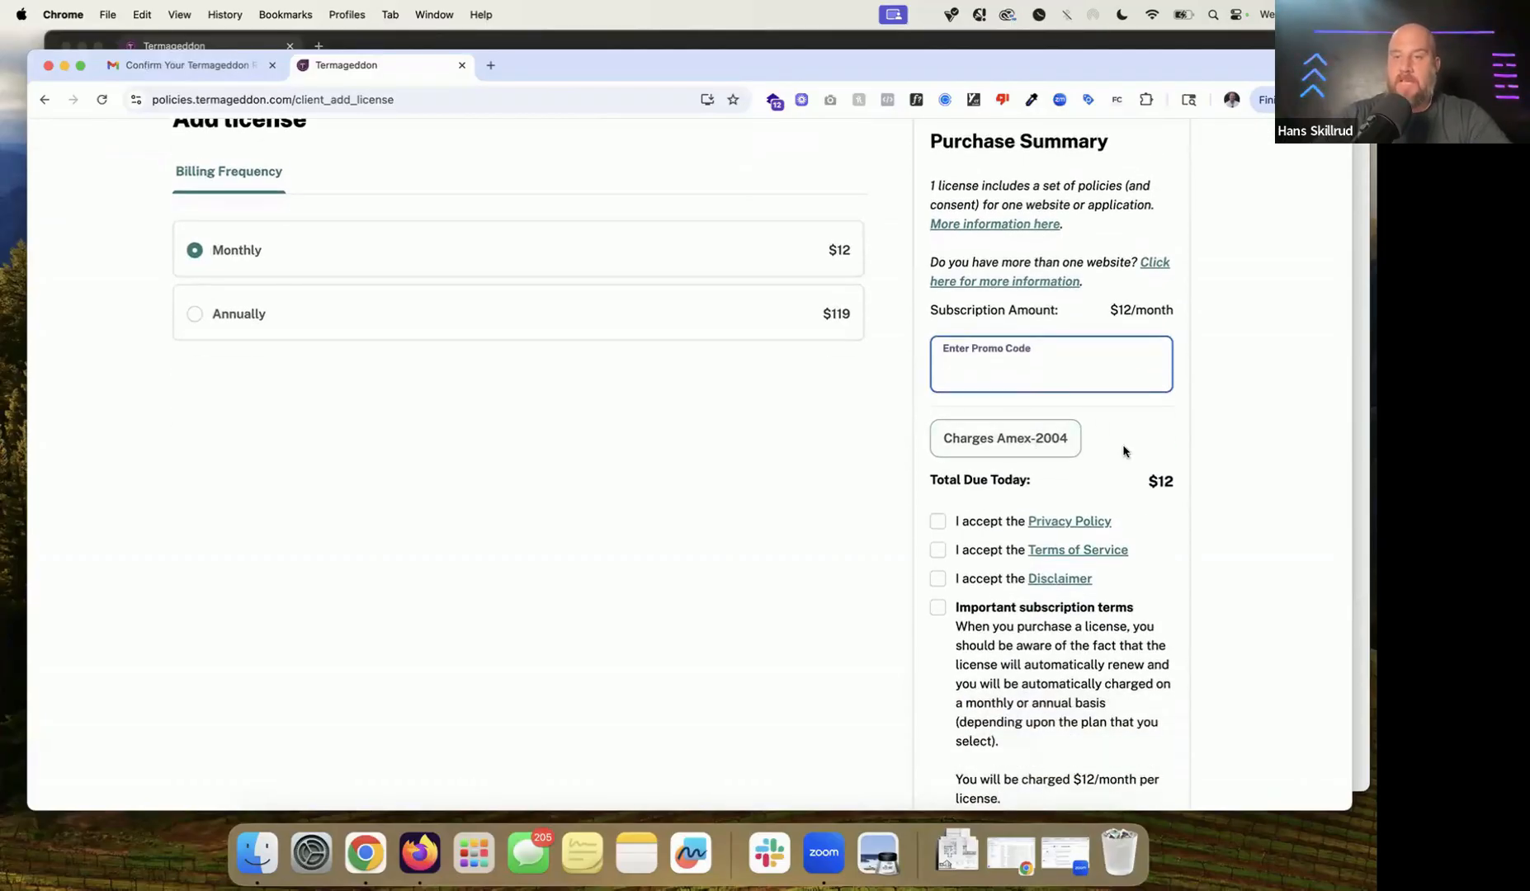
Step: Accept the Privacy Policy, Terms of Service, Disclaimer and subscription terms, and buy the license
click(938, 521)
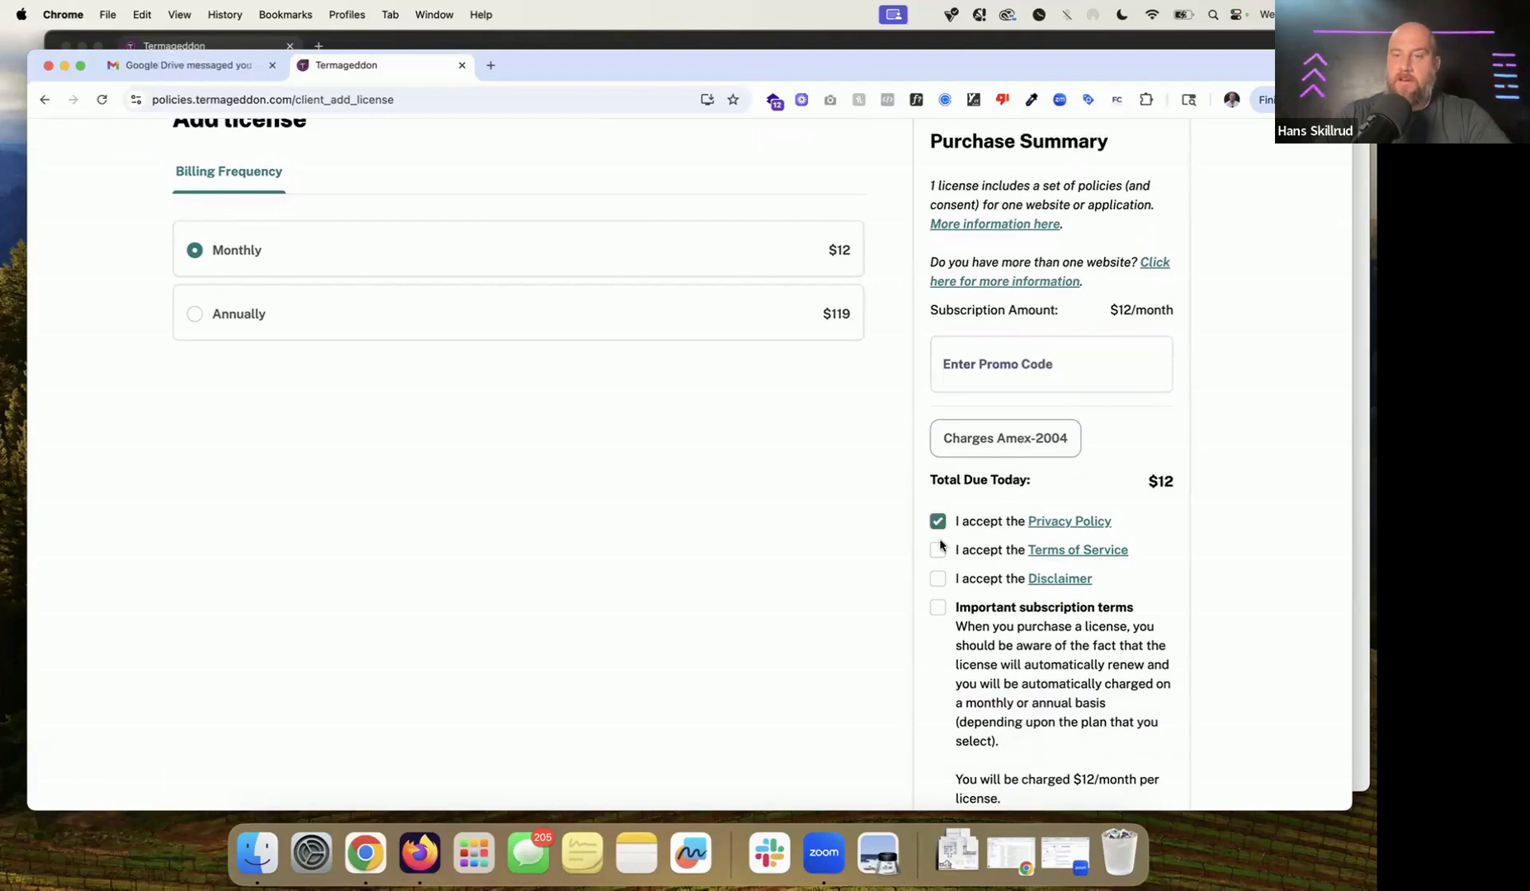
click(938, 551)
click(938, 579)
click(939, 611)
scroll(1049, 441, down, 2)
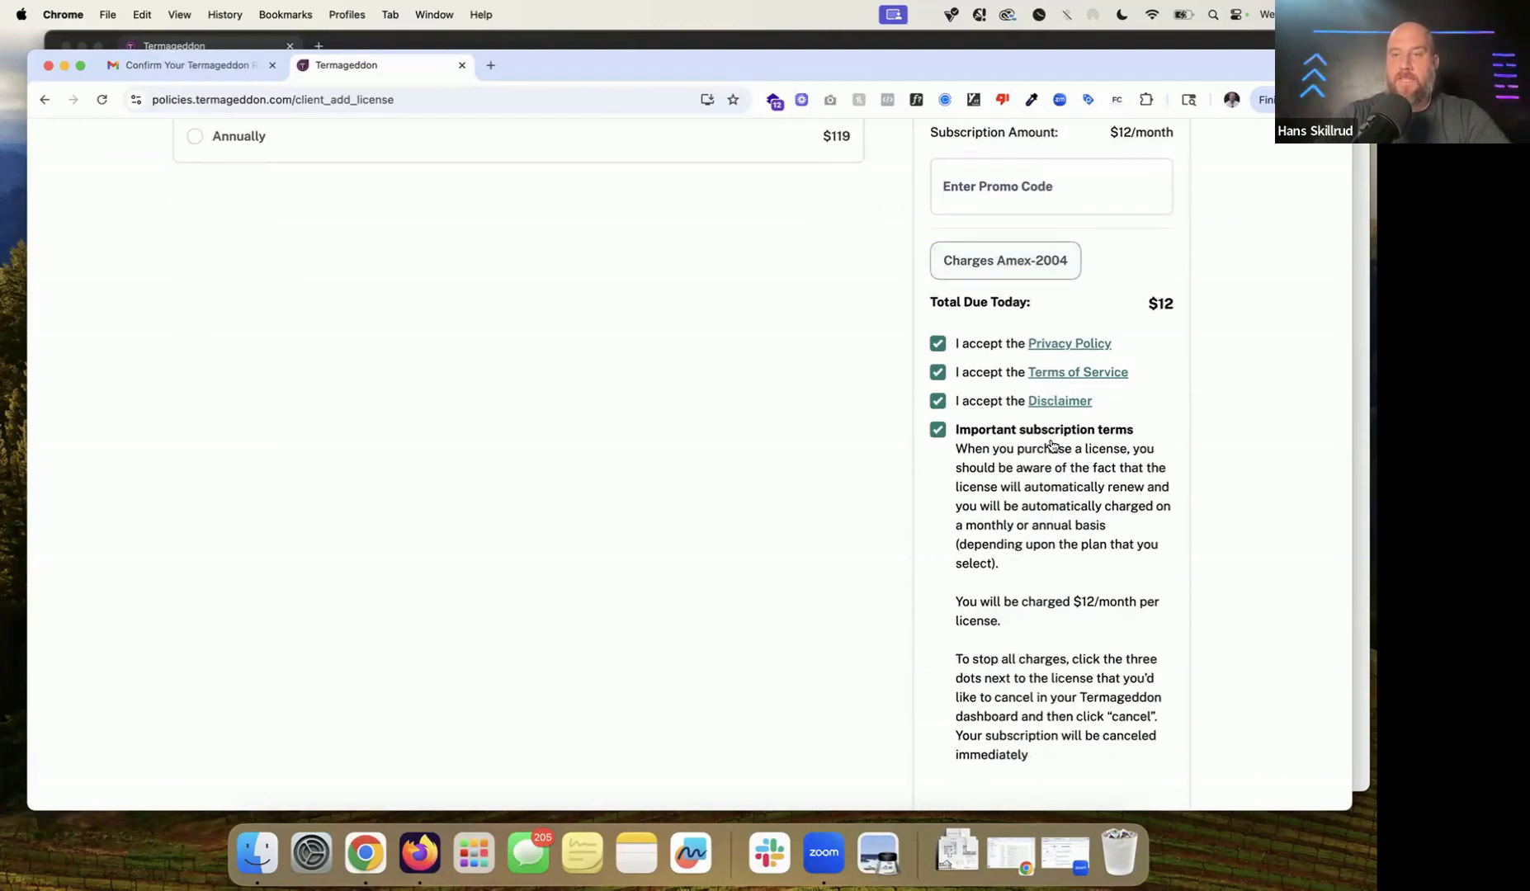
scroll(1052, 445, down, 2)
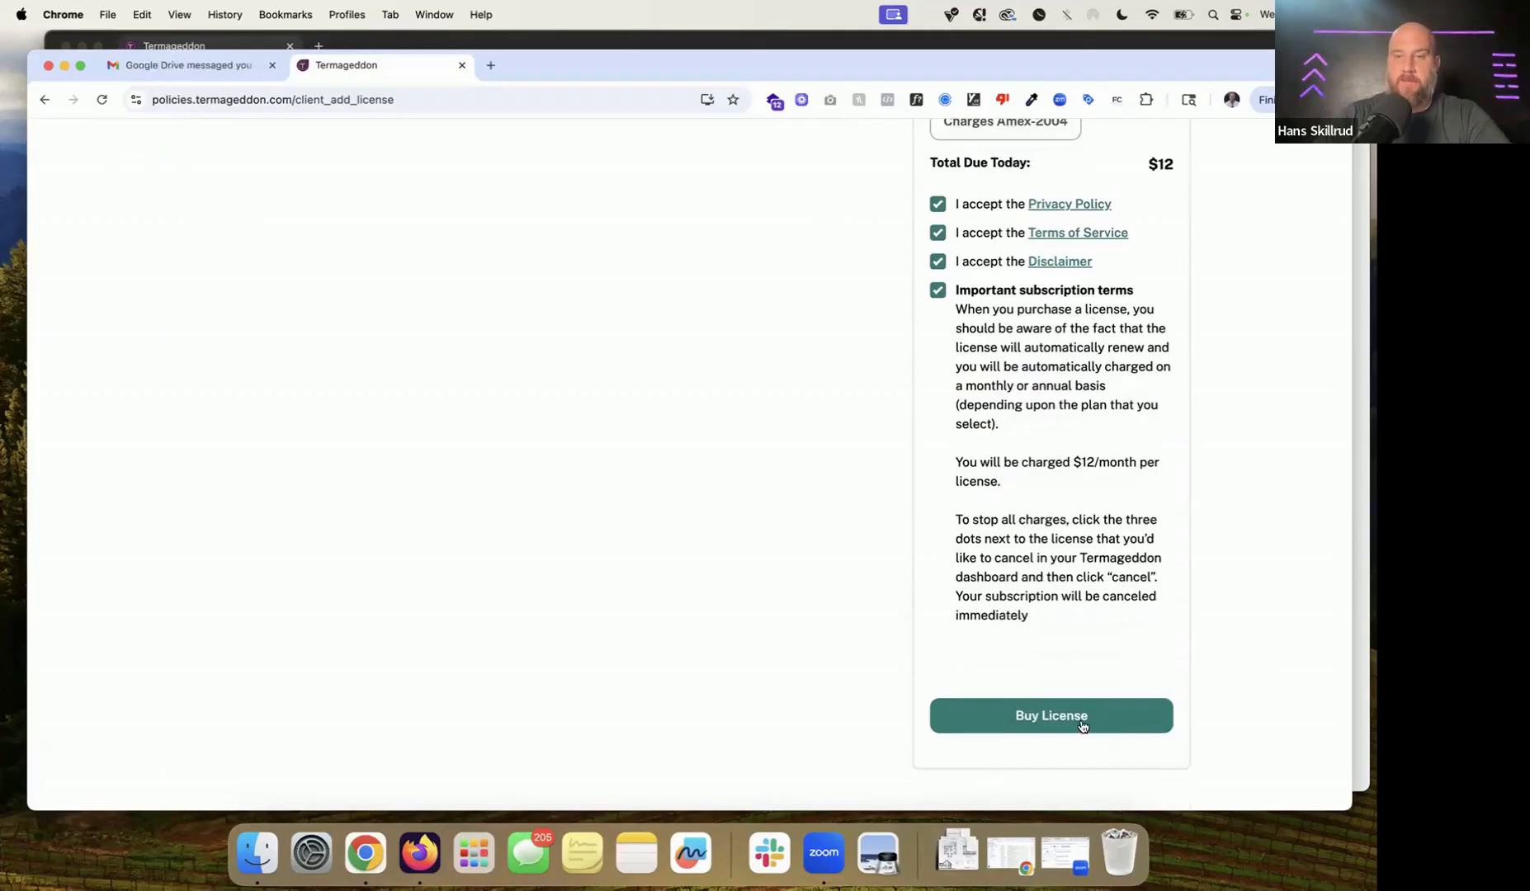
click(1082, 726)
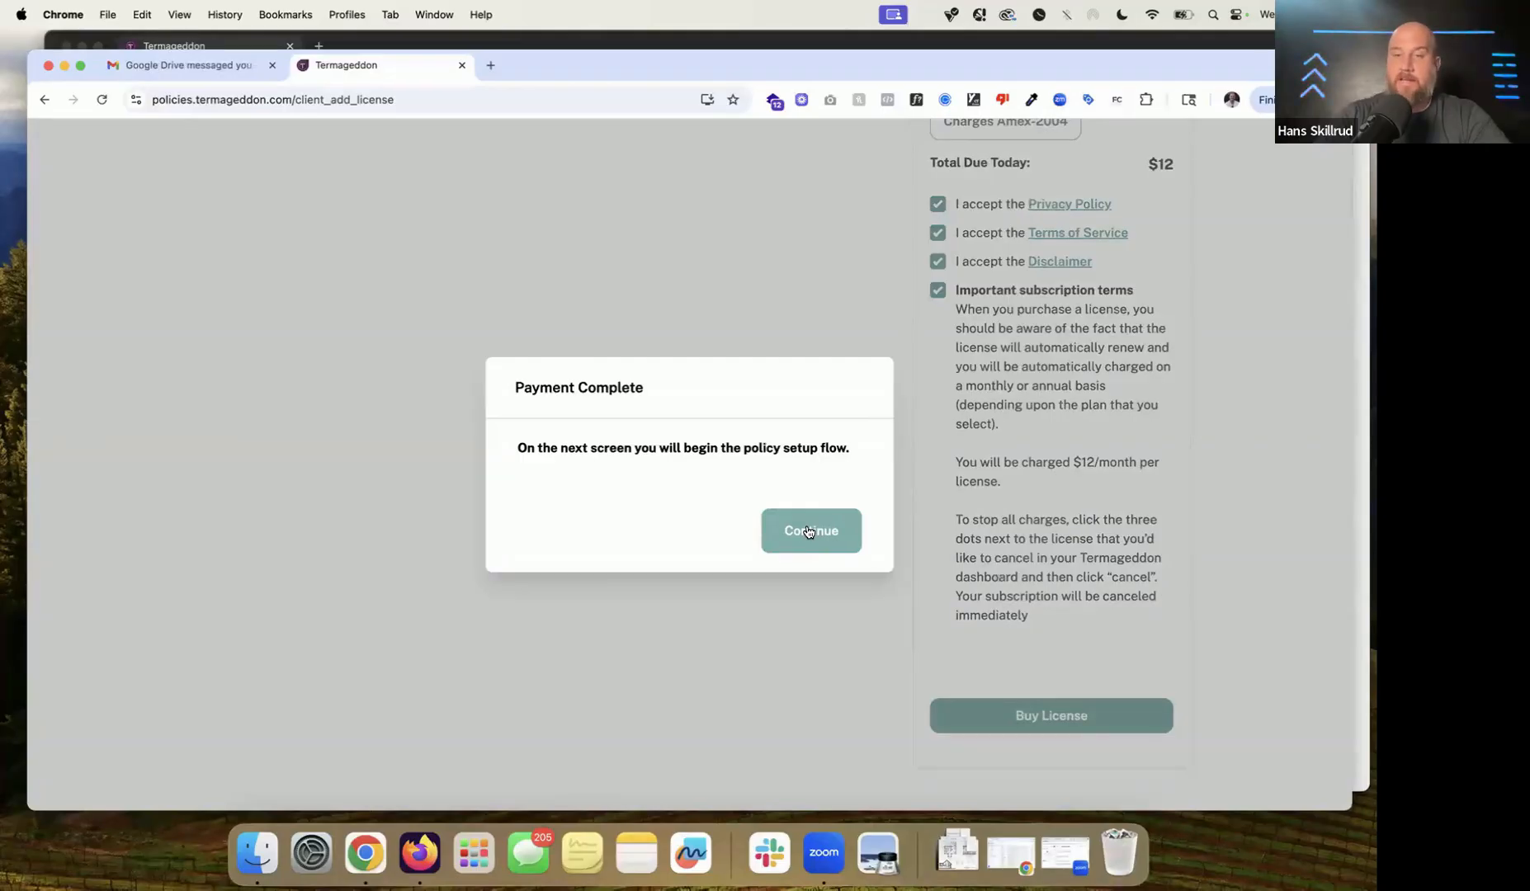
Step: Continue from Payment Complete, dismiss Chrome's save-card offer, and choose Website as the policy type
click(808, 532)
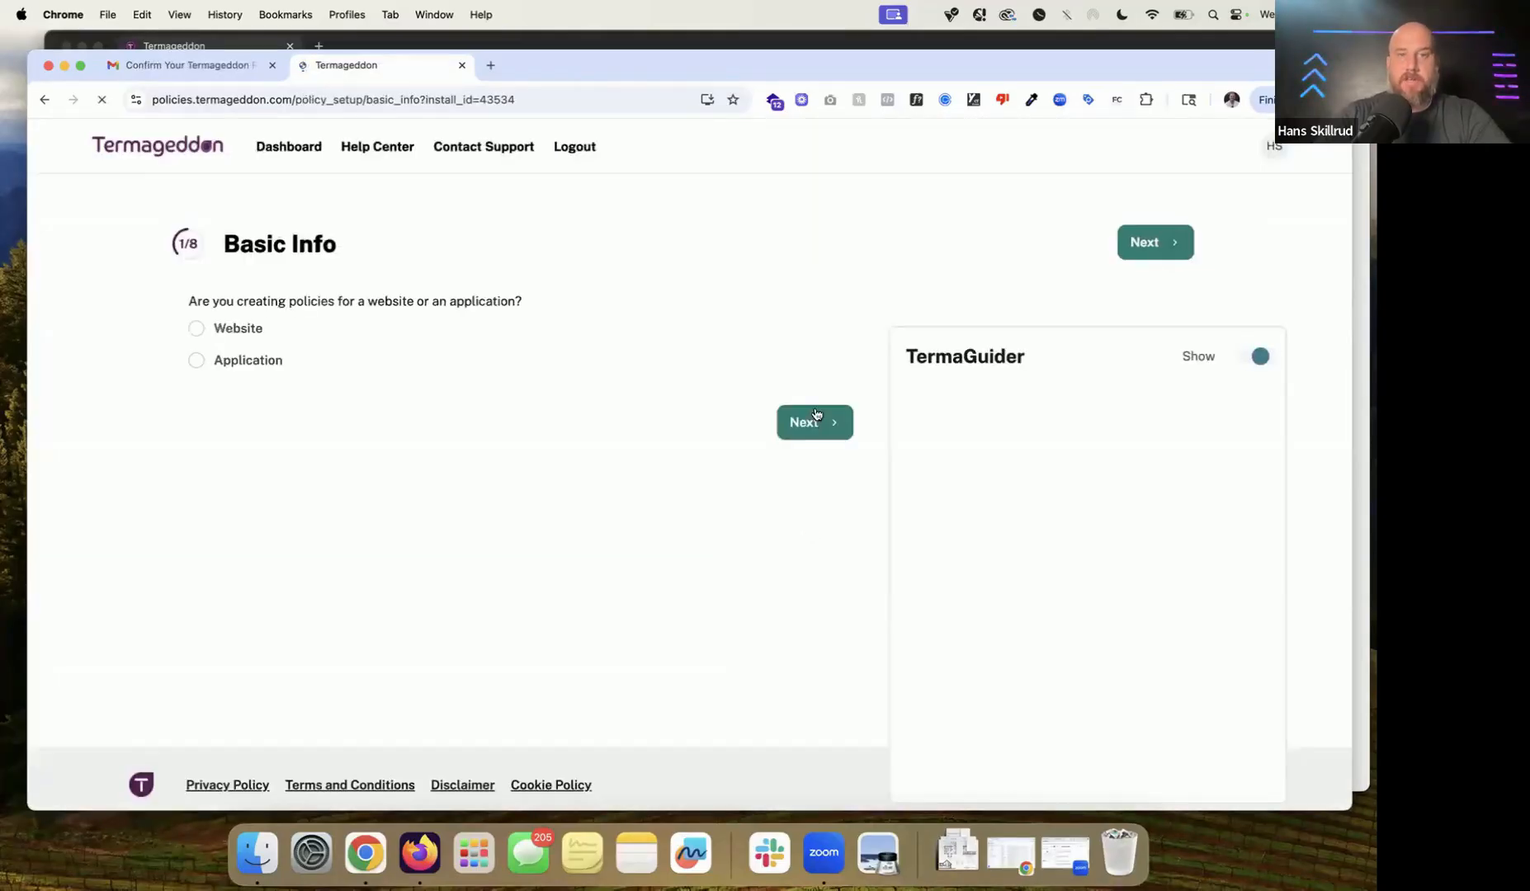
click(727, 140)
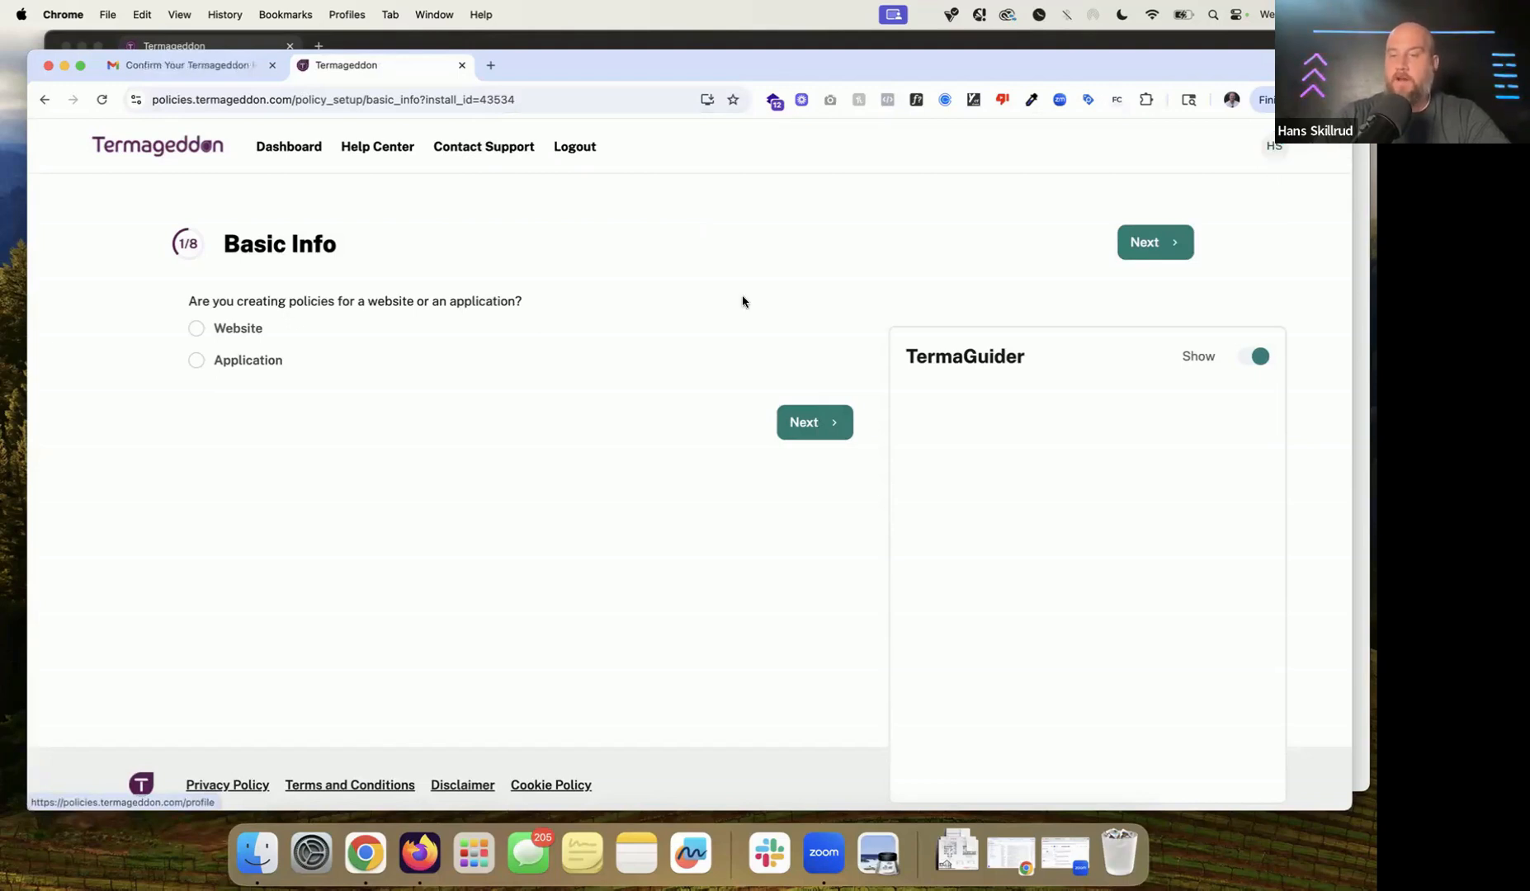
mouse_move(615, 281)
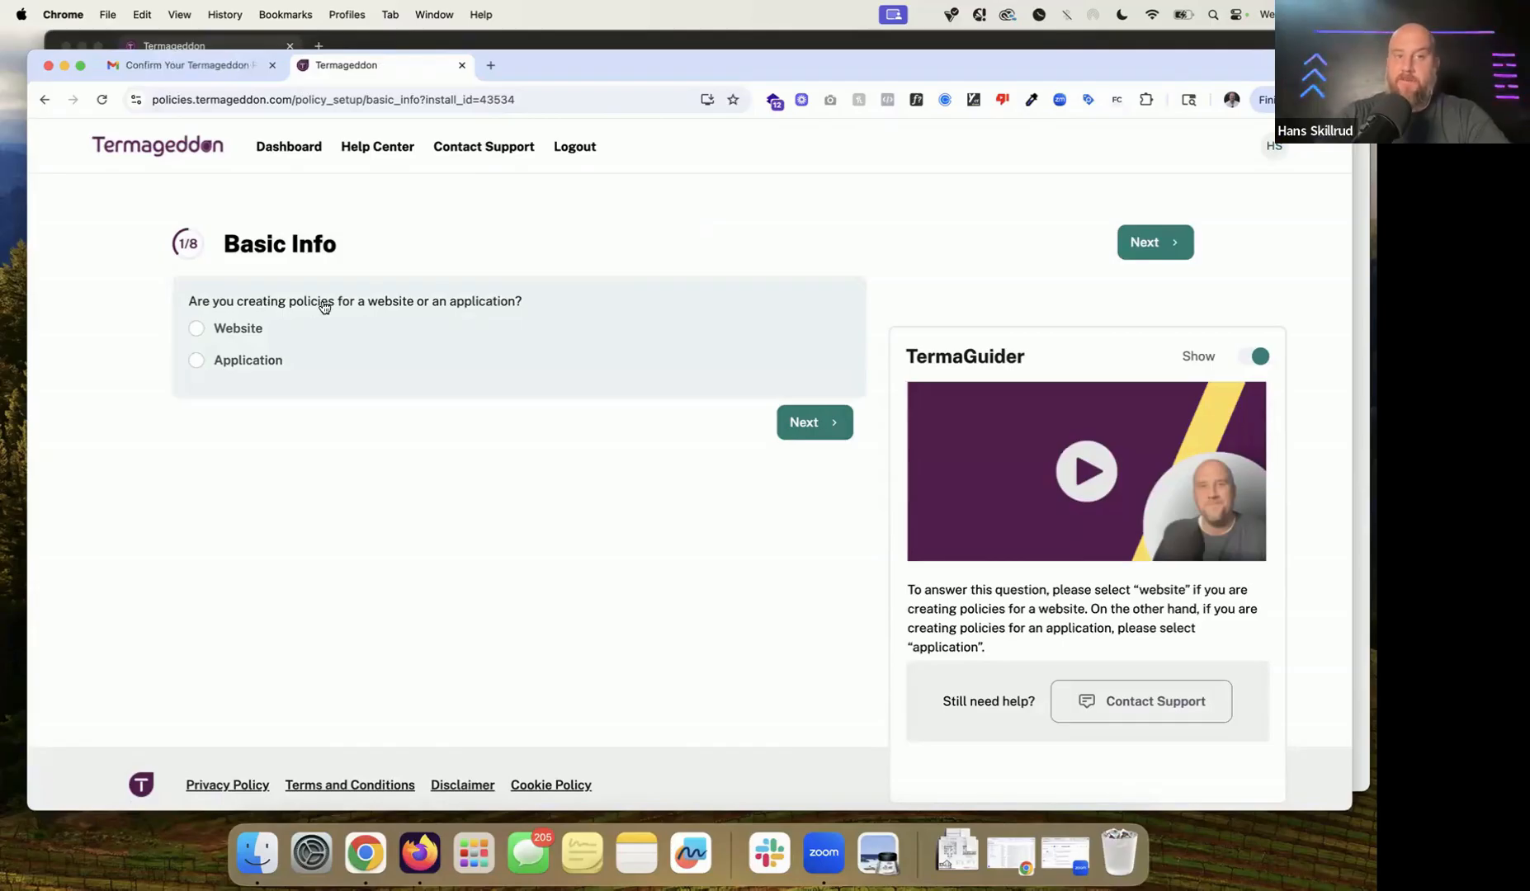
click(242, 331)
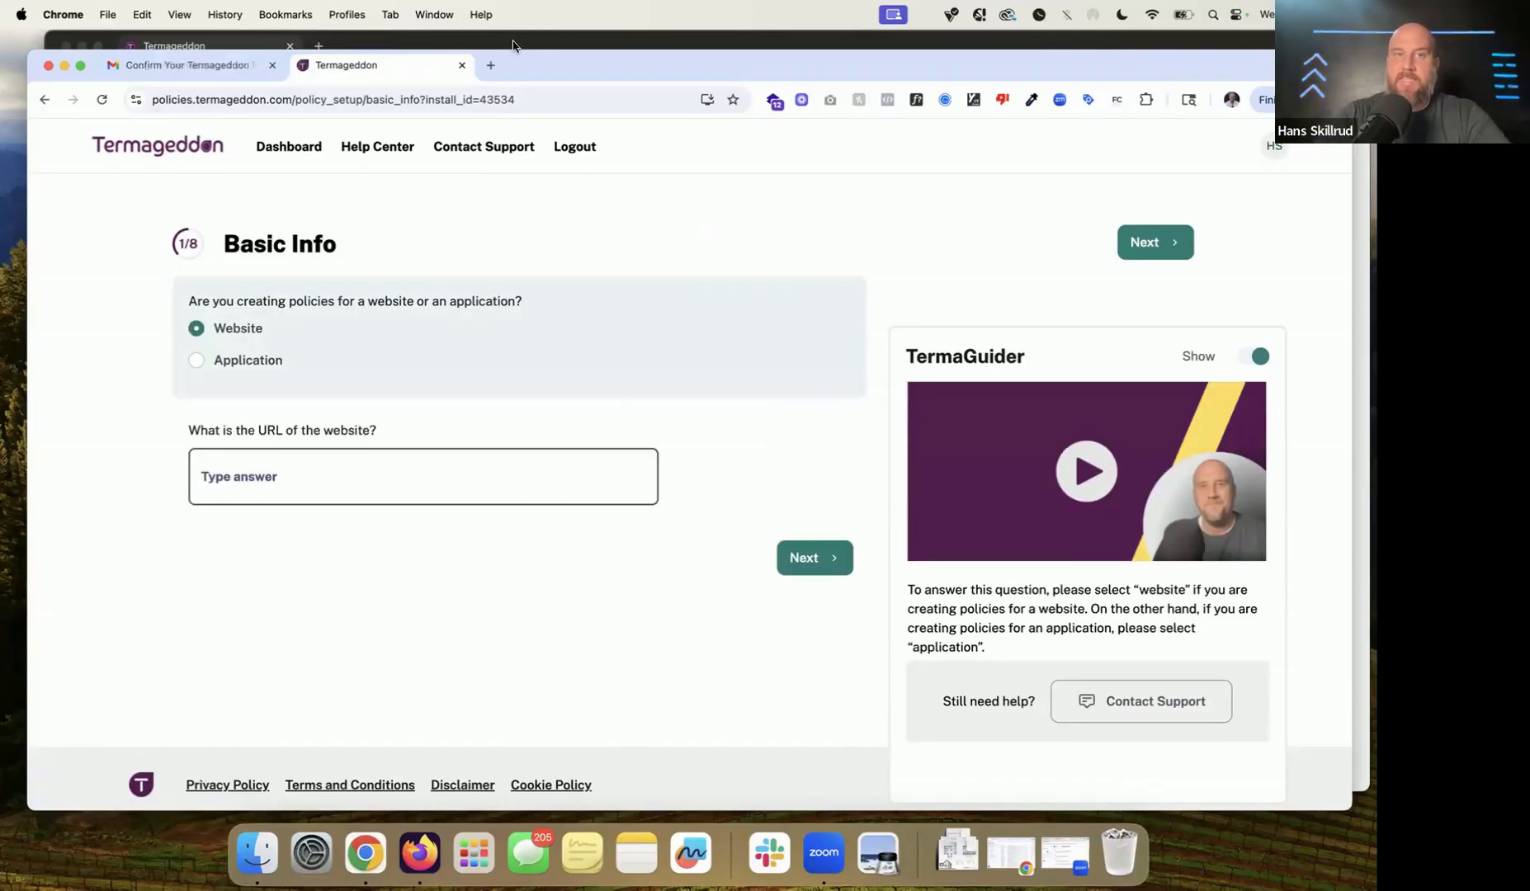
click(492, 66)
Step: Load cm2.termageddon.com in the new tab and select its address for copying
text(cm2)
key(Return)
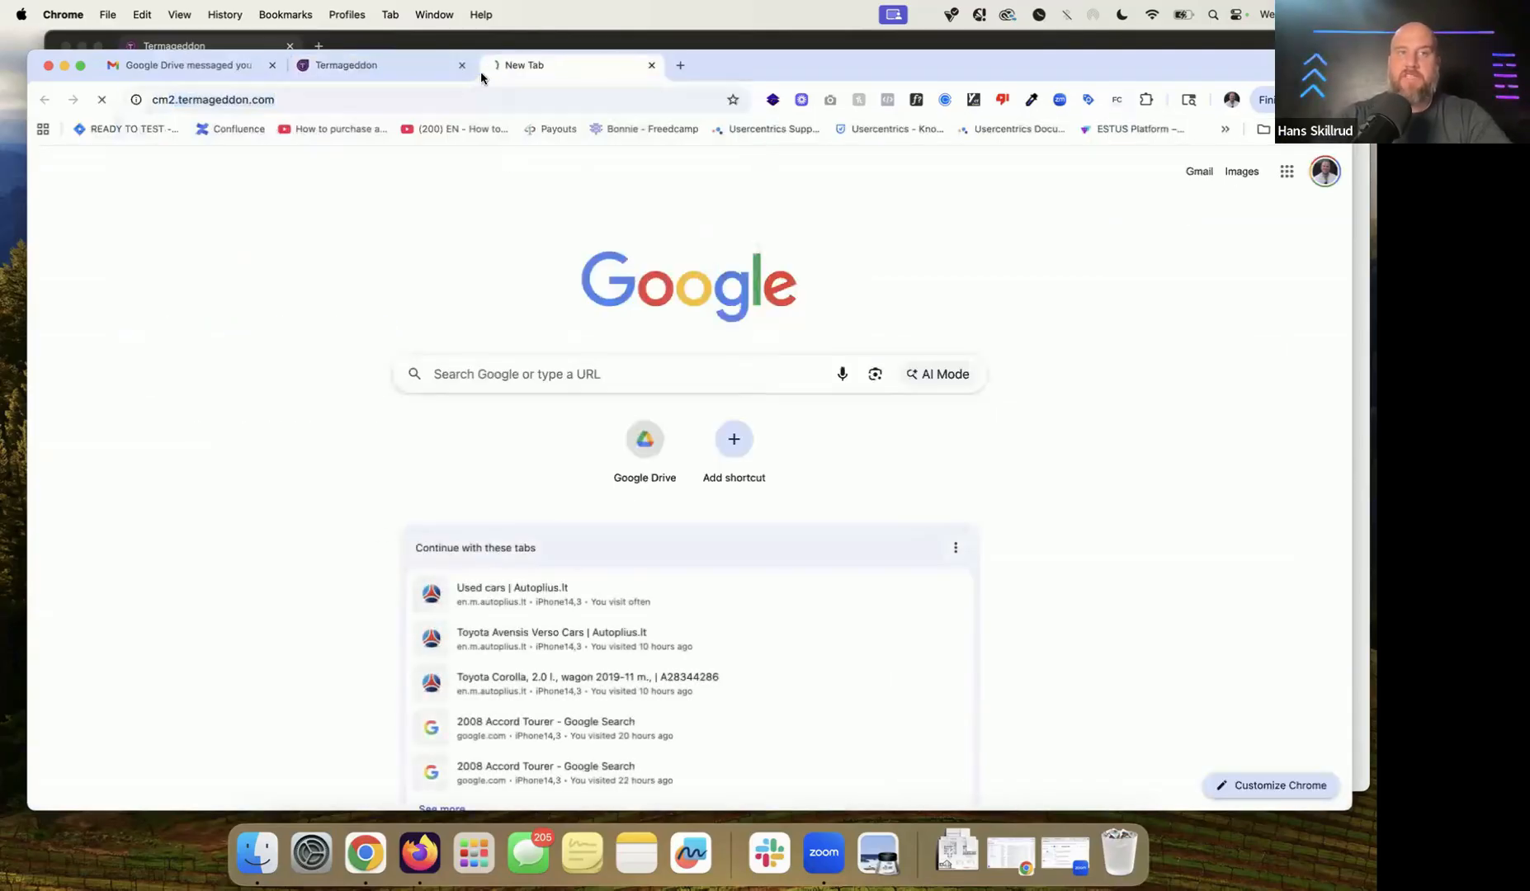
click(464, 88)
key(super+c)
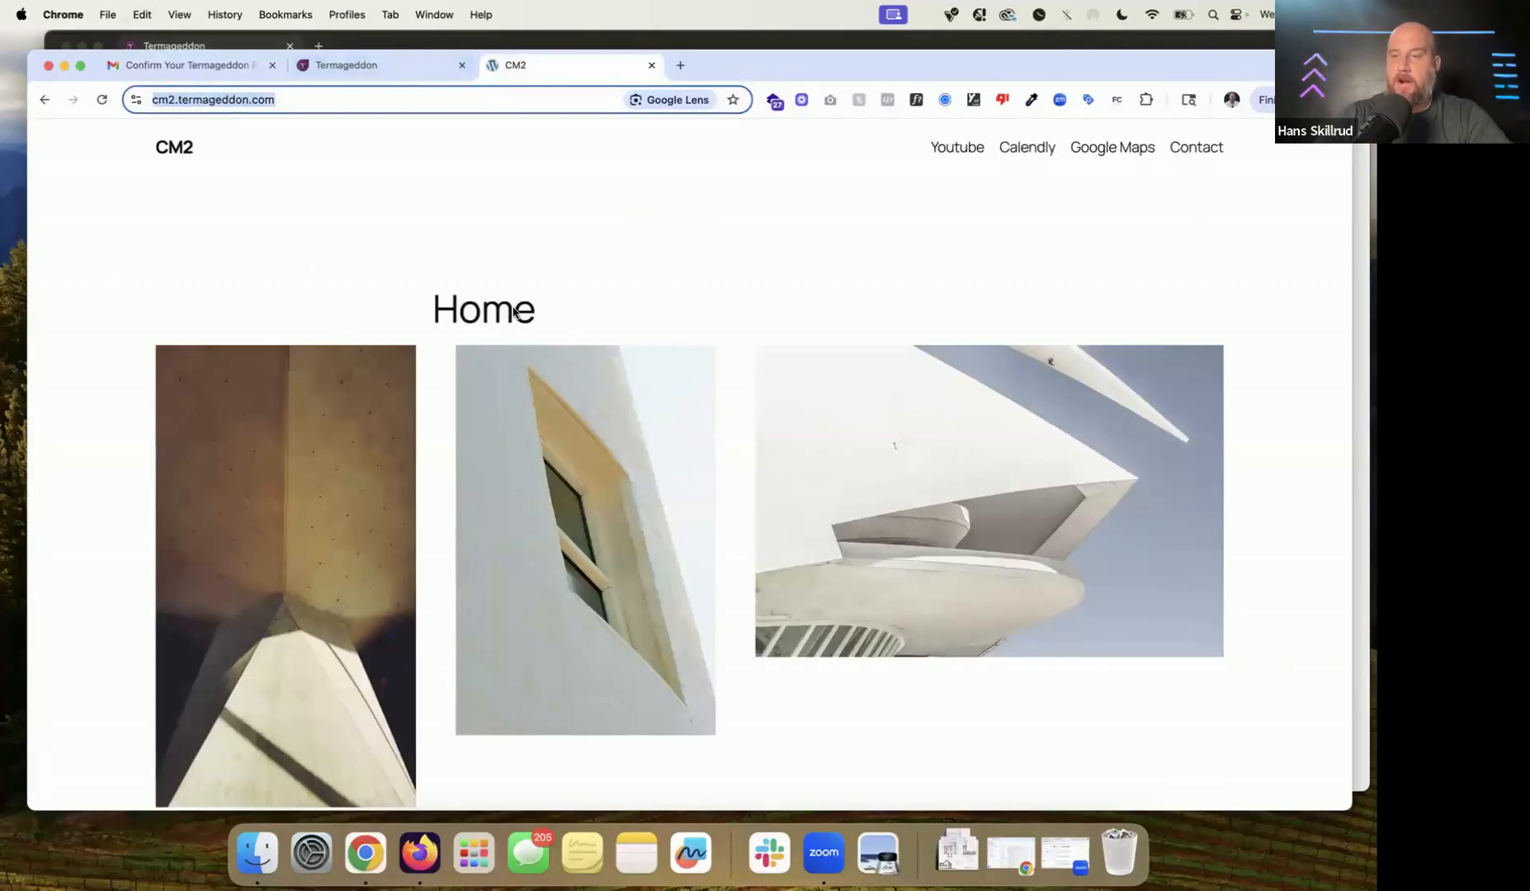
click(404, 78)
click(354, 470)
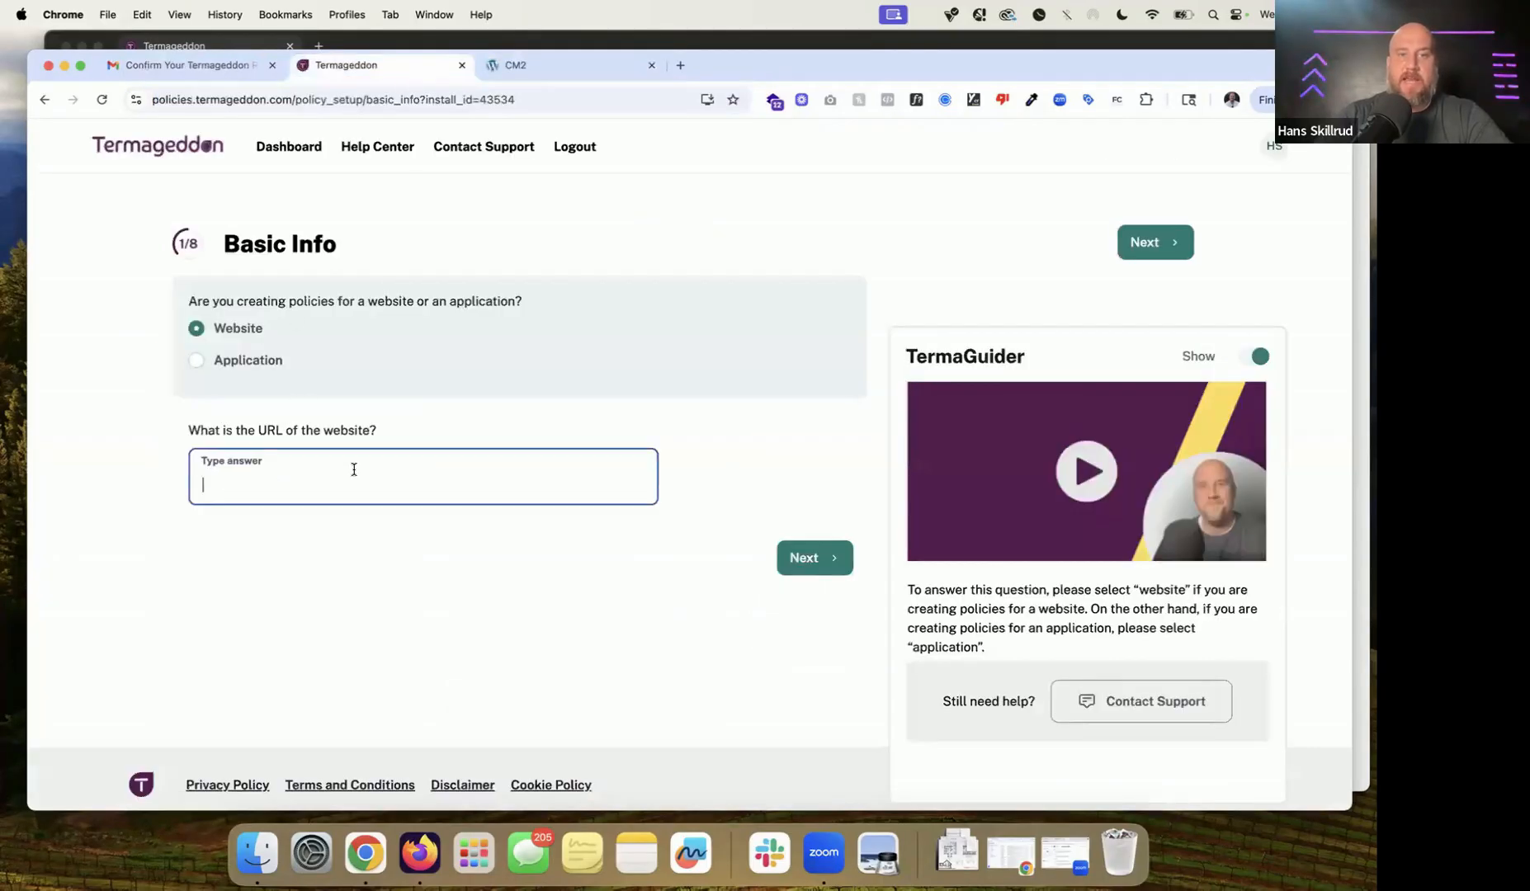
key(super+v)
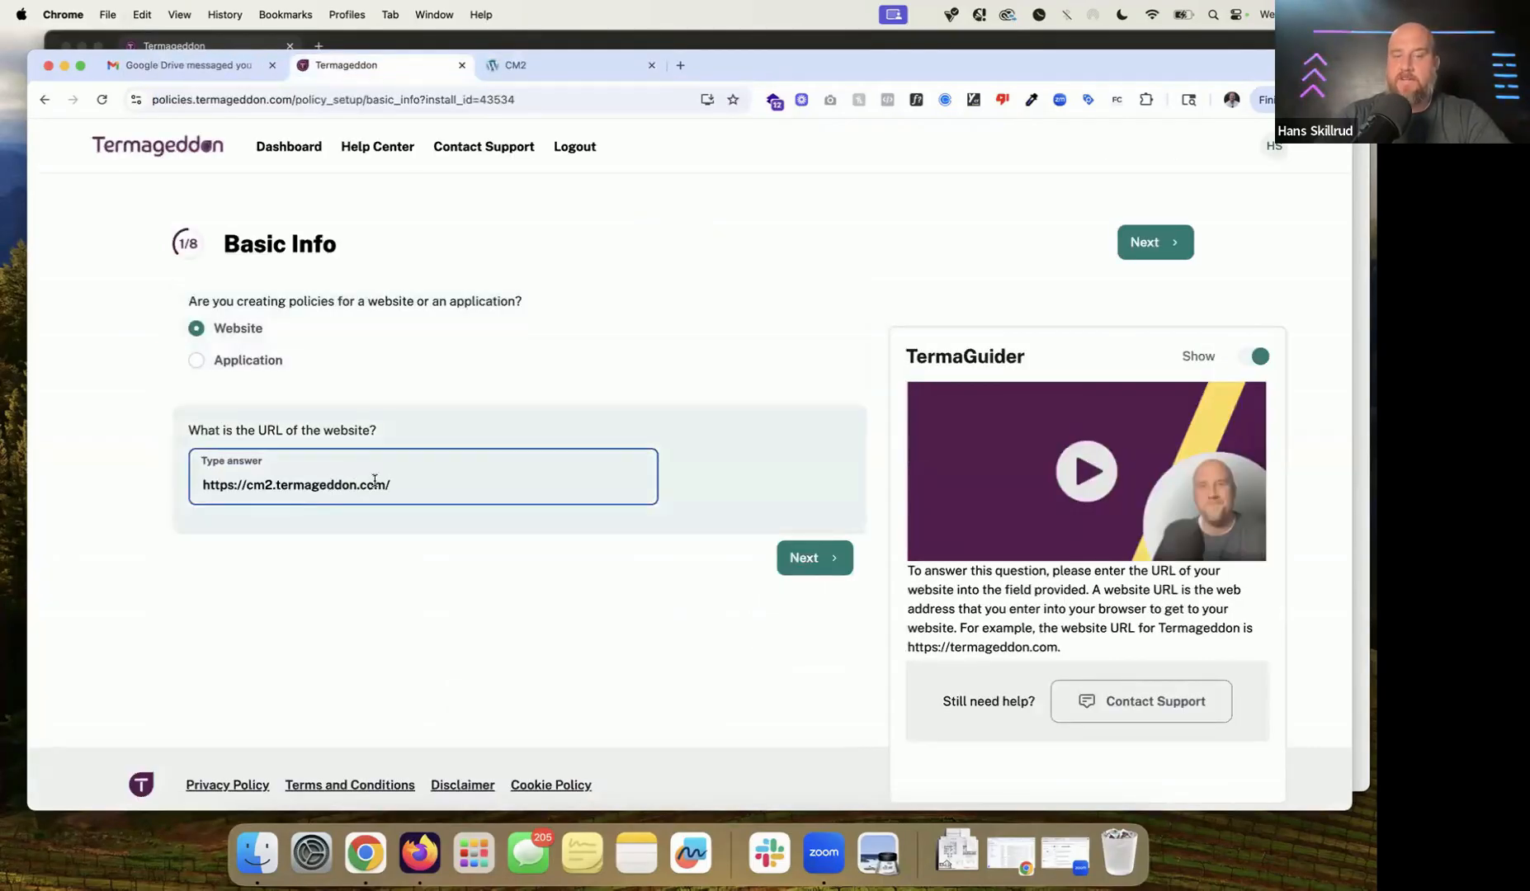
key(super+a)
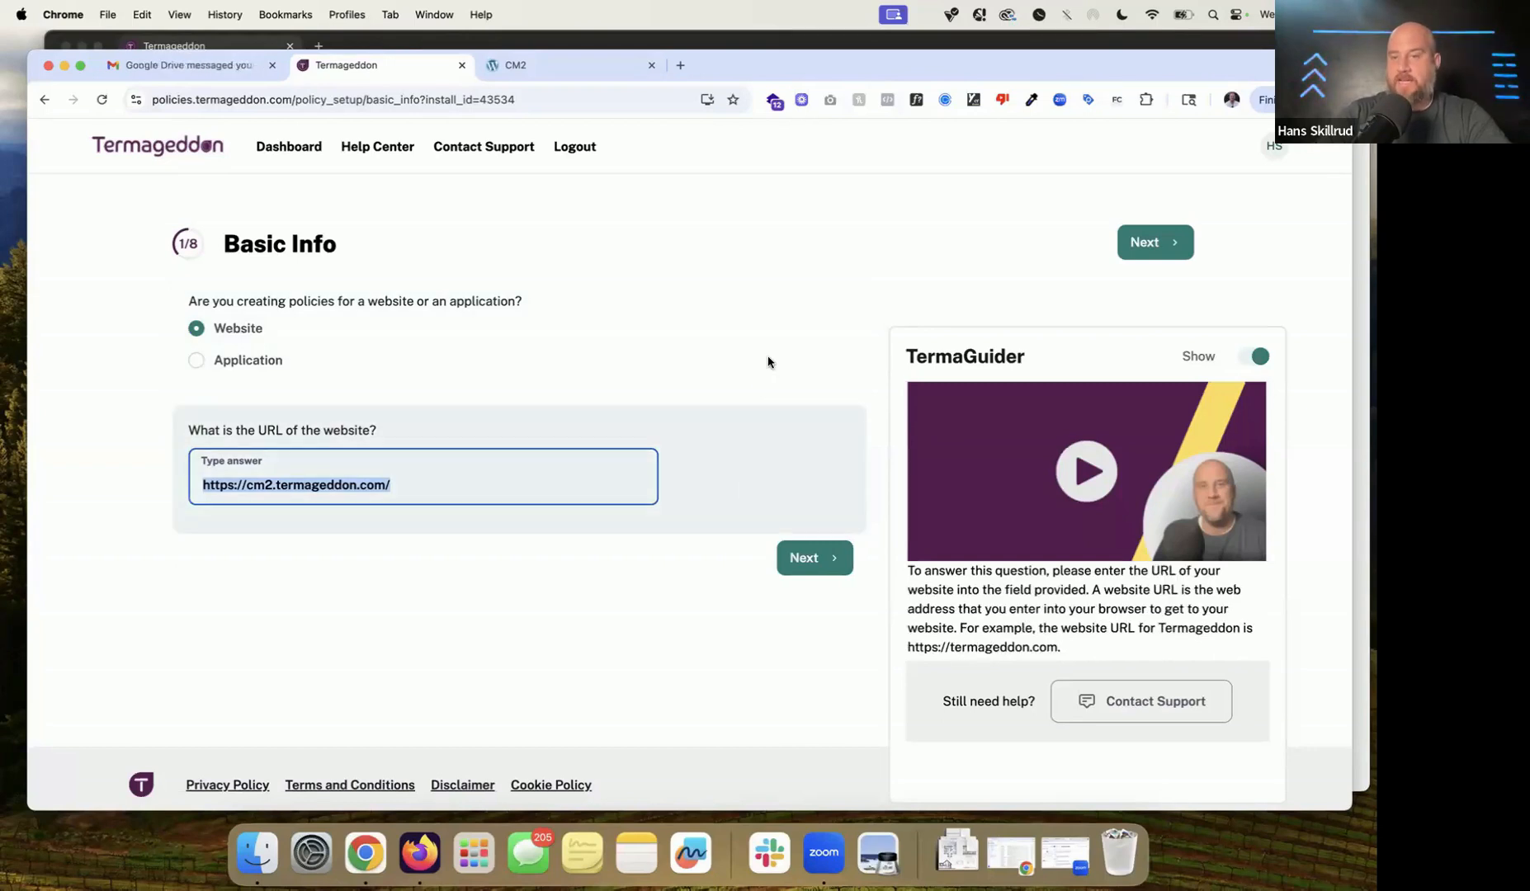
scroll(1049, 495, down, 4)
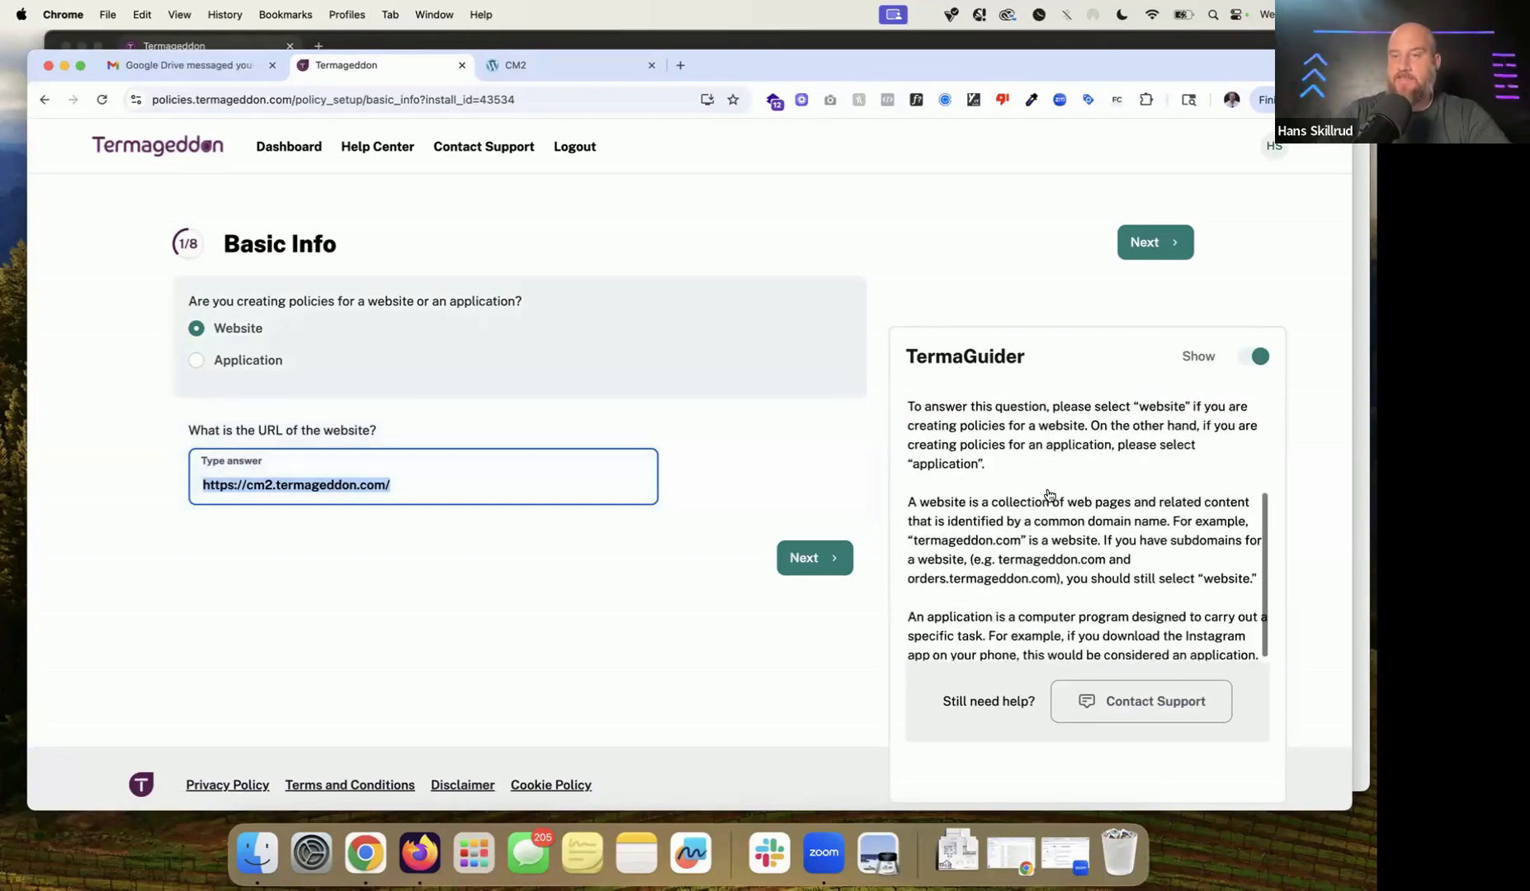
scroll(1049, 494, up, 3)
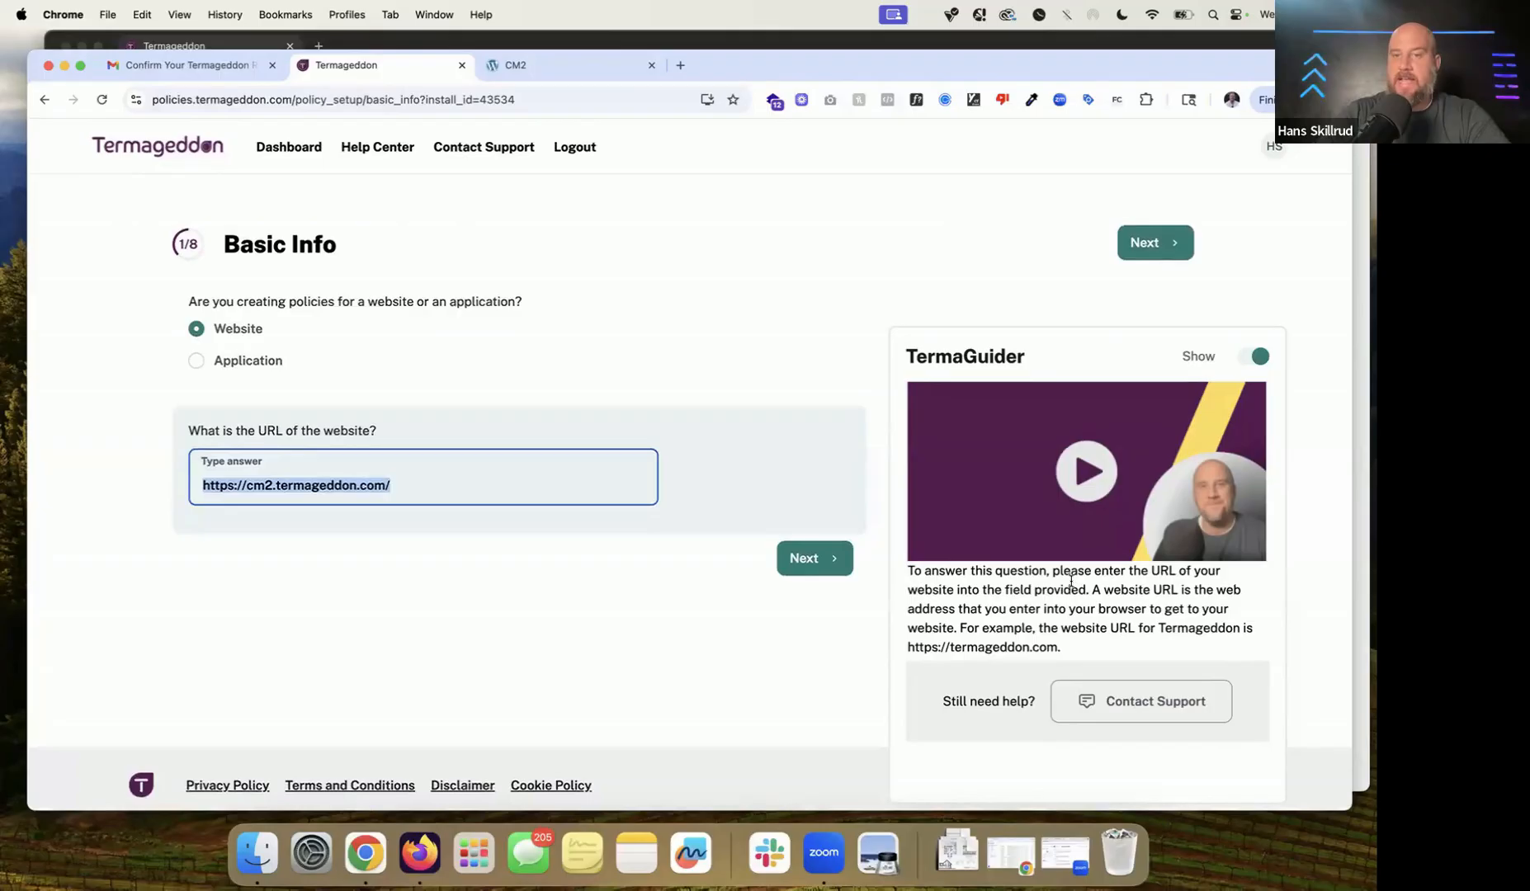
Step: Advance to policy selection and activate the Privacy Policy and Terms of Service
click(832, 571)
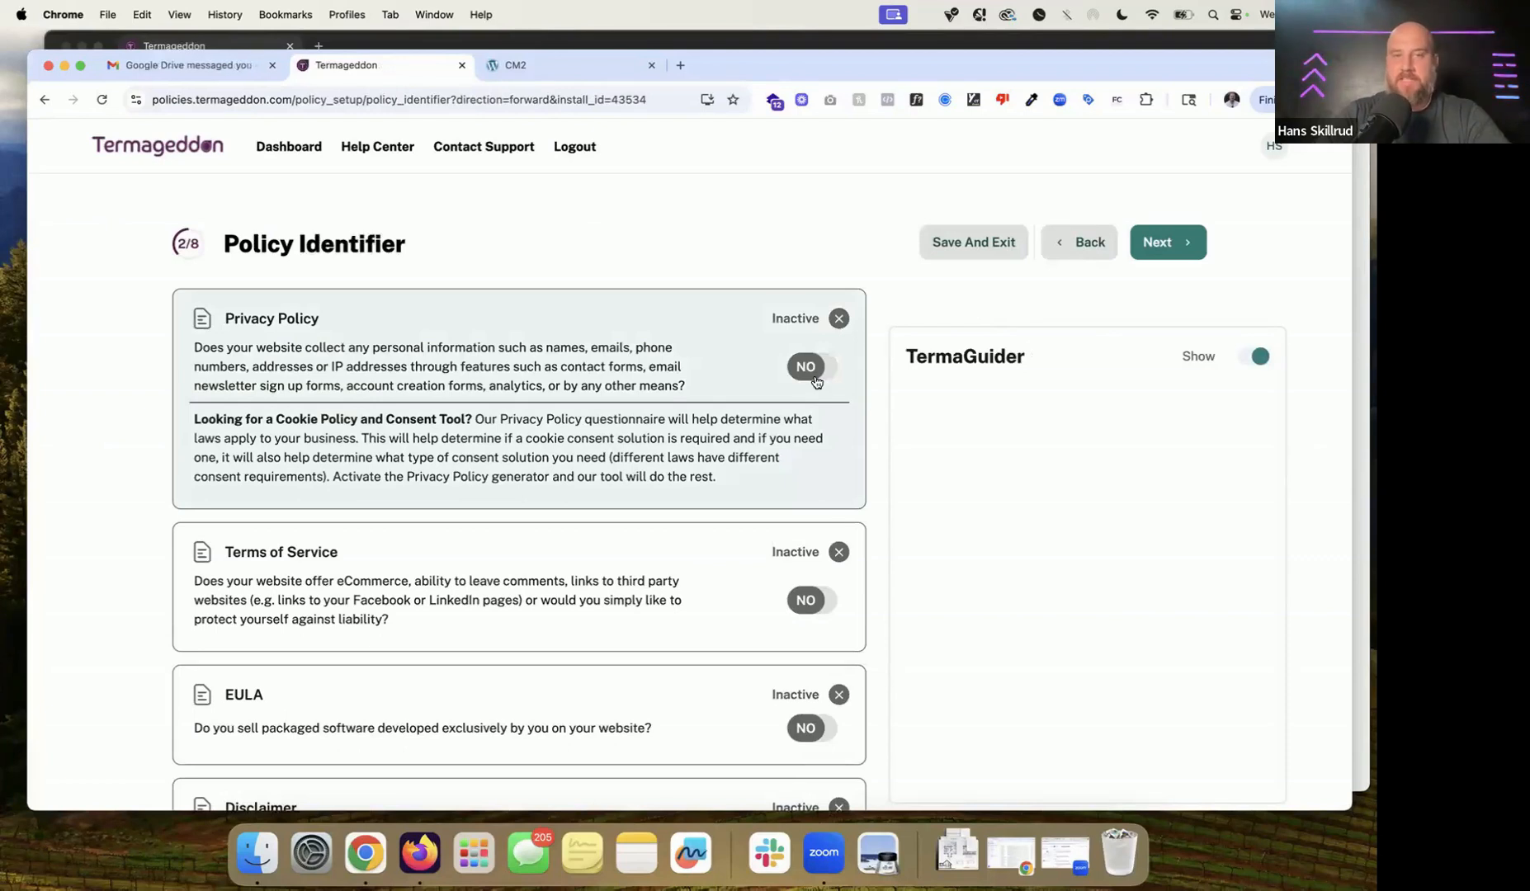
mouse_move(815, 380)
scroll(816, 380, down, 2)
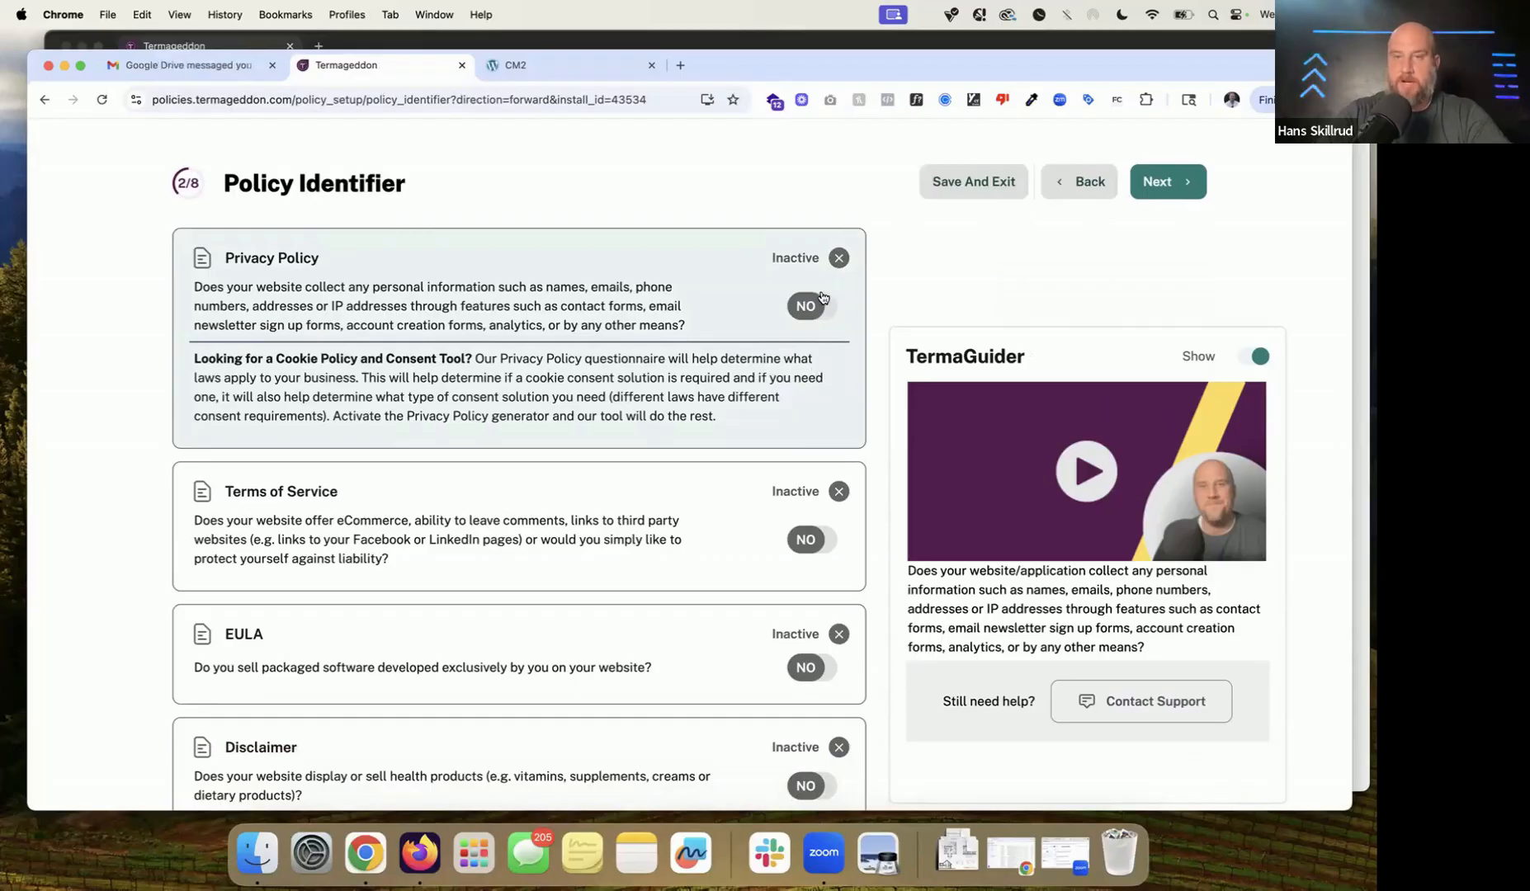
click(809, 322)
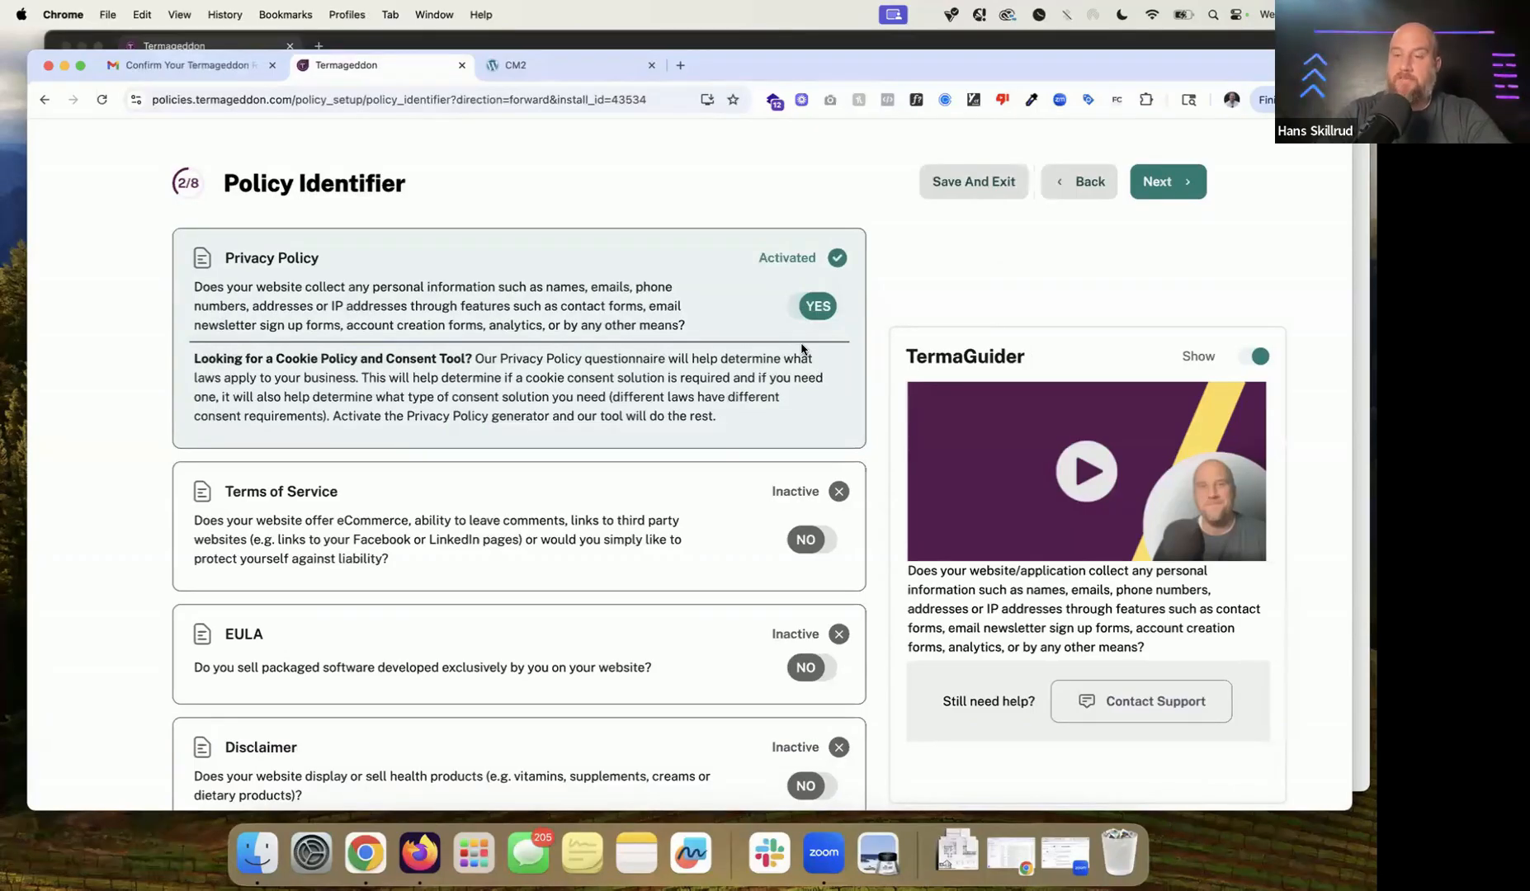
scroll(801, 349, down, 2)
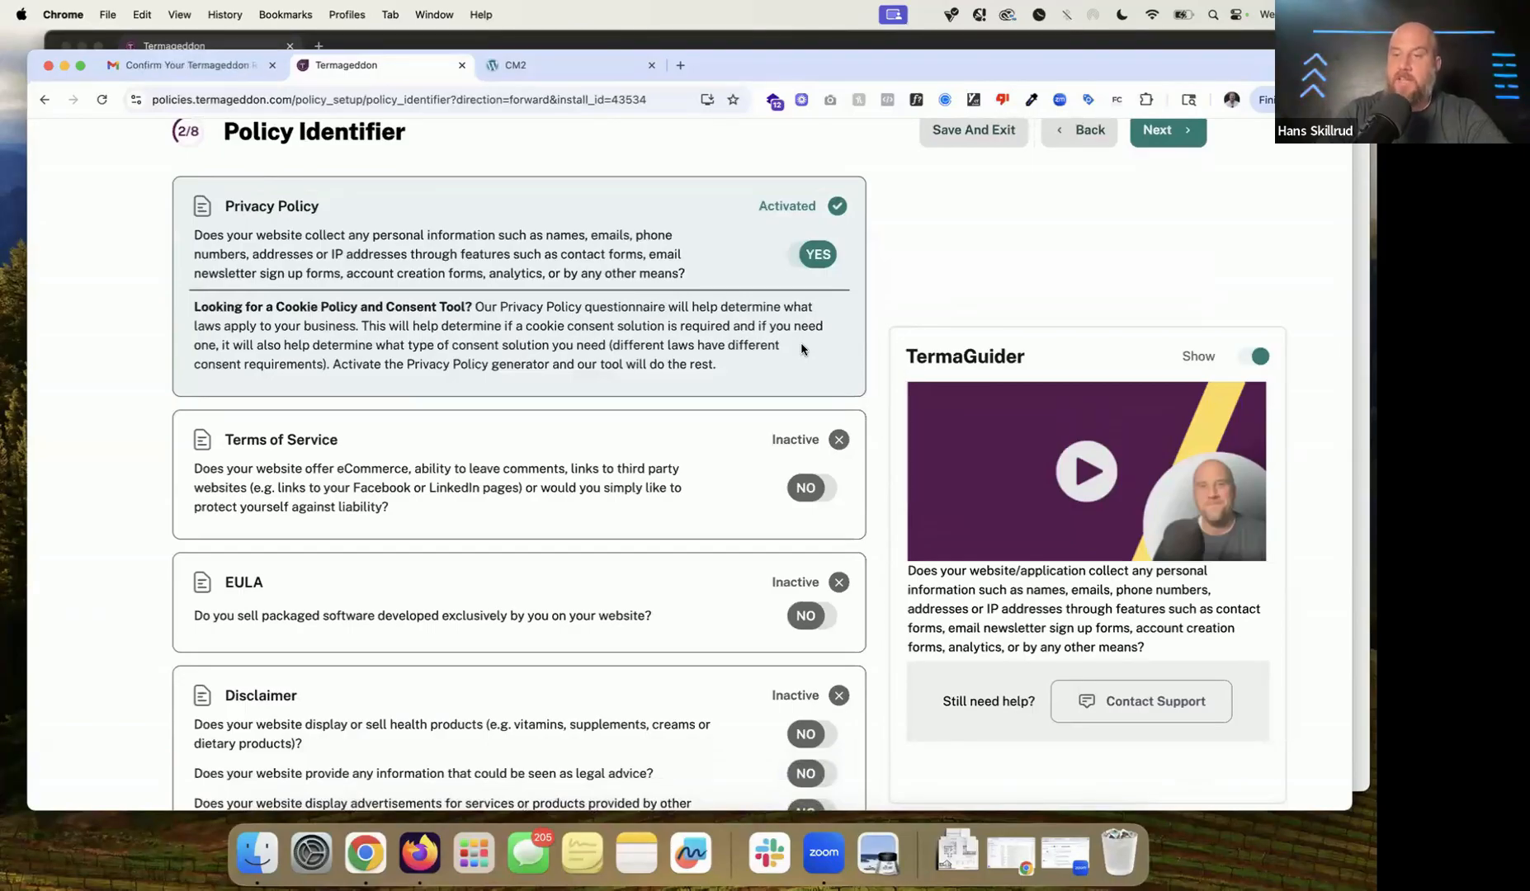
scroll(802, 349, down, 2)
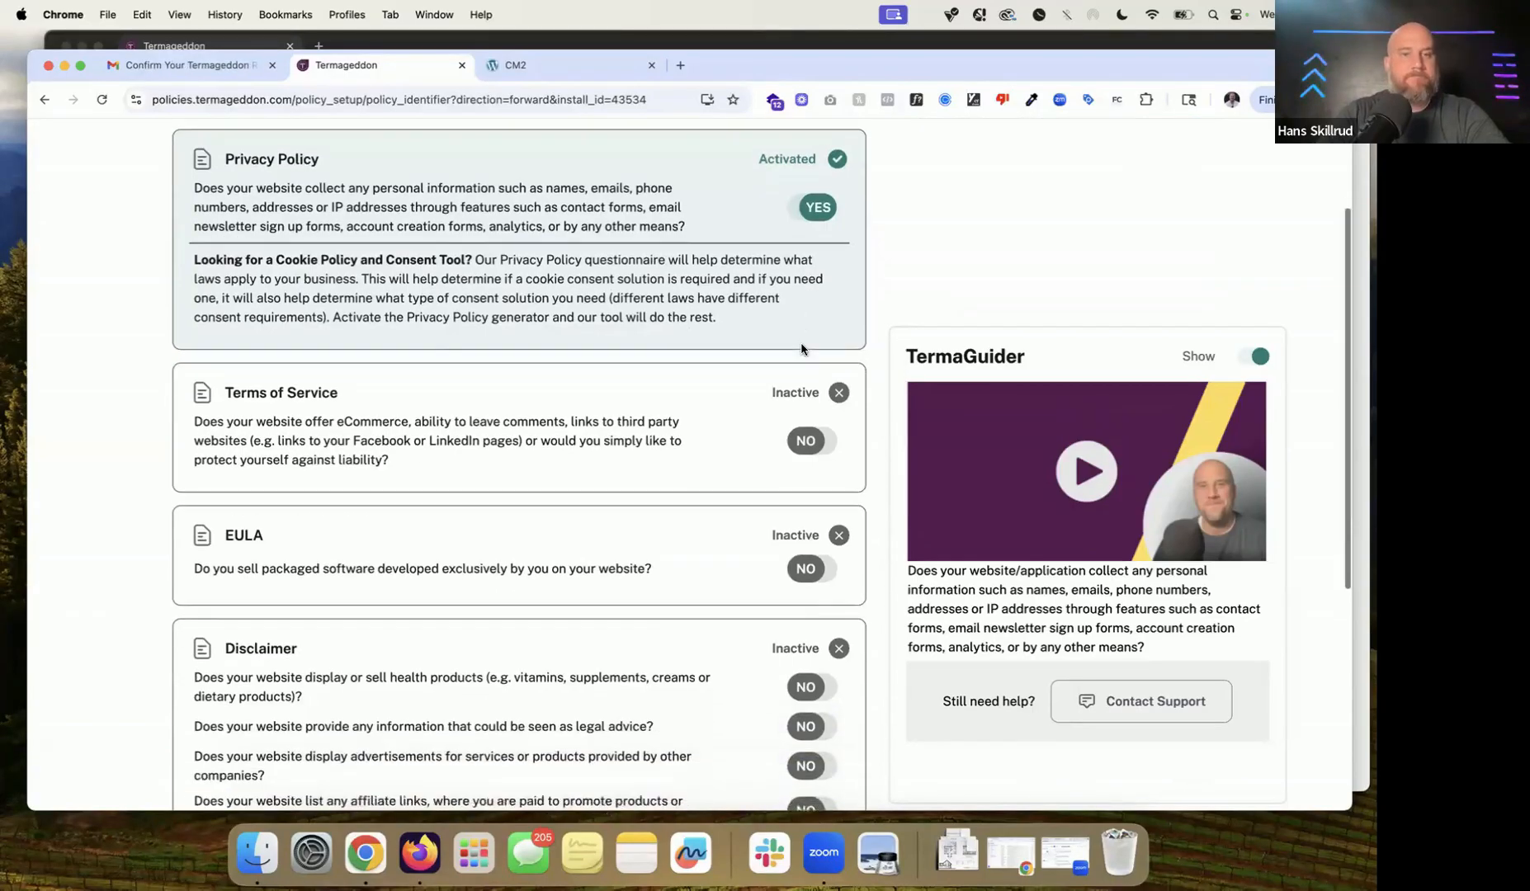
click(814, 441)
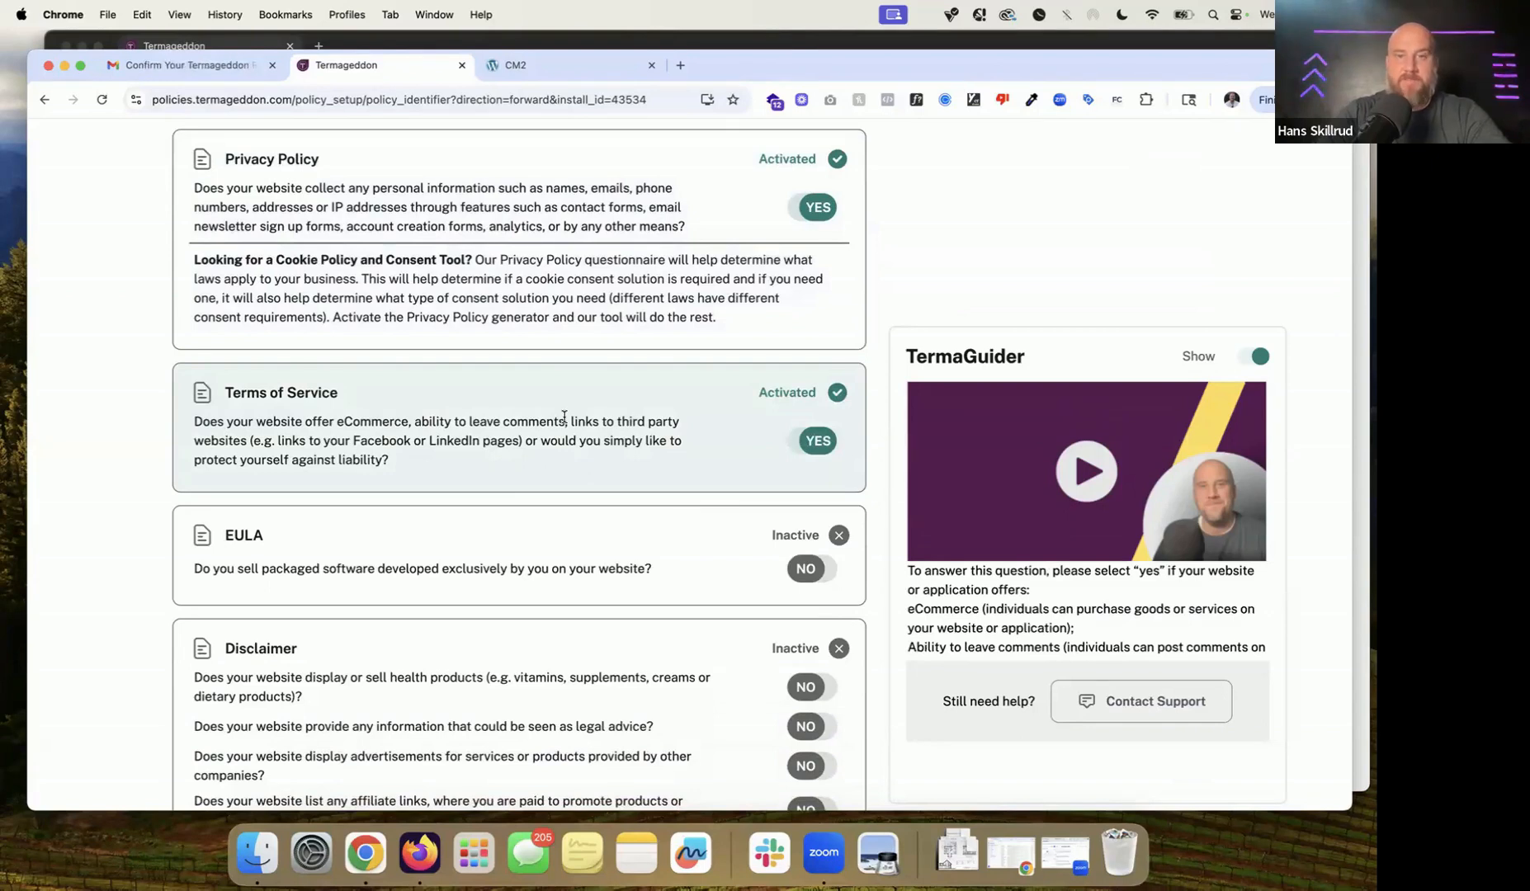
Step: Review the EULA packaged-software question and leave it answered No
scroll(564, 416, down, 3)
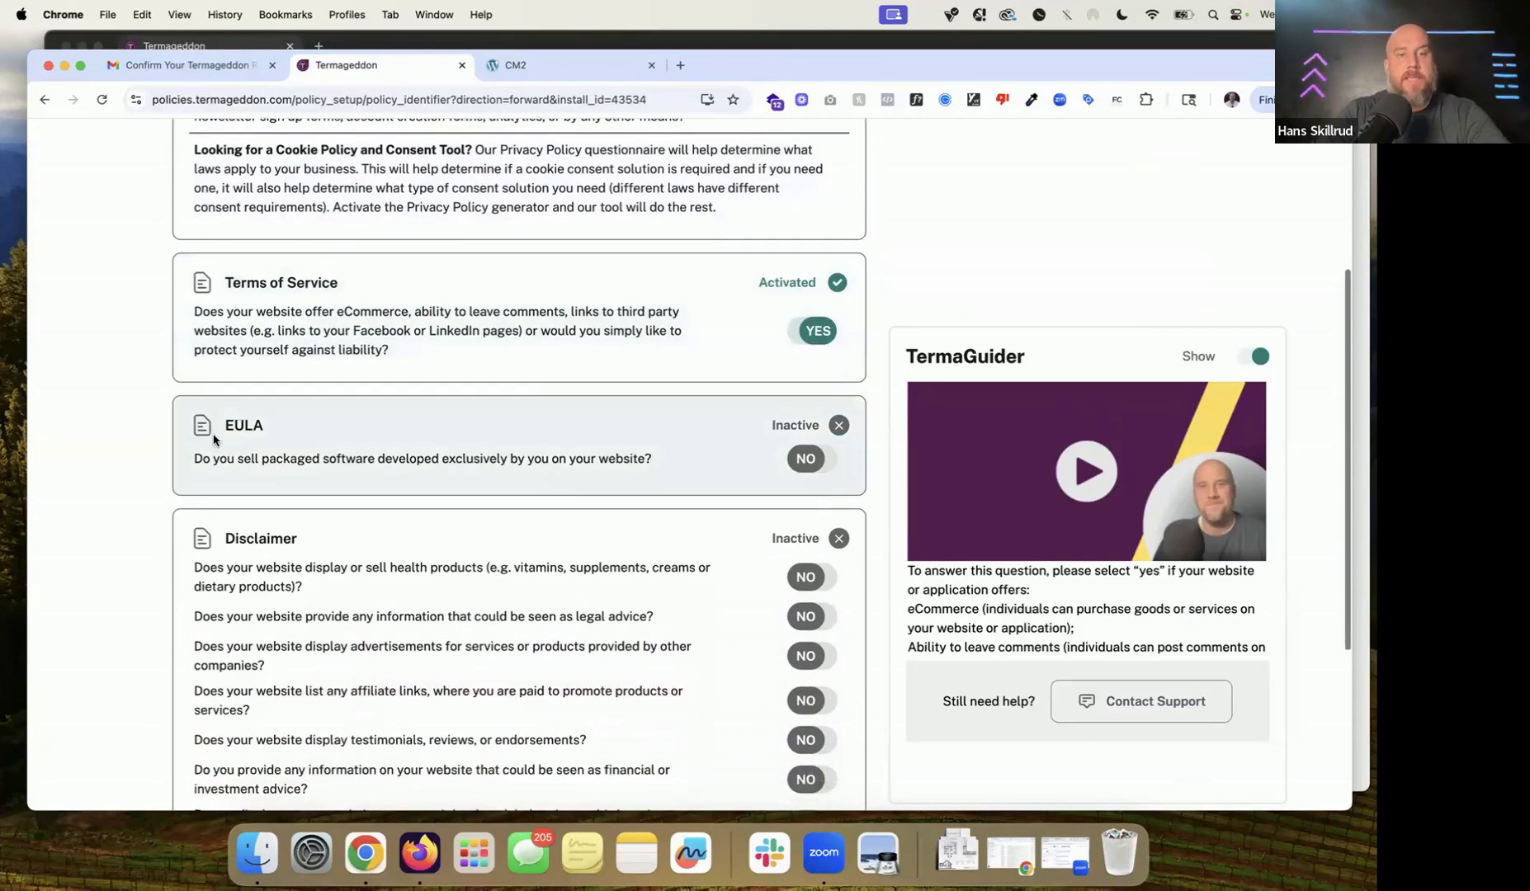
drag(223, 428, 337, 423)
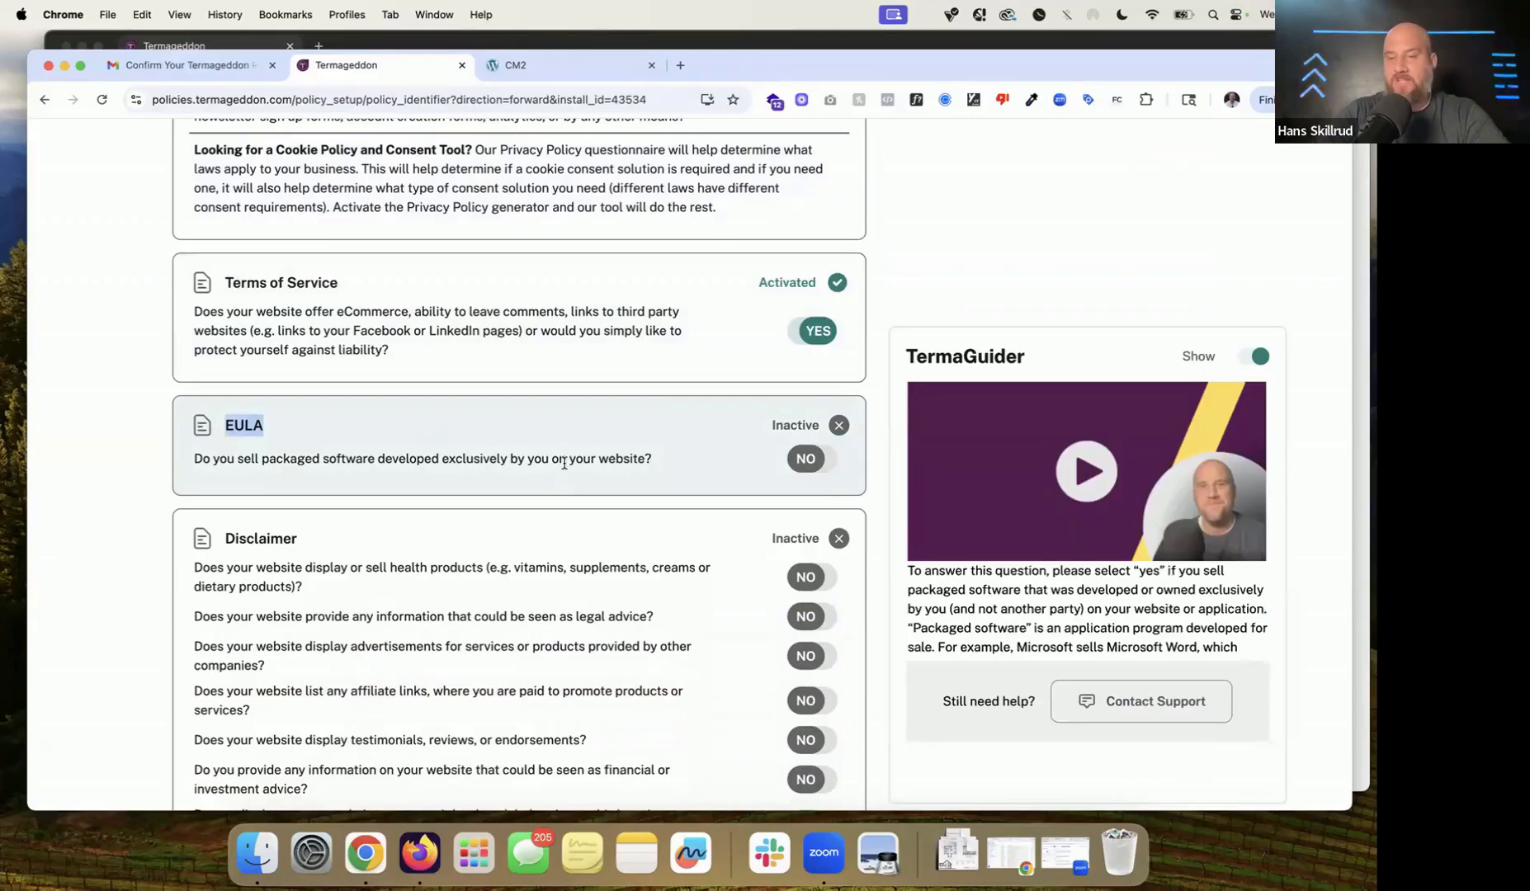
triple_click(565, 462)
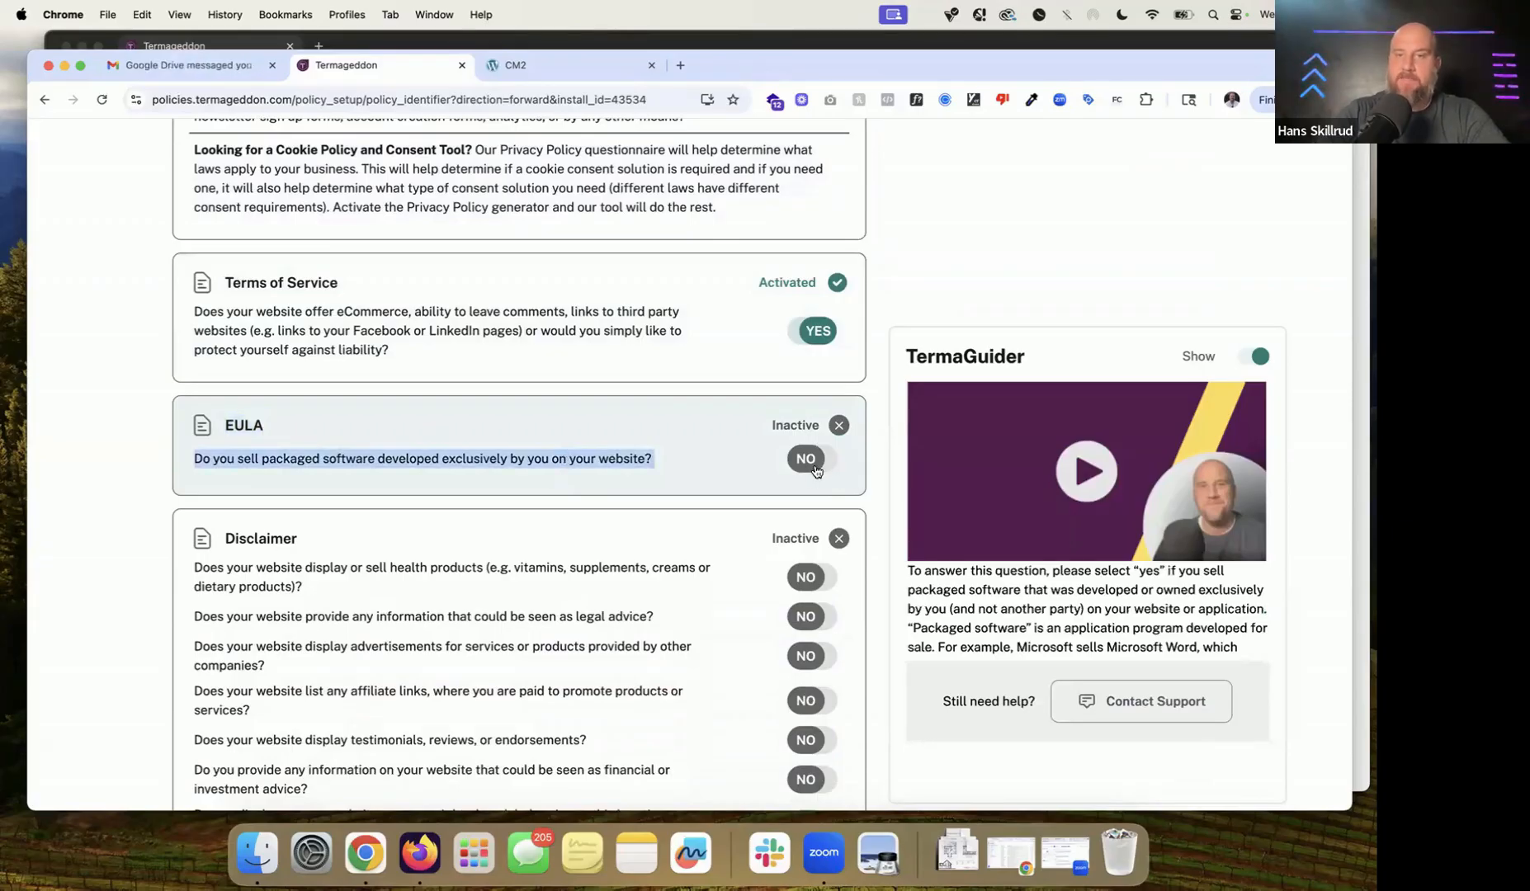
scroll(755, 533, up, 3)
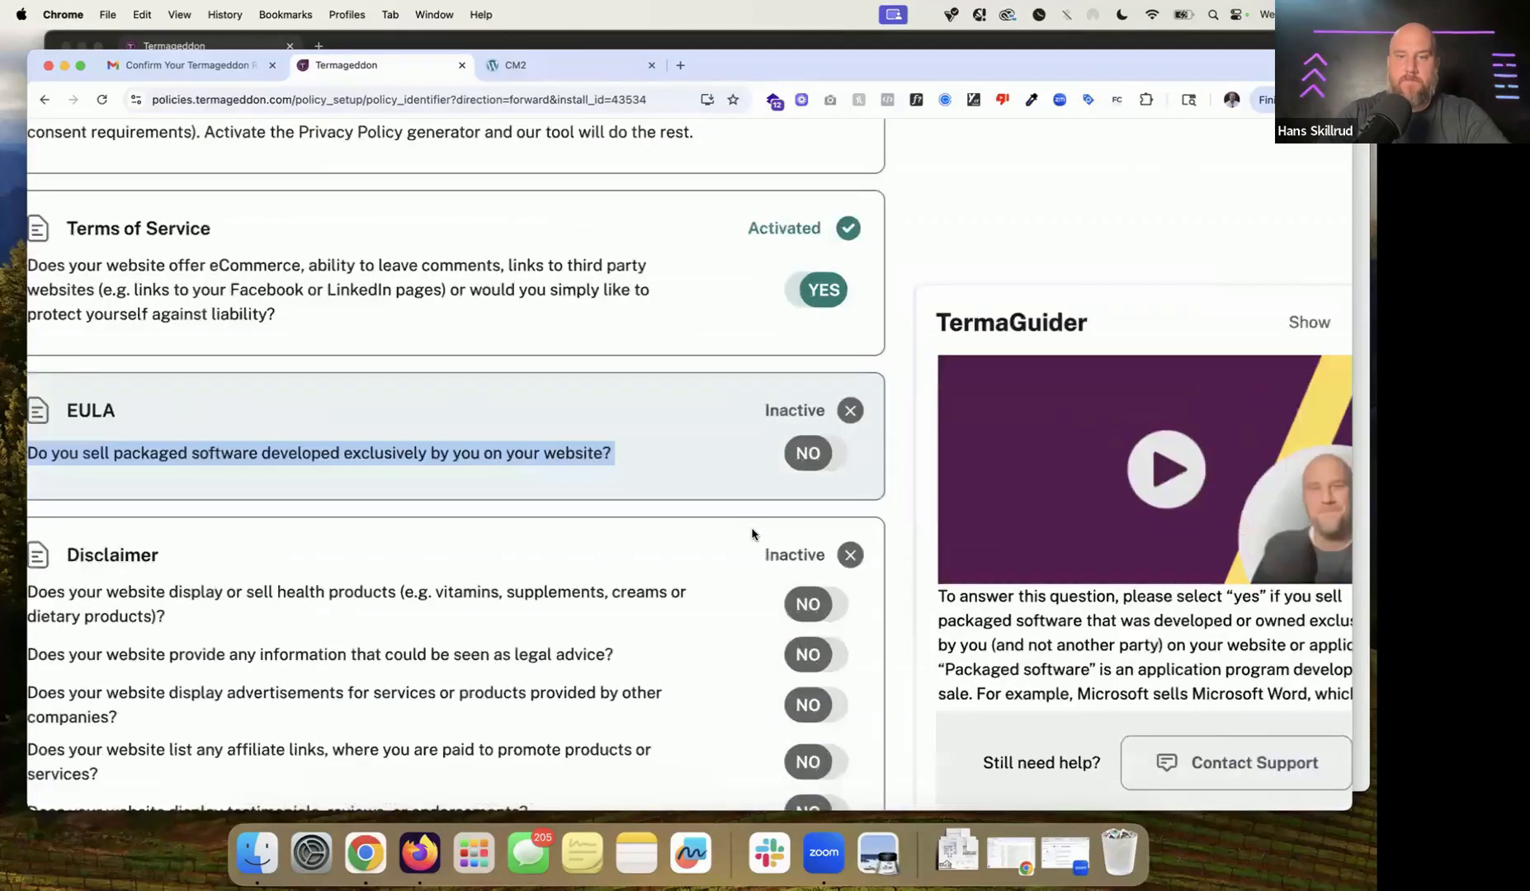
scroll(752, 534, down, 3)
Step: Answer Yes to the Disclaimer's legal-advice question to activate it
scroll(380, 442, down, 4)
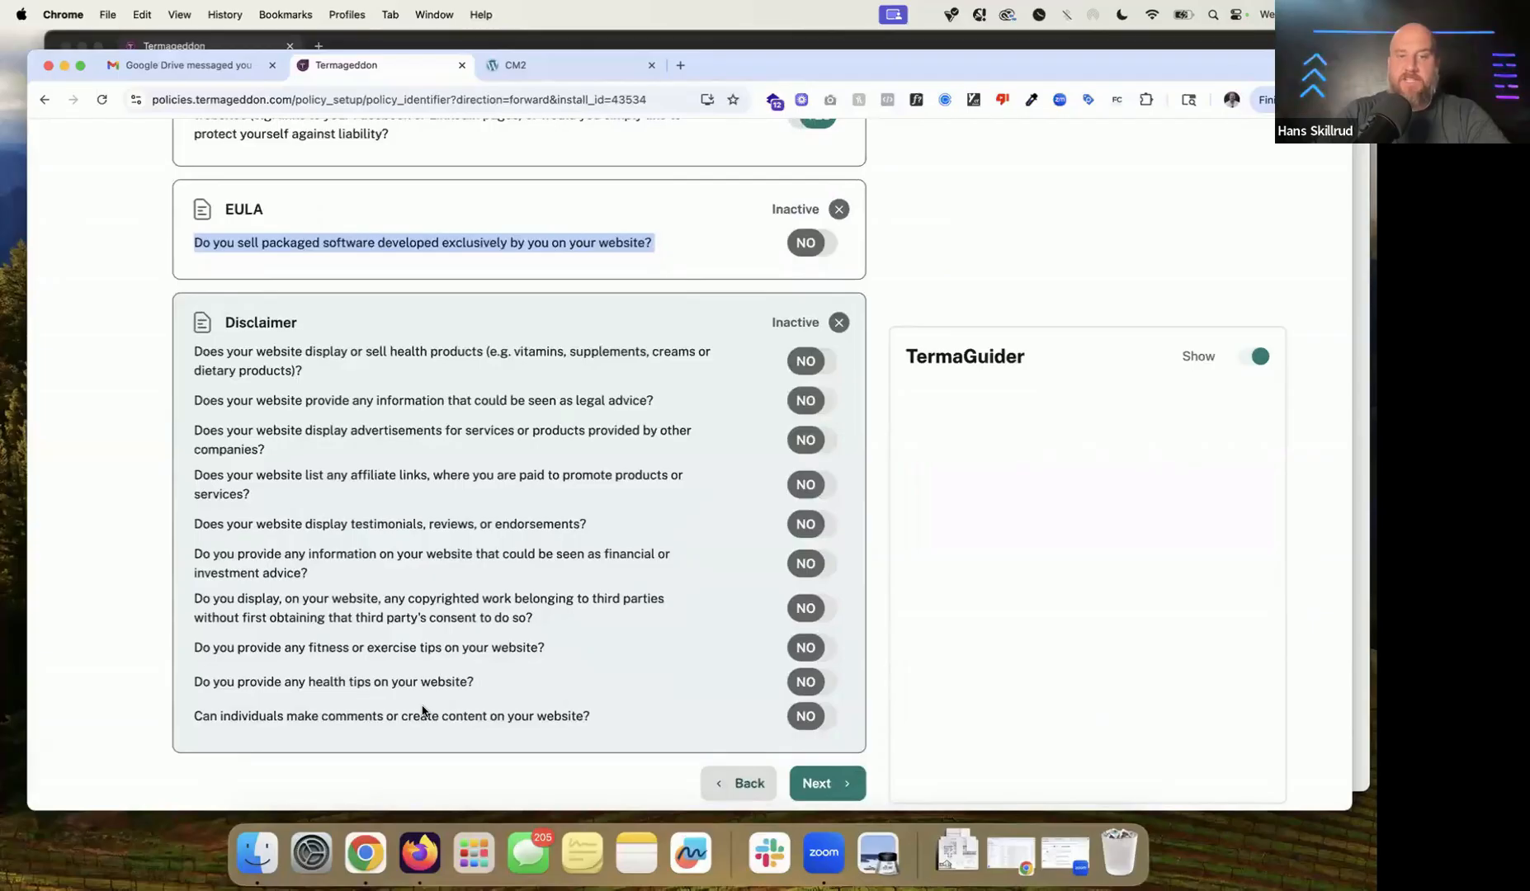
mouse_move(422, 710)
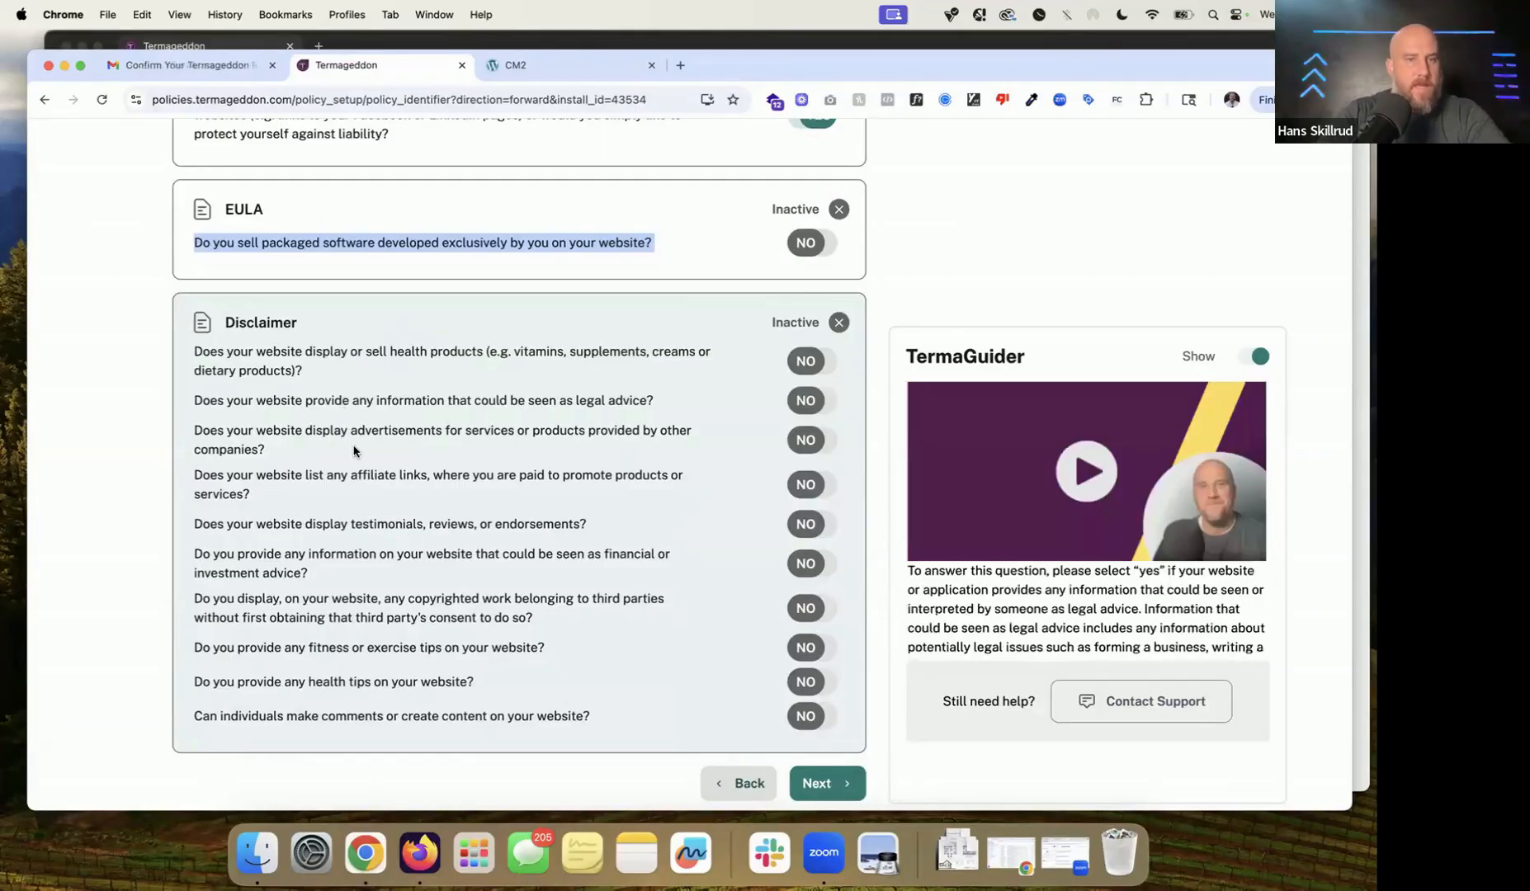
click(797, 401)
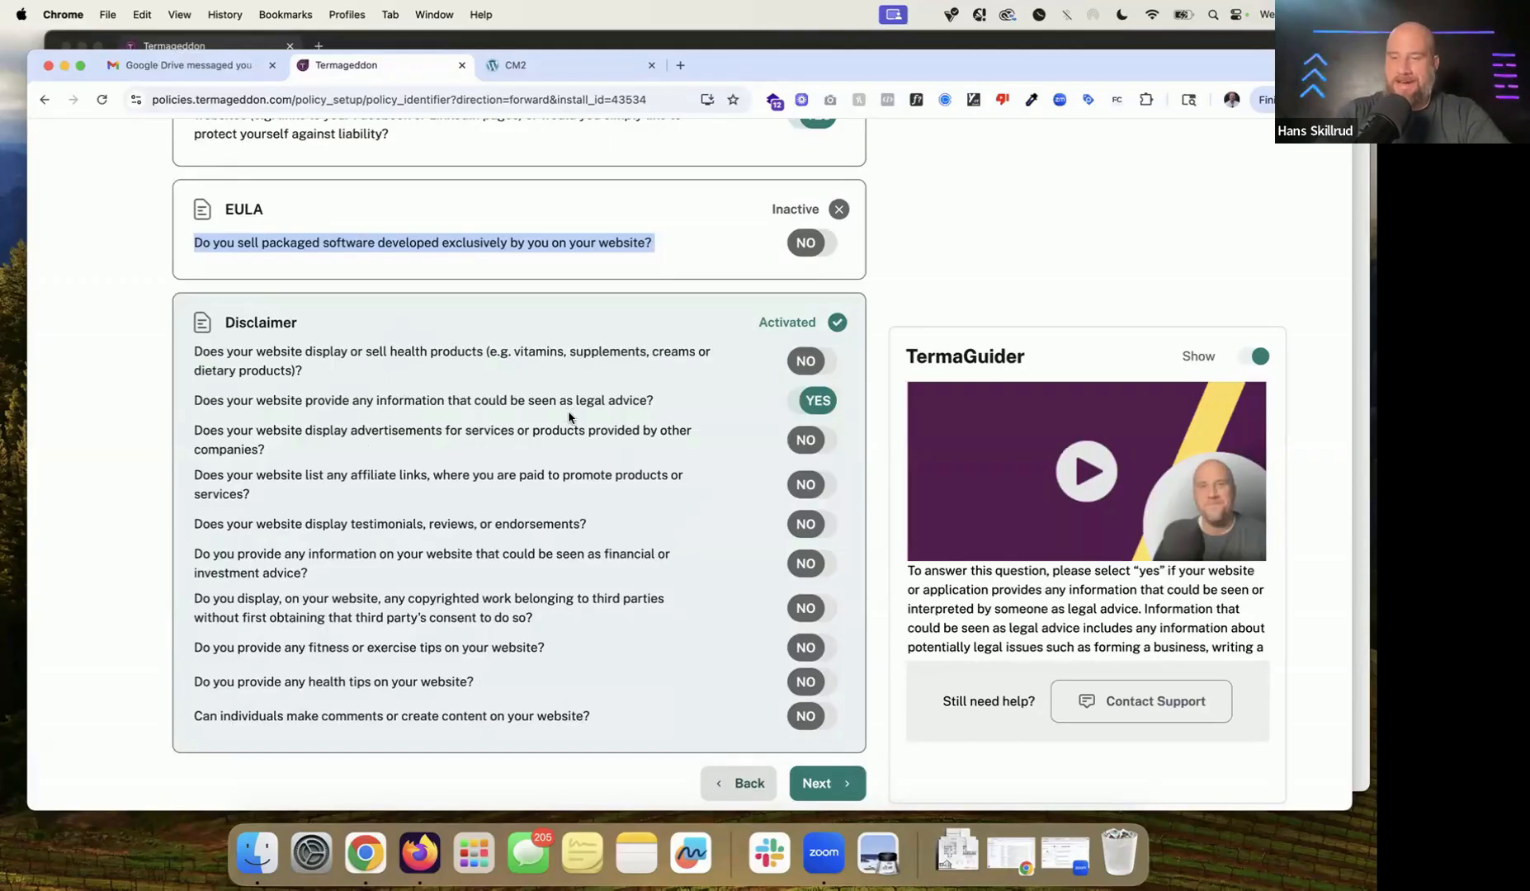
mouse_move(589, 452)
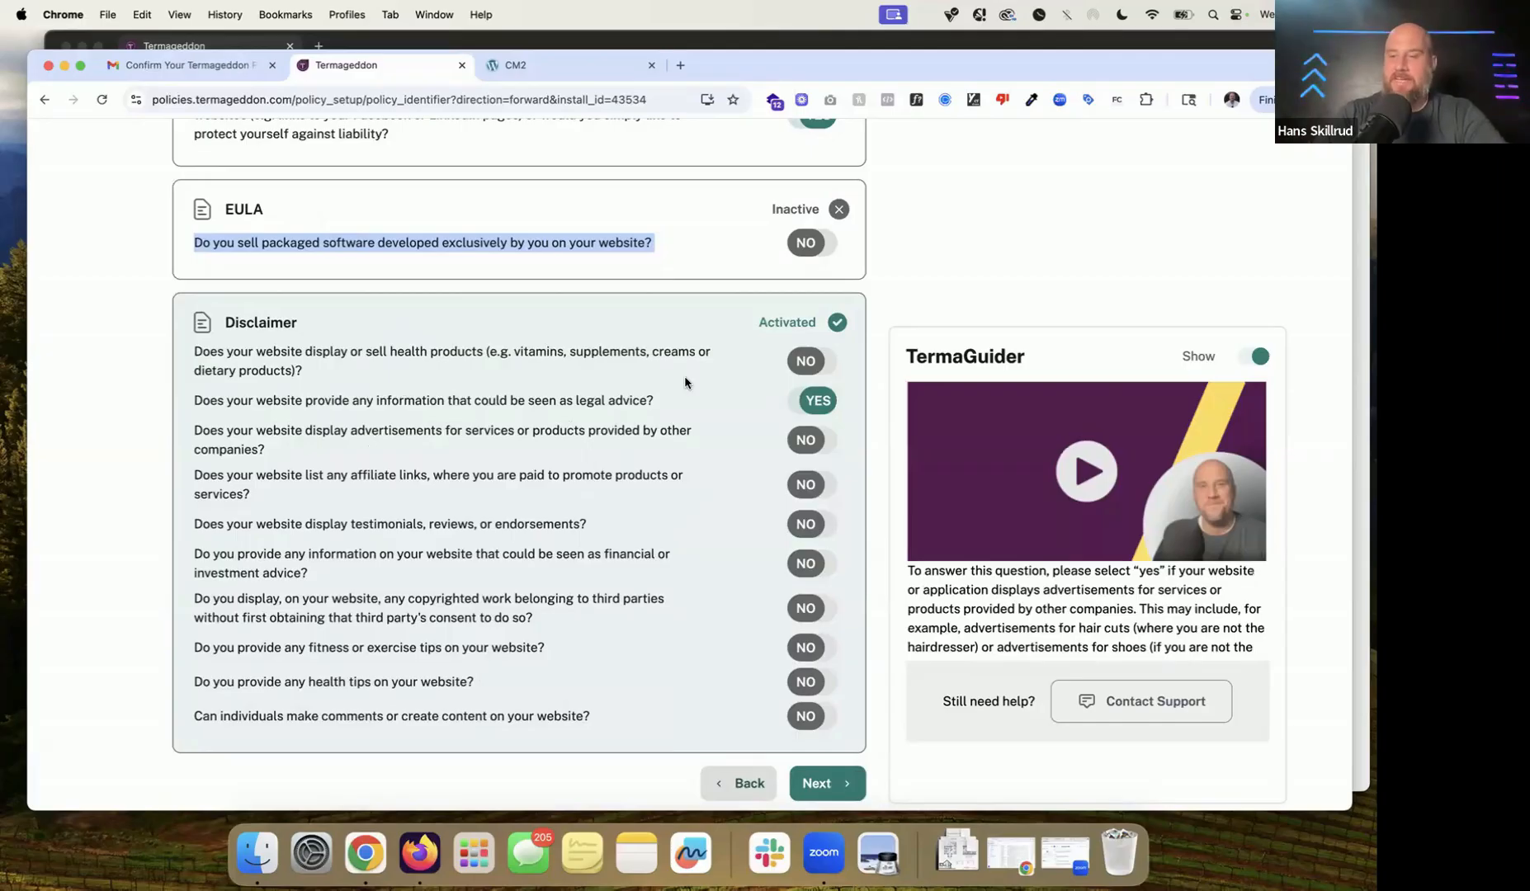
mouse_move(684, 382)
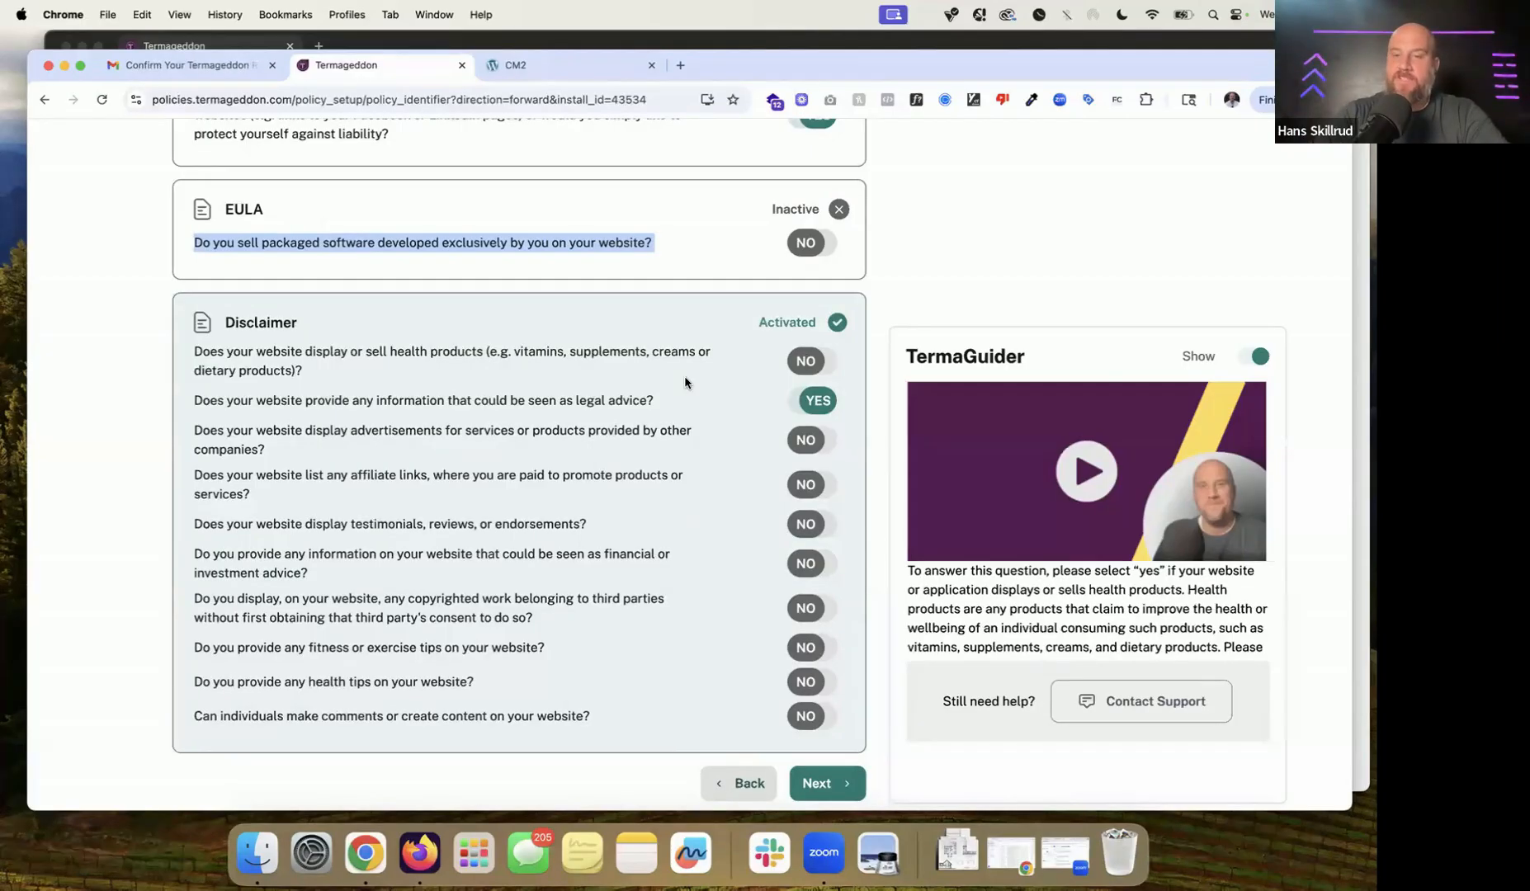
Step: Scroll through the remaining questions, highlighting the cookie policy and consent tool note
scroll(685, 378, down, 1)
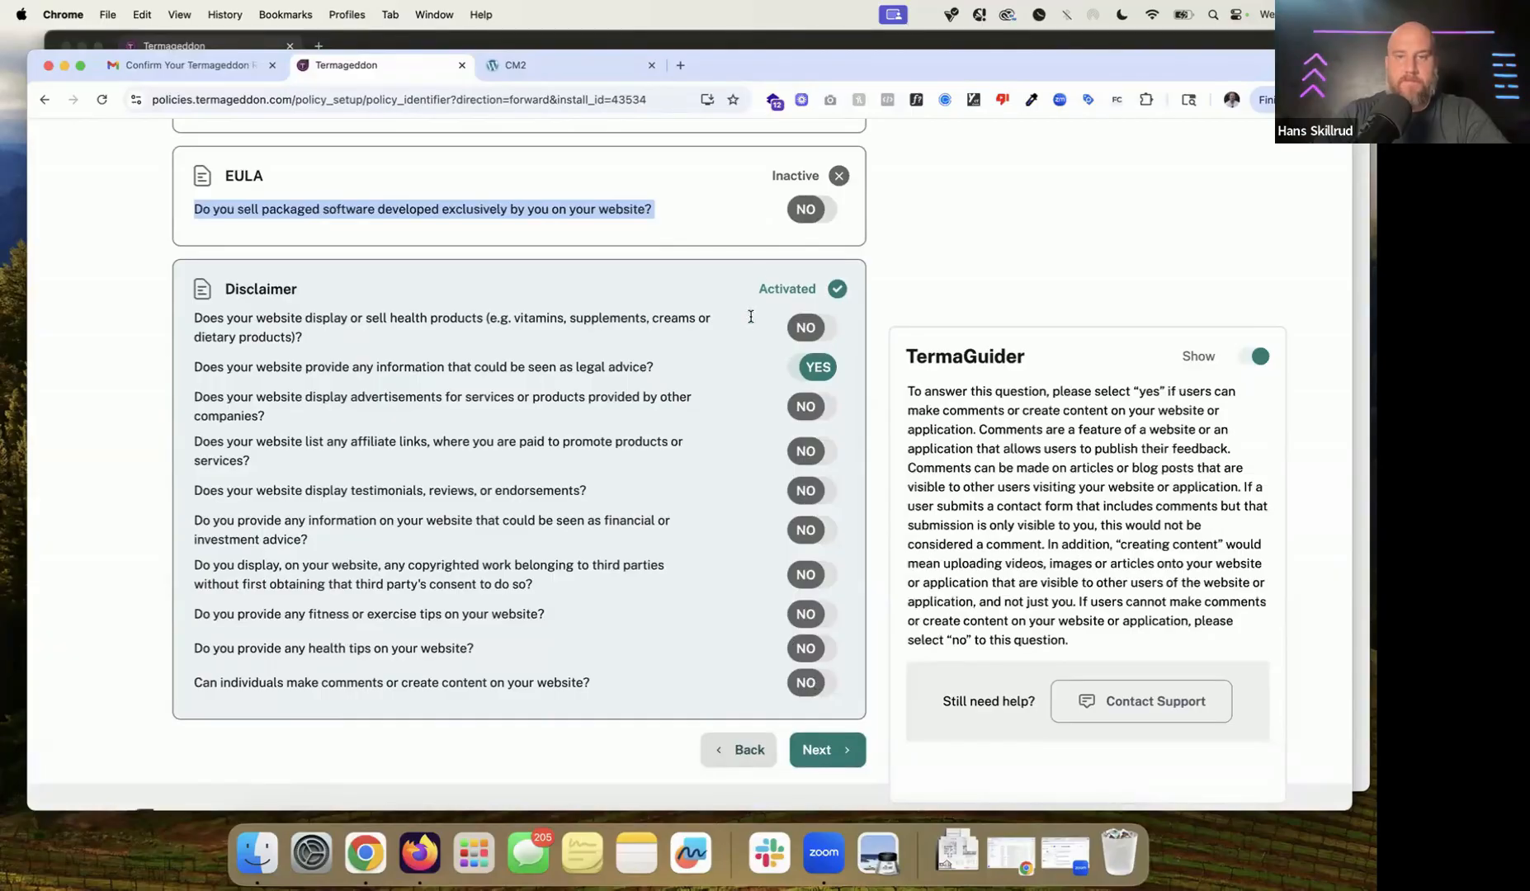
scroll(759, 355, up, 10)
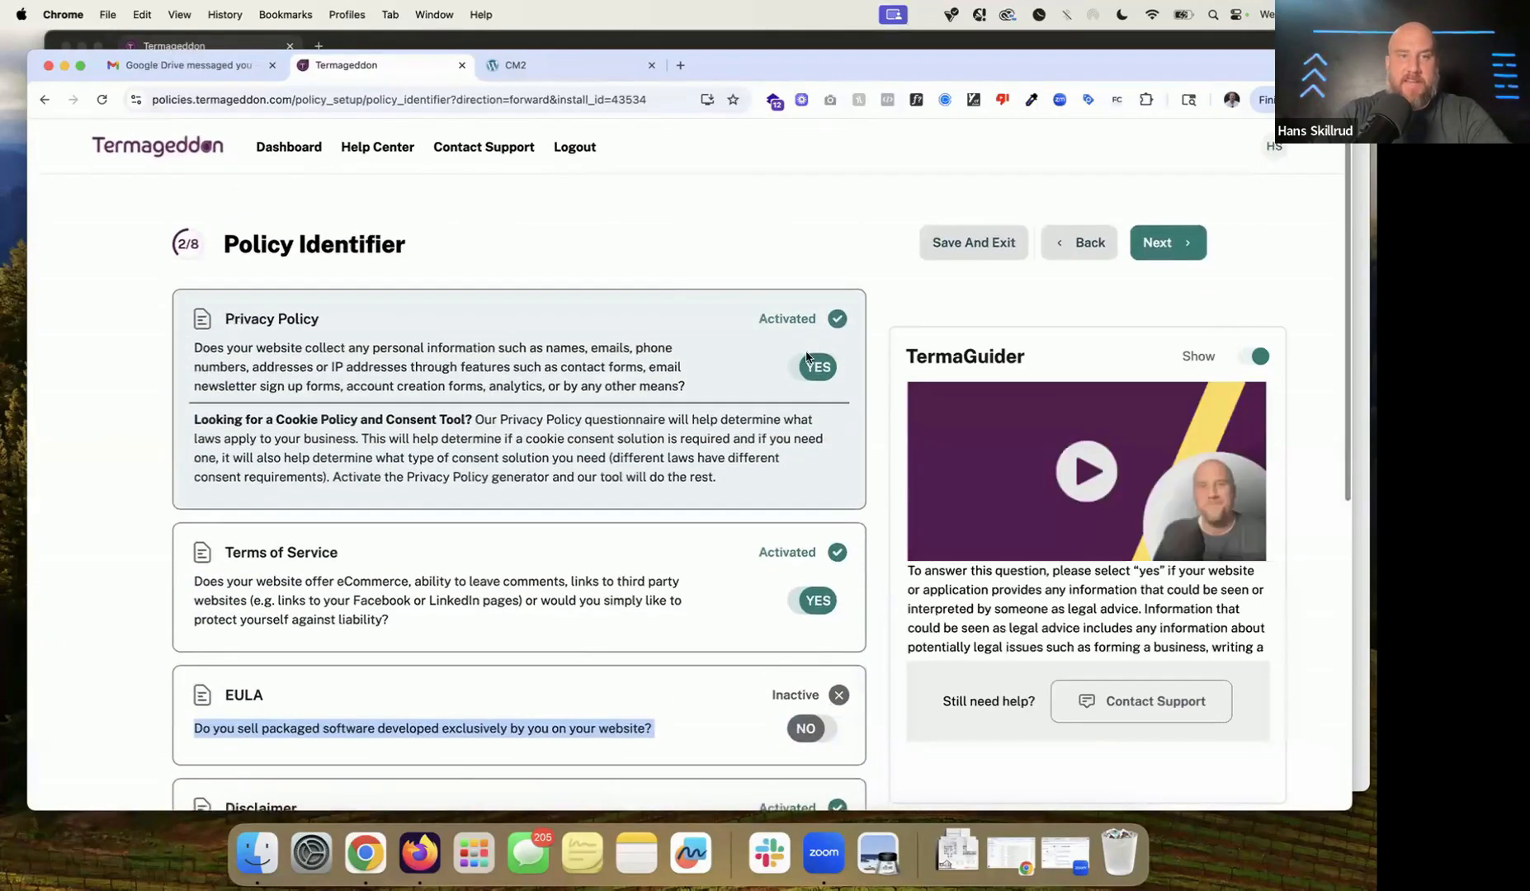
scroll(693, 462, down, 6)
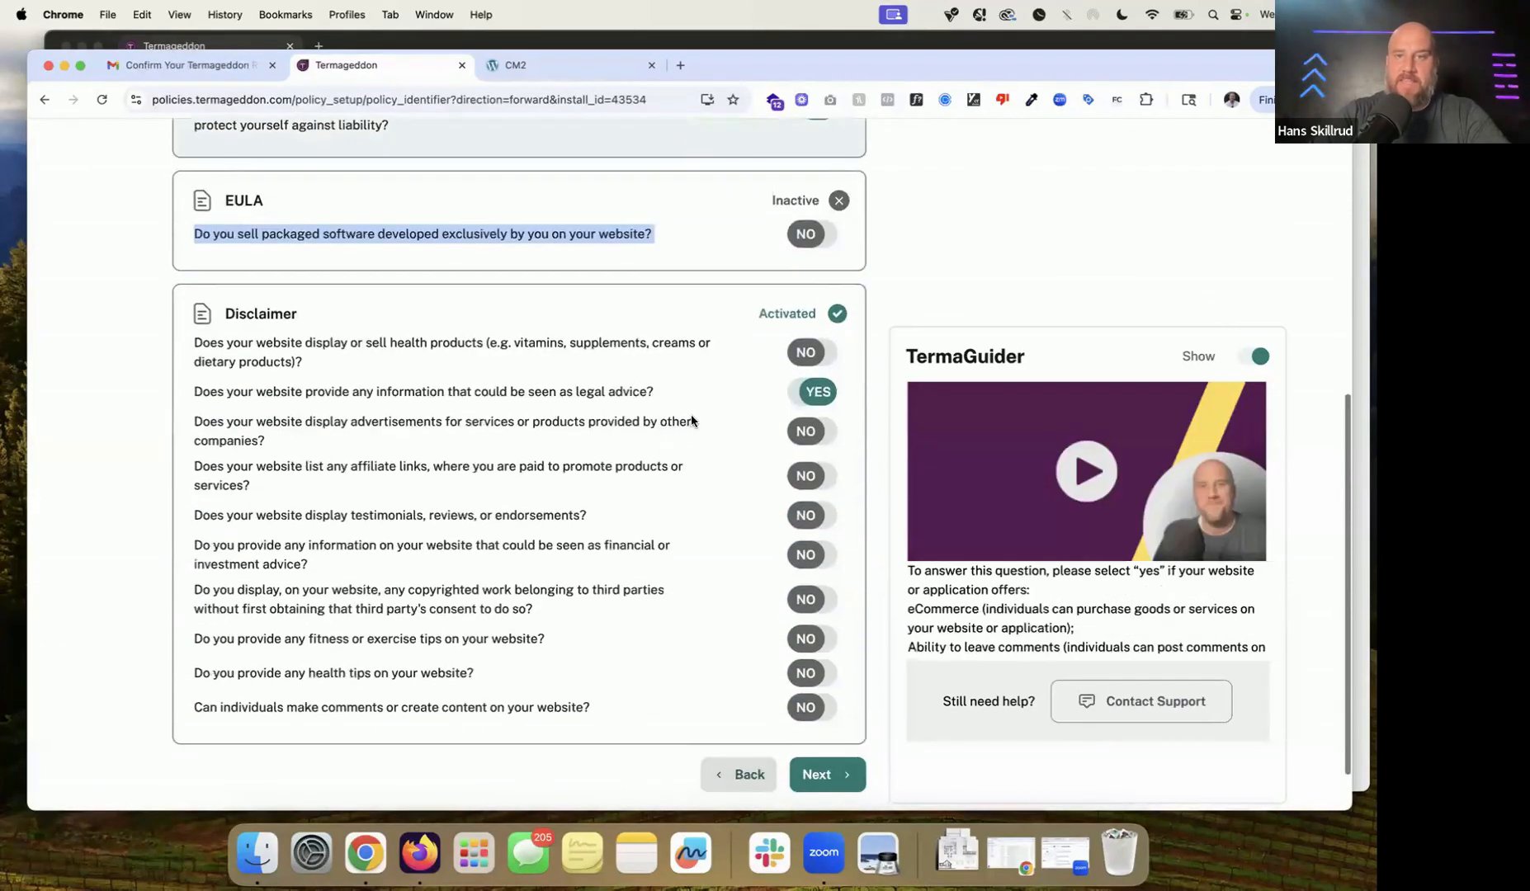
scroll(817, 611, down, 2)
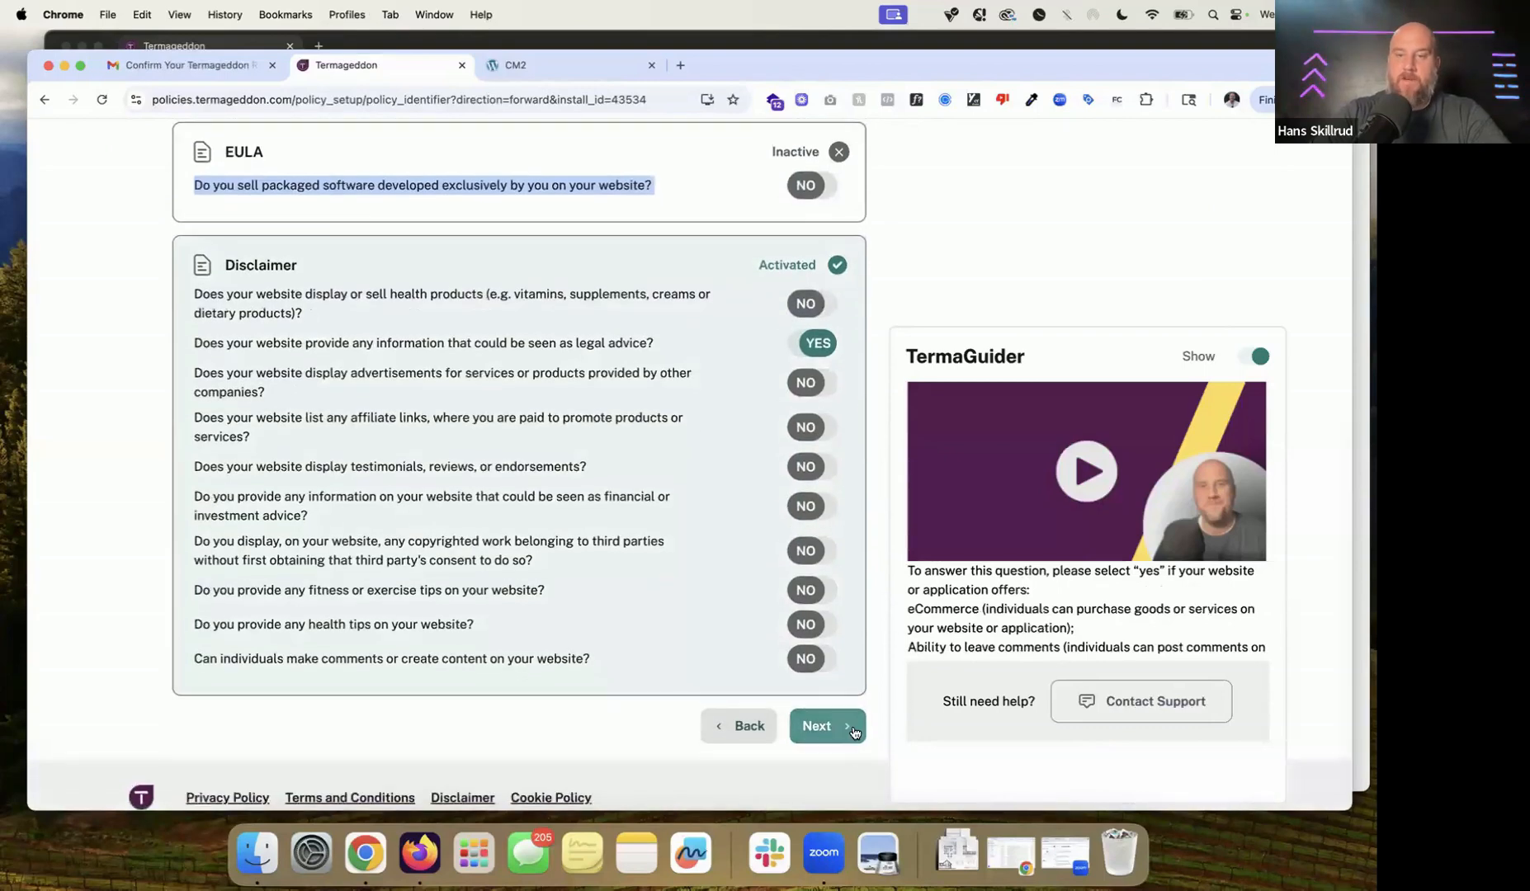
scroll(854, 732, up, 6)
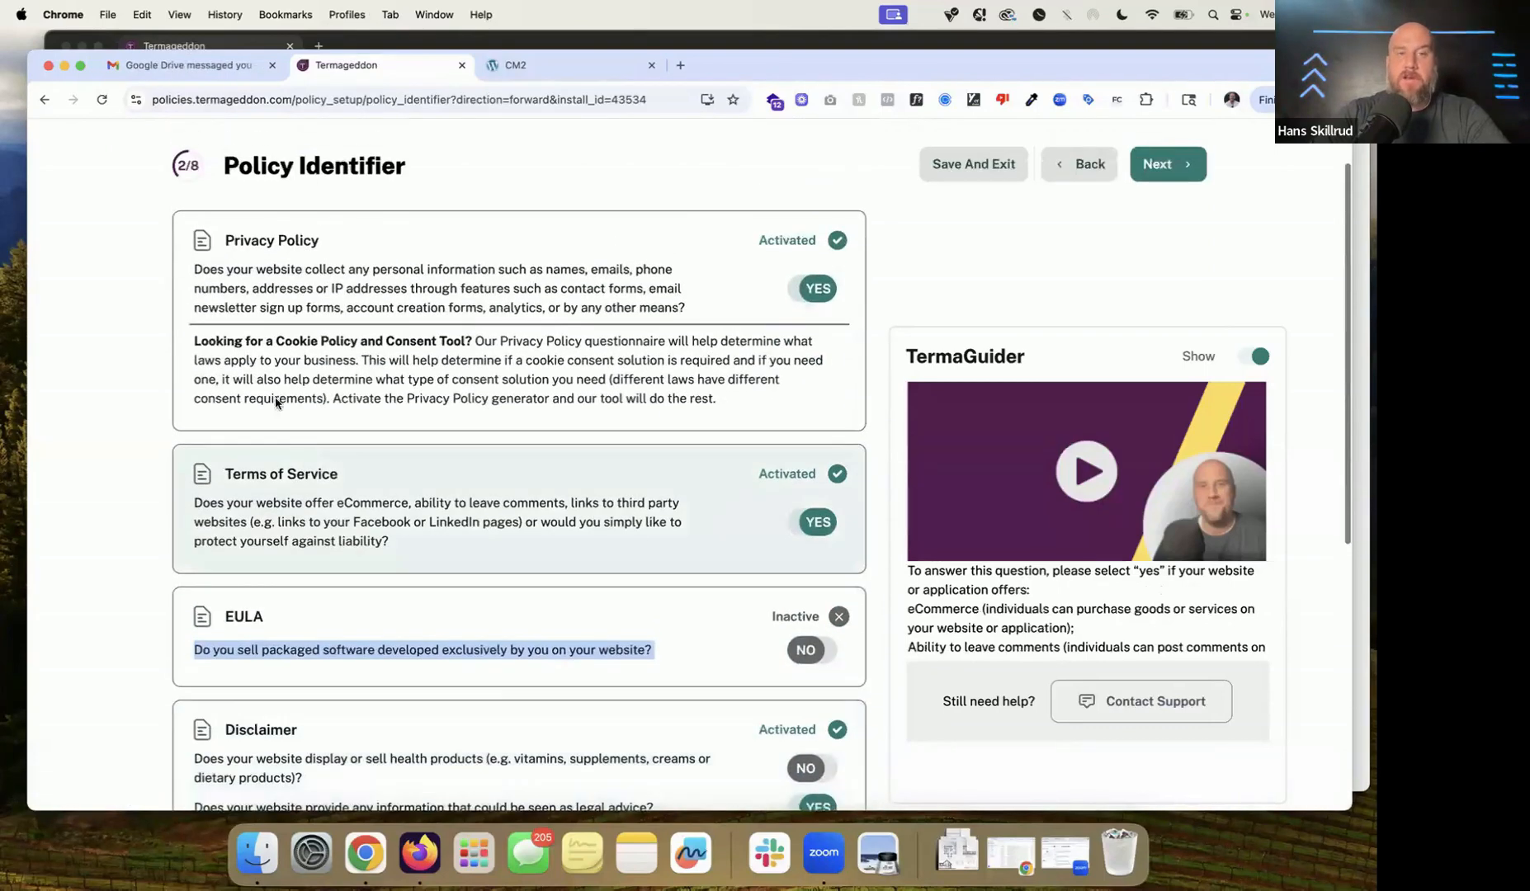
click(322, 342)
drag(194, 341, 472, 342)
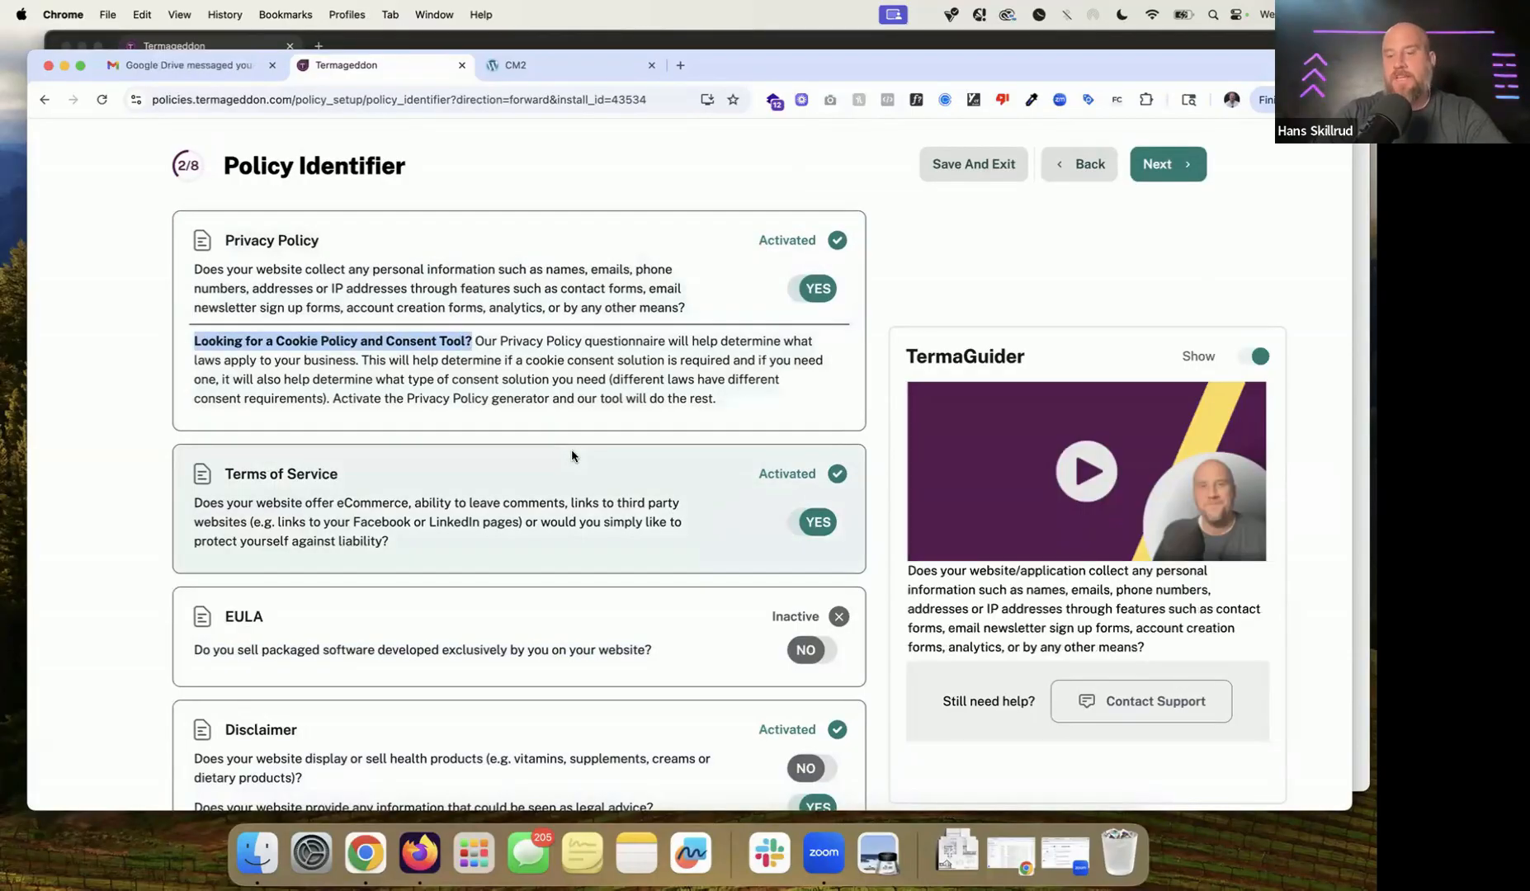
scroll(572, 454, down, 5)
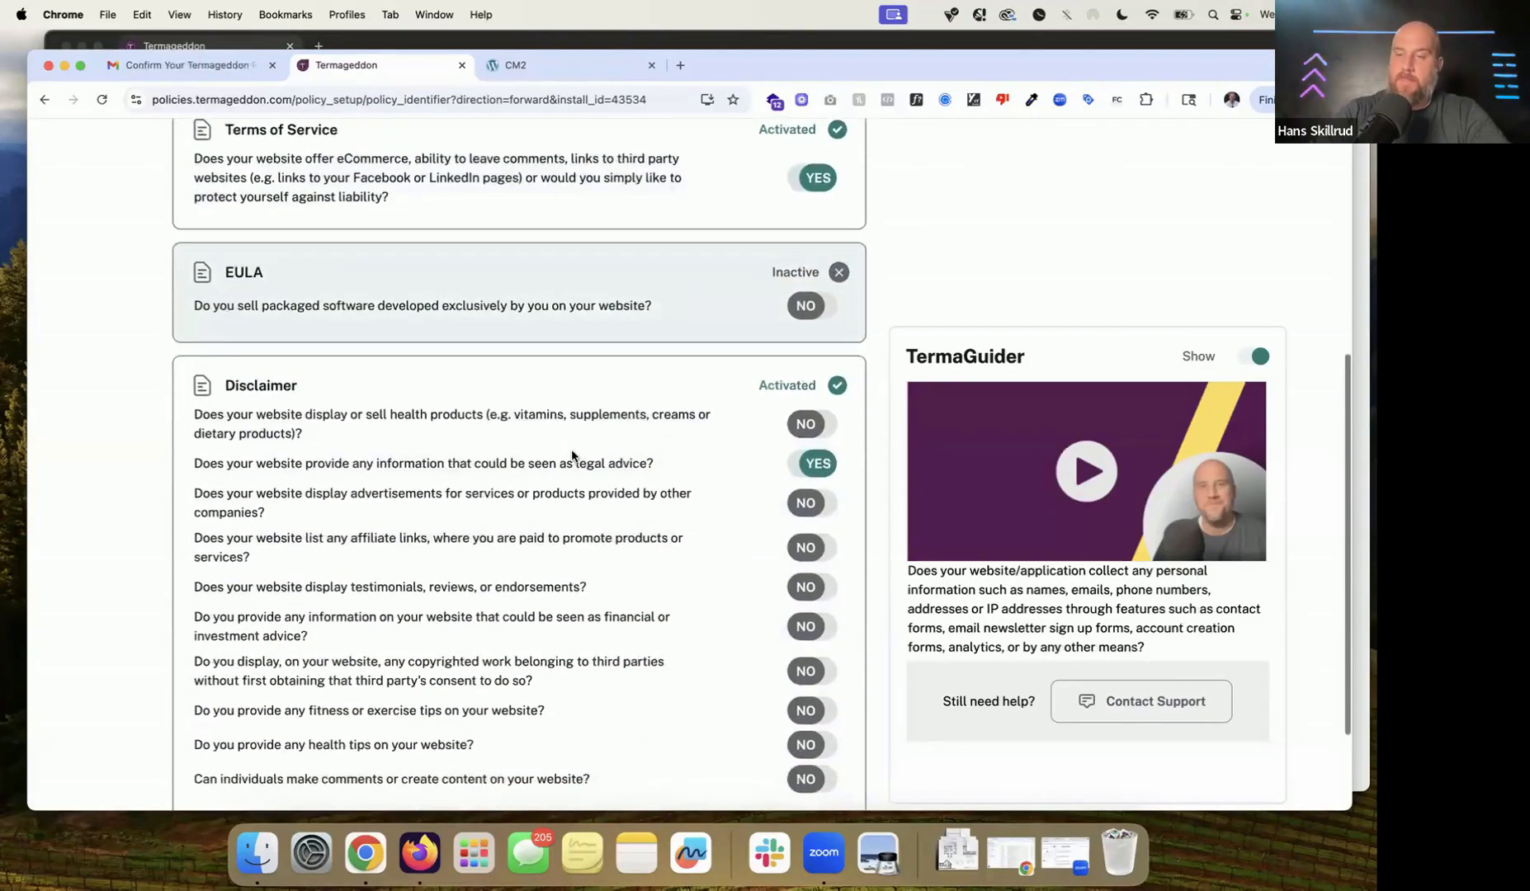
scroll(572, 454, down, 2)
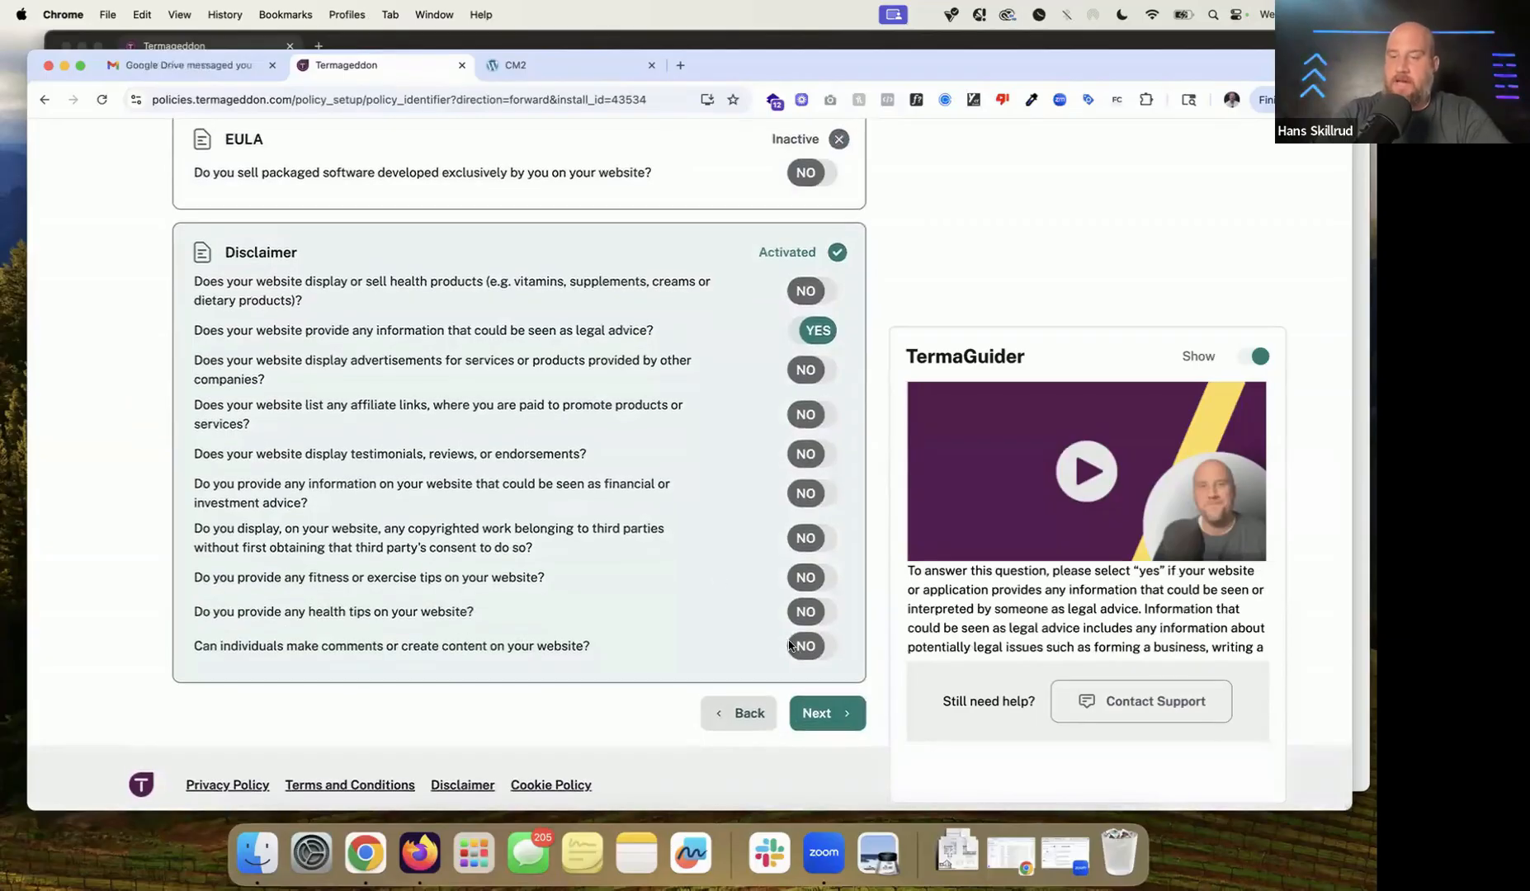
Step: Continue to Business Questions, choose Company as the website owner, and enter CM2 LLC as its name
click(843, 708)
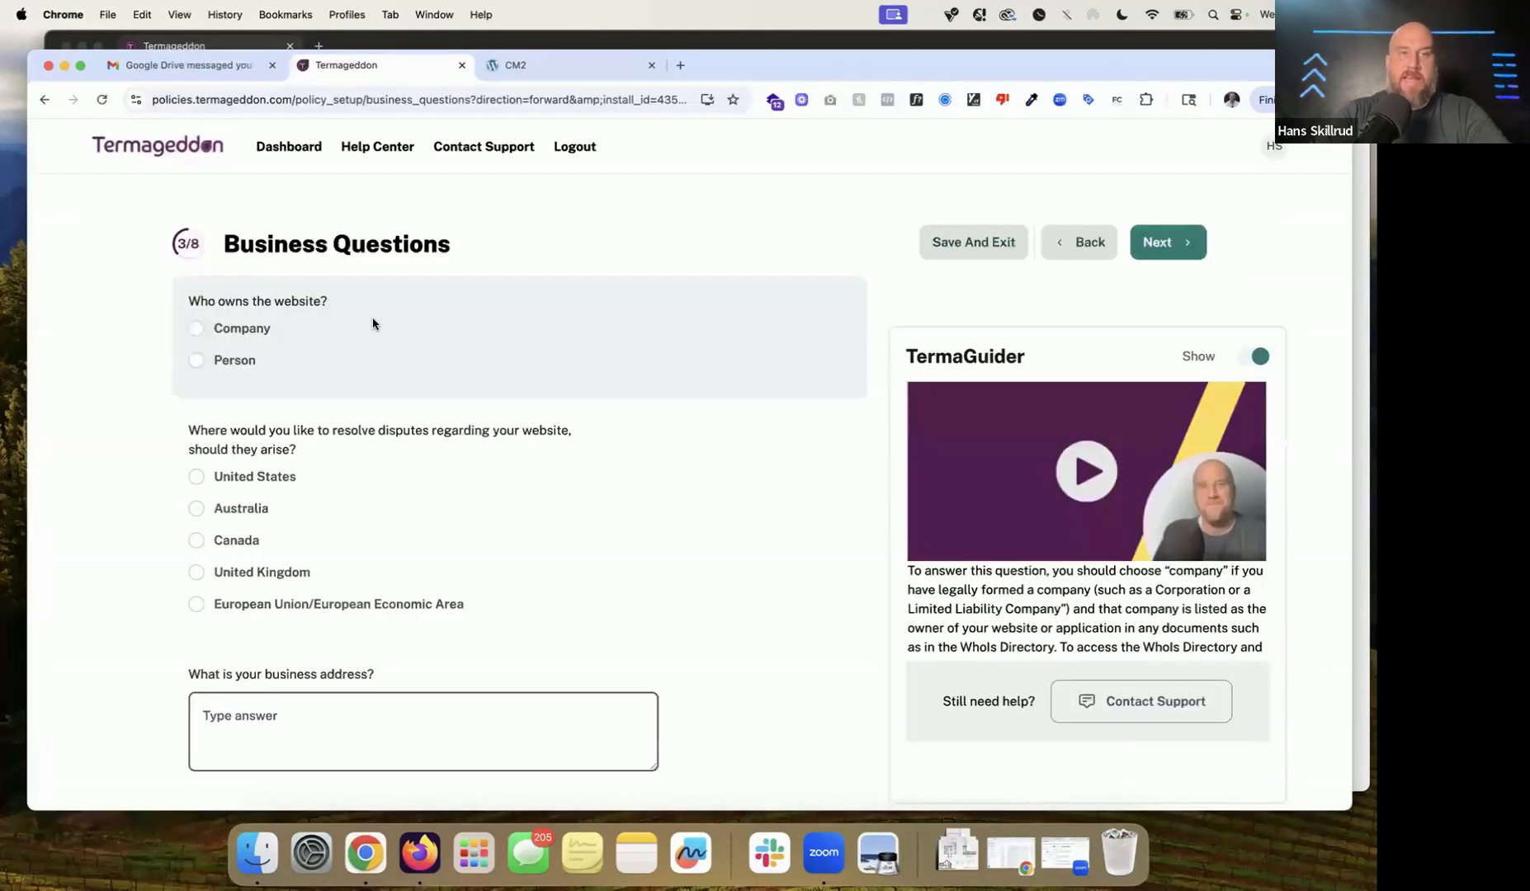
scroll(379, 324, down, 2)
click(258, 247)
click(352, 400)
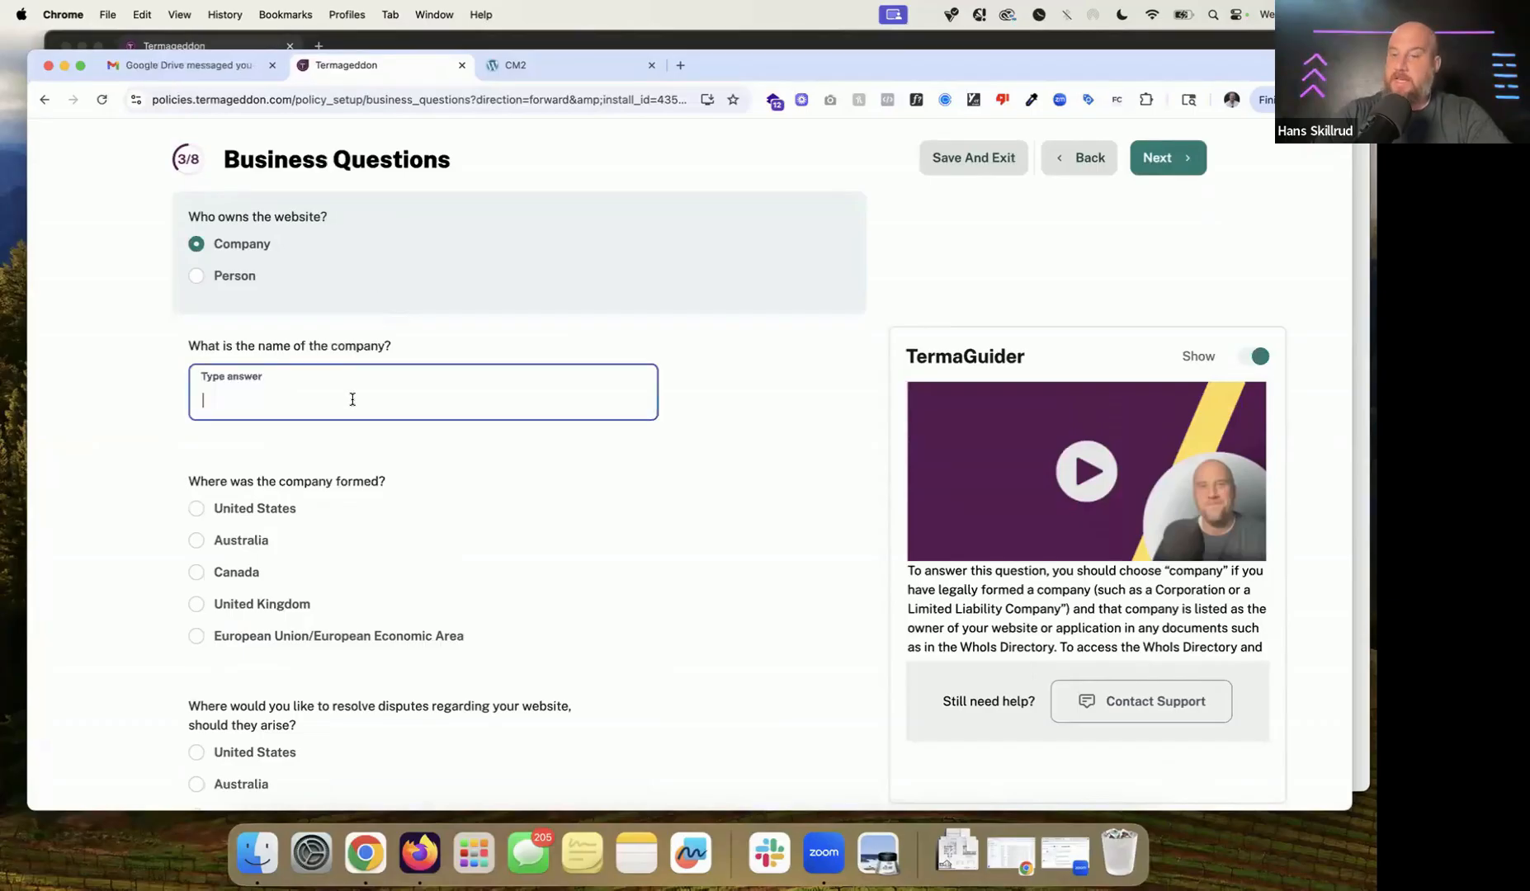
text(https://cm2.termageddon.com/)
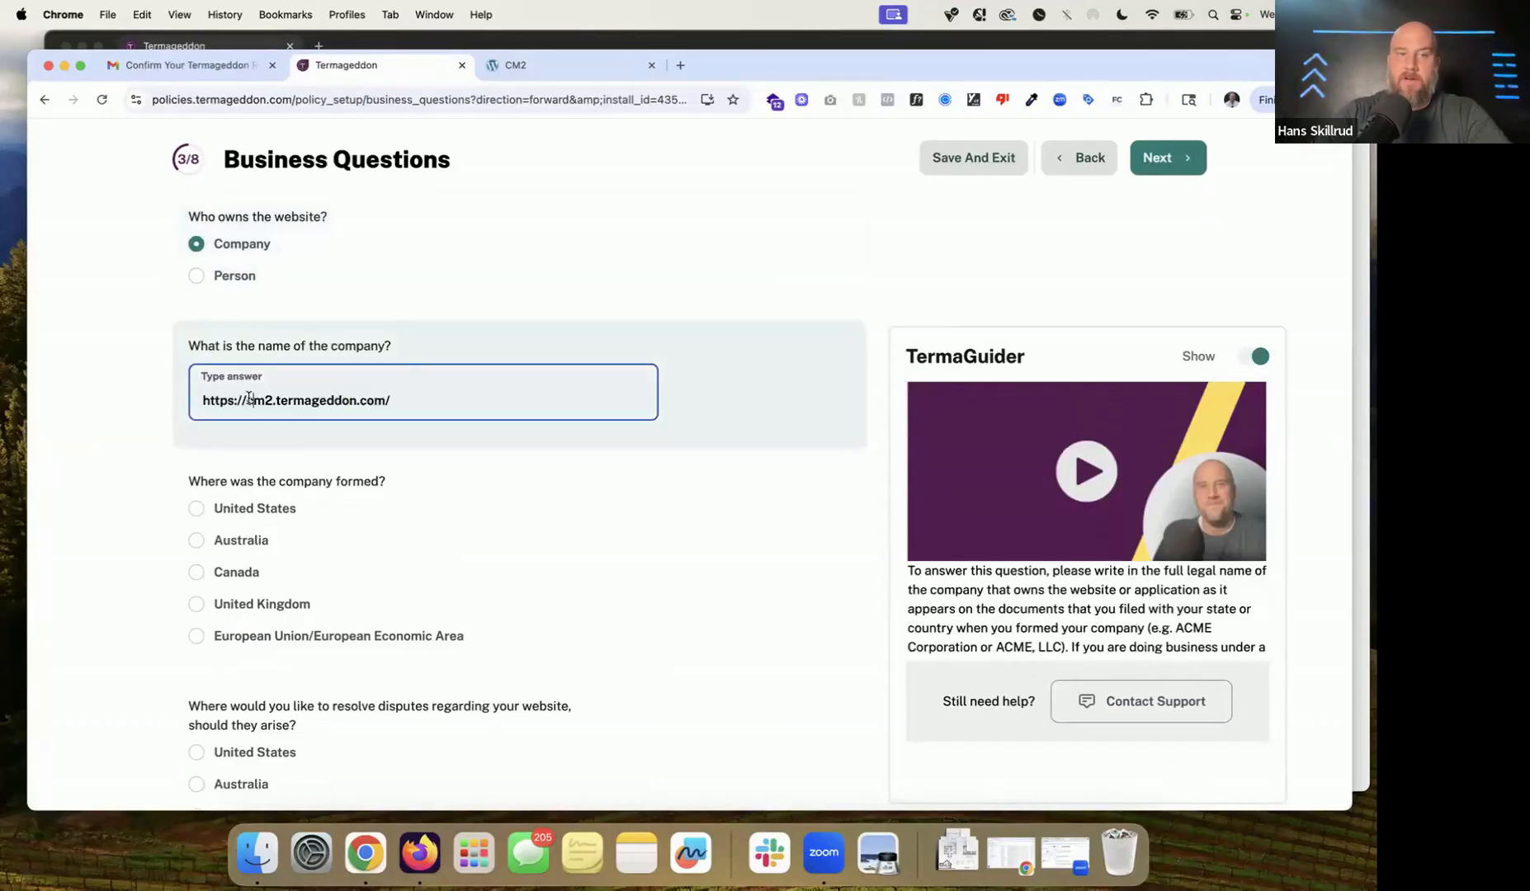
triple_click(249, 400)
text(CM2 LLC)
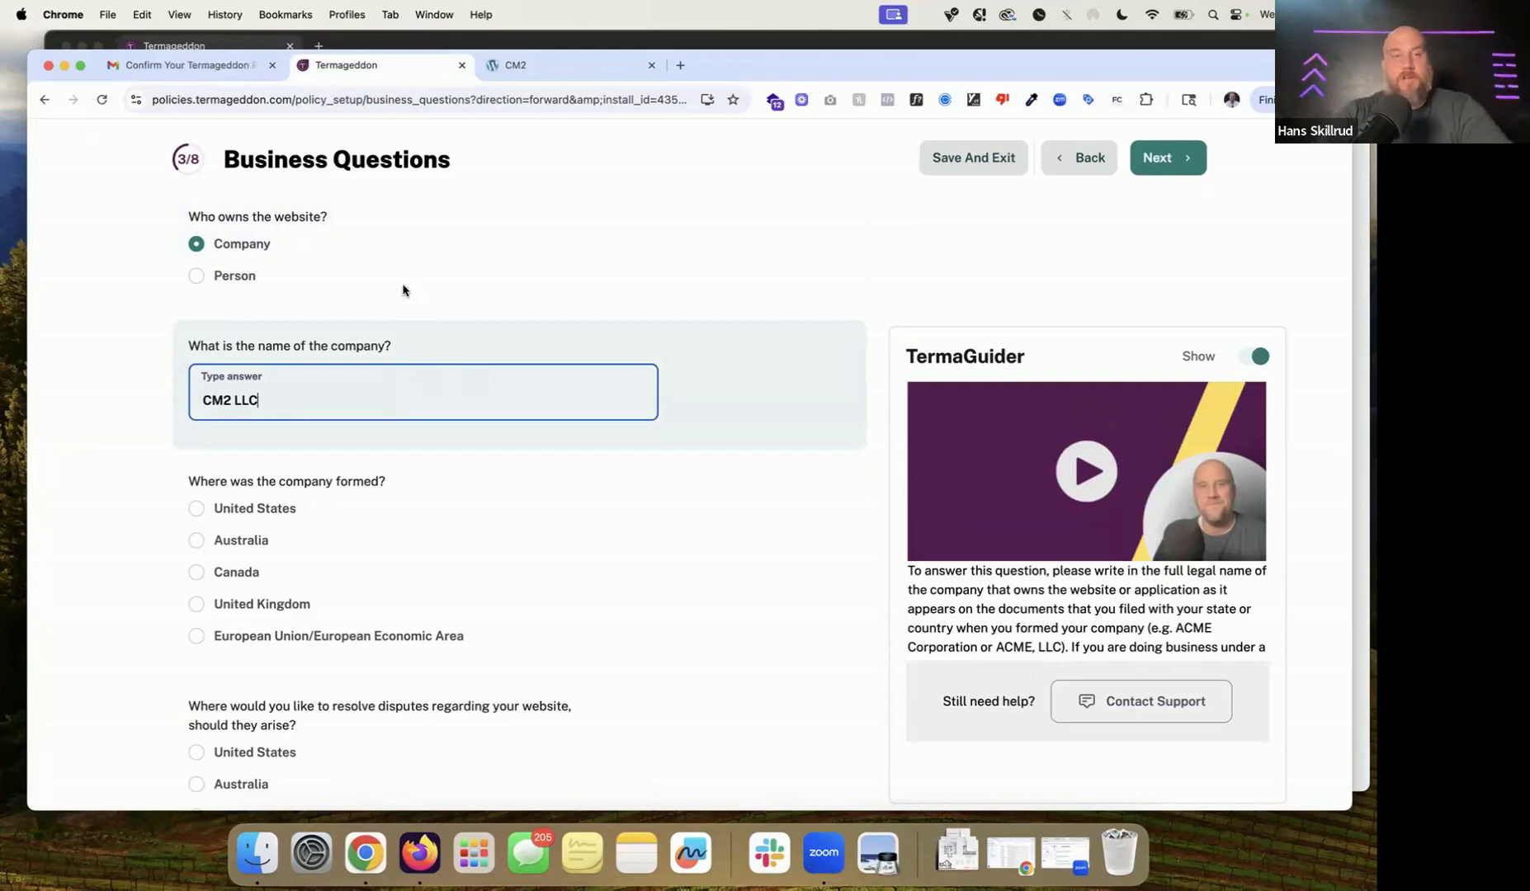
mouse_move(389, 250)
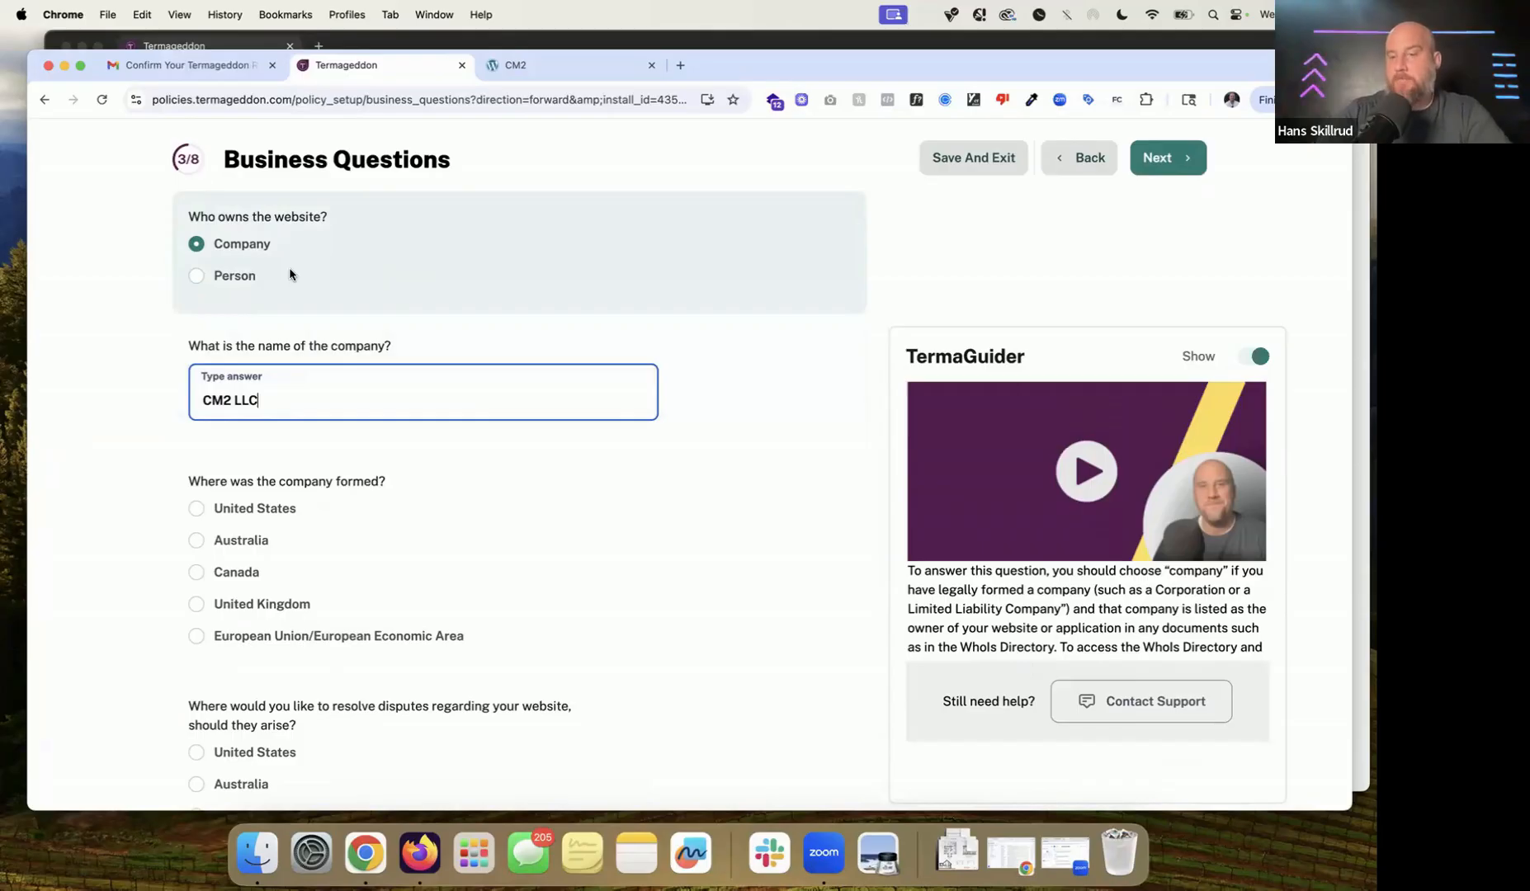
scroll(290, 275, down, 1)
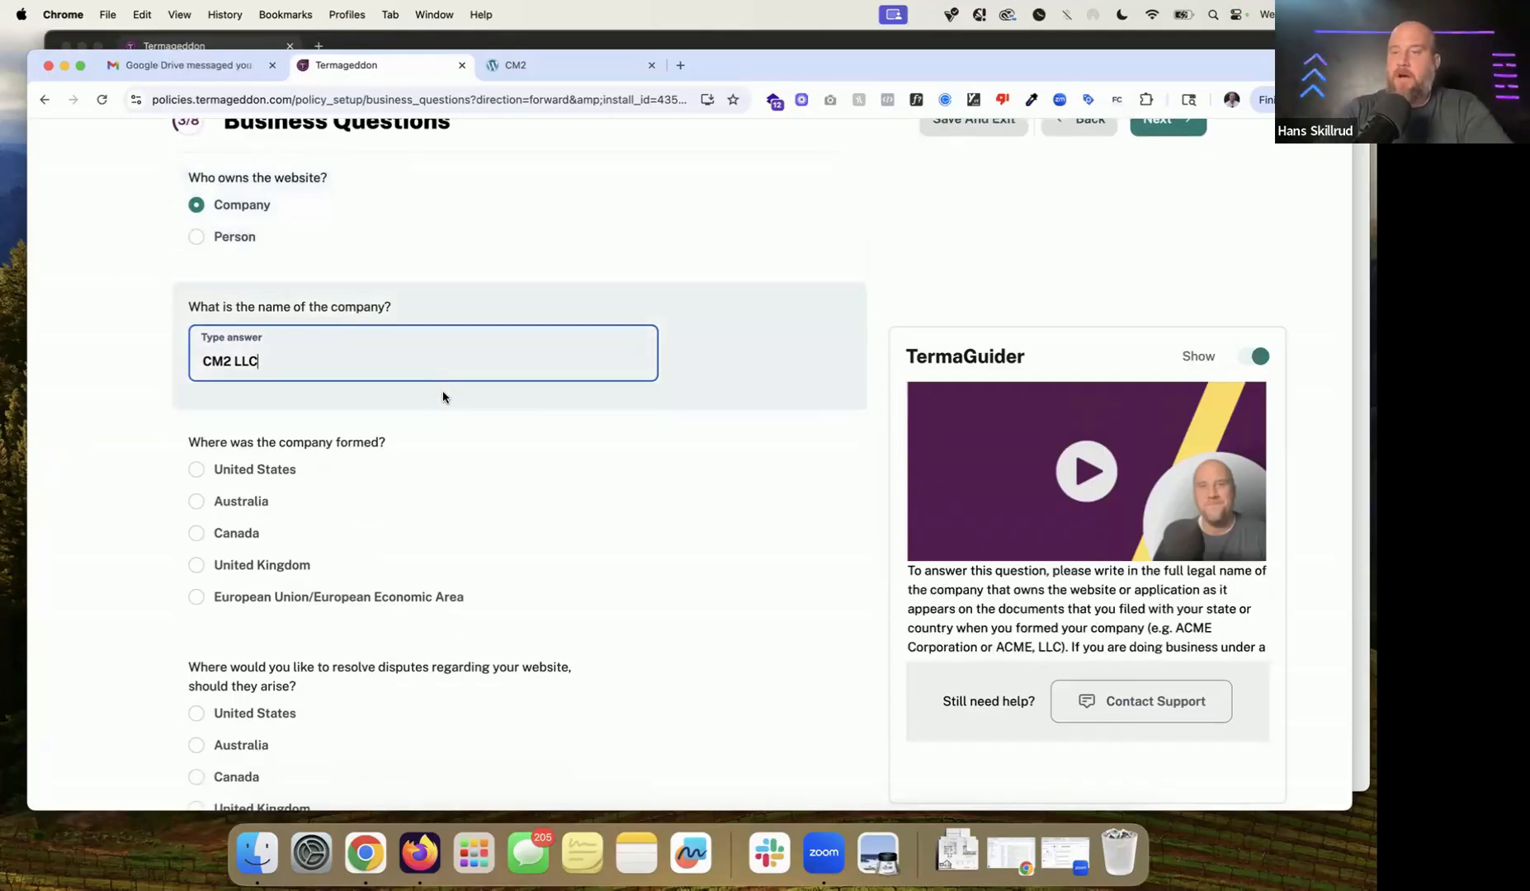
scroll(443, 391, down, 1)
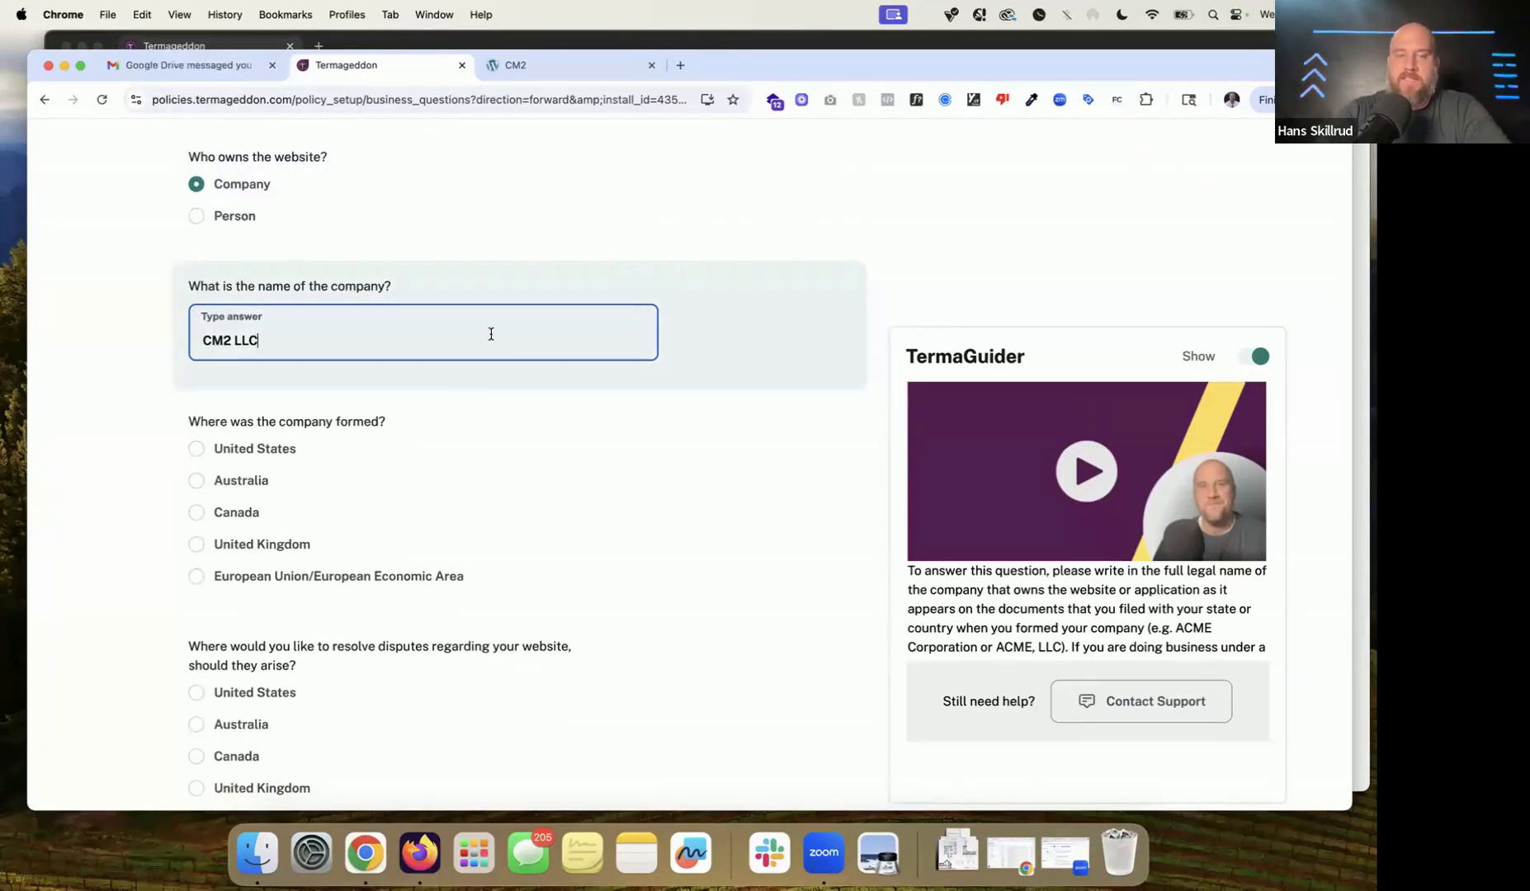
scroll(491, 335, down, 3)
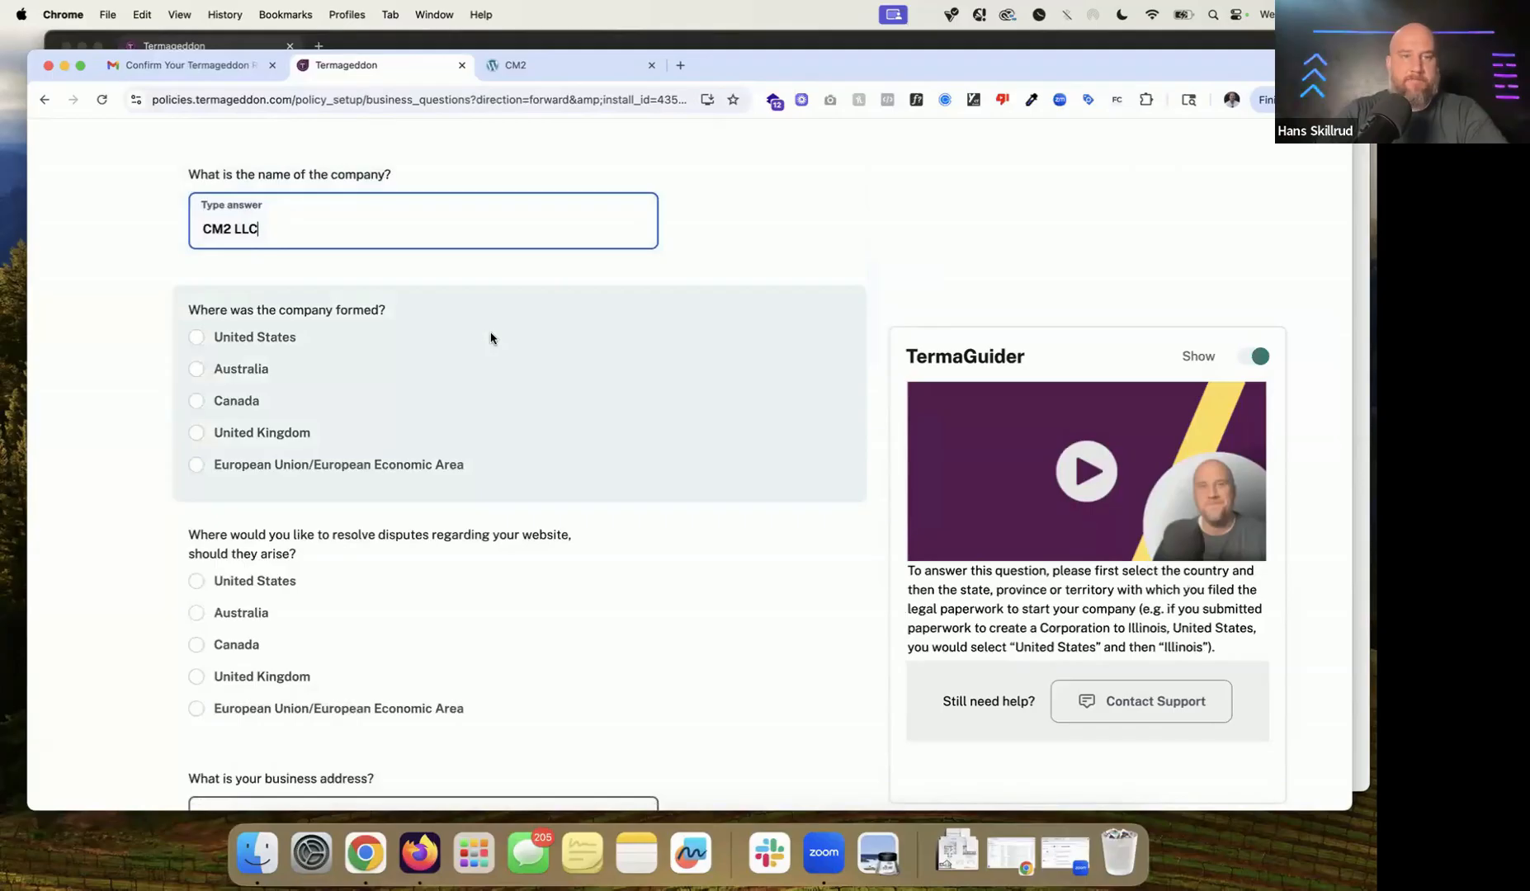
Step: Record the company as formed in the United States, in Illinois, as a Limited Liability Company
click(270, 340)
scroll(450, 396, down, 4)
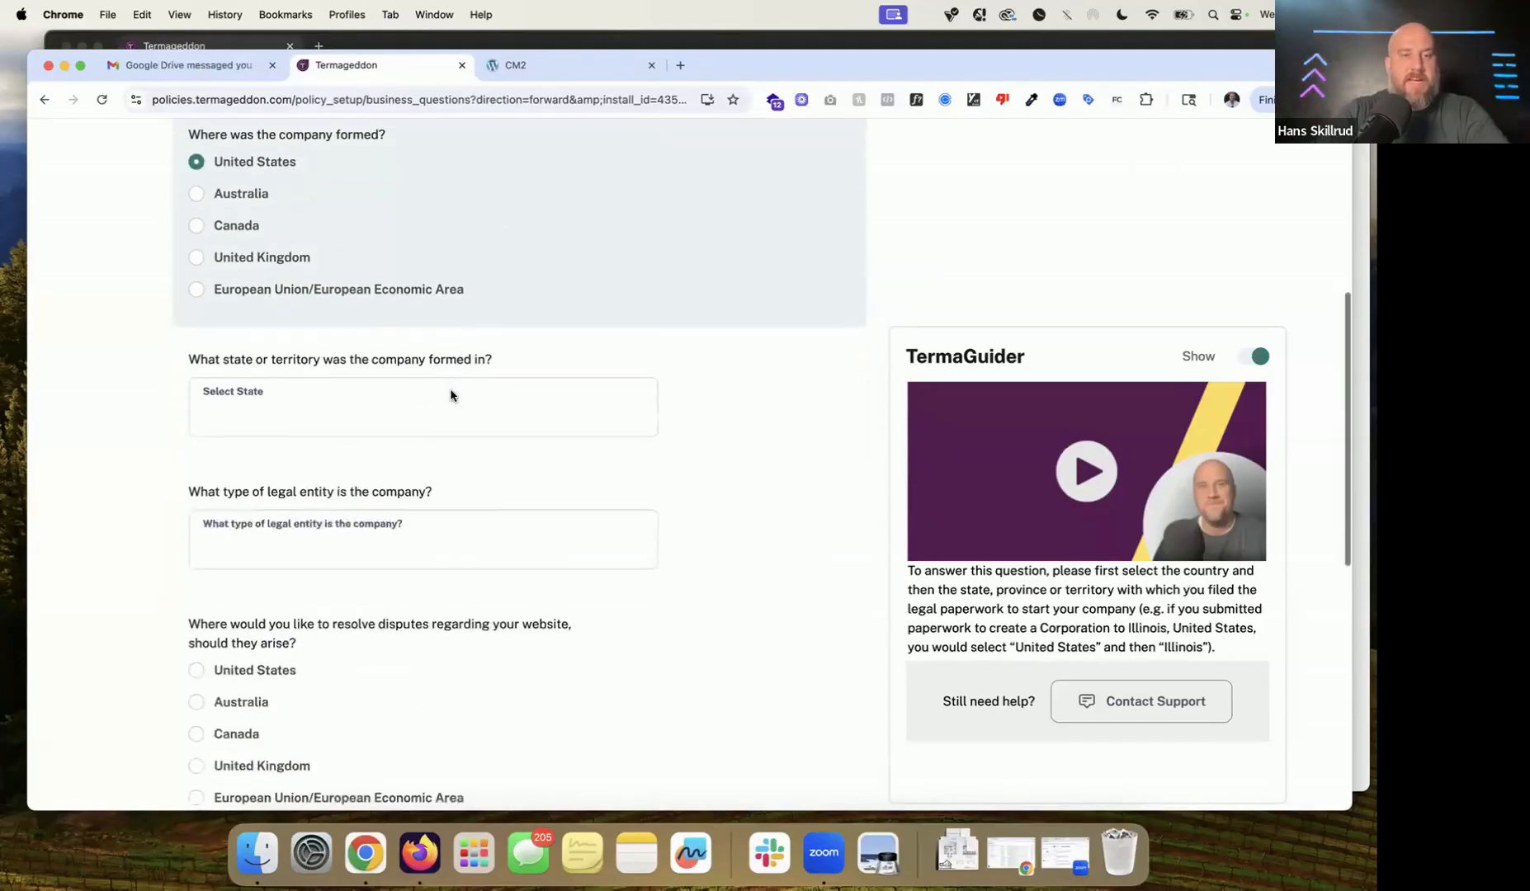
click(430, 433)
scroll(430, 436, down, 2)
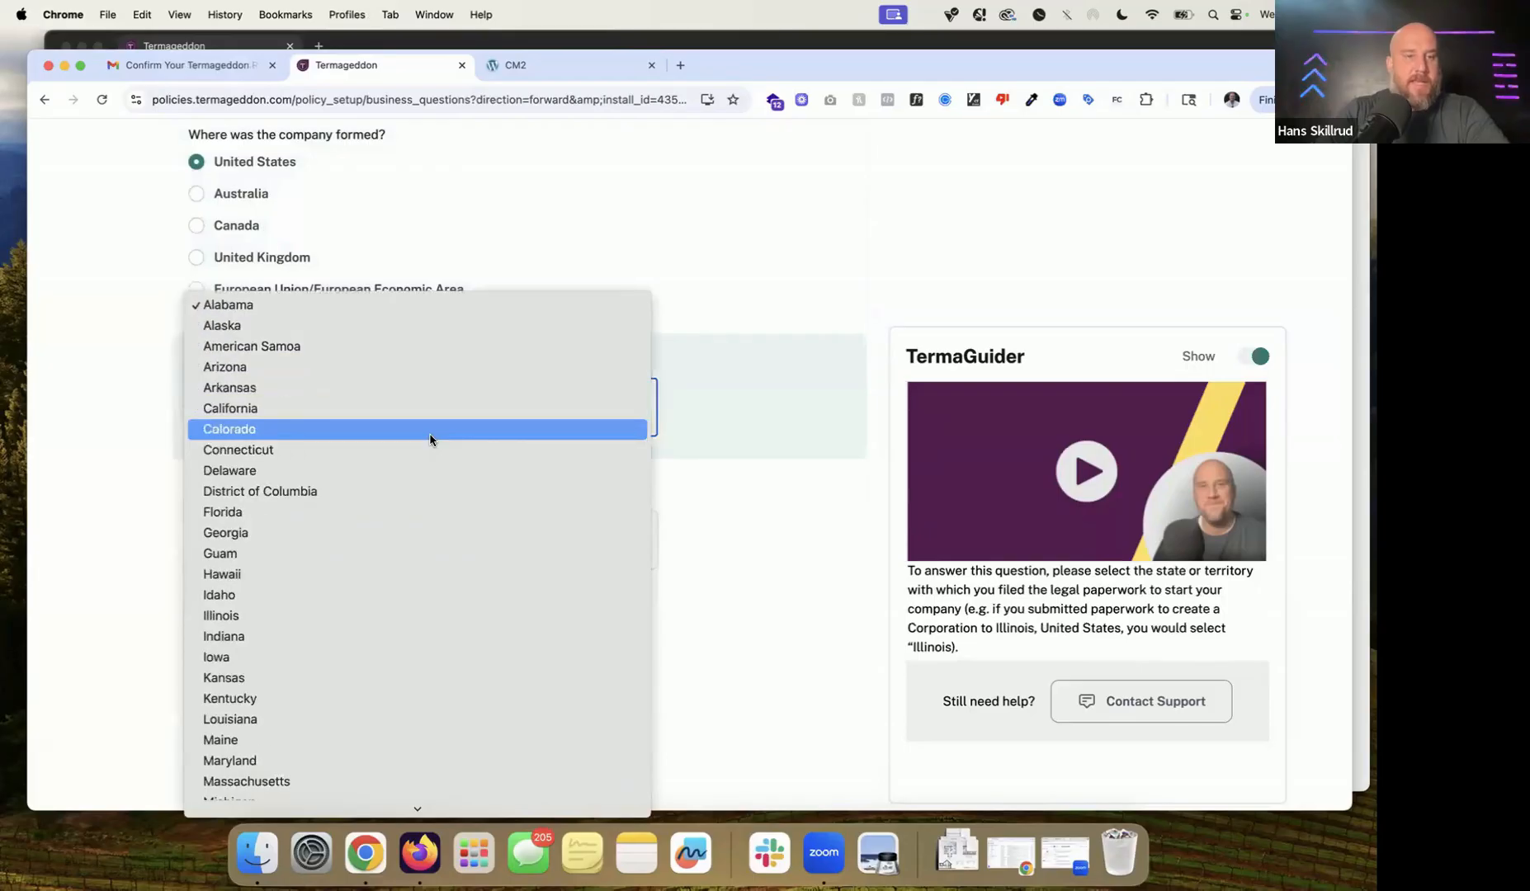
click(380, 615)
scroll(455, 416, down, 5)
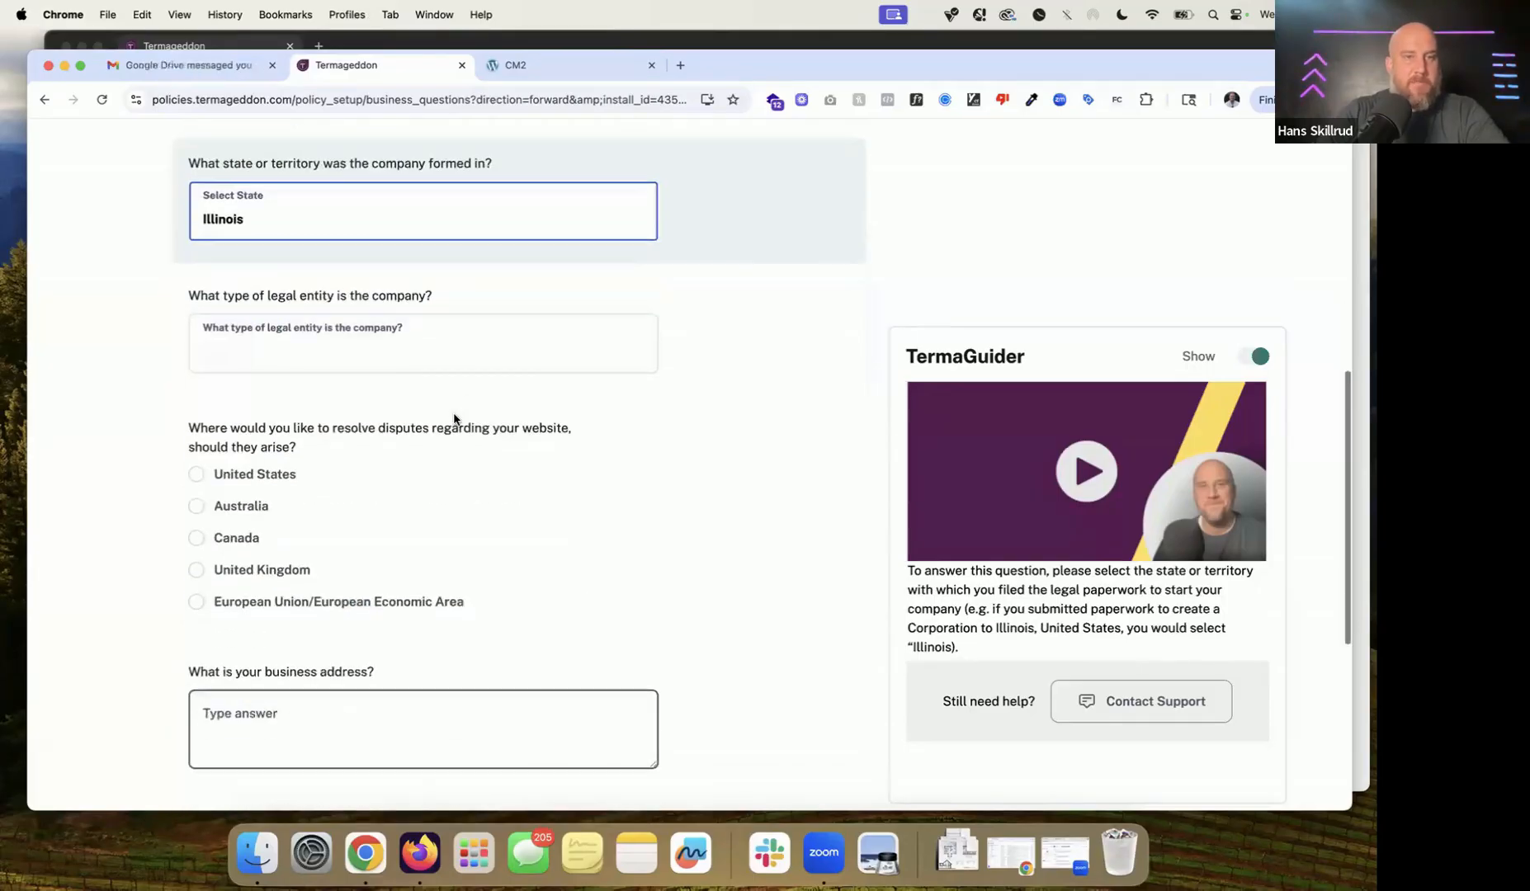
click(474, 345)
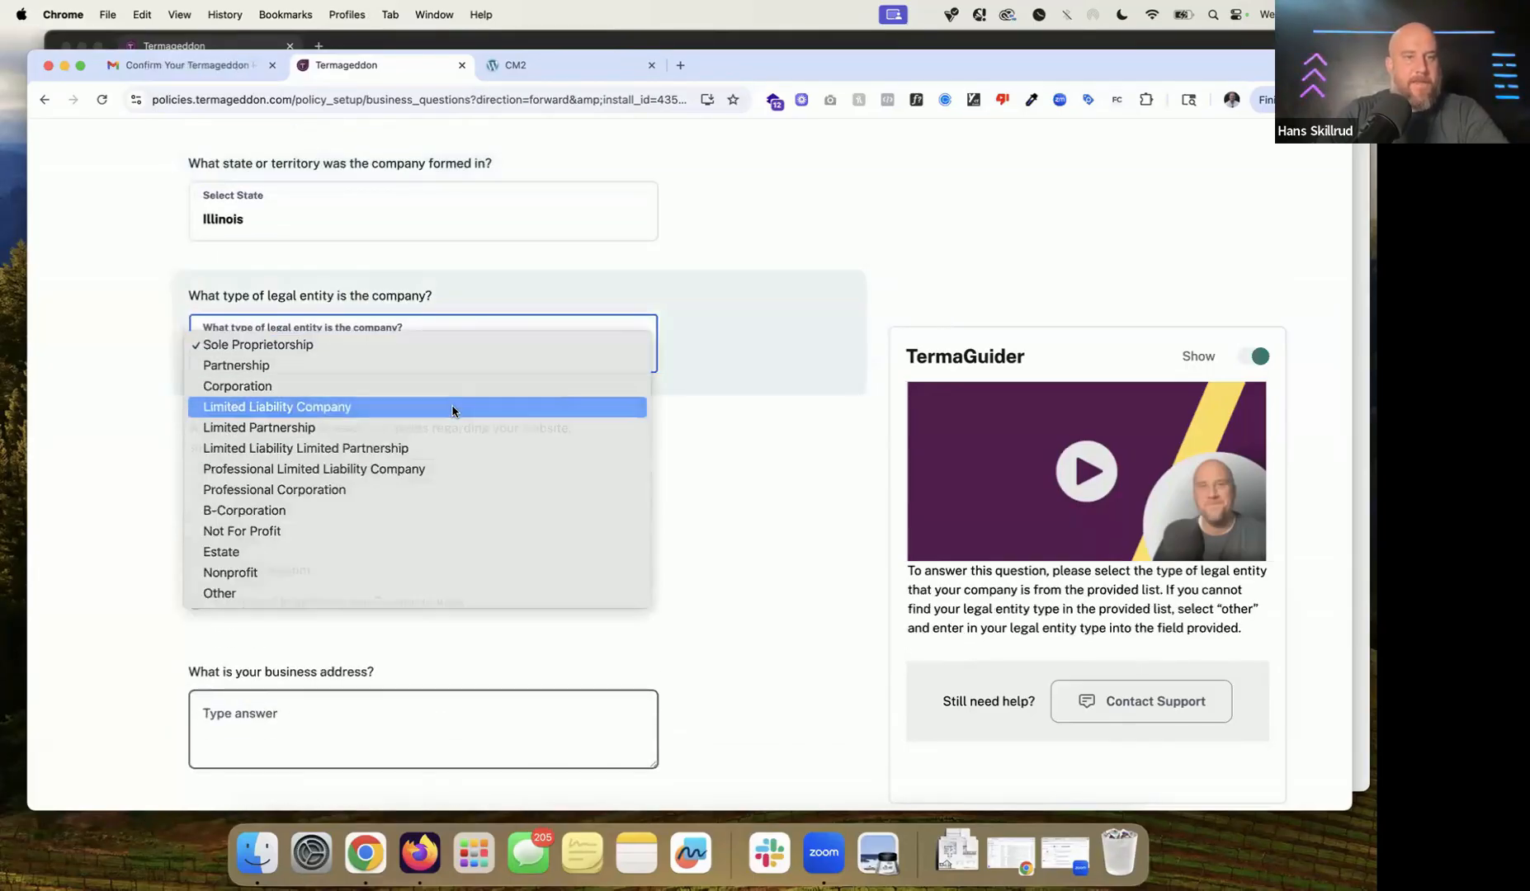
click(452, 409)
scroll(317, 441, down, 3)
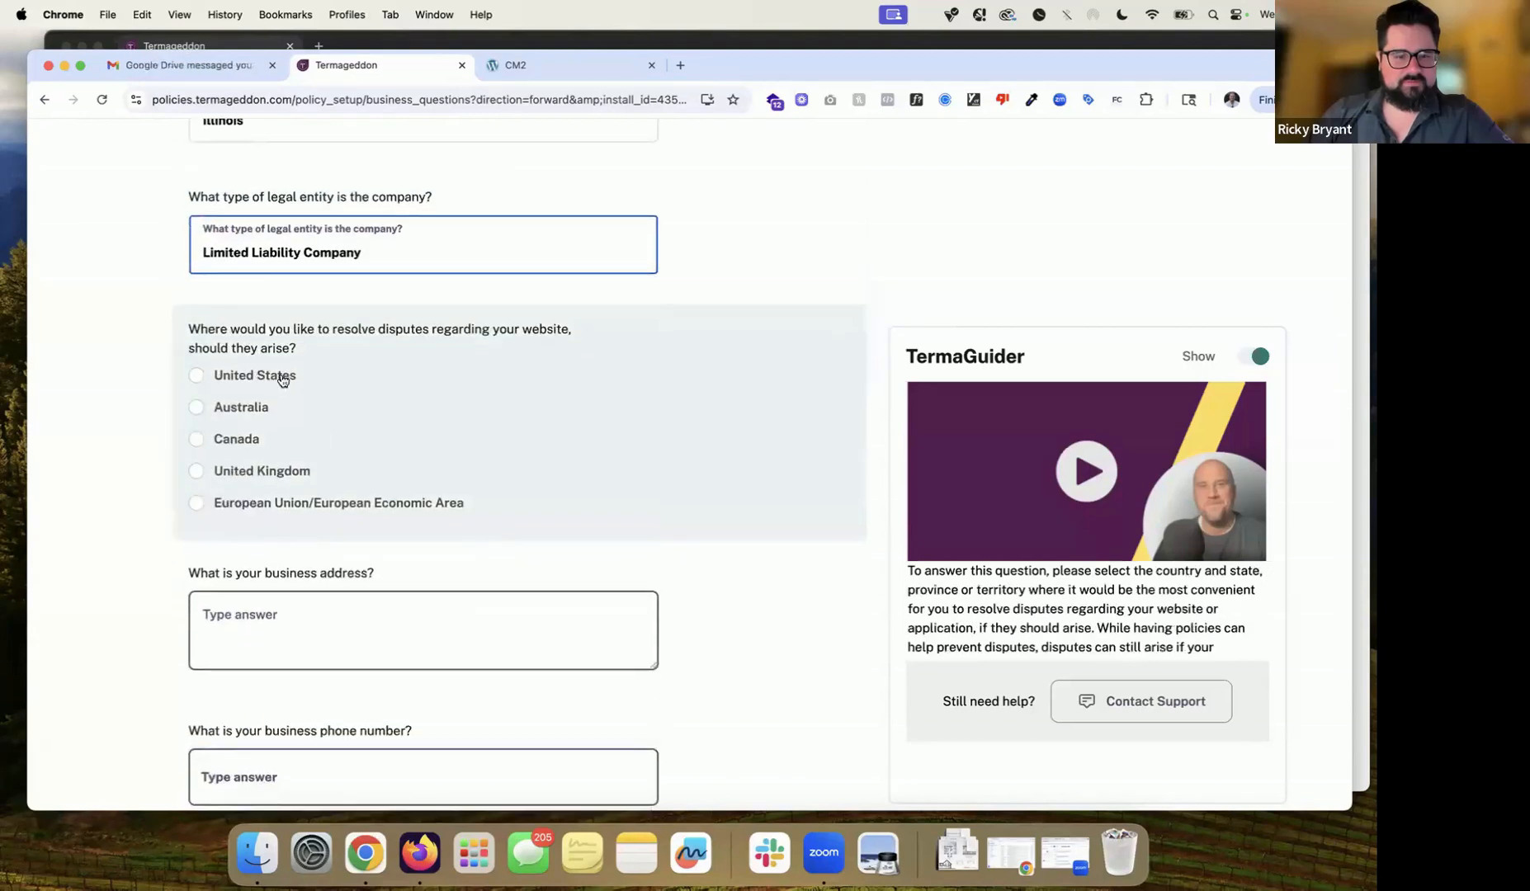
Step: Review the legal-entity question and the guidance for the address, phone and disputes questions
drag(188, 197, 454, 211)
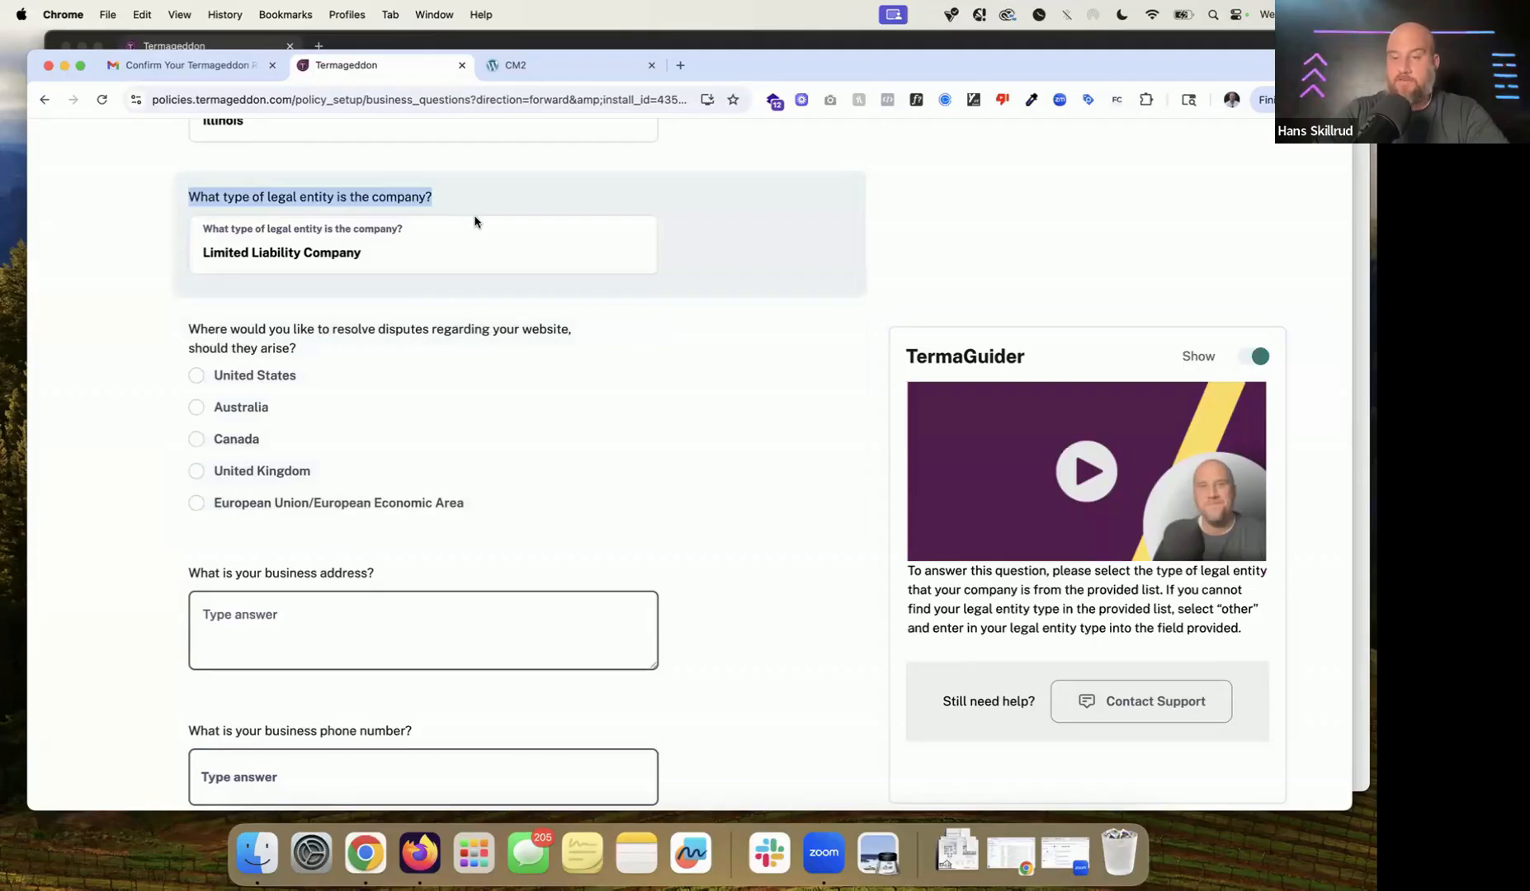
scroll(475, 241, up, 4)
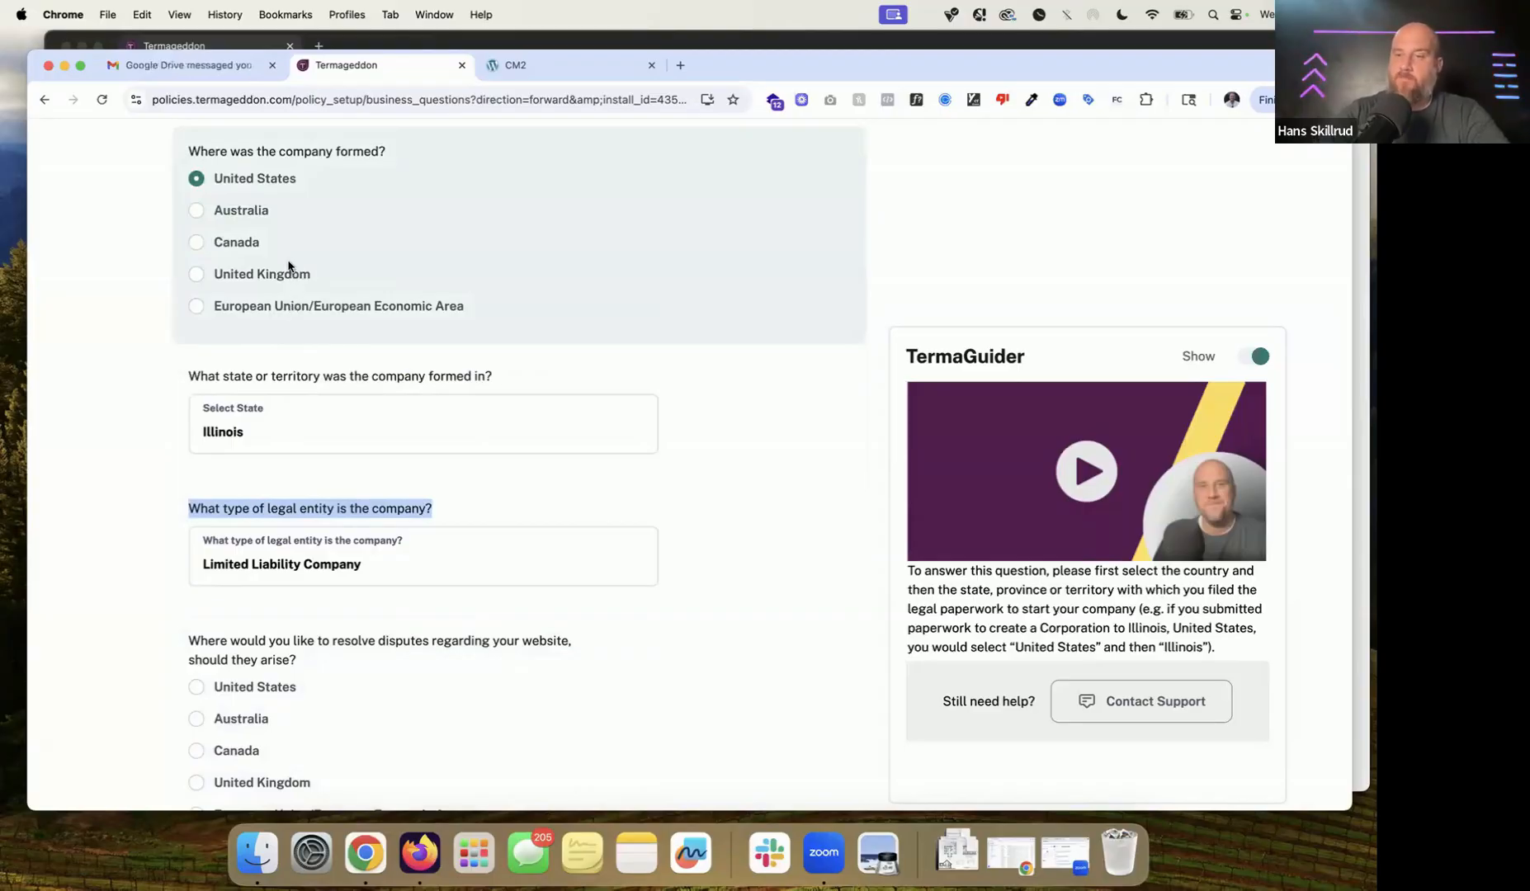
scroll(332, 359, down, 2)
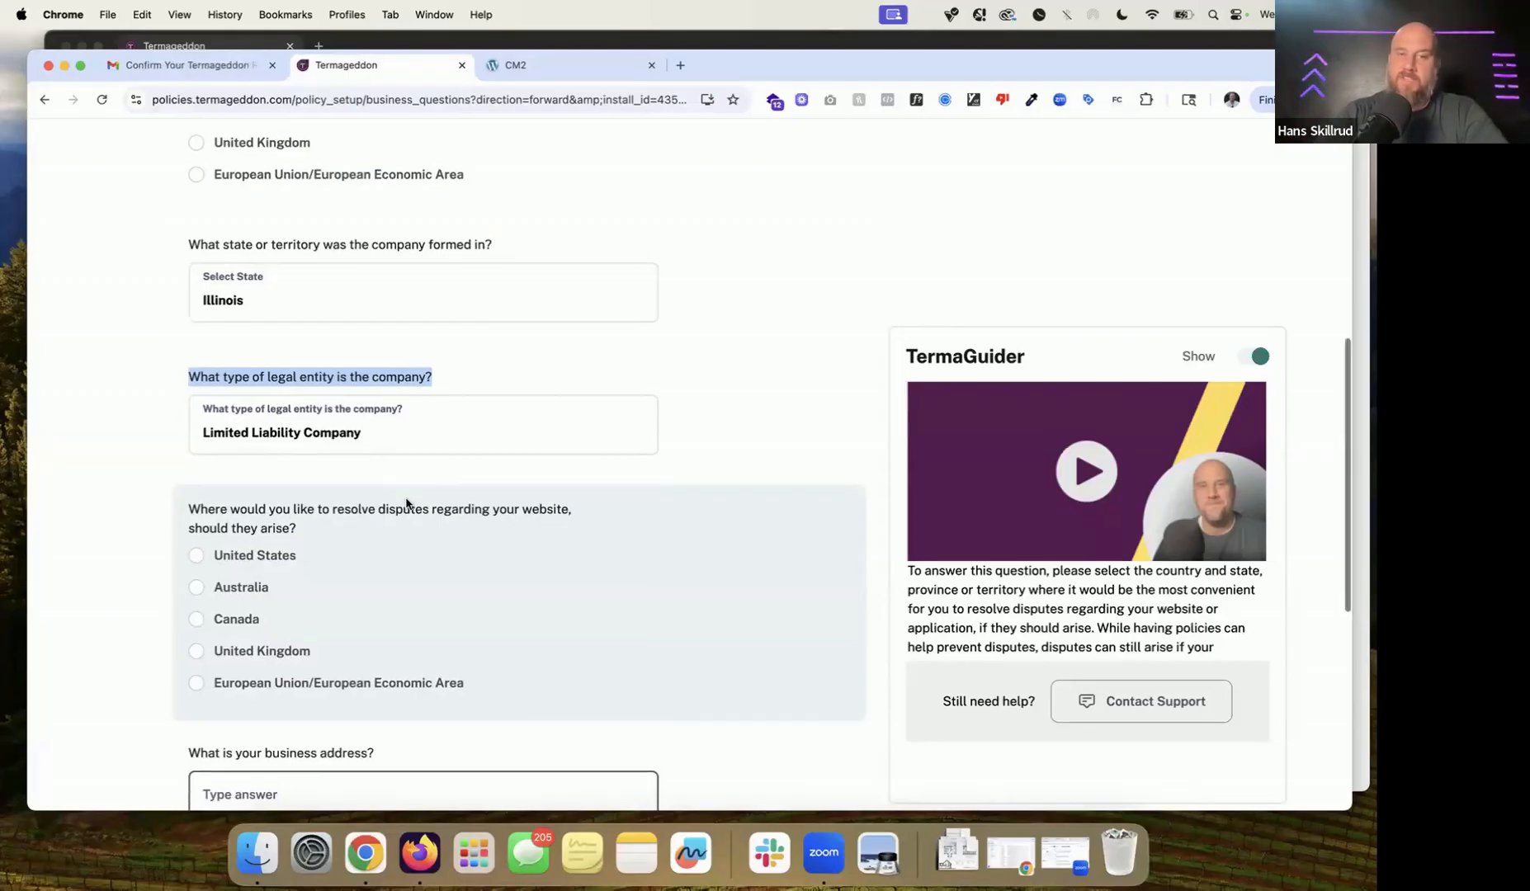
scroll(406, 504, down, 2)
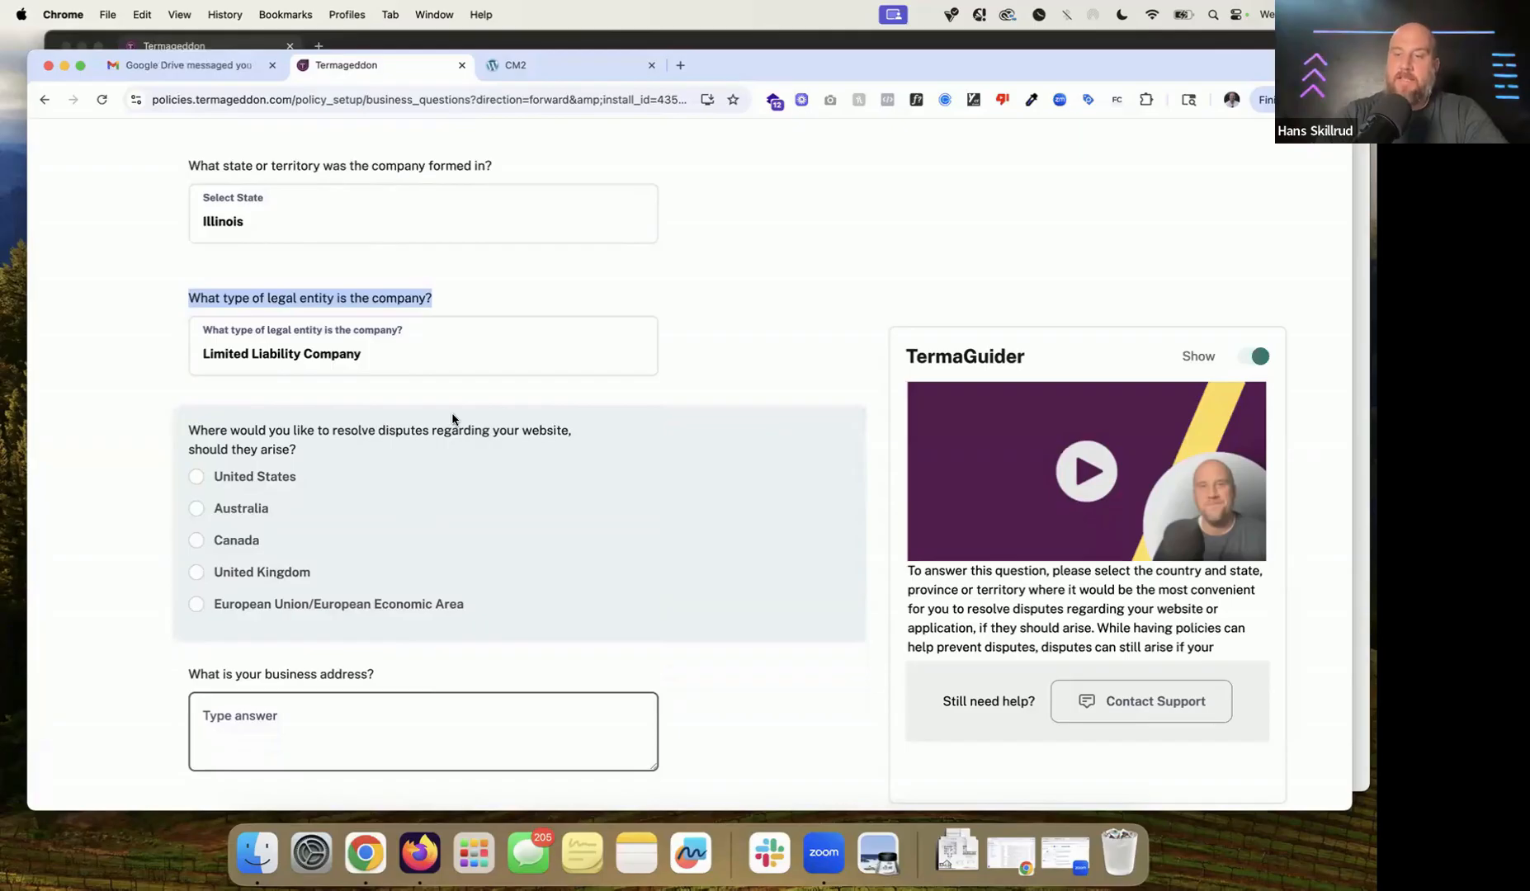
scroll(452, 419, down, 1)
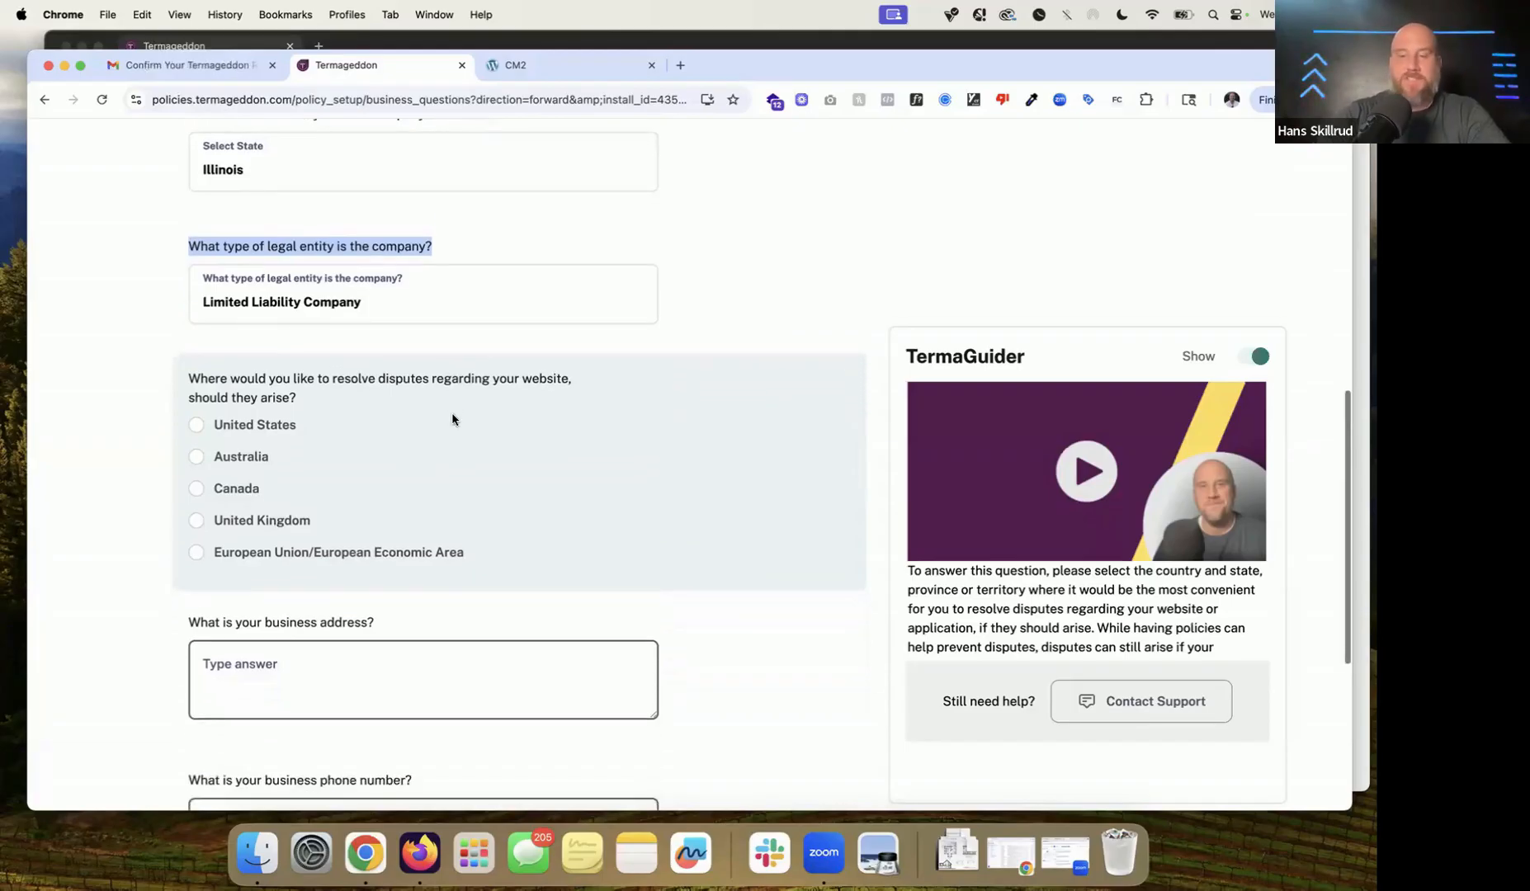
scroll(453, 420, down, 3)
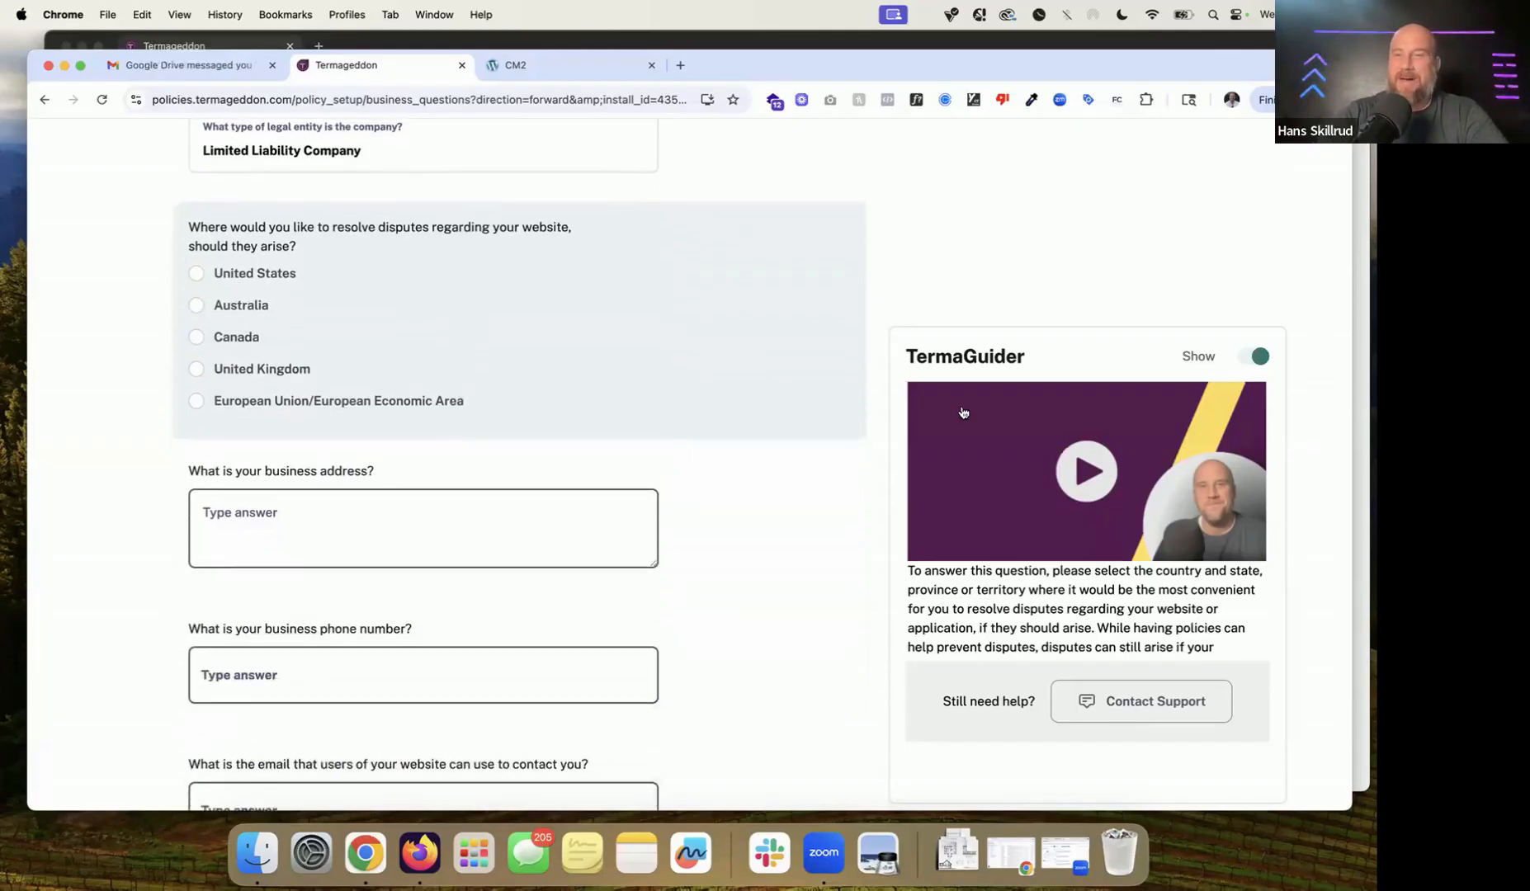
click(798, 537)
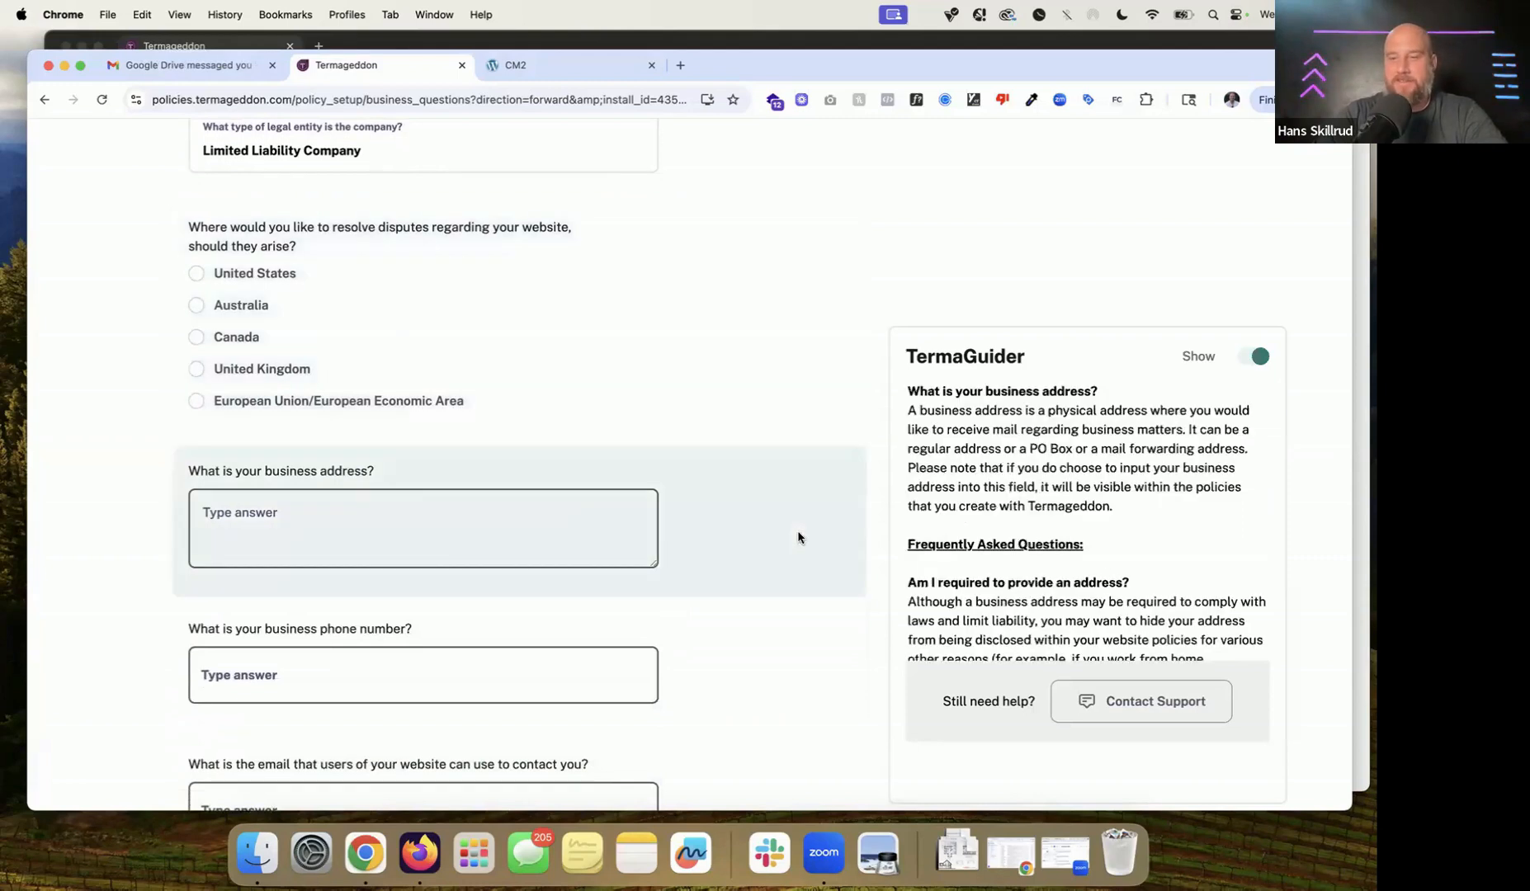
click(799, 717)
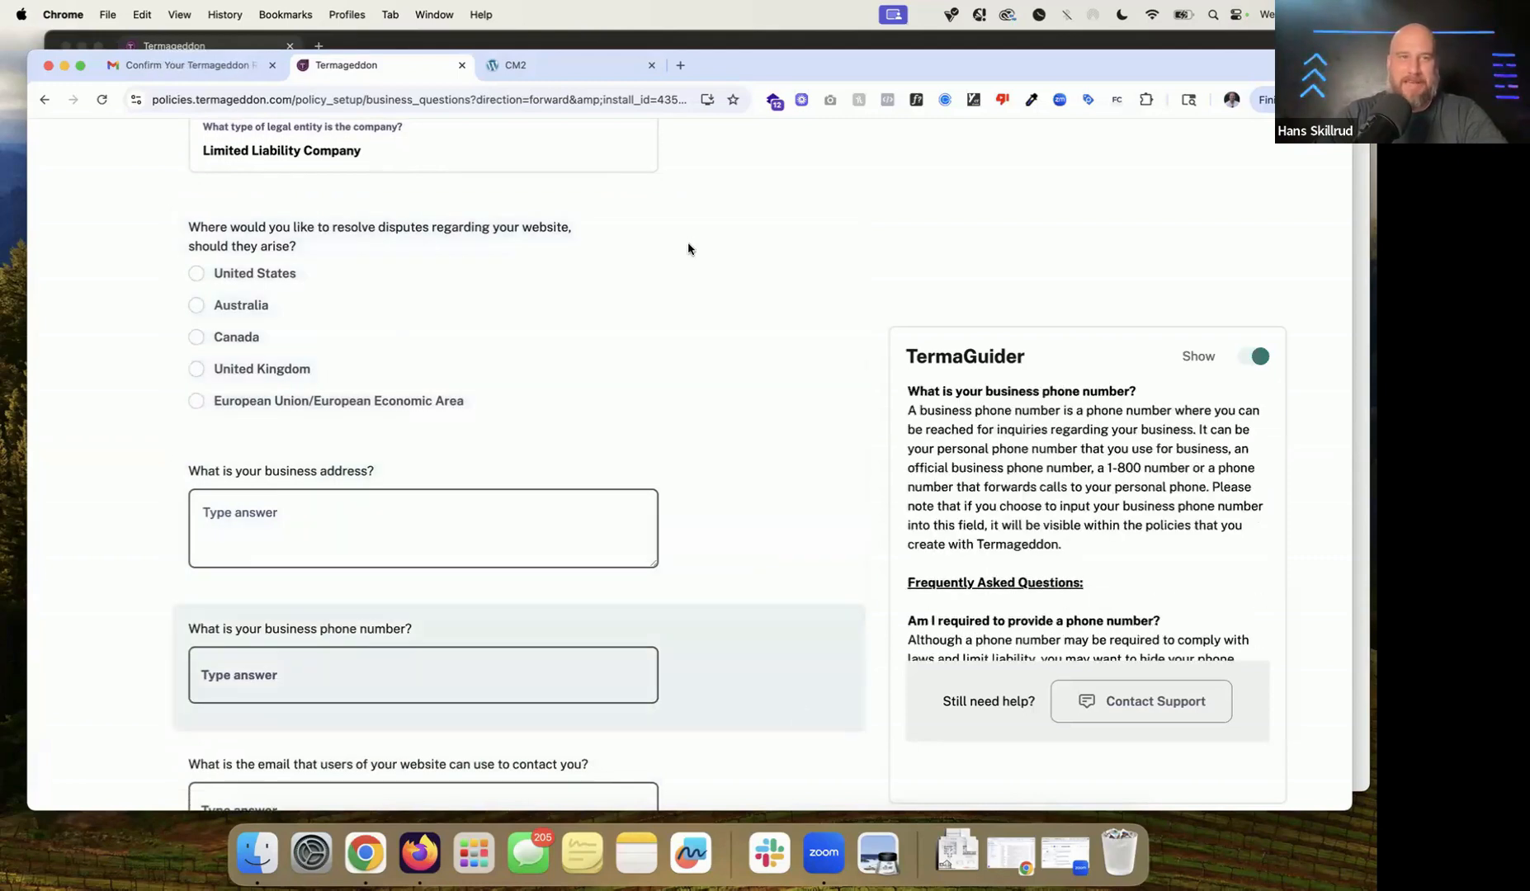
click(653, 311)
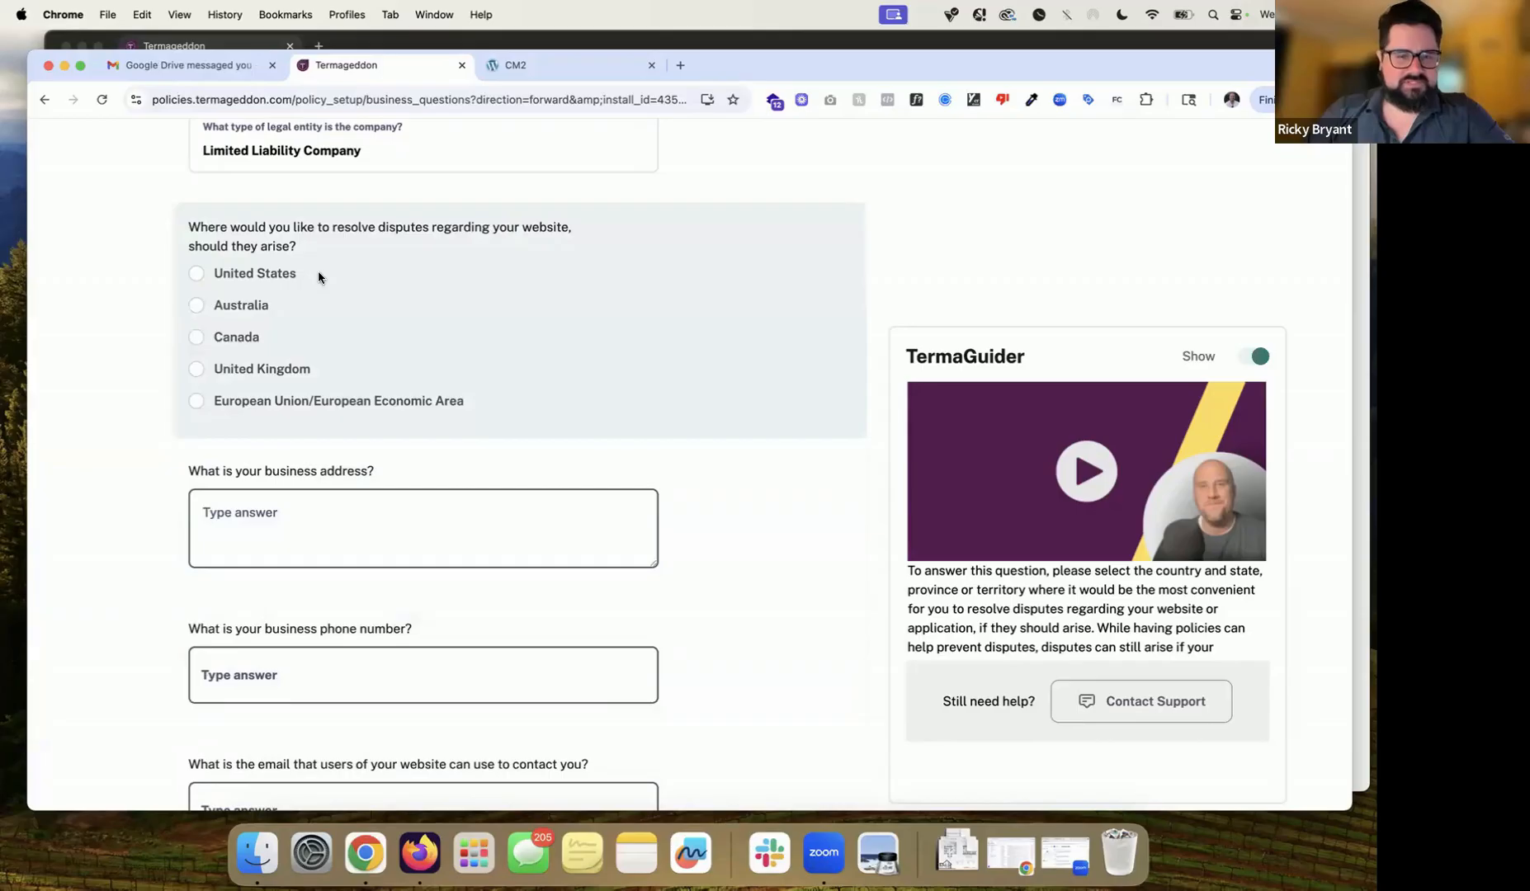
scroll(318, 277, up, 4)
Step: Try Other as the legal entity type, then switch back to Limited Liability Company
click(394, 400)
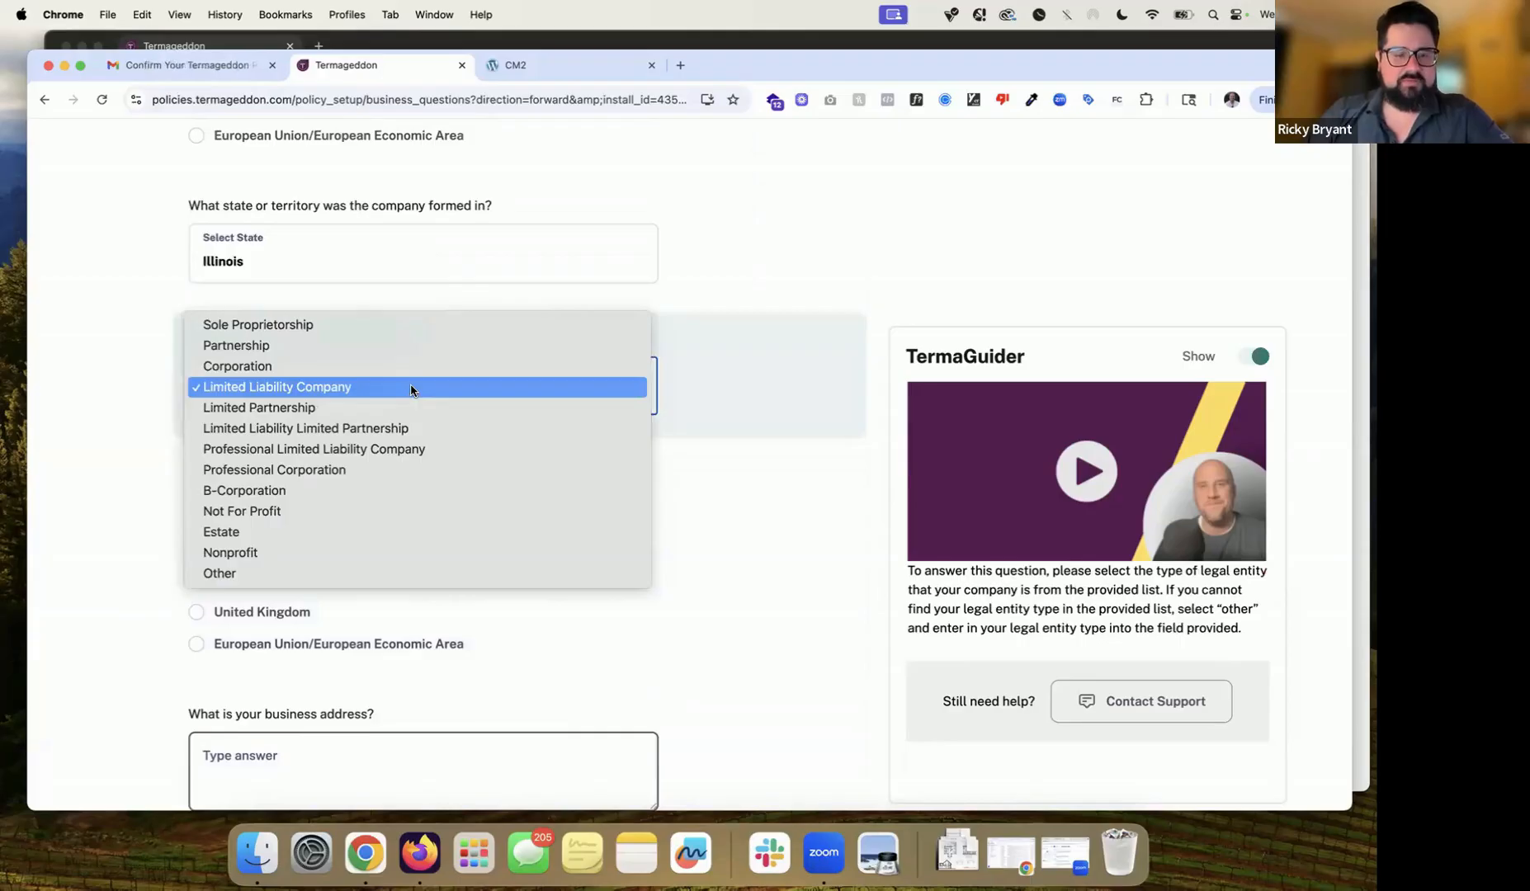
click(347, 572)
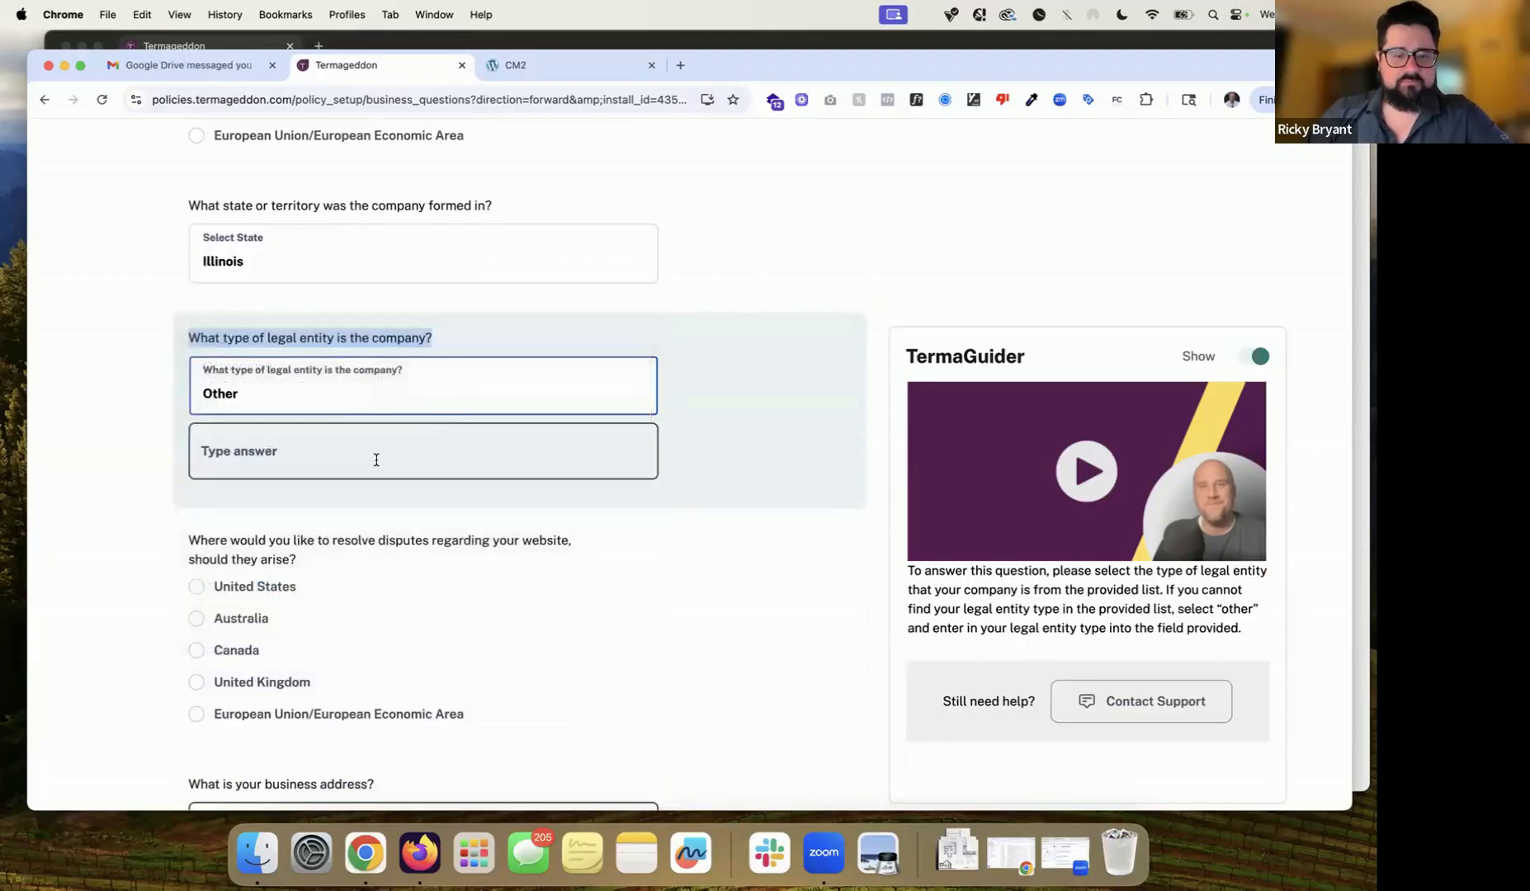
click(377, 459)
click(409, 390)
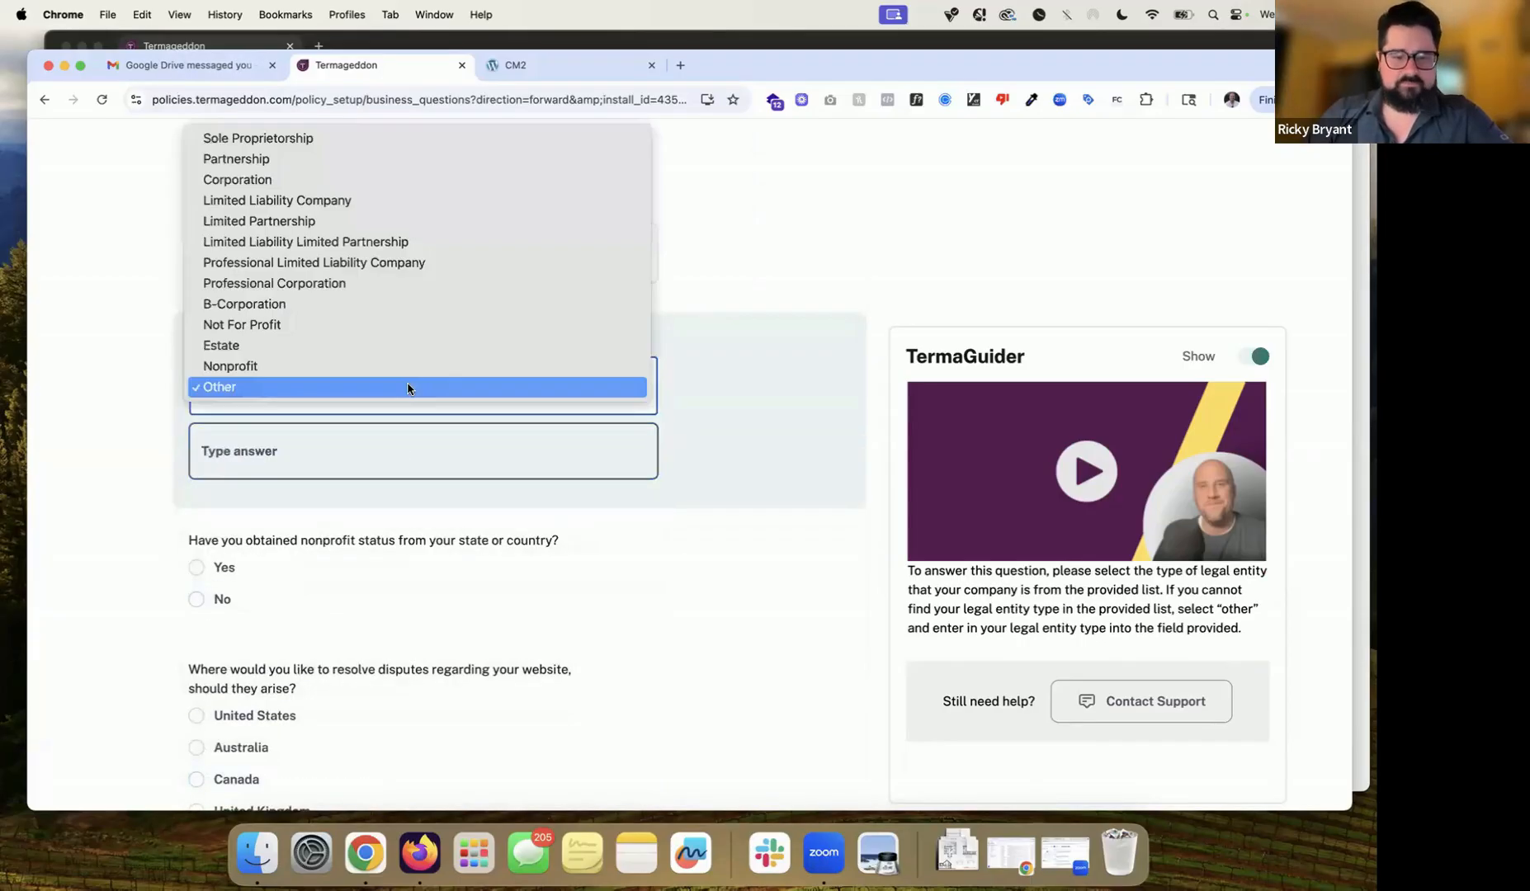
click(402, 200)
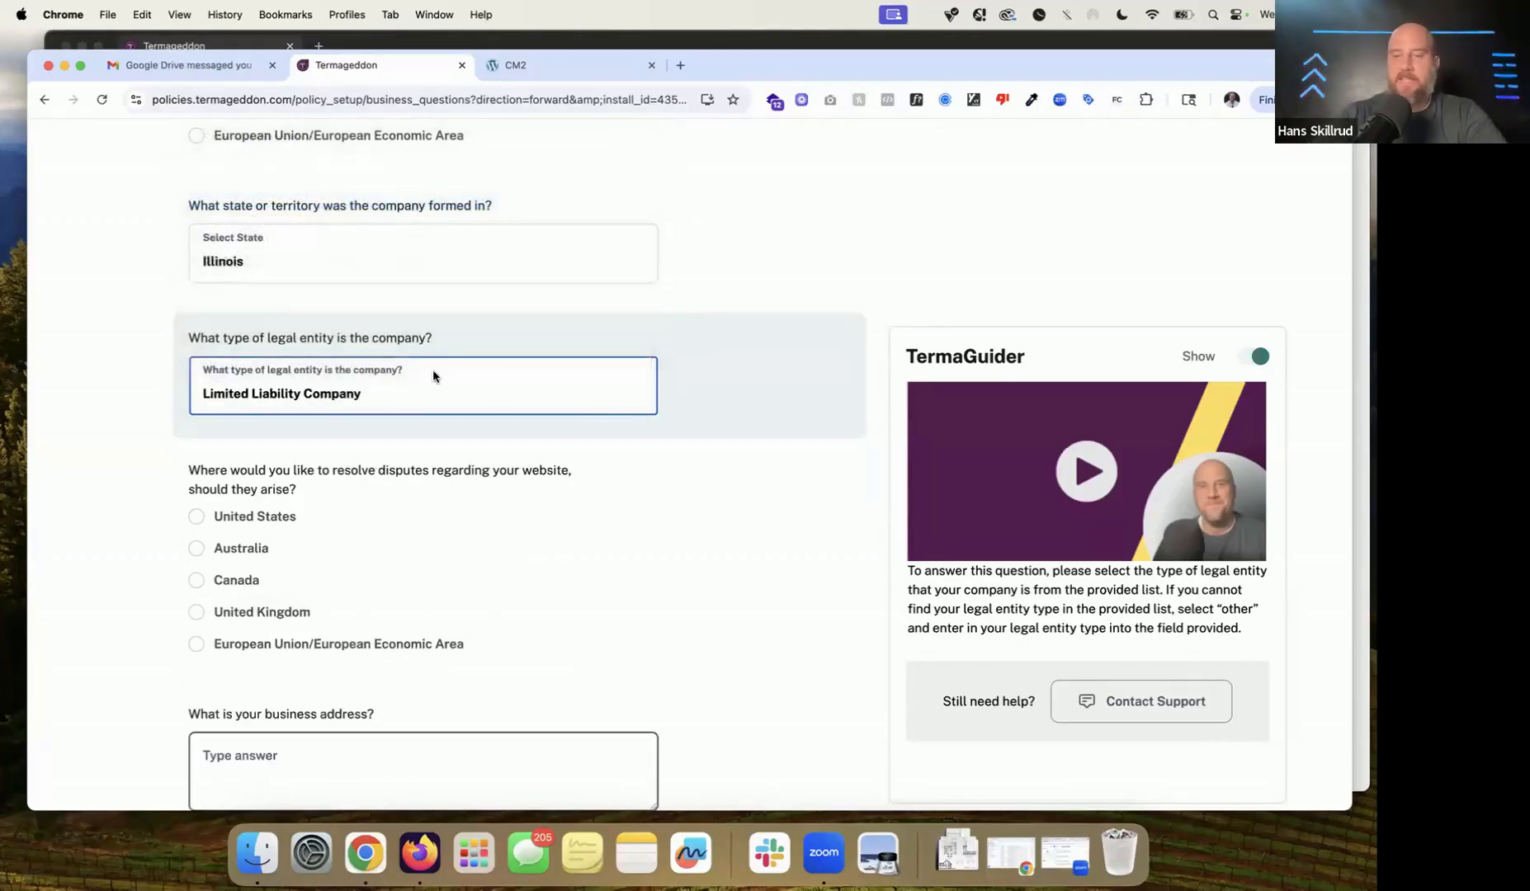
scroll(433, 376, down, 3)
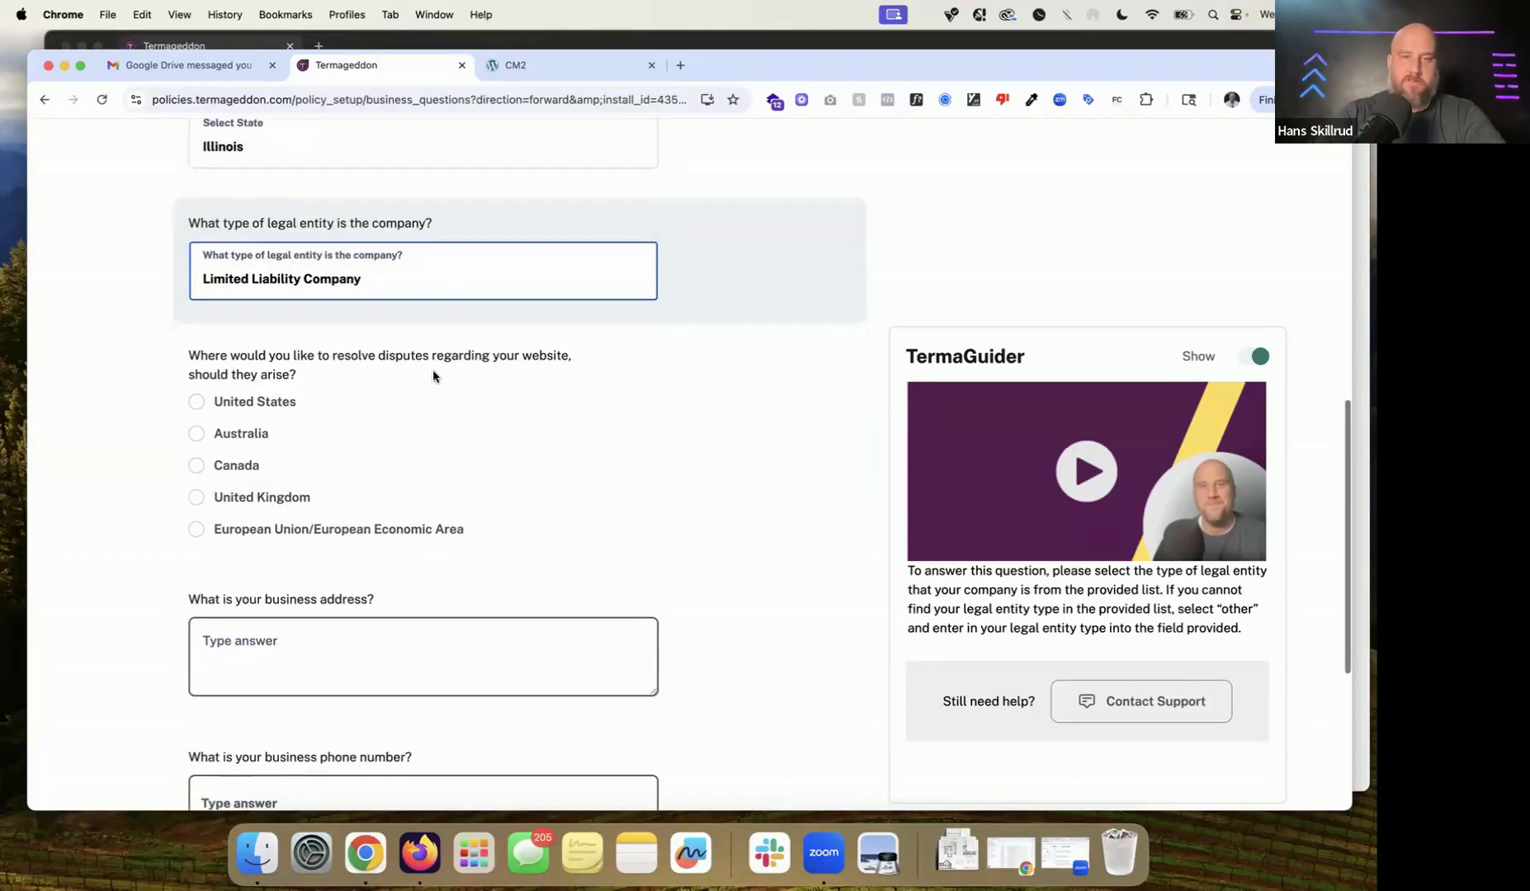
Step: Set dispute resolution to the United States, state Illinois, county Cook
click(249, 402)
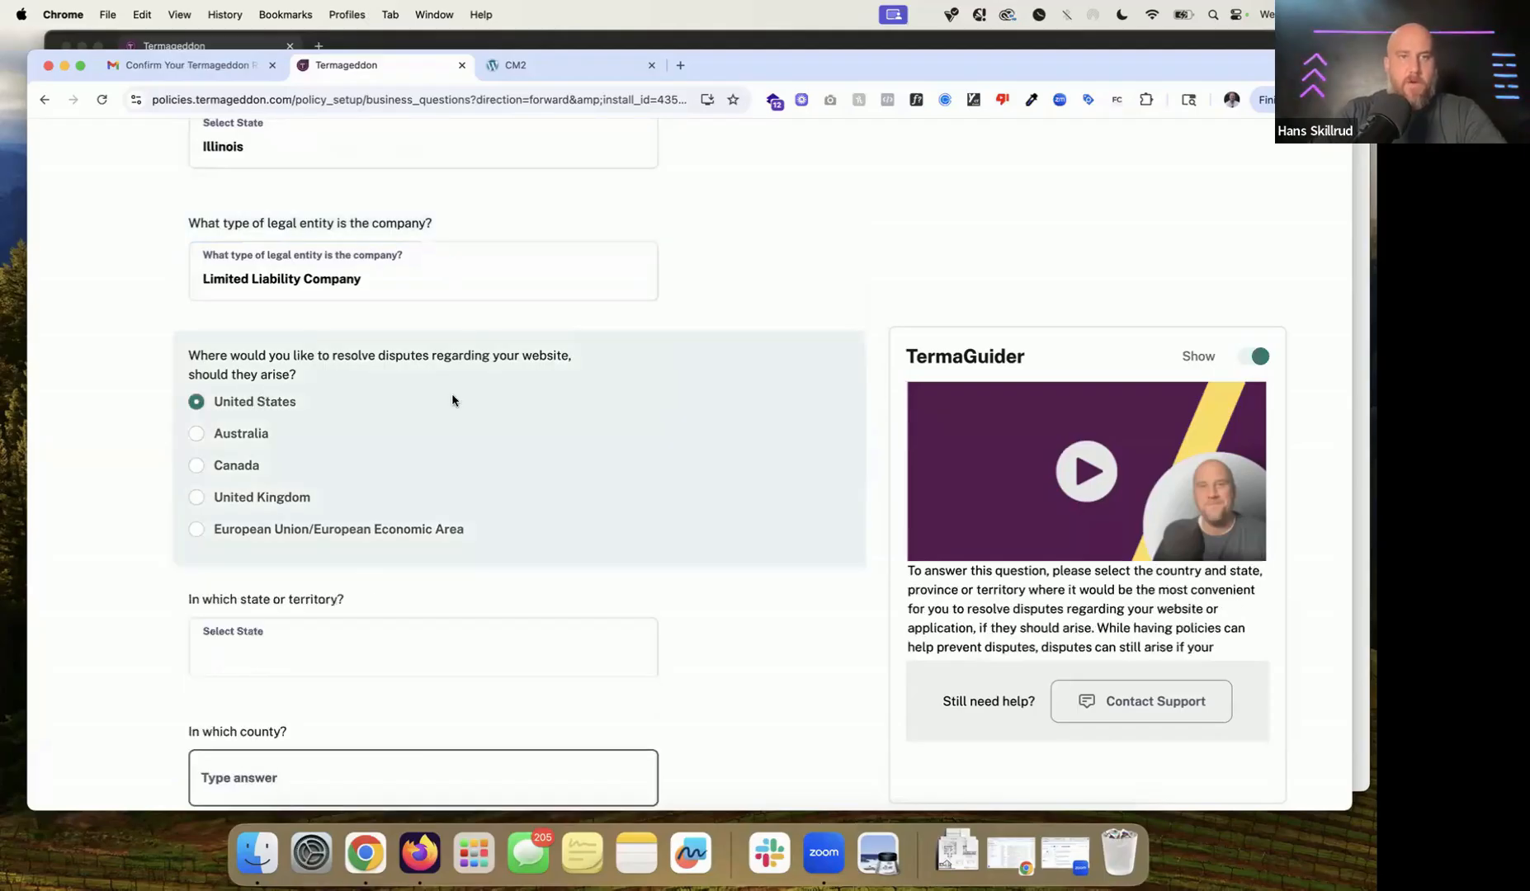
scroll(452, 401, down, 3)
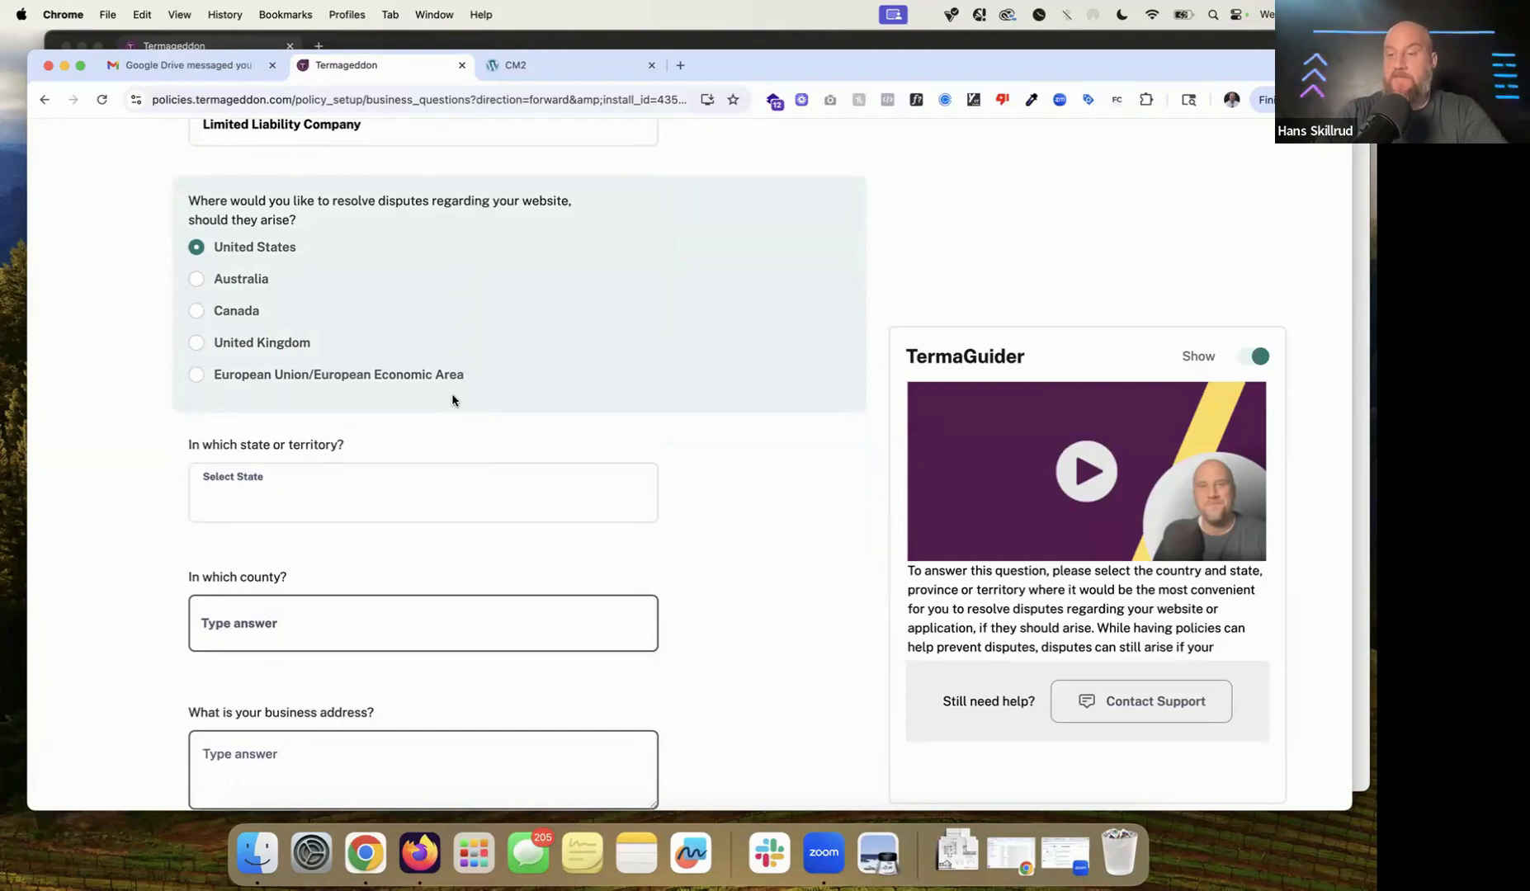
scroll(452, 400, down, 1)
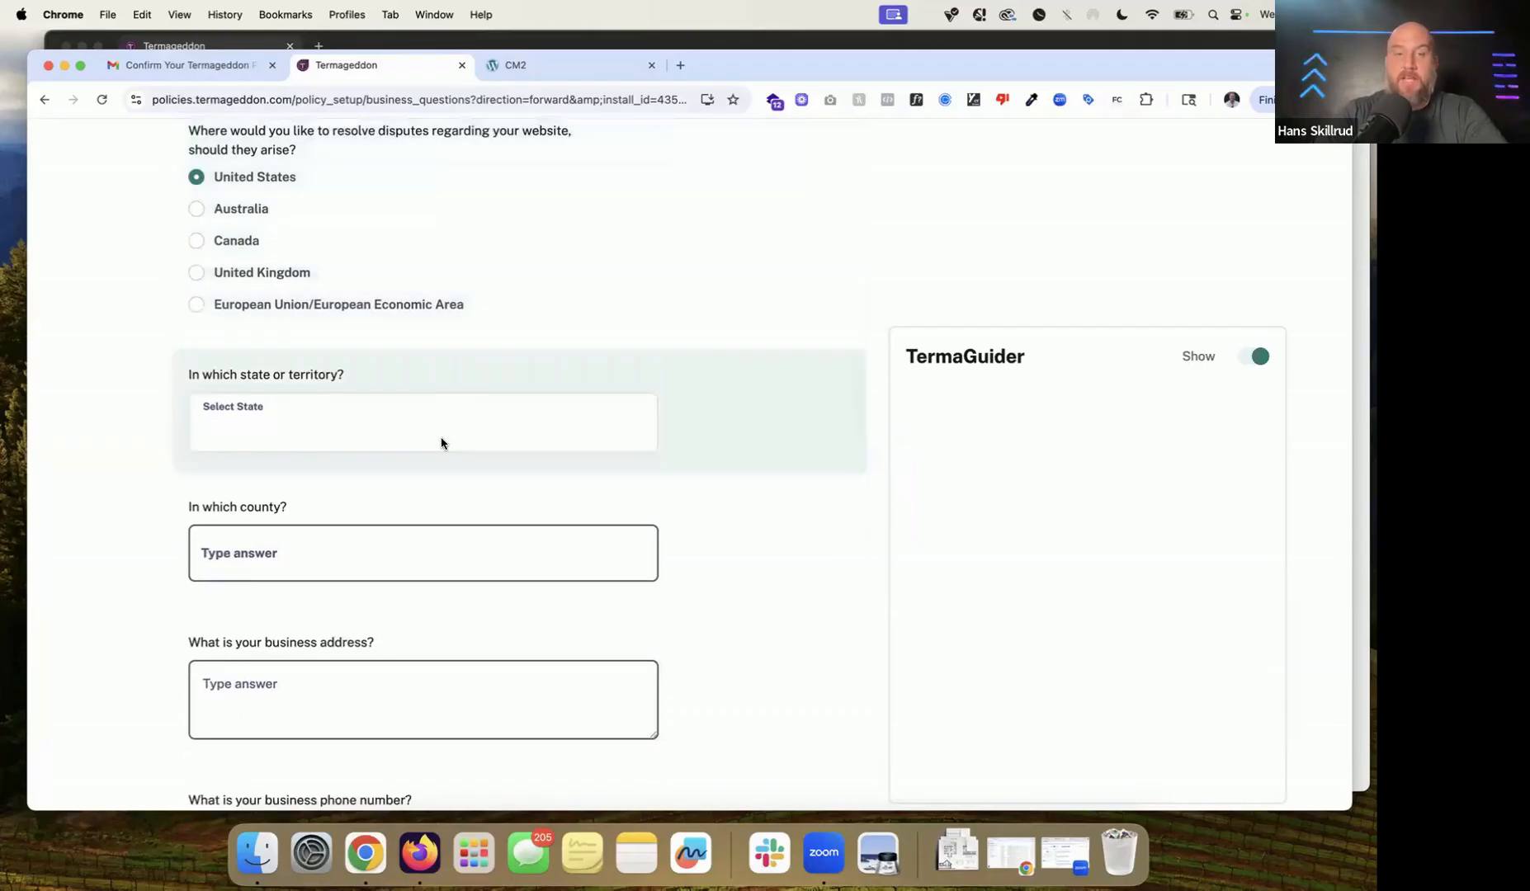
click(441, 439)
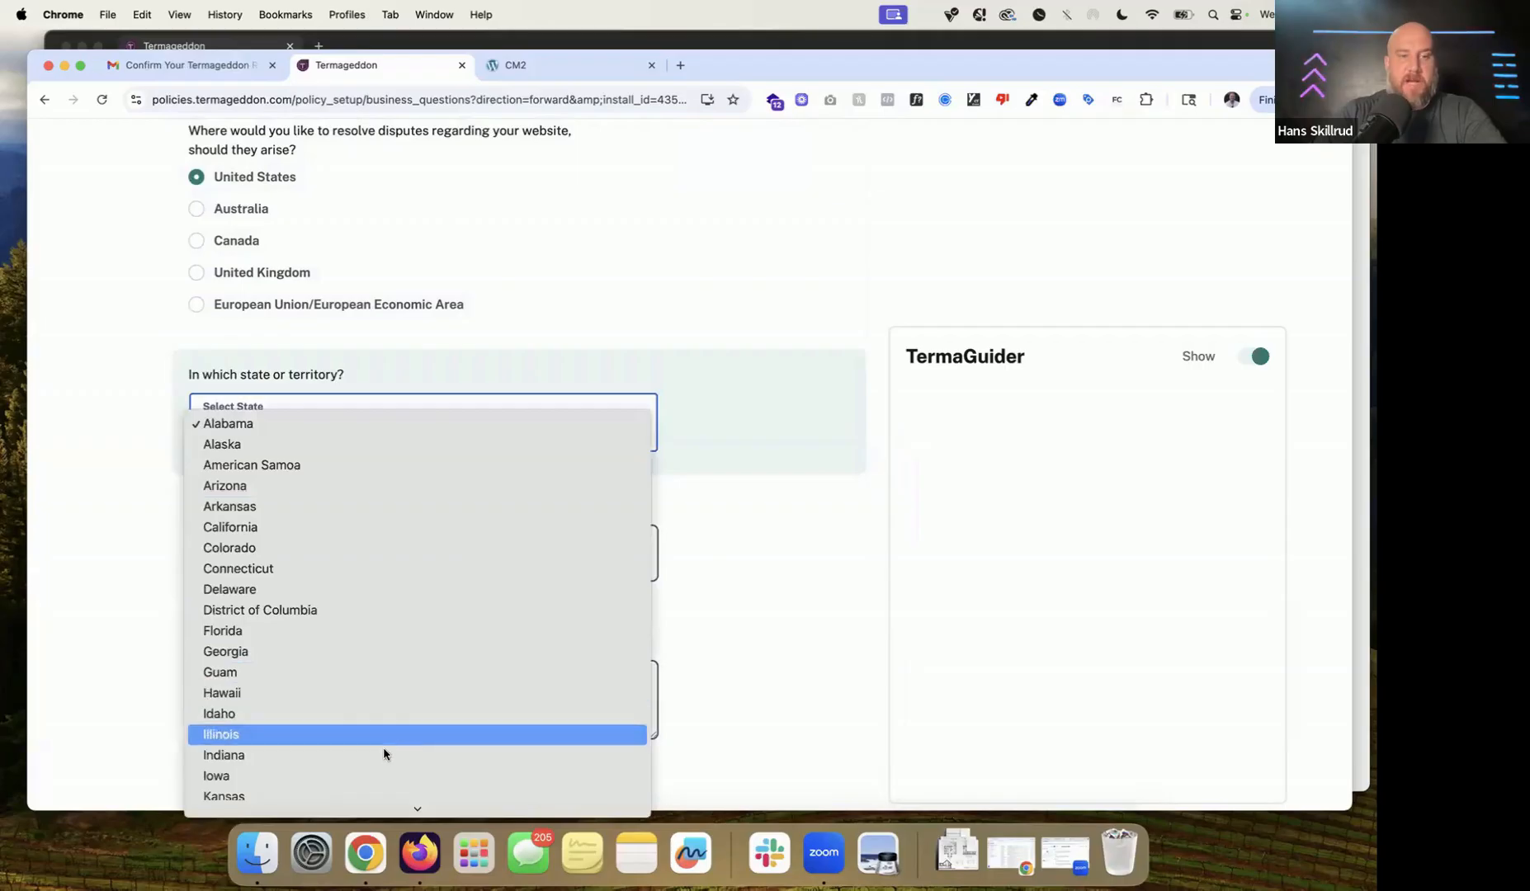
click(387, 734)
click(402, 425)
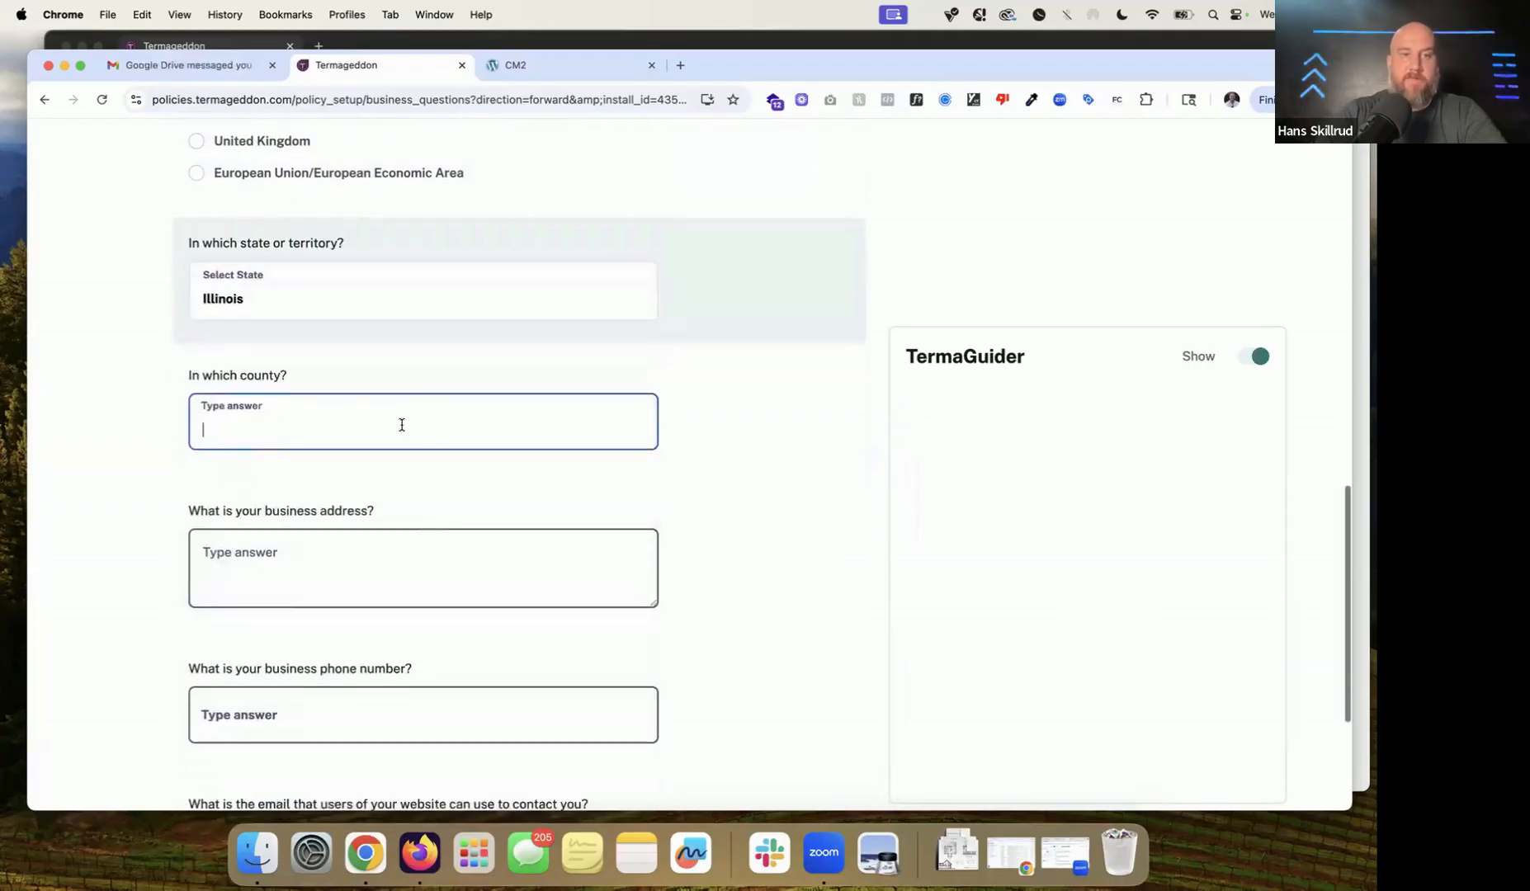
text(Cook)
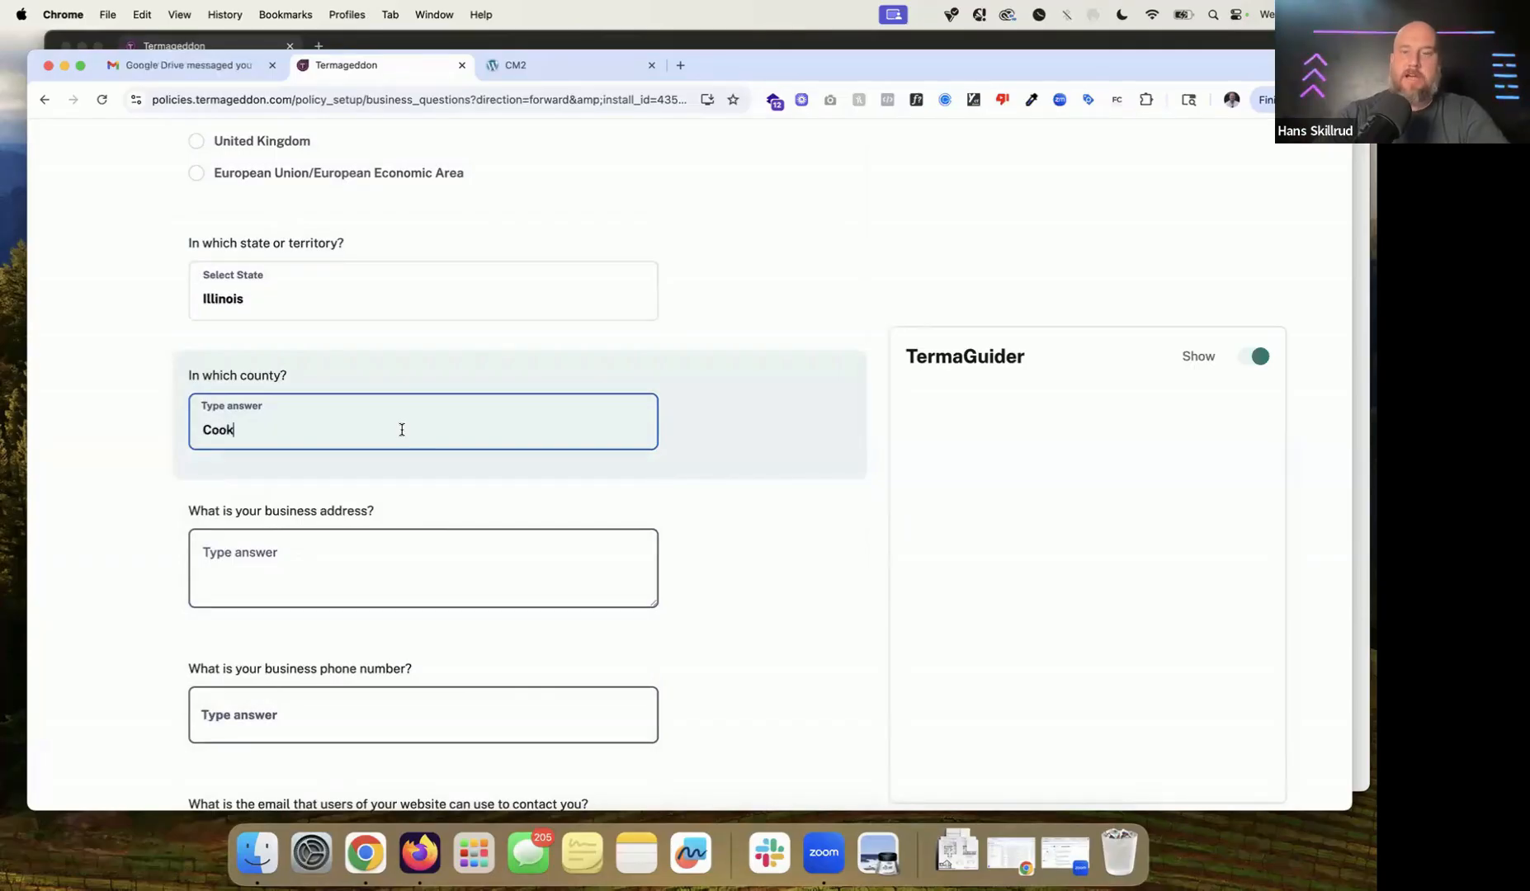
scroll(458, 488, down, 3)
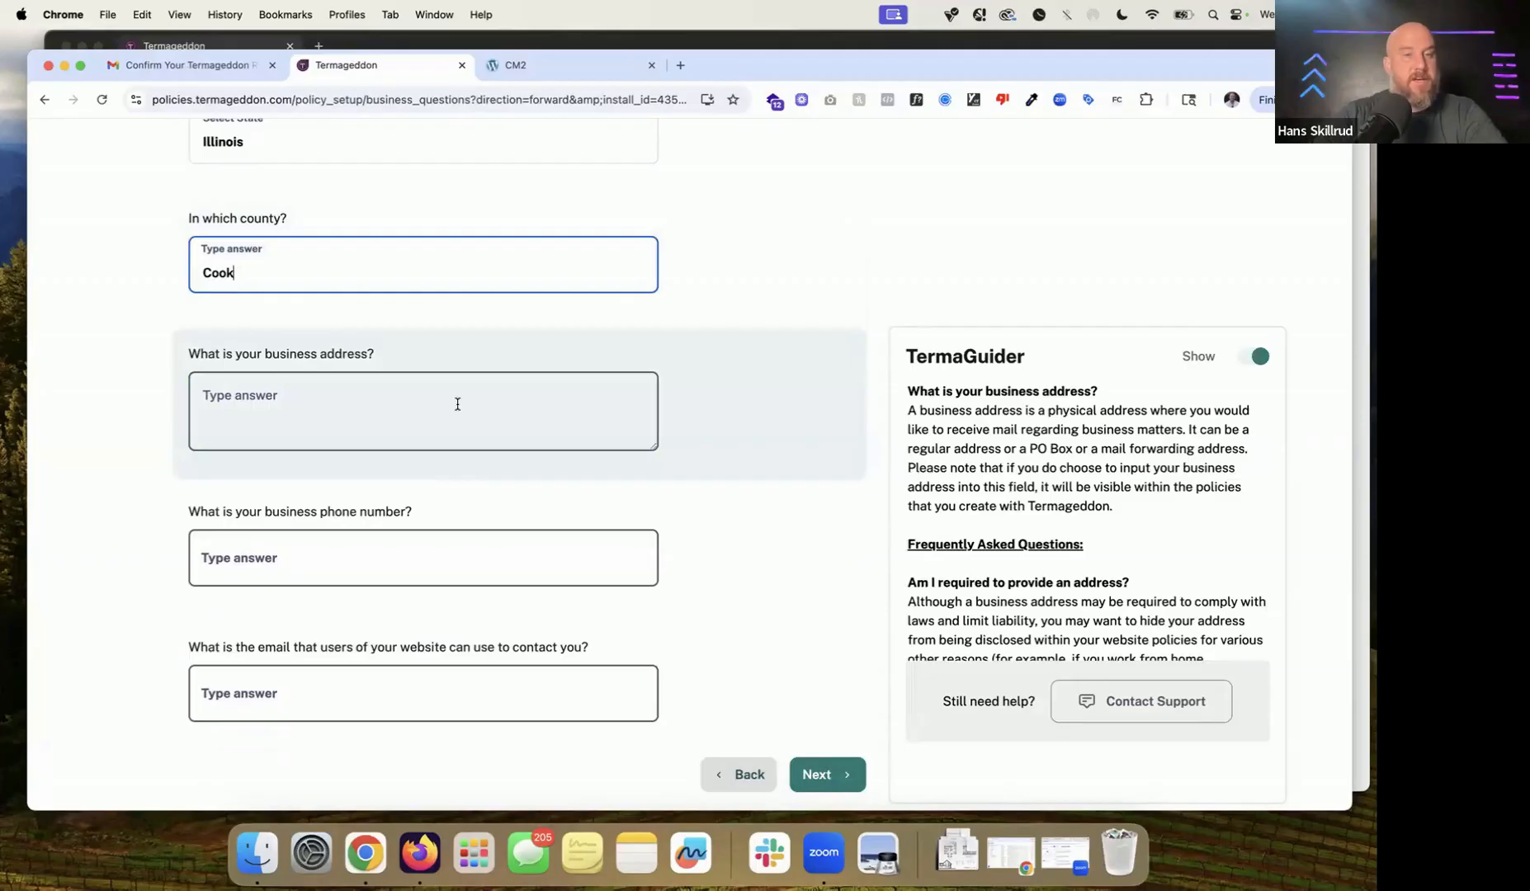
Step: Enter the business address 123 Fake St, Fake City, IL, 60606 on separate lines
click(457, 404)
text(123 Fake St)
key(BackSpace)
text(M)
key(BackSpace)
text(Fa)
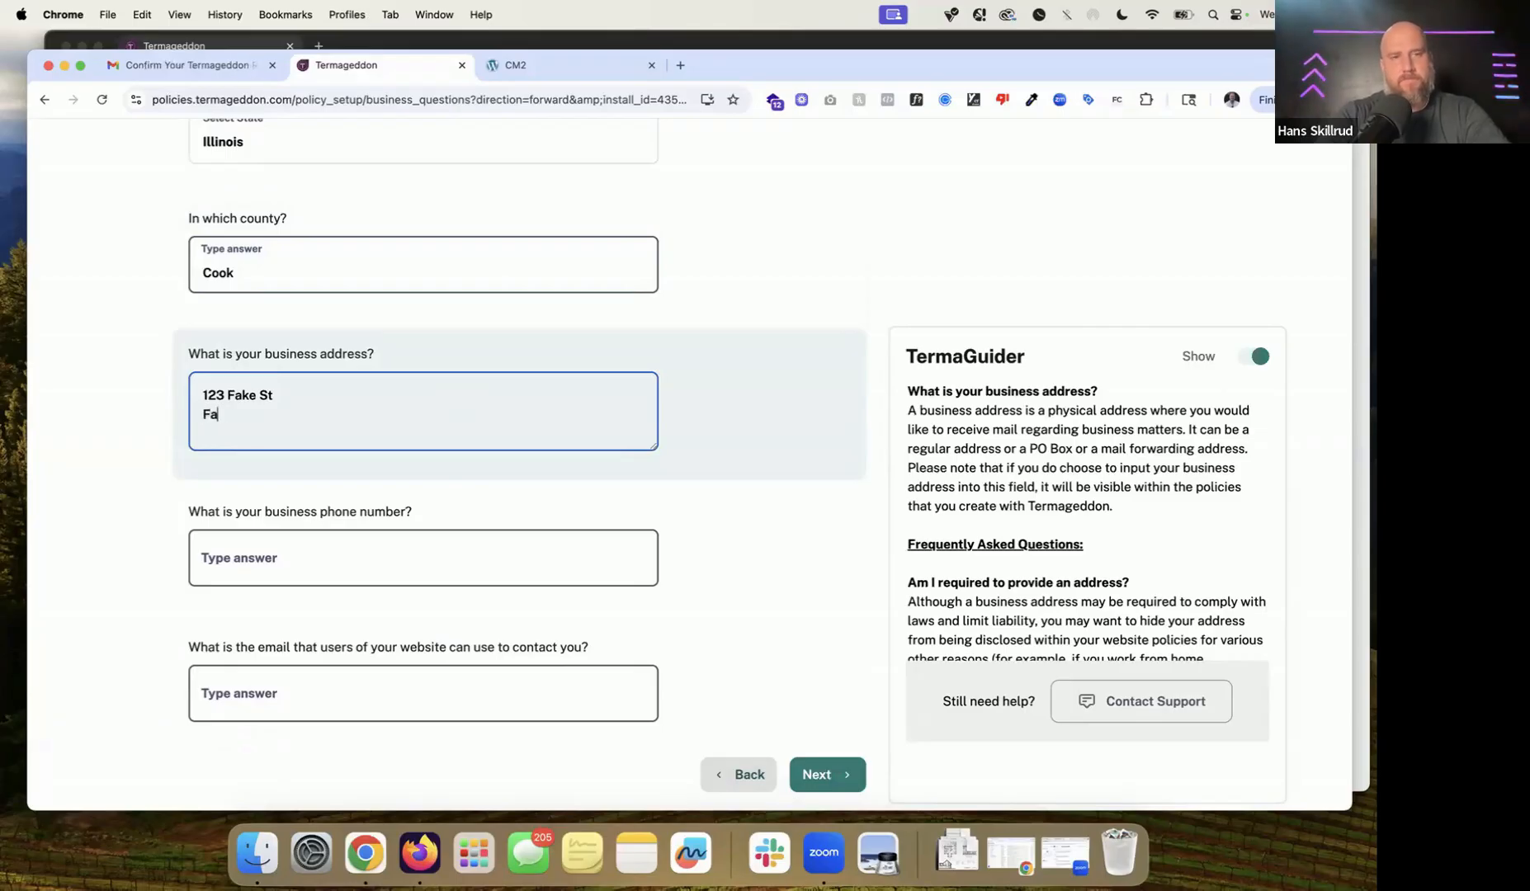
text(ke City, IL)
key(Return)
text(60606)
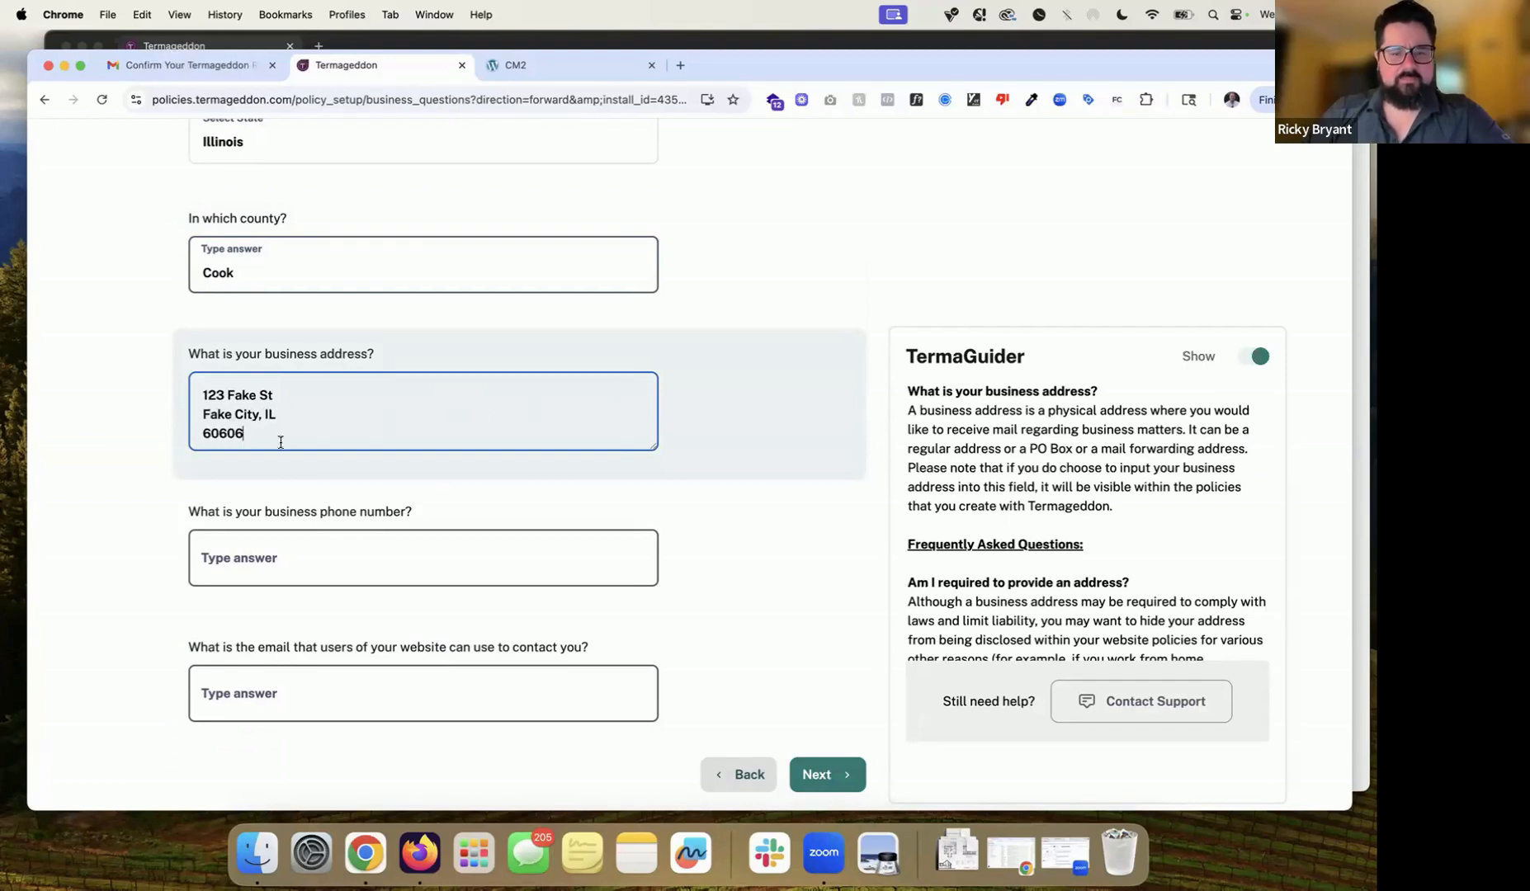
Step: Select the entered address and scroll through the surrounding questions and TermaGuider help
drag(280, 435, 189, 396)
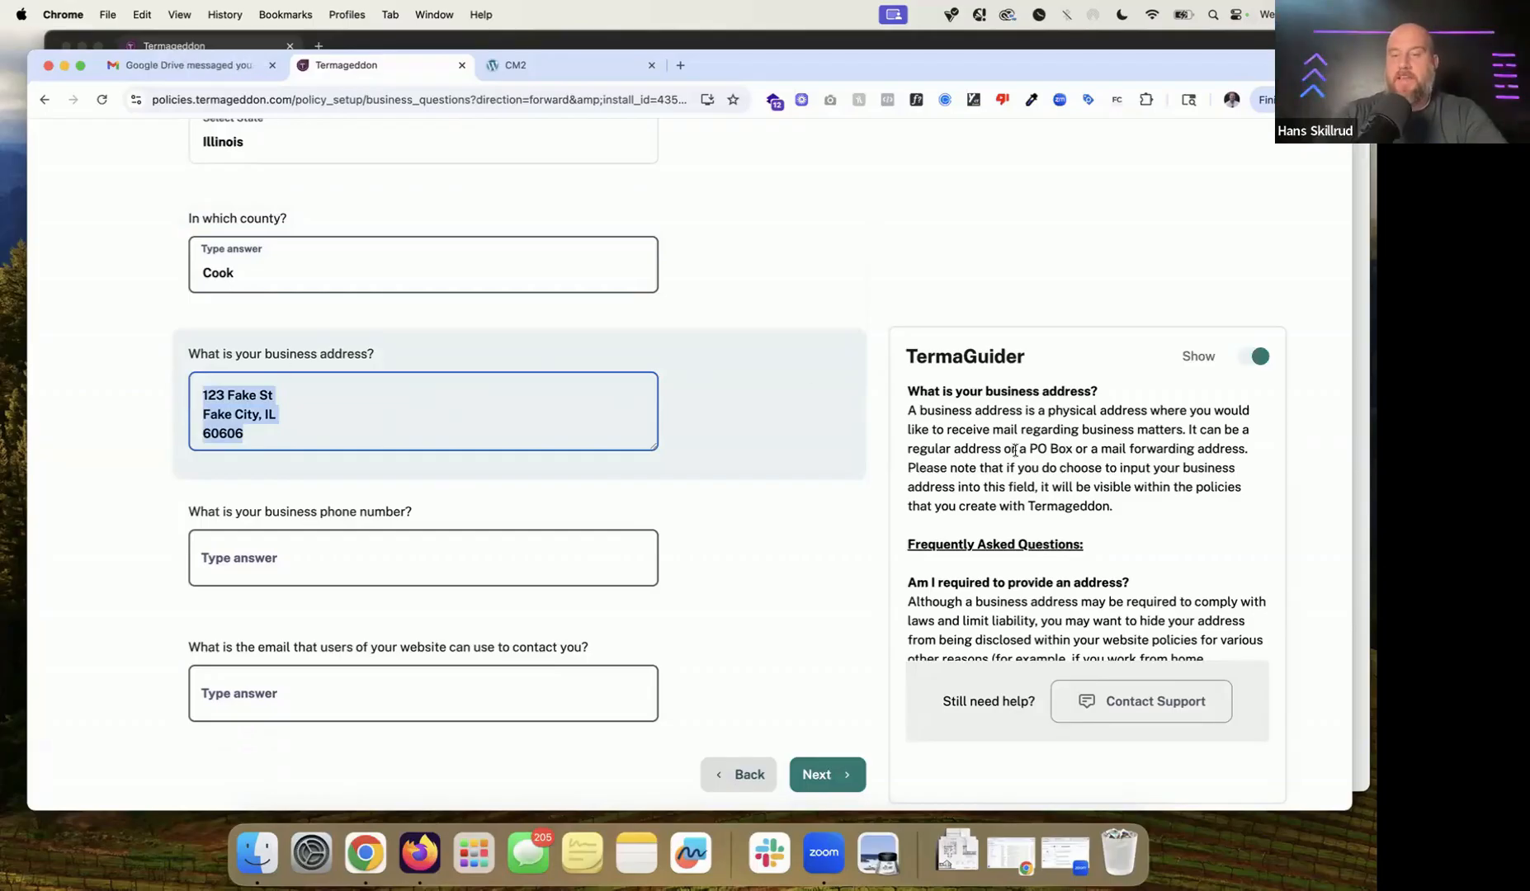
scroll(1015, 450, down, 3)
scroll(1015, 451, down, 1)
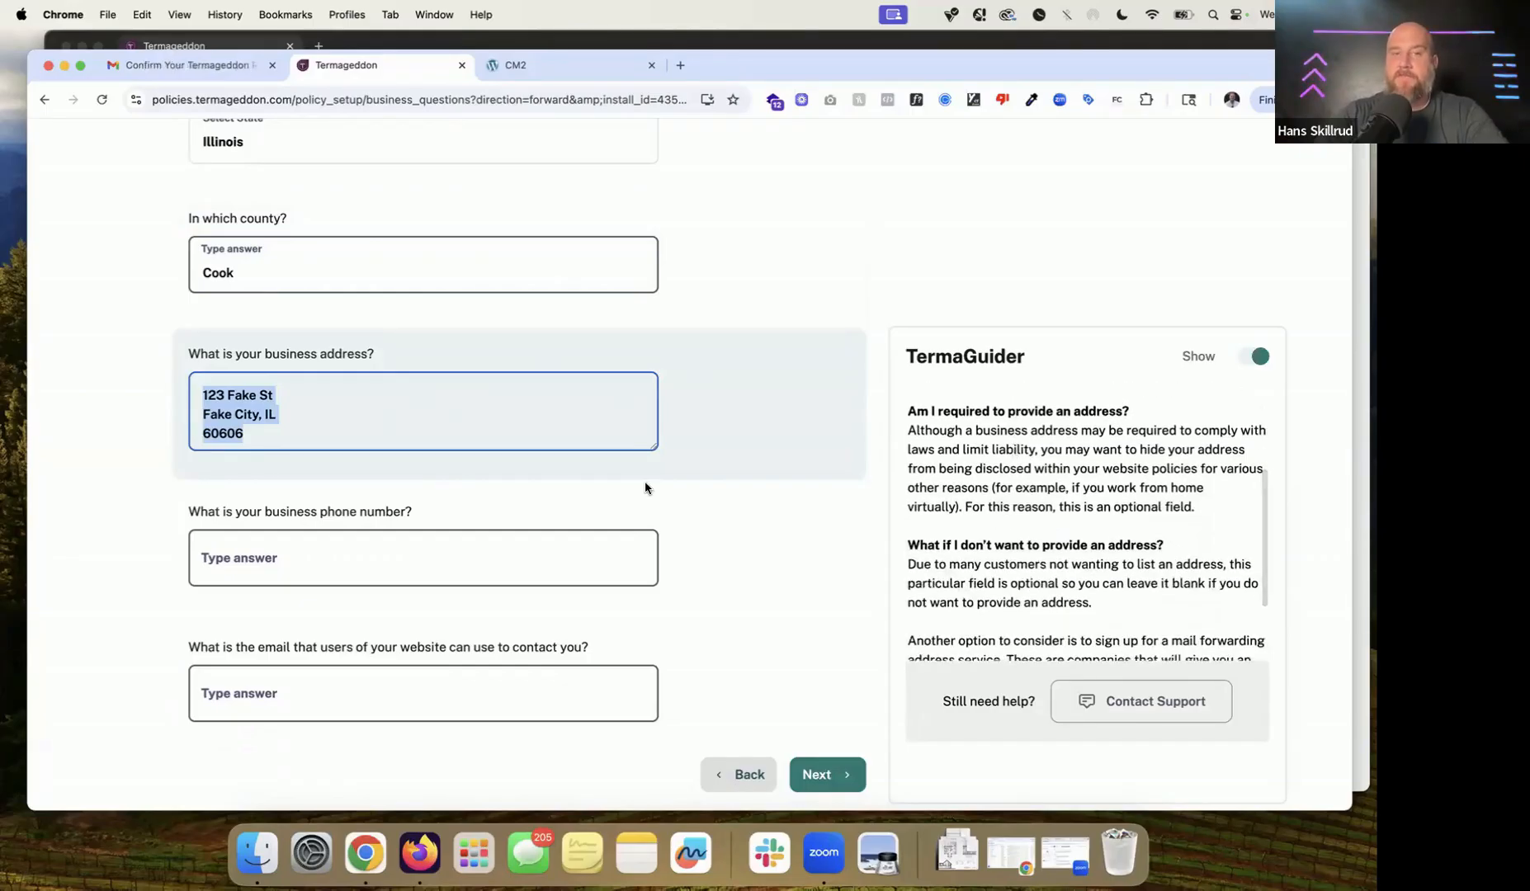
scroll(1104, 538, down, 3)
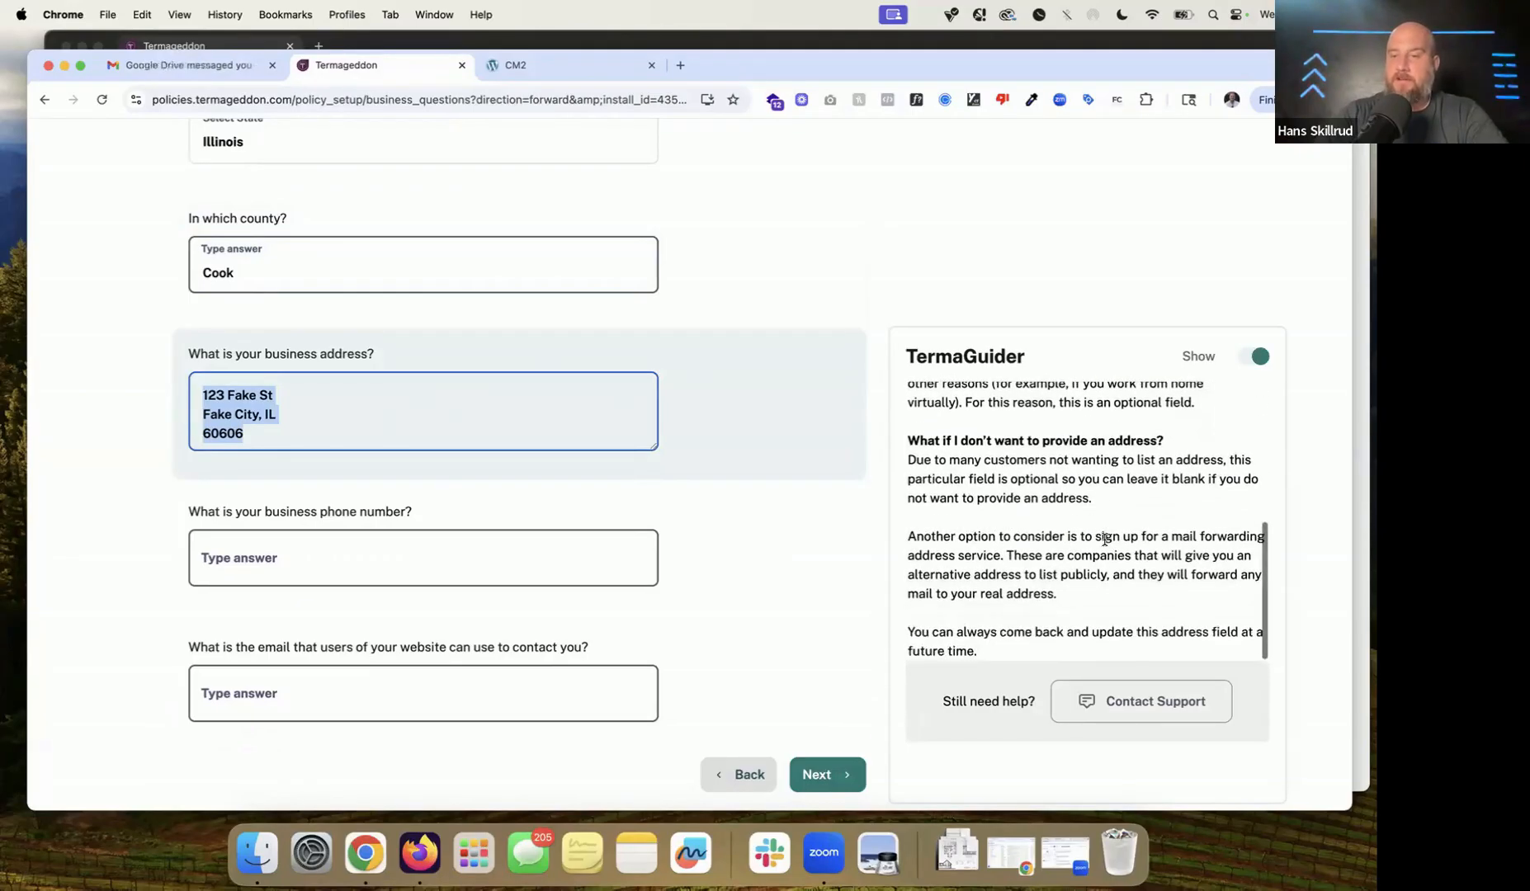
scroll(1103, 537, up, 6)
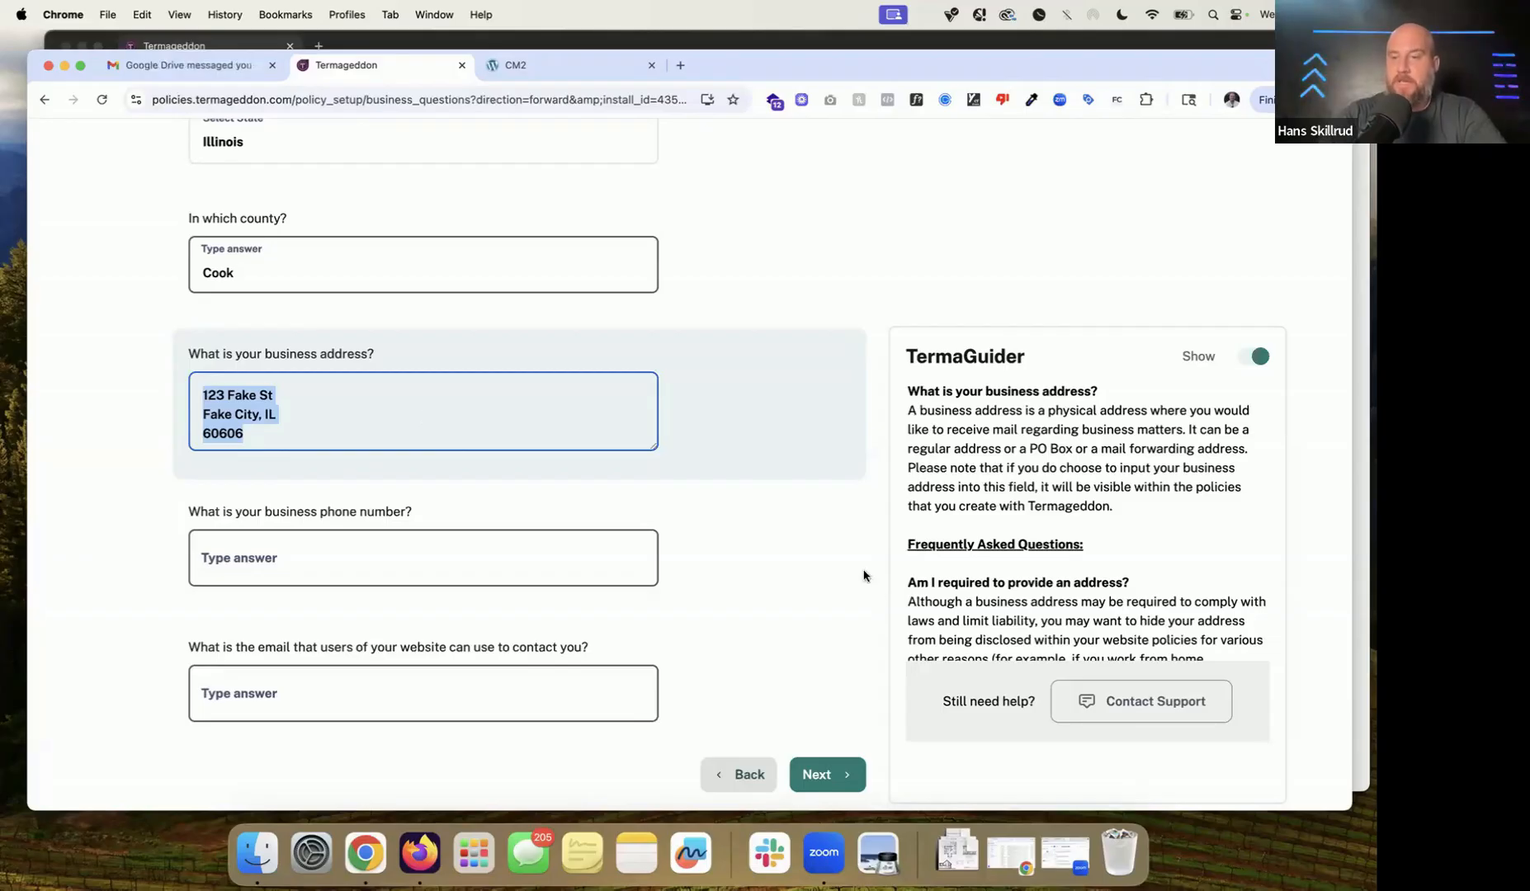
scroll(880, 592, down, 2)
scroll(690, 469, up, 3)
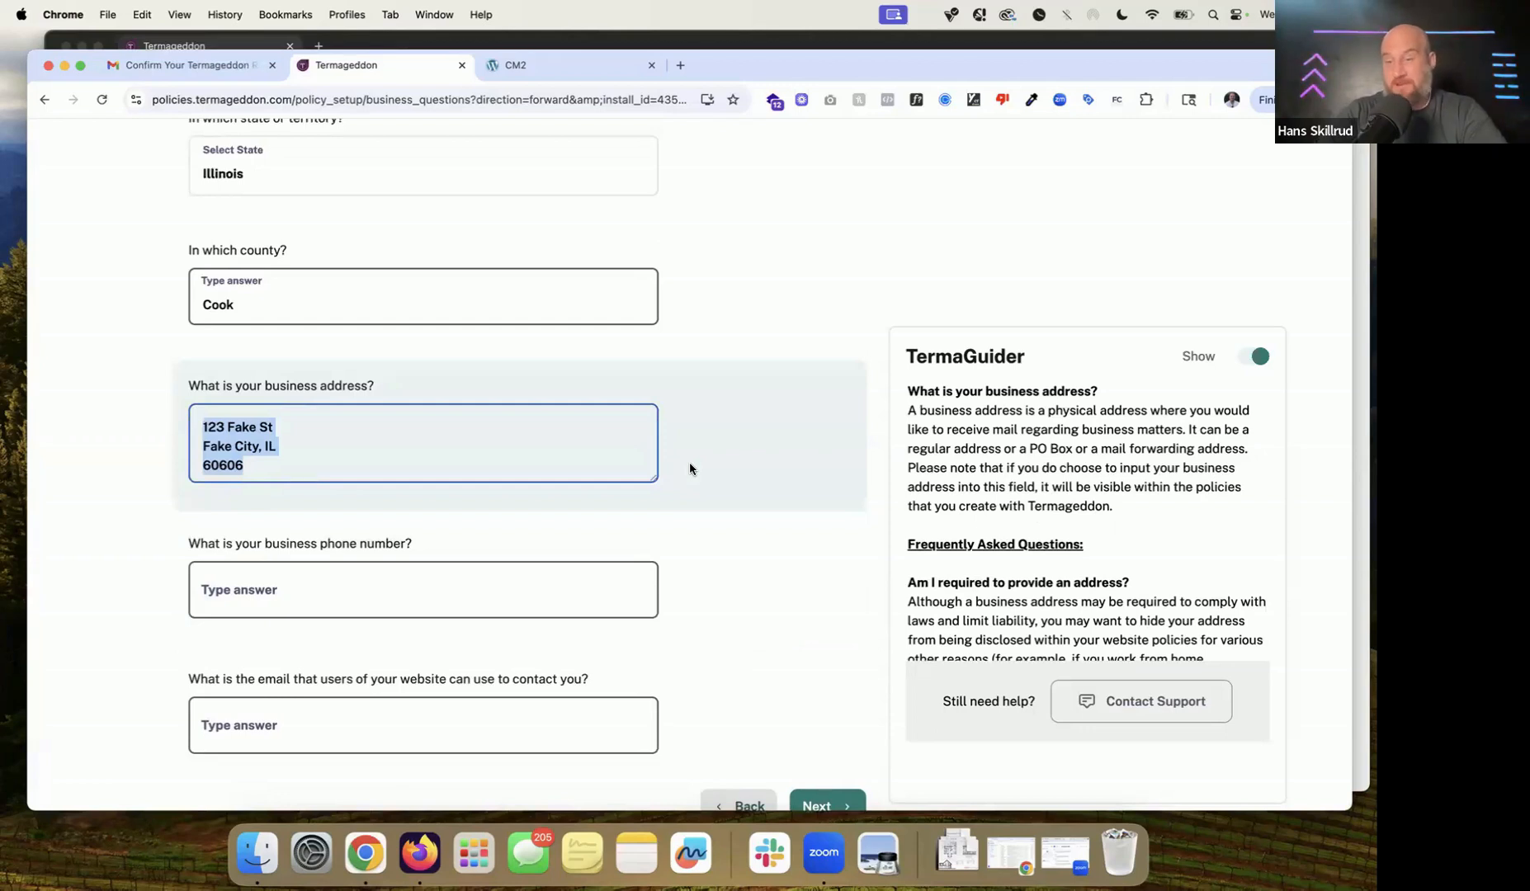
scroll(661, 426, down, 4)
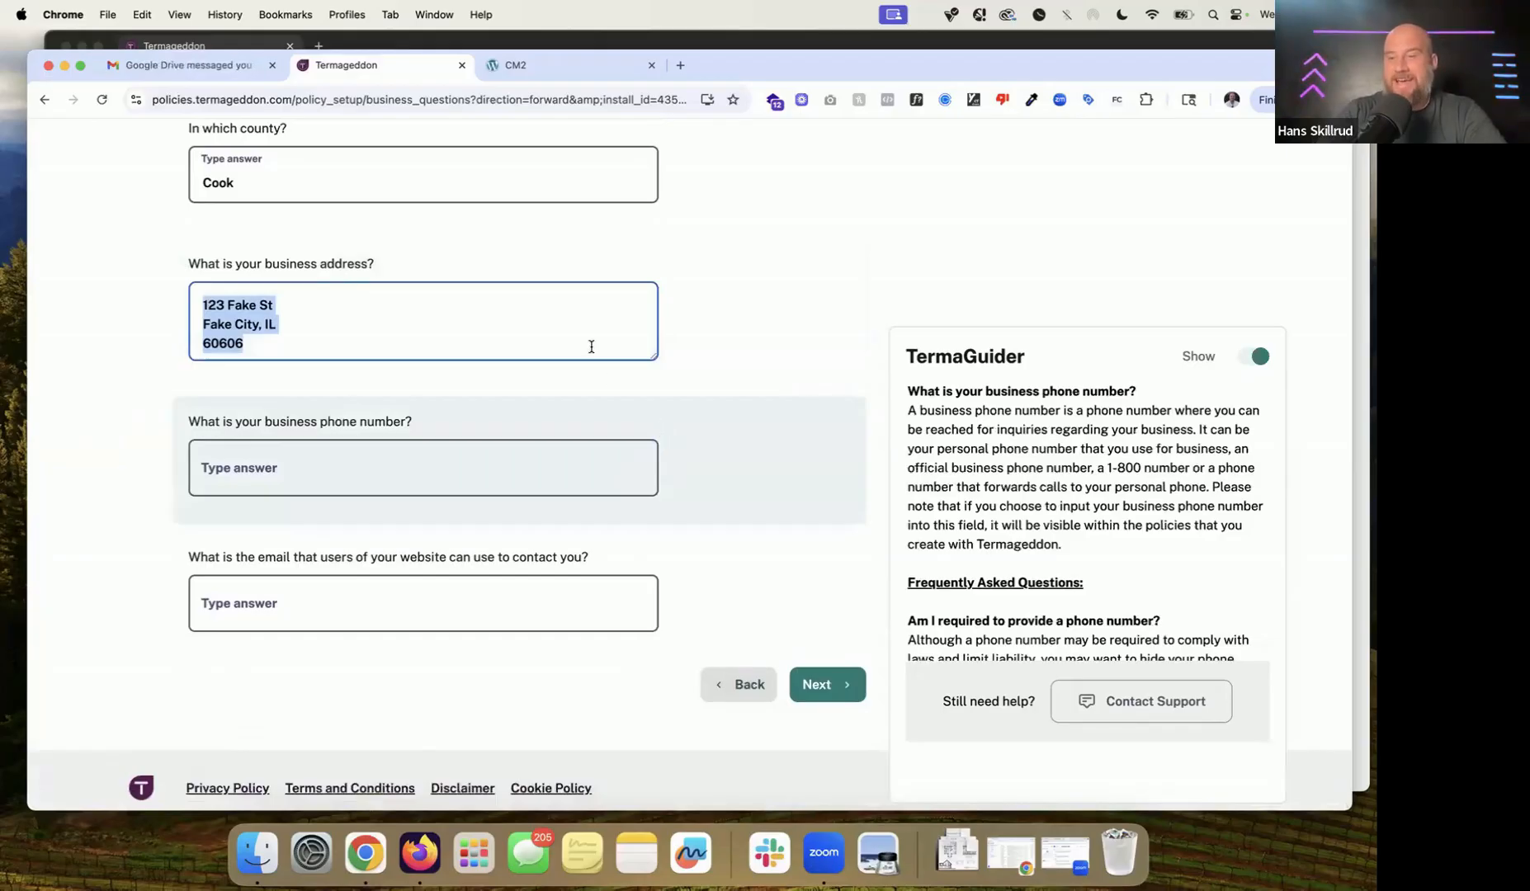
scroll(1057, 500, down, 4)
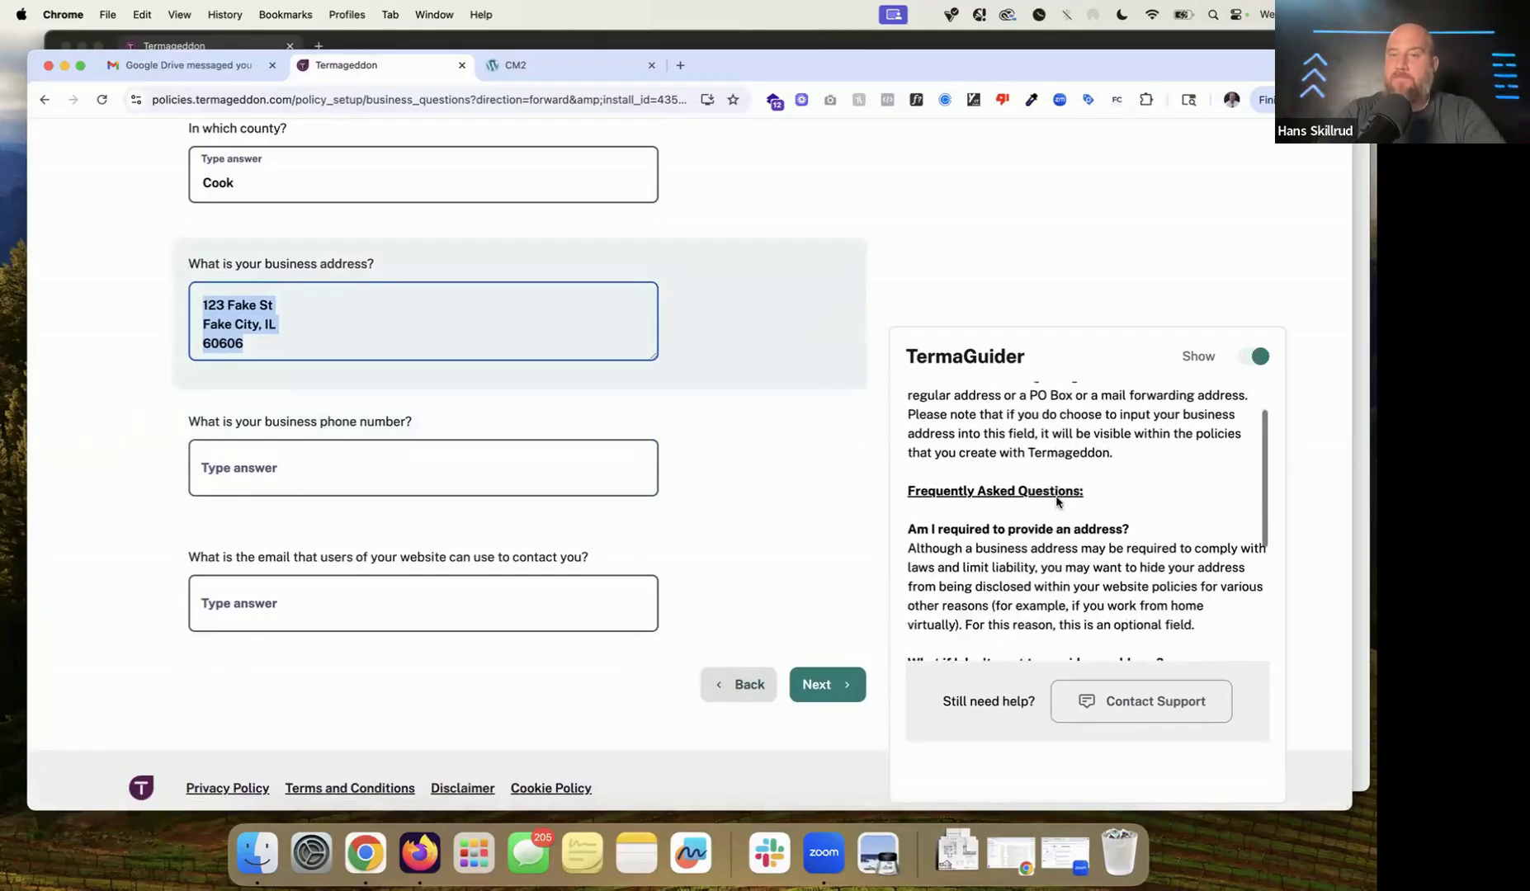
scroll(1057, 498, up, 8)
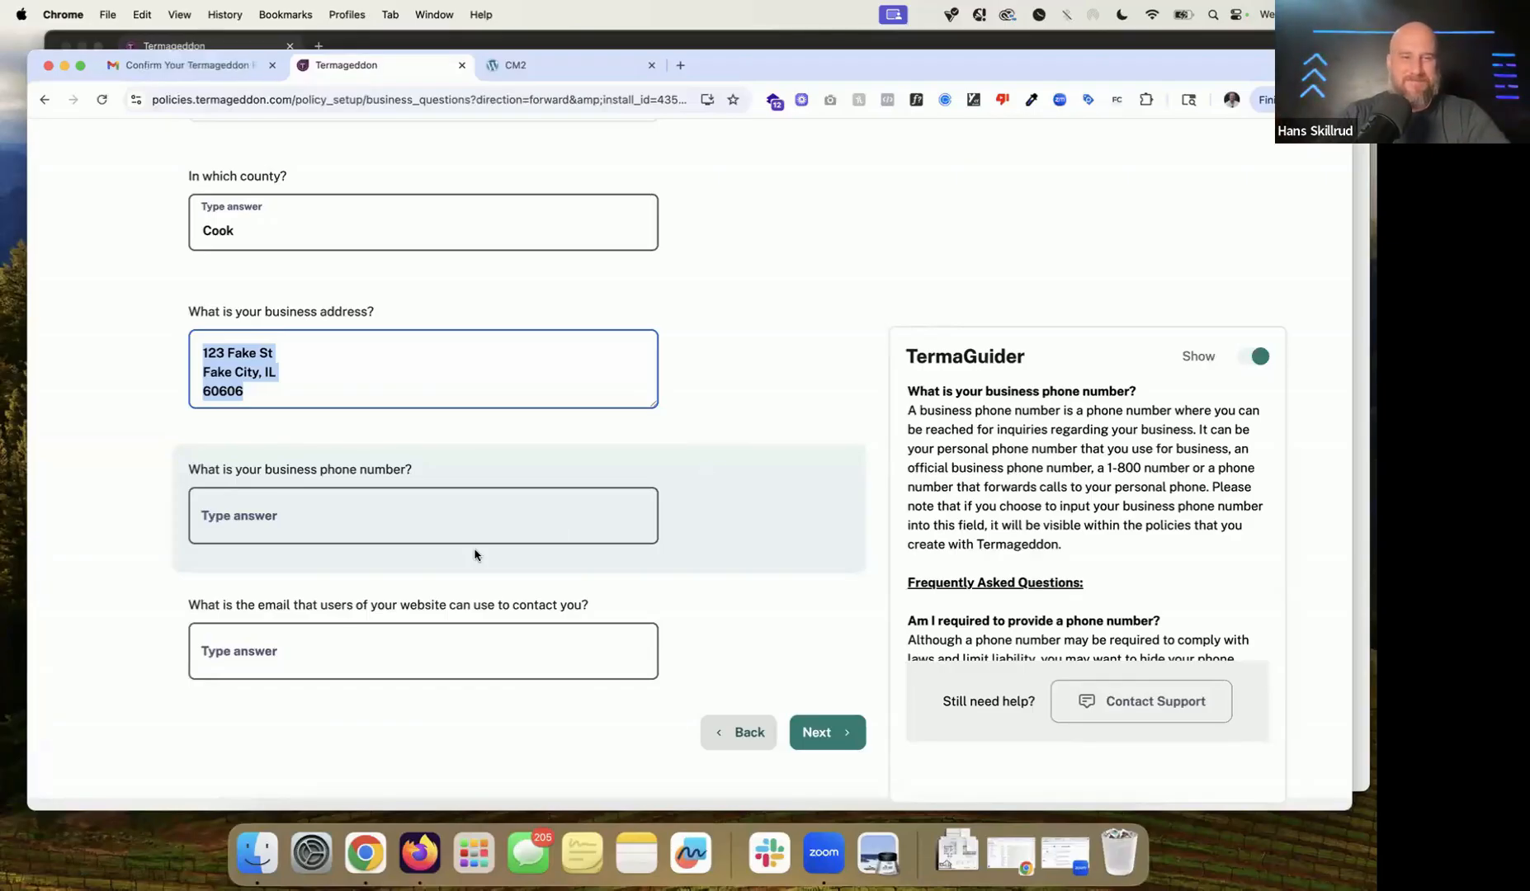
Step: Fill in the business phone number and the contact e-mail address for website users
click(500, 516)
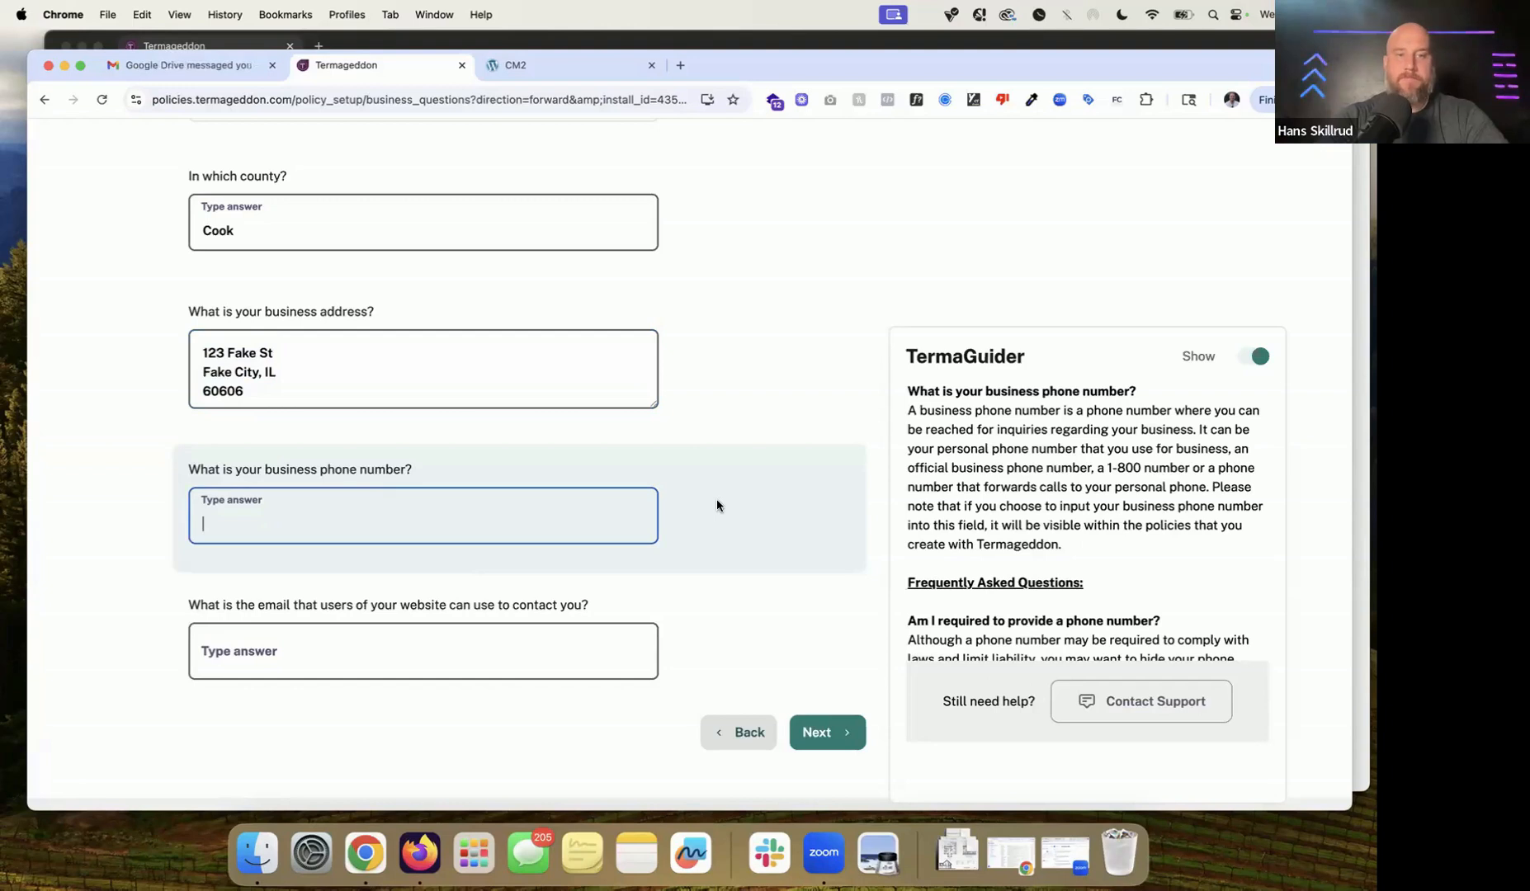
text(303-444-5555)
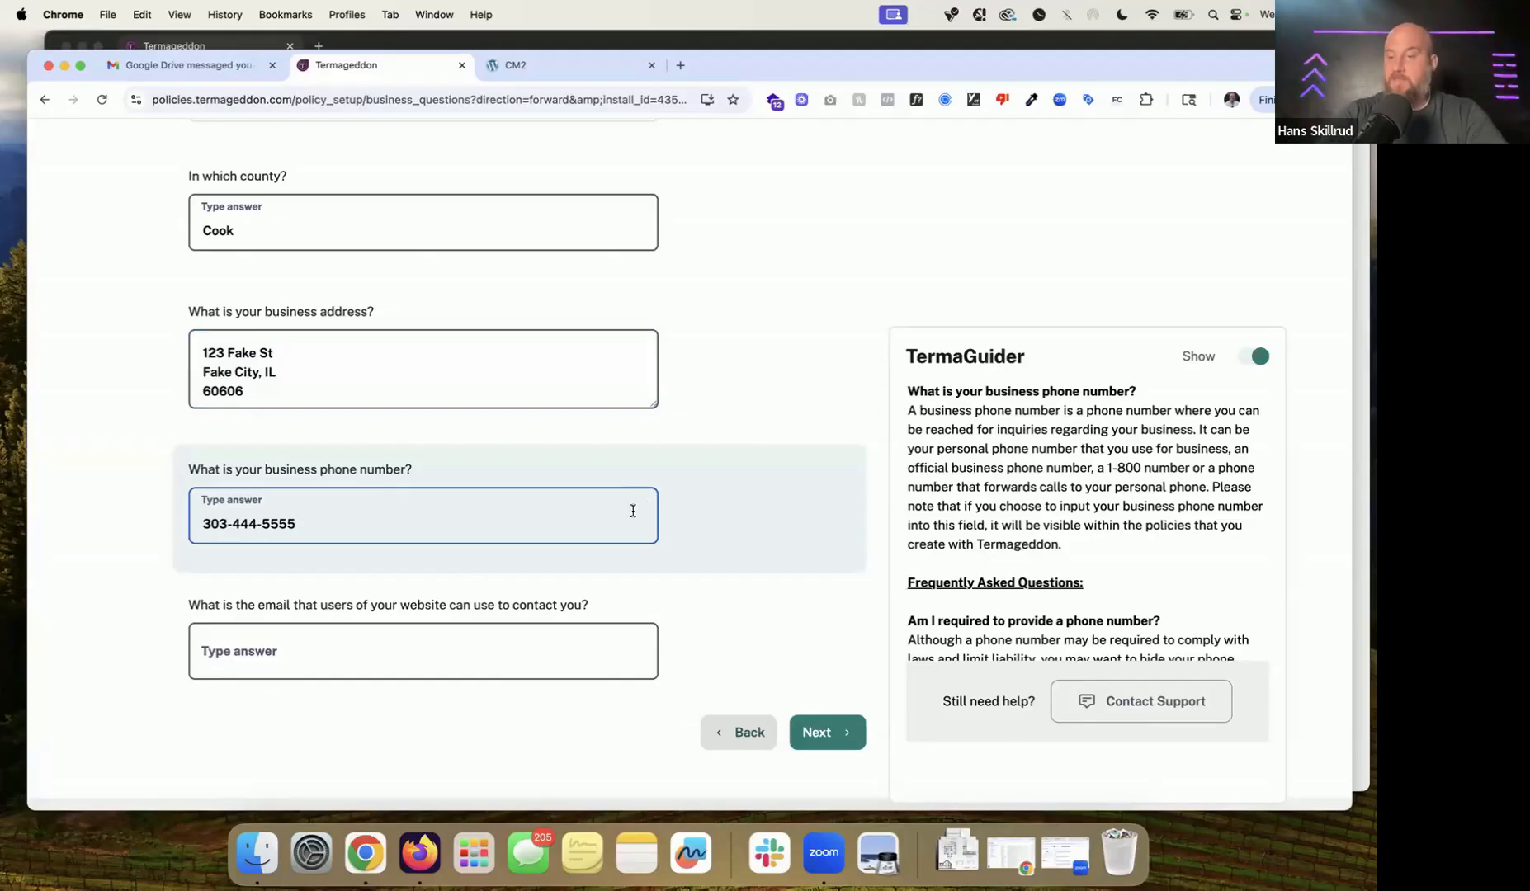
click(409, 665)
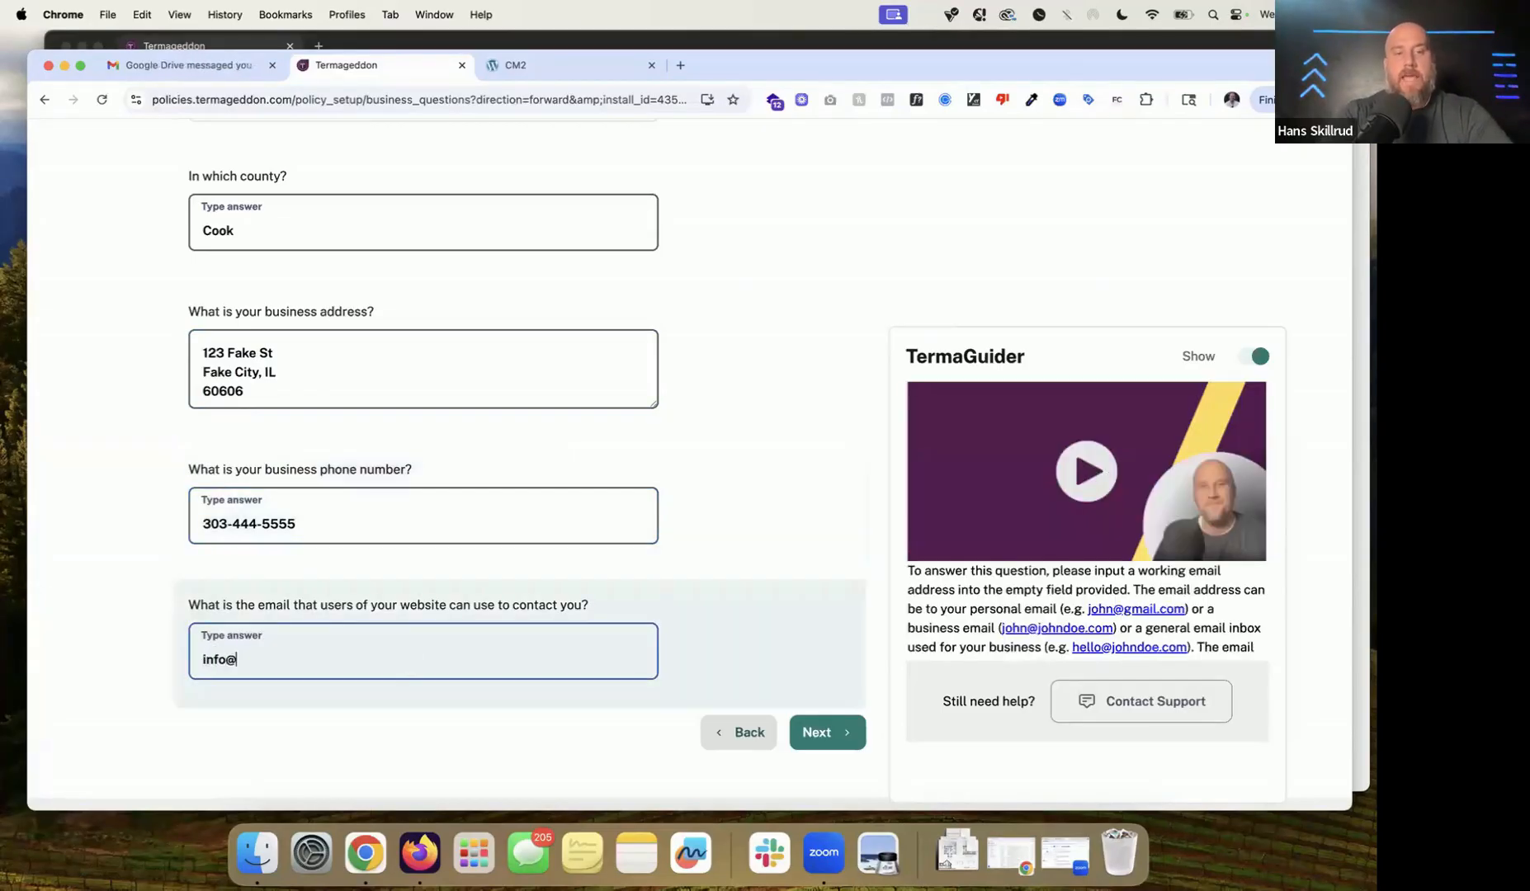
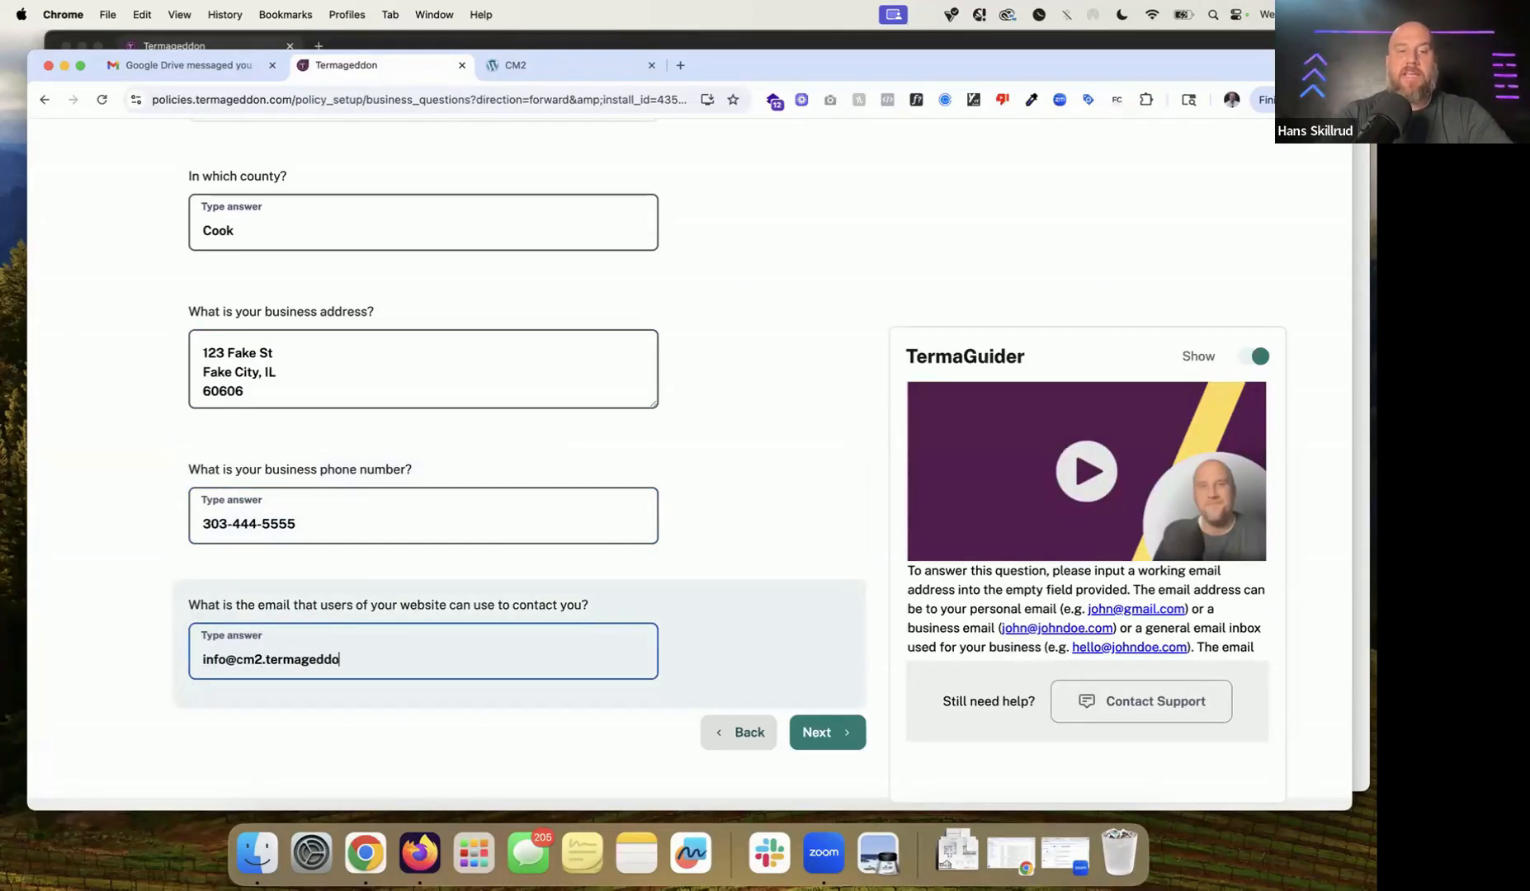
key(alt+shift+Left)
key(alt+shift+Left)
key(alt+shift+Left)
key(alt+shift+Left)
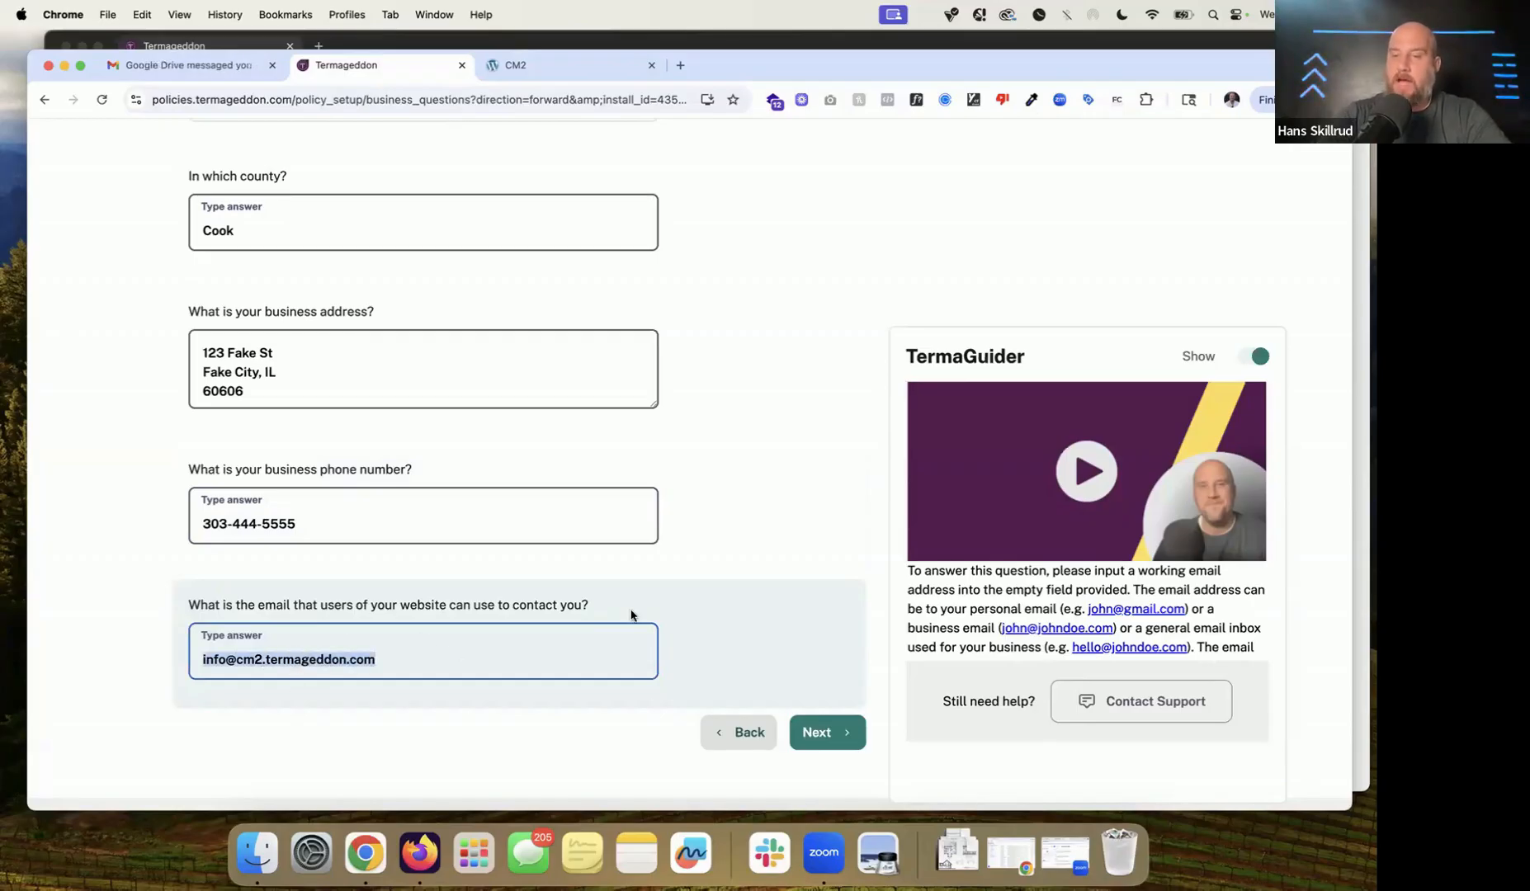
scroll(632, 615, down, 1)
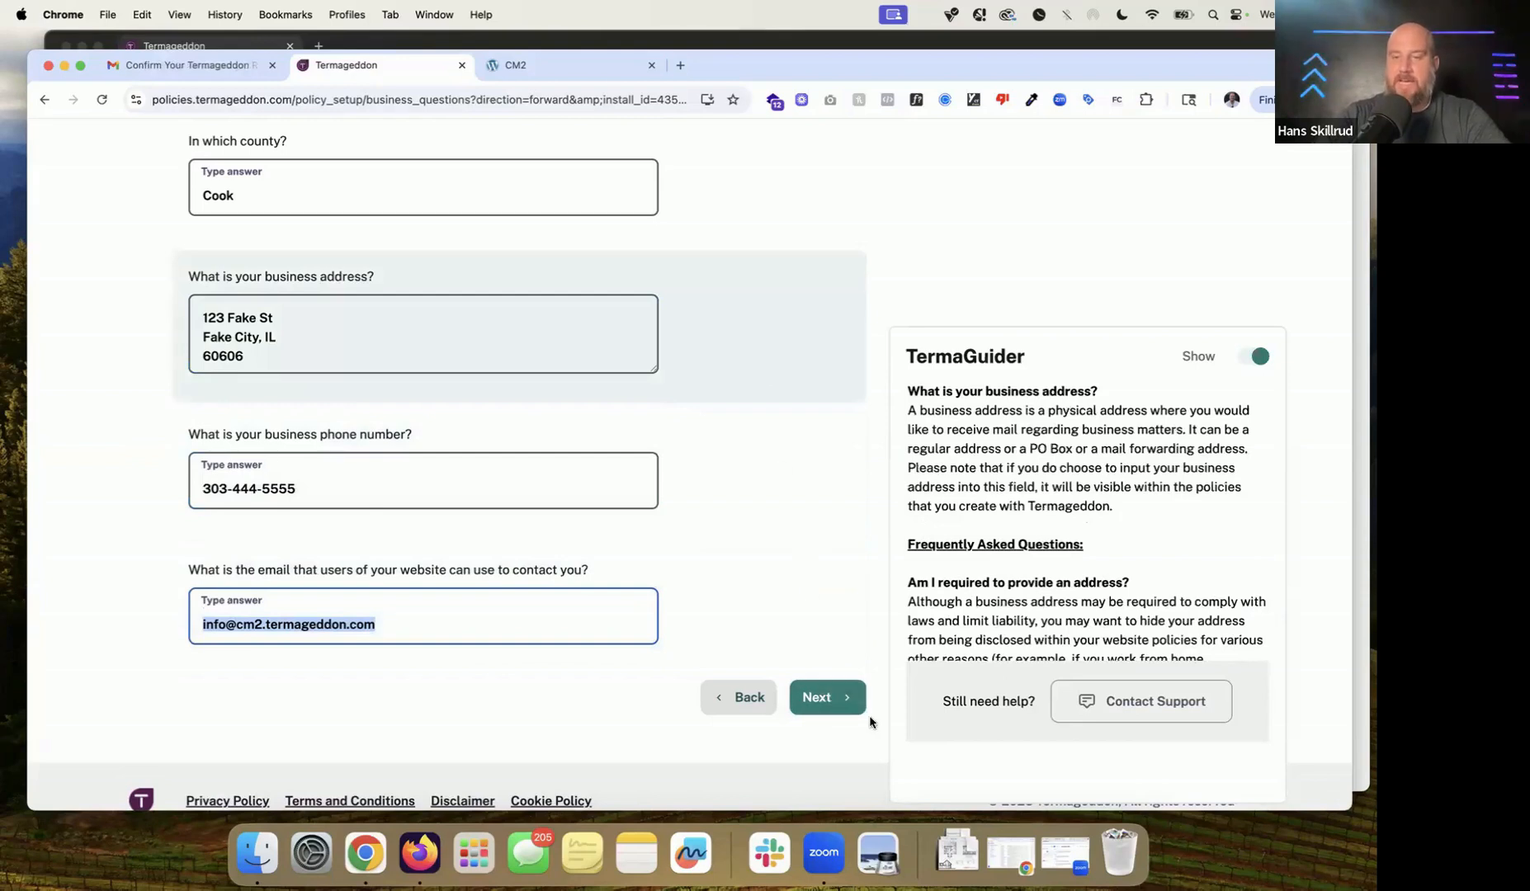
Step: On Privacy Law Identifier, answer Yes to doing business in U.S. states and select all states
click(834, 703)
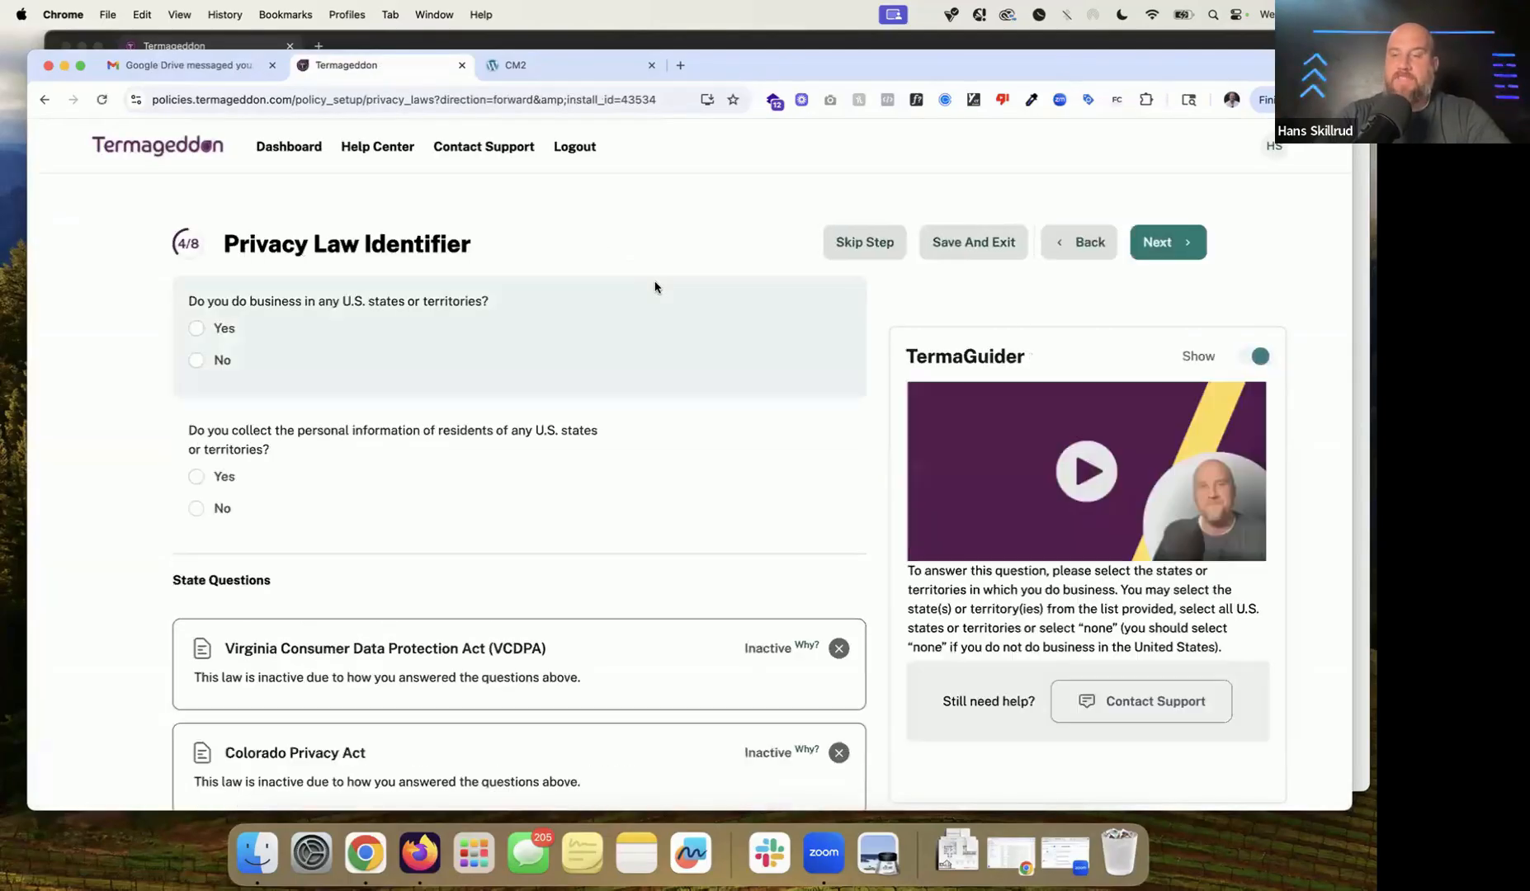
scroll(655, 287, down, 2)
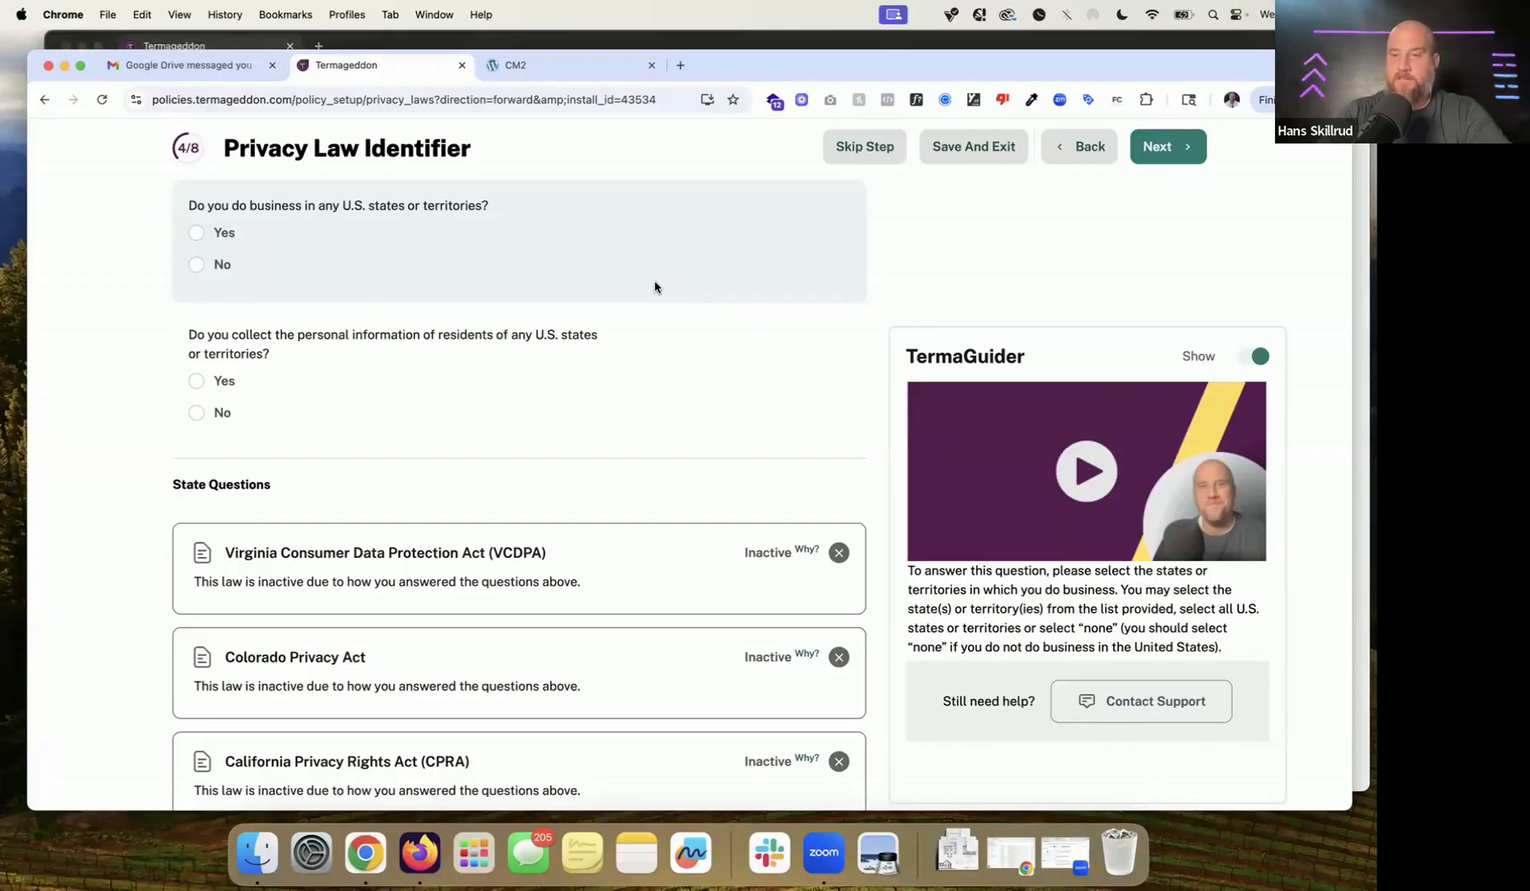
click(222, 236)
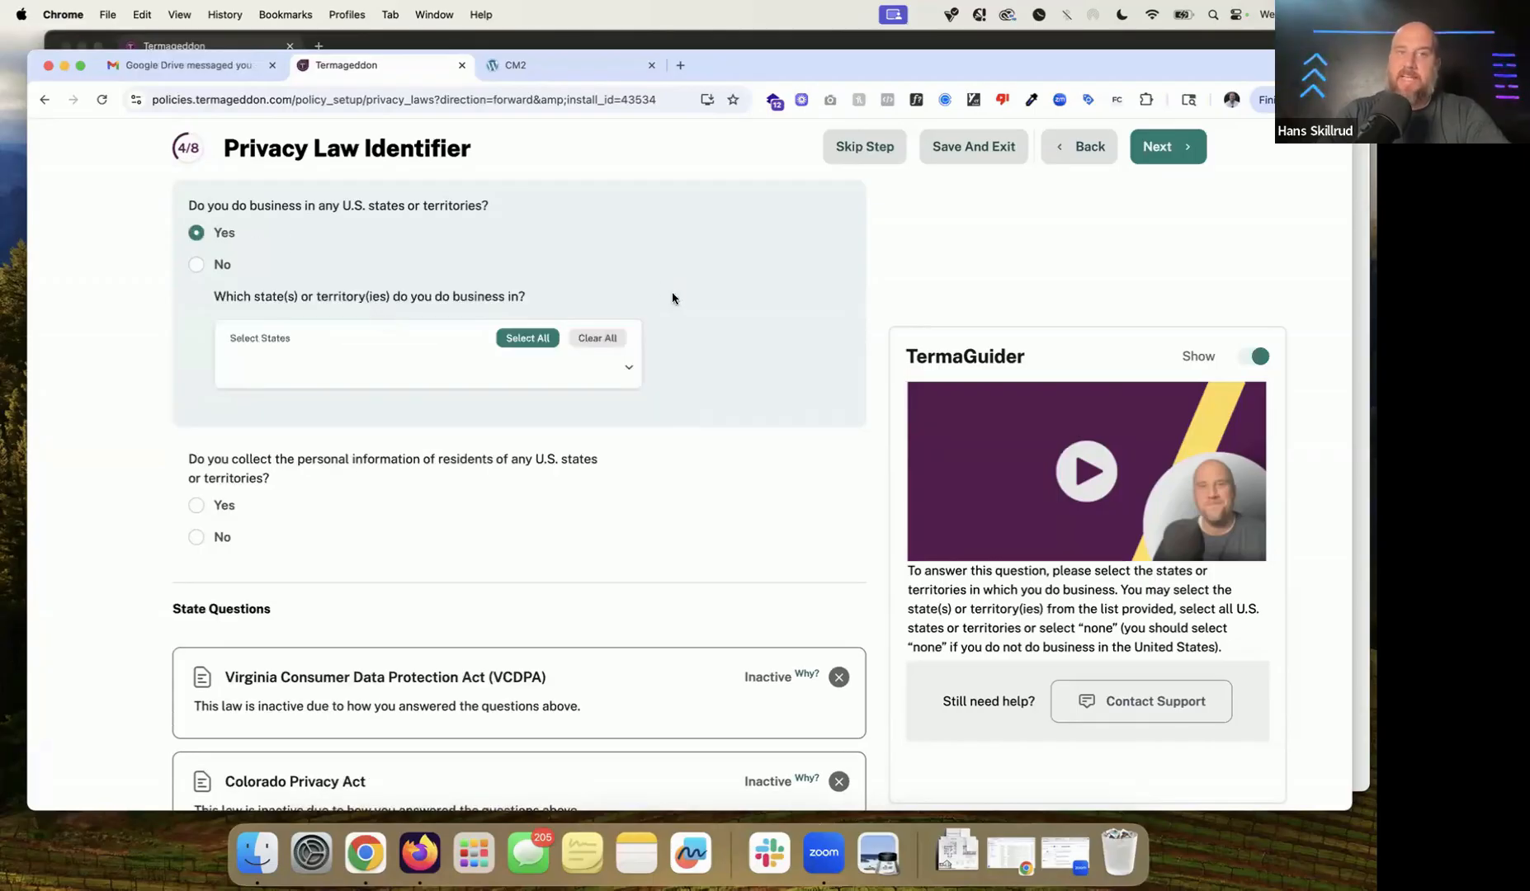
click(523, 339)
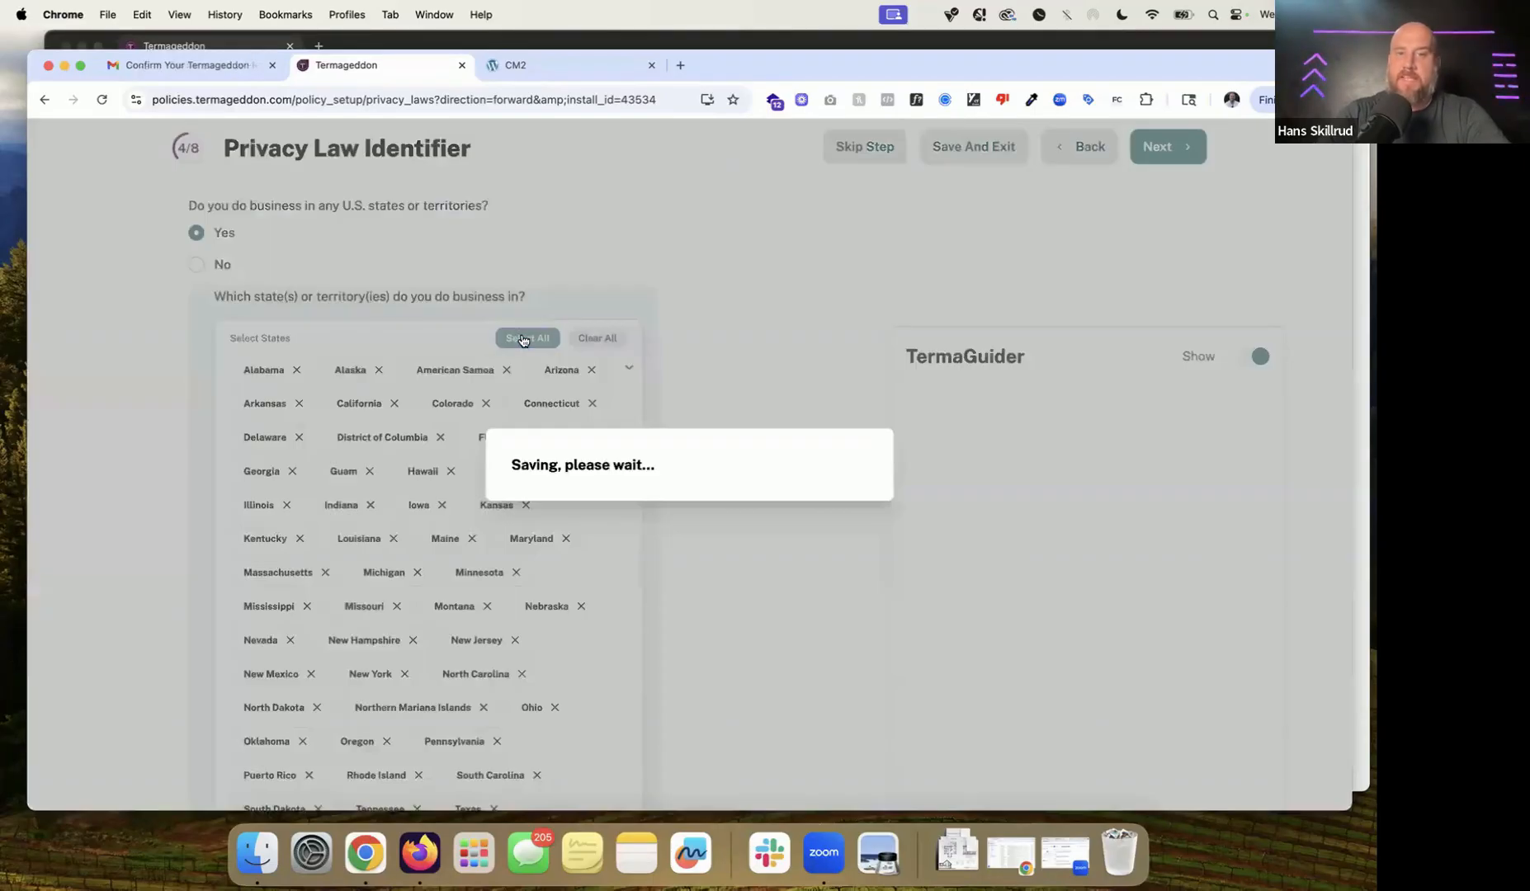
scroll(522, 339, down, 2)
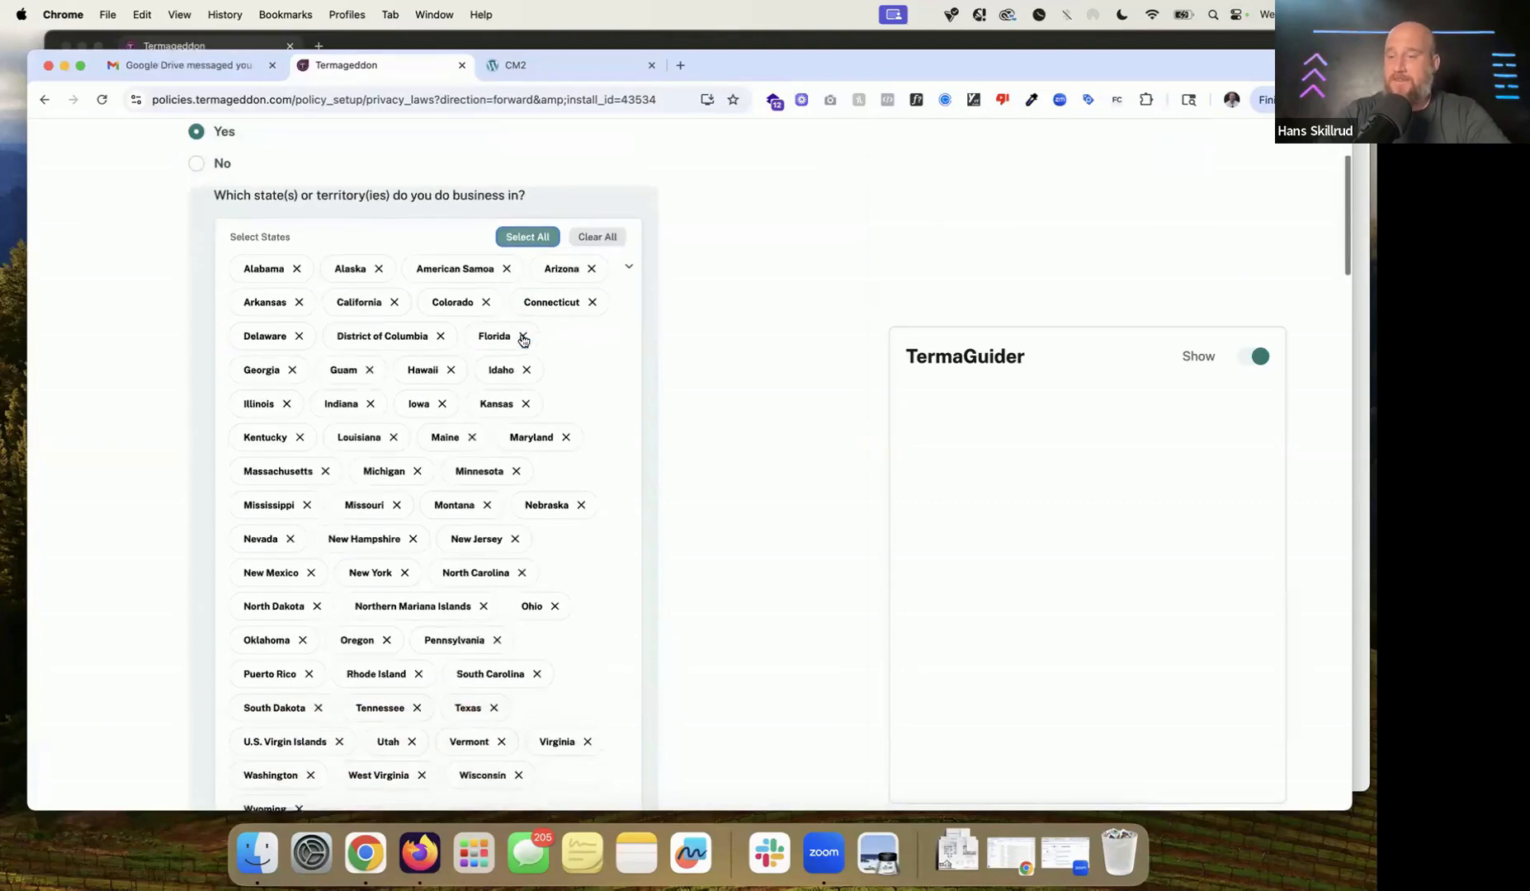
scroll(522, 339, down, 2)
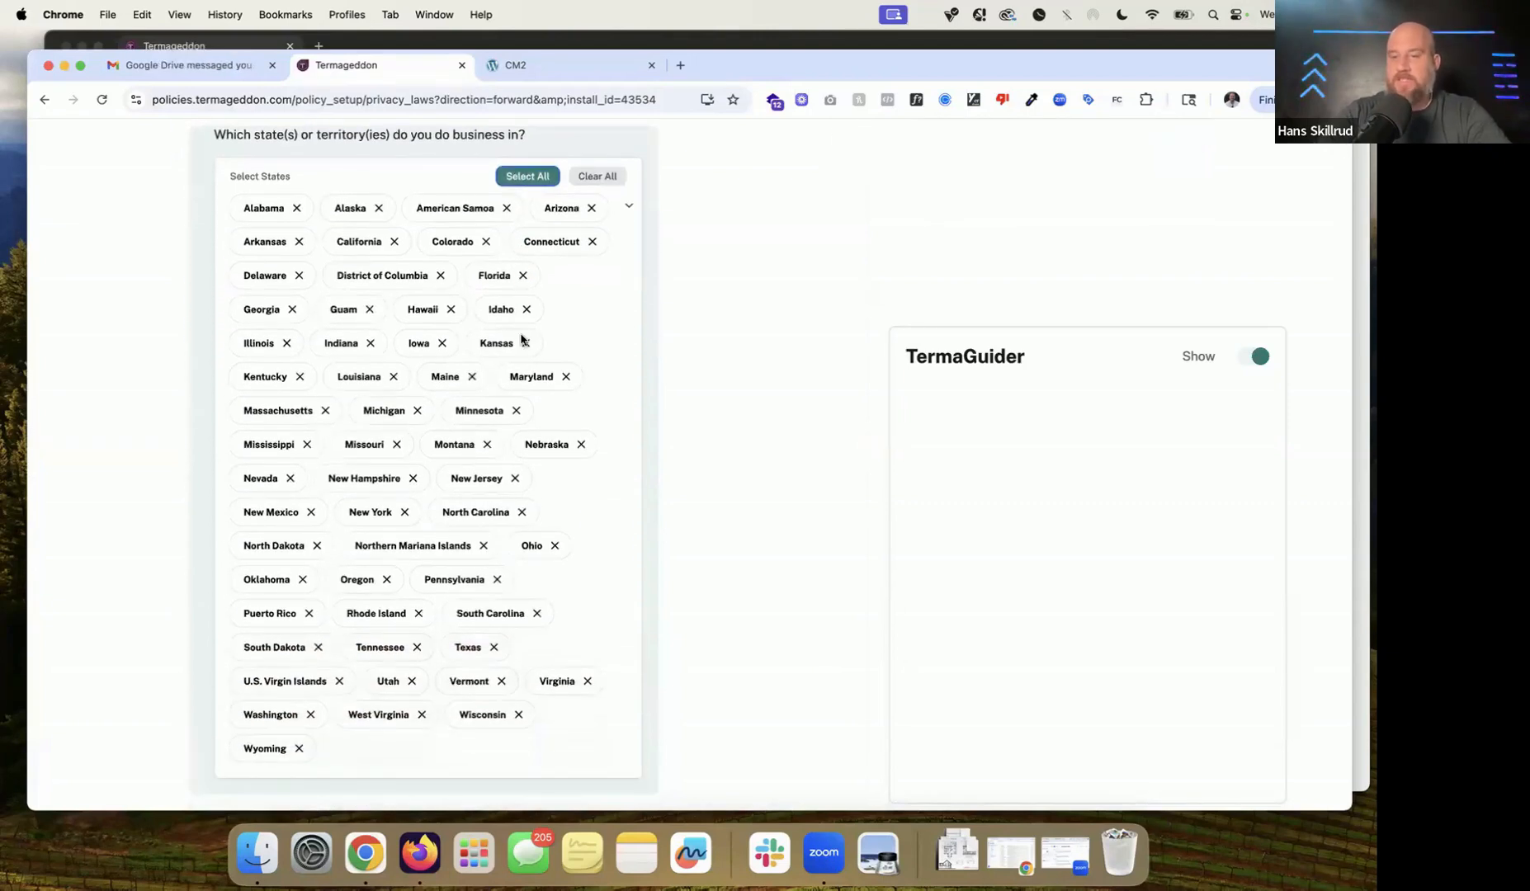
drag(444, 690, 496, 690)
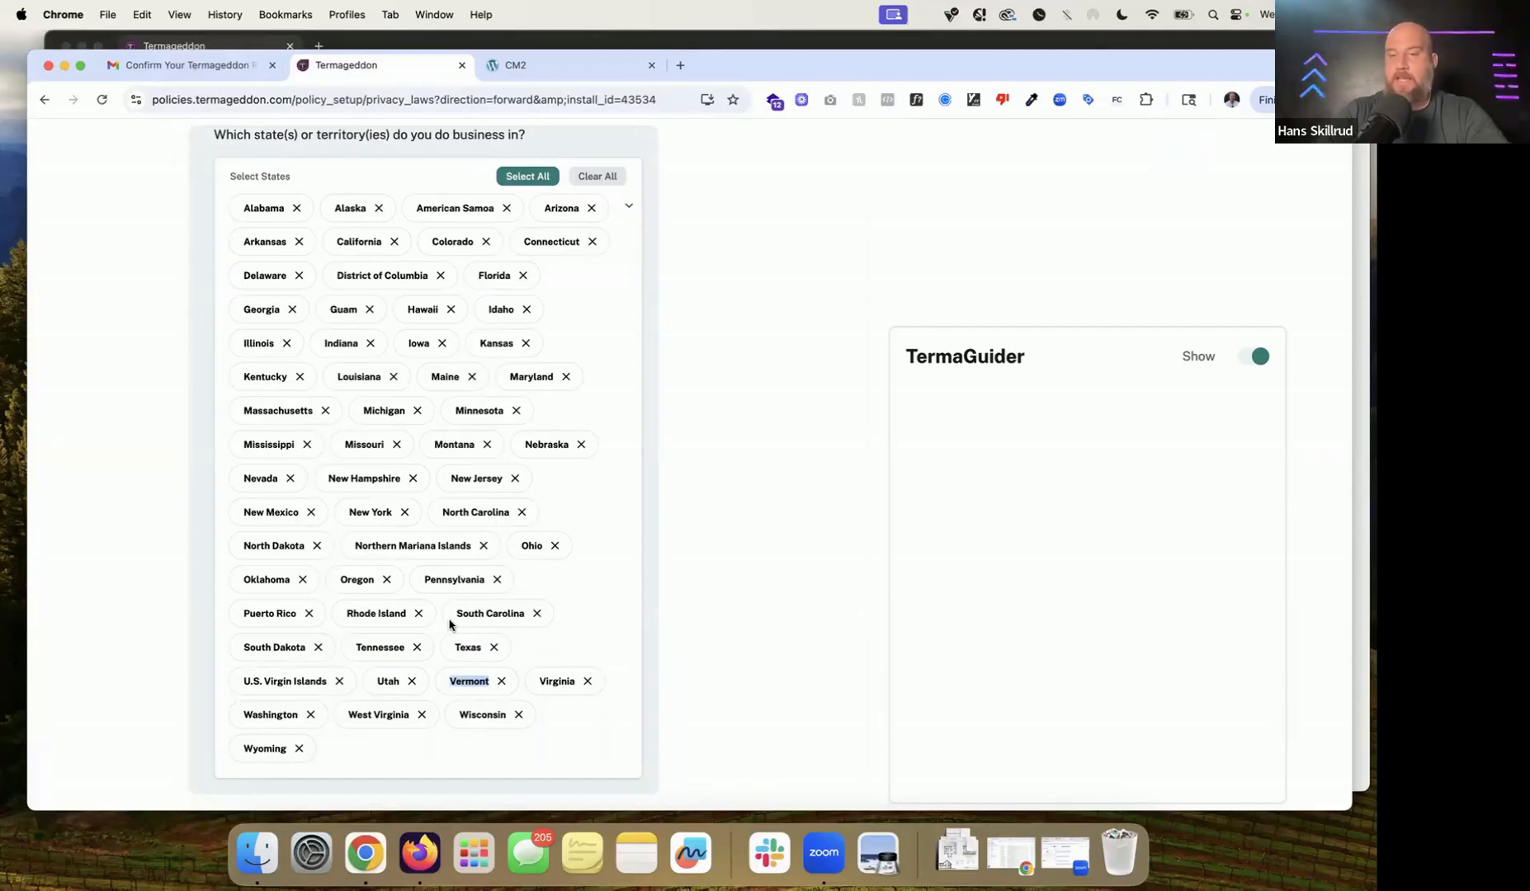
scroll(450, 625, up, 2)
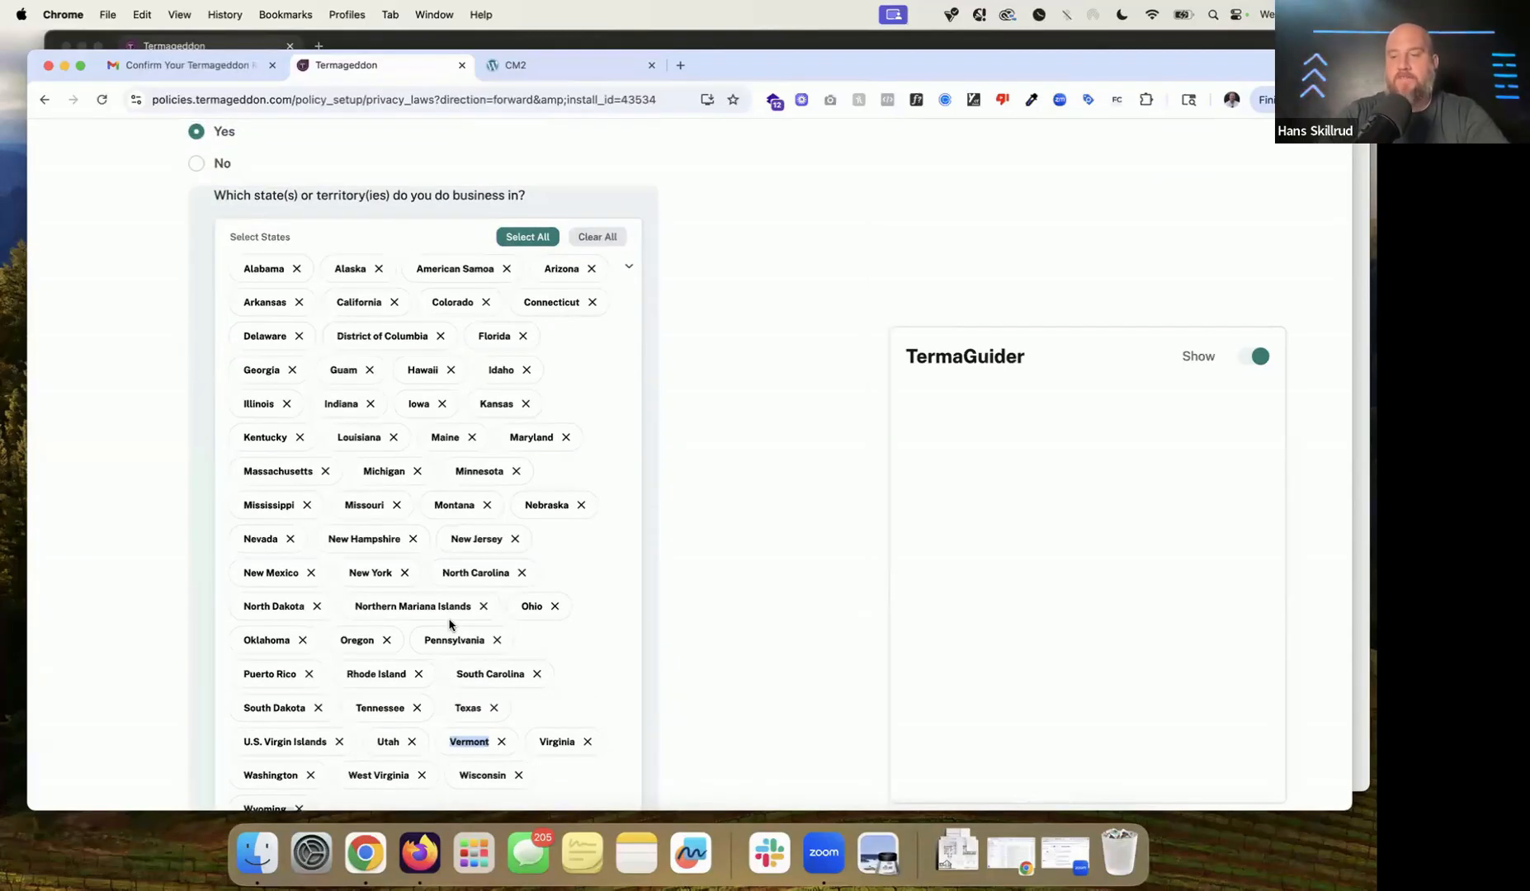
scroll(450, 625, down, 2)
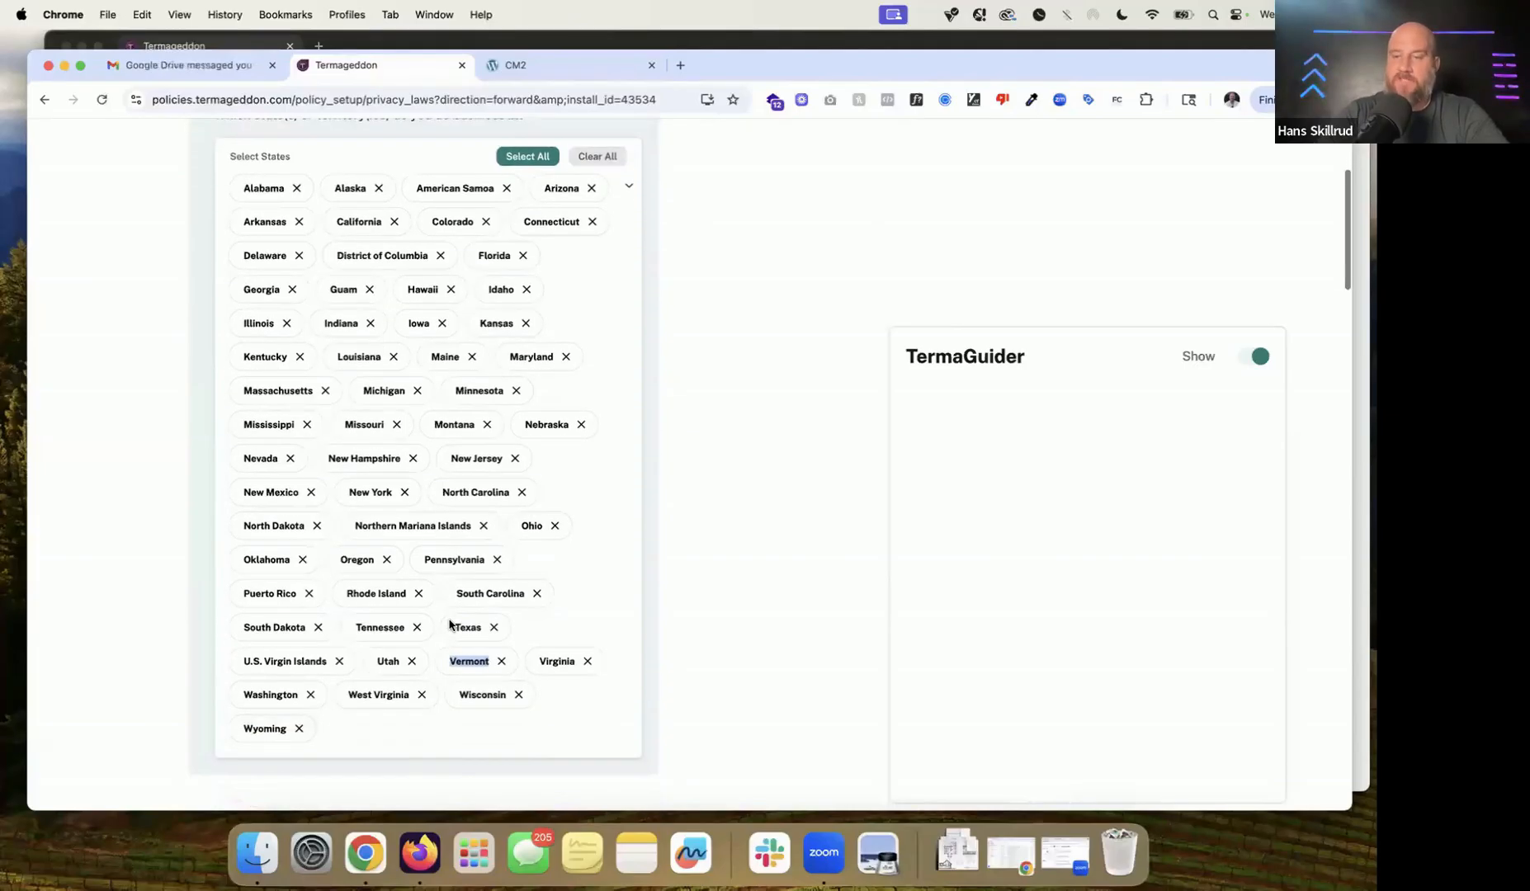
scroll(450, 625, down, 8)
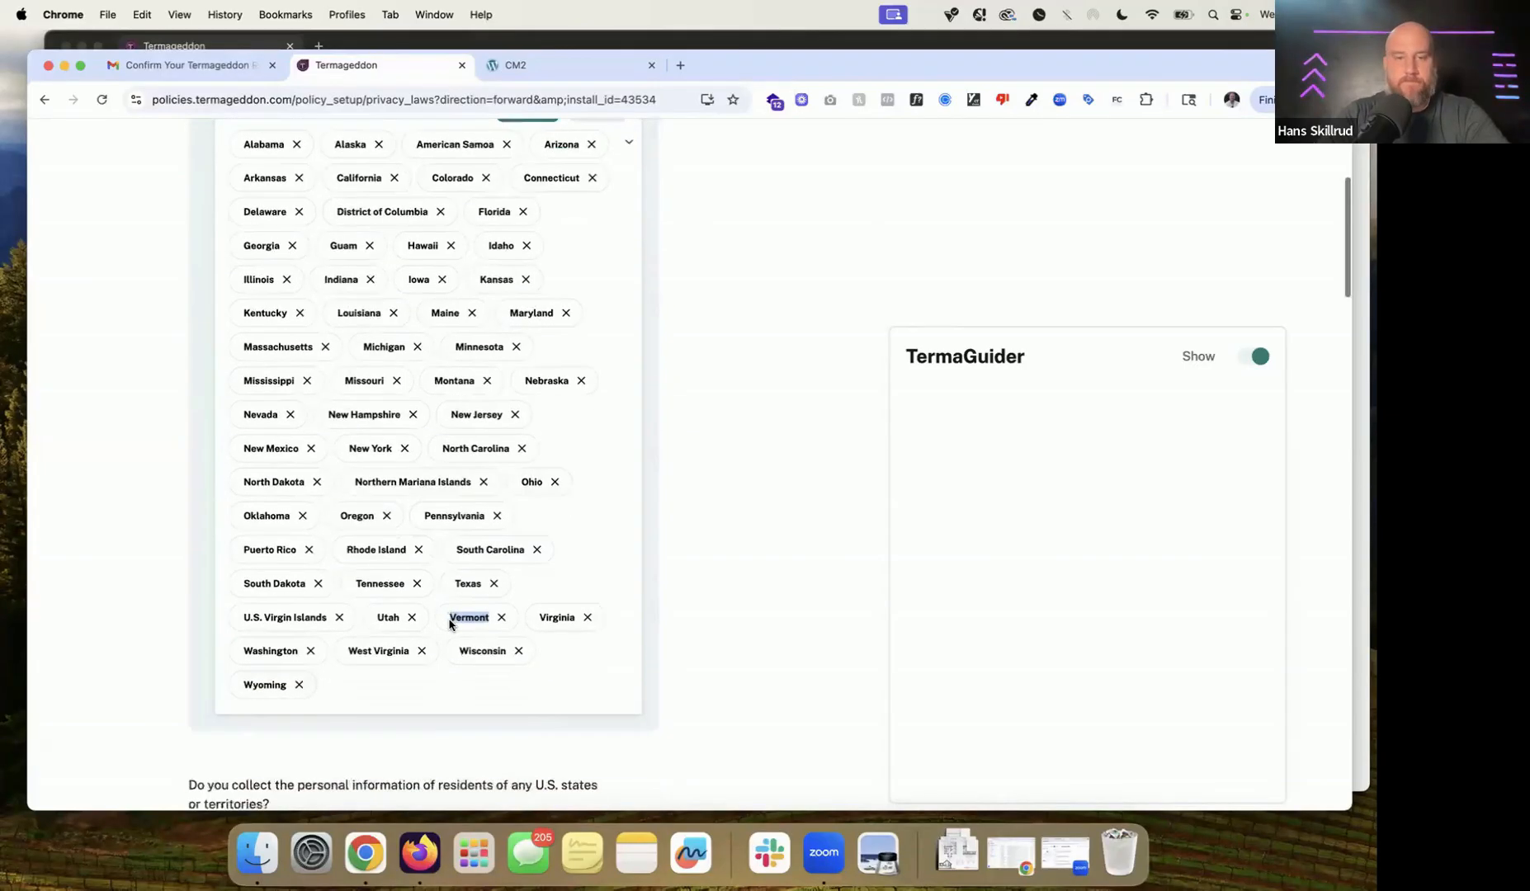
Step: Answer Yes to collecting residents' personal information and select every state for it
drag(192, 522, 337, 532)
click(235, 564)
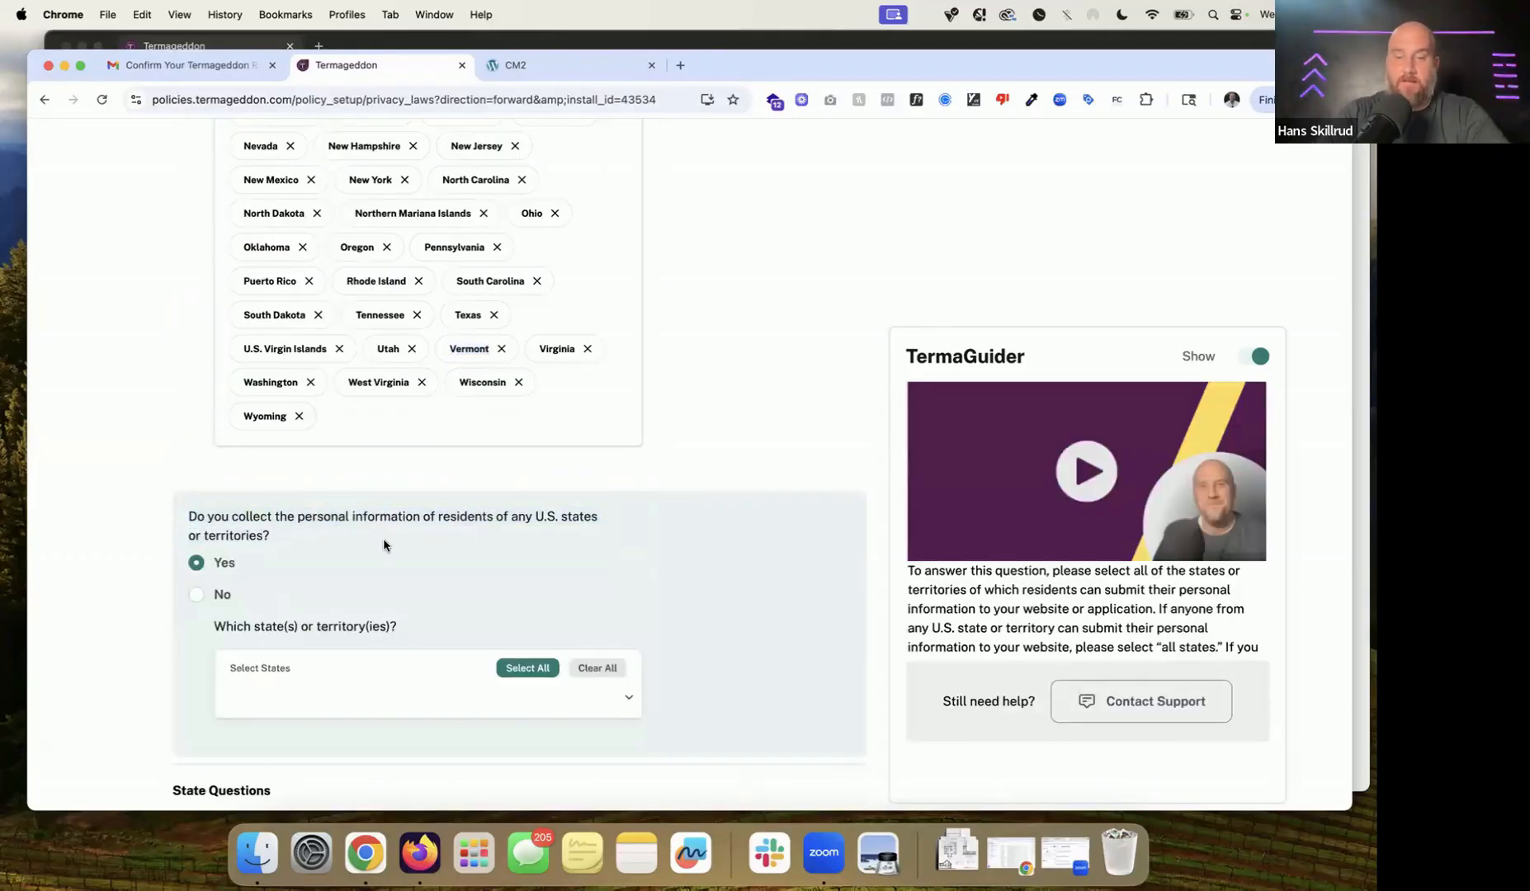
scroll(384, 546, down, 3)
click(545, 566)
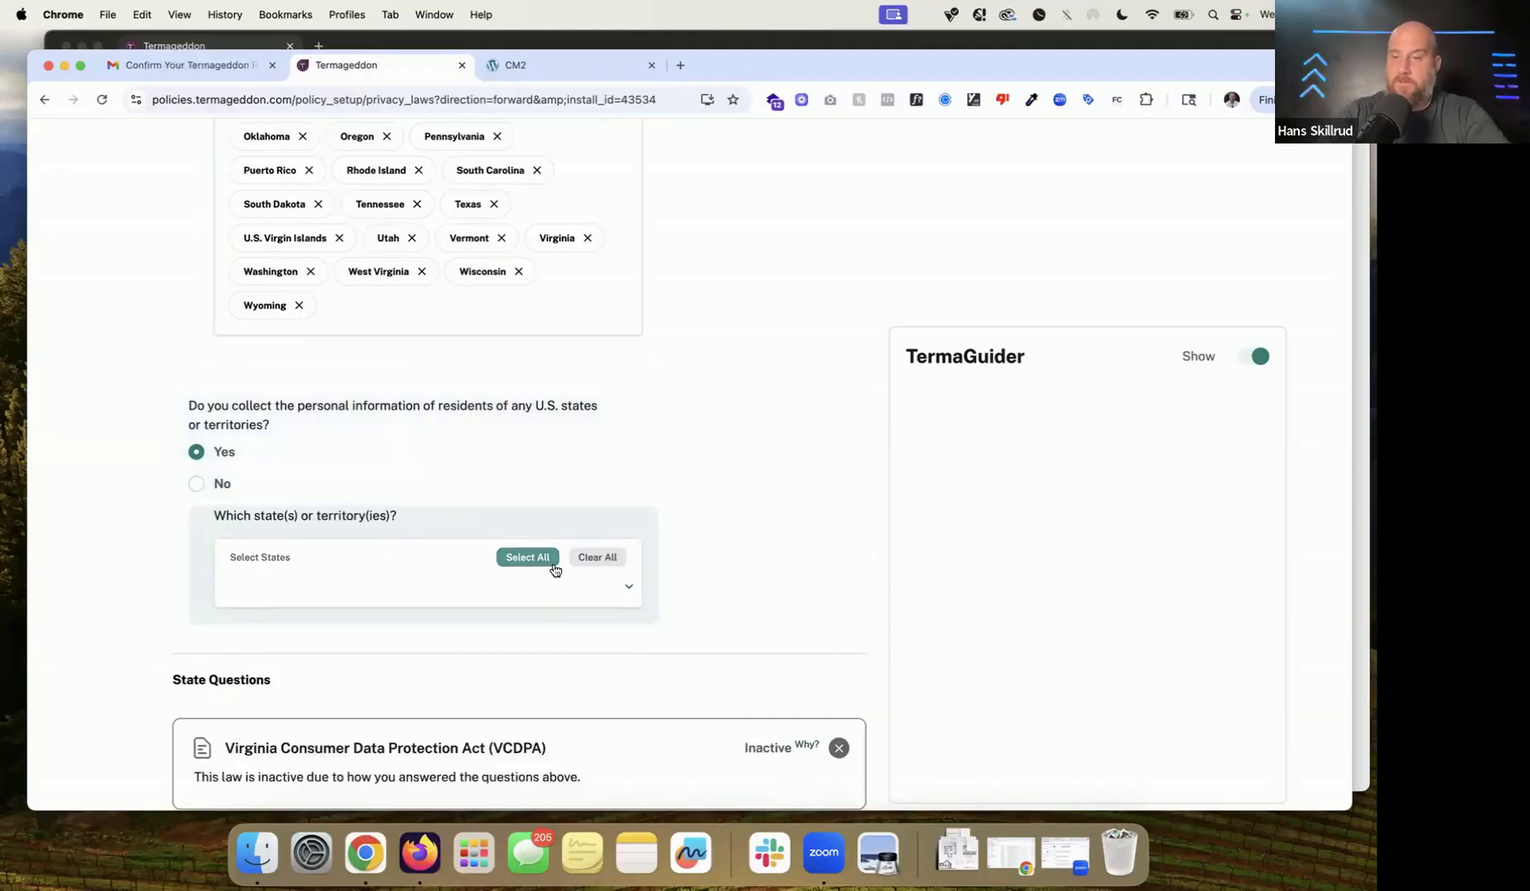
drag(295, 411, 417, 417)
click(473, 419)
click(532, 554)
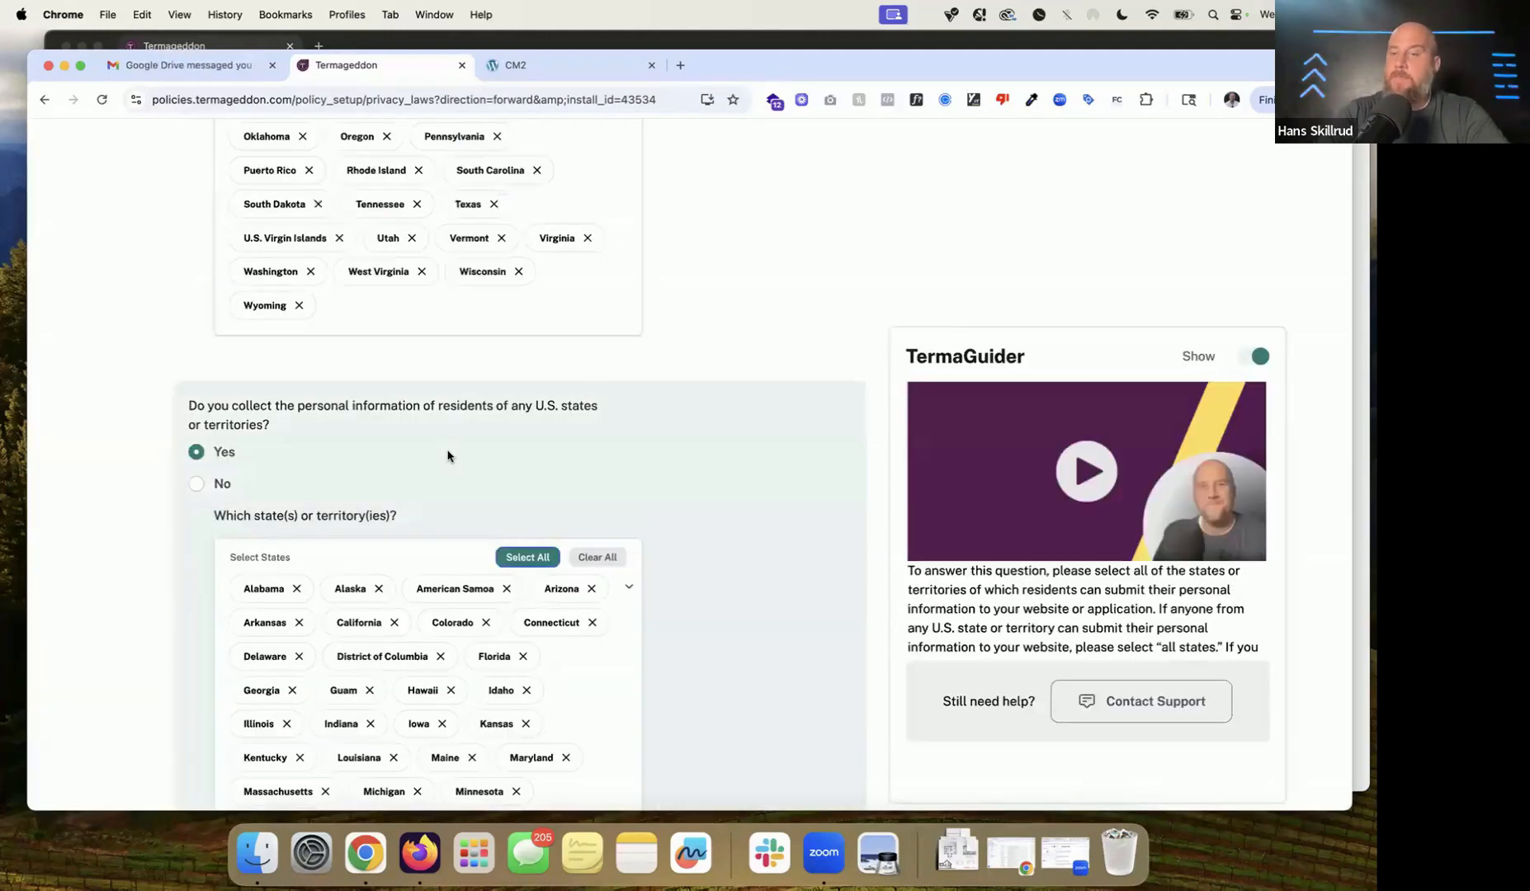
scroll(460, 451, down, 3)
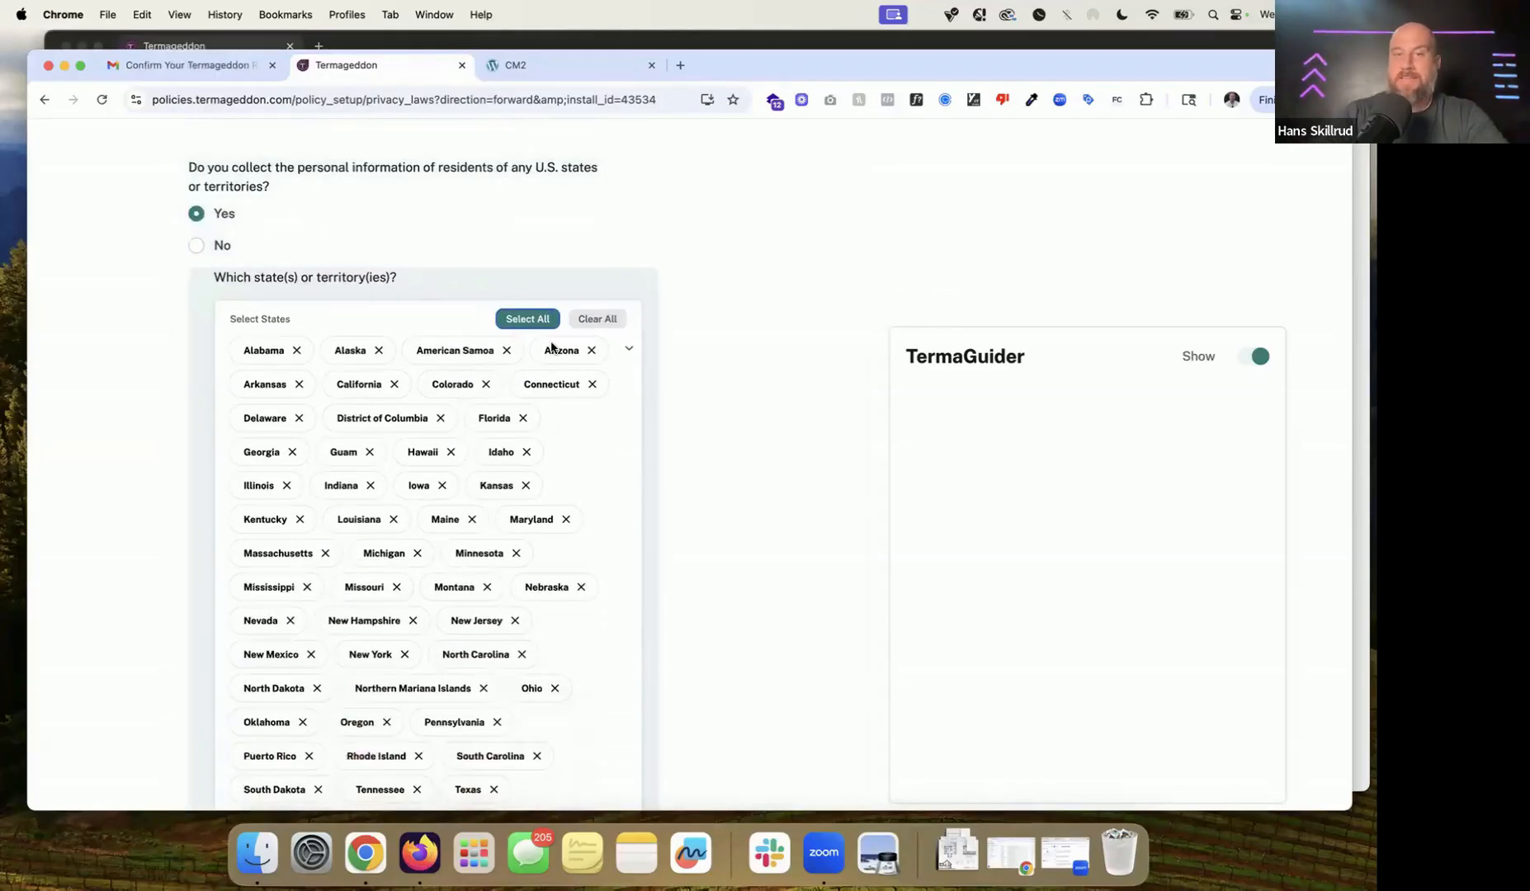
scroll(551, 347, down, 2)
scroll(551, 347, down, 1)
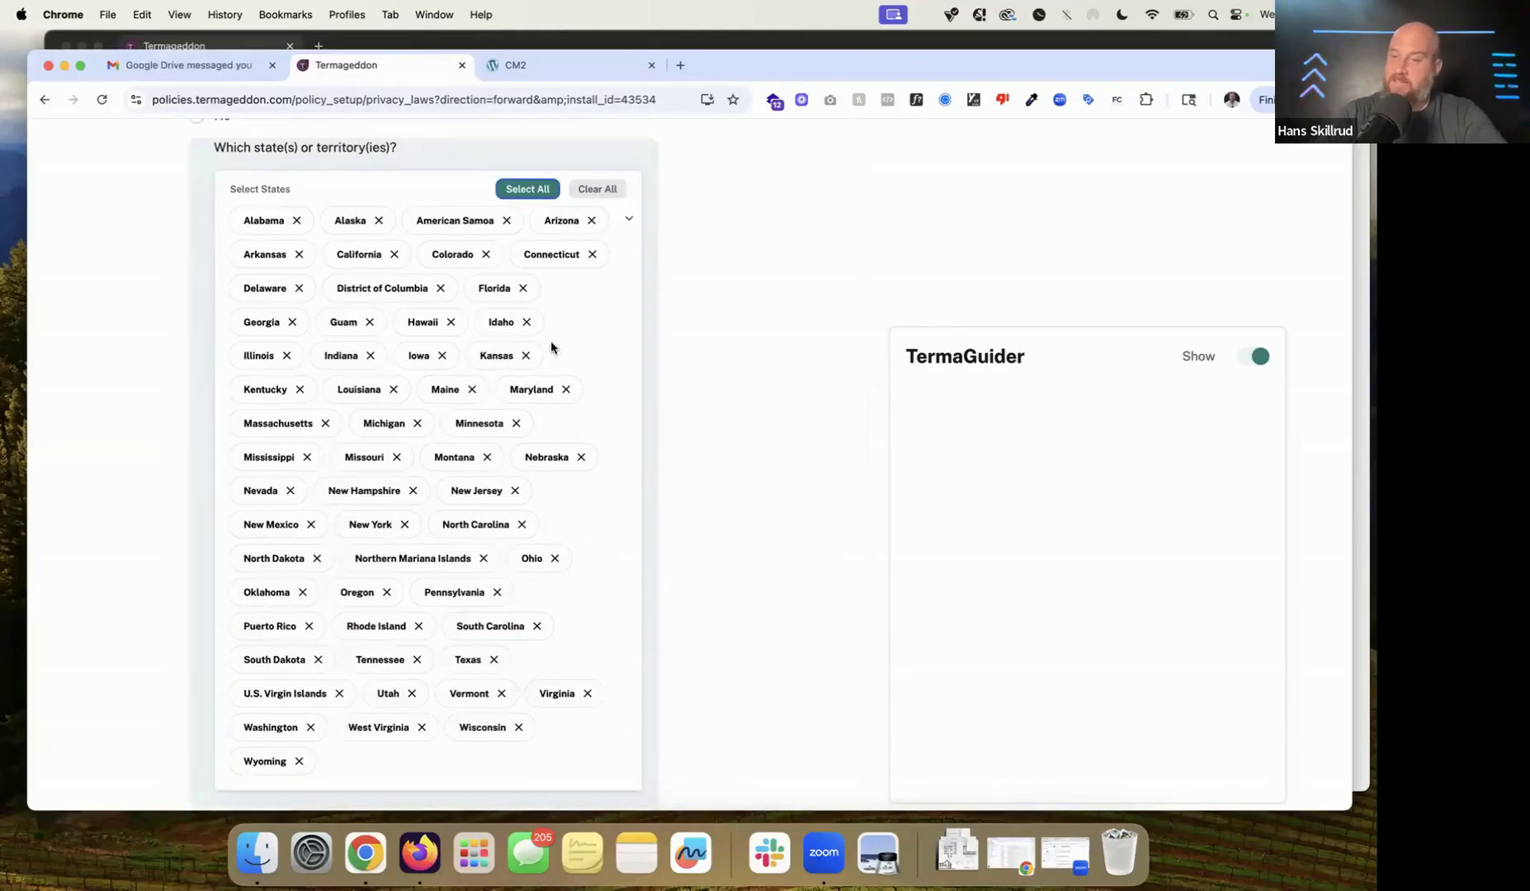
scroll(551, 347, down, 2)
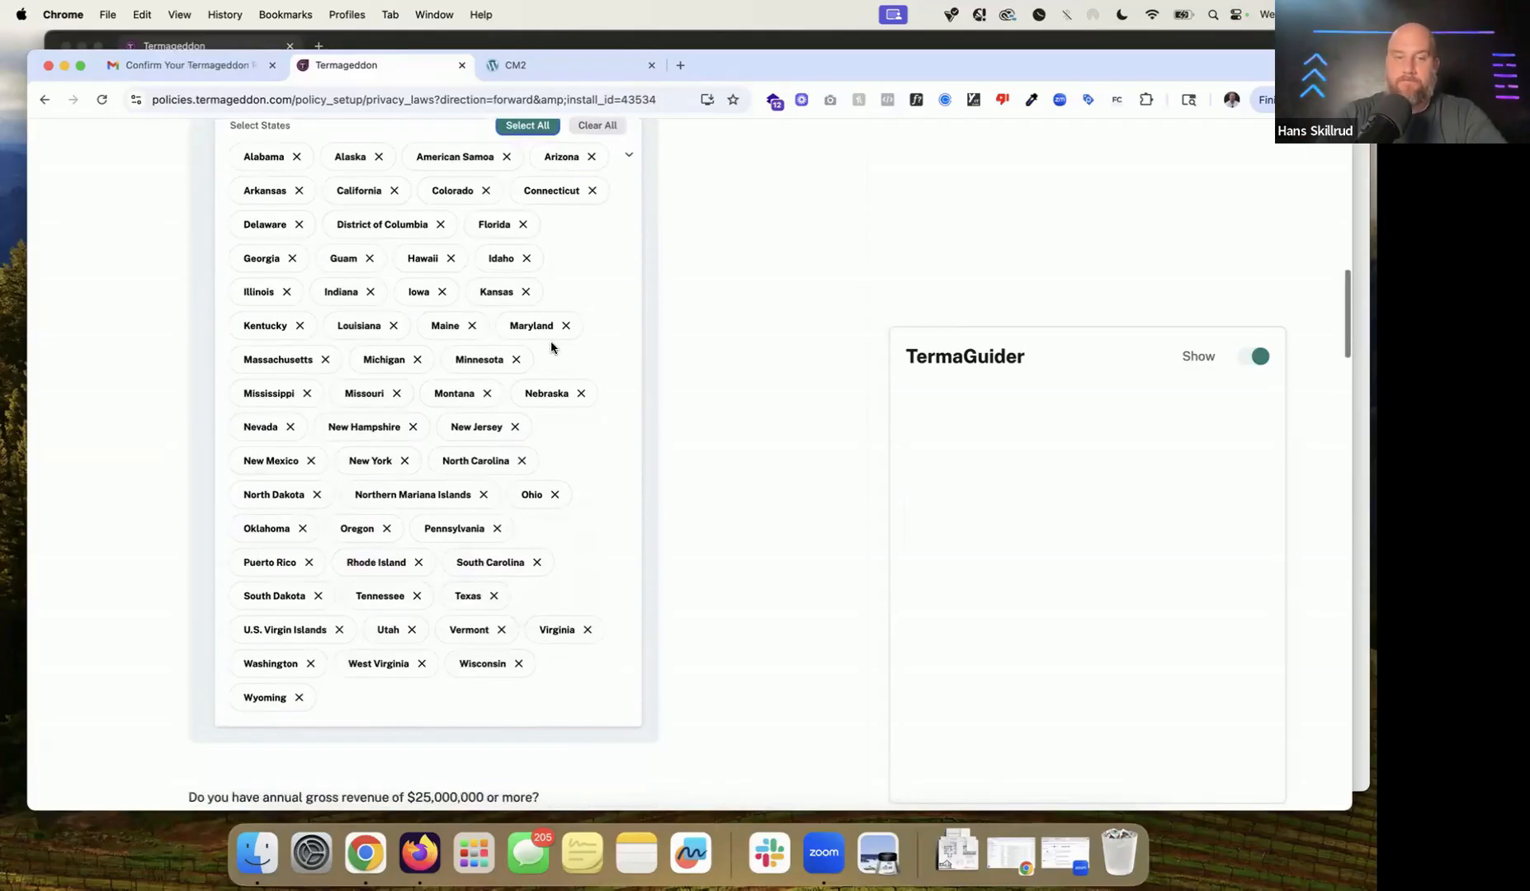
scroll(551, 347, down, 8)
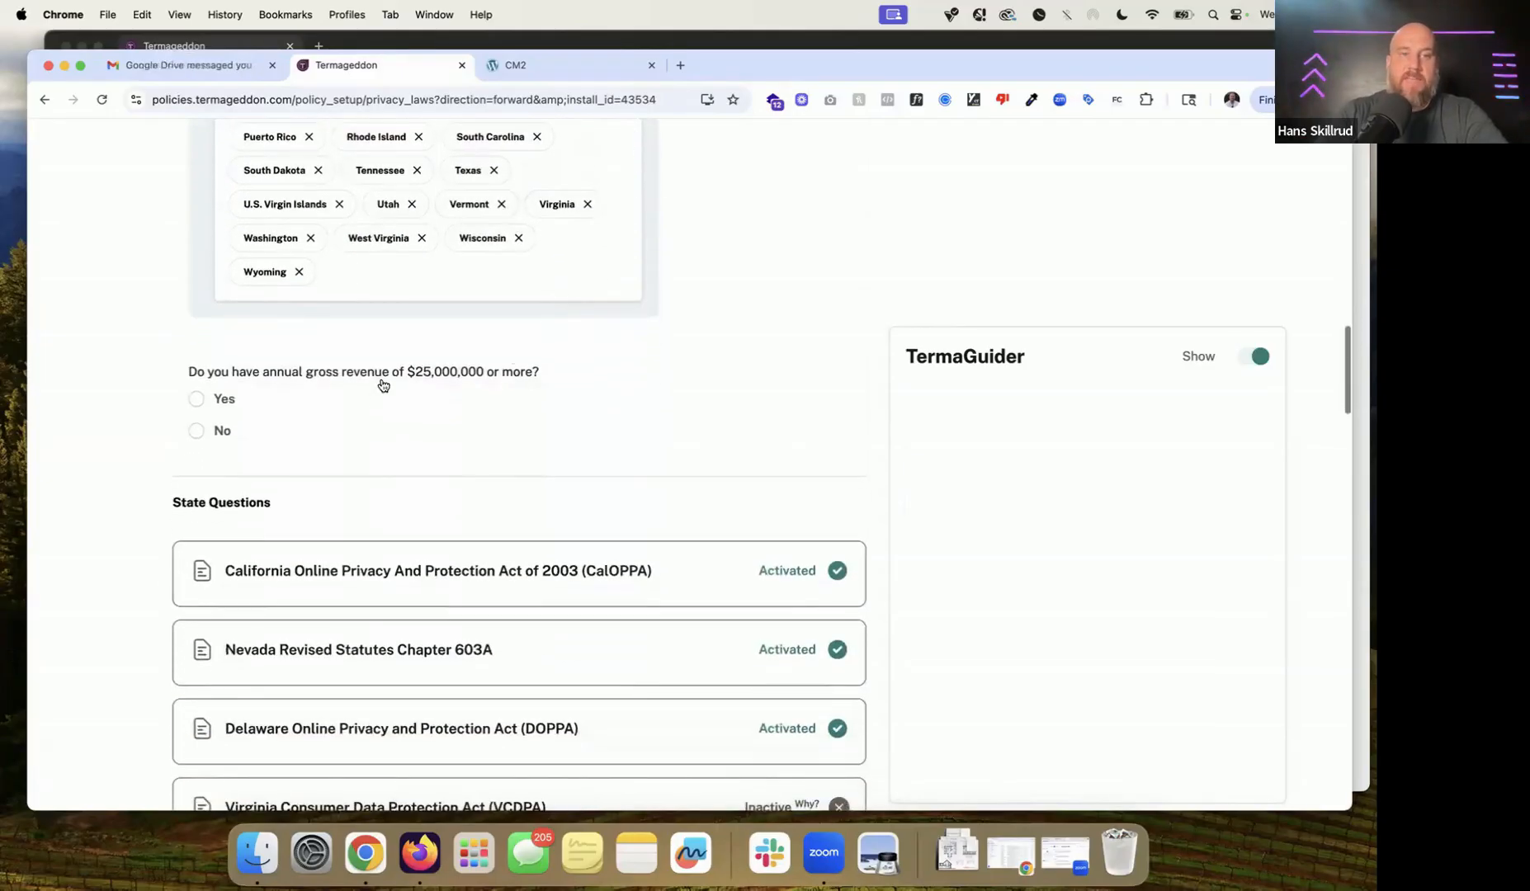
double_click(383, 380)
click(227, 431)
click(223, 436)
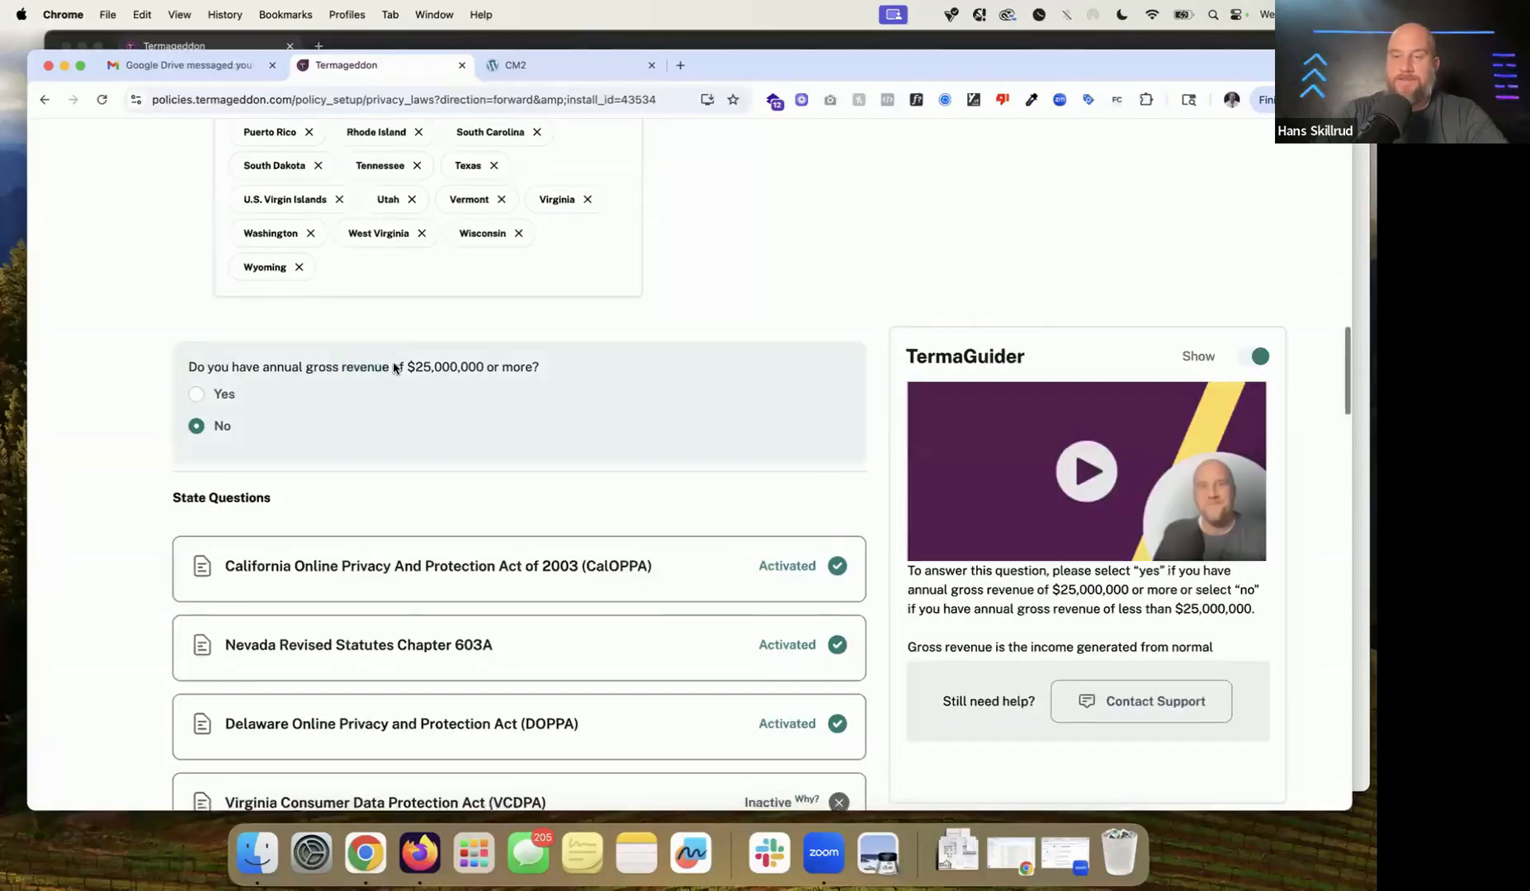
scroll(394, 368, down, 5)
scroll(463, 172, down, 2)
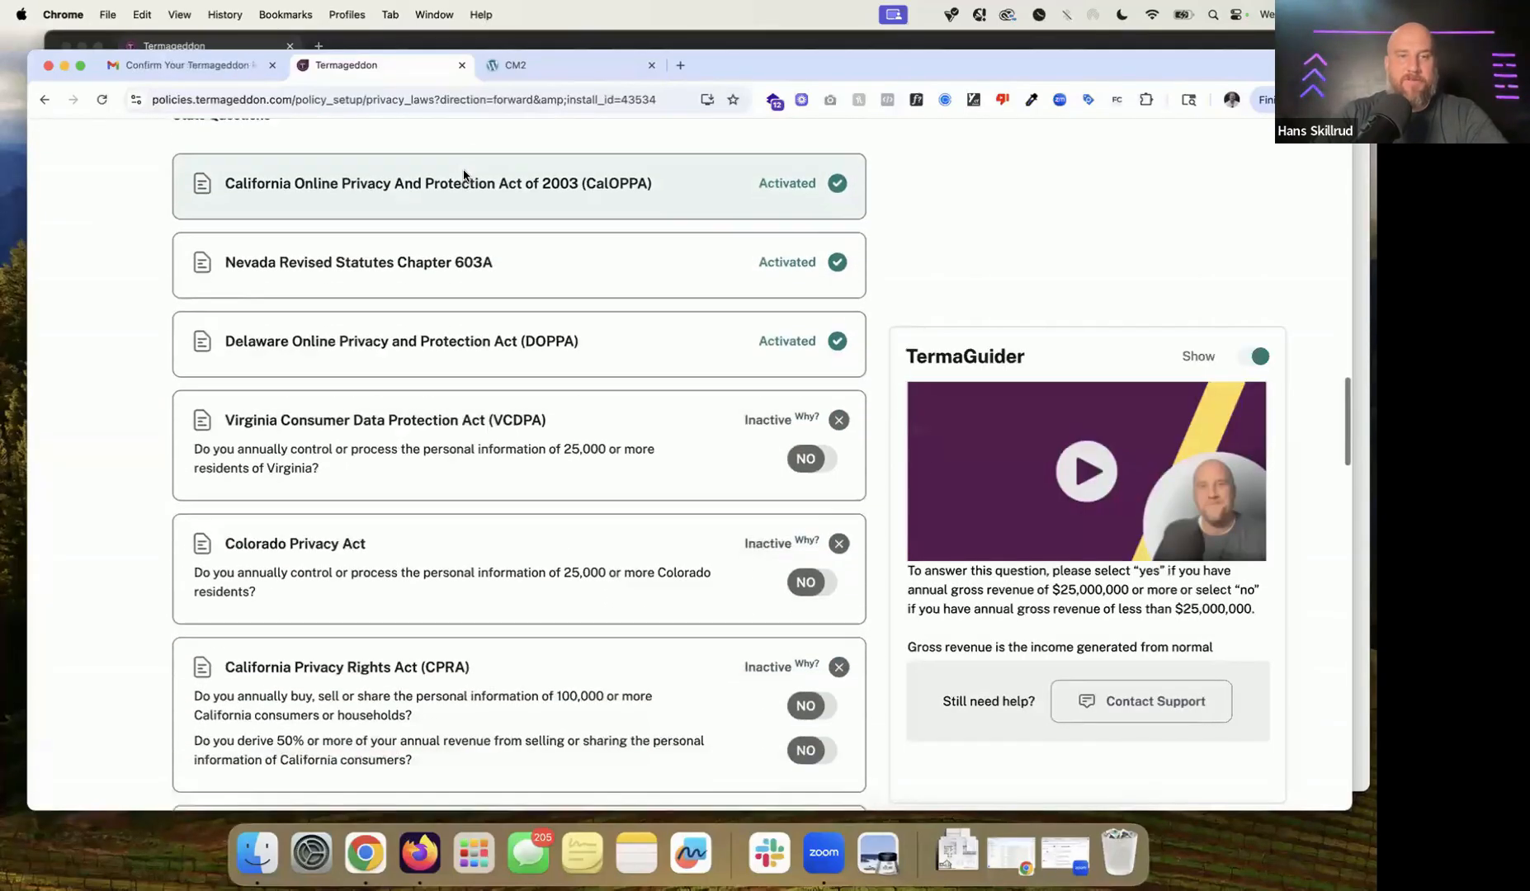
scroll(463, 175, down, 1)
scroll(464, 174, down, 2)
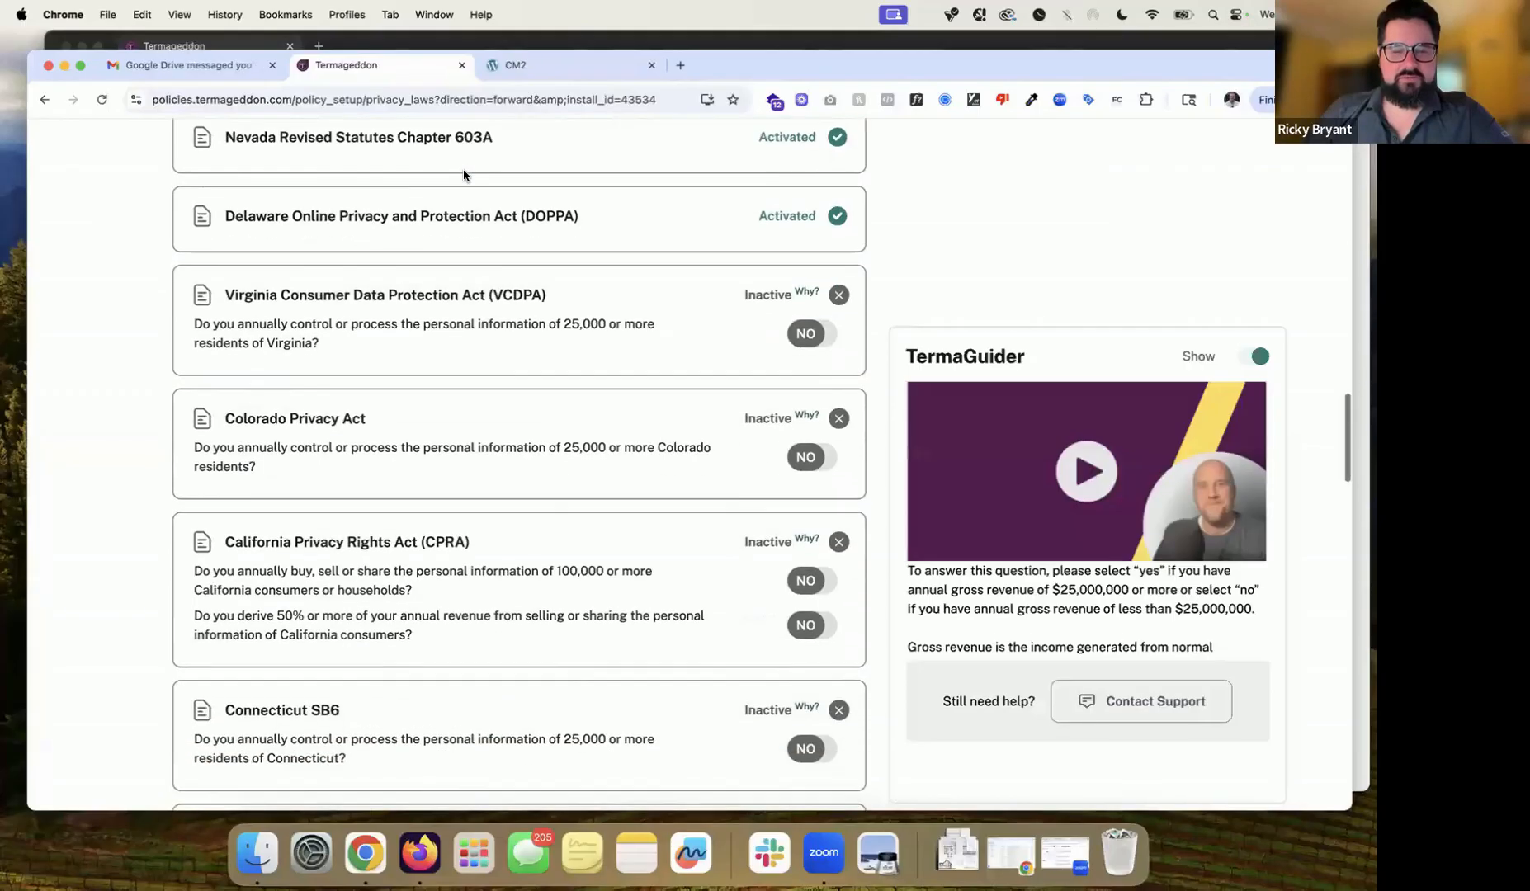
scroll(463, 171, down, 1)
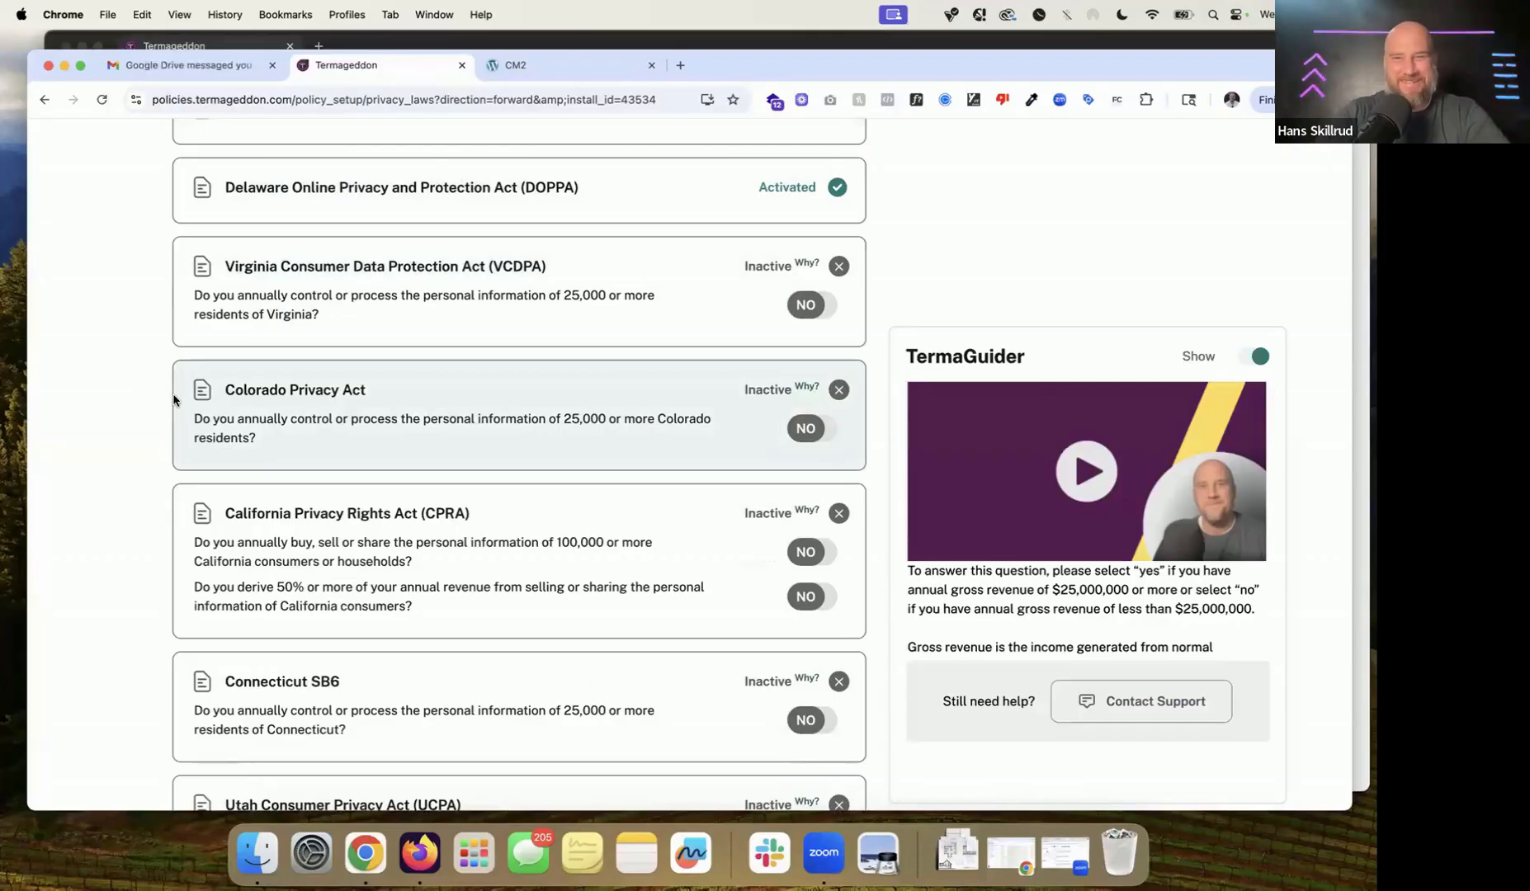
drag(177, 274, 274, 423)
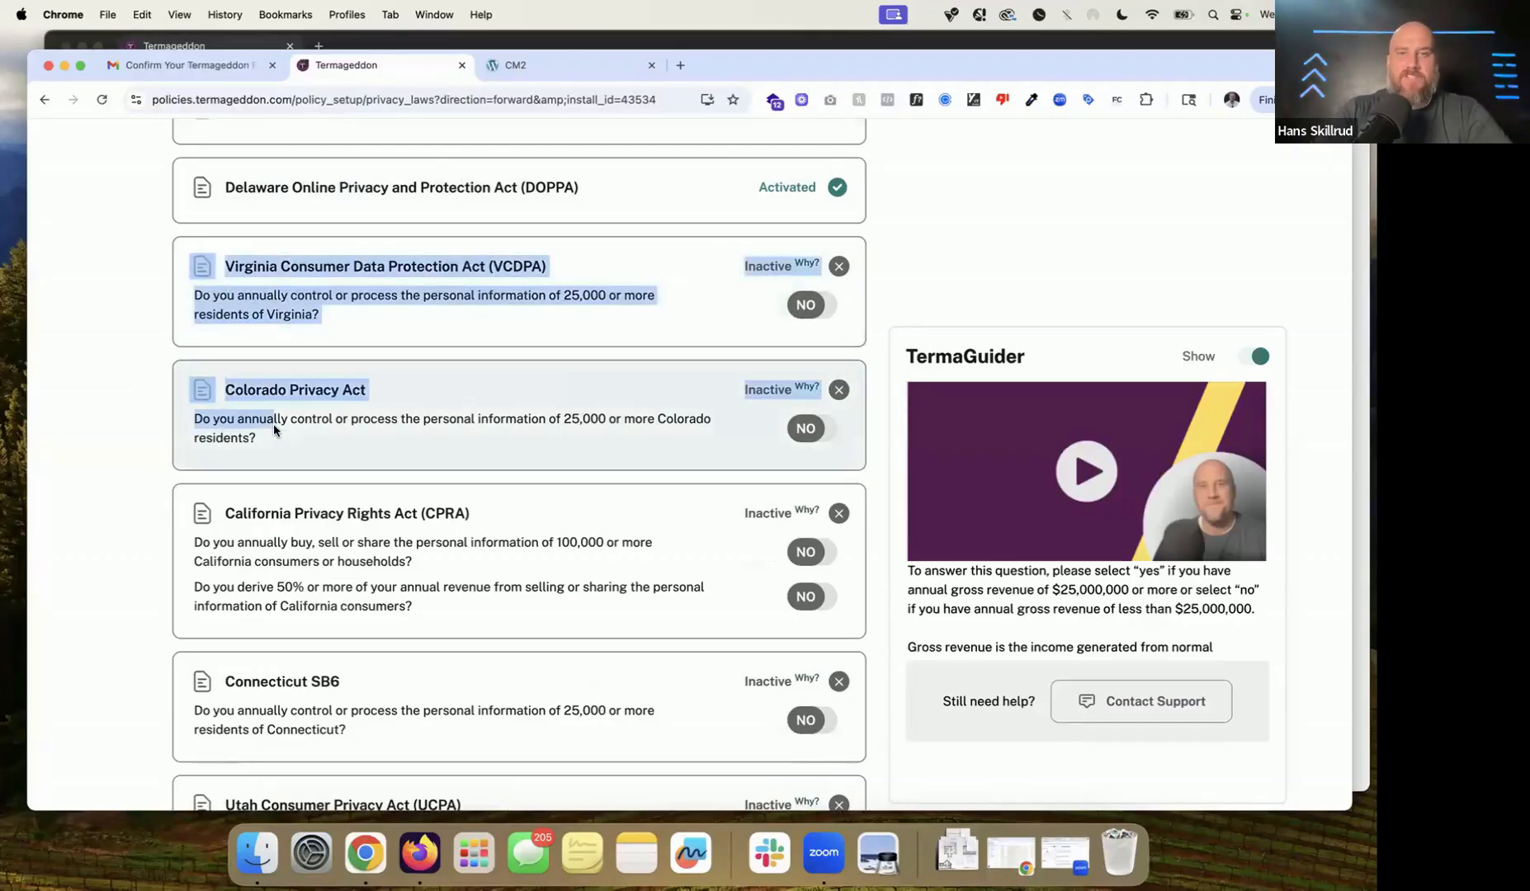
scroll(274, 425, up, 3)
drag(180, 239, 327, 381)
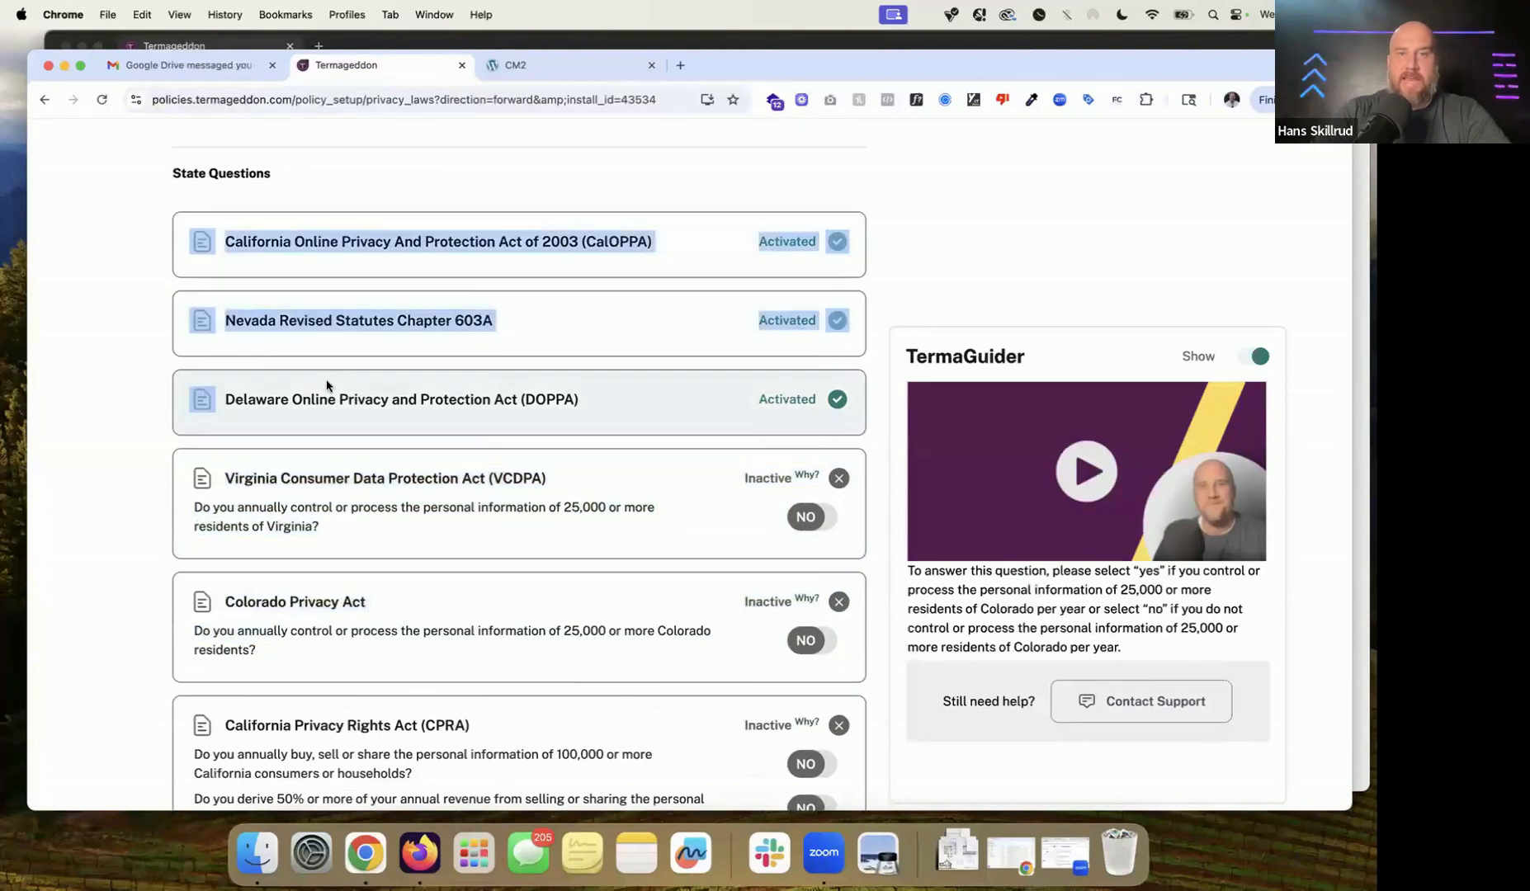
scroll(472, 426, down, 3)
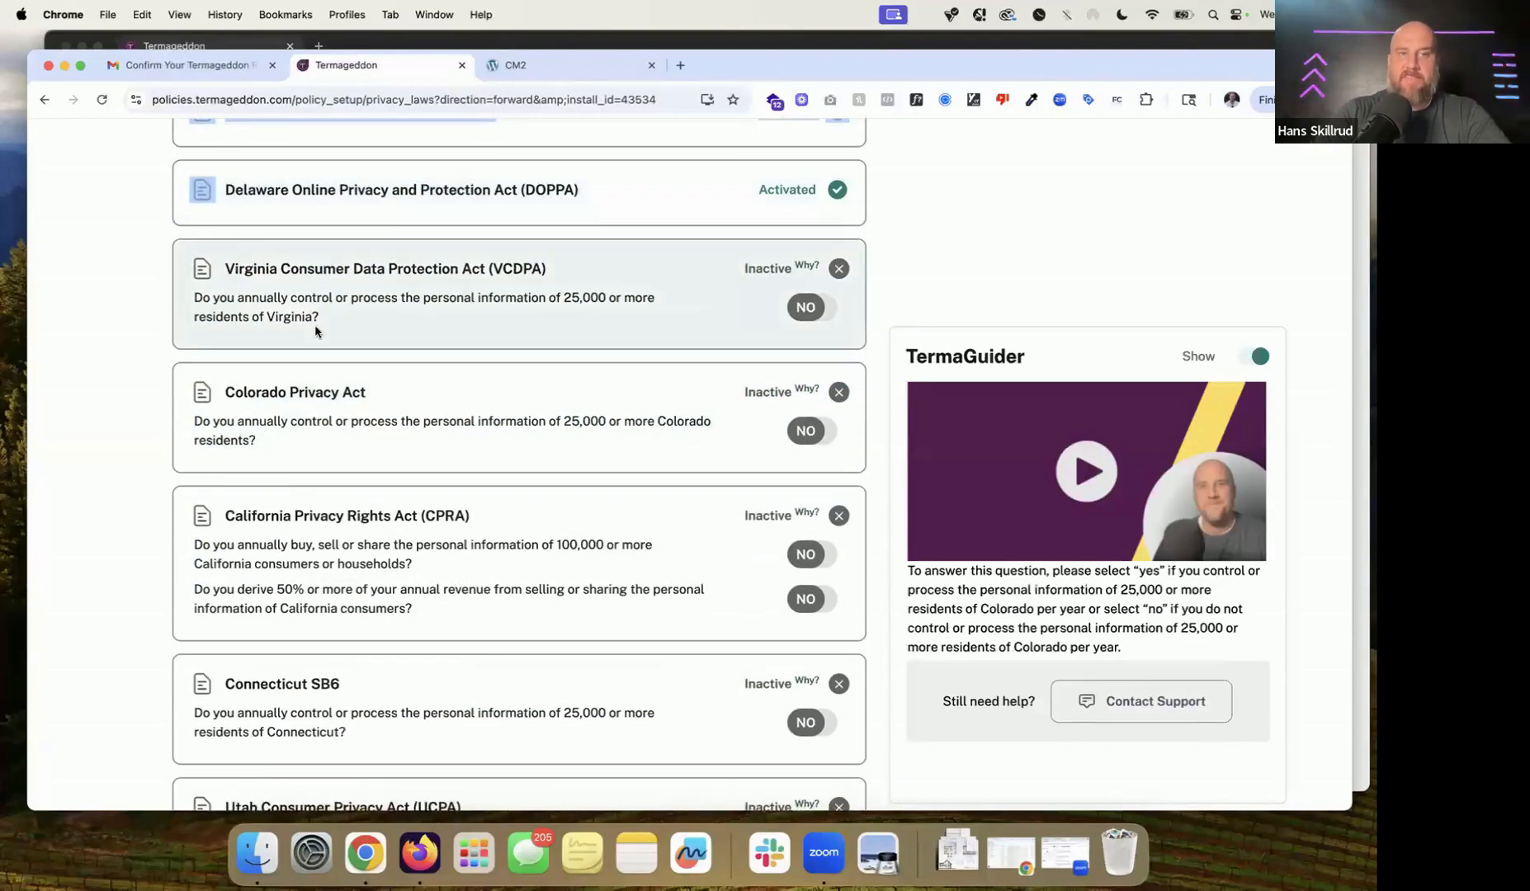
drag(333, 318, 189, 306)
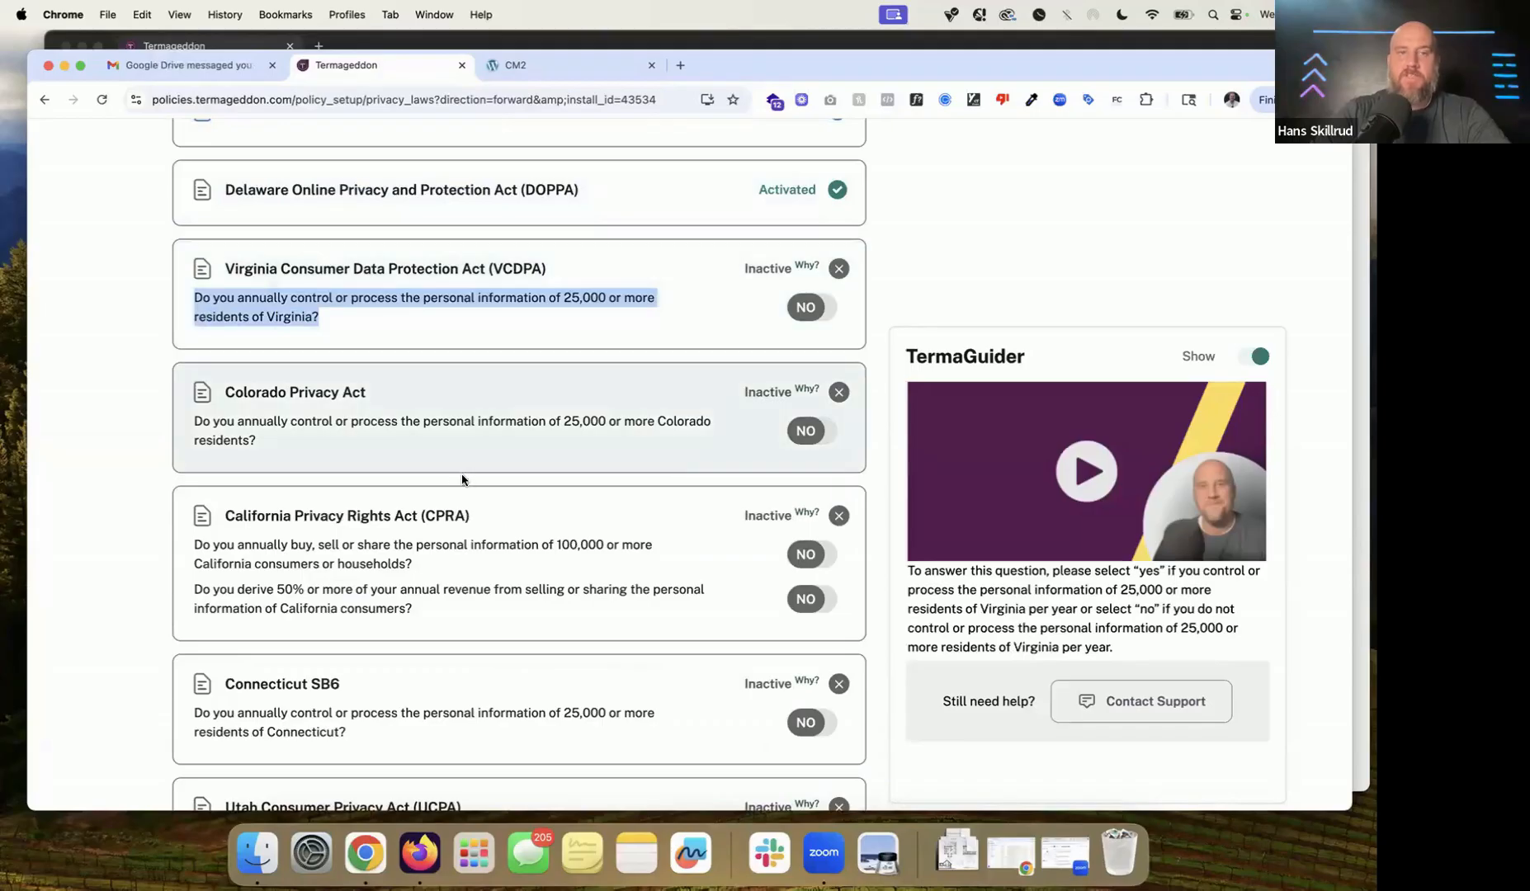
drag(335, 444, 200, 419)
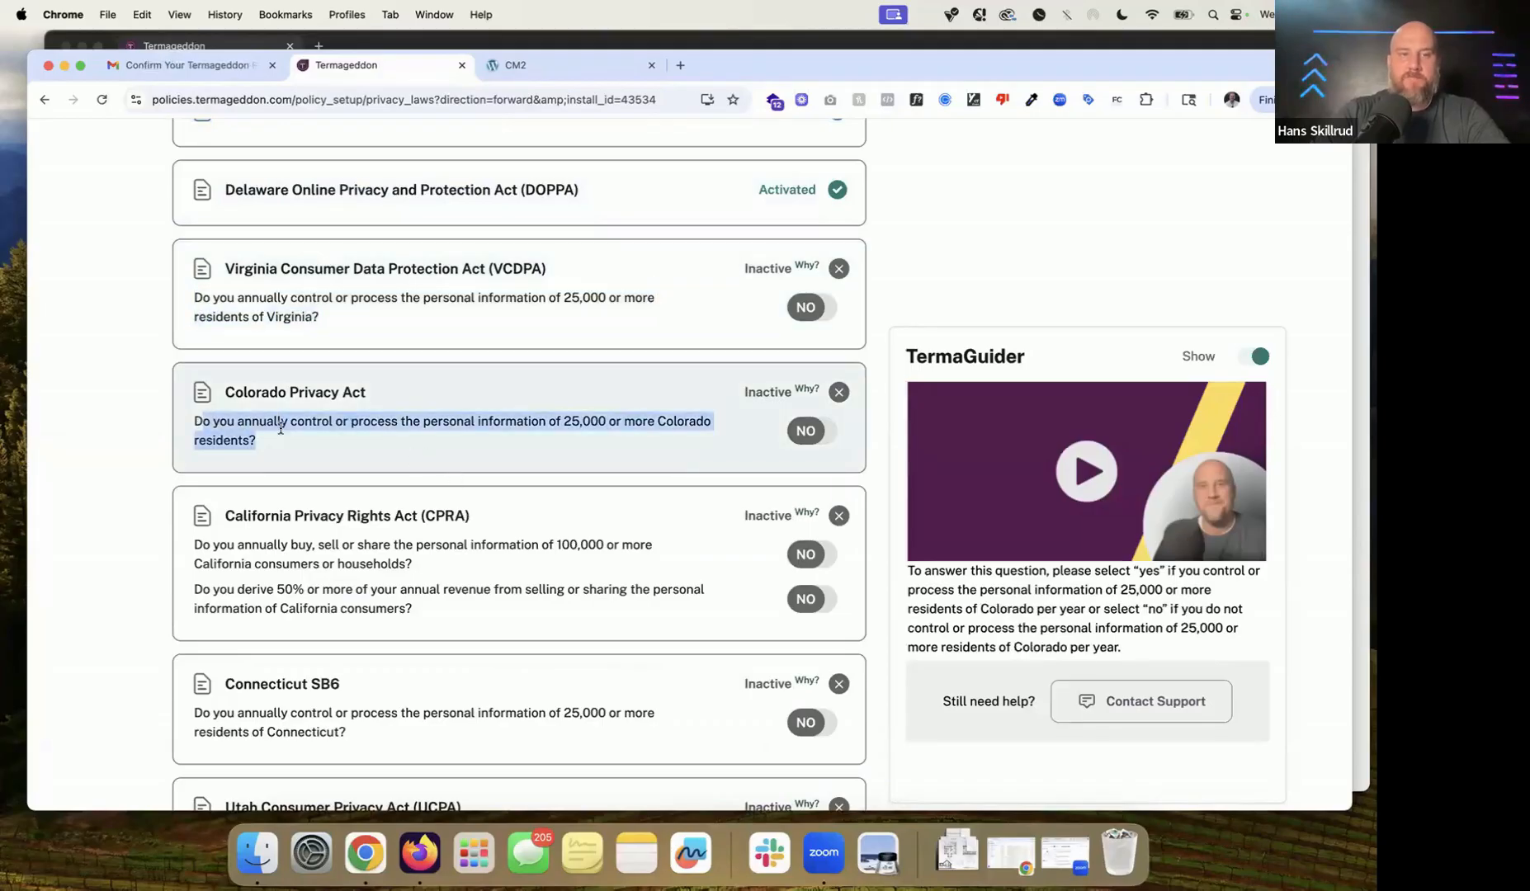
scroll(281, 427, down, 2)
drag(404, 505, 177, 446)
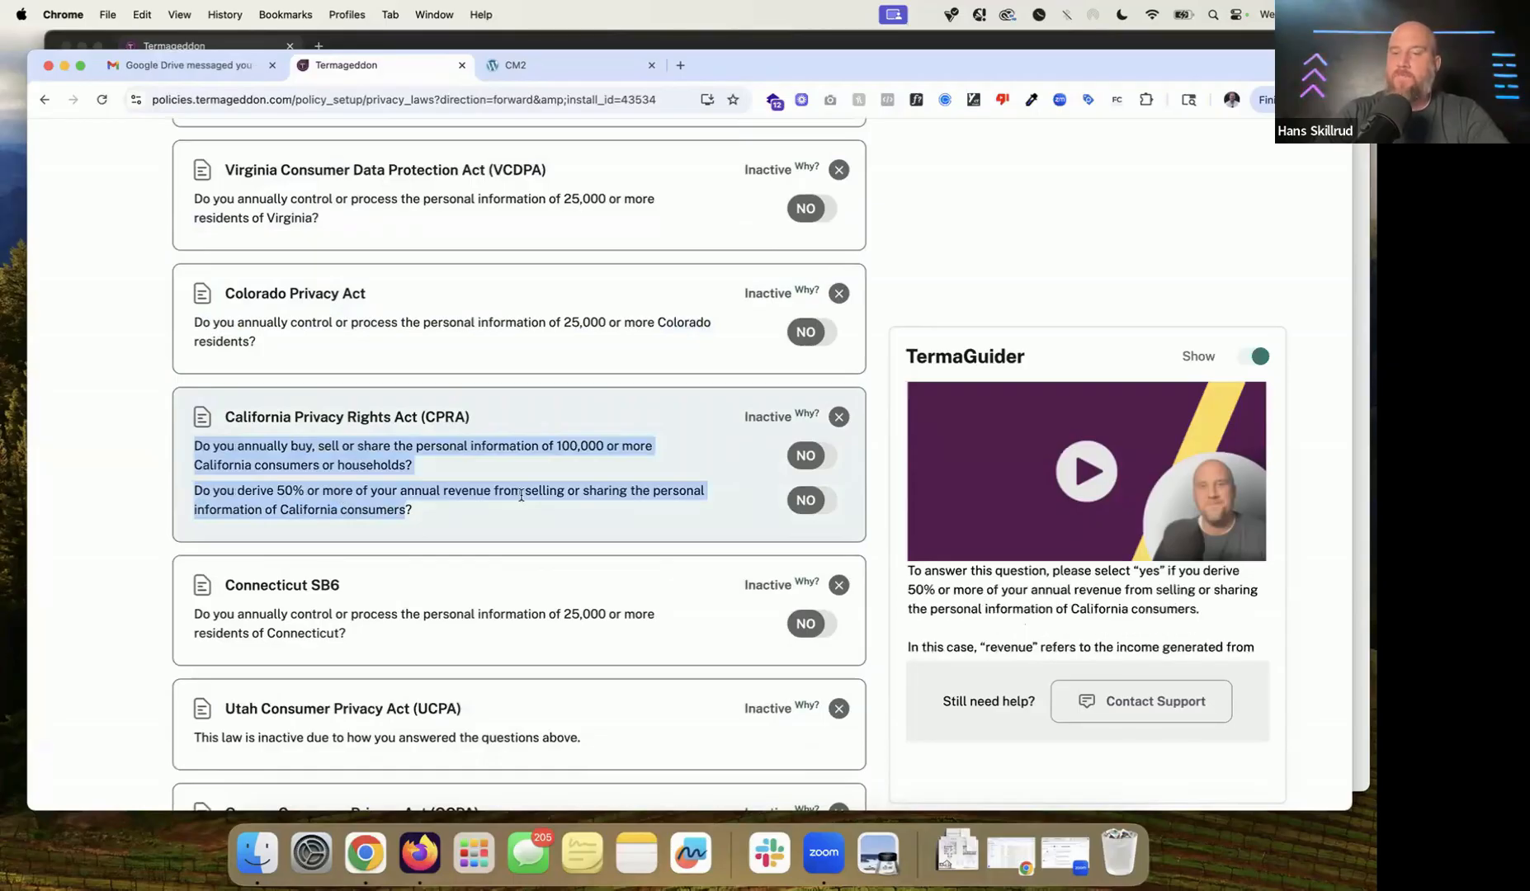
scroll(521, 495, down, 3)
drag(347, 487, 191, 462)
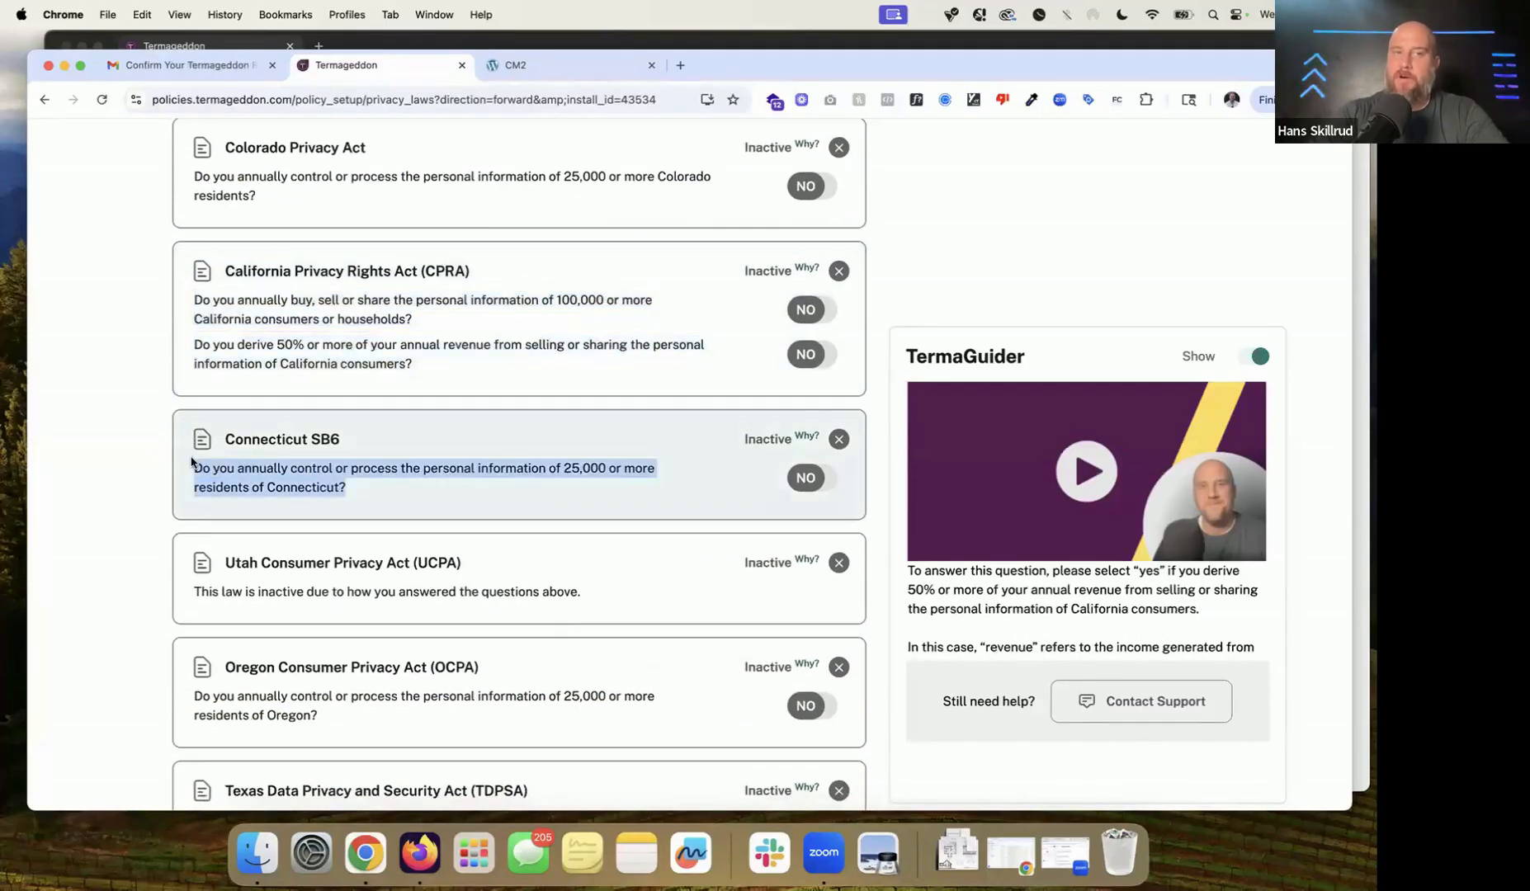
scroll(409, 471, down, 1)
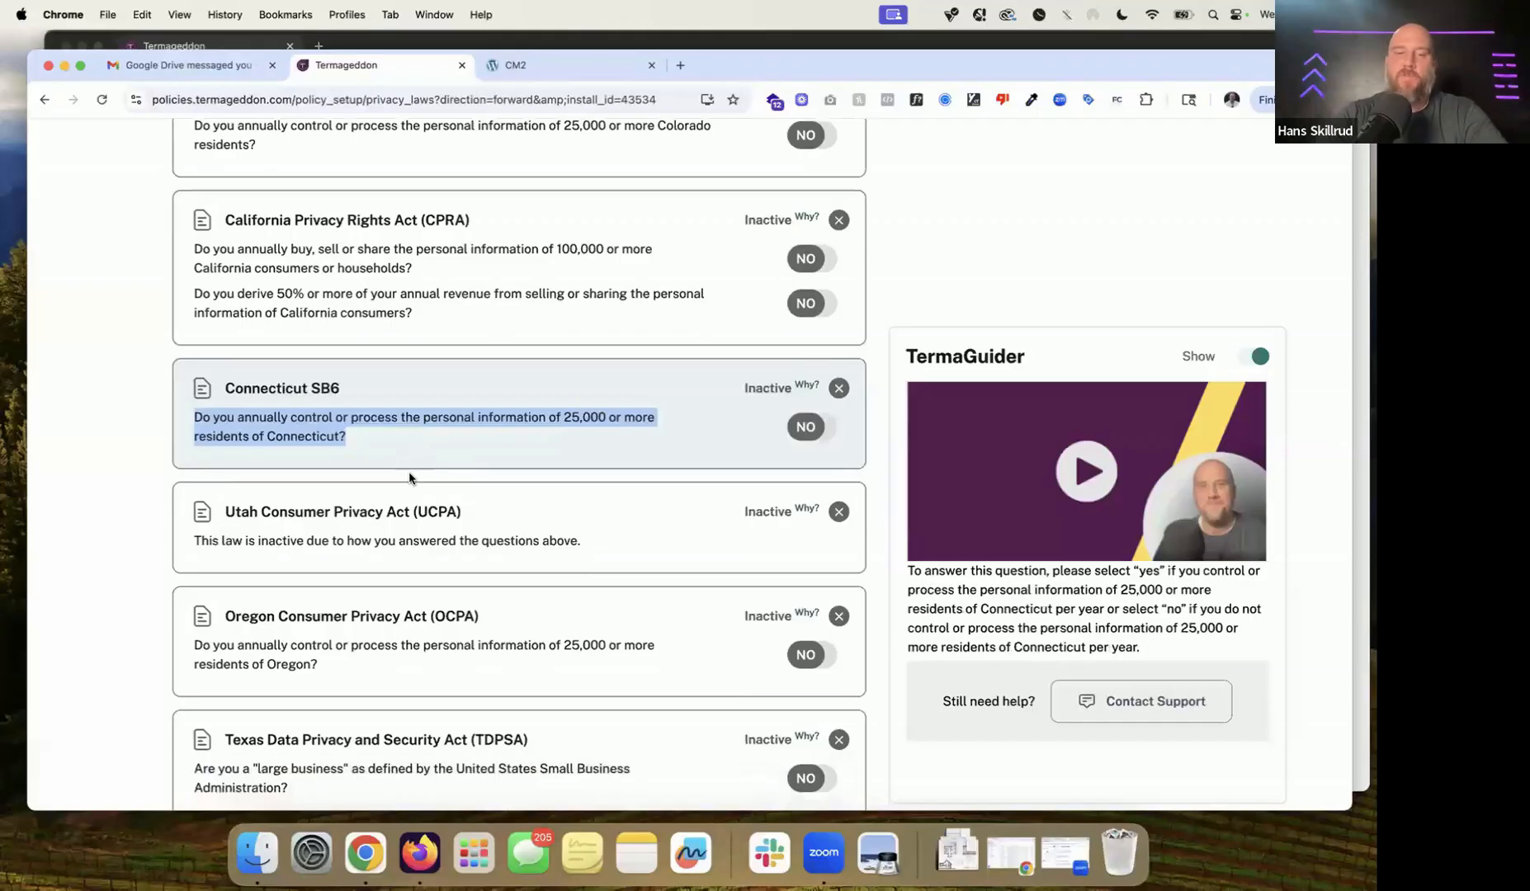
scroll(409, 471, down, 3)
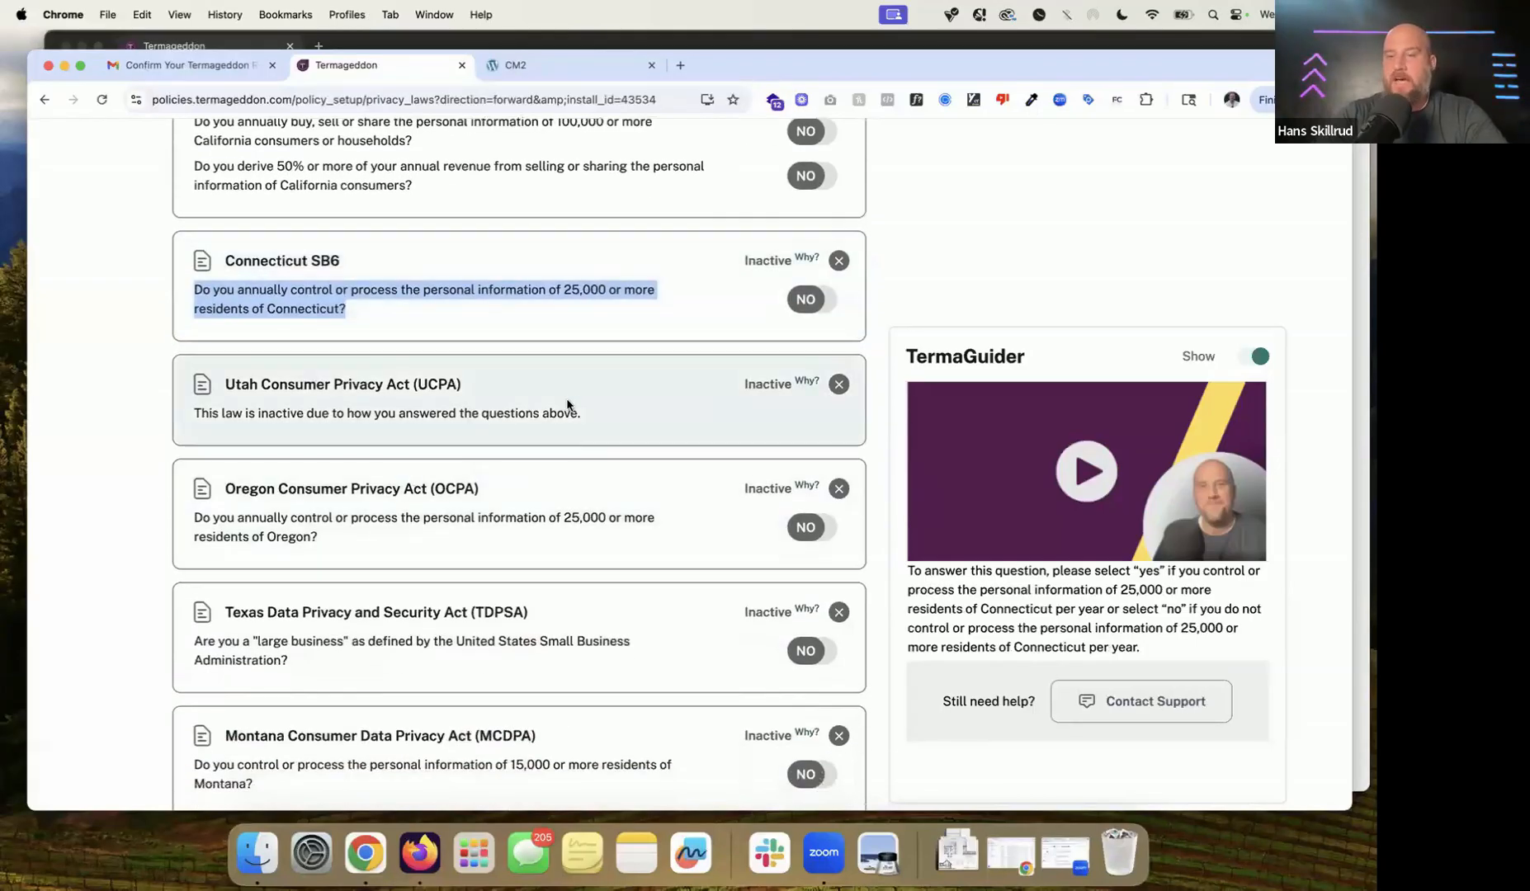
scroll(567, 404, down, 4)
scroll(567, 405, down, 1)
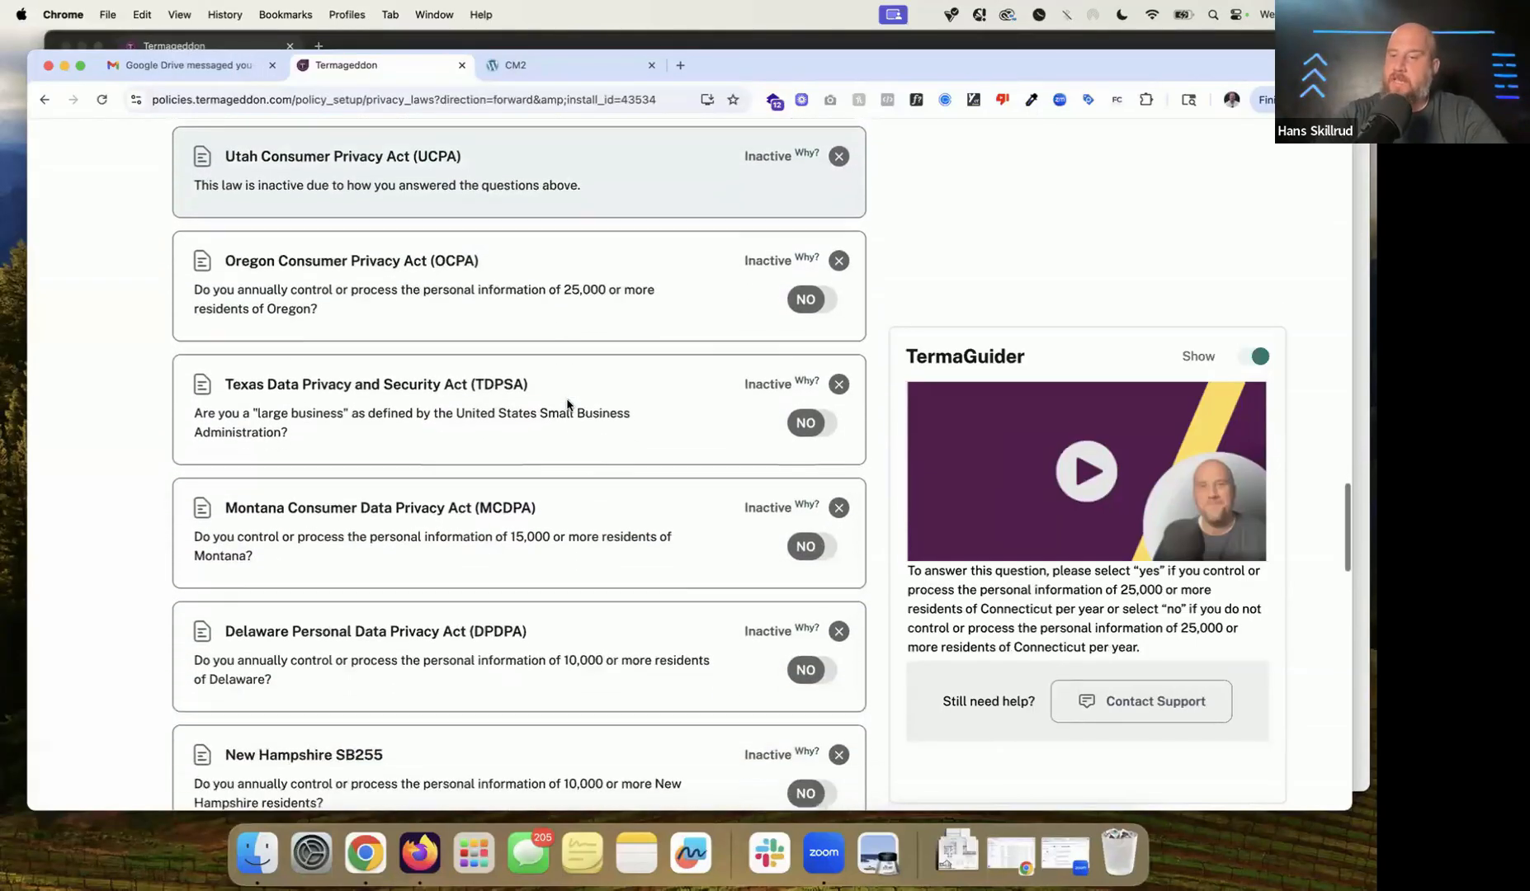
scroll(567, 405, down, 1)
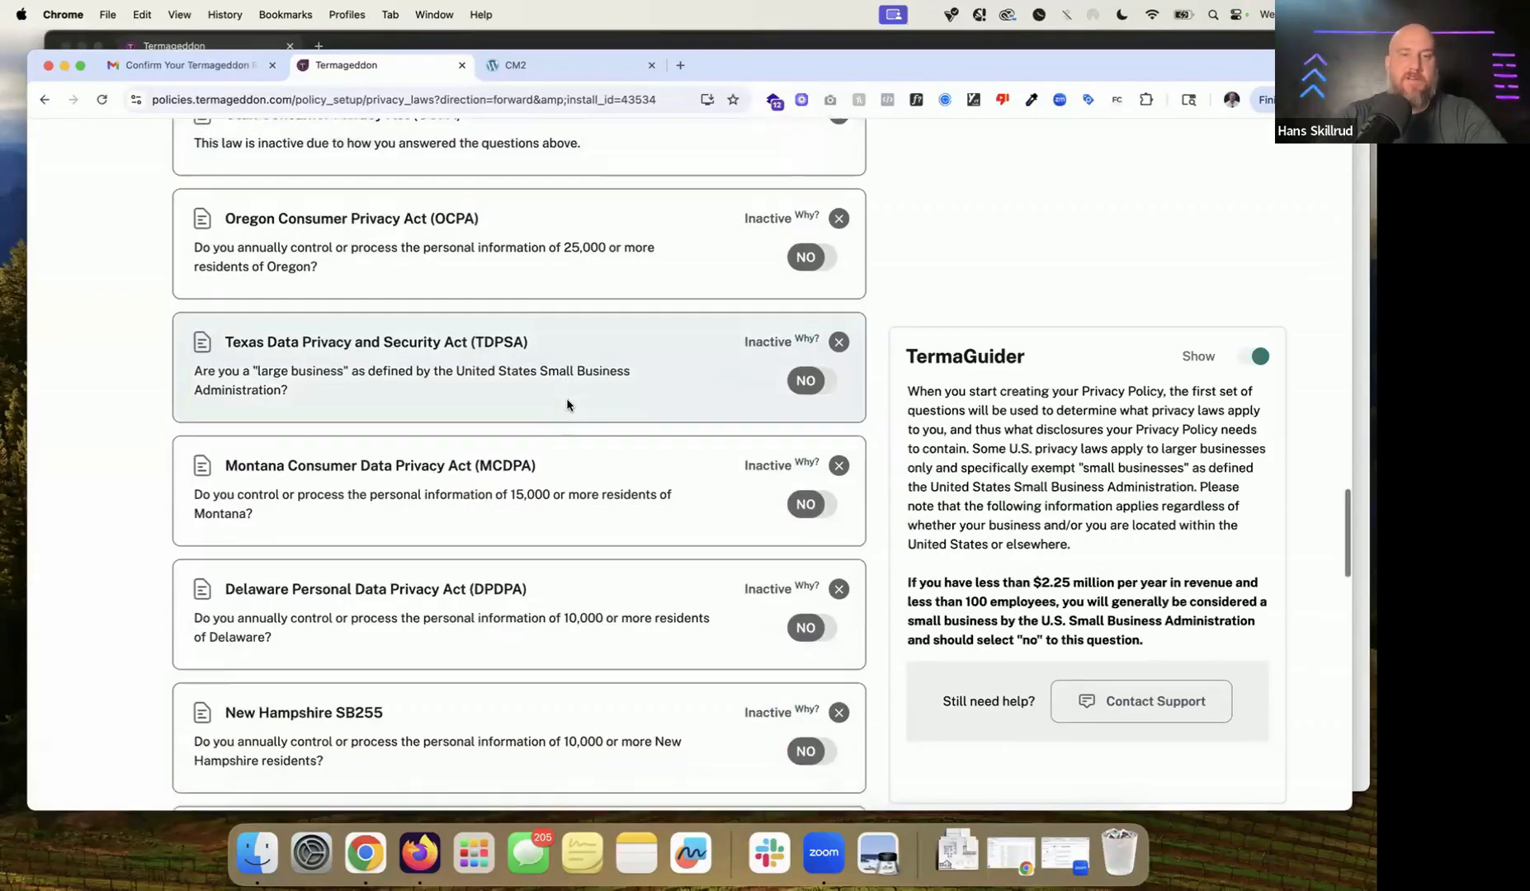
scroll(567, 404, down, 4)
scroll(564, 430, down, 1)
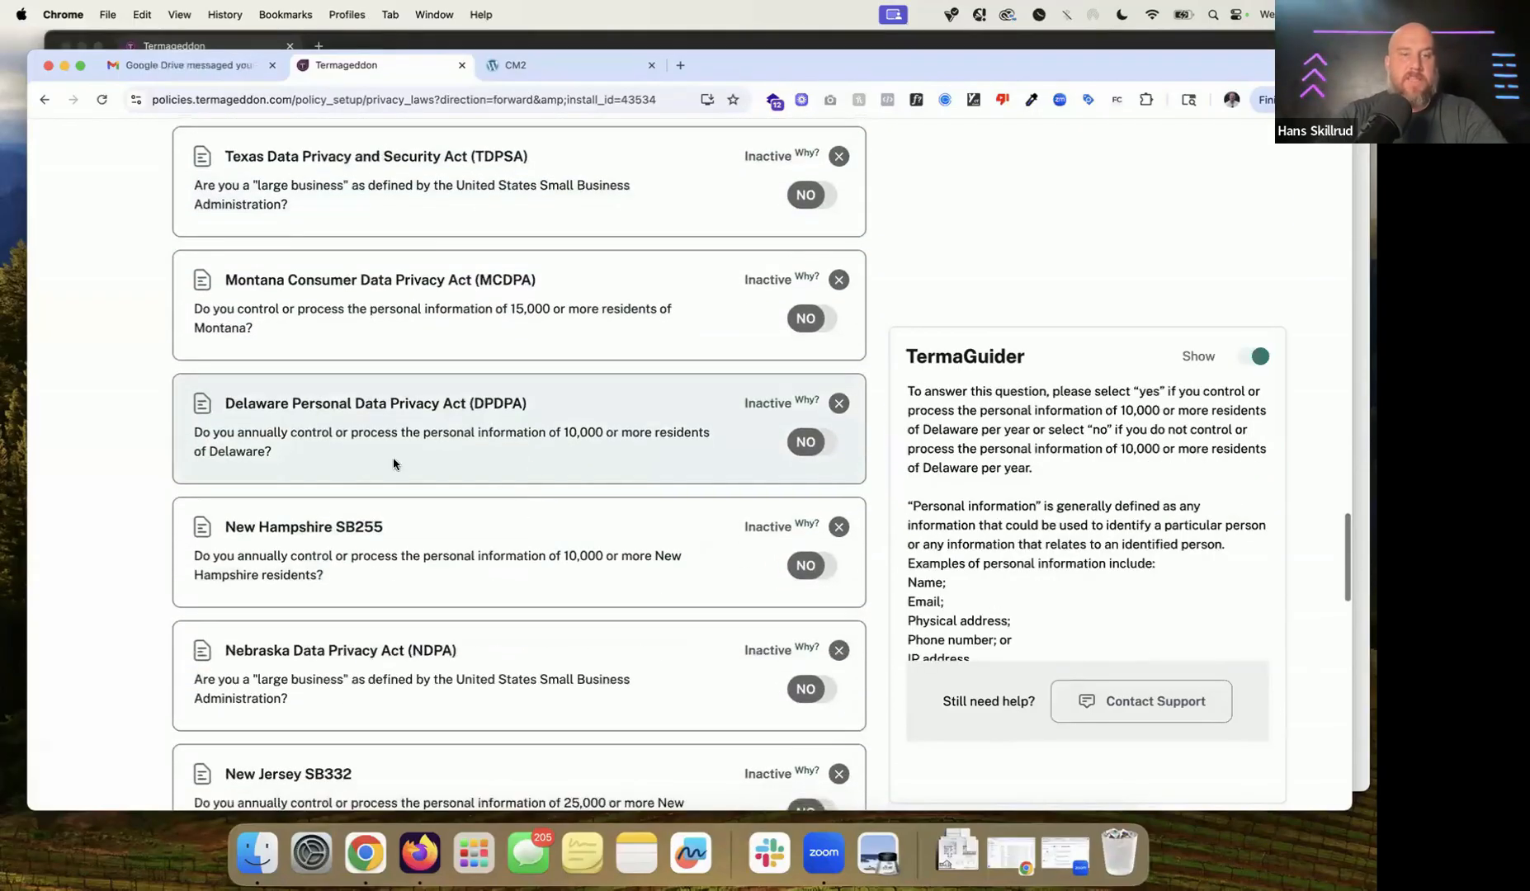
scroll(394, 456, down, 2)
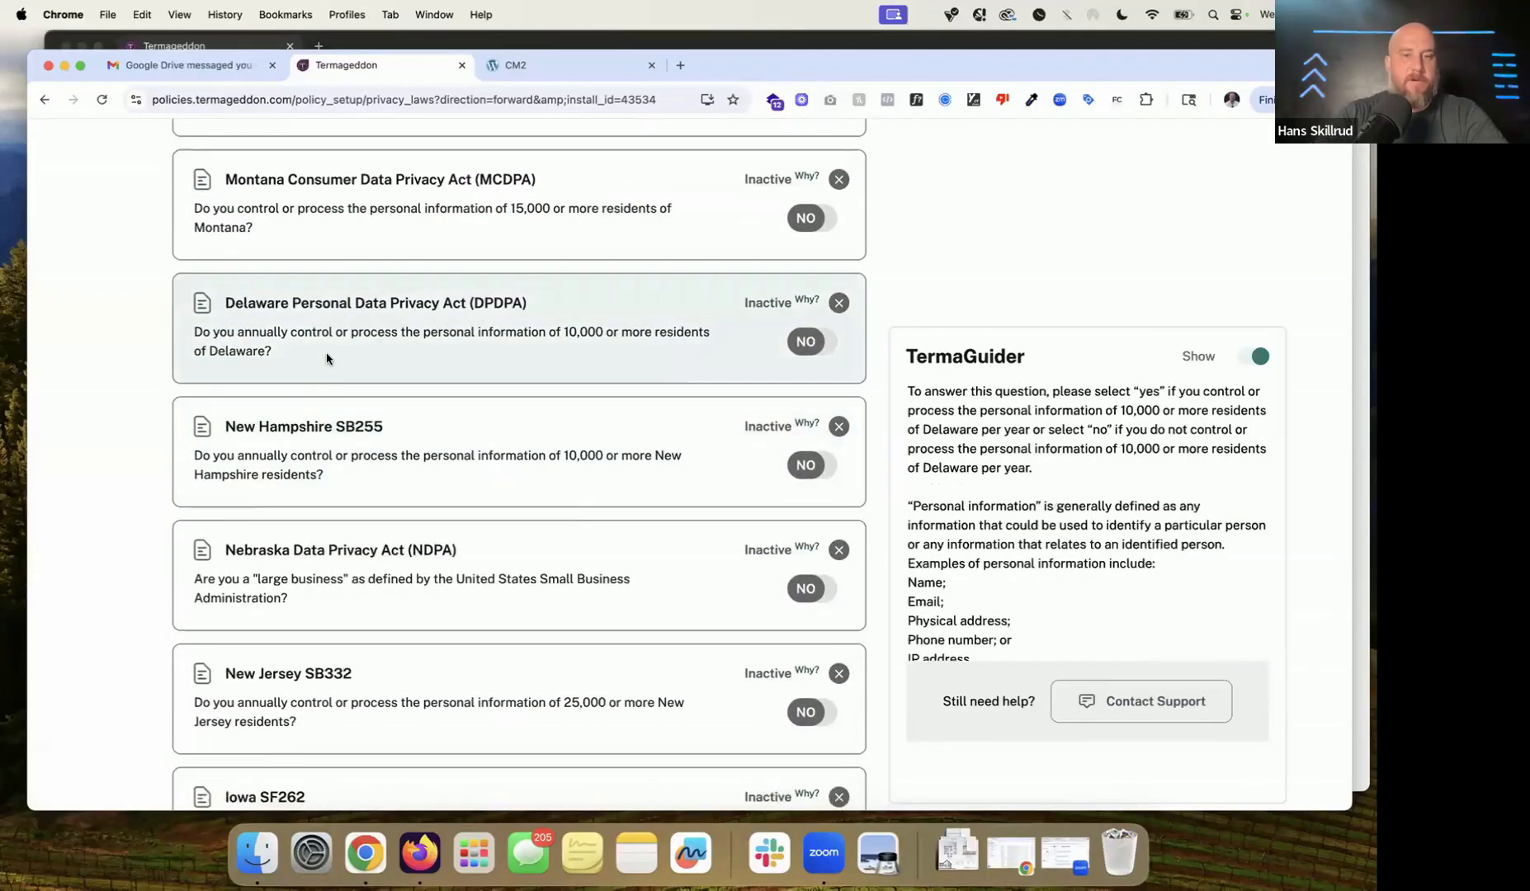
drag(327, 358, 137, 331)
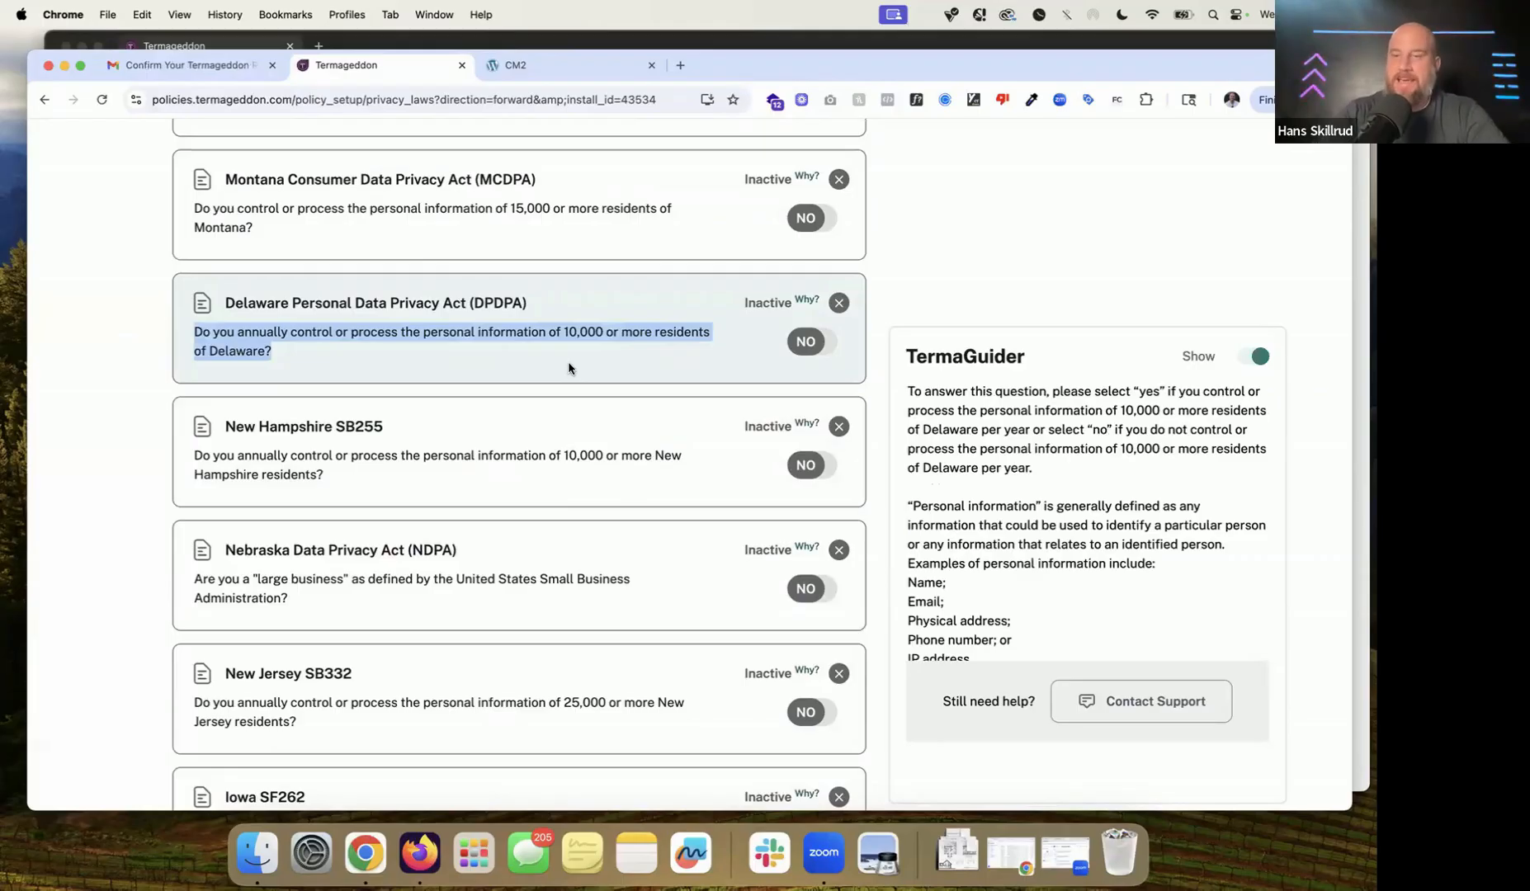
scroll(568, 369, down, 5)
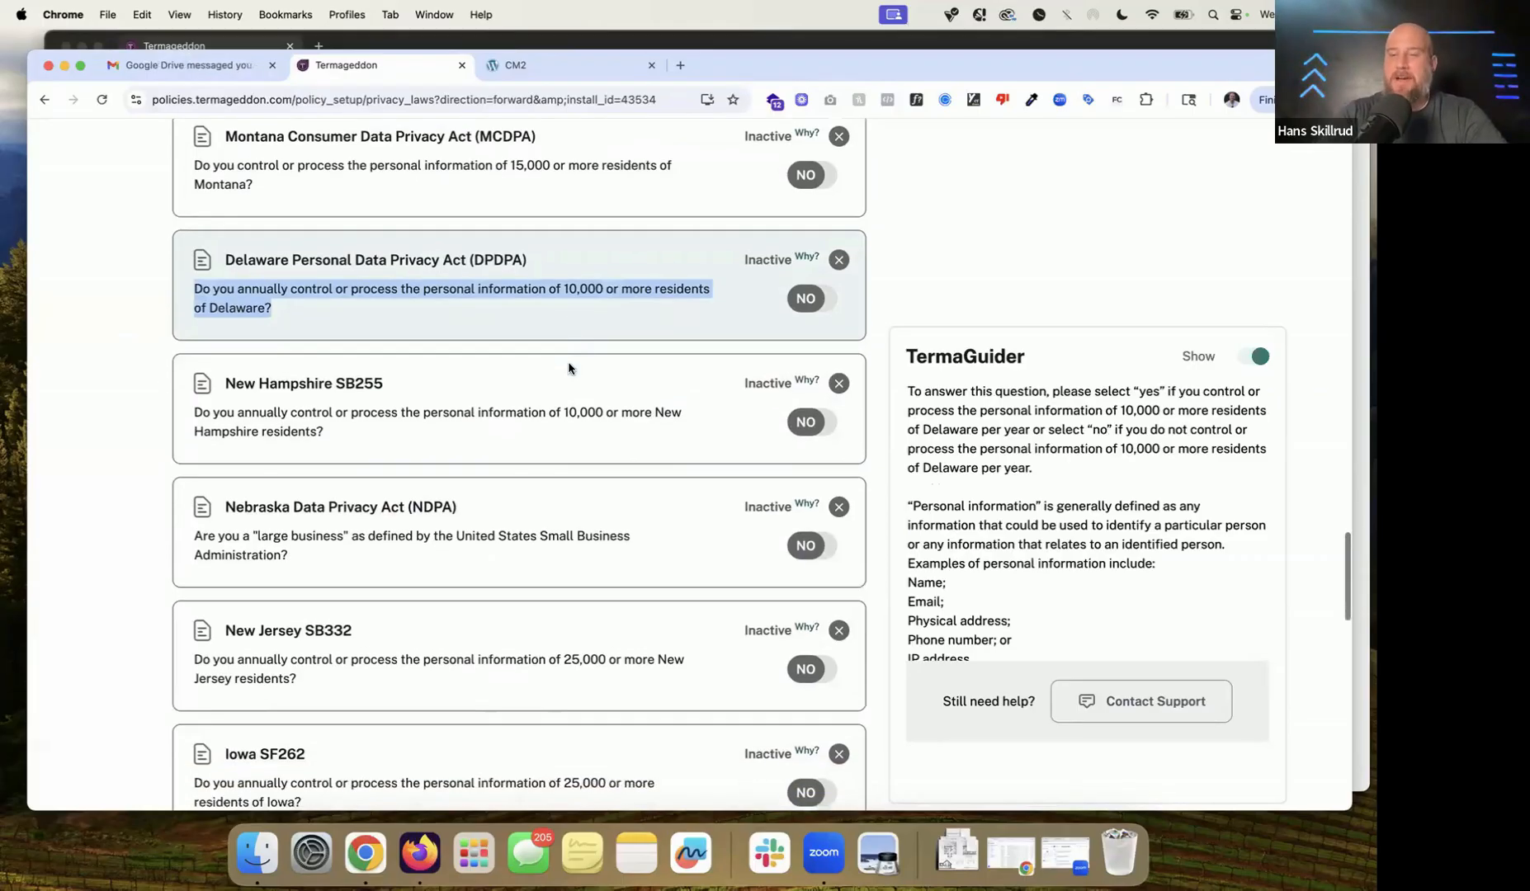
drag(289, 425, 193, 405)
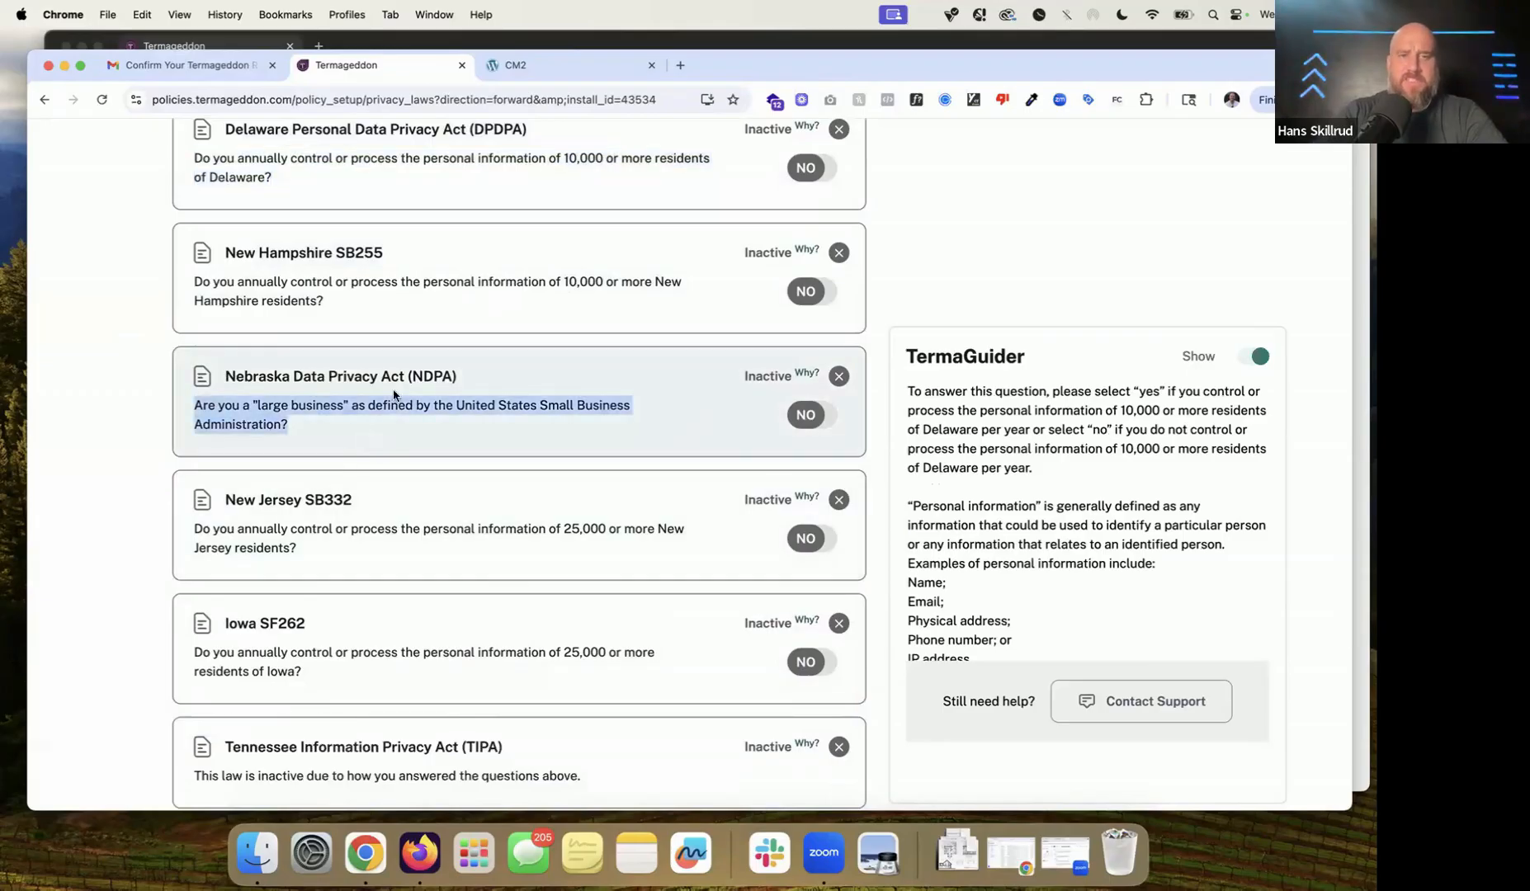
click(584, 422)
scroll(1138, 493, down, 4)
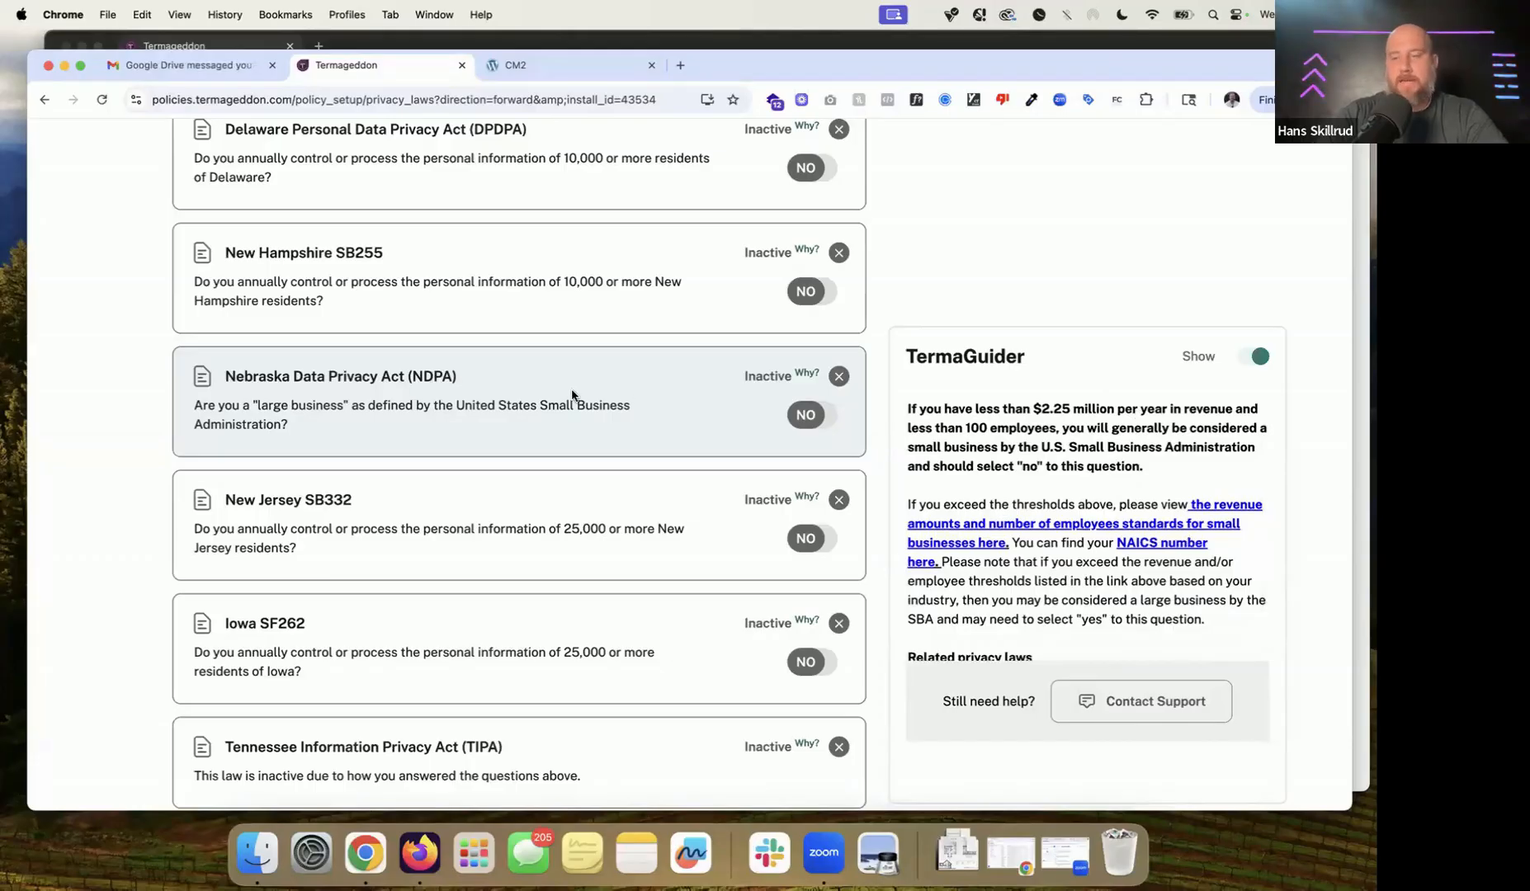
scroll(572, 395, down, 5)
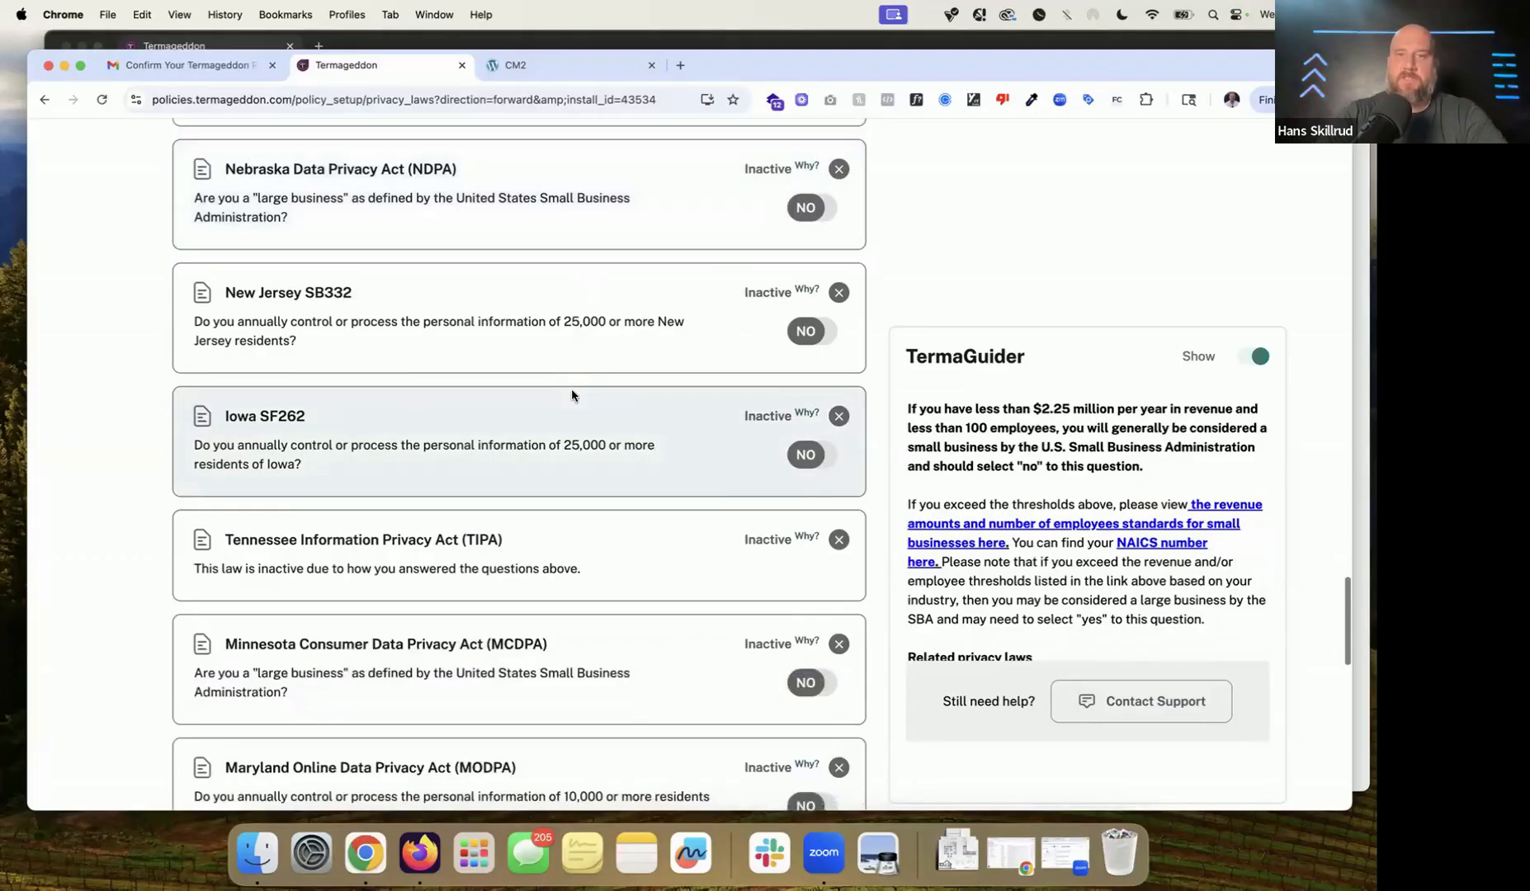
scroll(579, 326, down, 5)
scroll(672, 277, up, 5)
click(810, 206)
scroll(784, 264, up, 3)
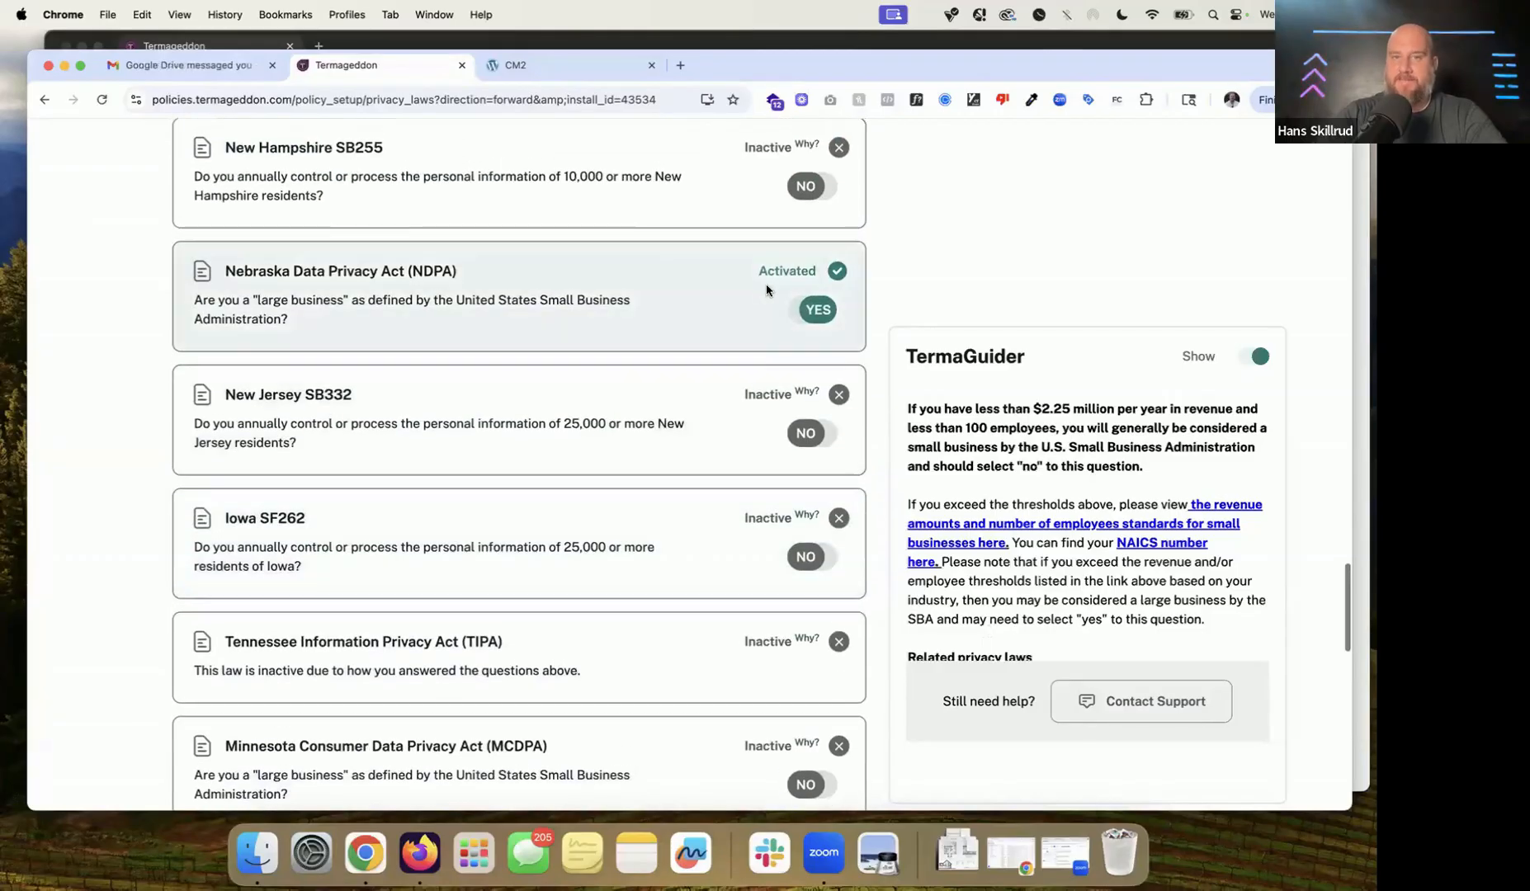
click(815, 314)
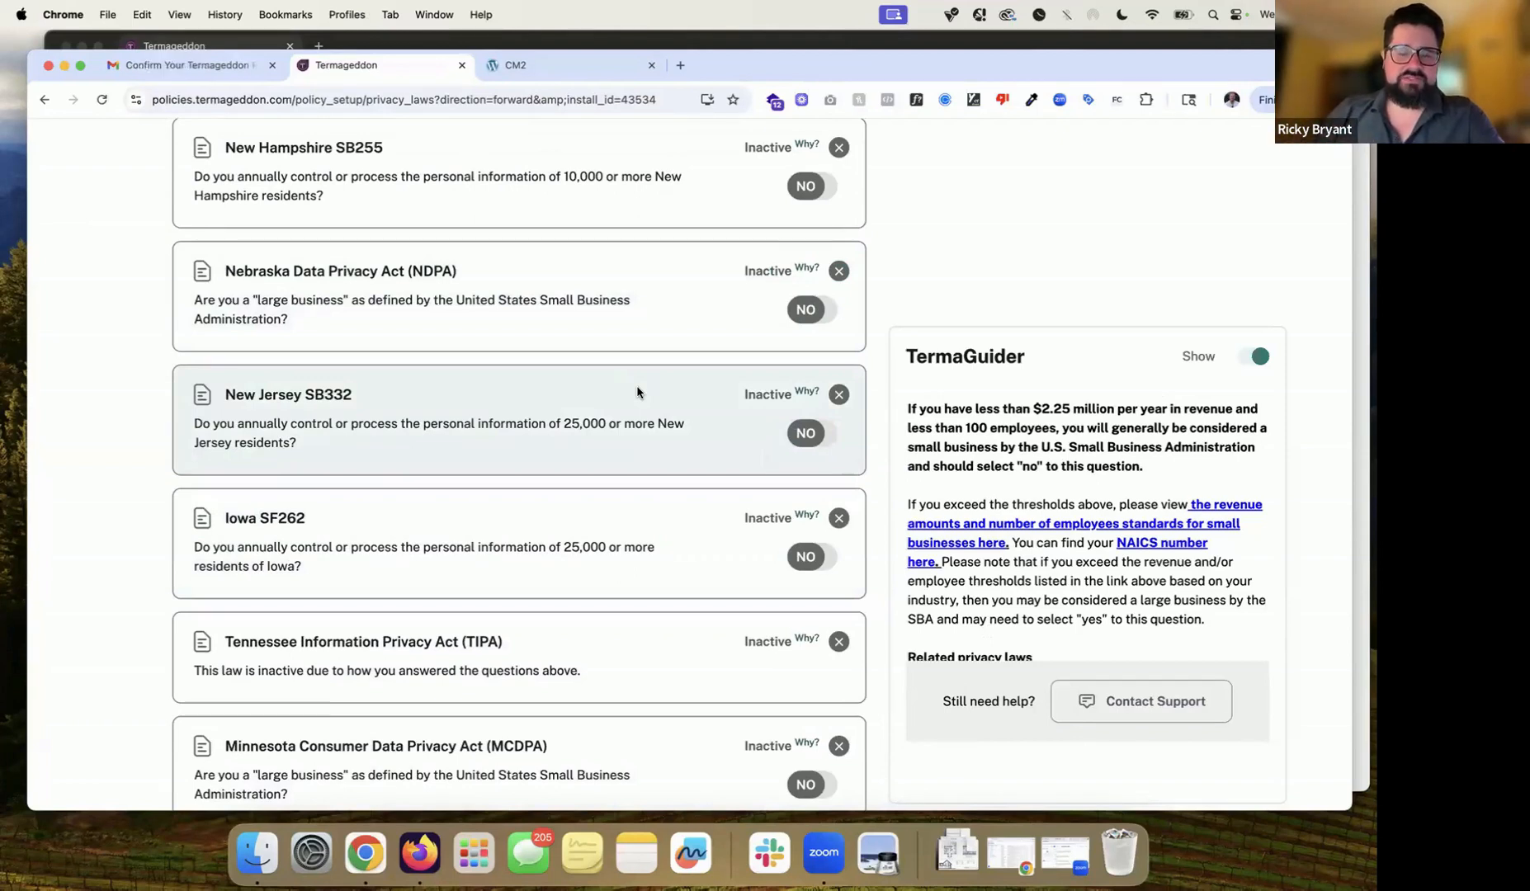
scroll(637, 392, down, 10)
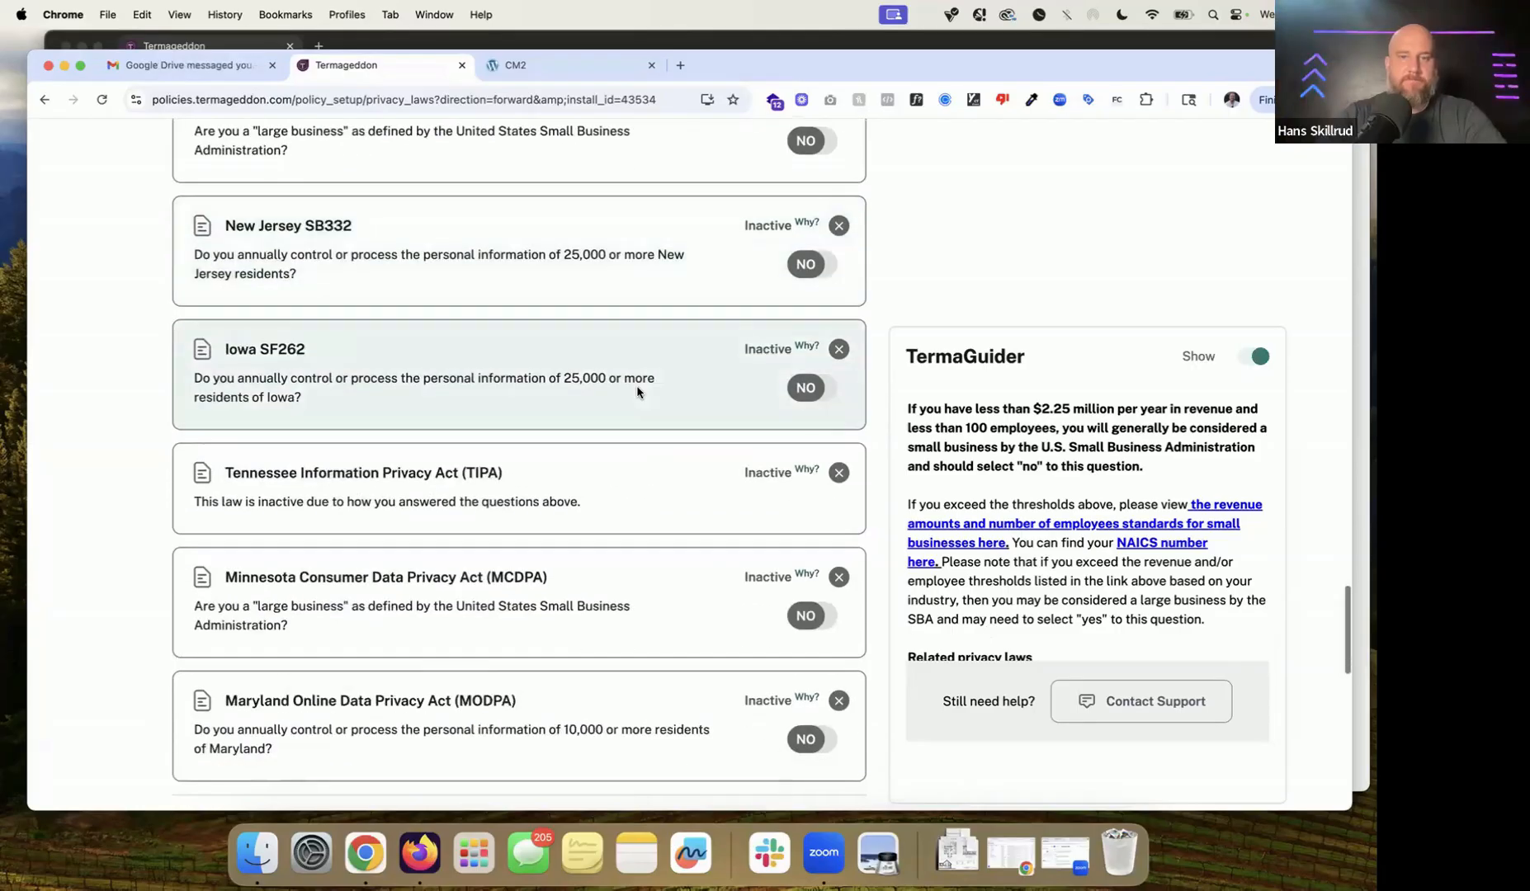
Step: Review the GDPR questions and switch the EU/EEA behaviour-monitoring answer to Yes
scroll(637, 392, down, 1)
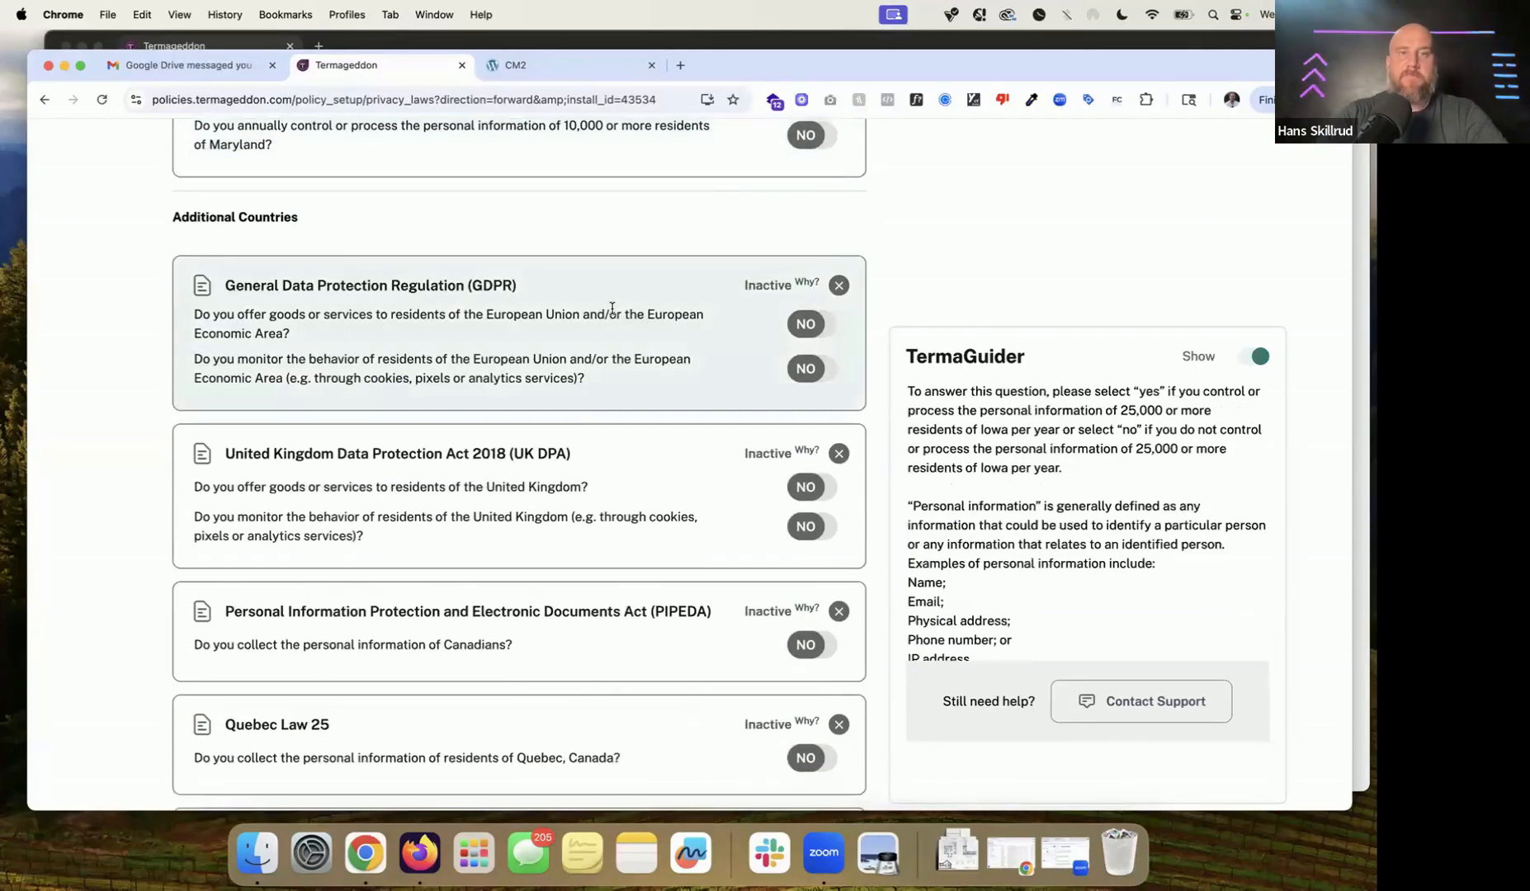
triple_click(251, 220)
click(449, 231)
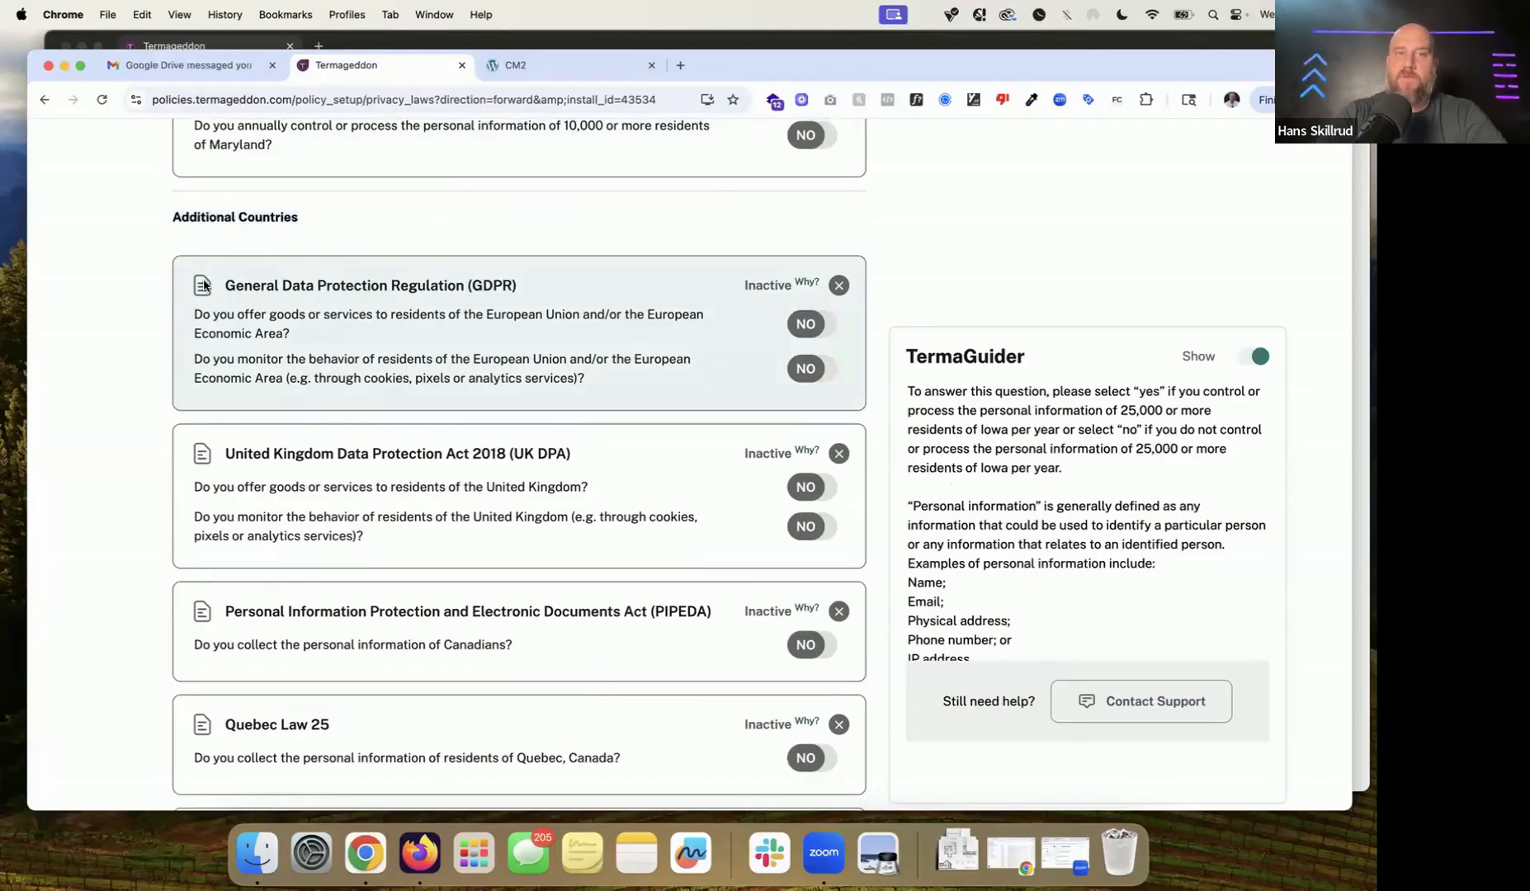
drag(405, 336, 180, 319)
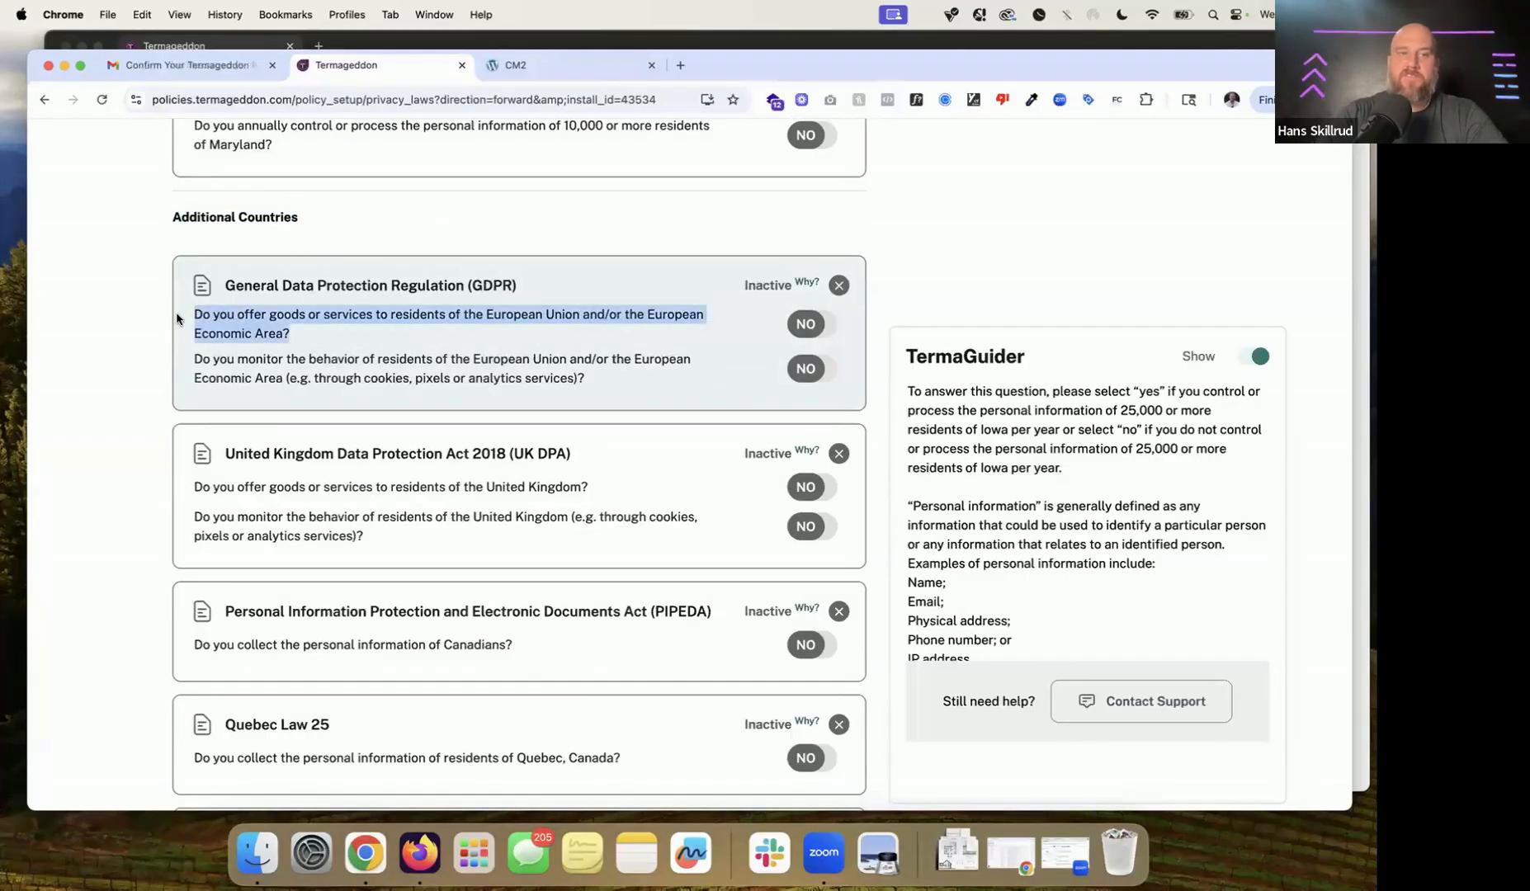
scroll(503, 330, down, 1)
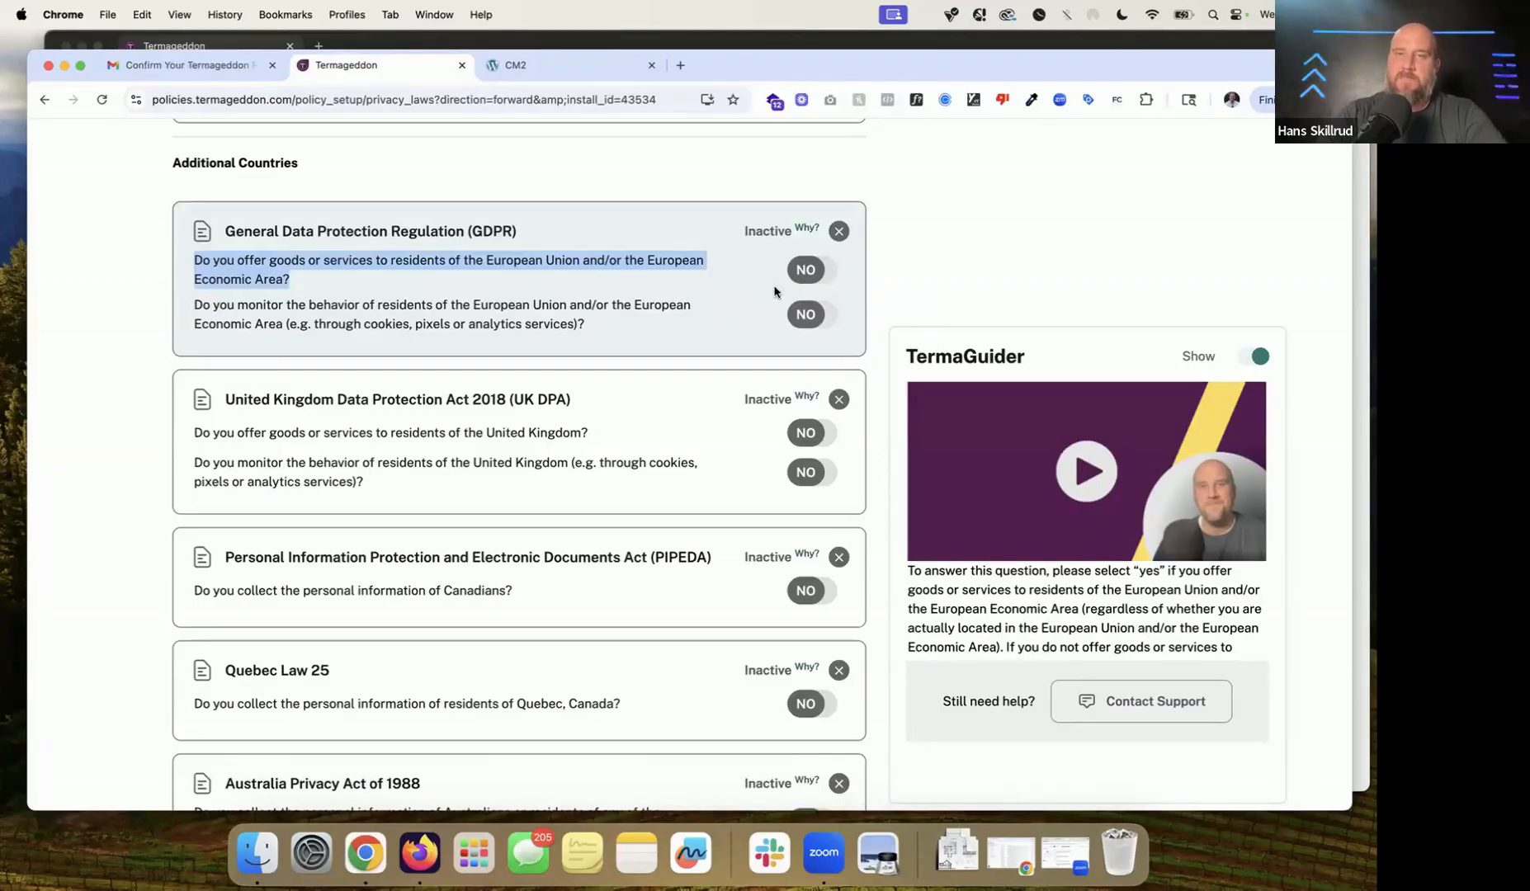
drag(613, 354, 177, 304)
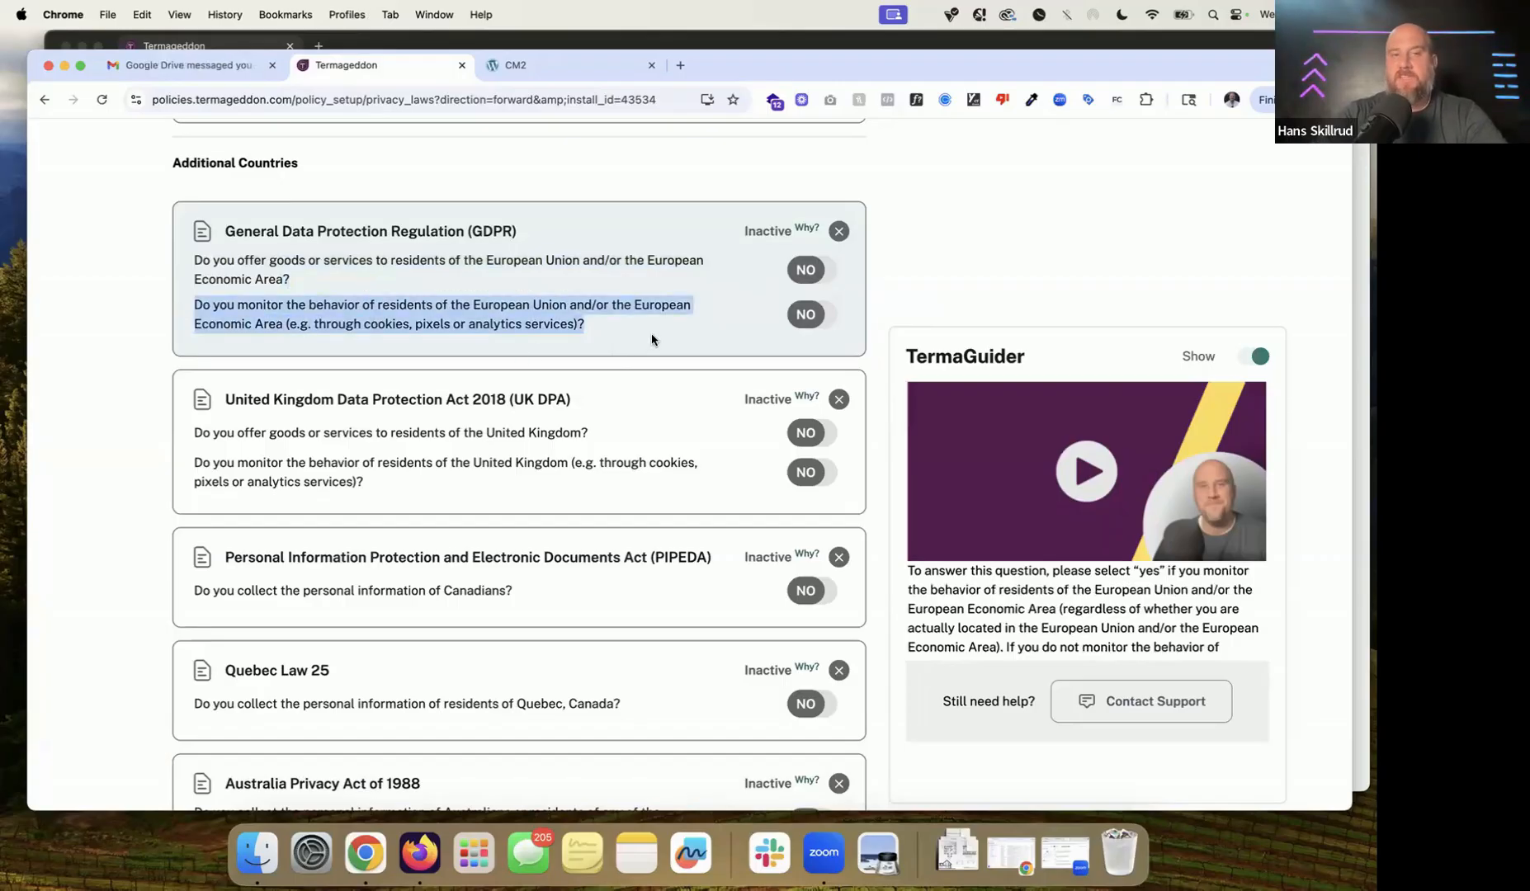
click(806, 324)
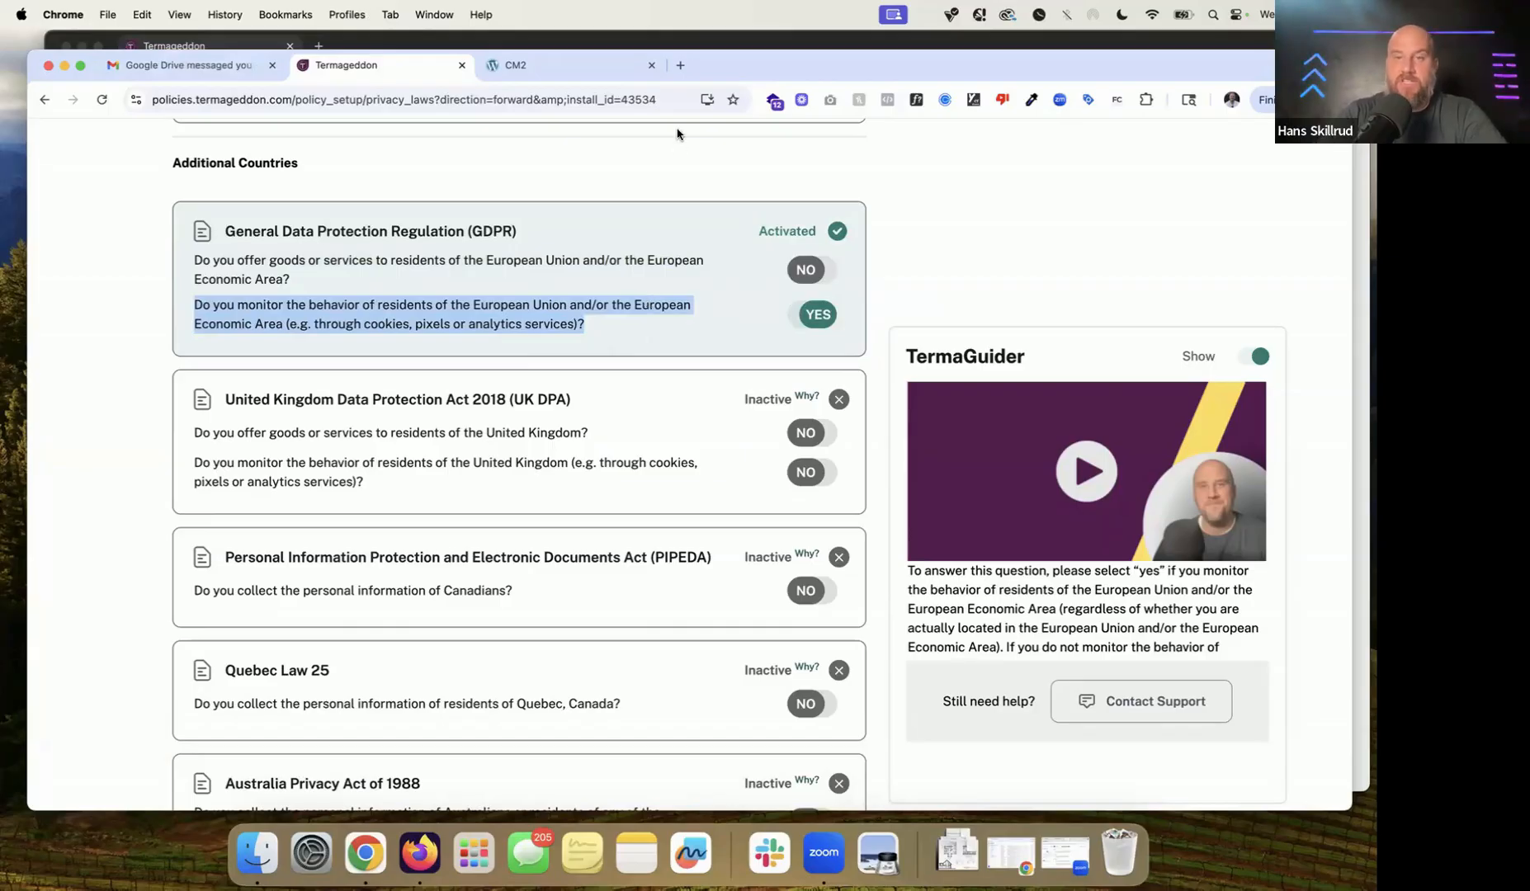
mouse_move(812, 493)
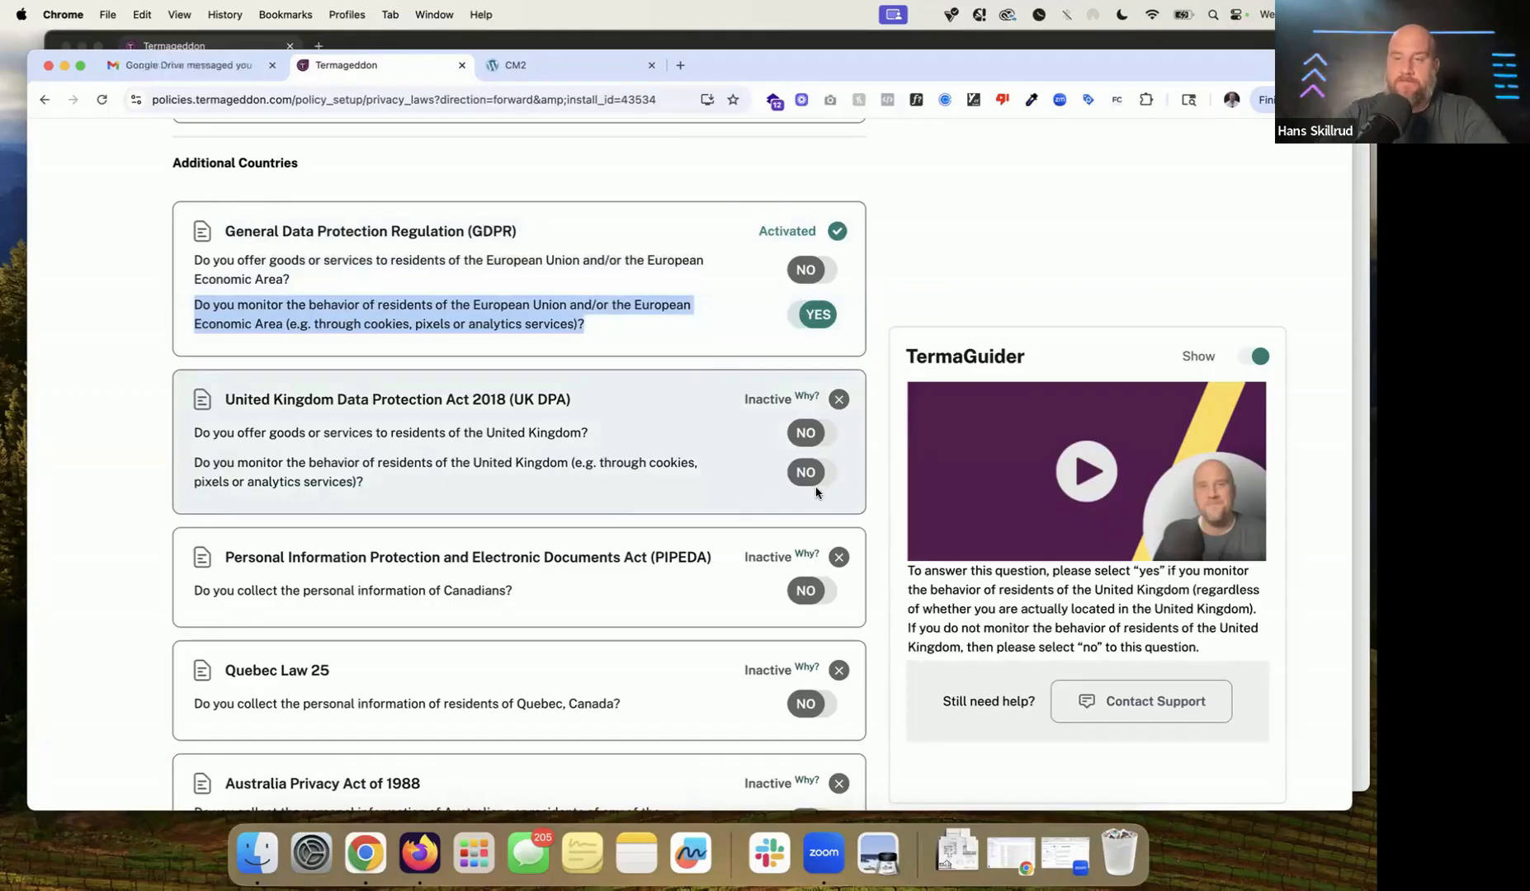
click(225, 406)
drag(226, 405, 582, 405)
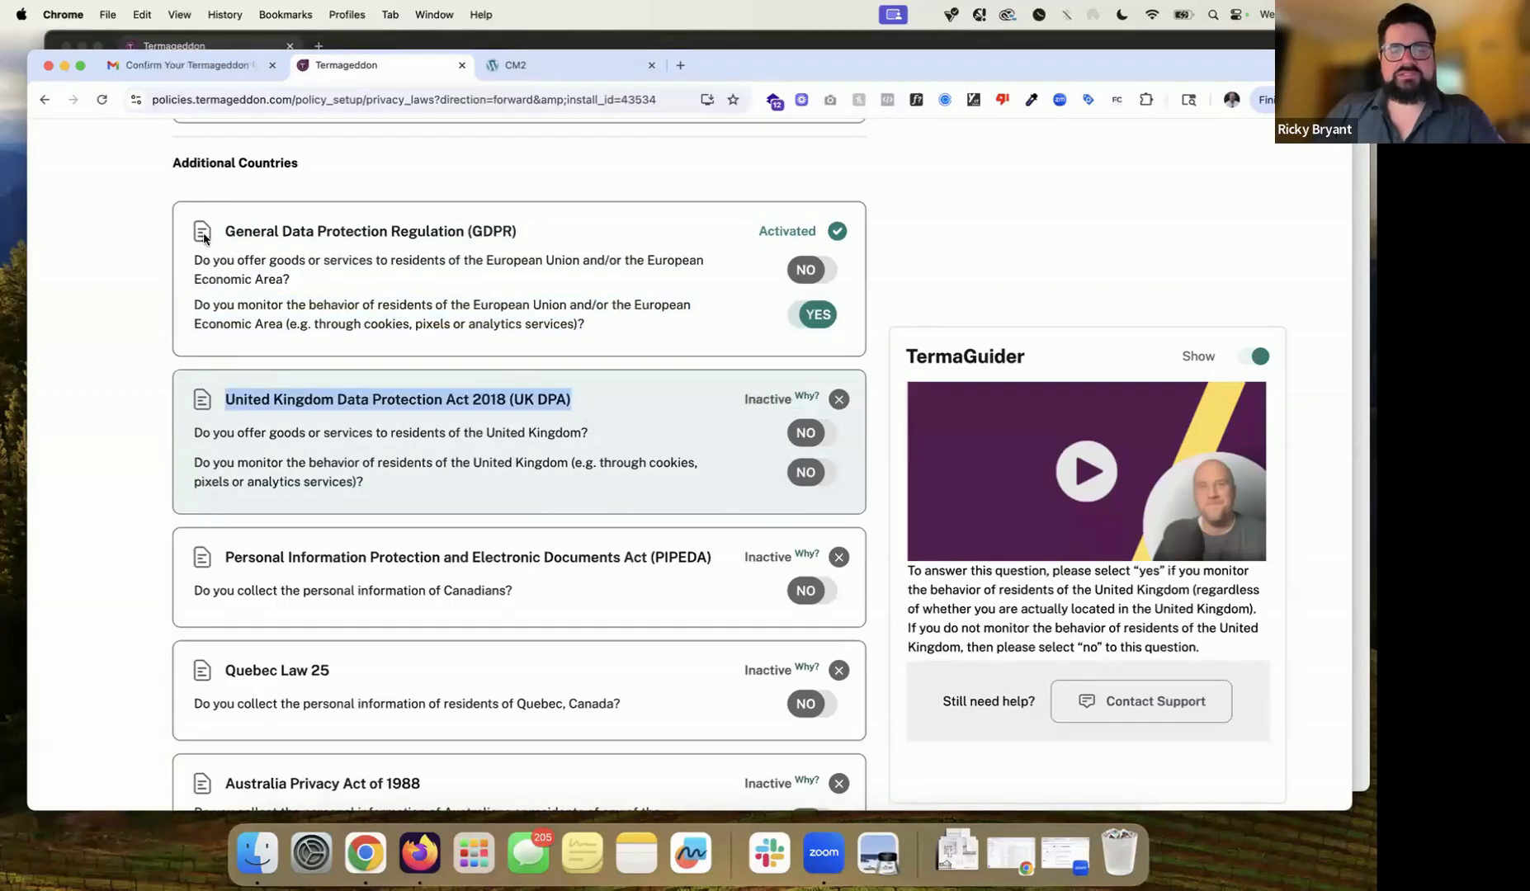
Step: Switch the UK DPA question on monitoring UK residents' behaviour to Yes
drag(542, 231, 180, 230)
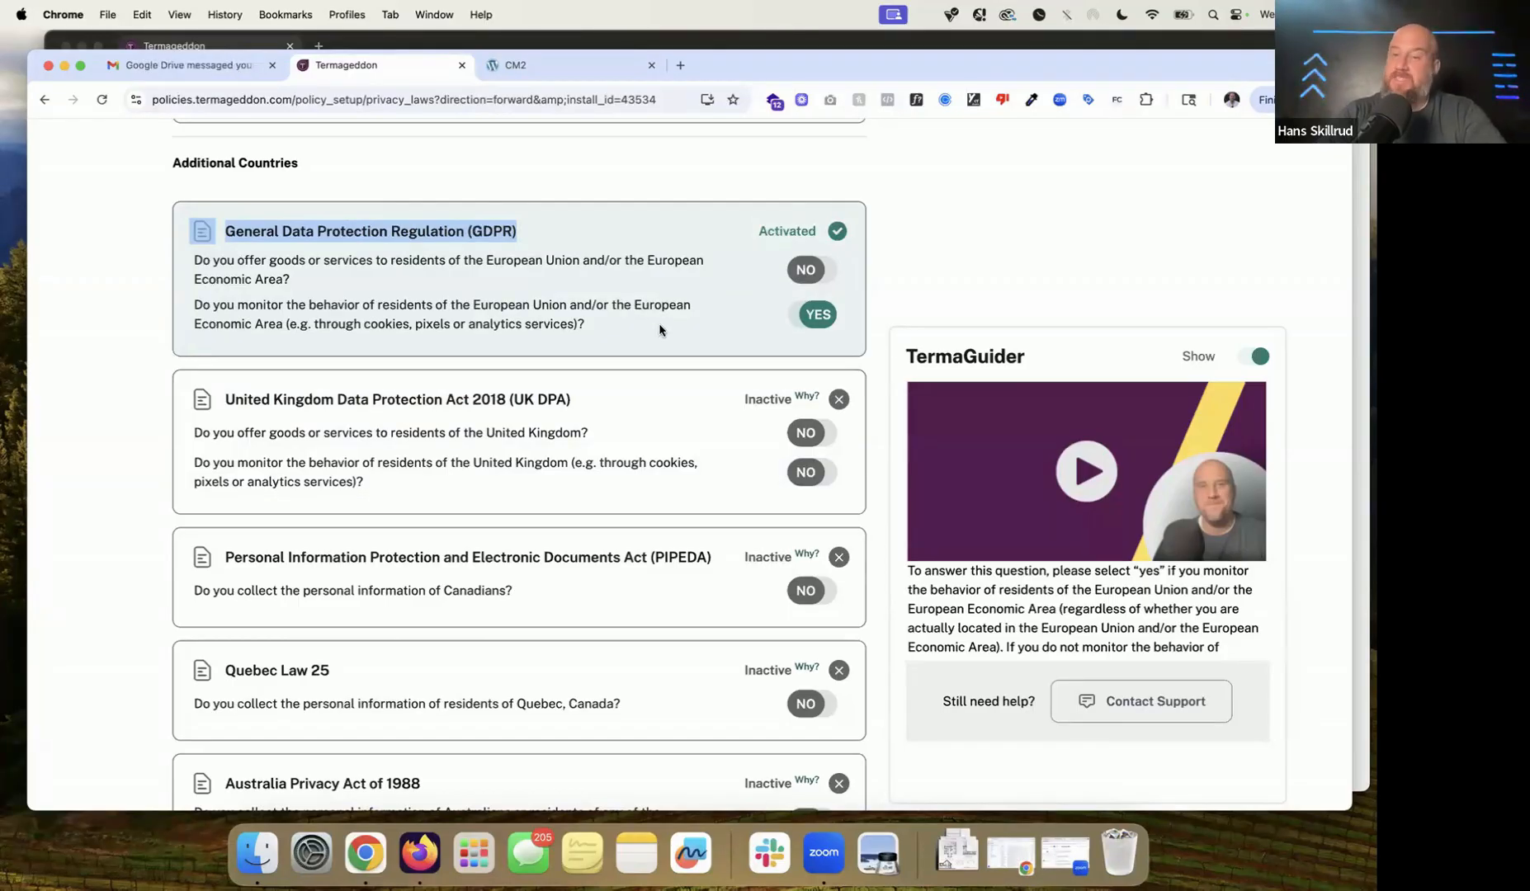
scroll(660, 330, down, 2)
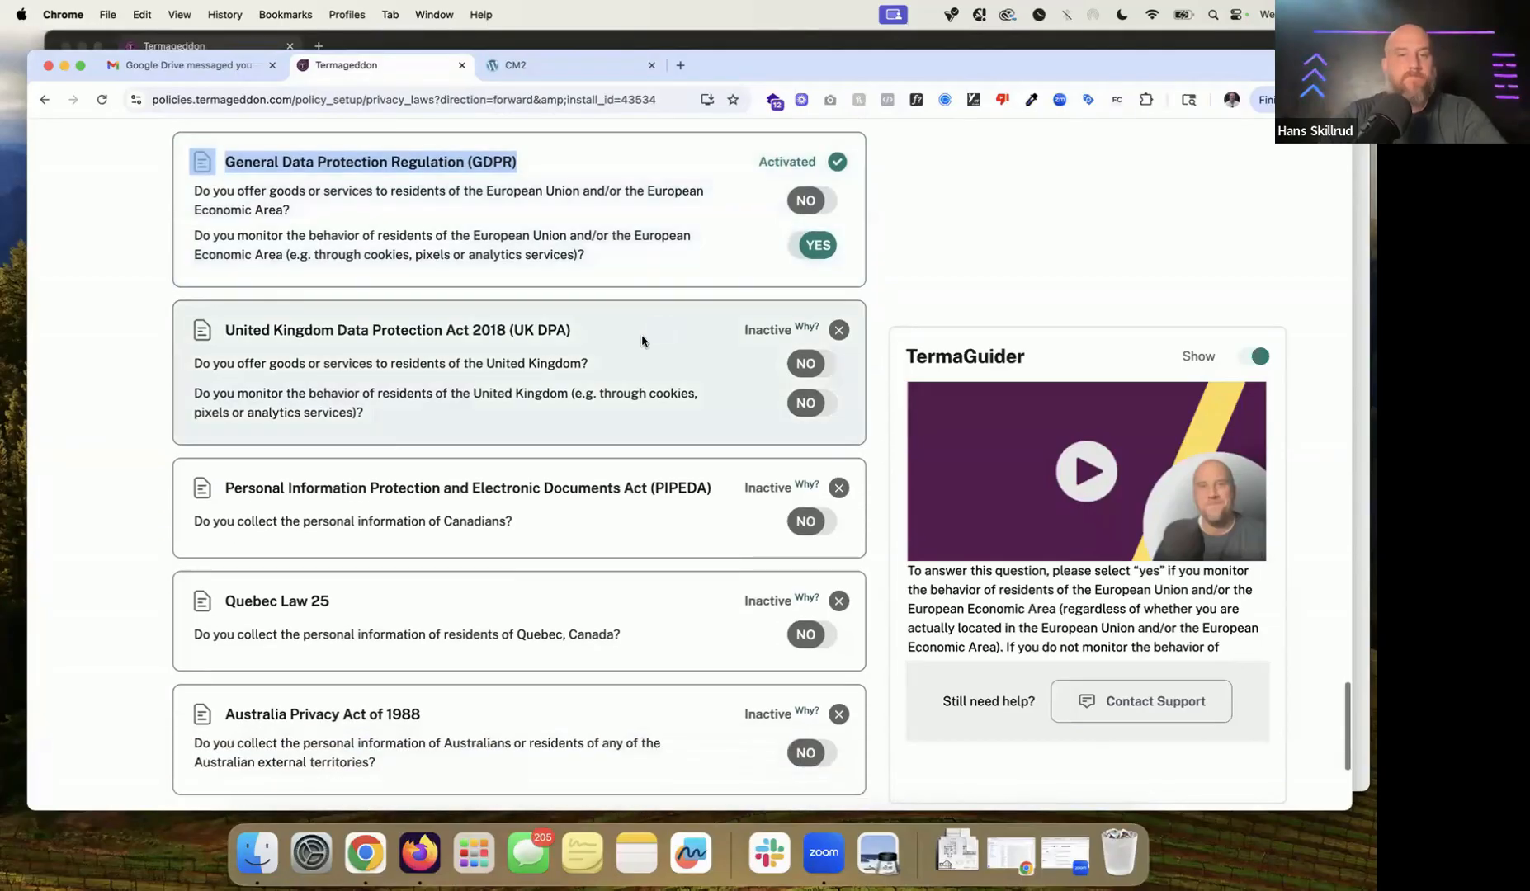
drag(209, 336, 445, 397)
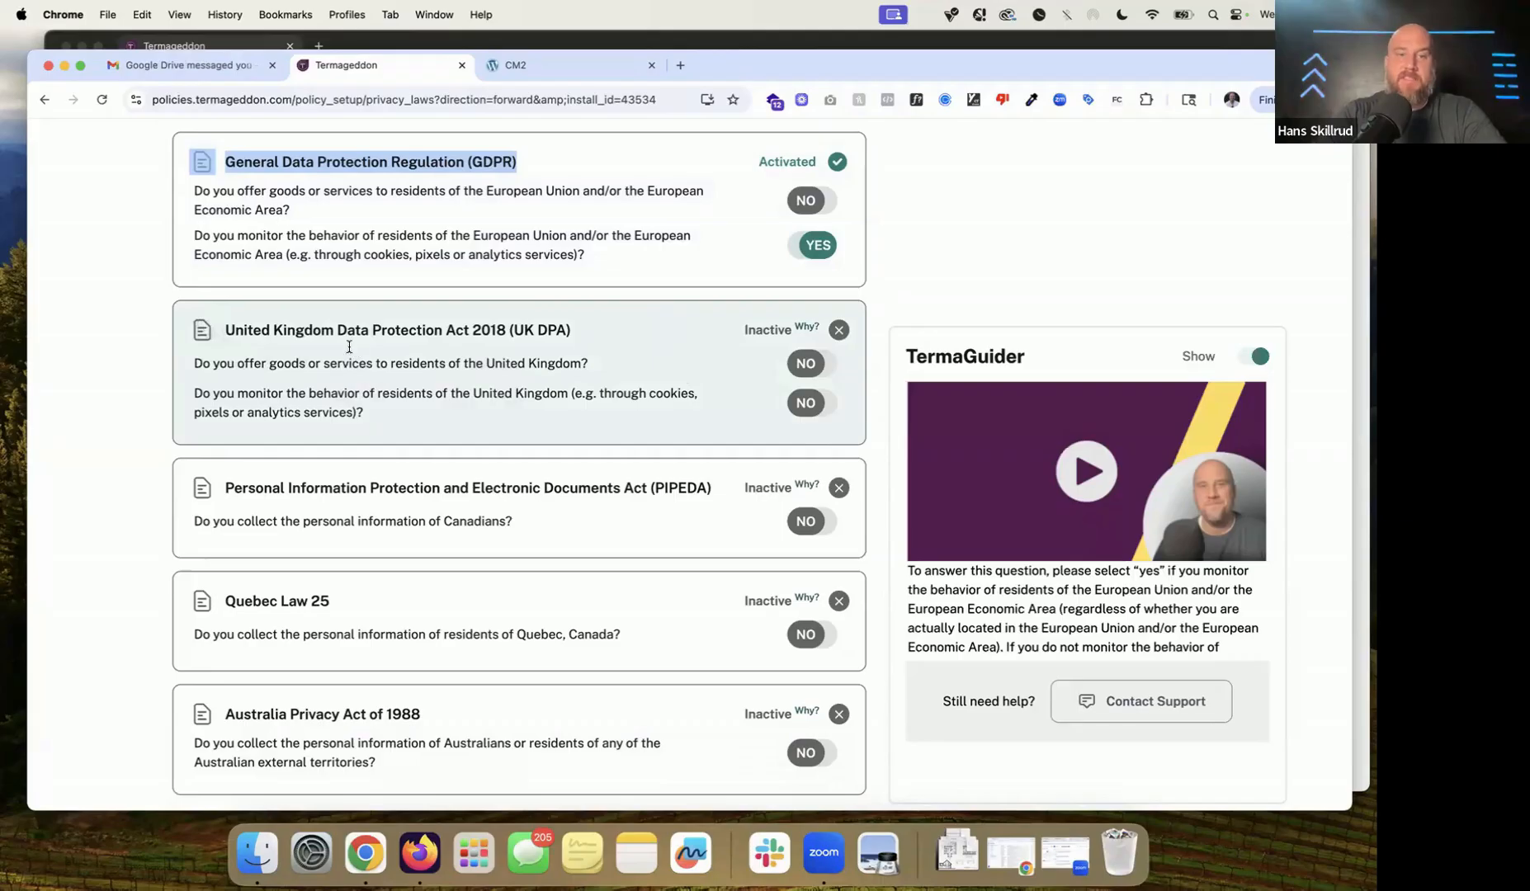
drag(203, 331, 547, 417)
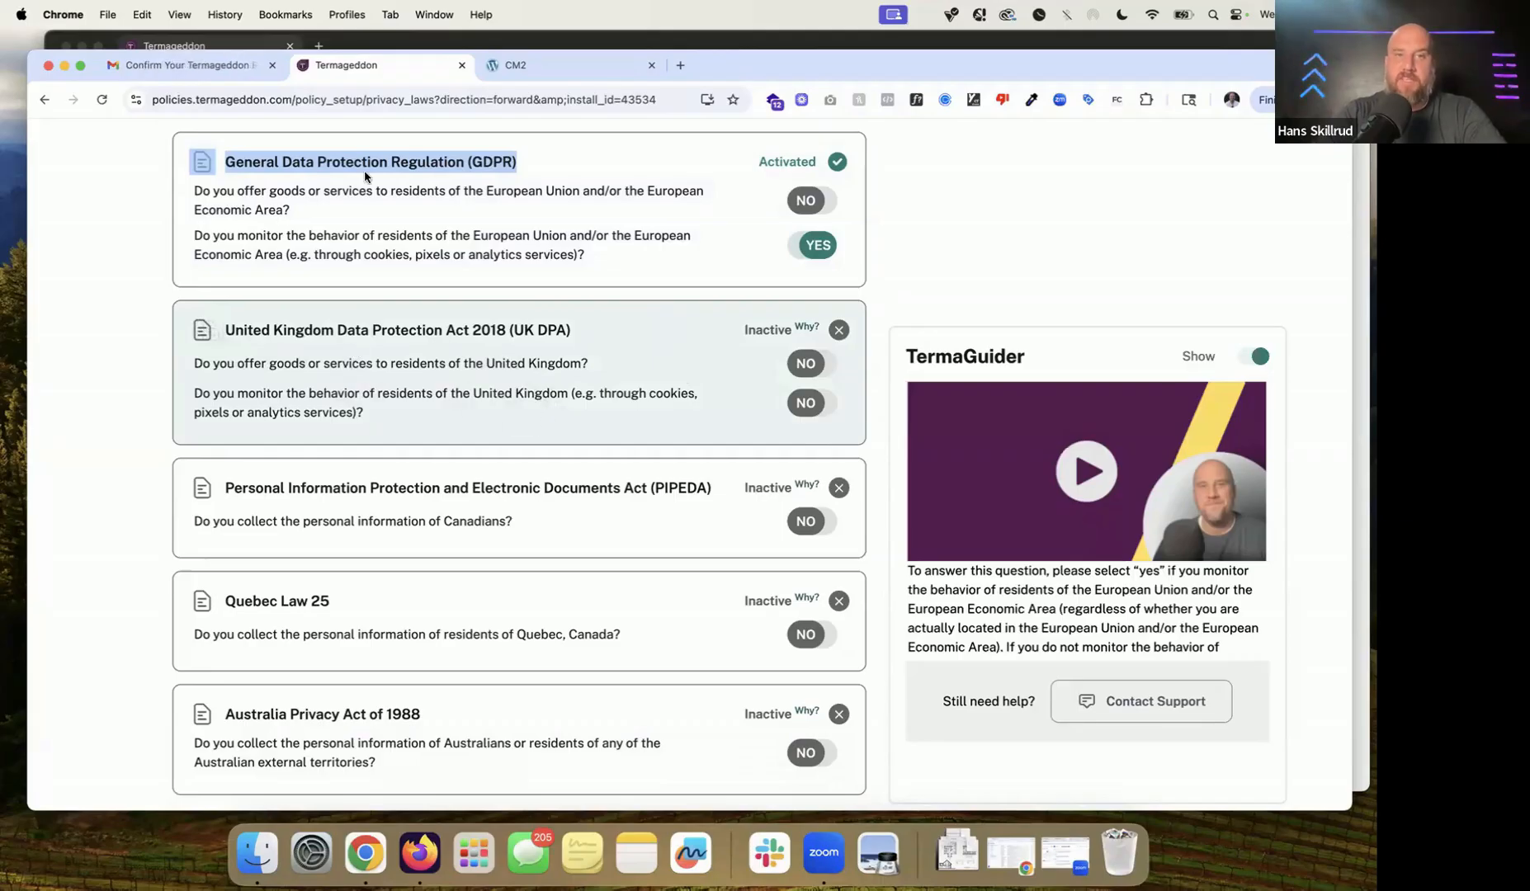
click(815, 407)
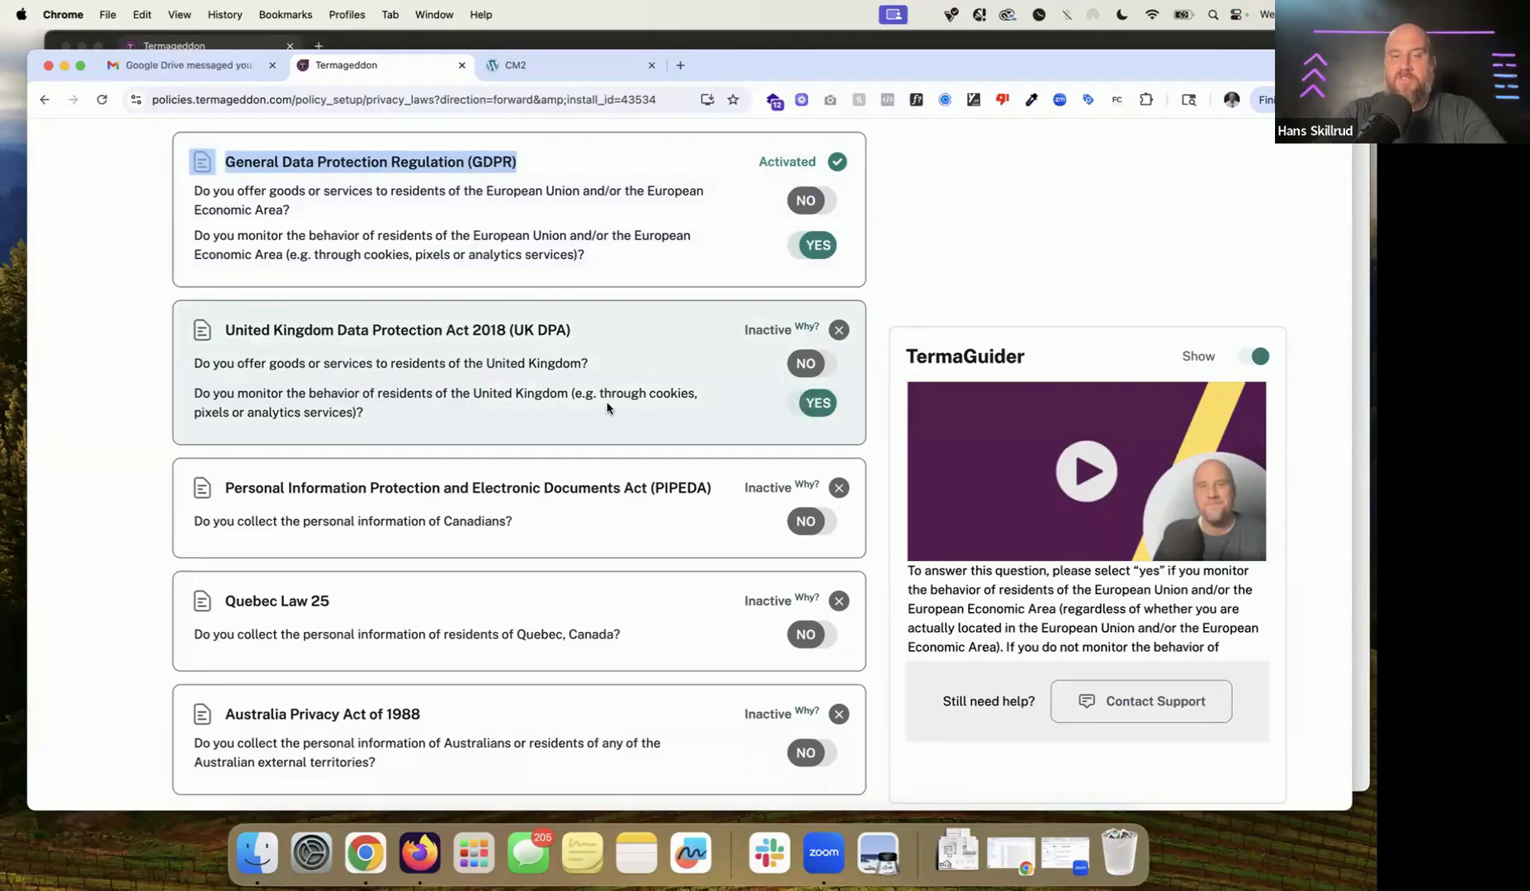
scroll(611, 408, down, 3)
Step: Answer Yes for Canadian and Quebec residents' information, activating PIPEDA and Quebec Law 25
scroll(611, 407, up, 2)
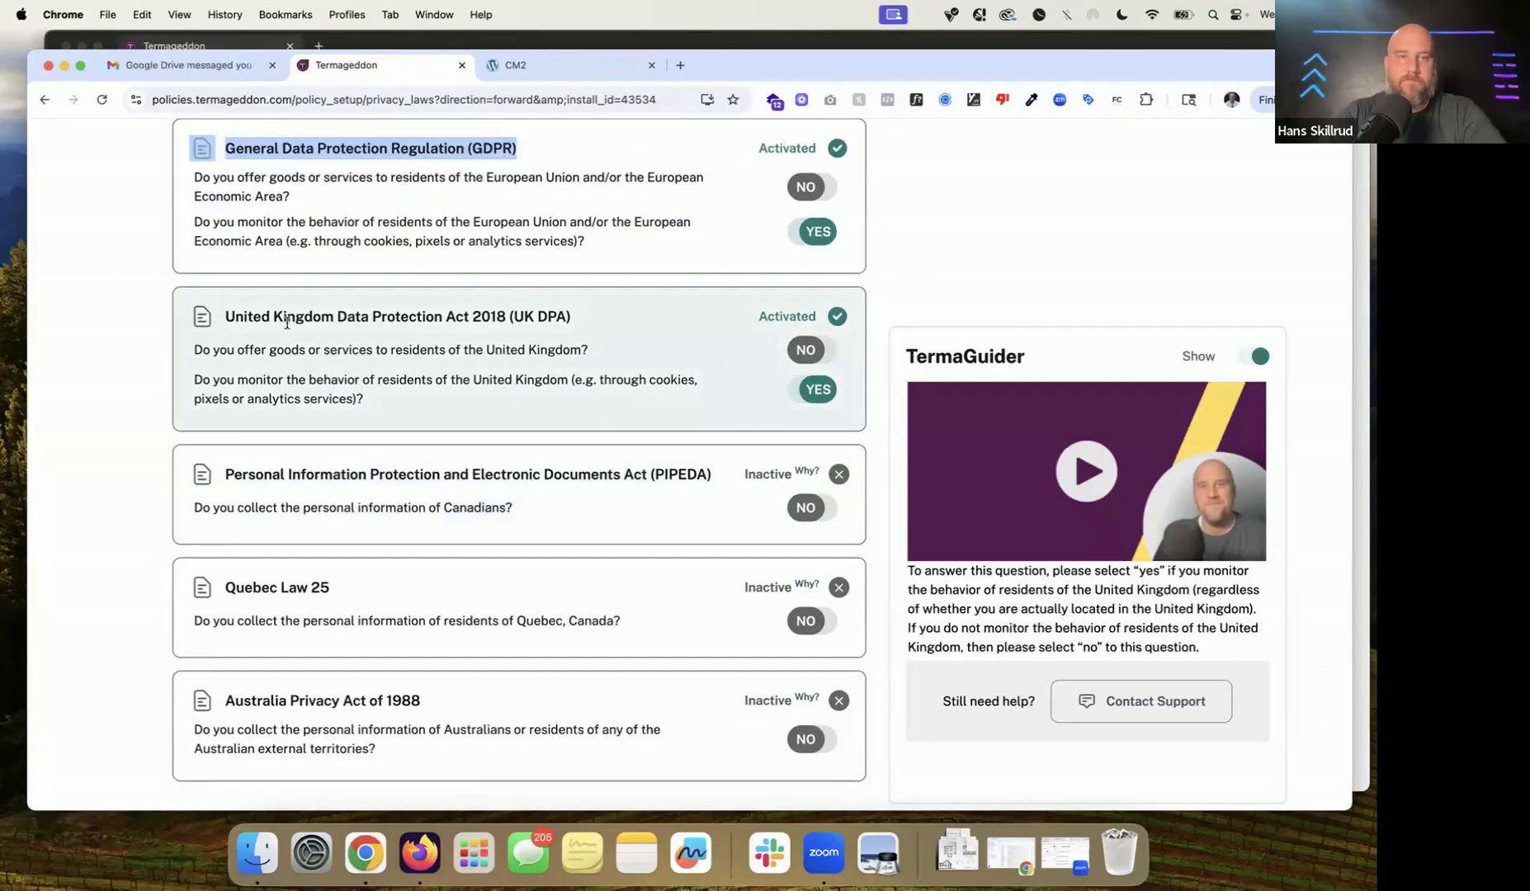
scroll(219, 388, down, 2)
scroll(220, 388, down, 2)
drag(172, 351, 820, 345)
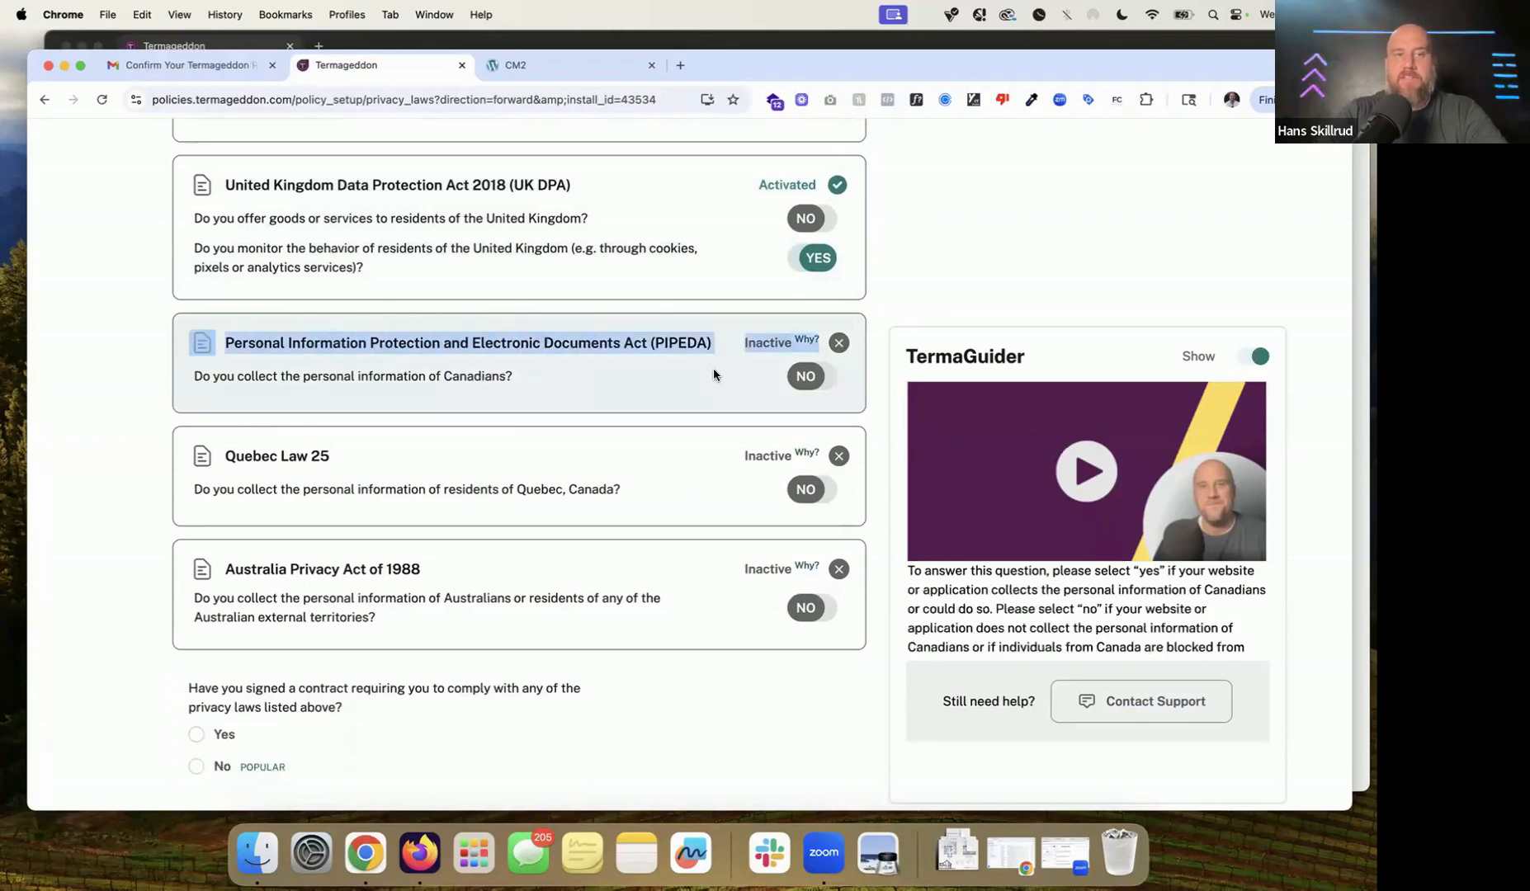
click(828, 386)
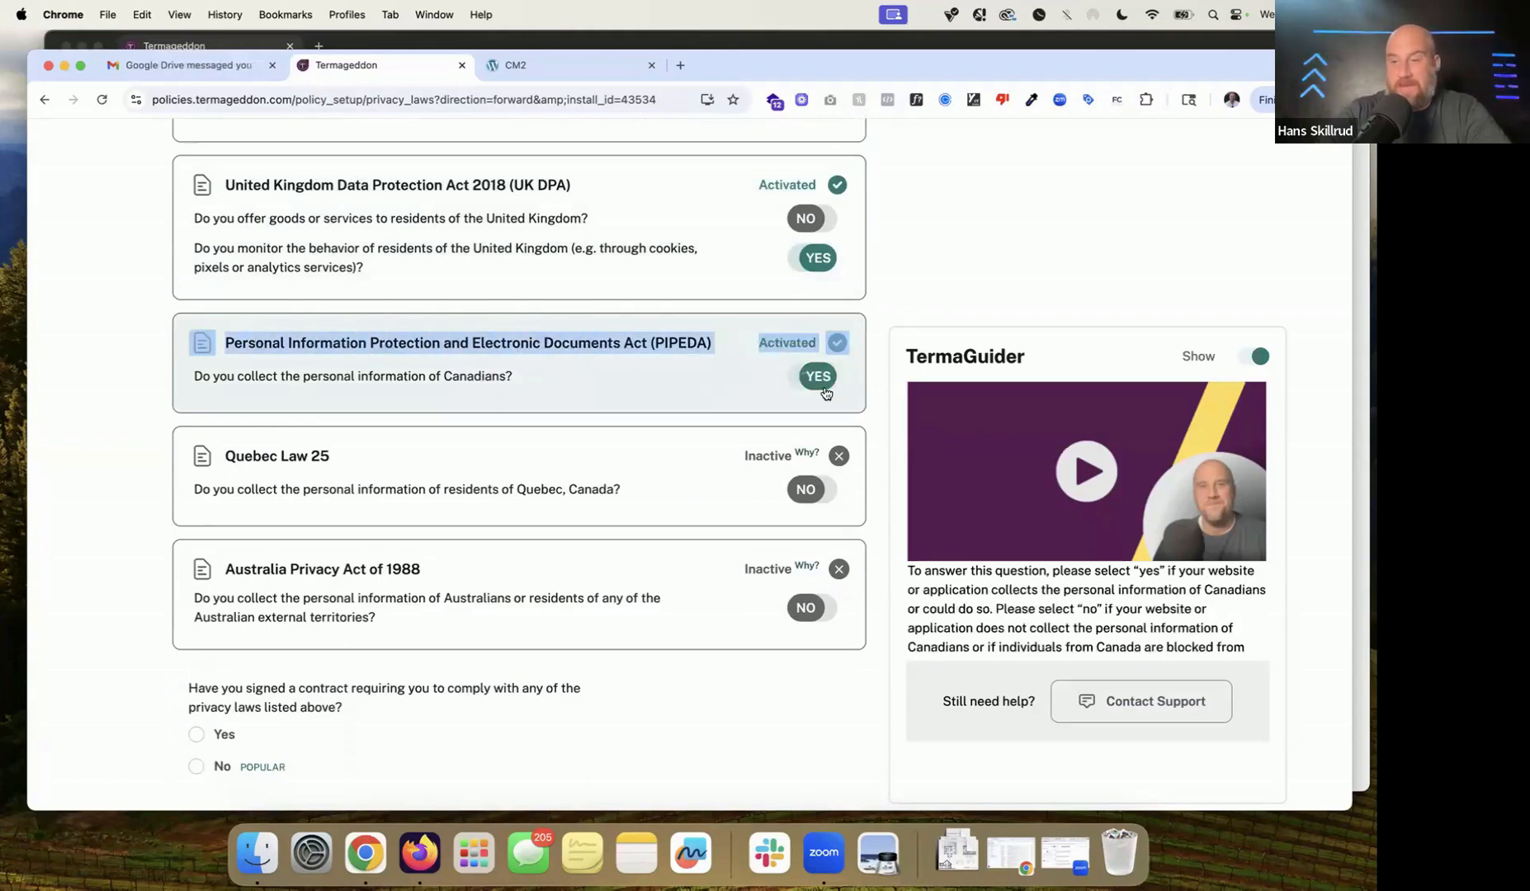
scroll(825, 392, down, 2)
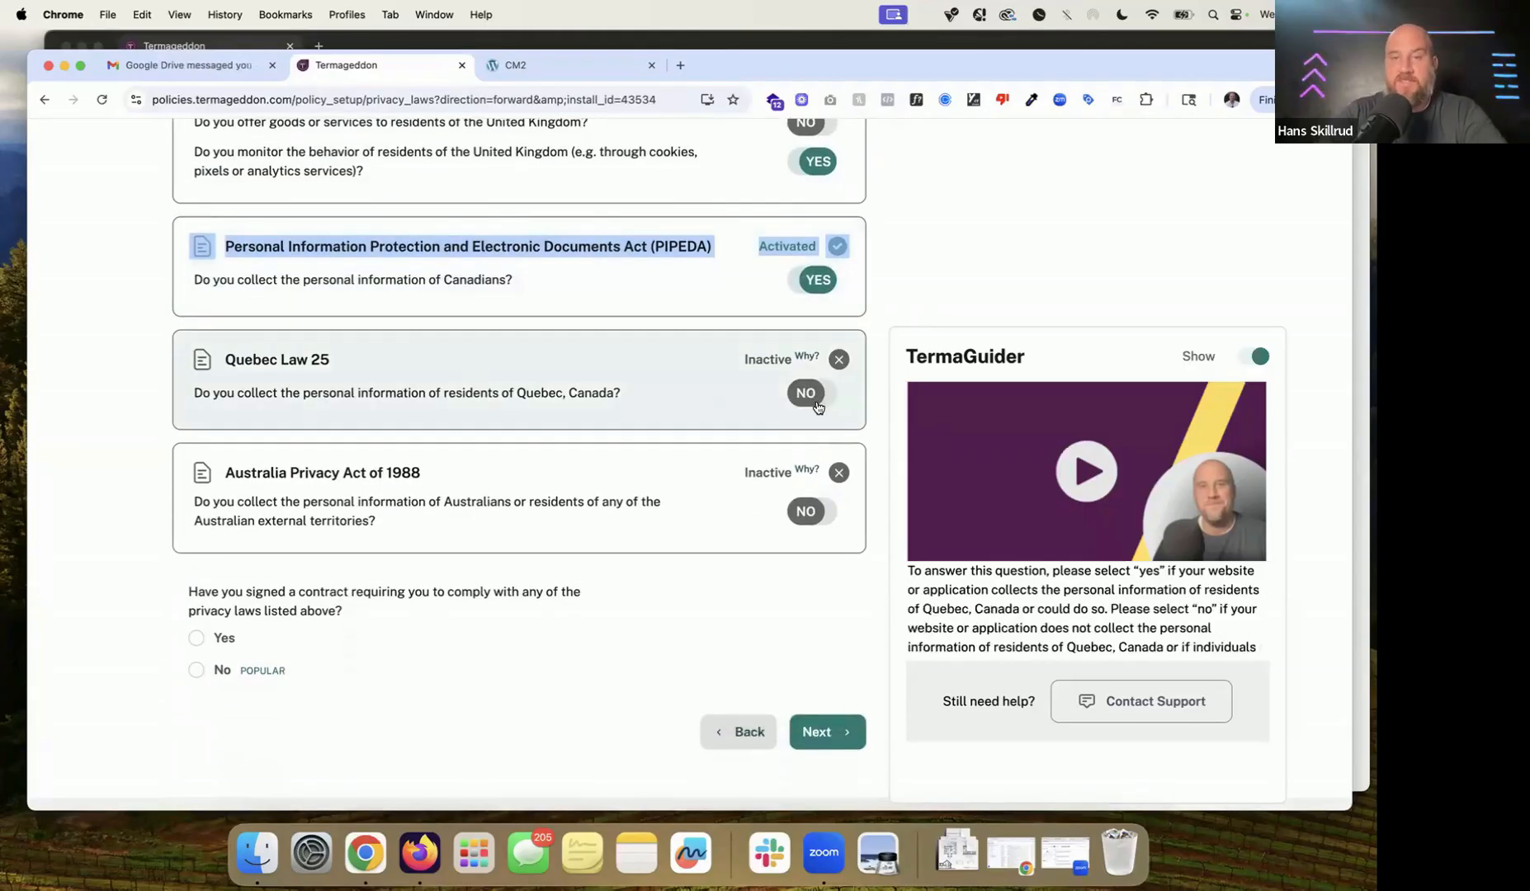
click(817, 403)
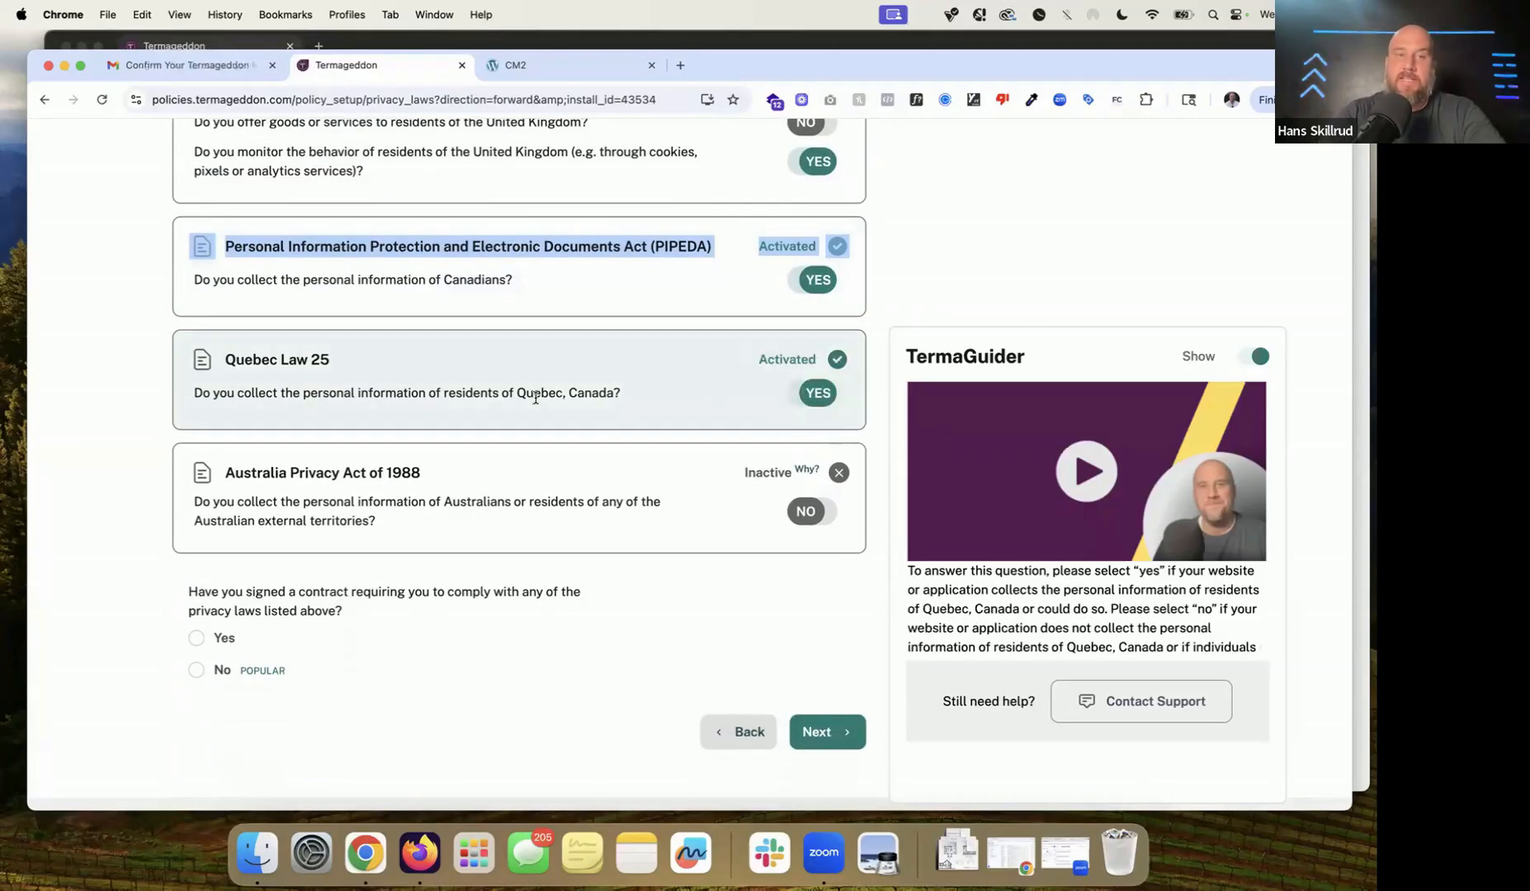
Step: Leave the Australia Privacy Act inactive and answer No to the contract compliance question
drag(219, 362, 666, 394)
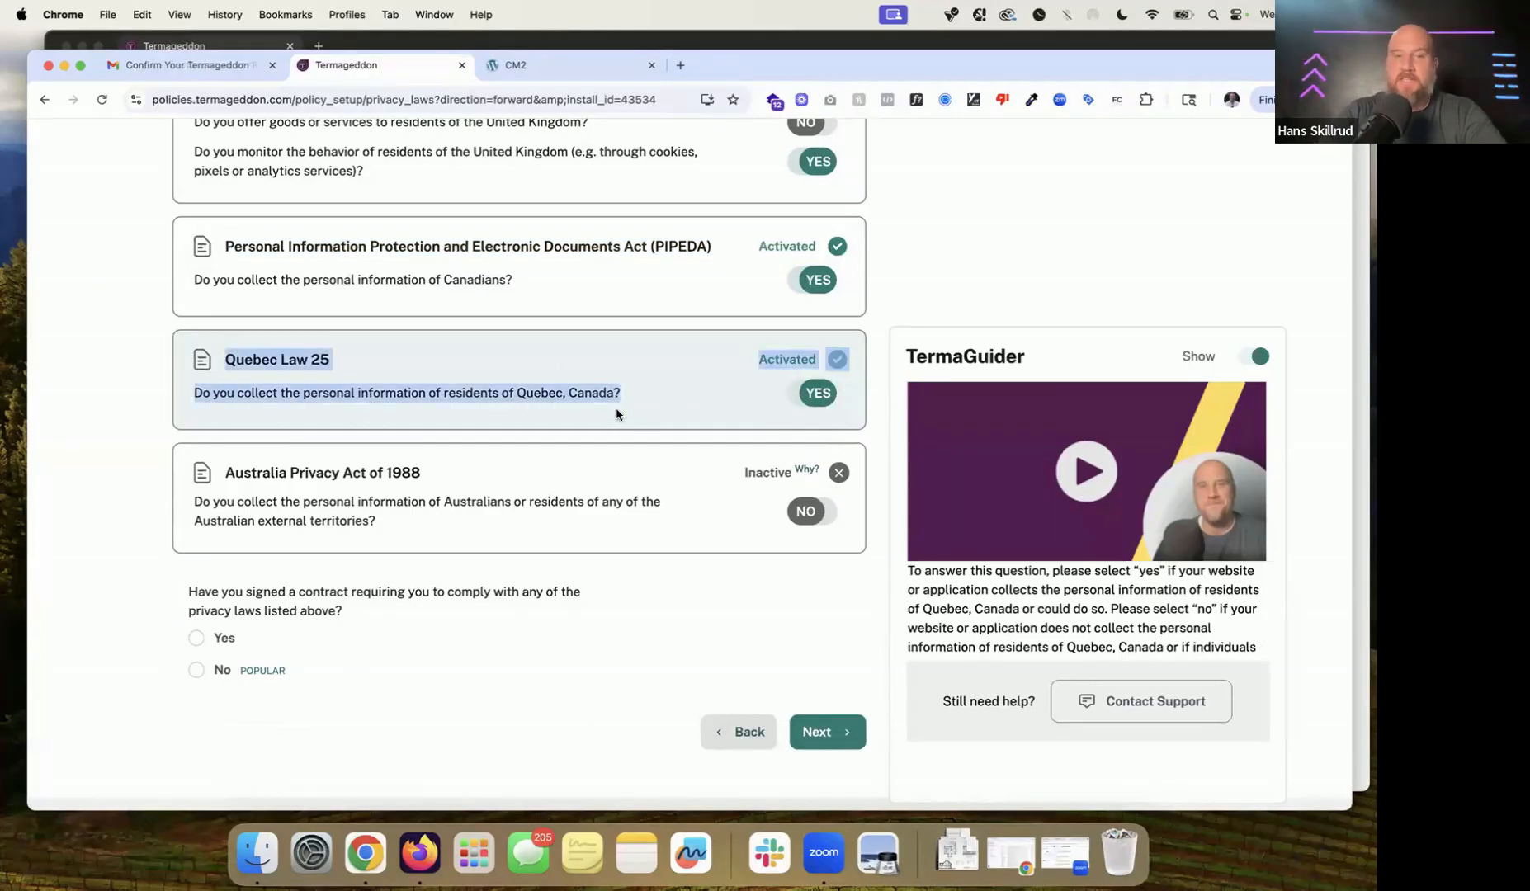
click(167, 401)
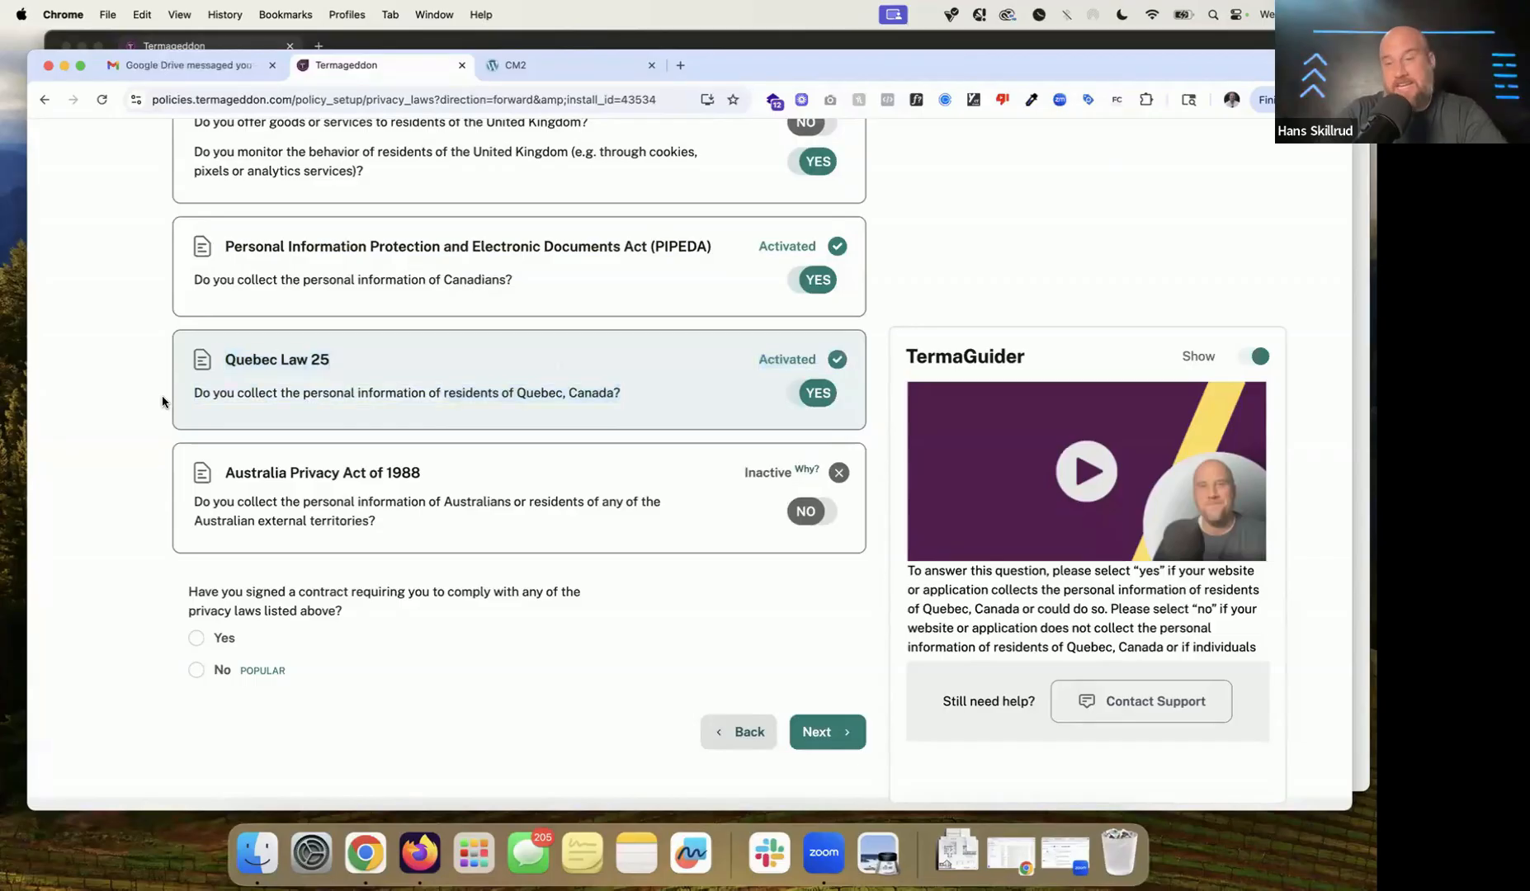
drag(168, 402, 459, 387)
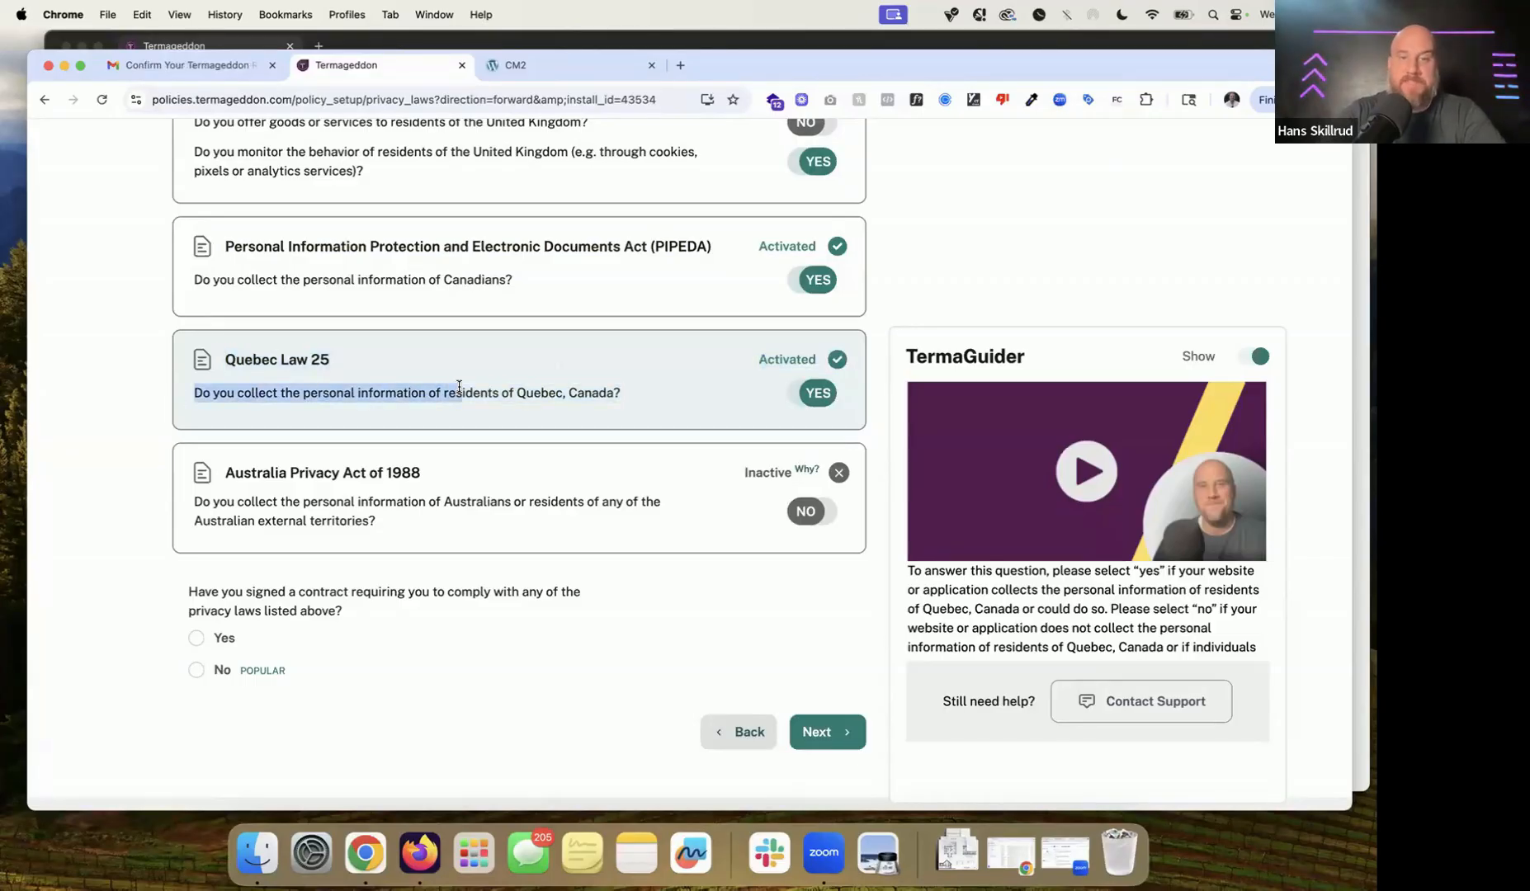
drag(177, 474, 404, 526)
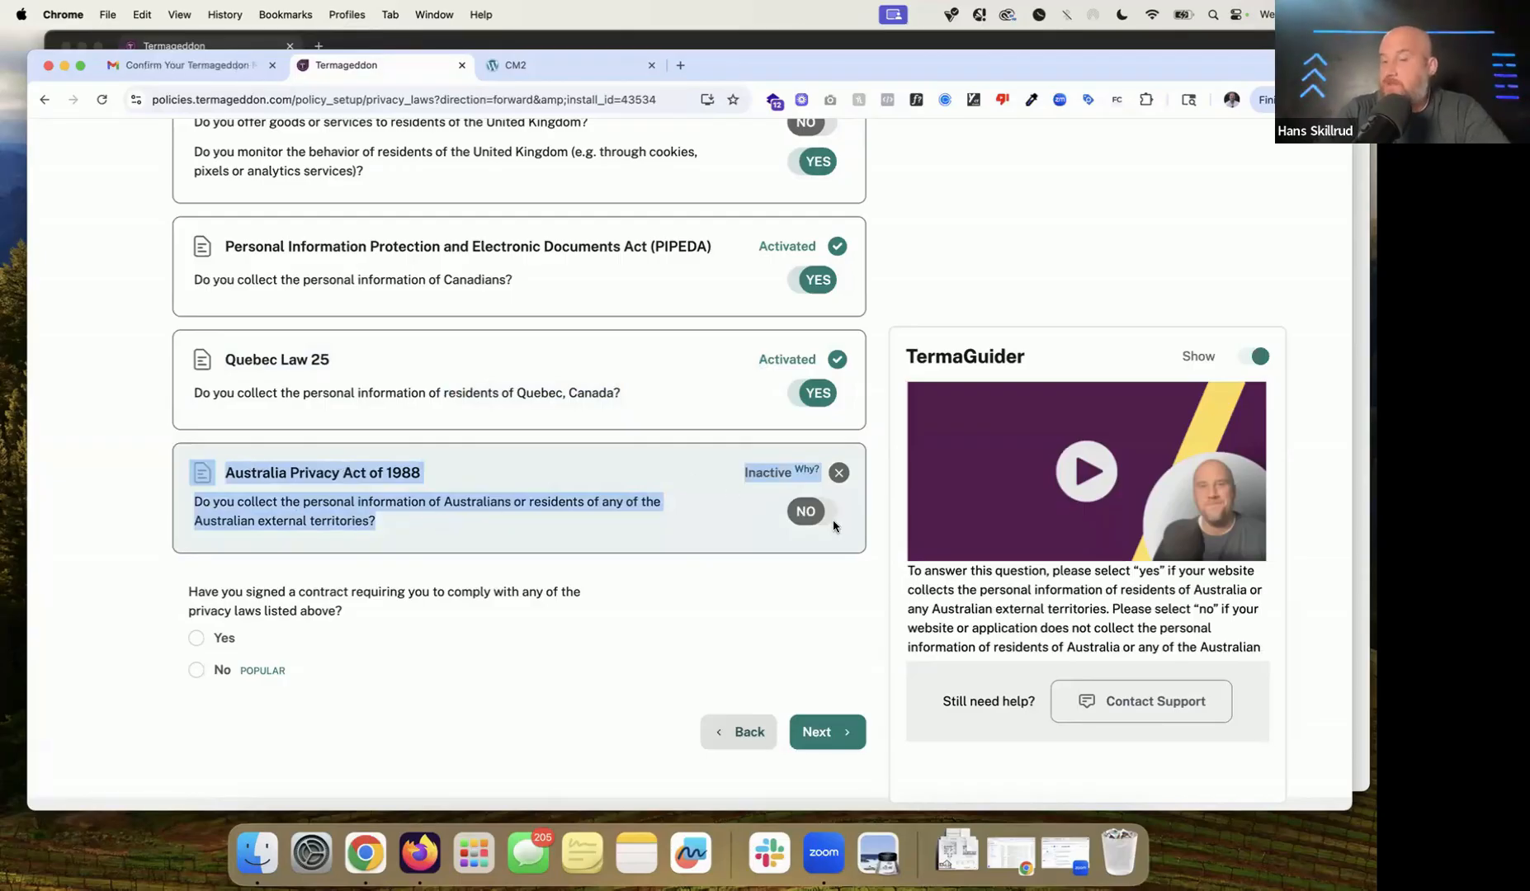
scroll(834, 519, down, 1)
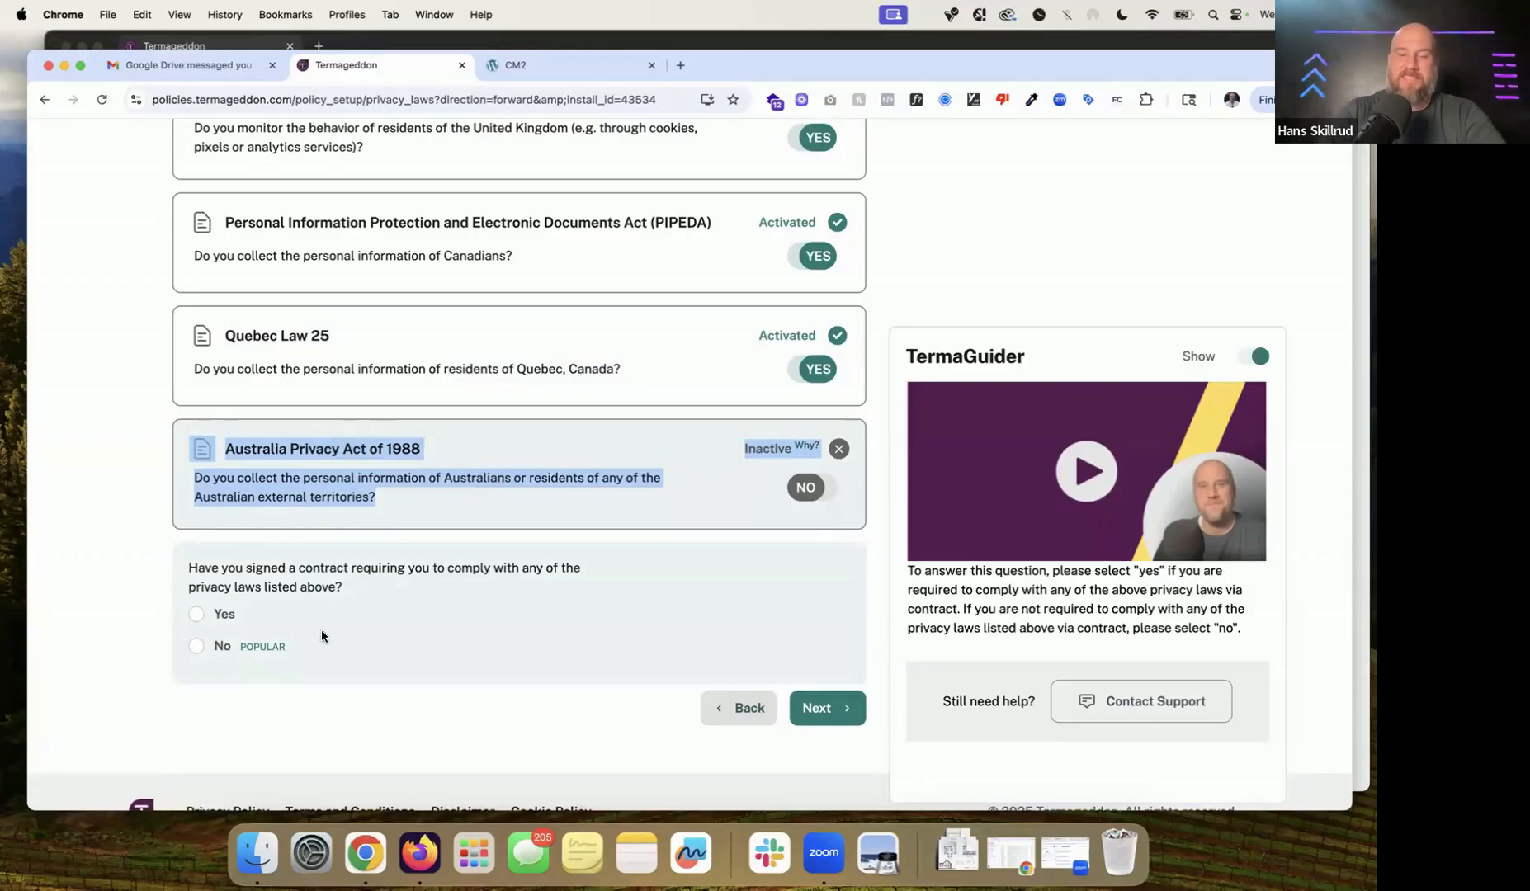
scroll(400, 594, down, 1)
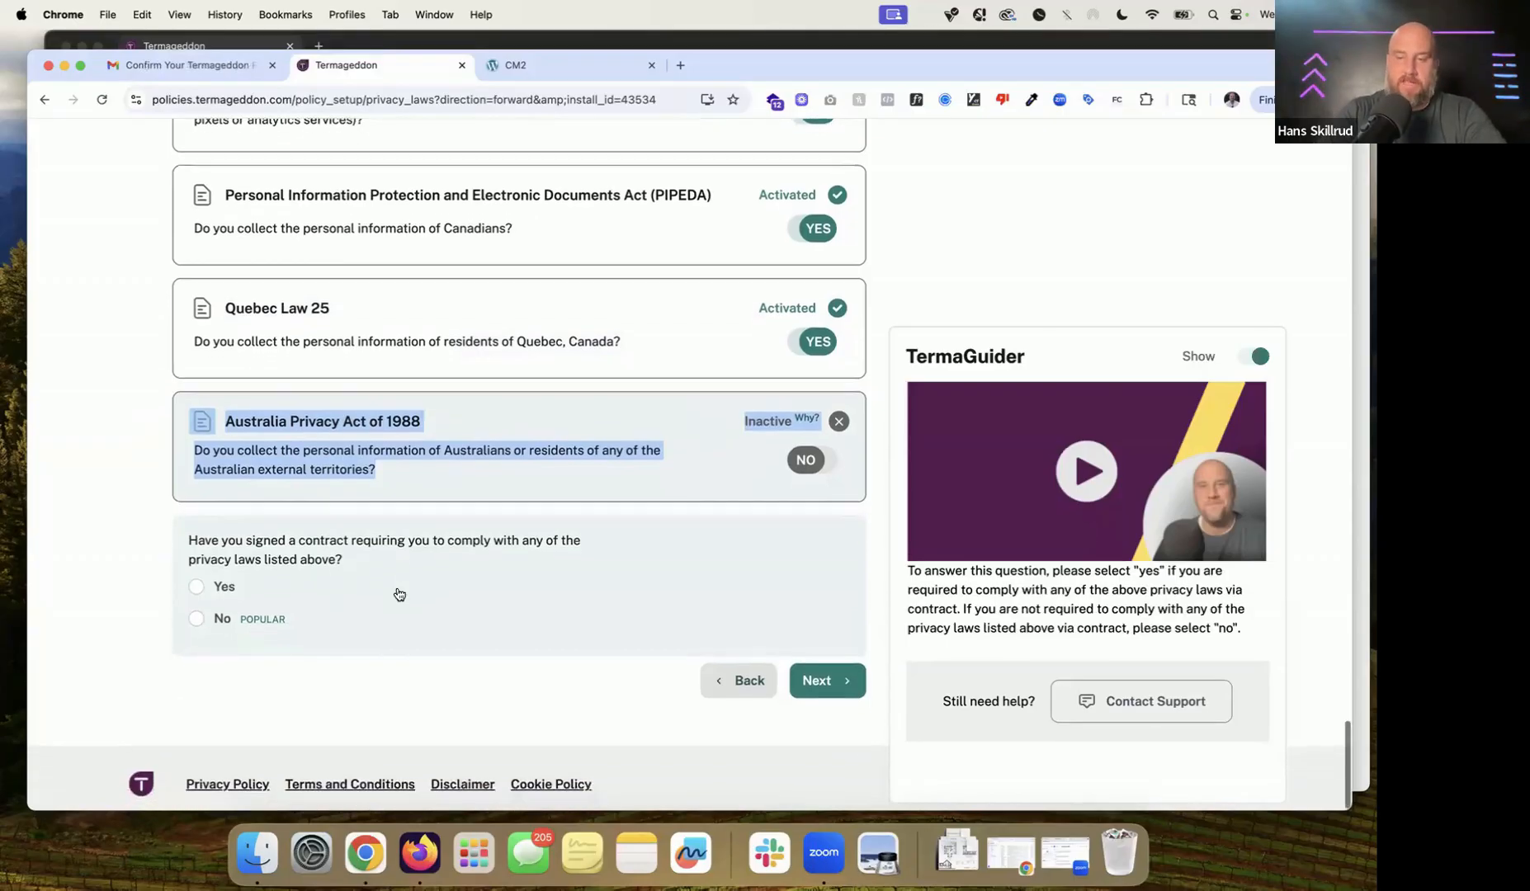
click(221, 626)
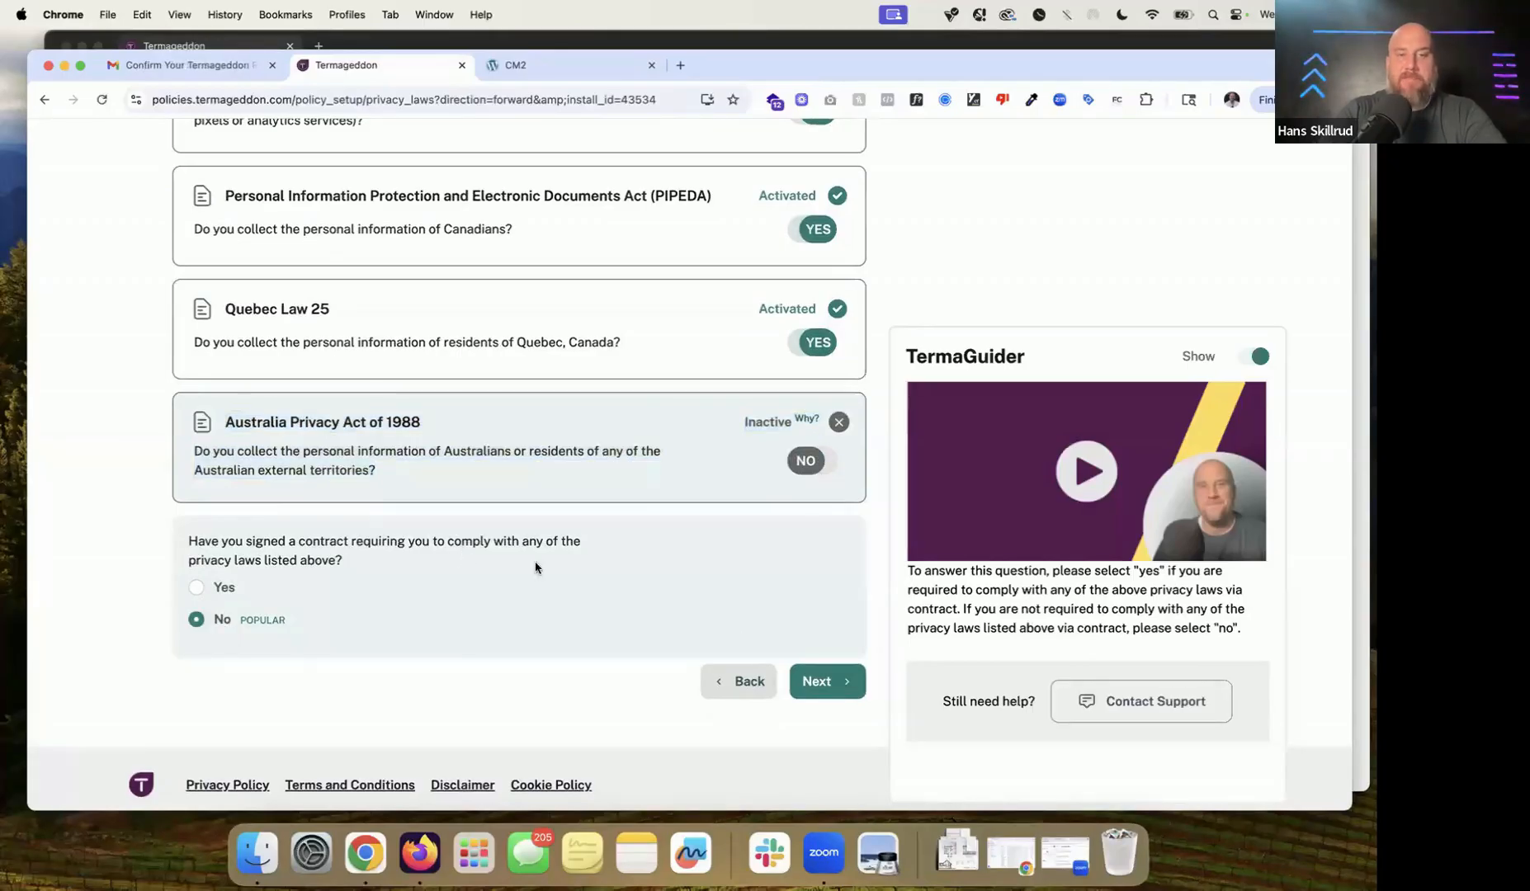
Step: Save the previous answers and move on to the Select Functionalities checklist
click(846, 687)
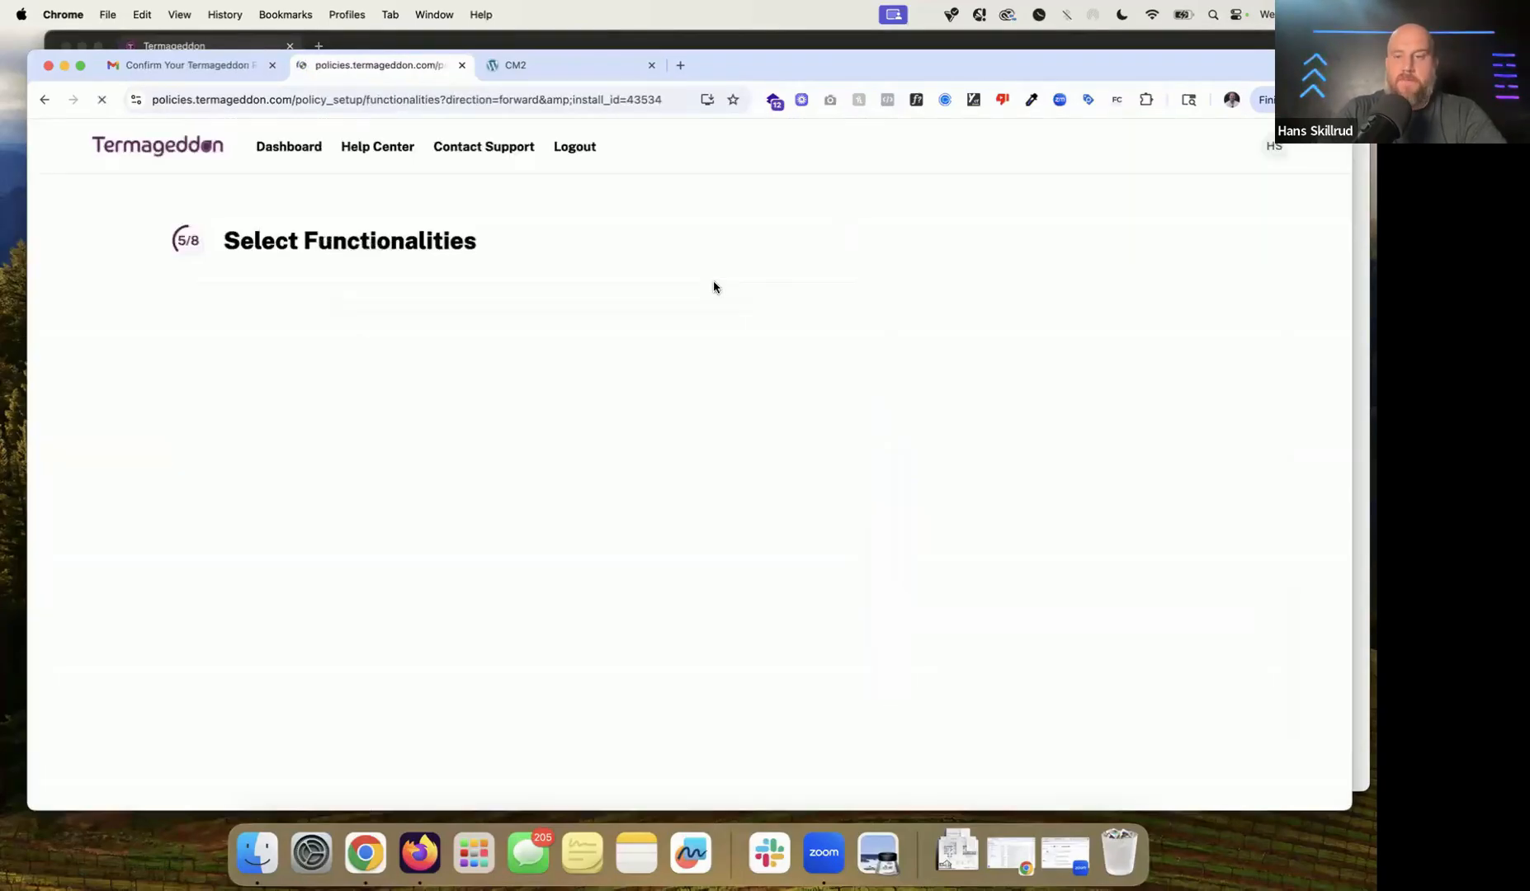
scroll(520, 243, down, 3)
scroll(521, 243, down, 2)
scroll(521, 243, up, 2)
scroll(521, 243, down, 1)
scroll(520, 243, up, 1)
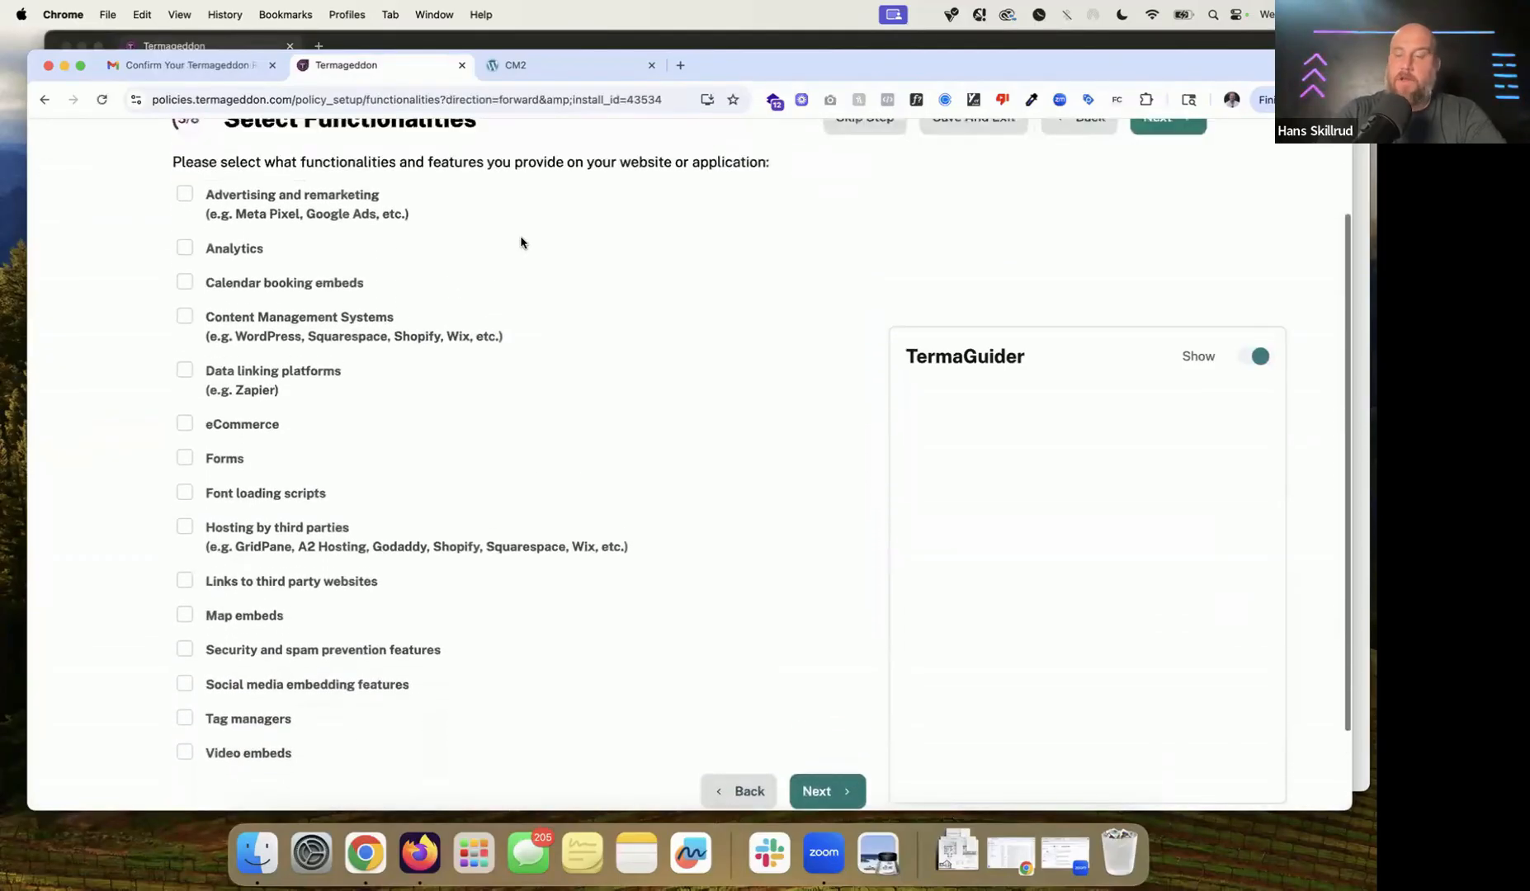
scroll(521, 242, down, 1)
mouse_move(521, 242)
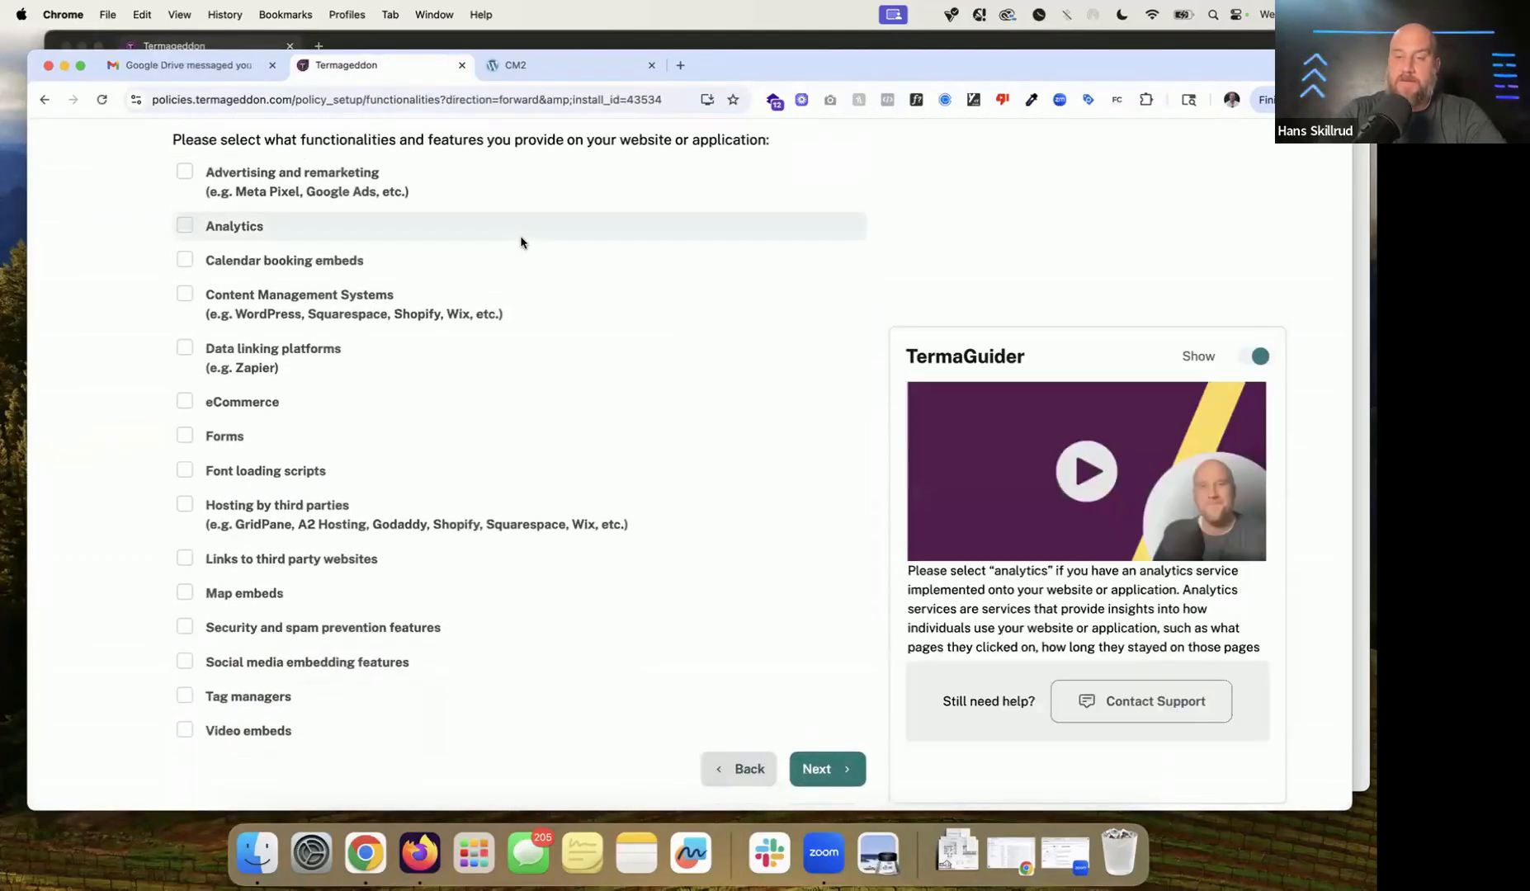
scroll(521, 243, up, 1)
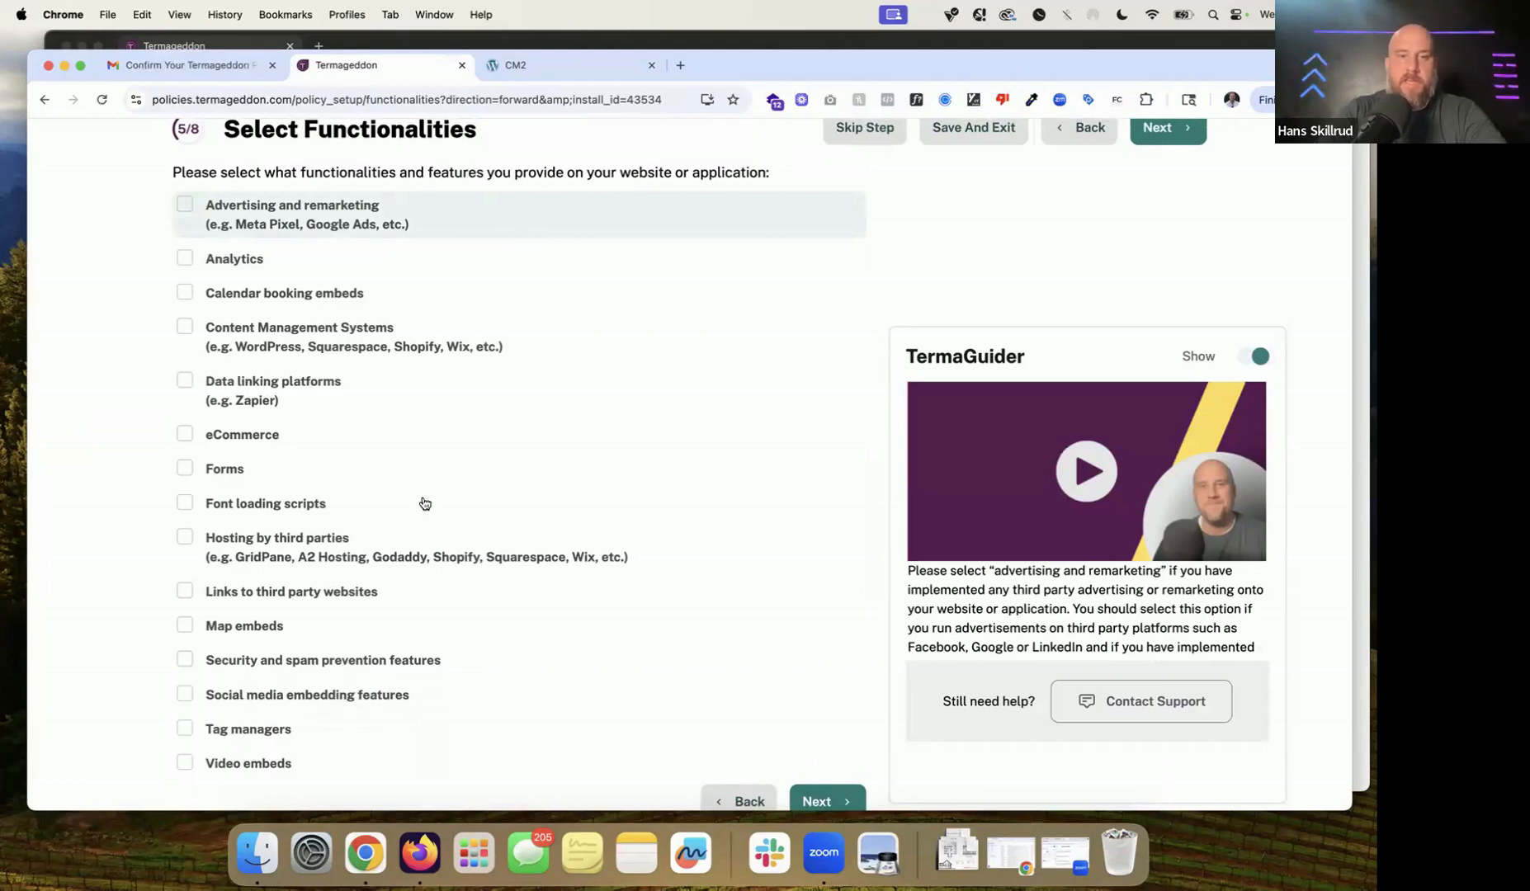
Step: Check Content Management Systems, Hosting by third parties and Forms after viewing the CM2 home page
click(544, 66)
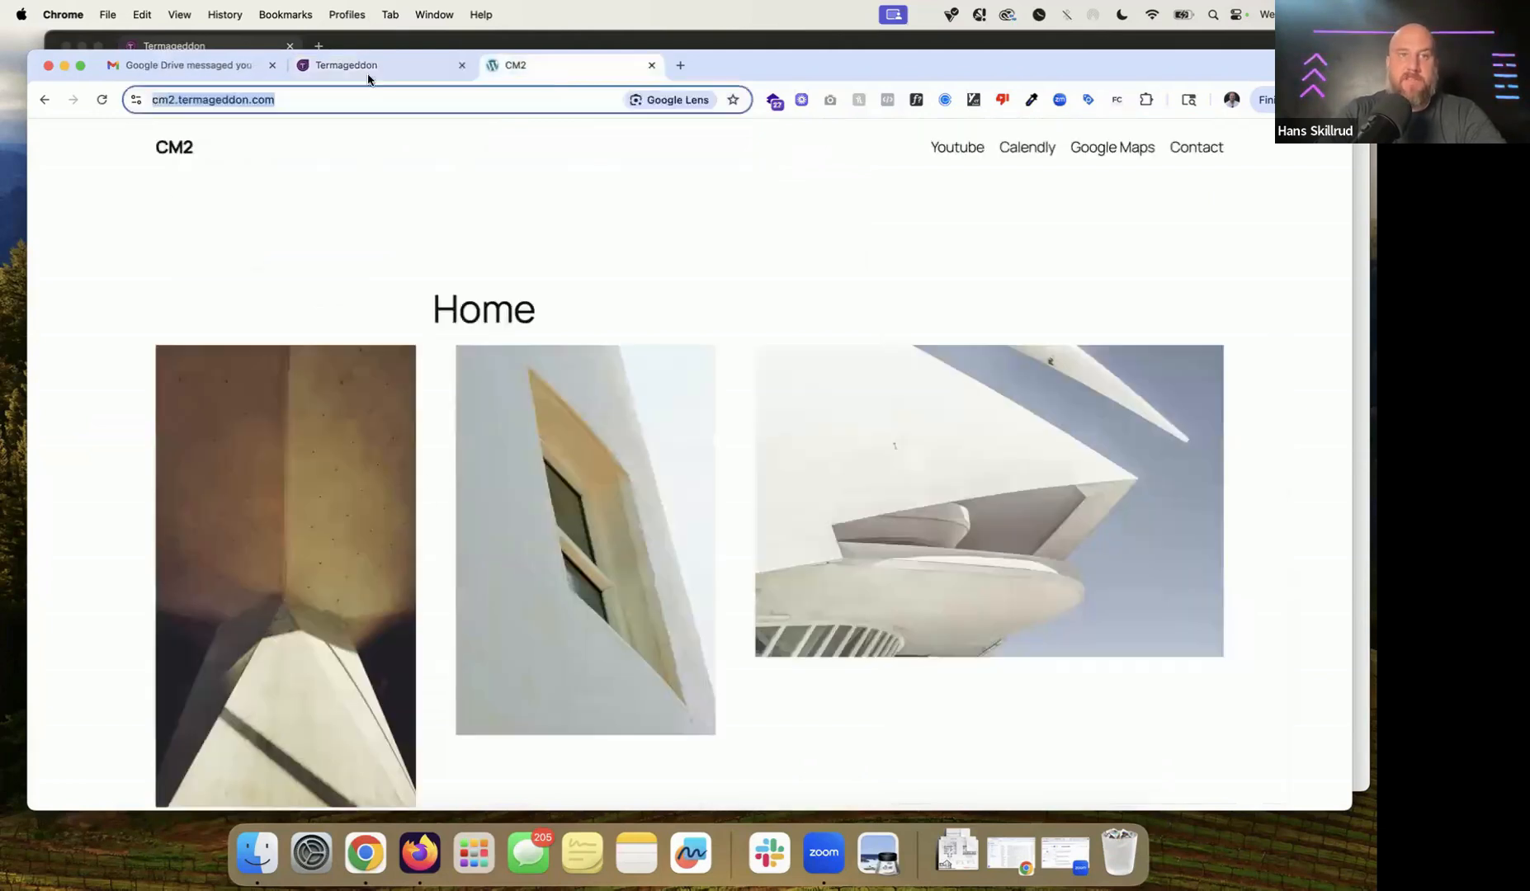
click(373, 68)
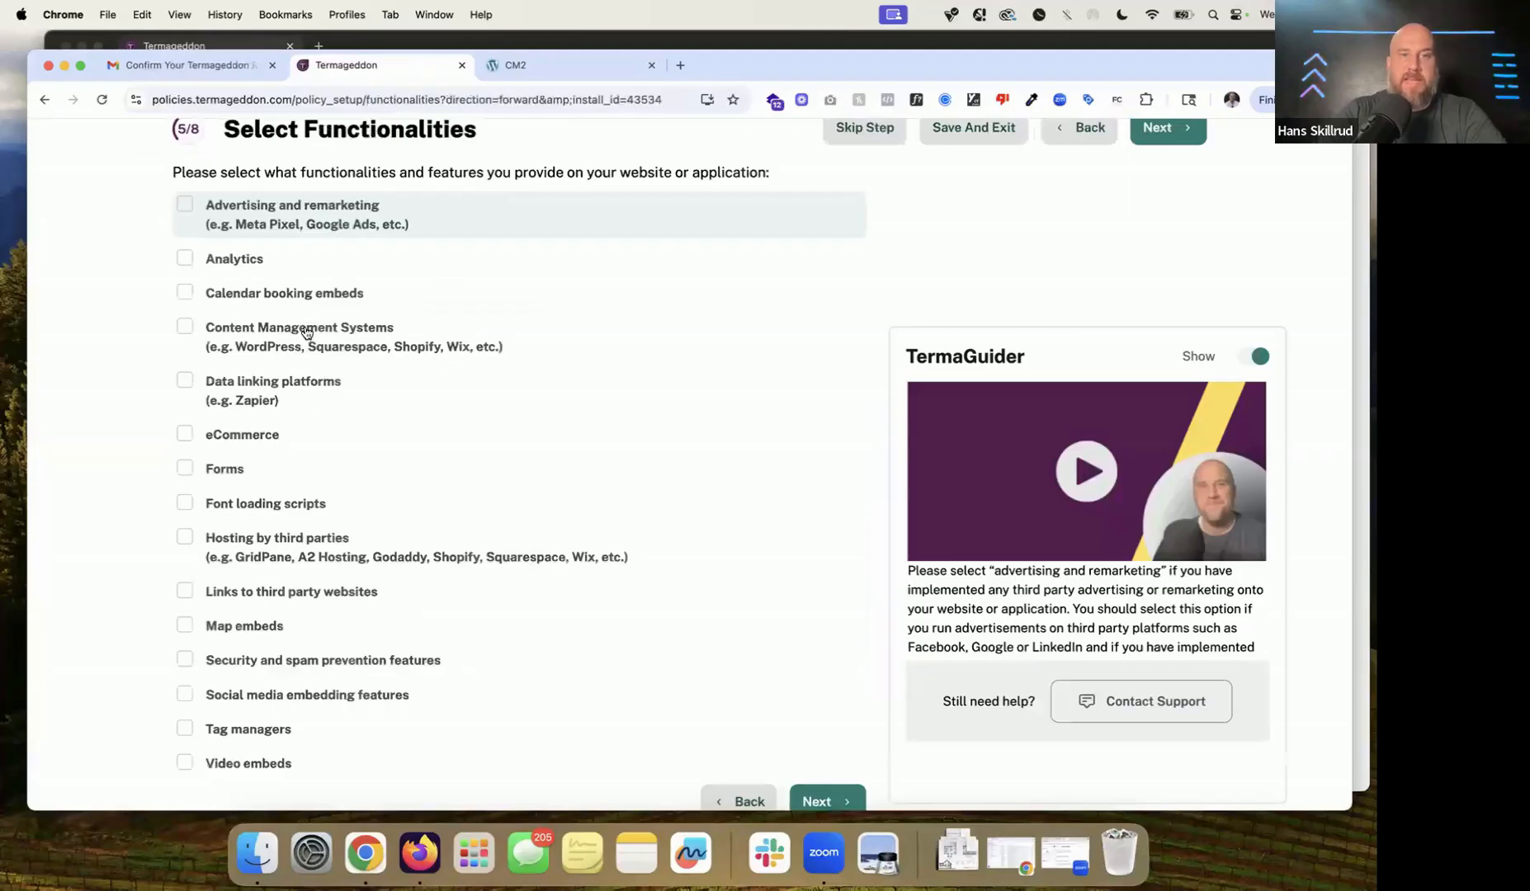
click(310, 330)
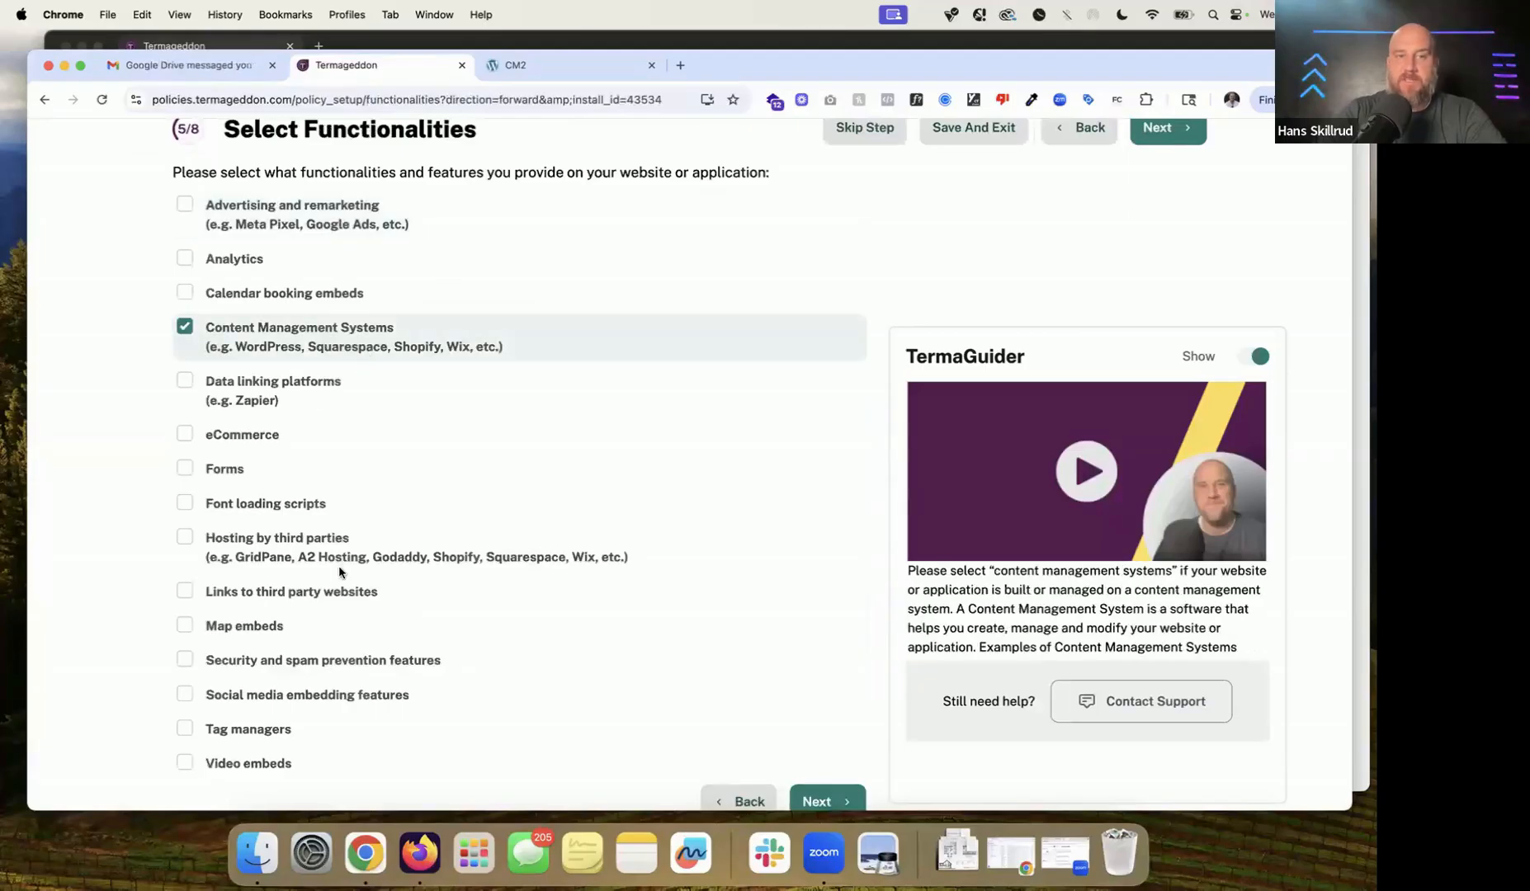
click(310, 553)
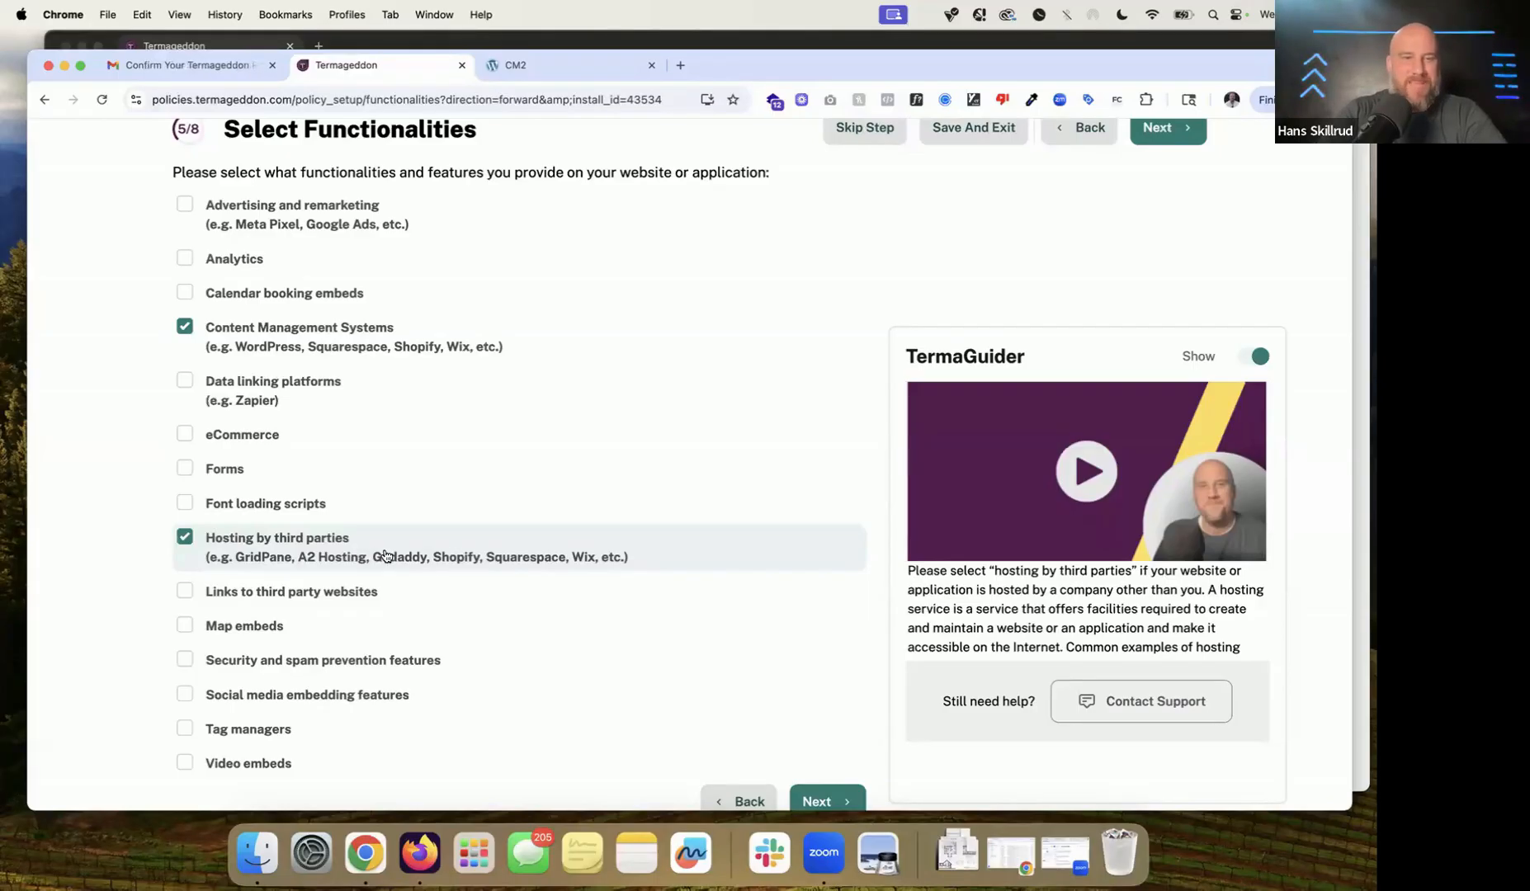
click(229, 478)
Step: Check Video embeds and Calendar booking embeds after checking the CM2 contact and YouTube pages
click(600, 67)
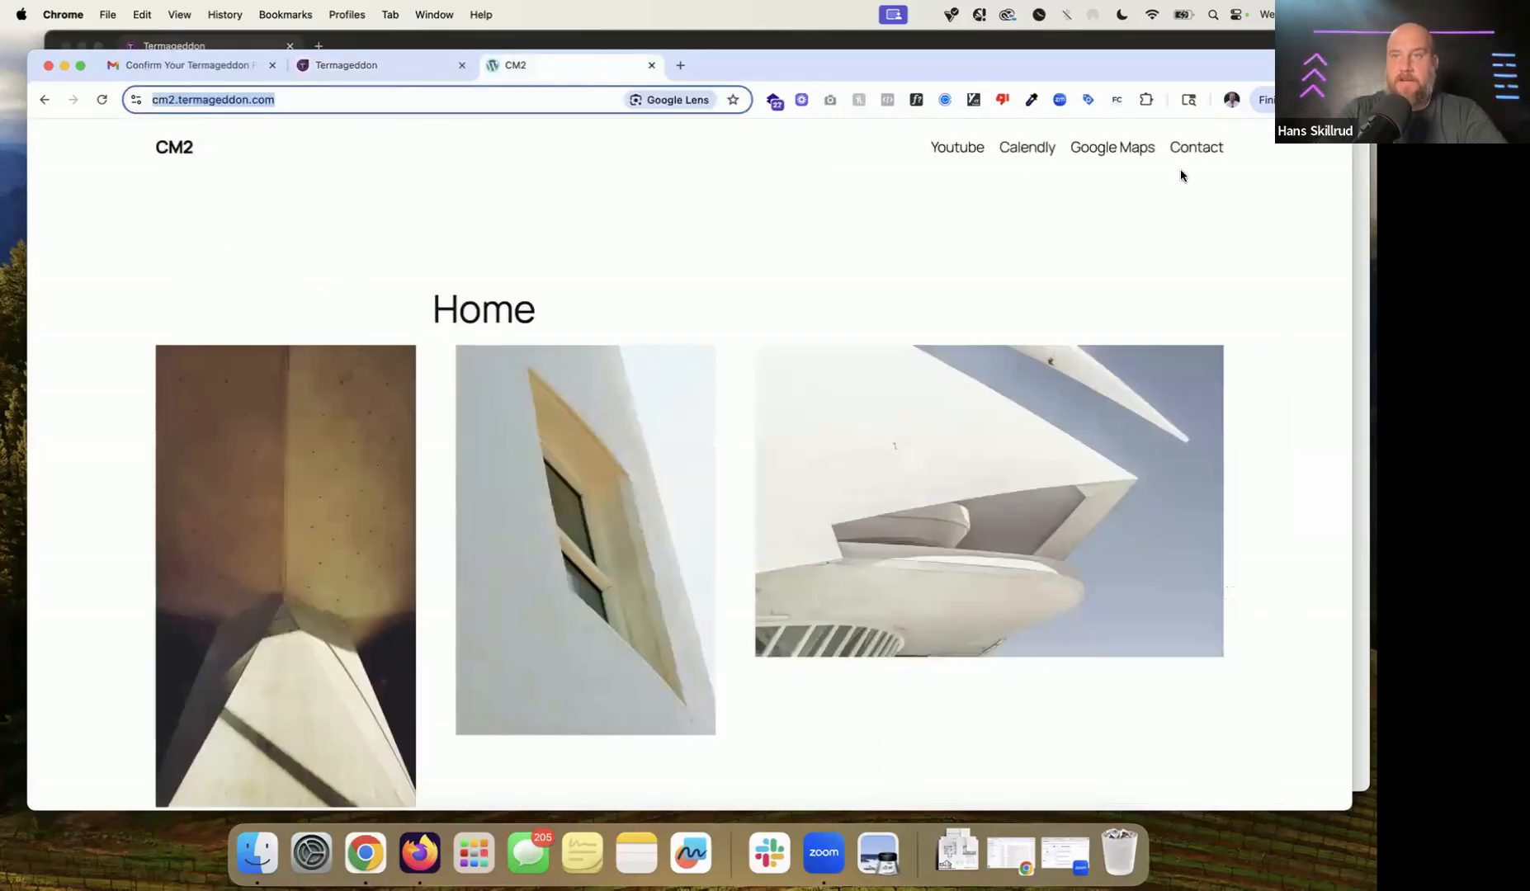
click(1195, 148)
click(418, 67)
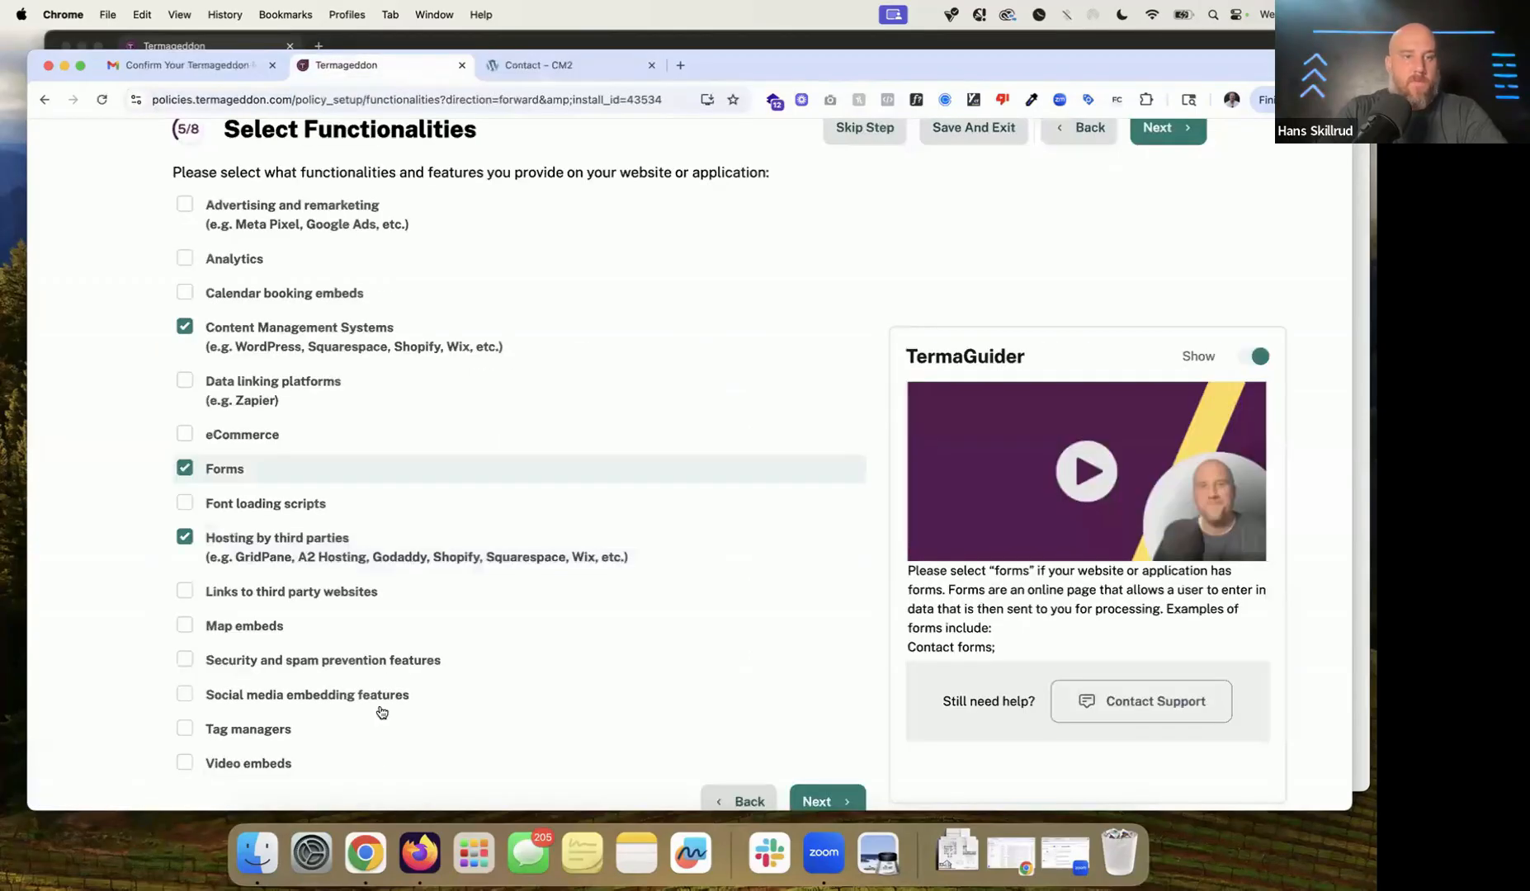
click(248, 769)
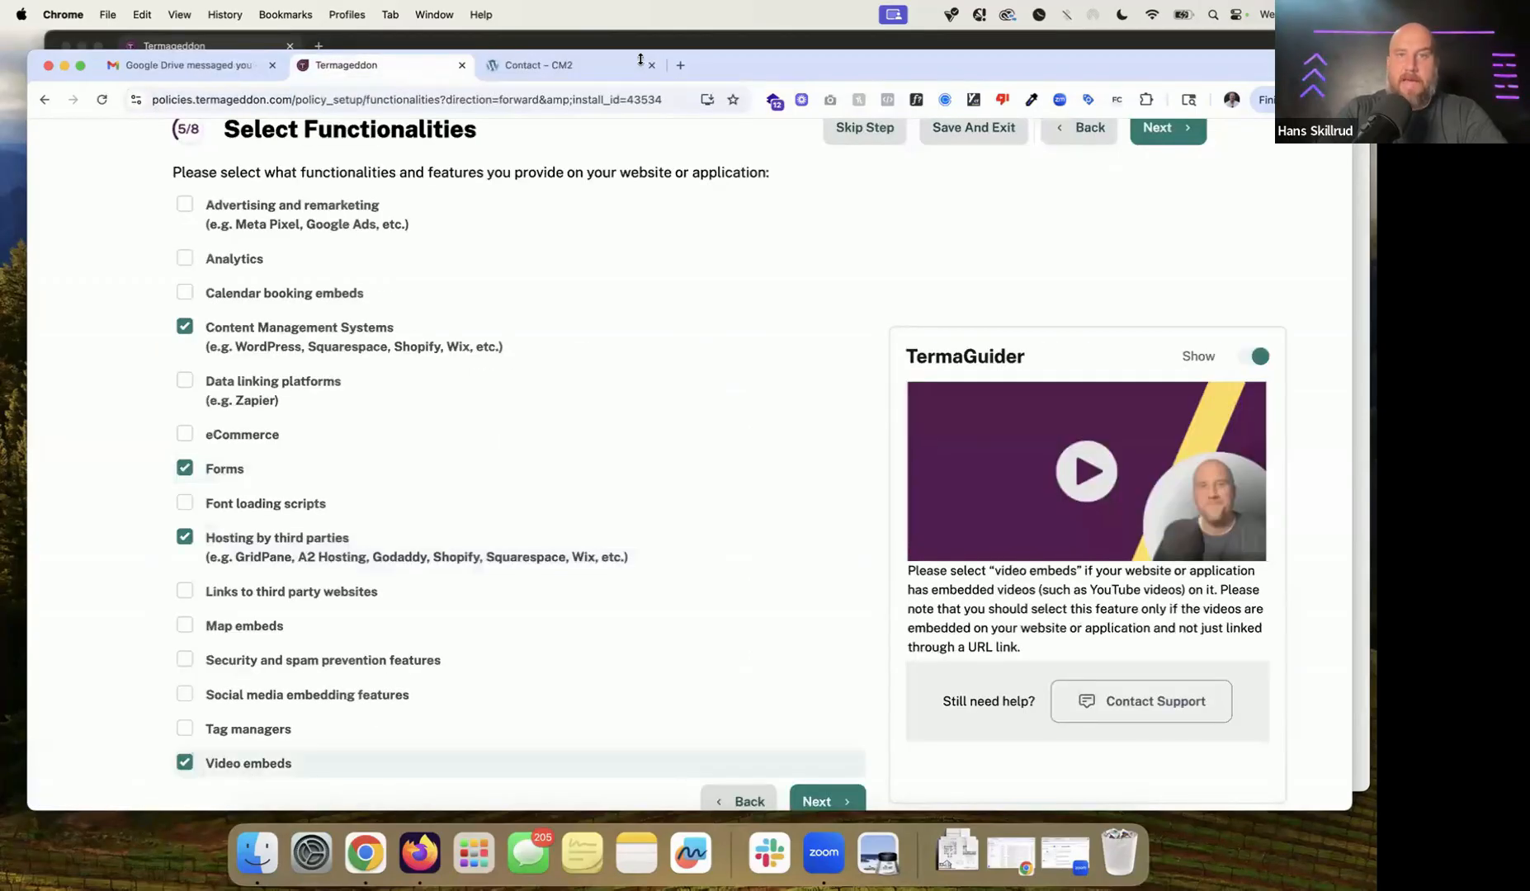
click(560, 70)
click(960, 147)
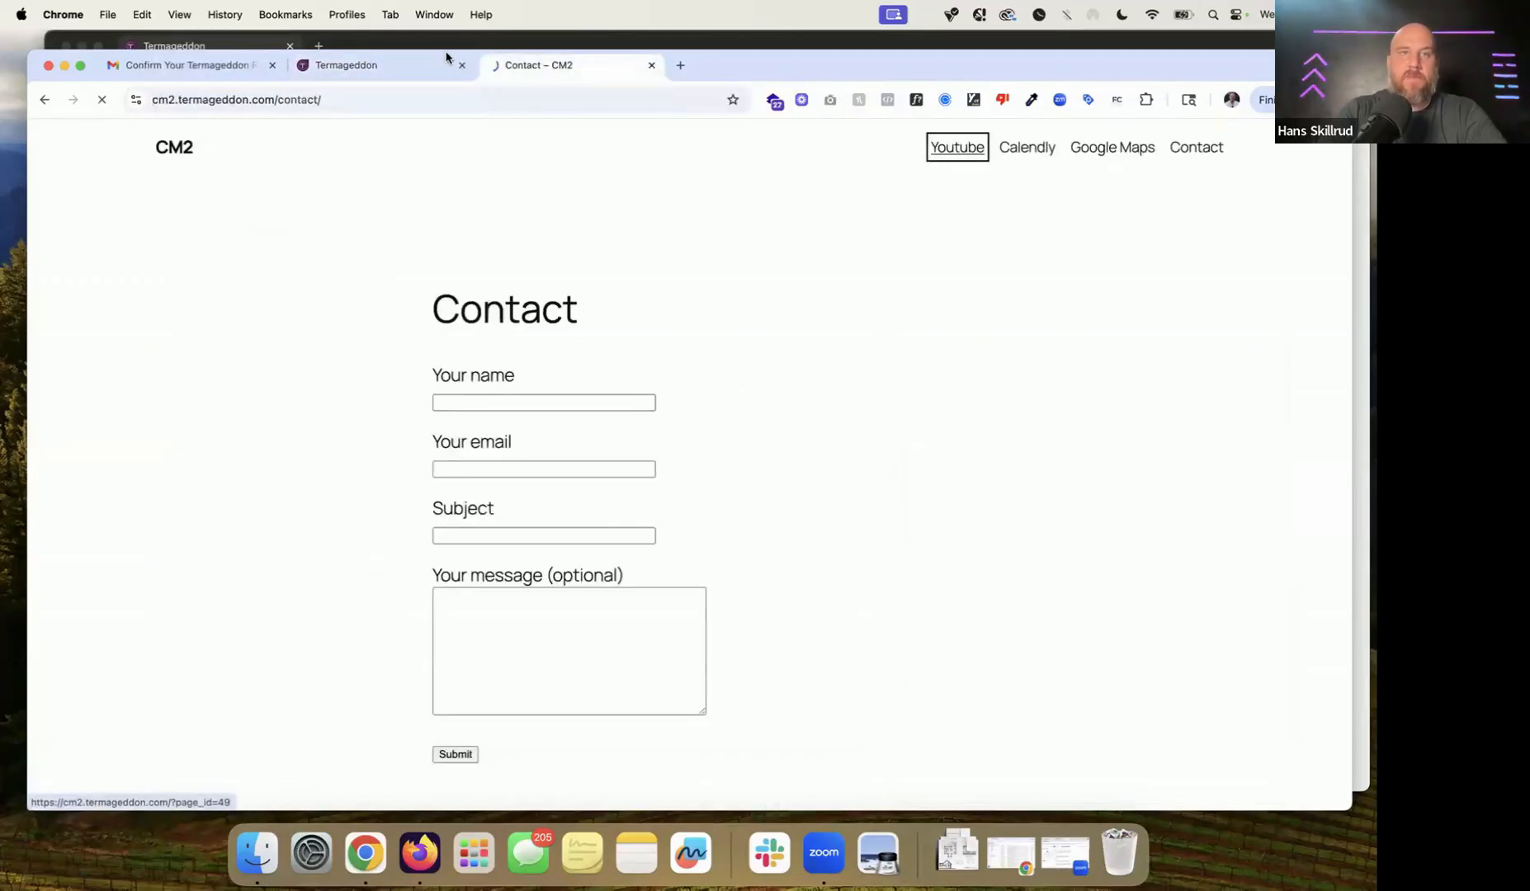
click(393, 66)
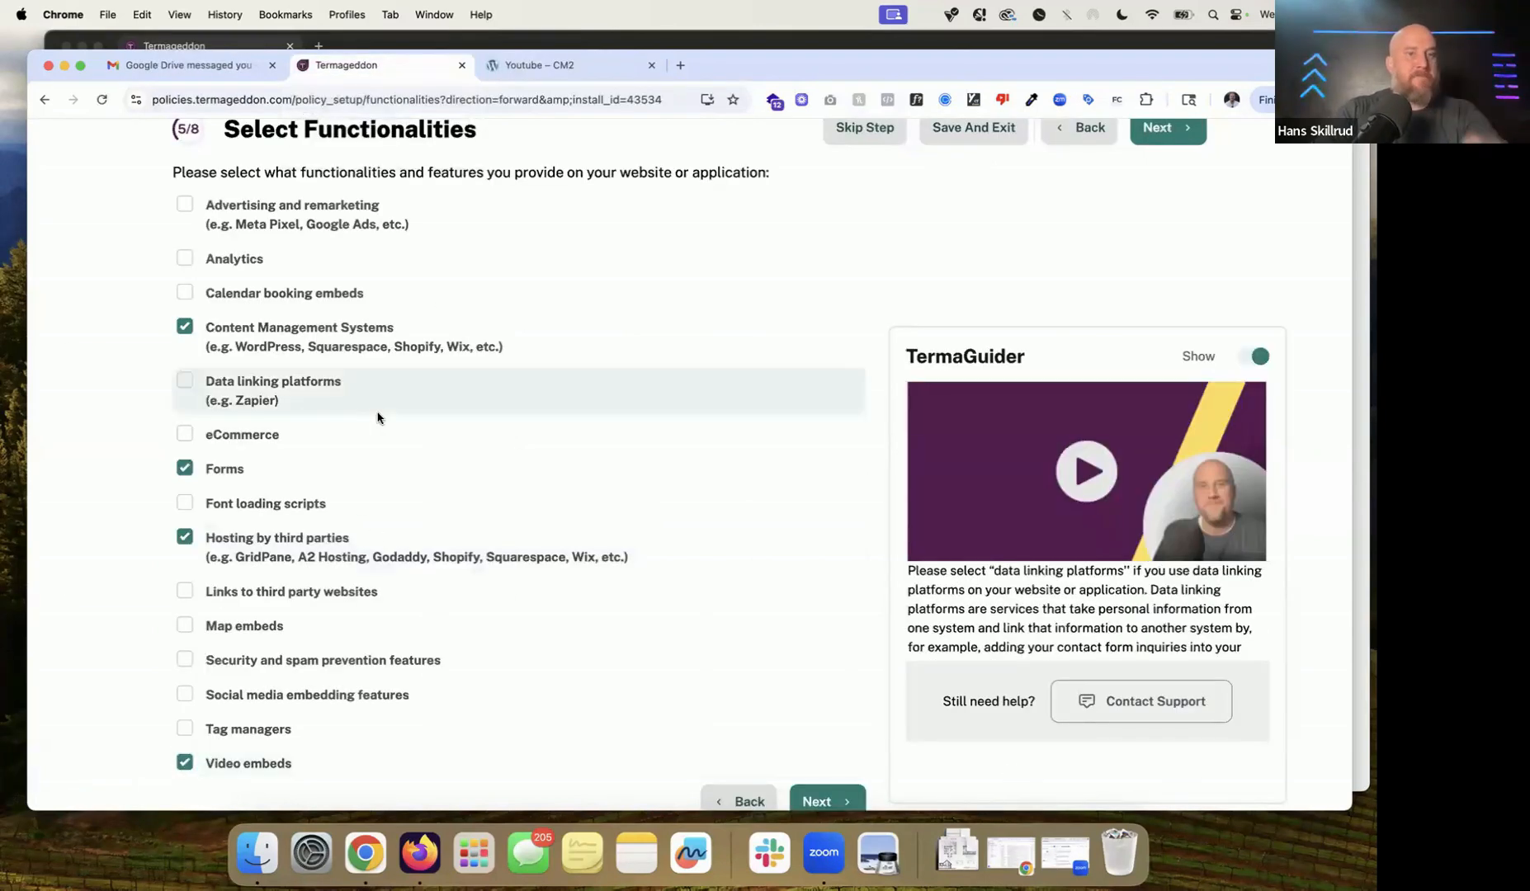
click(307, 300)
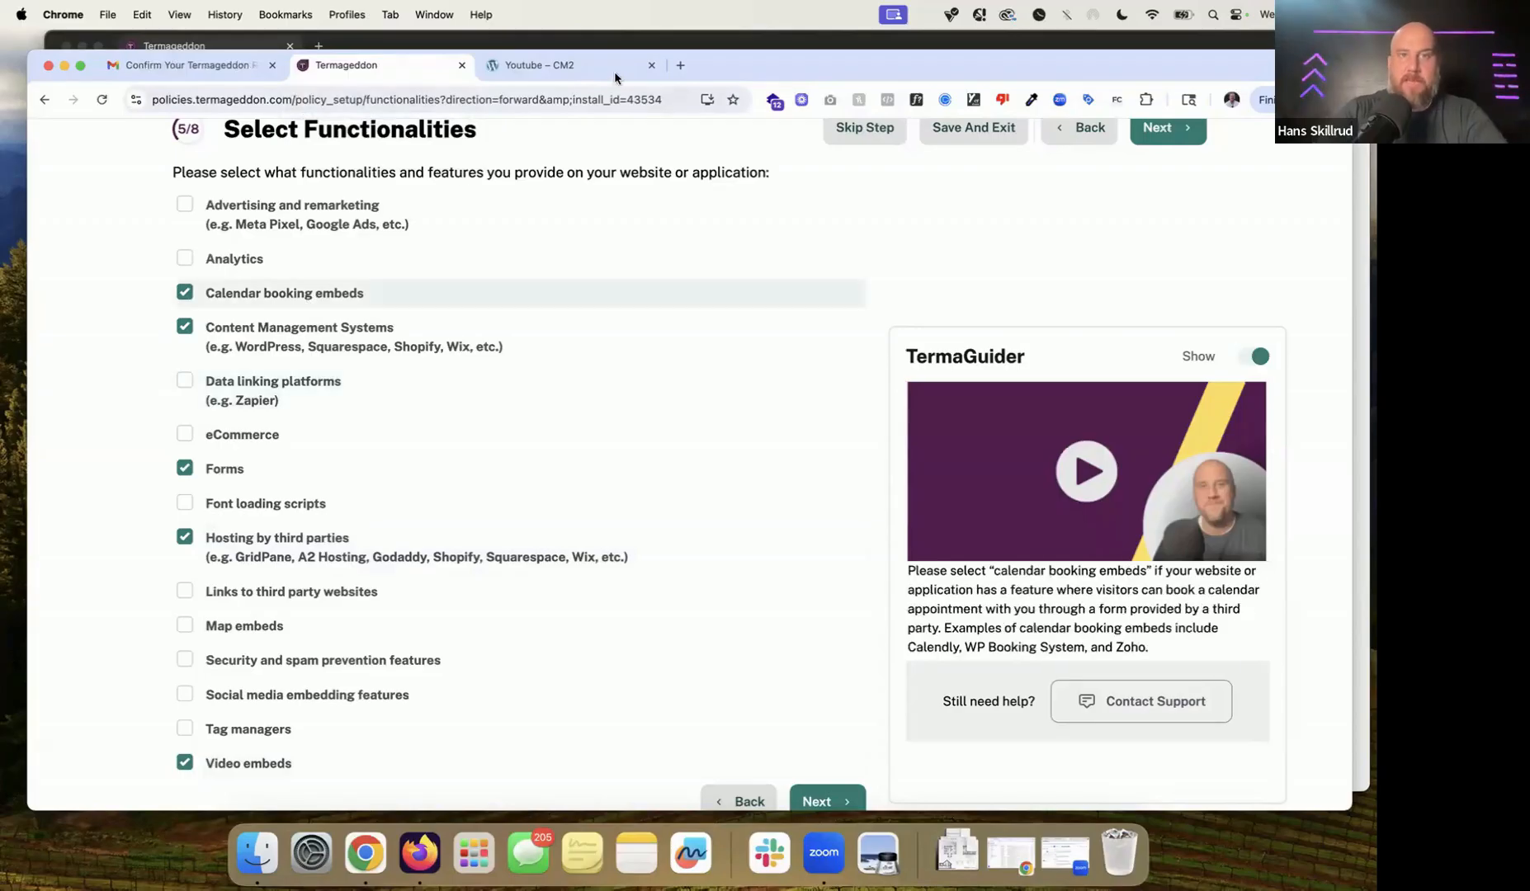
Step: Check Map embeds, then Analytics with Google Analytics as the service
click(614, 70)
click(1030, 149)
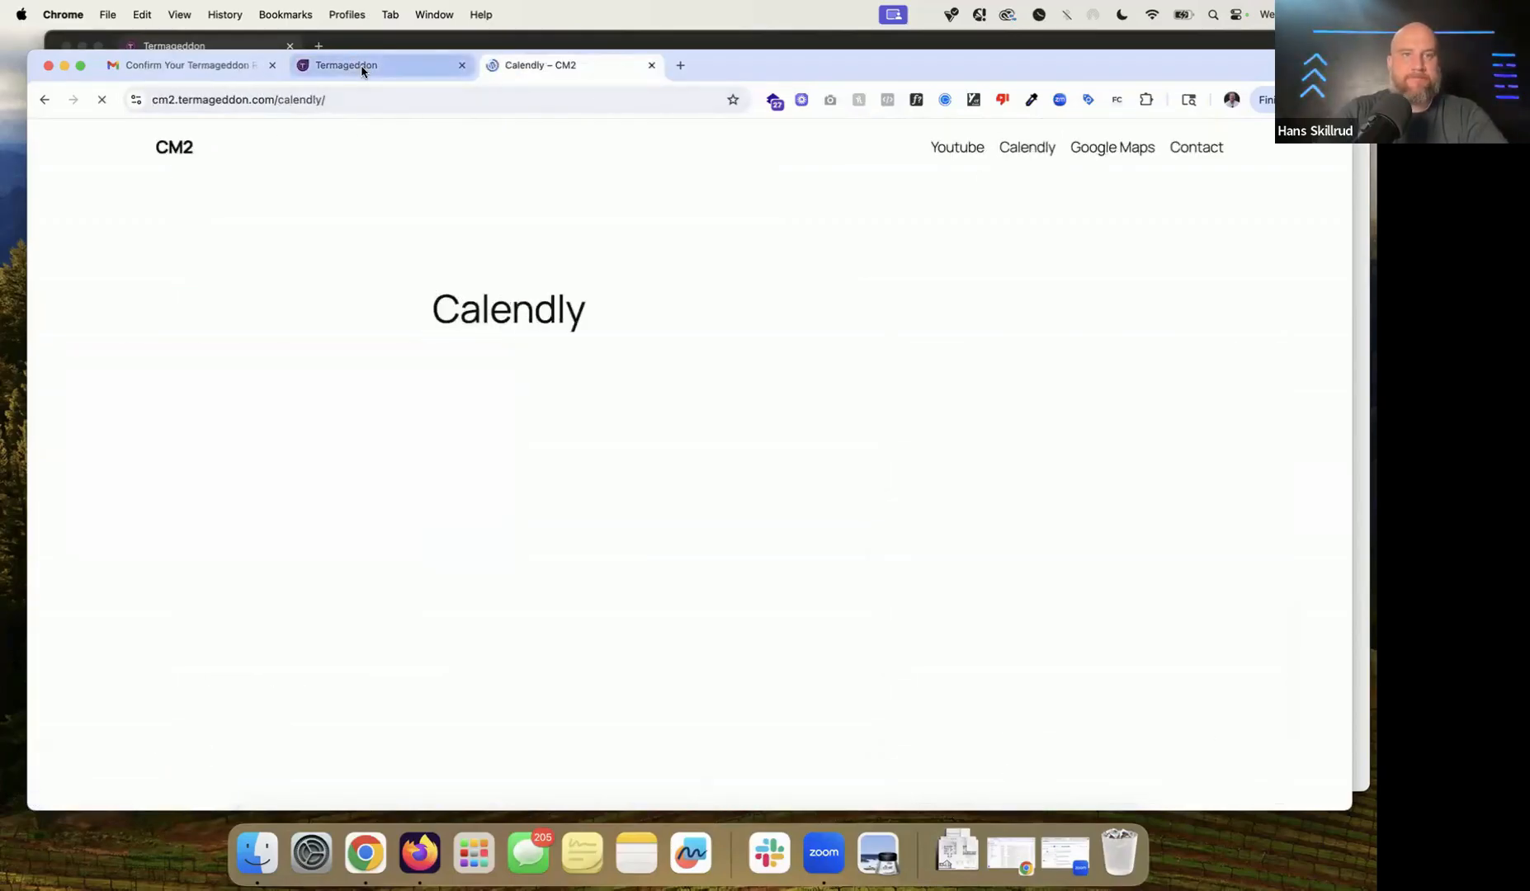
click(361, 70)
click(238, 629)
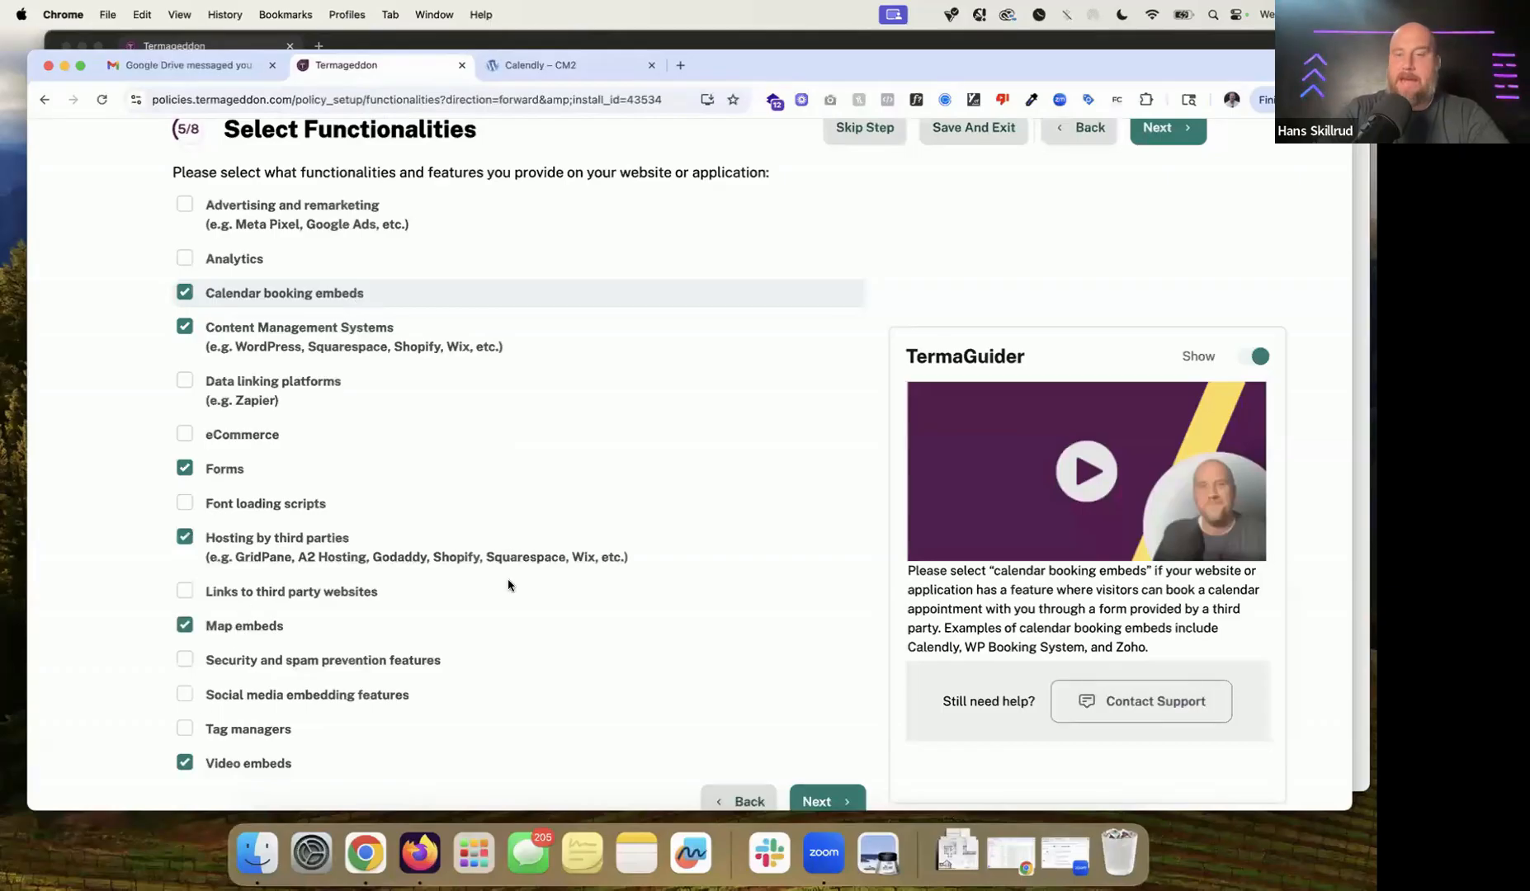
click(616, 66)
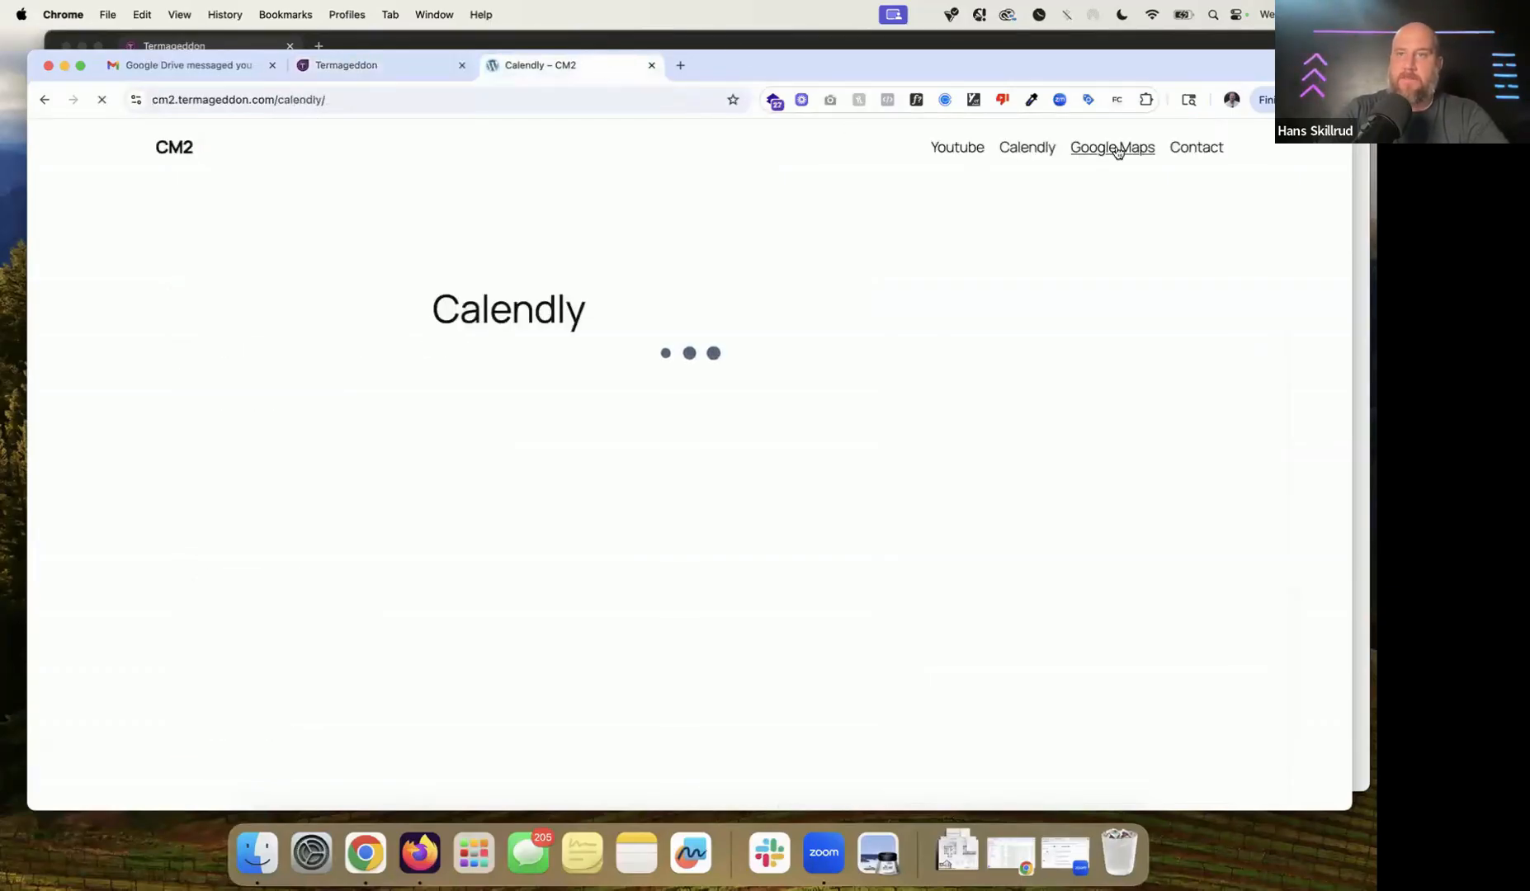
click(395, 66)
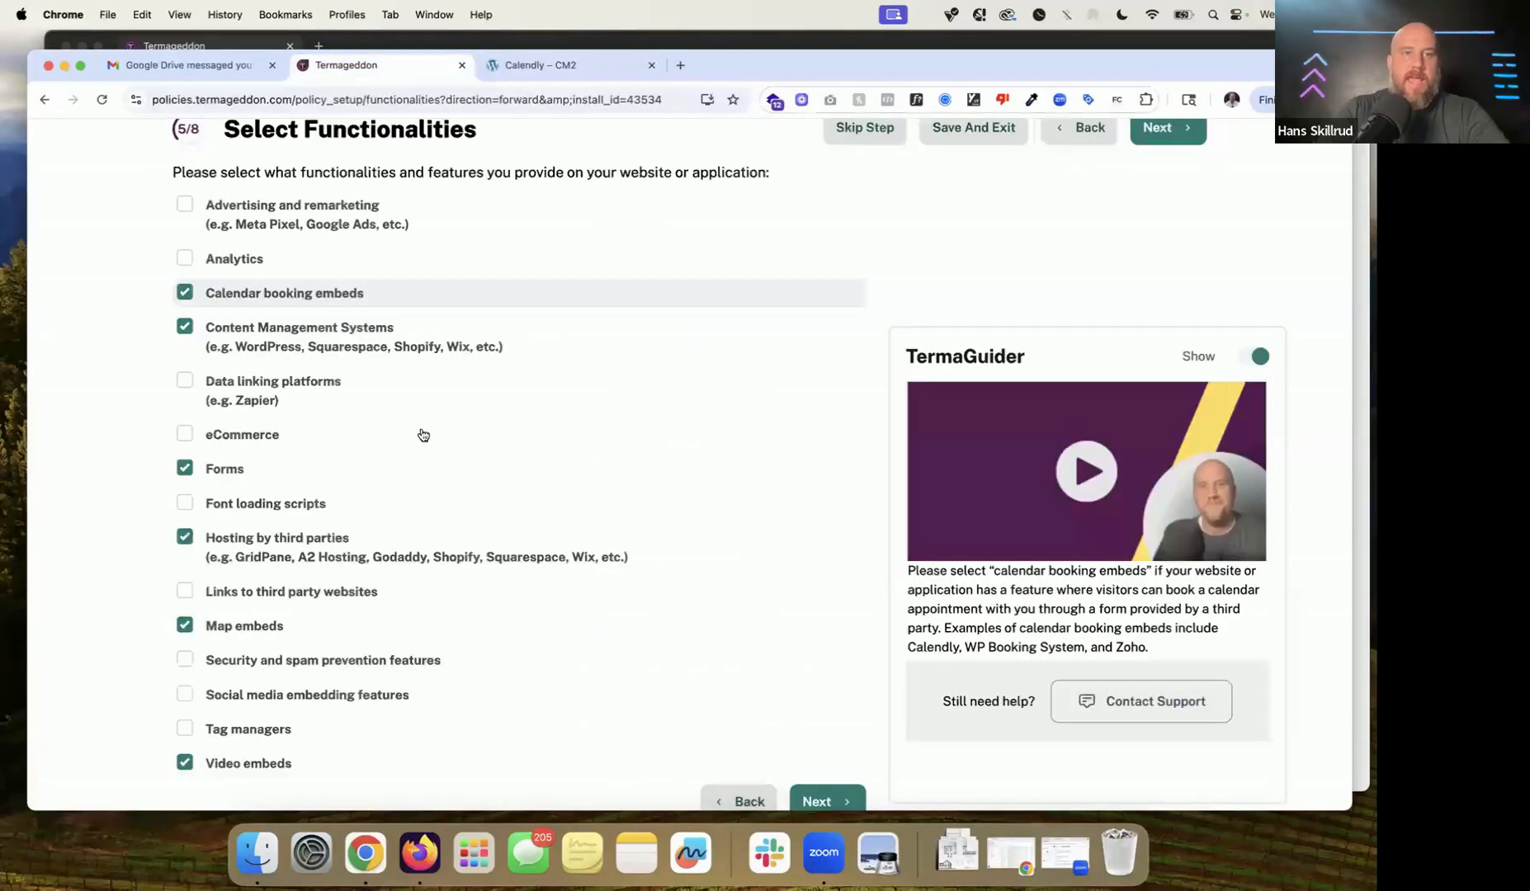
click(235, 261)
click(302, 298)
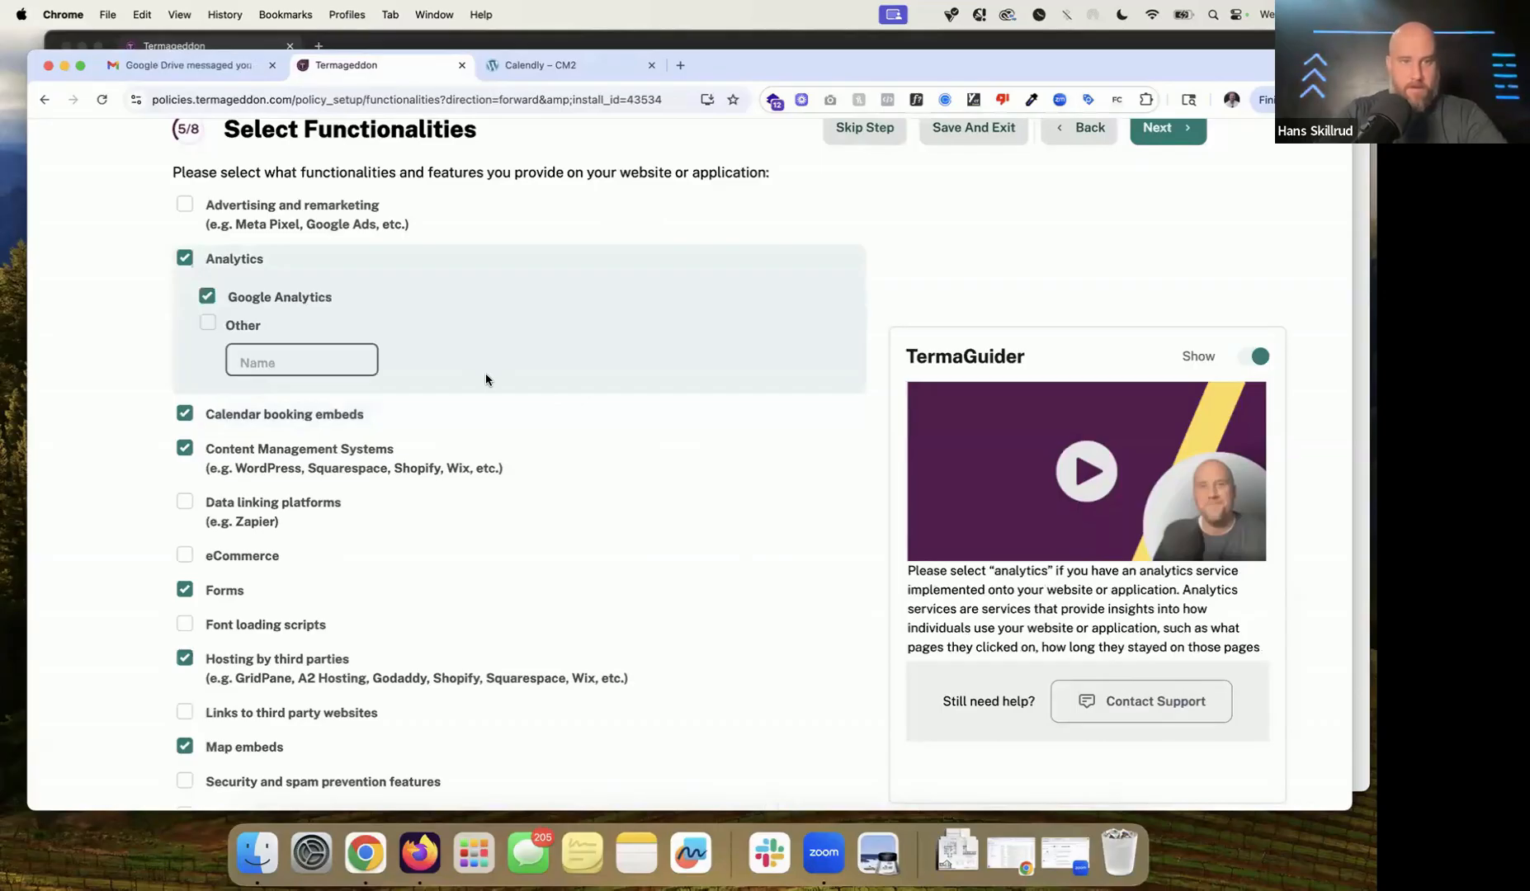
Step: Read through the functionality options and check Font loading scripts
scroll(485, 376, down, 5)
drag(376, 369, 165, 353)
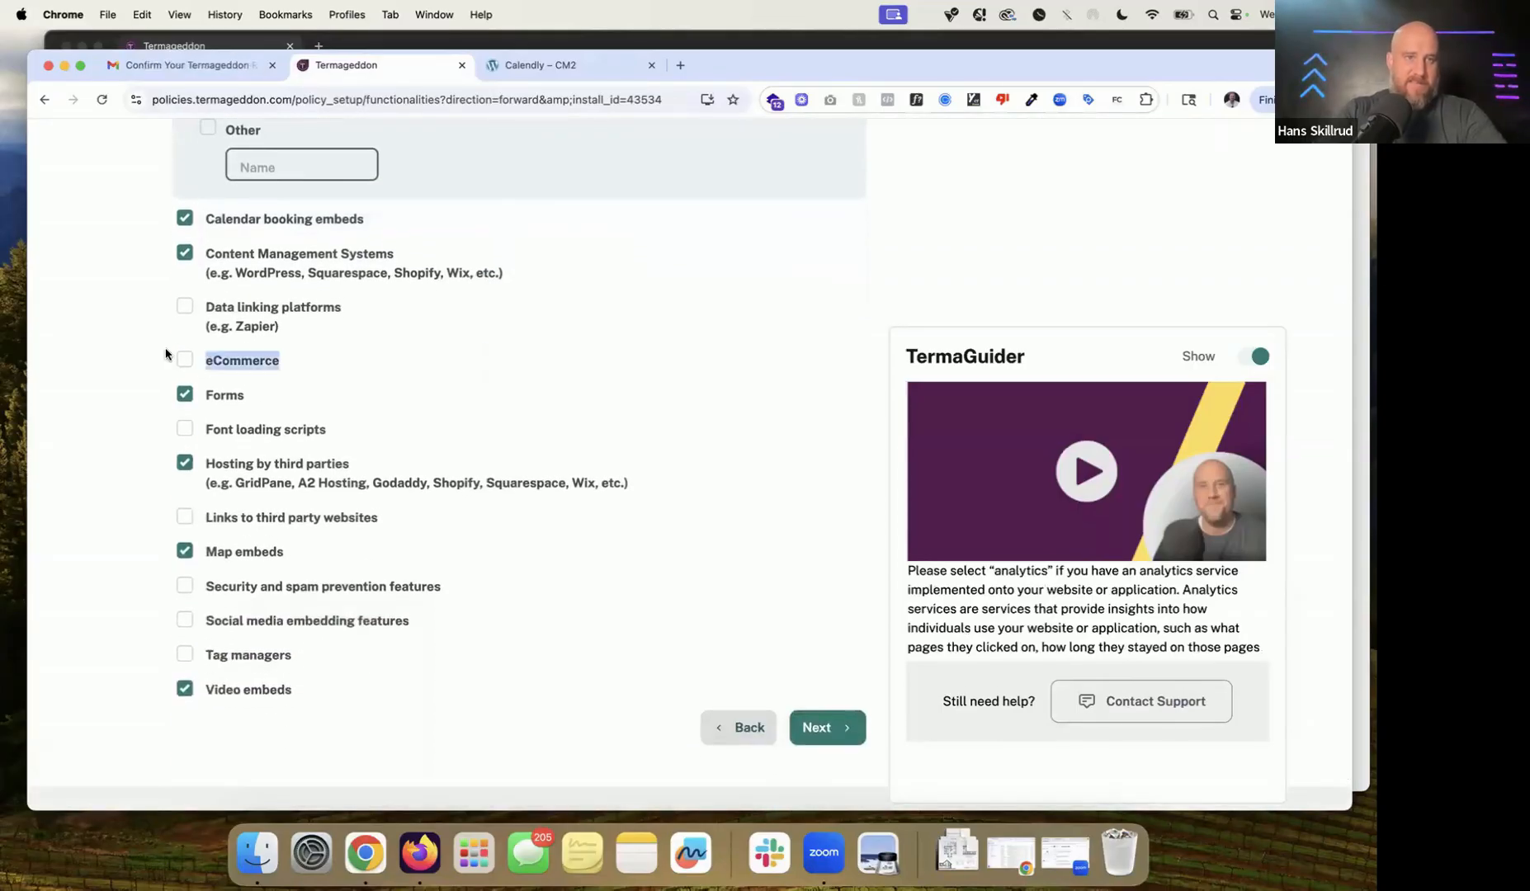
scroll(165, 353, up, 5)
drag(155, 220, 382, 219)
drag(172, 522, 426, 523)
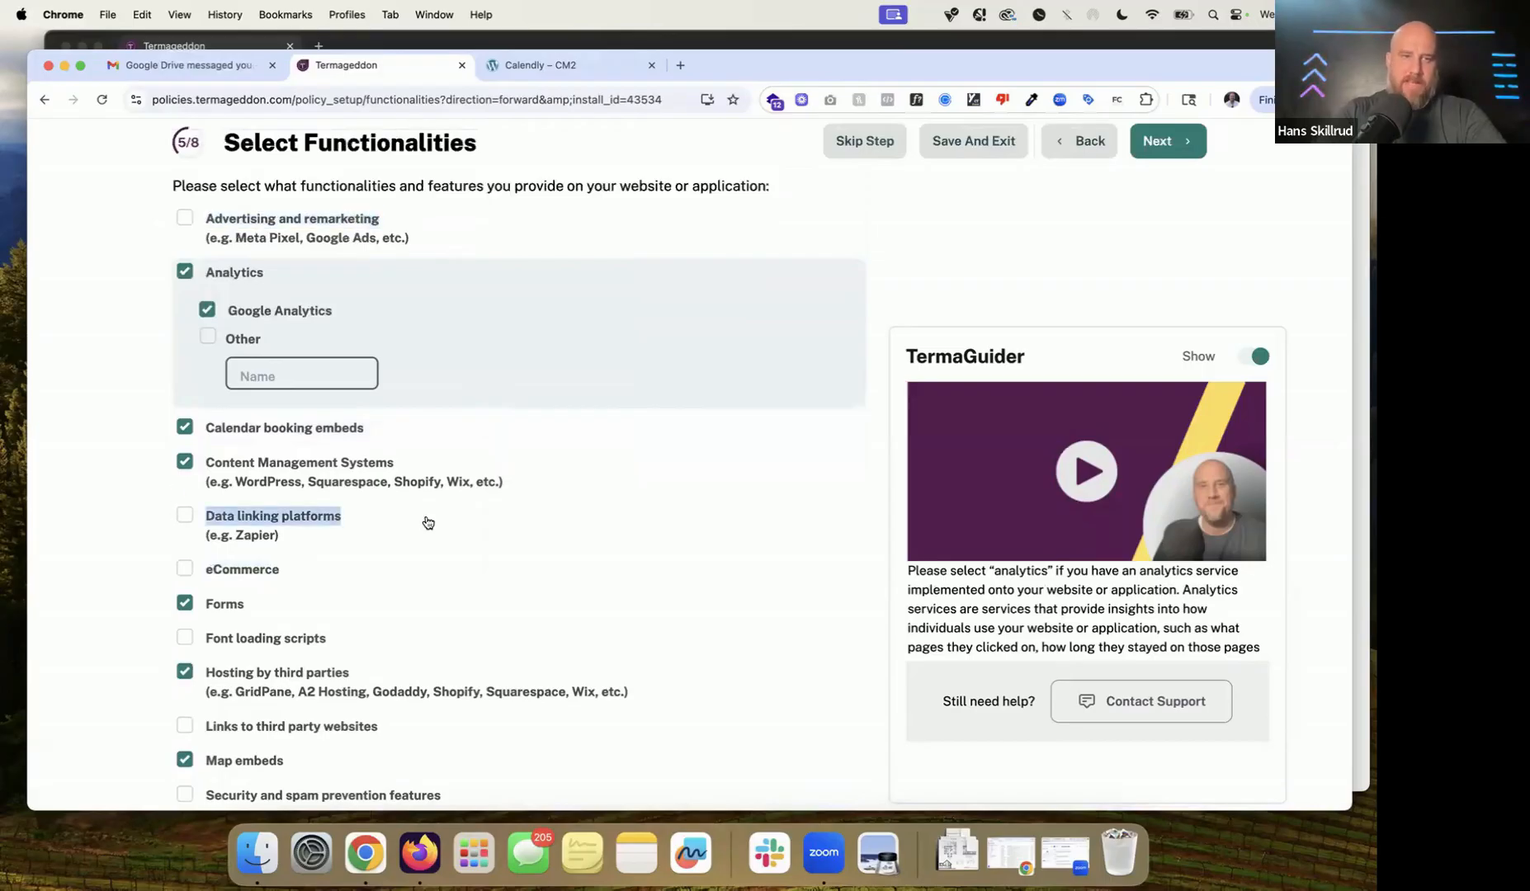
scroll(427, 522, down, 2)
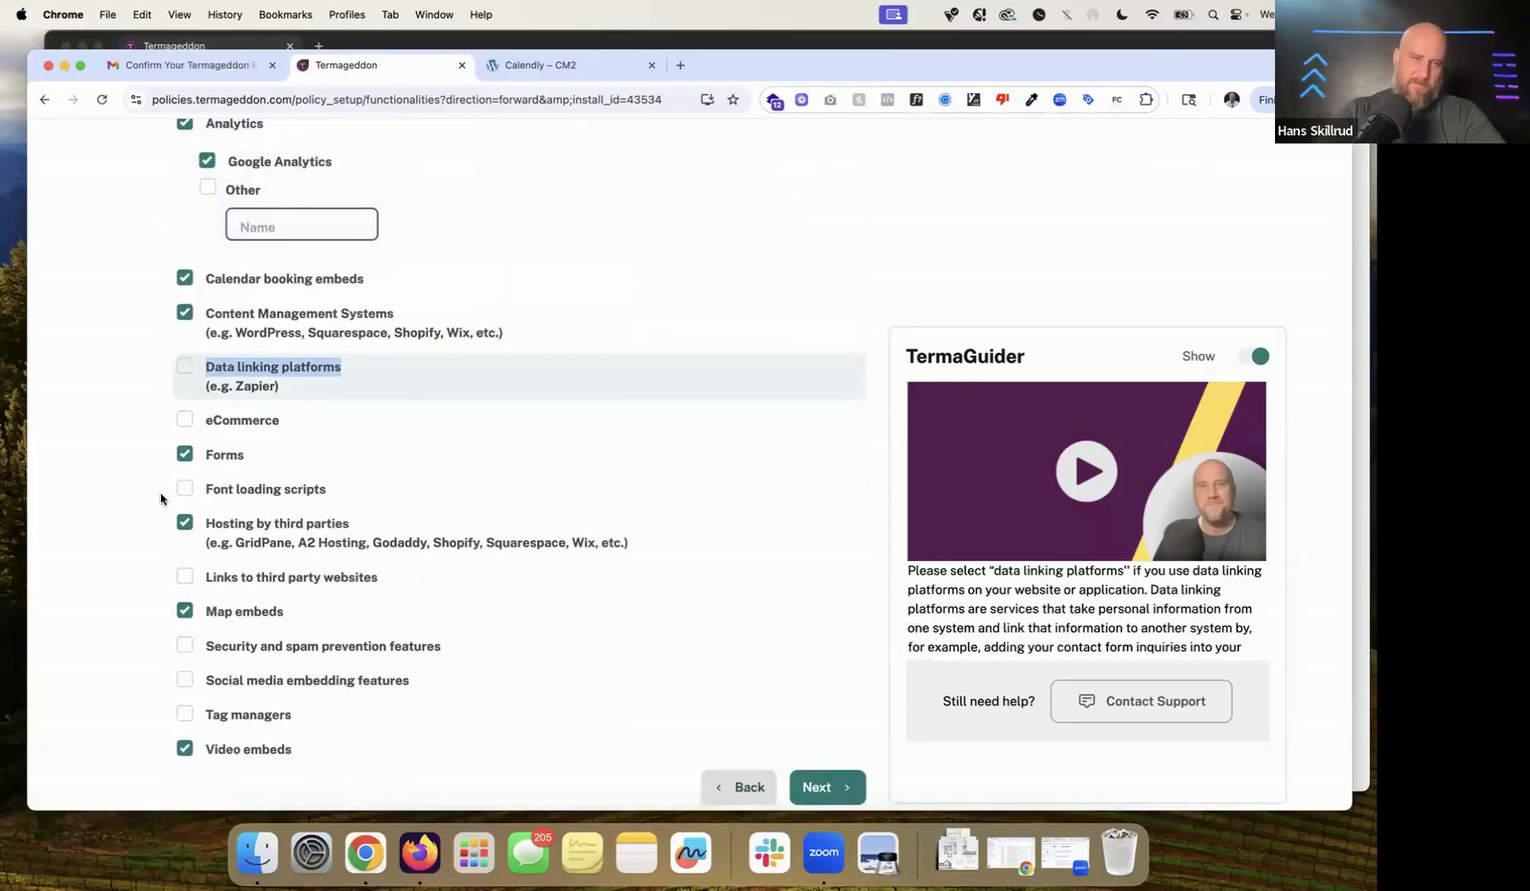
drag(162, 501, 440, 497)
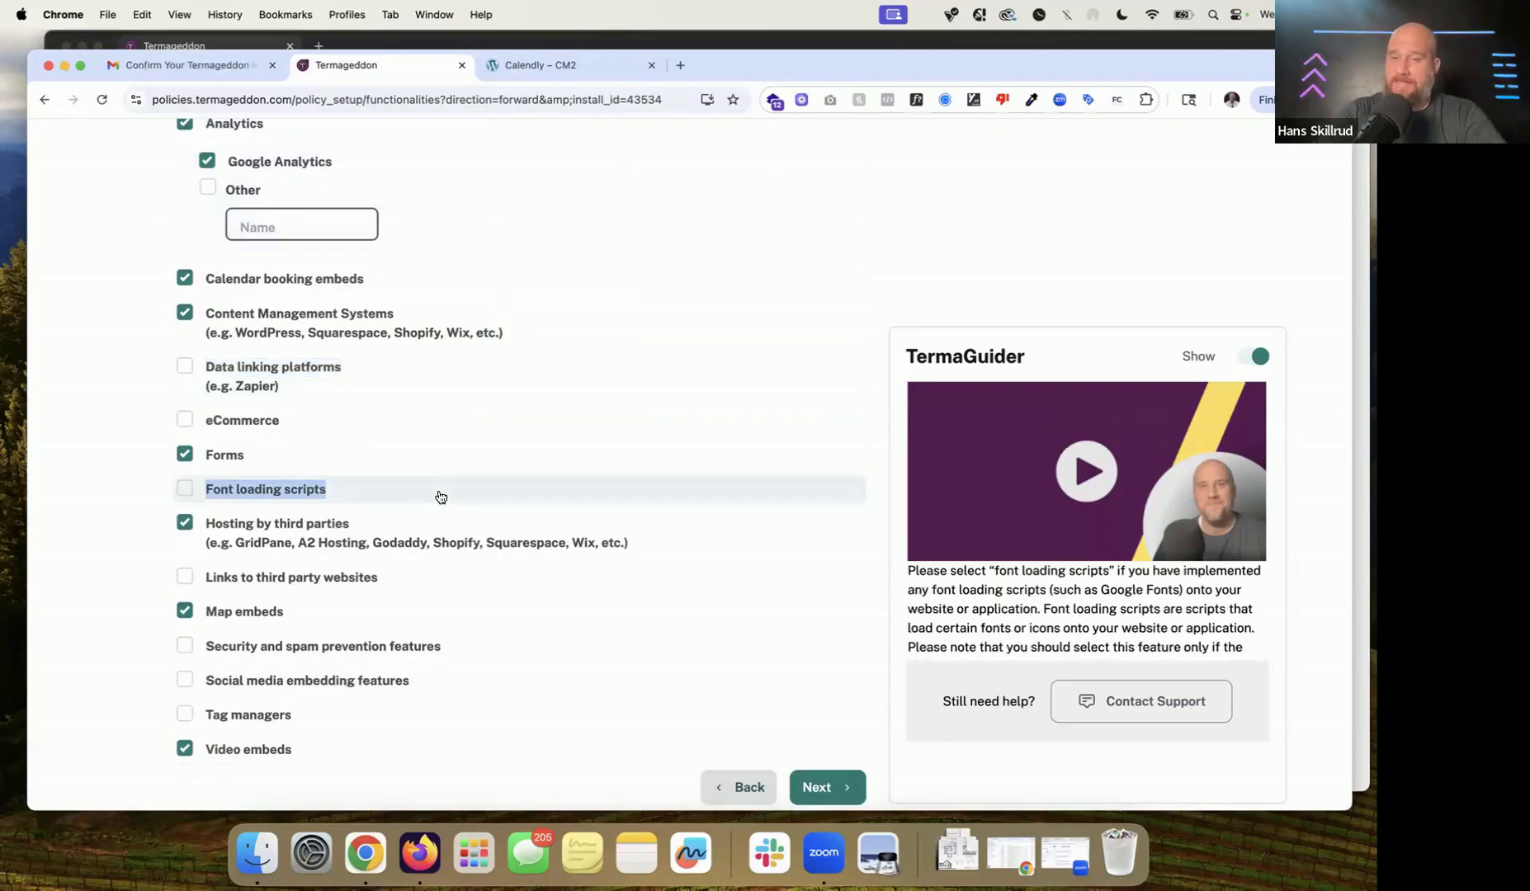
click(303, 496)
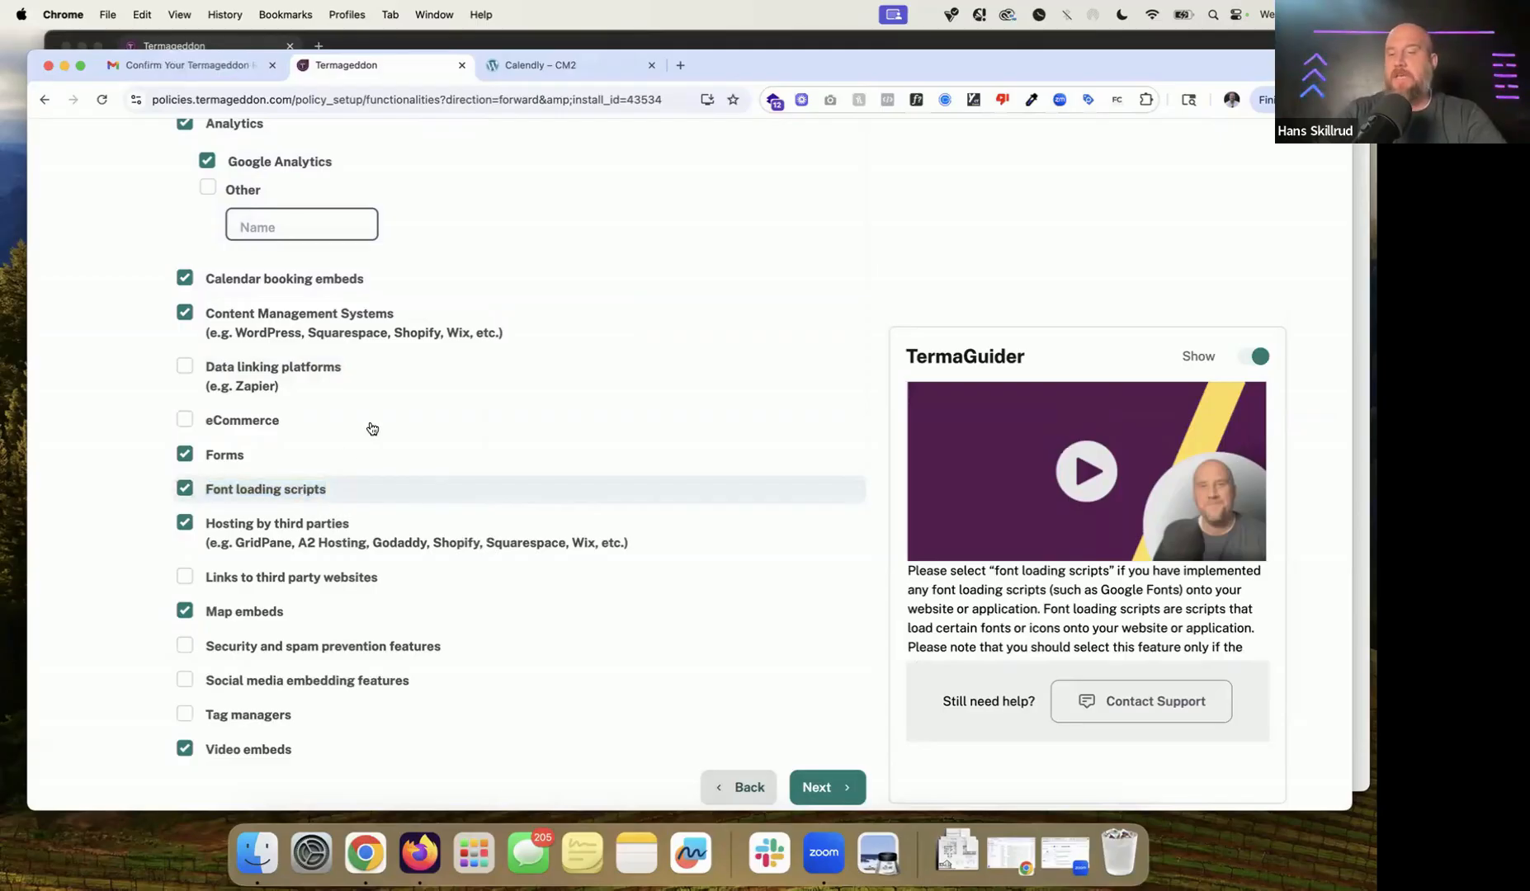
Step: Check Links to third party websites and Security and spam prevention features
scroll(371, 428, down, 2)
click(337, 492)
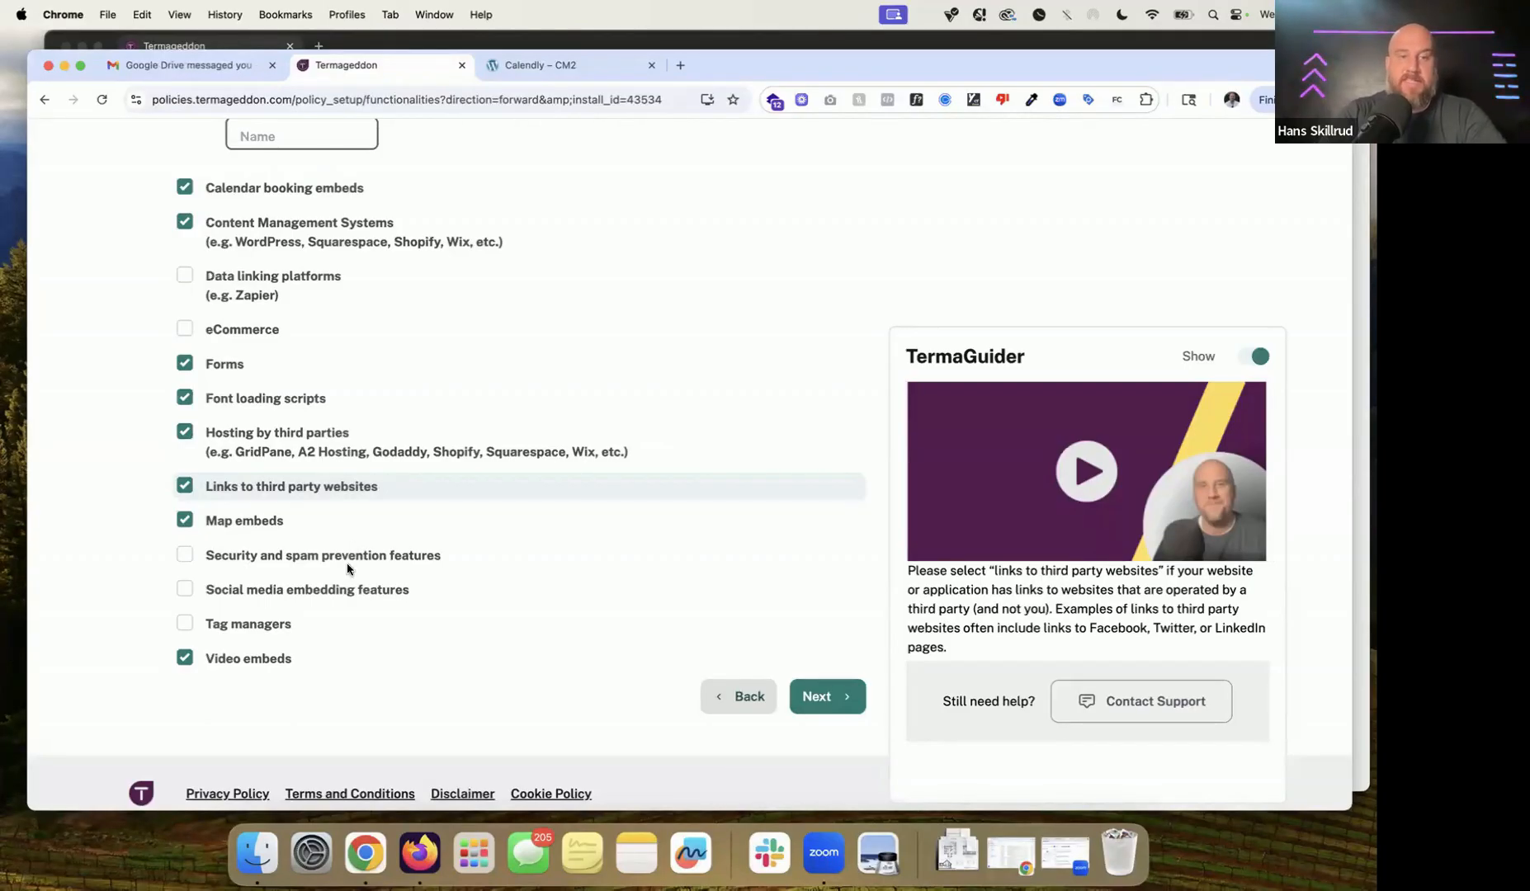
click(320, 564)
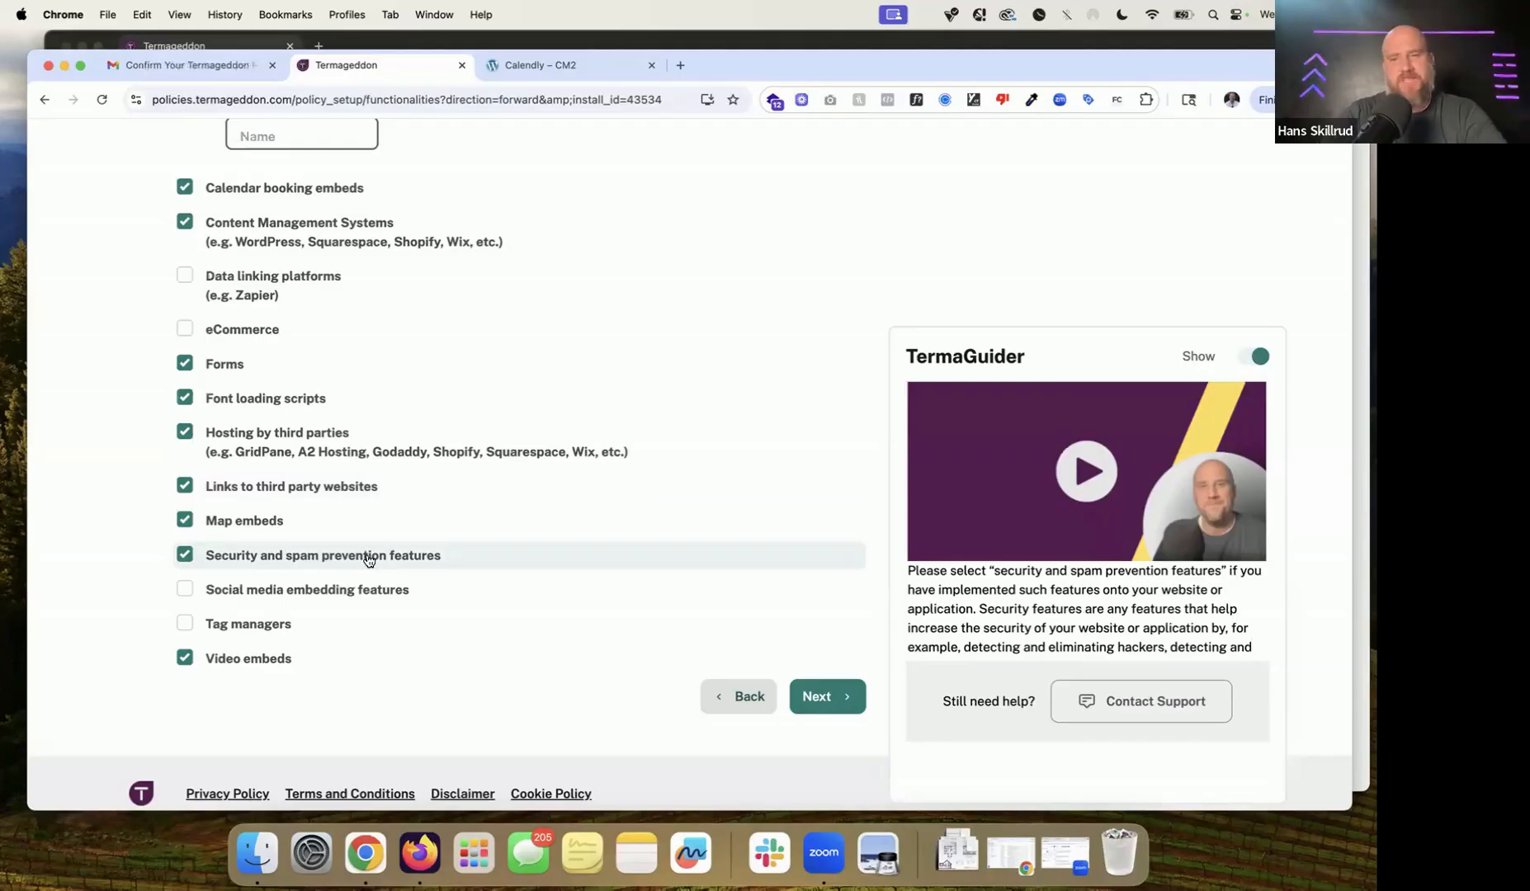
scroll(368, 558, down, 1)
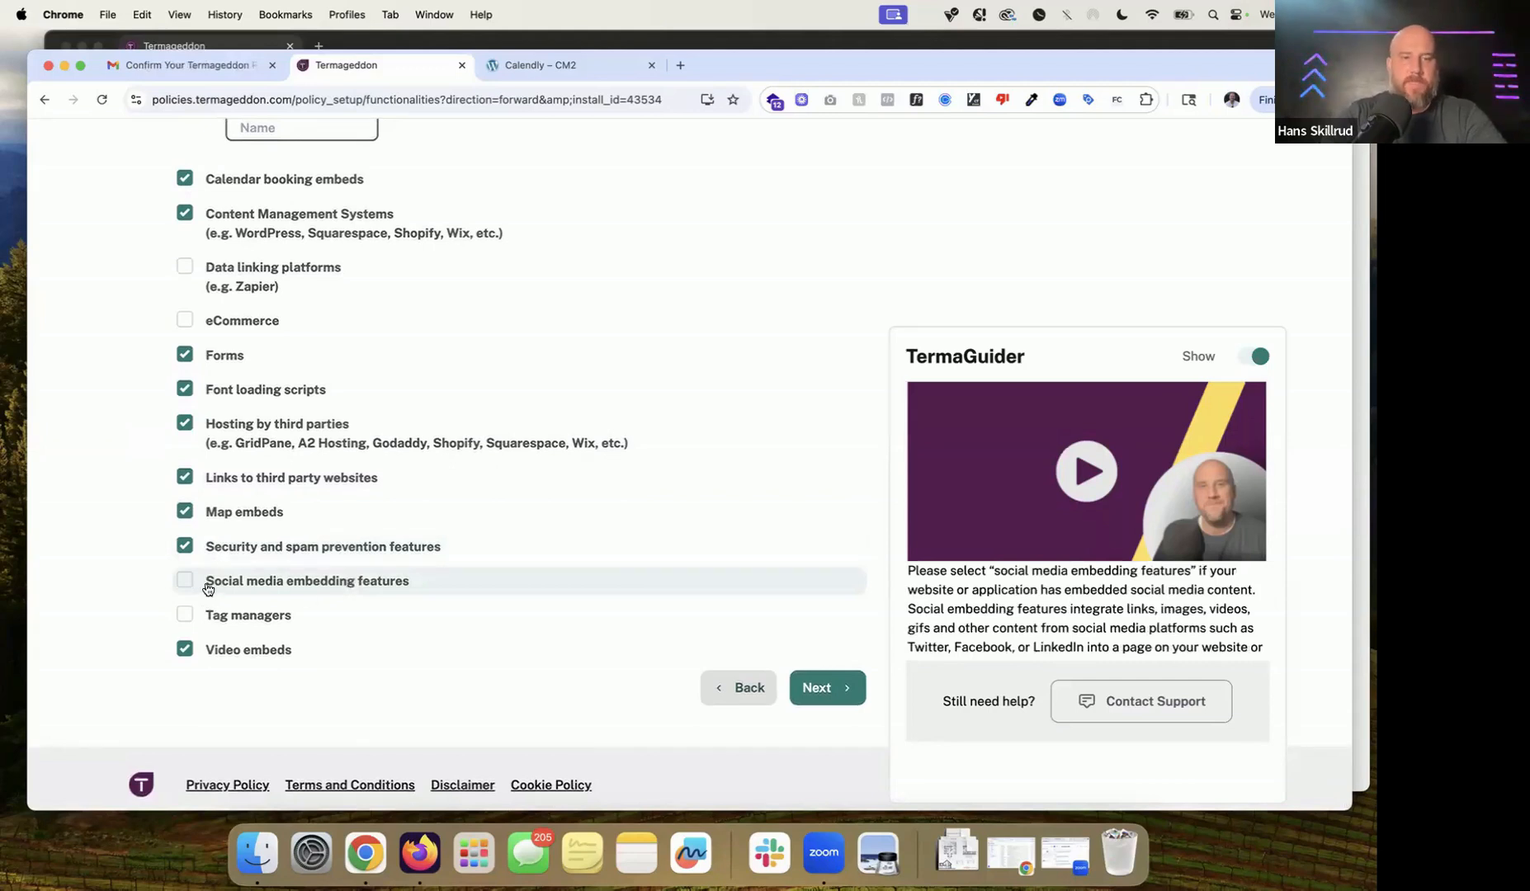
drag(207, 582, 437, 580)
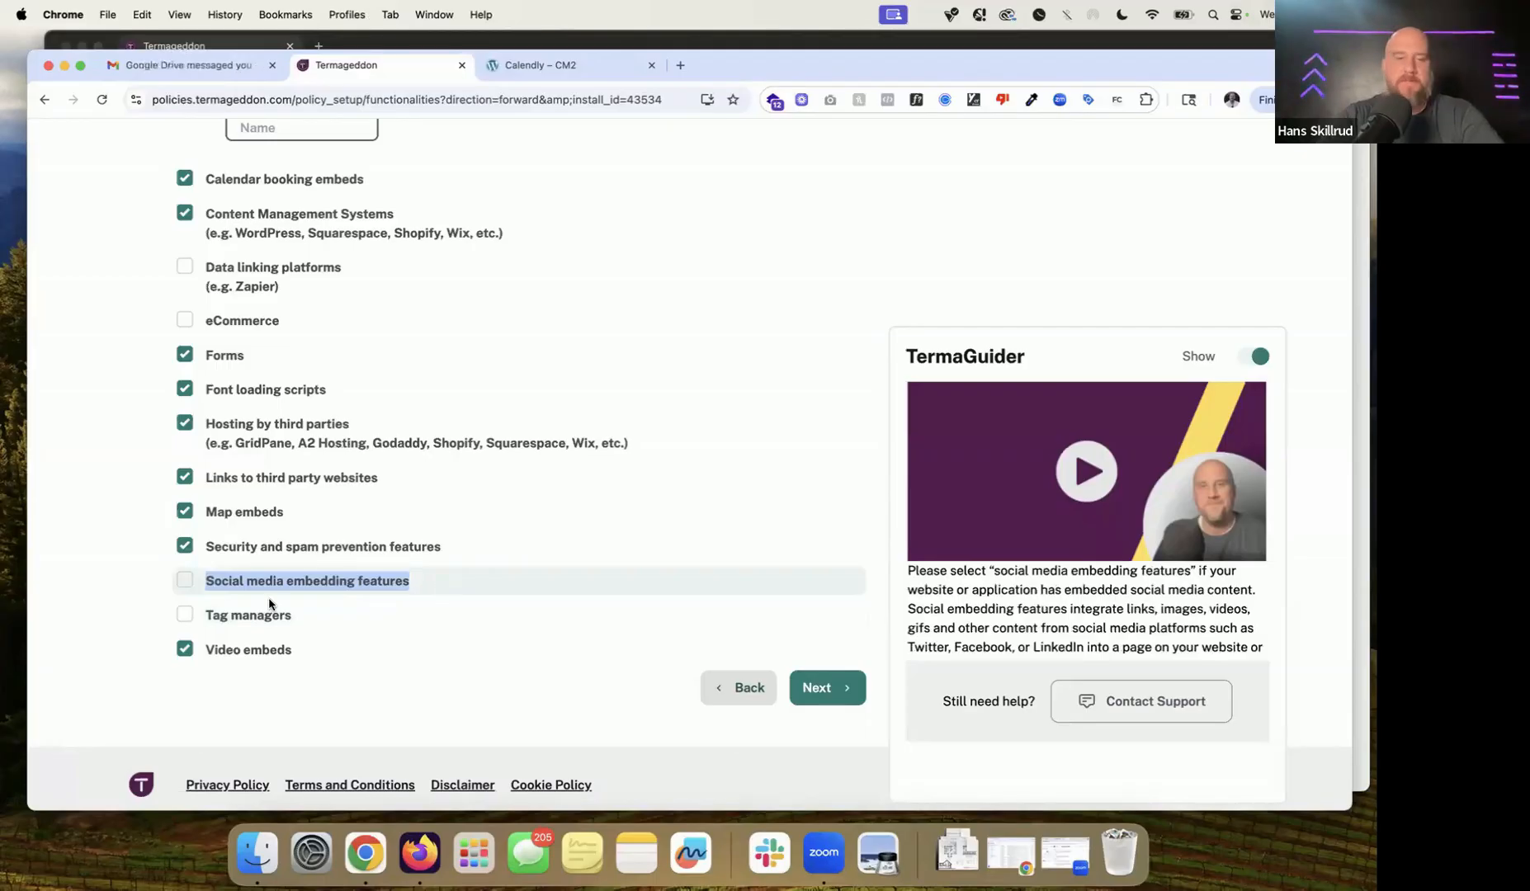
drag(345, 632, 113, 618)
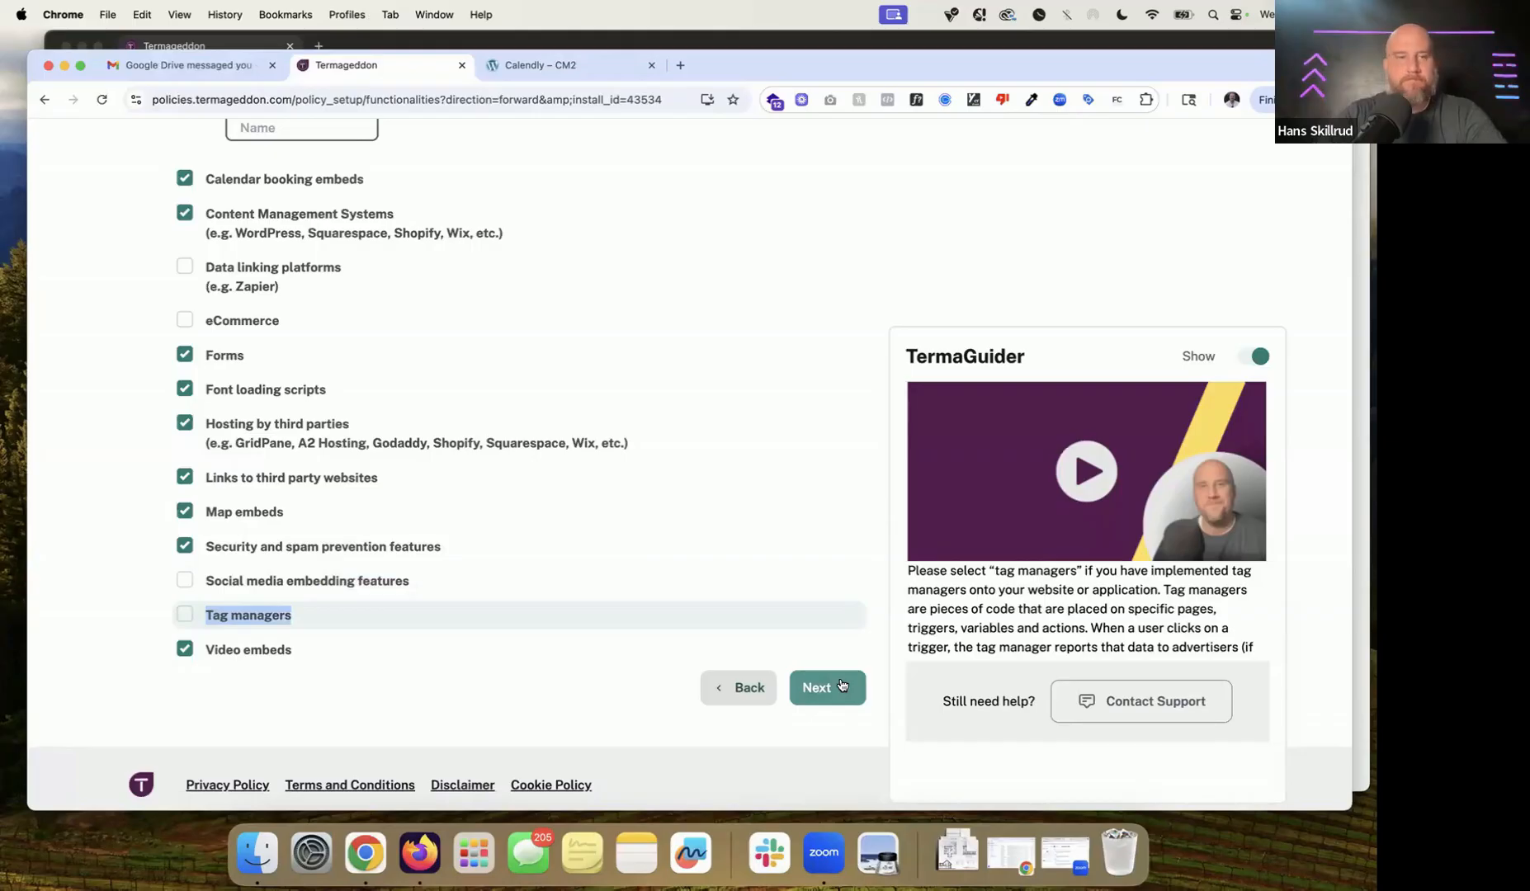
scroll(842, 685, up, 1)
Step: Choose 'Yes, pre-fill the popular answers for me' and continue to step 6/8, Select Types of Data Collected
click(842, 720)
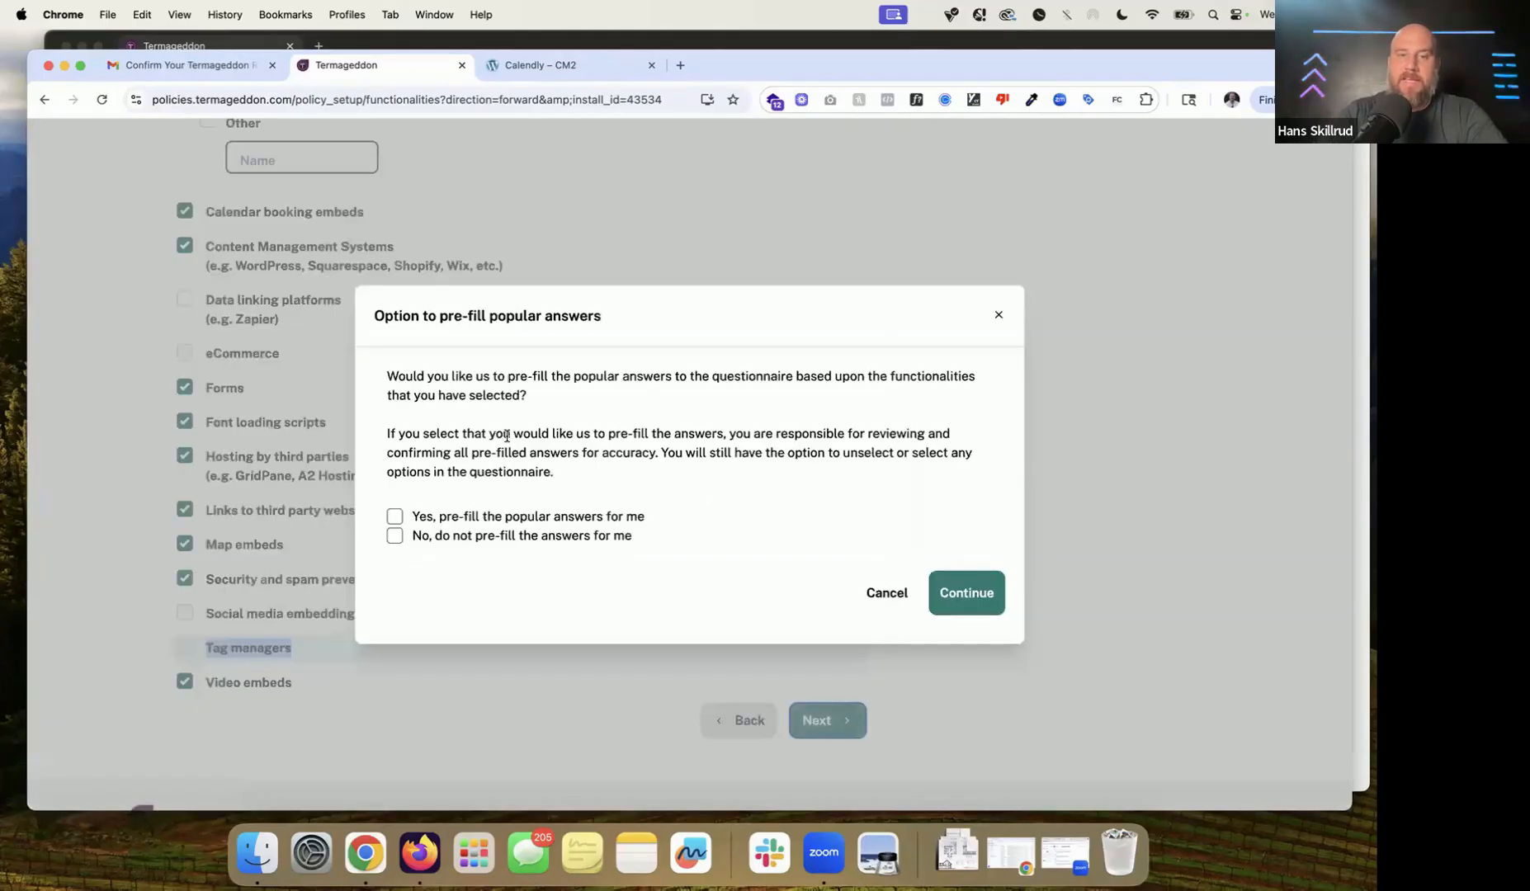
click(524, 520)
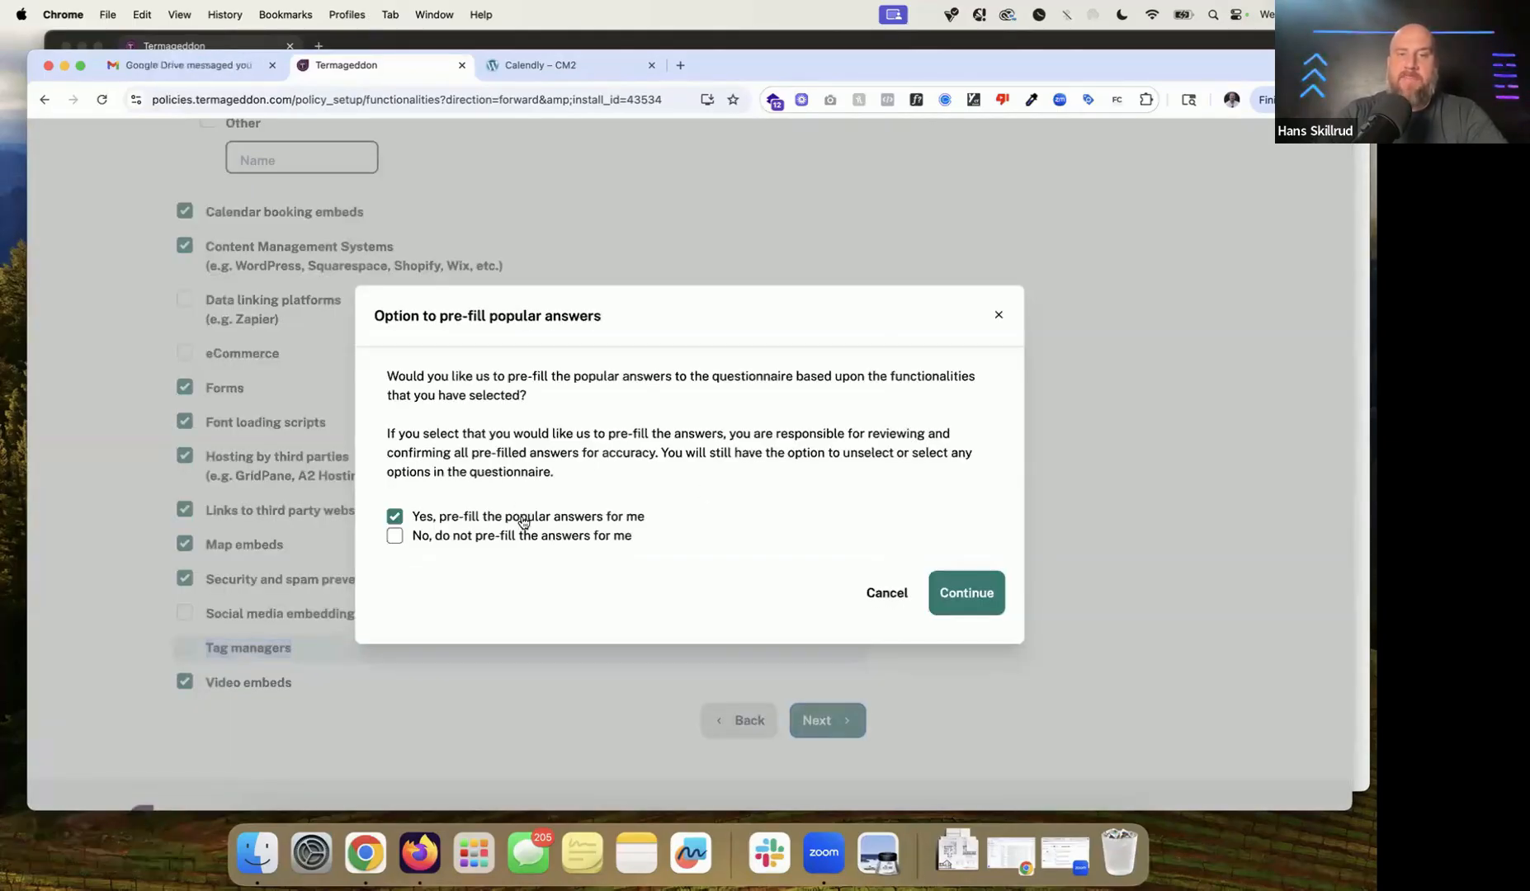
drag(373, 316, 696, 519)
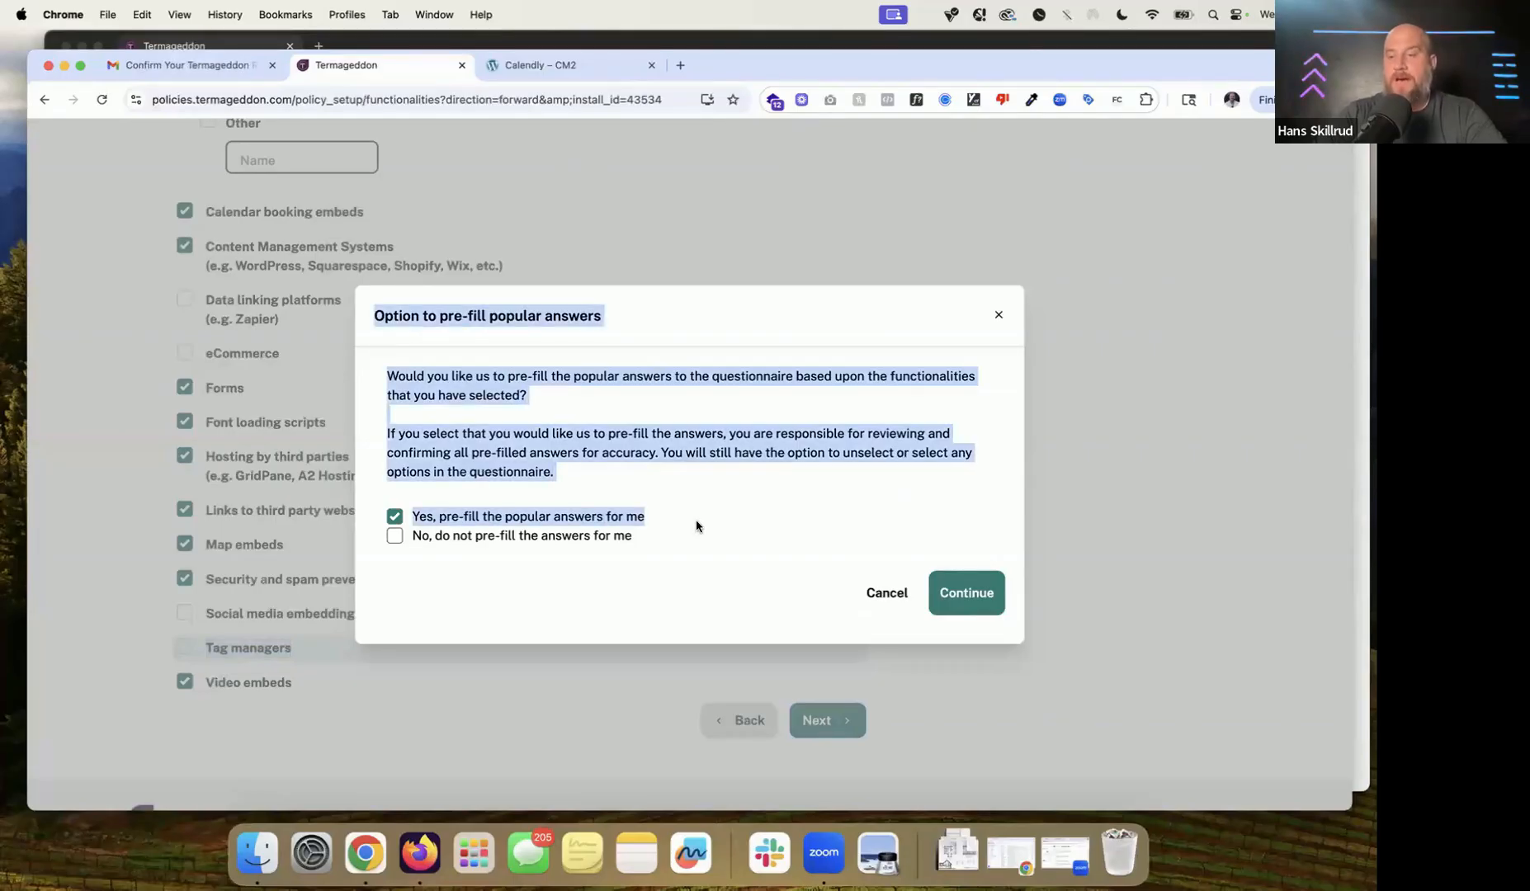
click(564, 434)
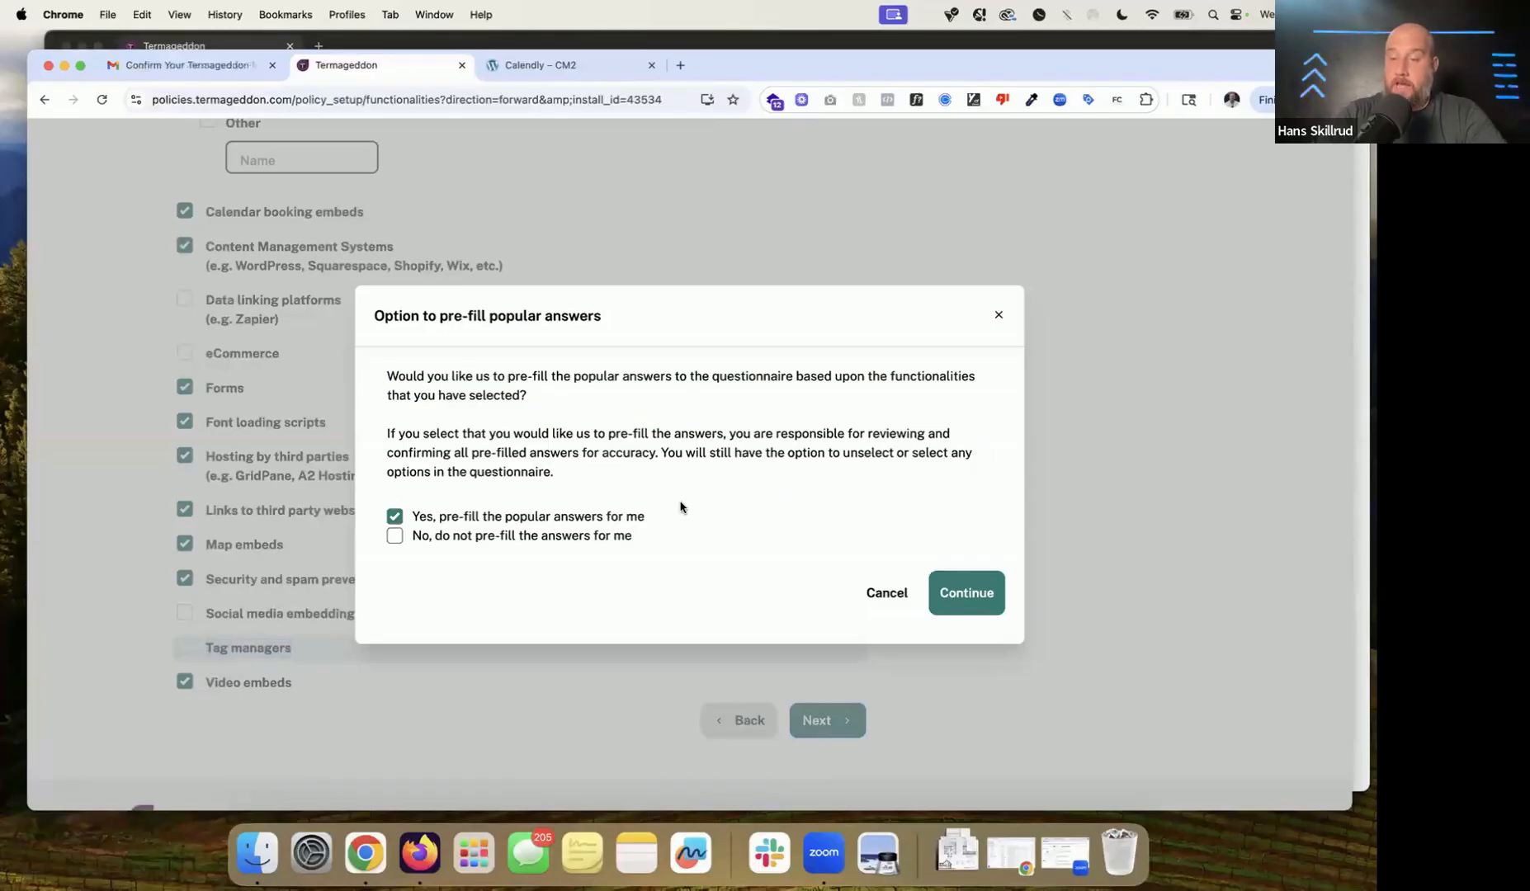
click(984, 600)
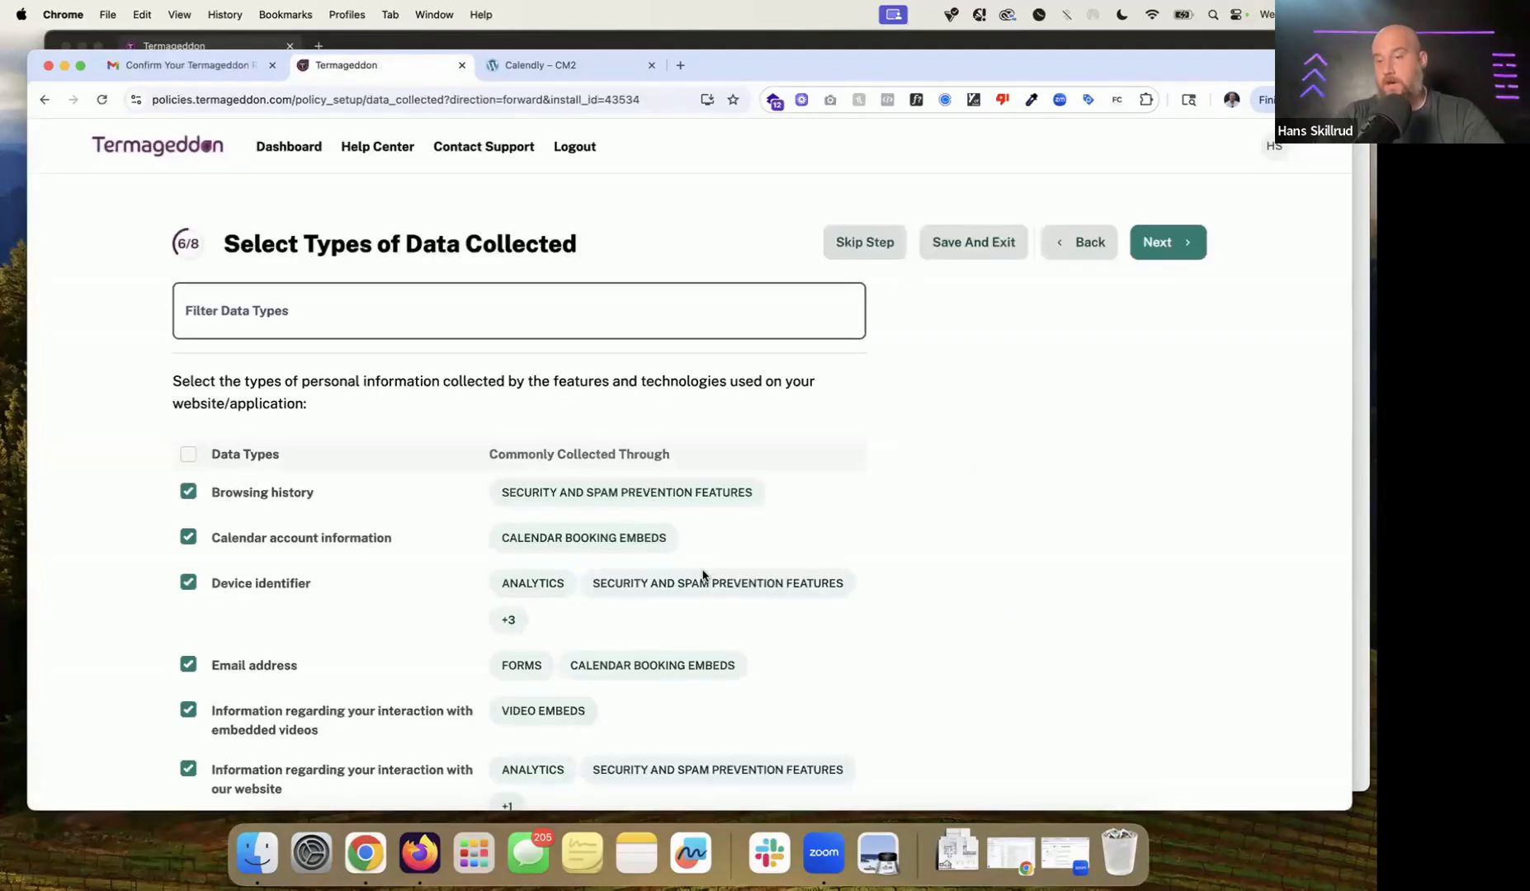
Step: Compare the Email address data type with the CM2 Contact page's email field, then return to Termageddon
scroll(703, 575, down, 3)
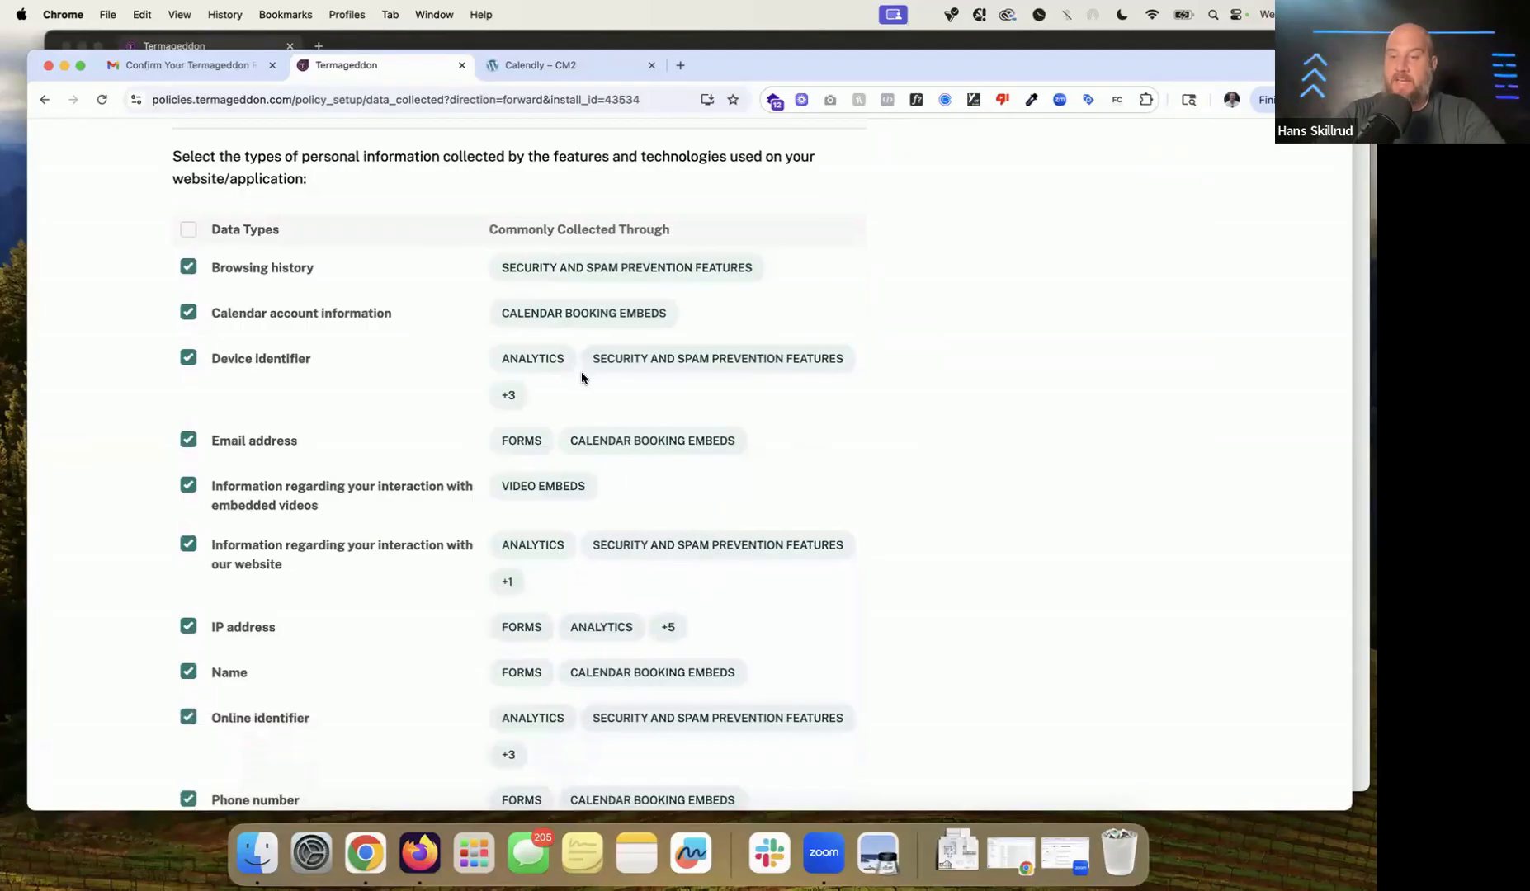
scroll(581, 371, down, 1)
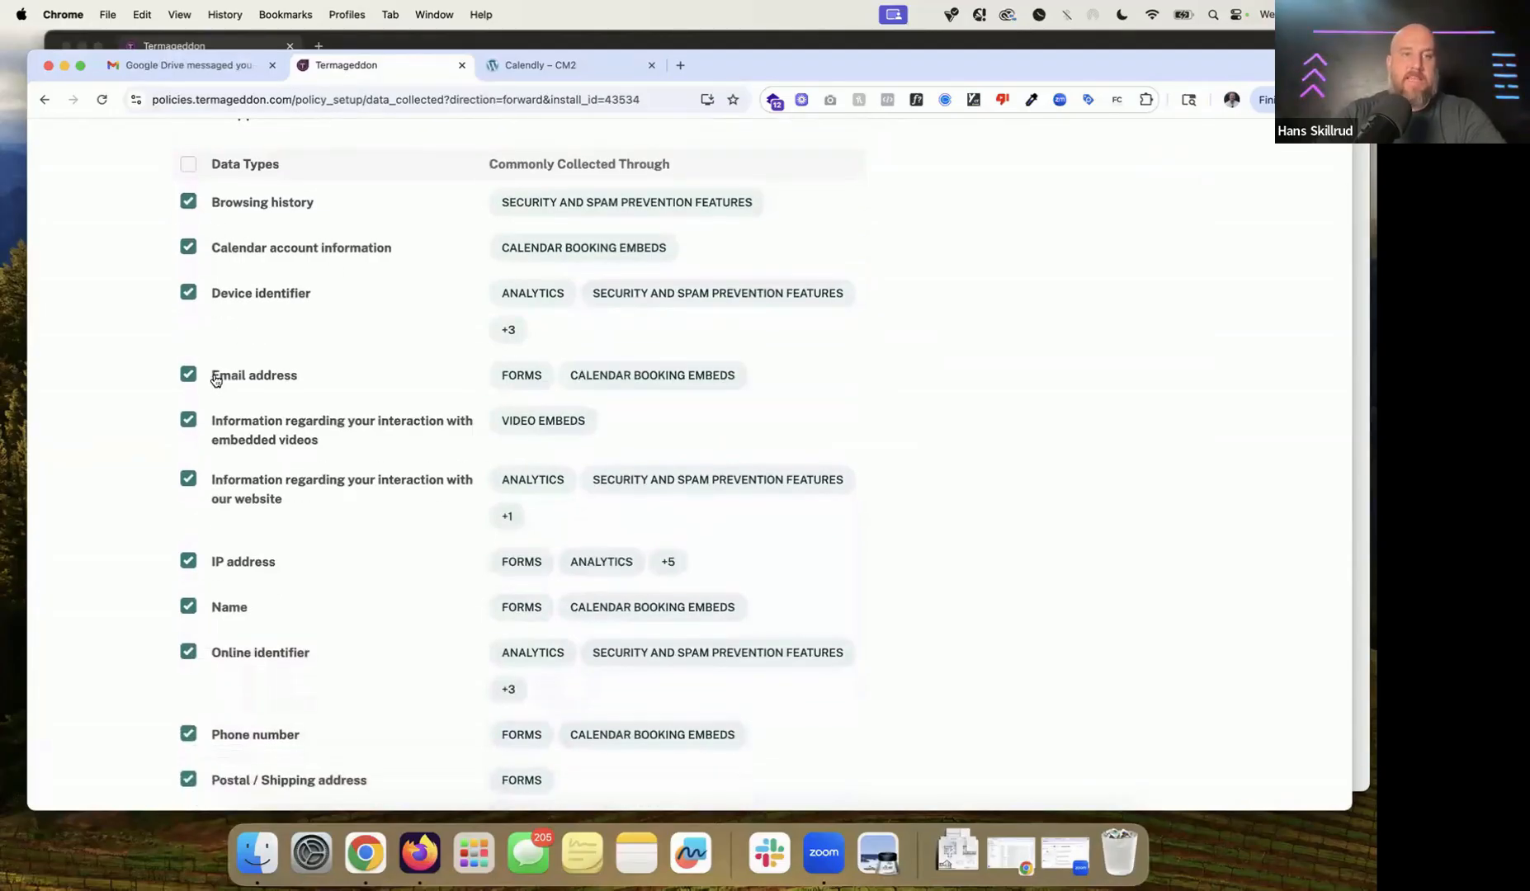
triple_click(400, 389)
drag(400, 389, 632, 374)
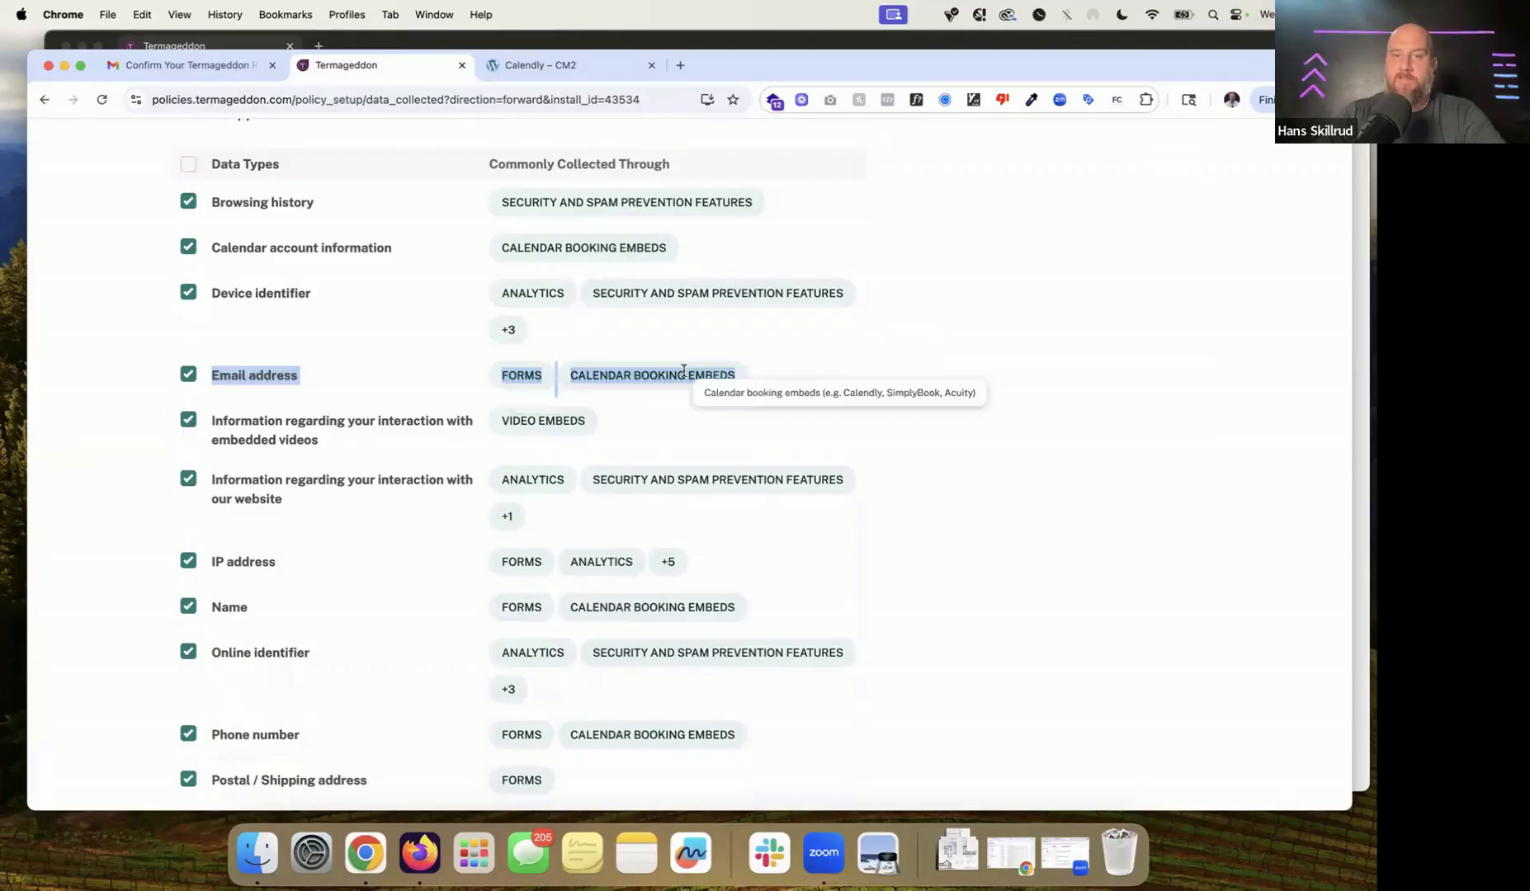
click(577, 66)
click(1221, 153)
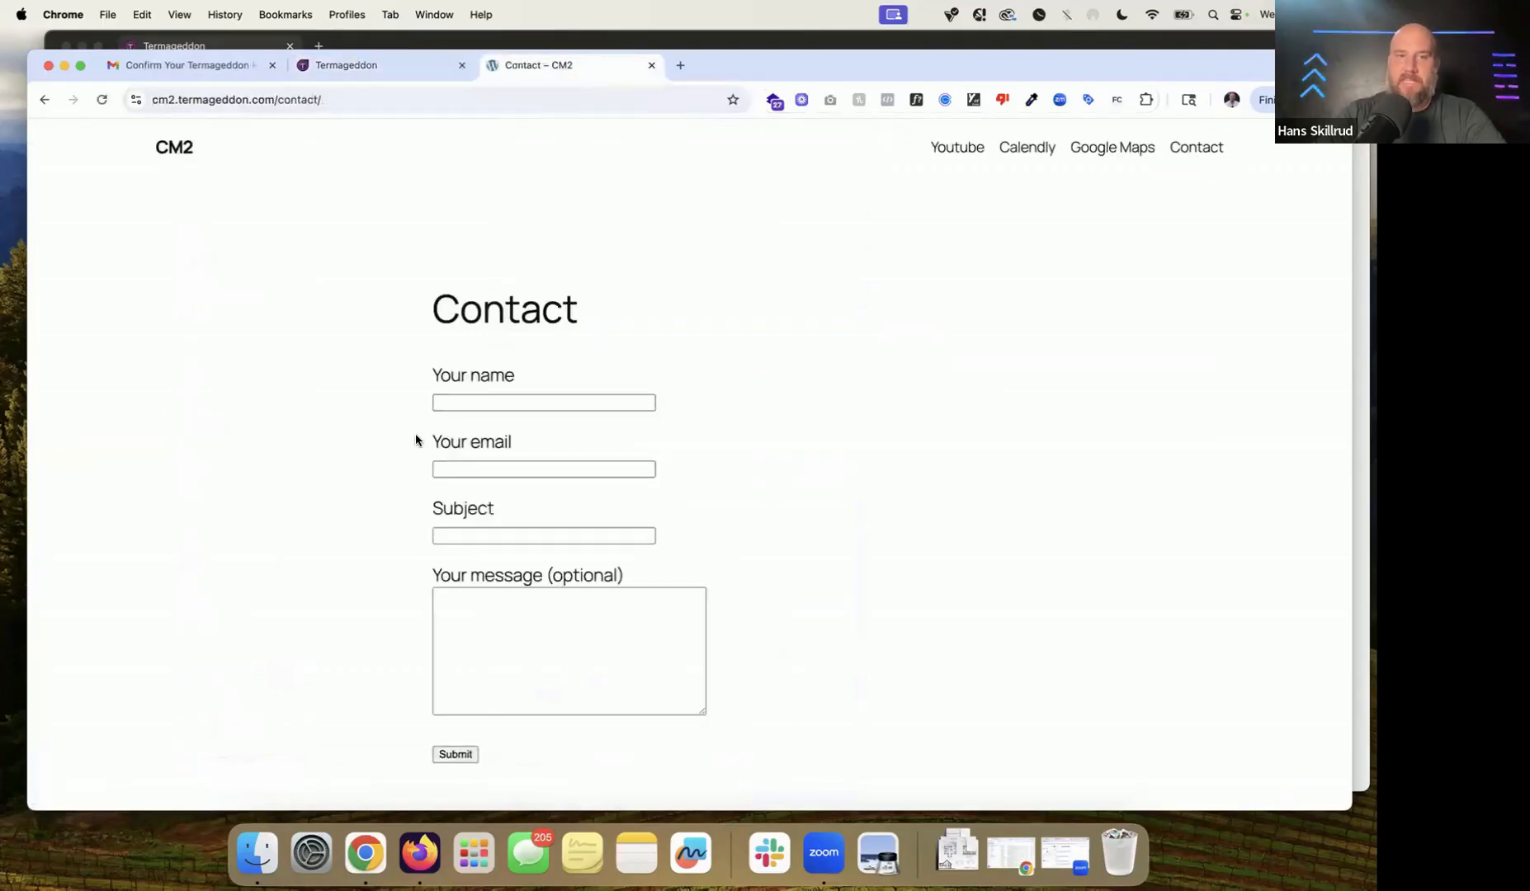
drag(417, 440, 632, 440)
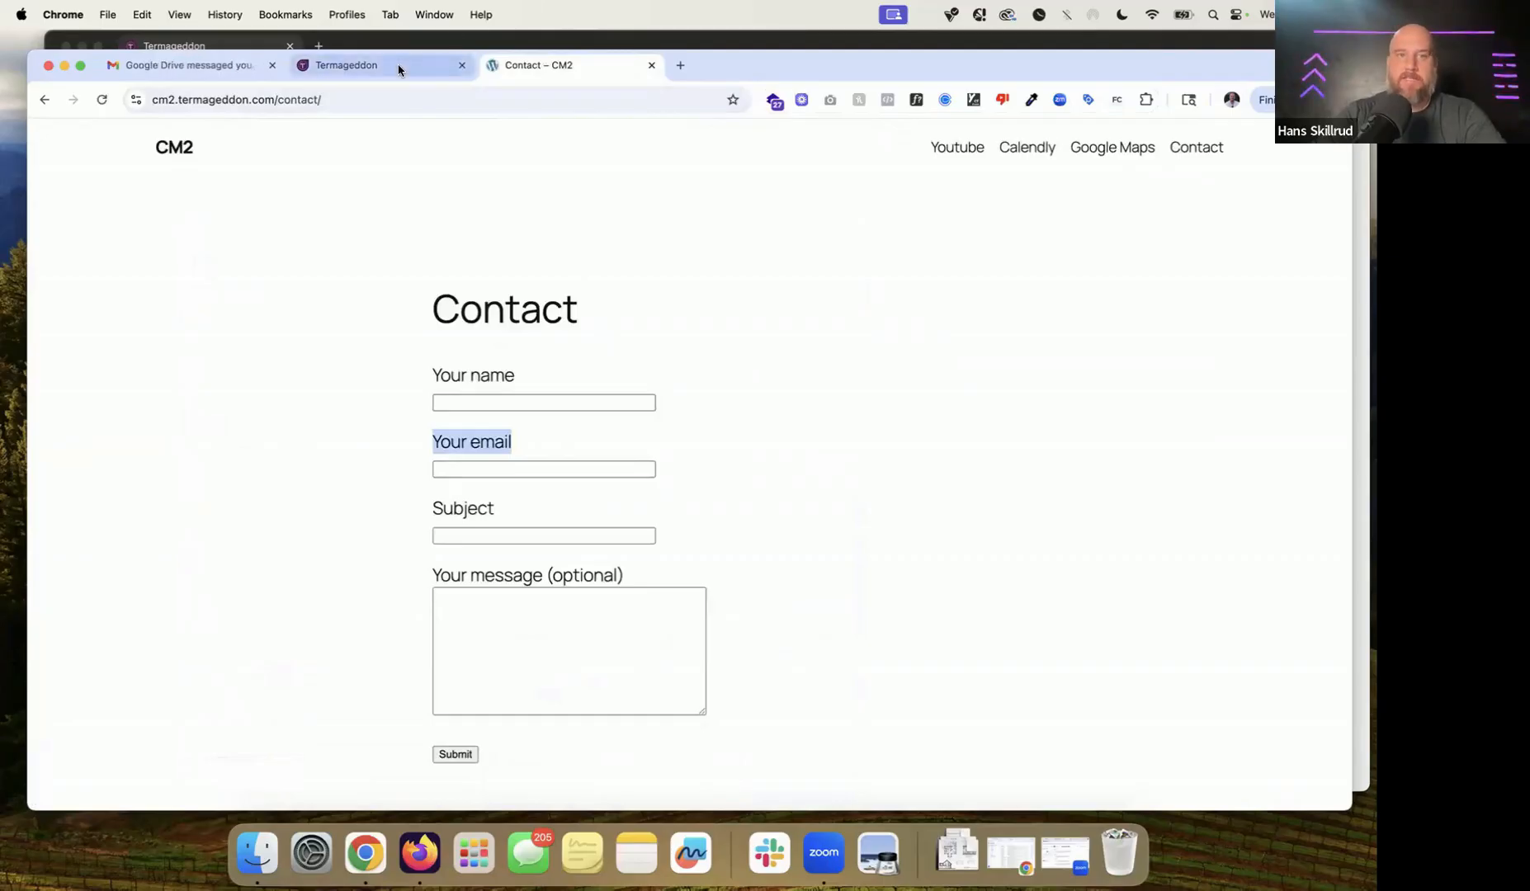
click(399, 70)
Step: Uncheck Postal / Shipping address and Phone number, confirming each removal with OK
click(411, 613)
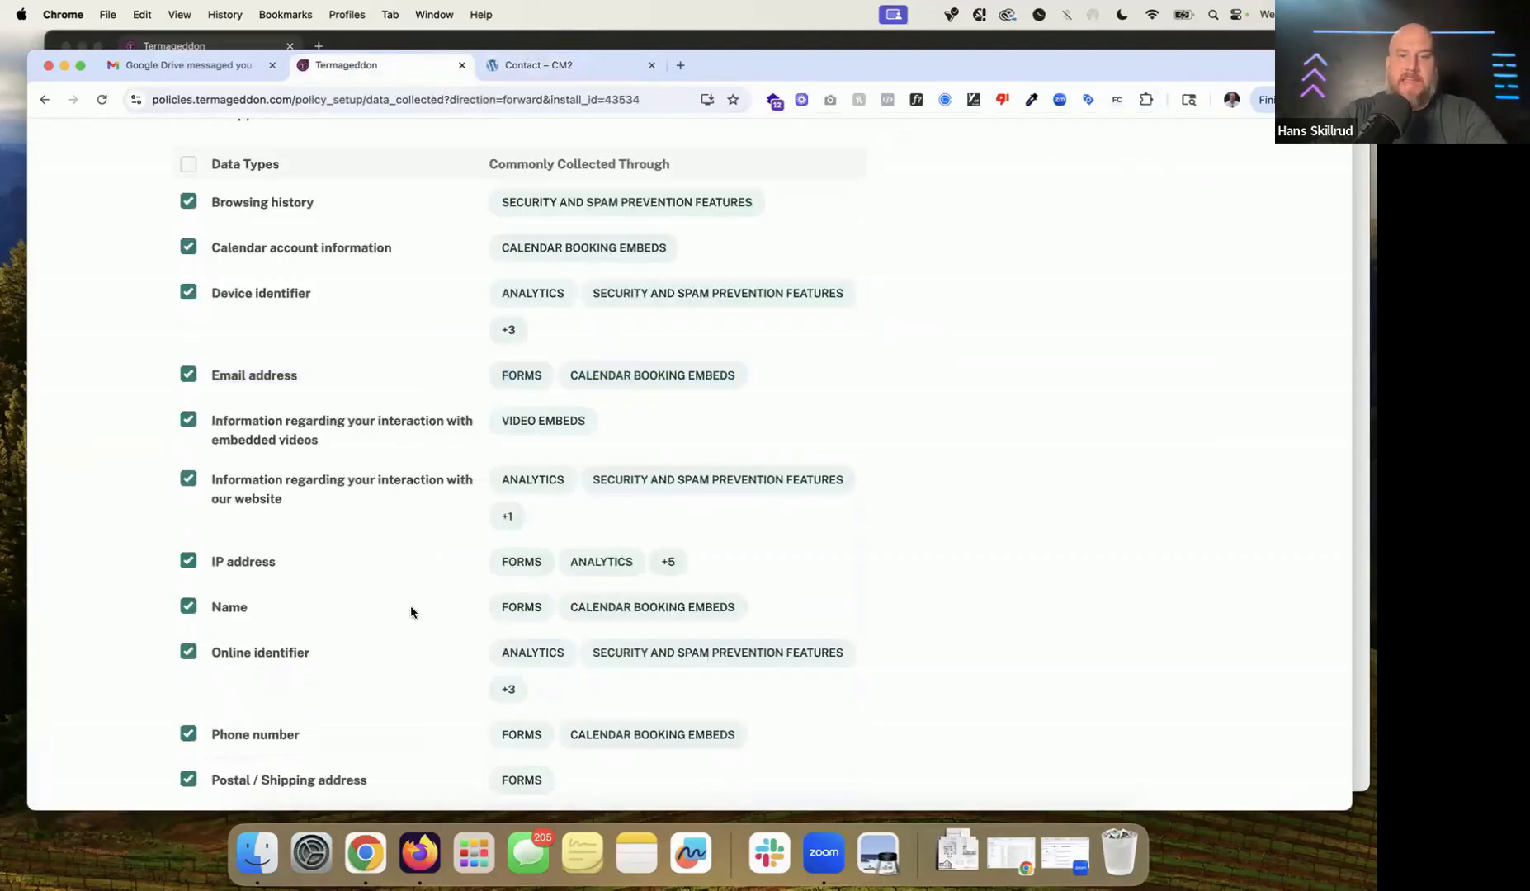
drag(501, 609, 723, 610)
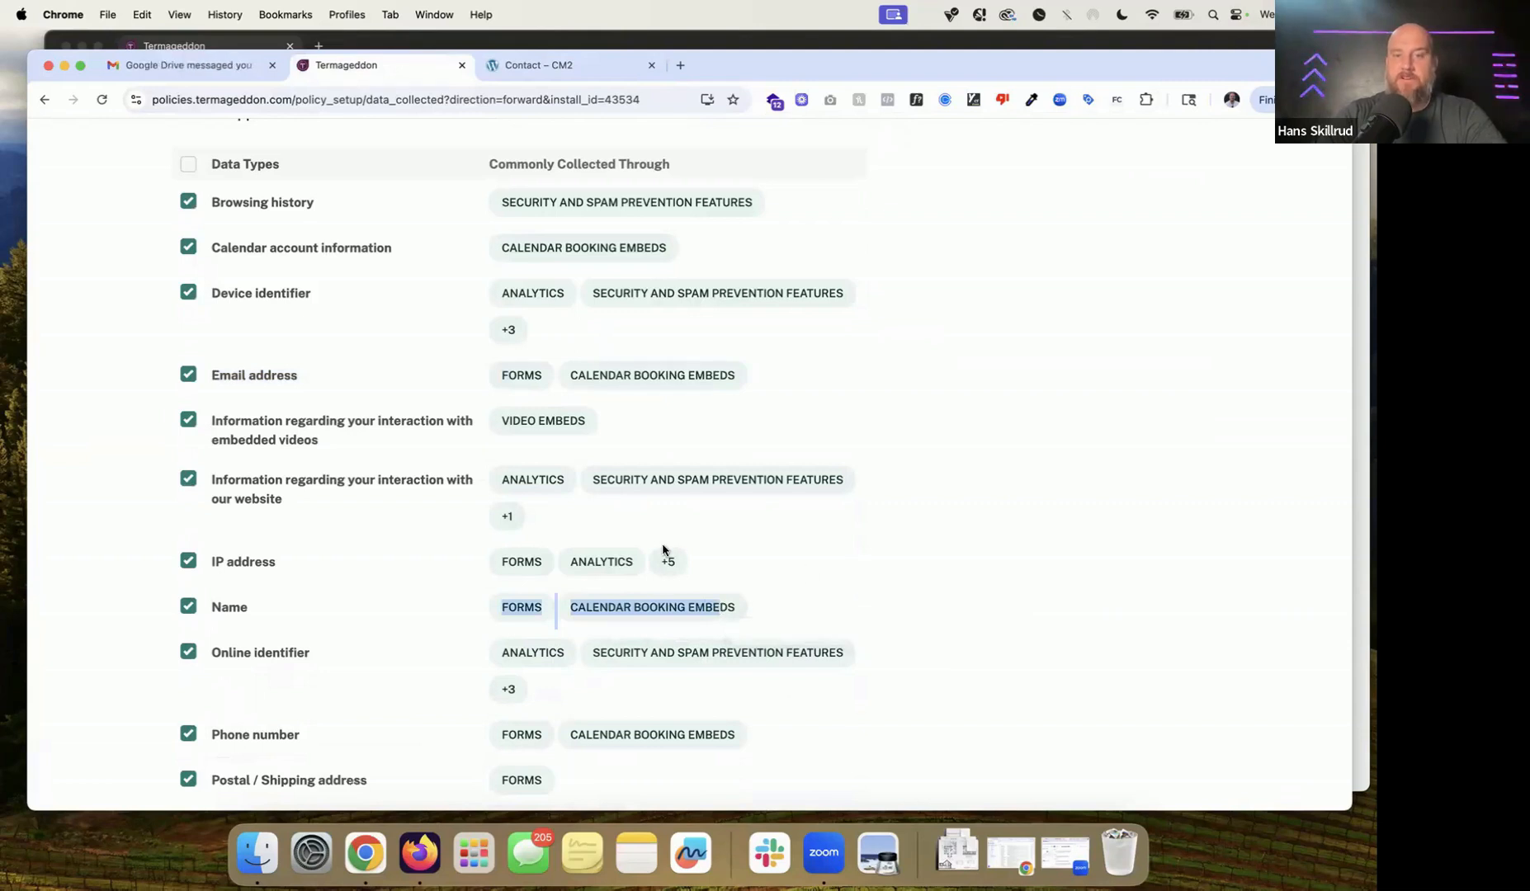
scroll(607, 565, down, 5)
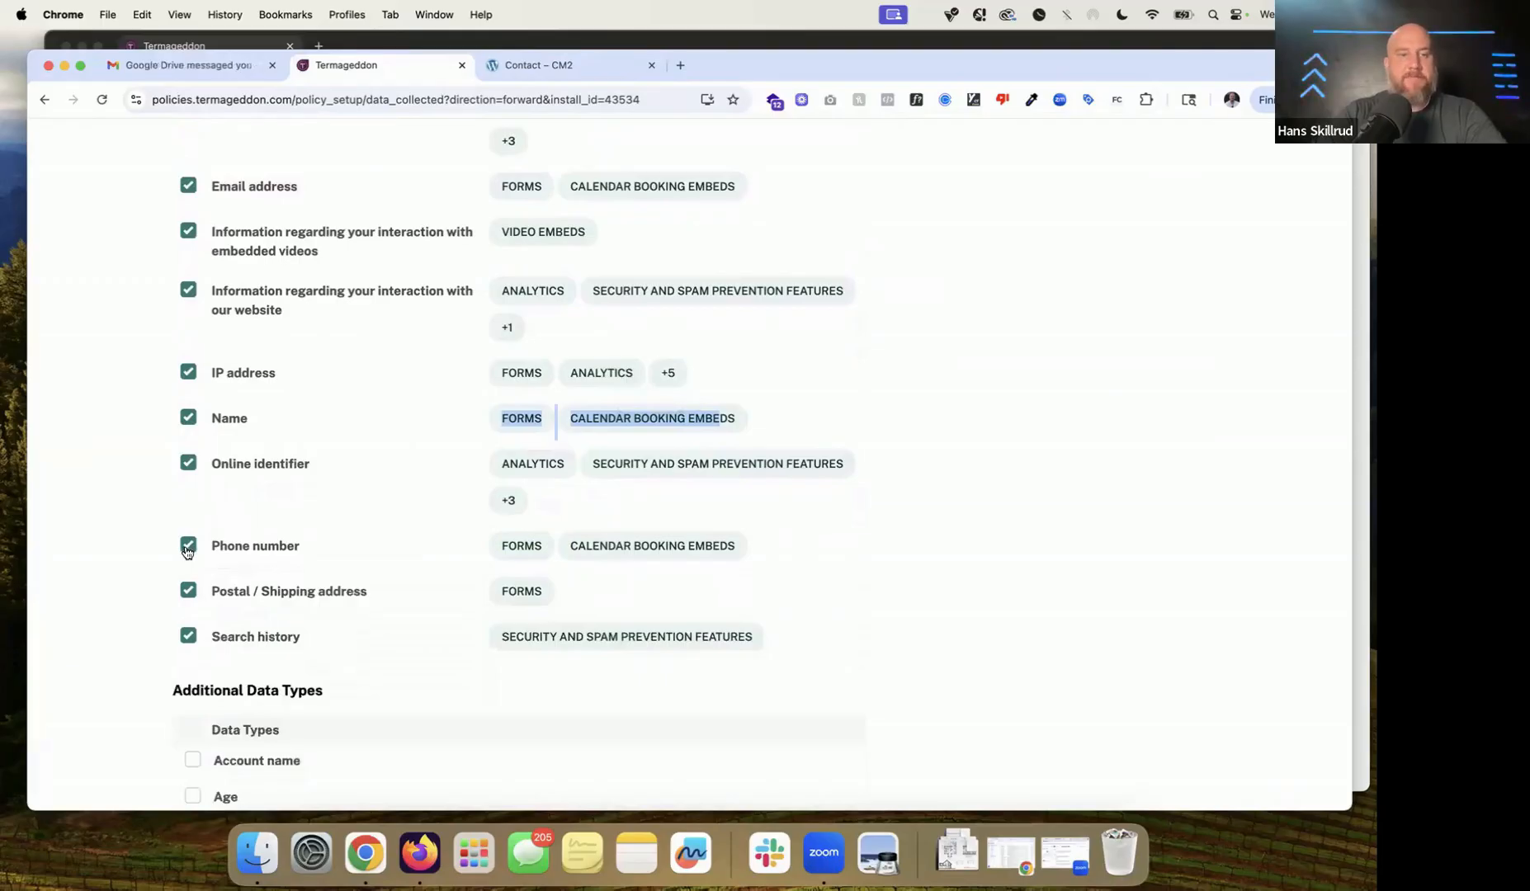
click(191, 593)
click(829, 220)
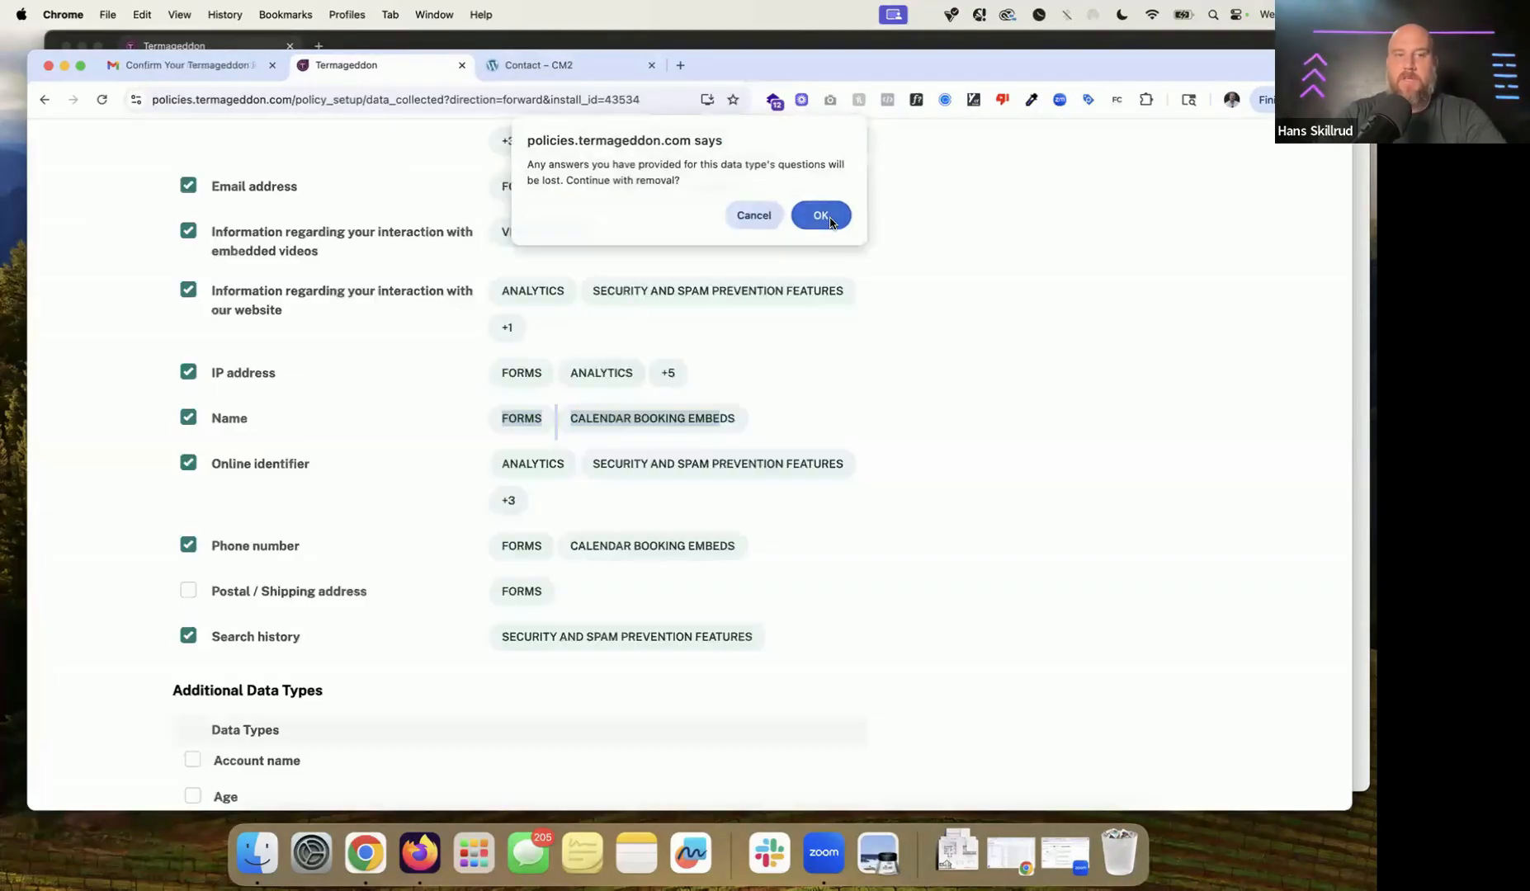
click(183, 552)
click(823, 218)
scroll(714, 464, up, 3)
scroll(714, 464, down, 2)
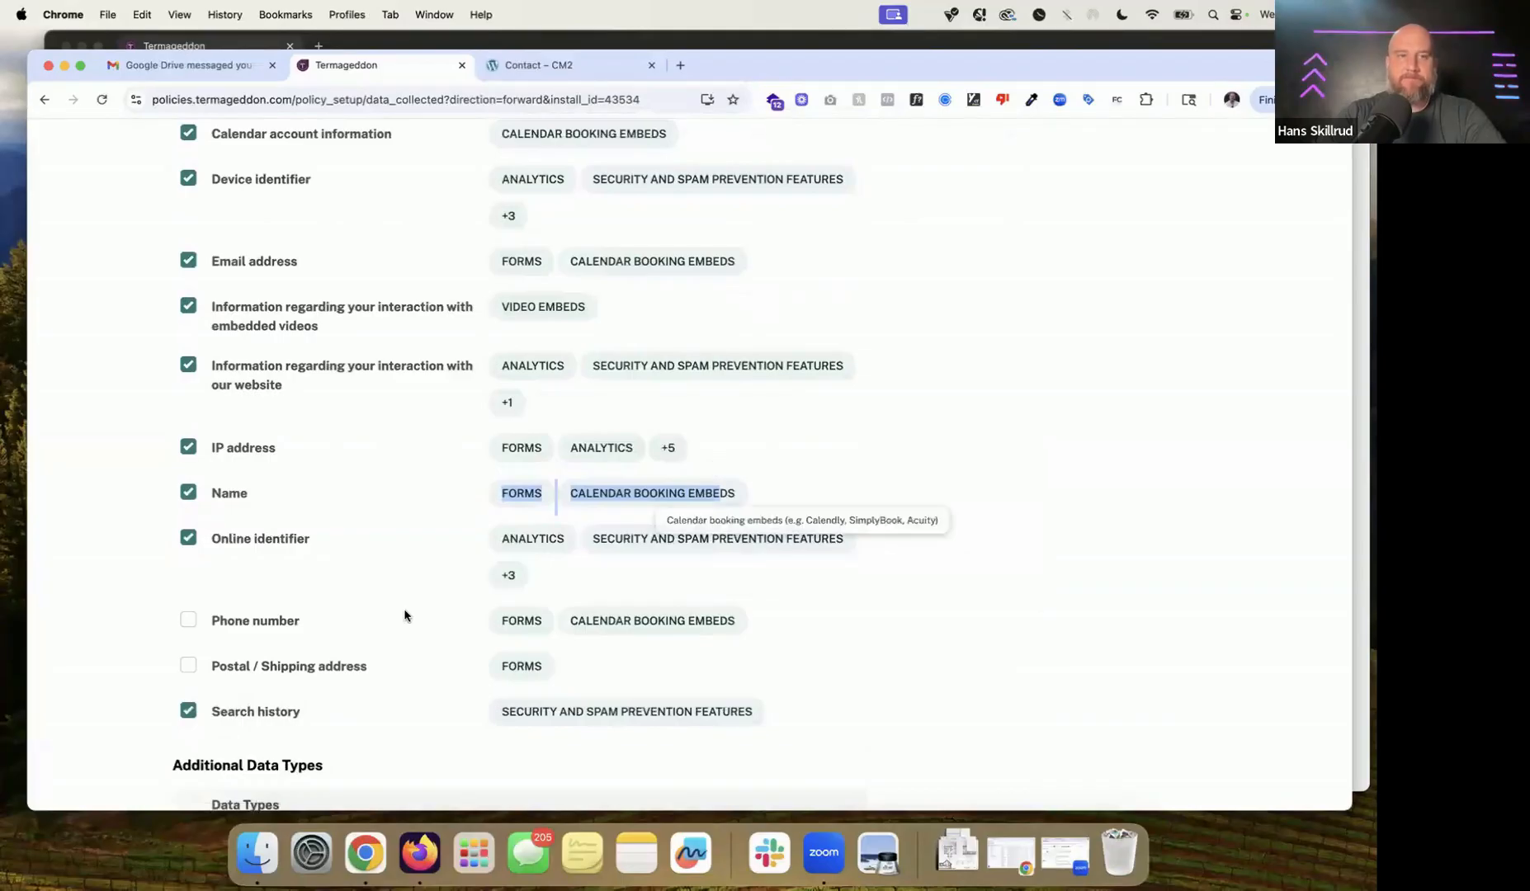
scroll(325, 336, up, 1)
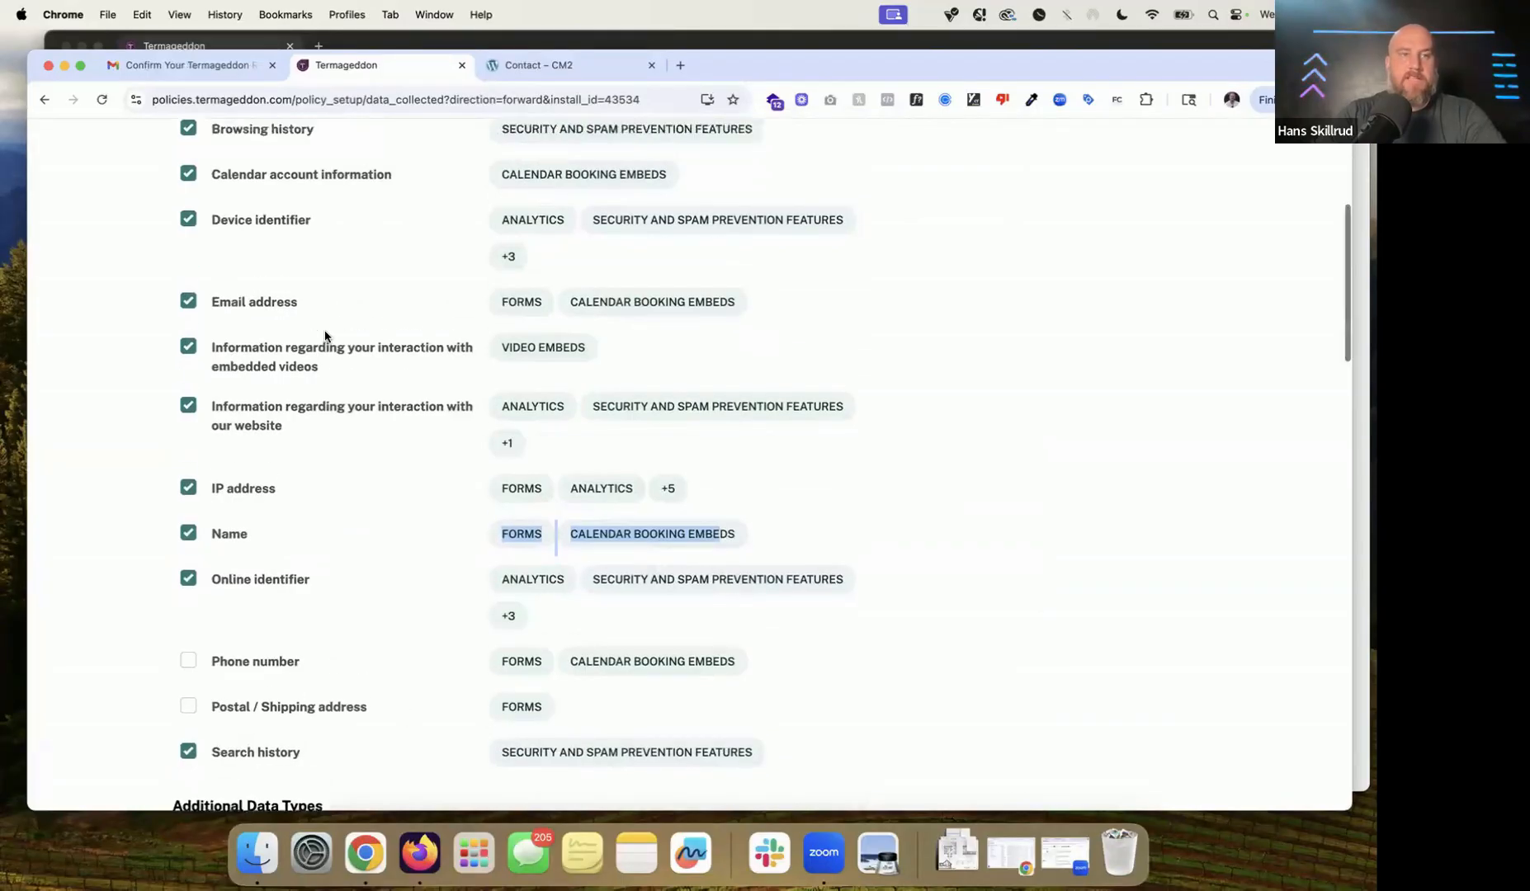
scroll(325, 335, up, 5)
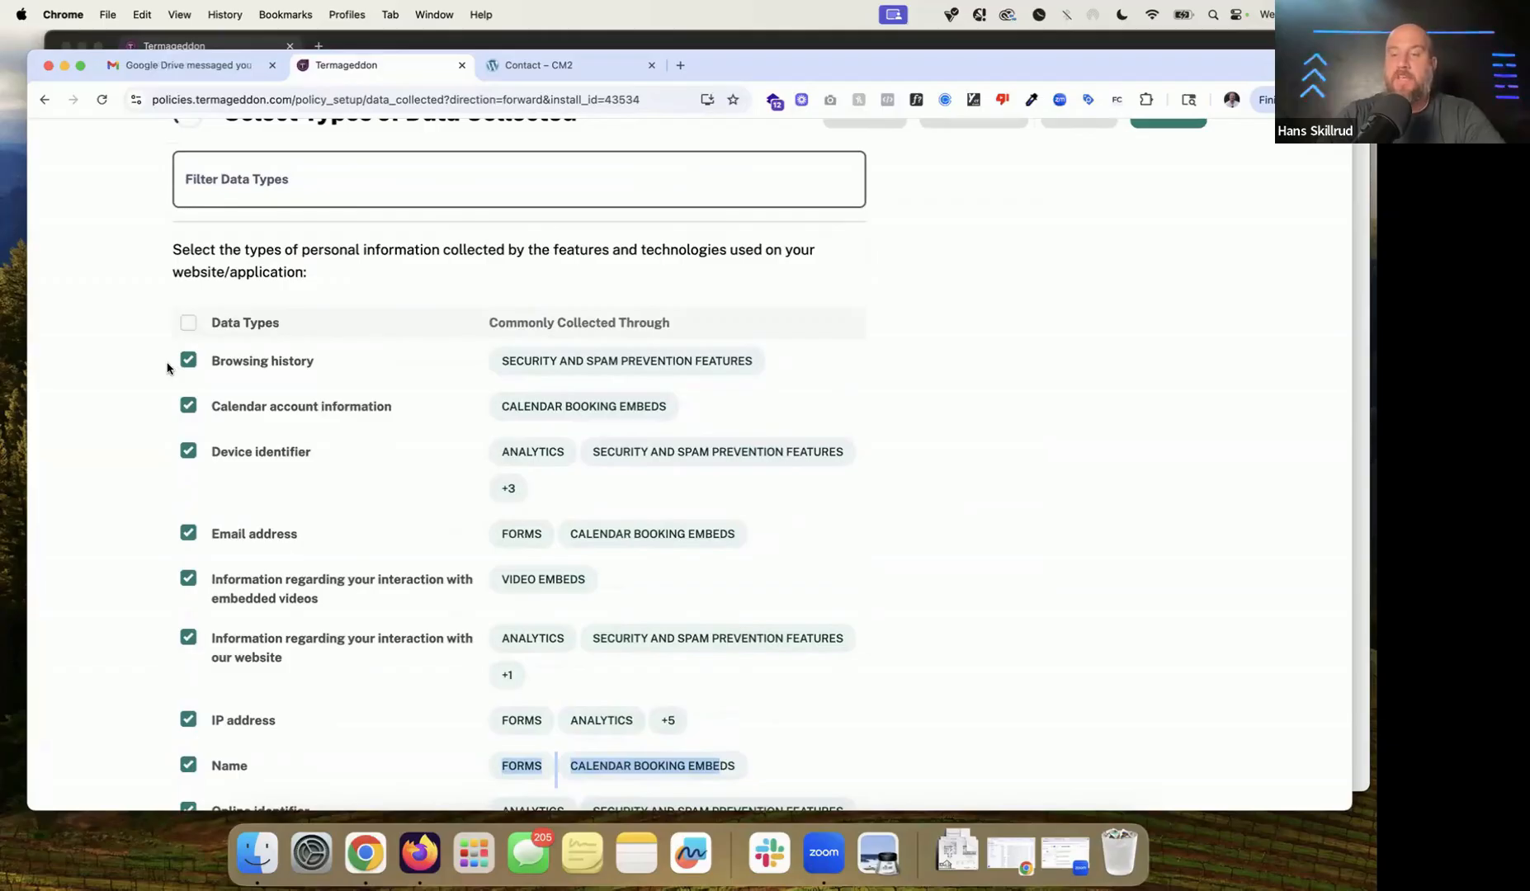
Step: Review the pre-checked data types, starting with Browsing history and its collection source
drag(161, 371, 363, 367)
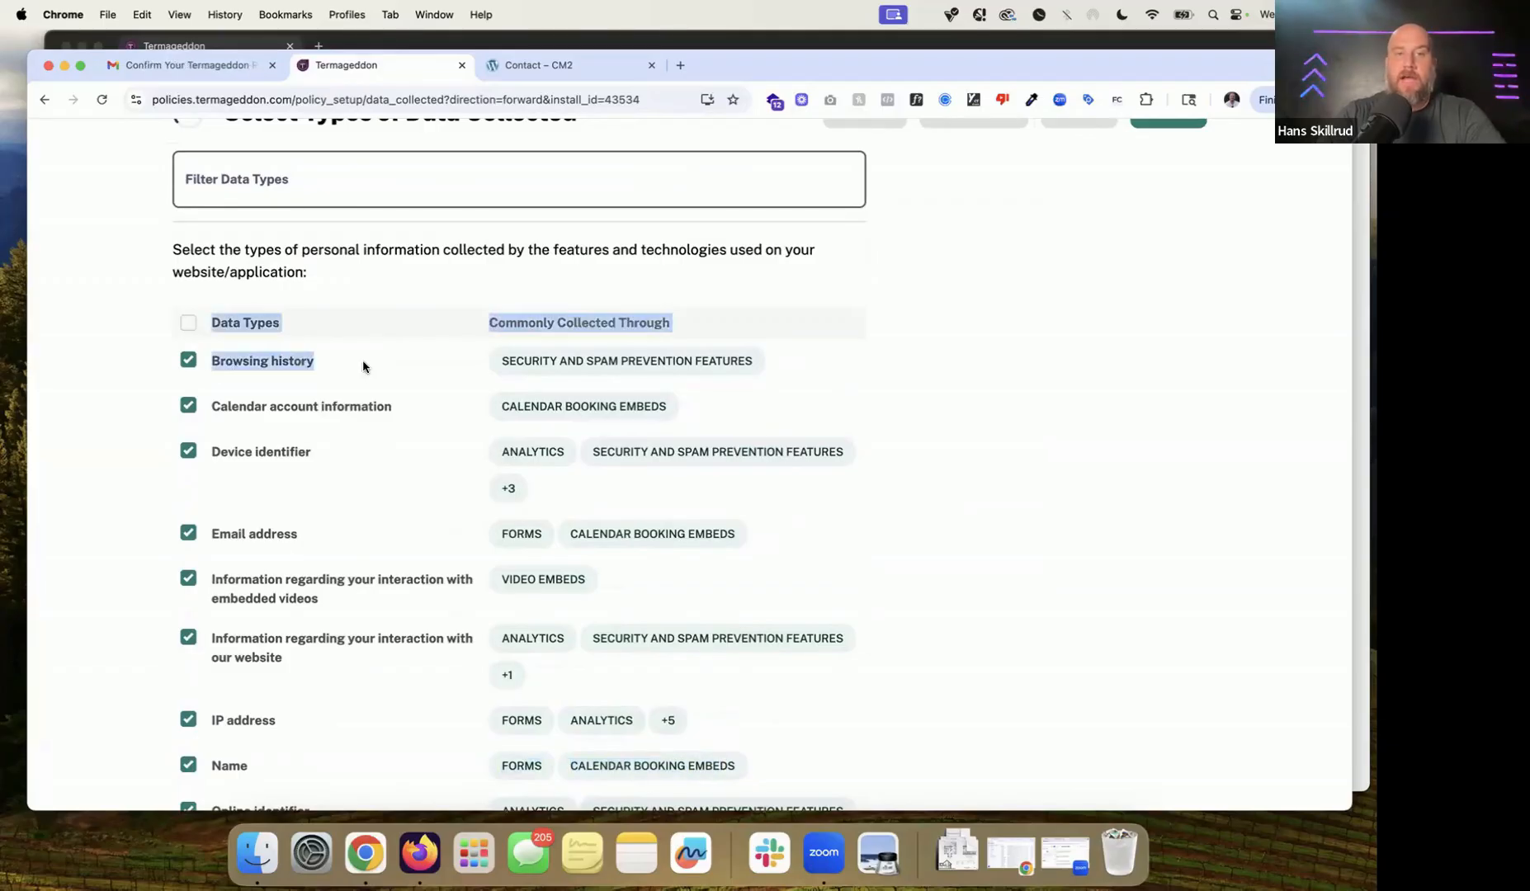
drag(489, 363, 786, 370)
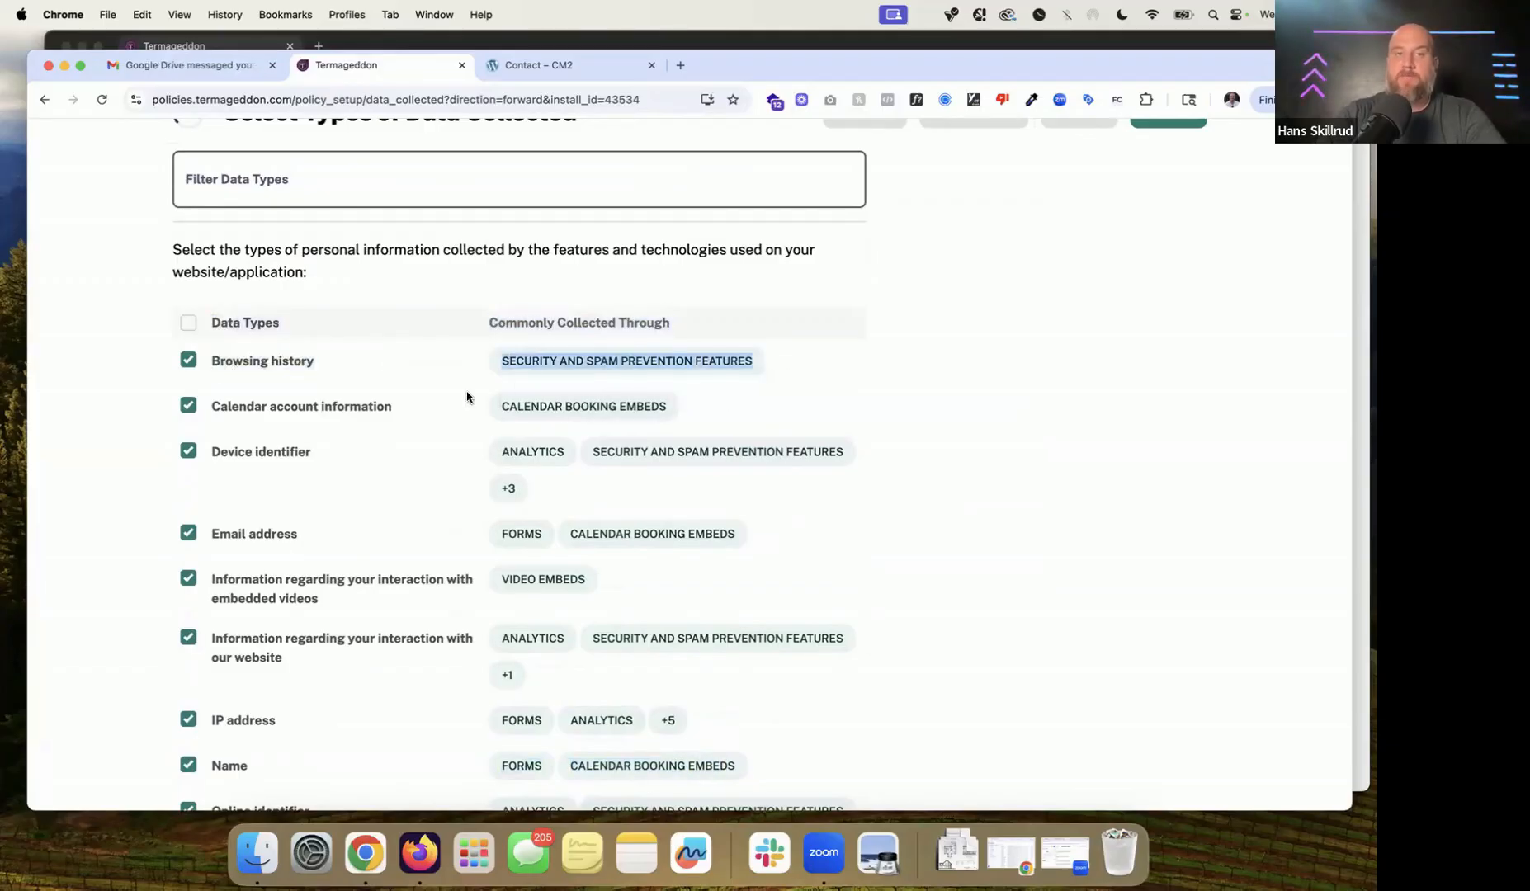
click(272, 377)
triple_click(208, 363)
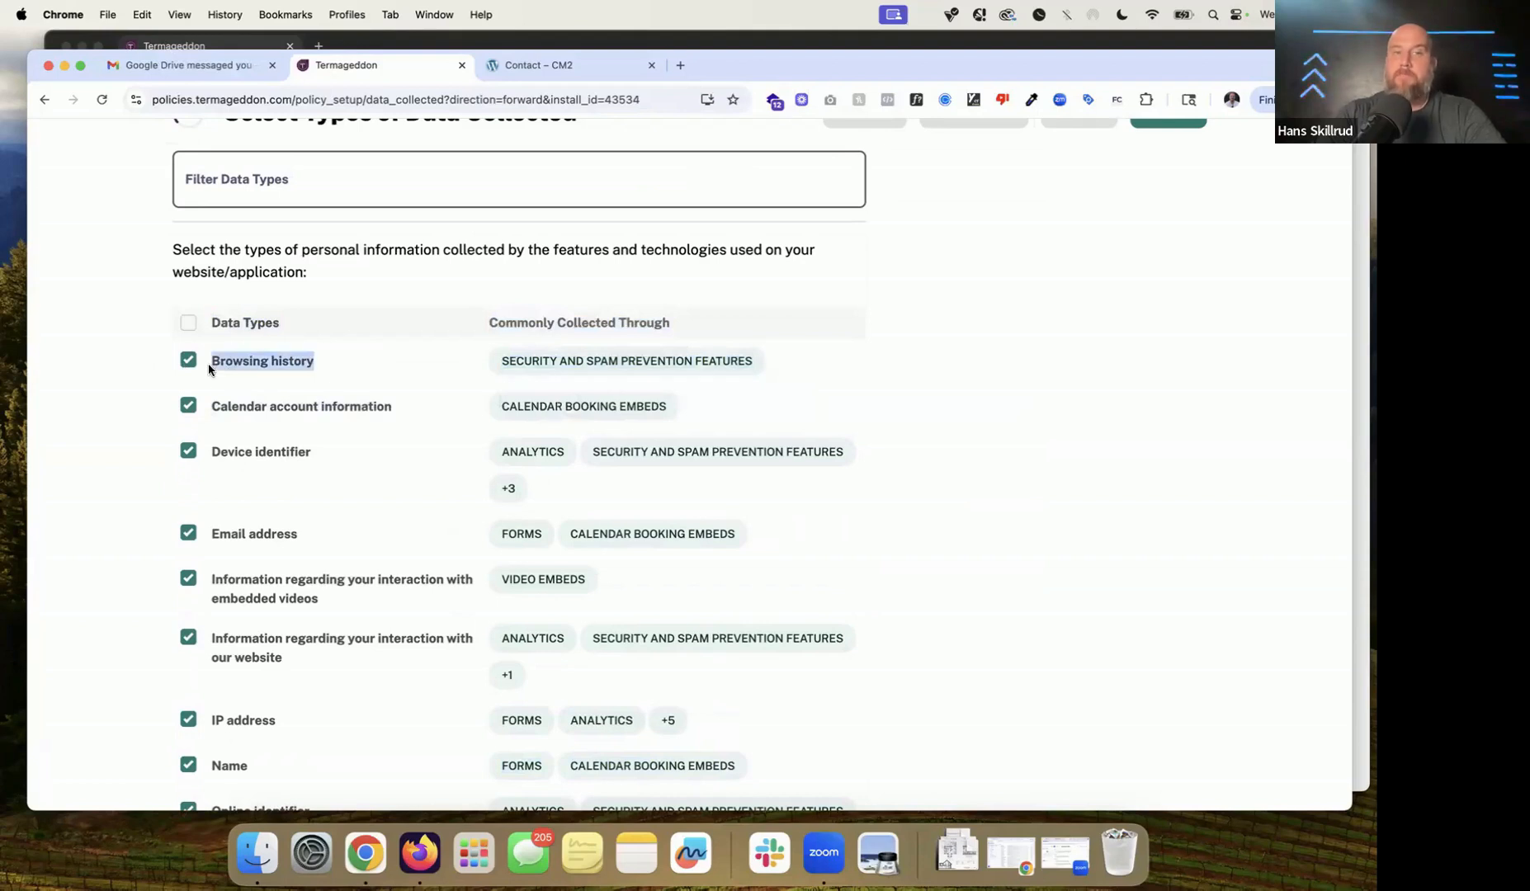
scroll(291, 309, down, 2)
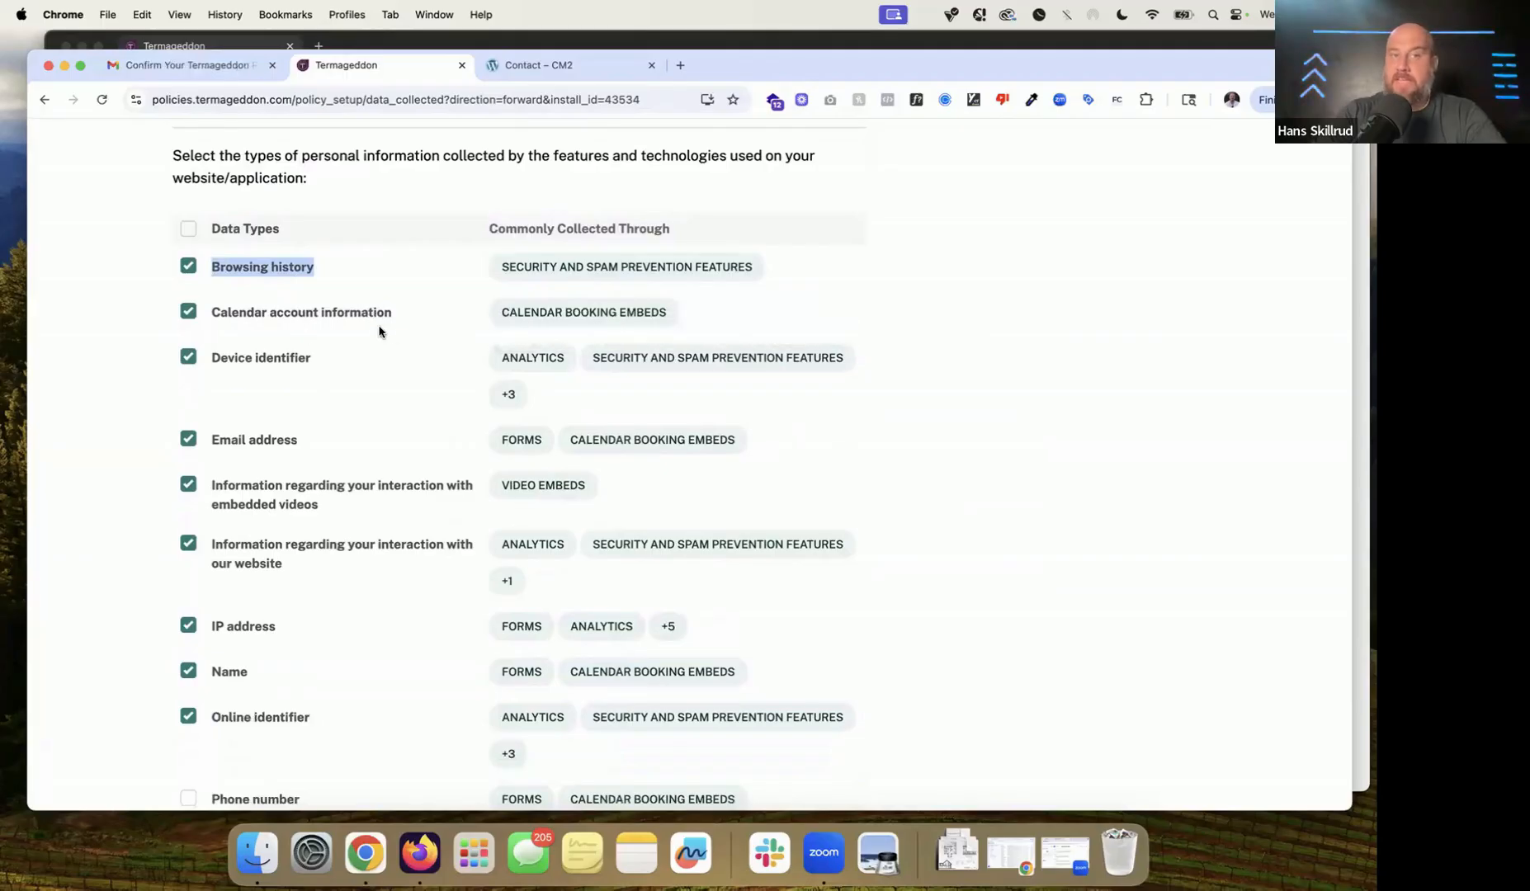
scroll(394, 336, down, 3)
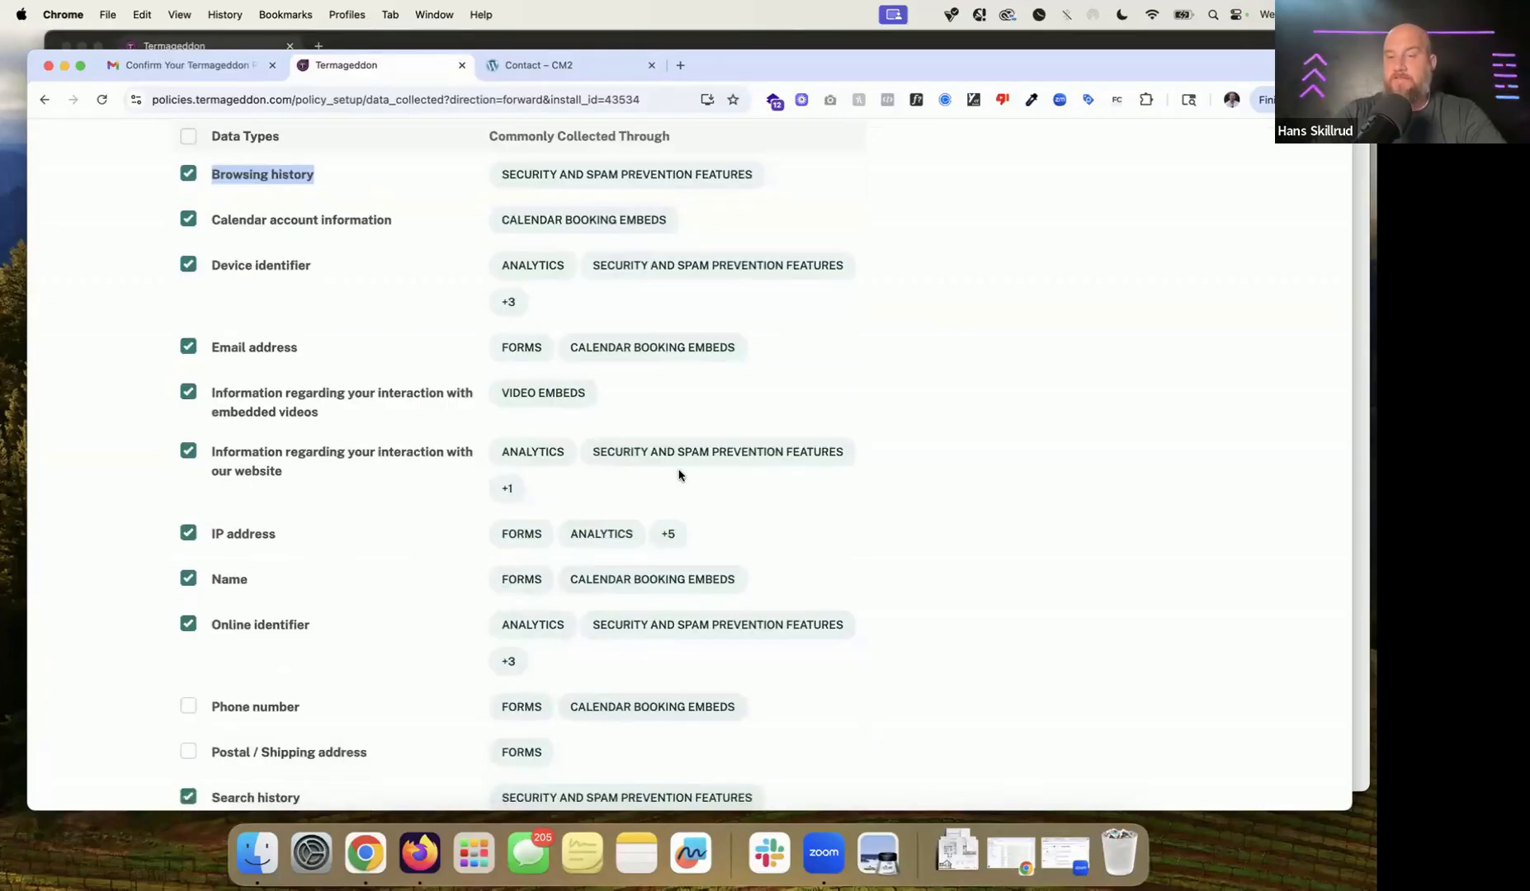
scroll(678, 476, down, 5)
scroll(678, 476, up, 3)
scroll(678, 475, down, 8)
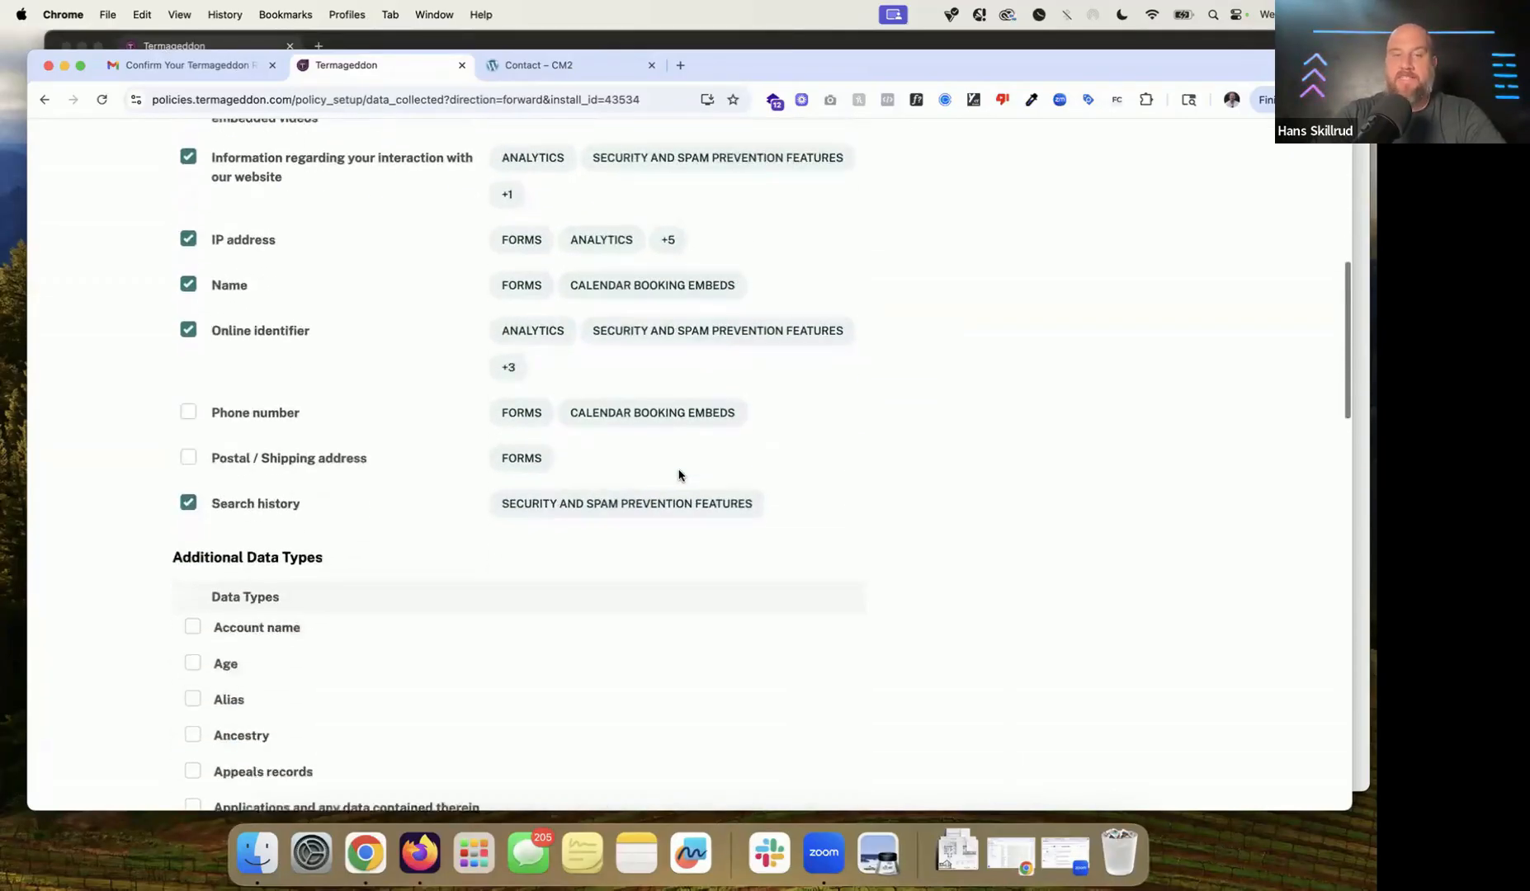
Step: Look over the Additional Data Types list, then save the selection and advance to step 7/8
scroll(678, 476, down, 2)
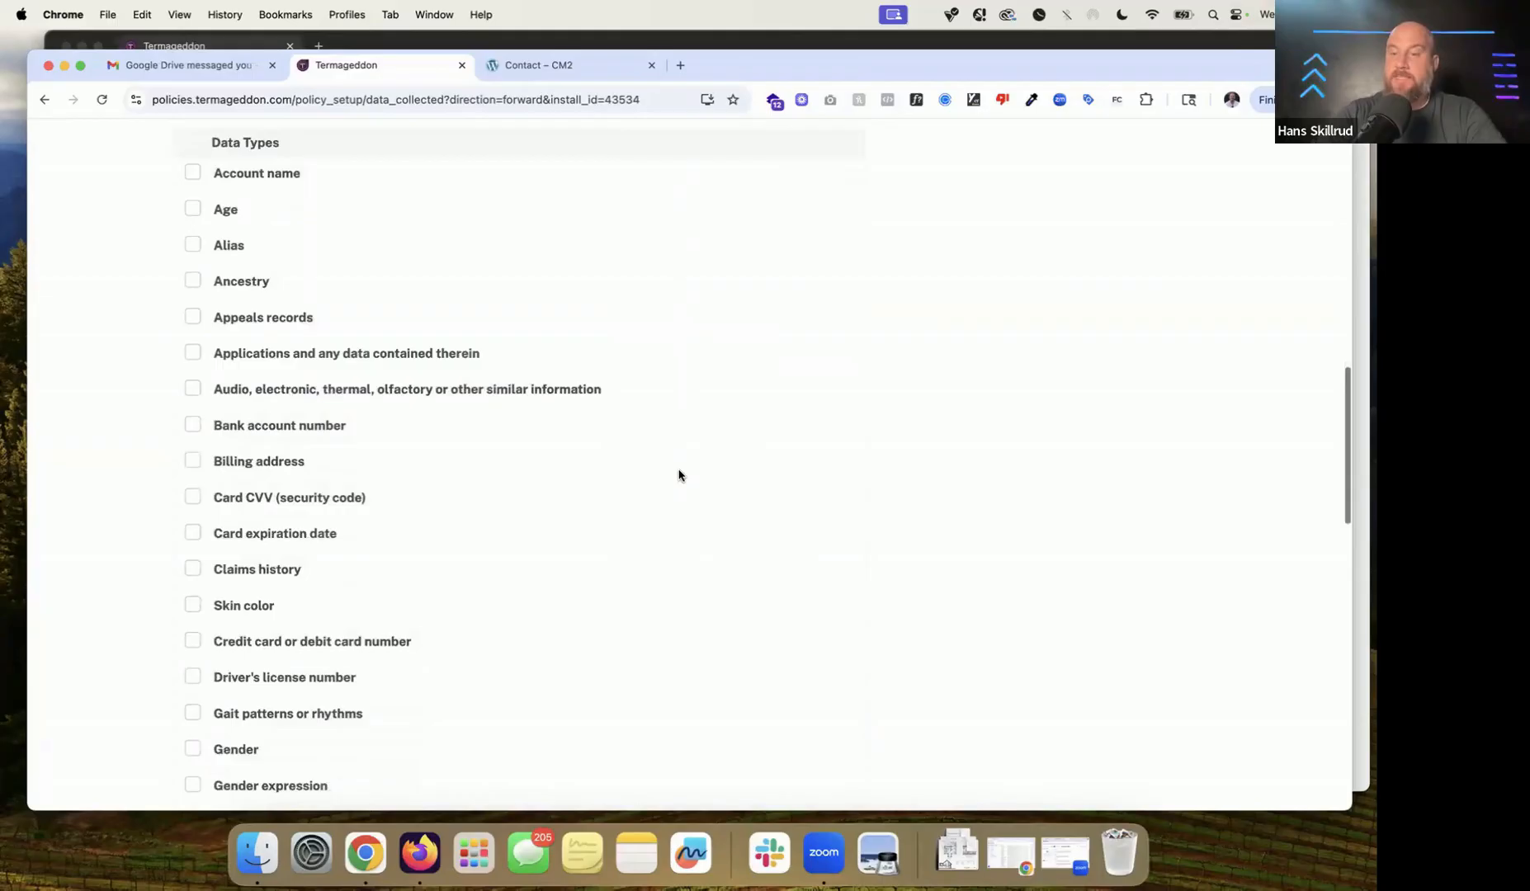
scroll(295, 370, down, 3)
scroll(295, 370, down, 6)
scroll(298, 360, down, 8)
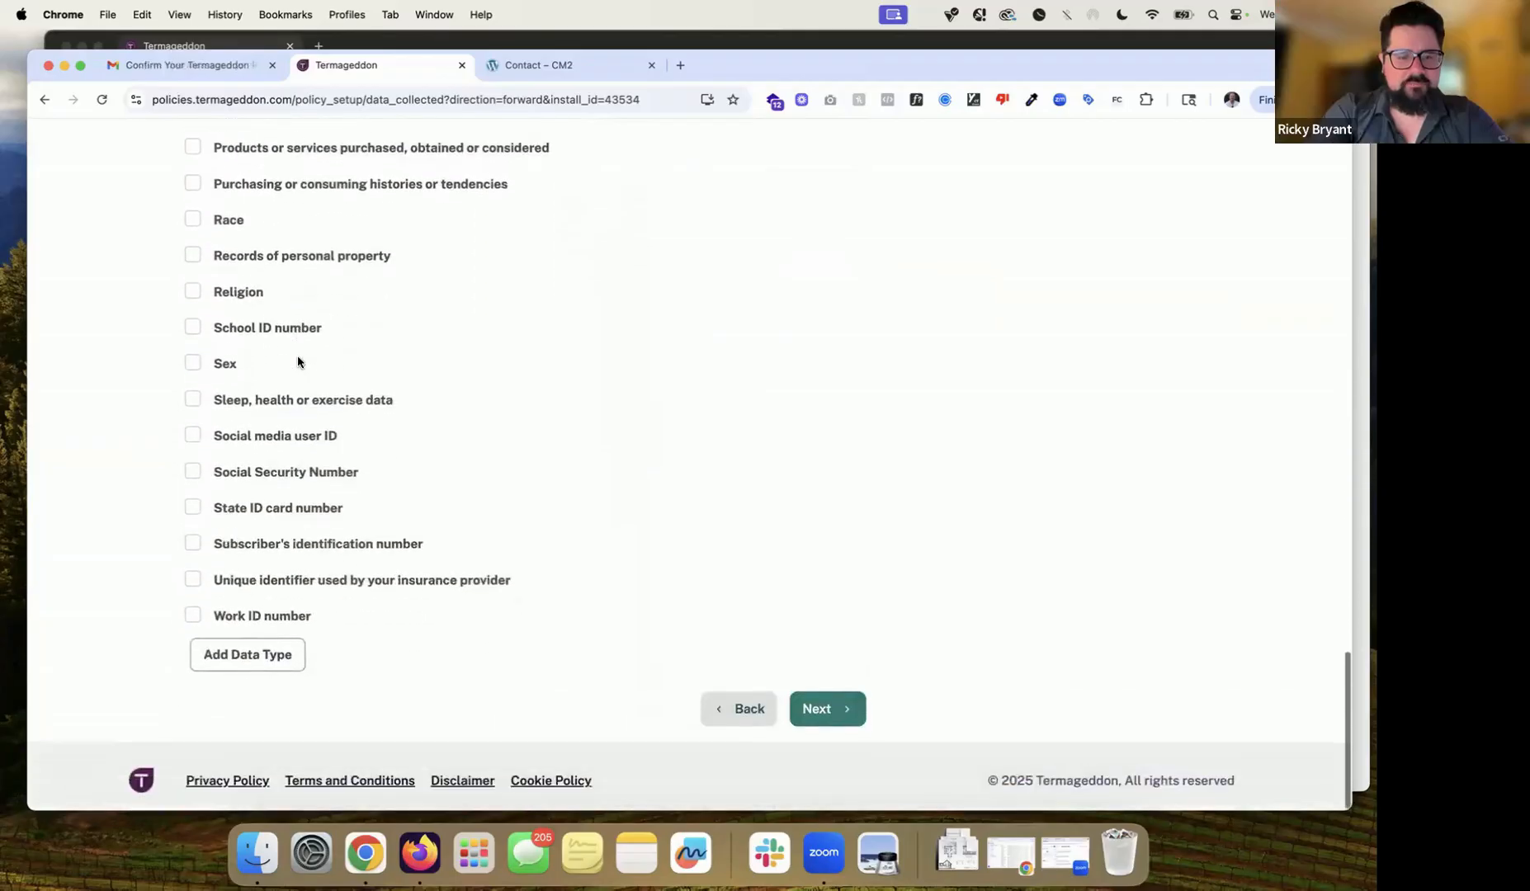
scroll(395, 480, up, 1)
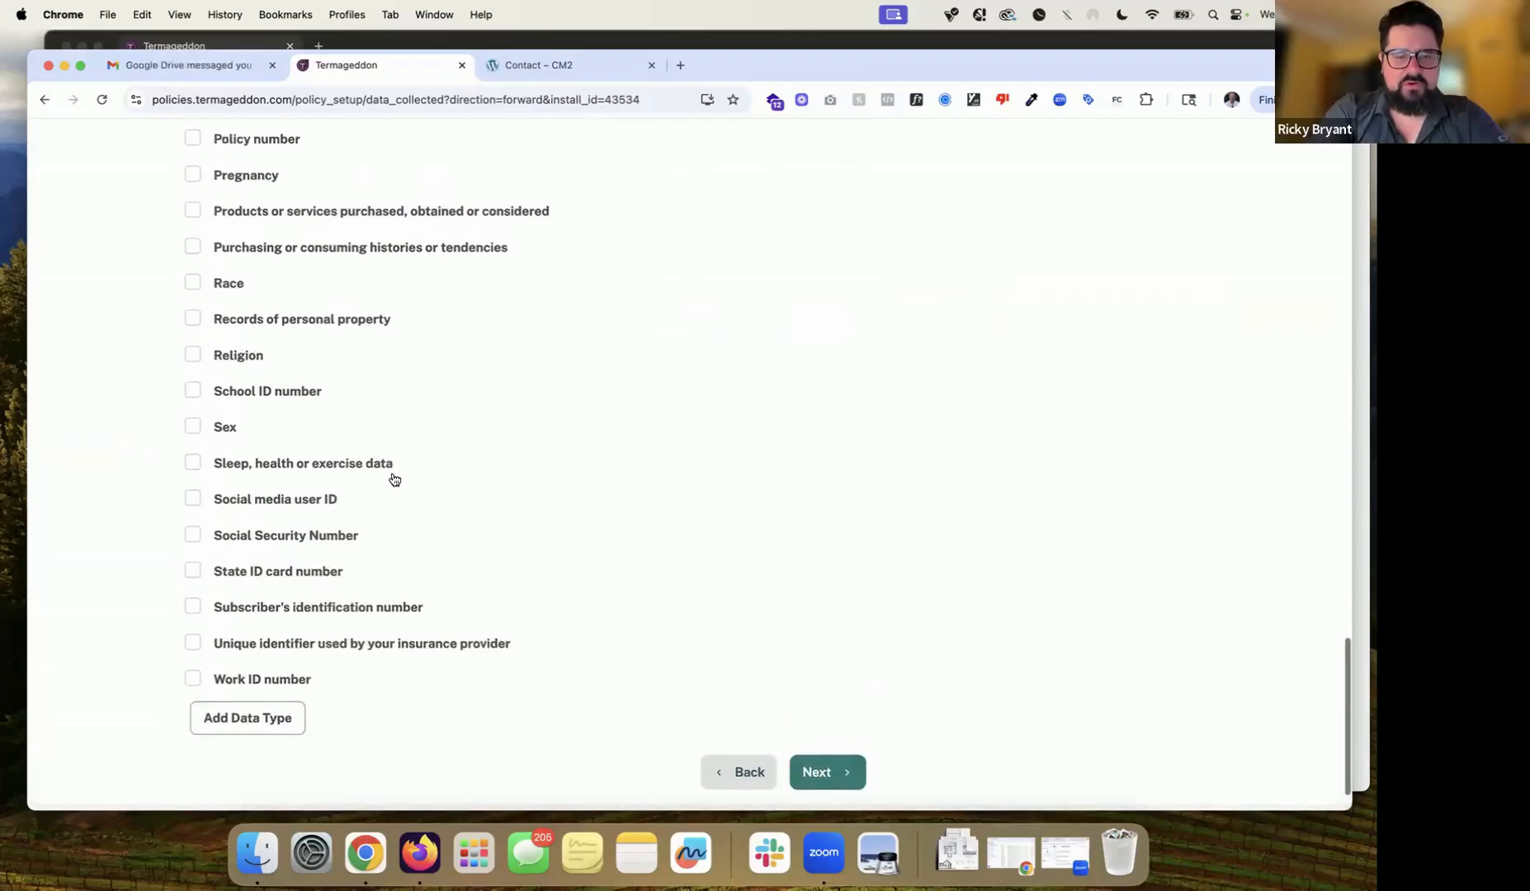
scroll(412, 509, down, 1)
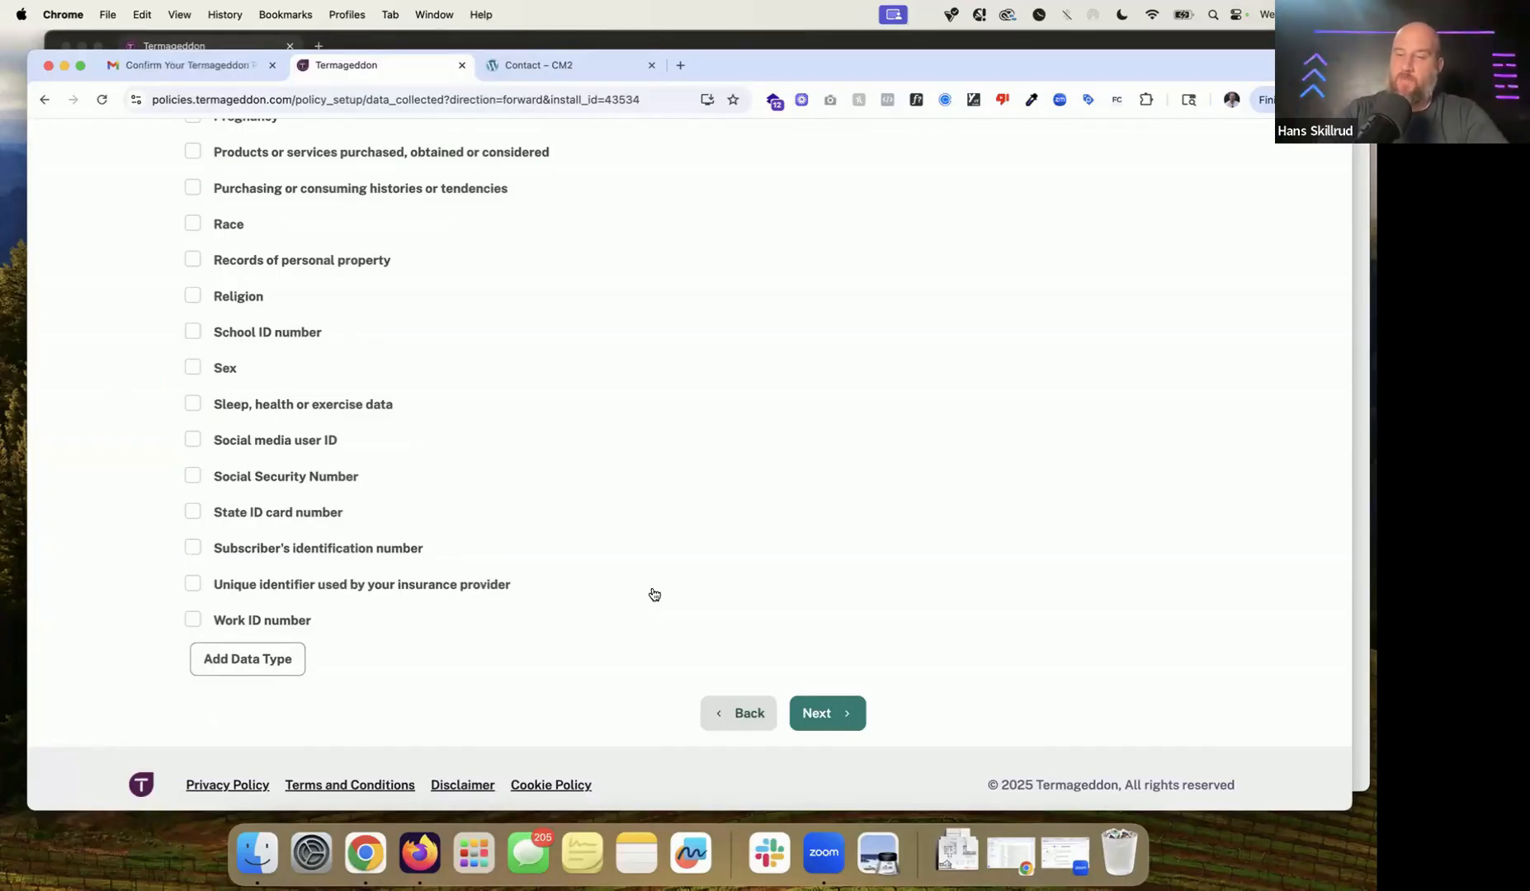
scroll(654, 594, up, 10)
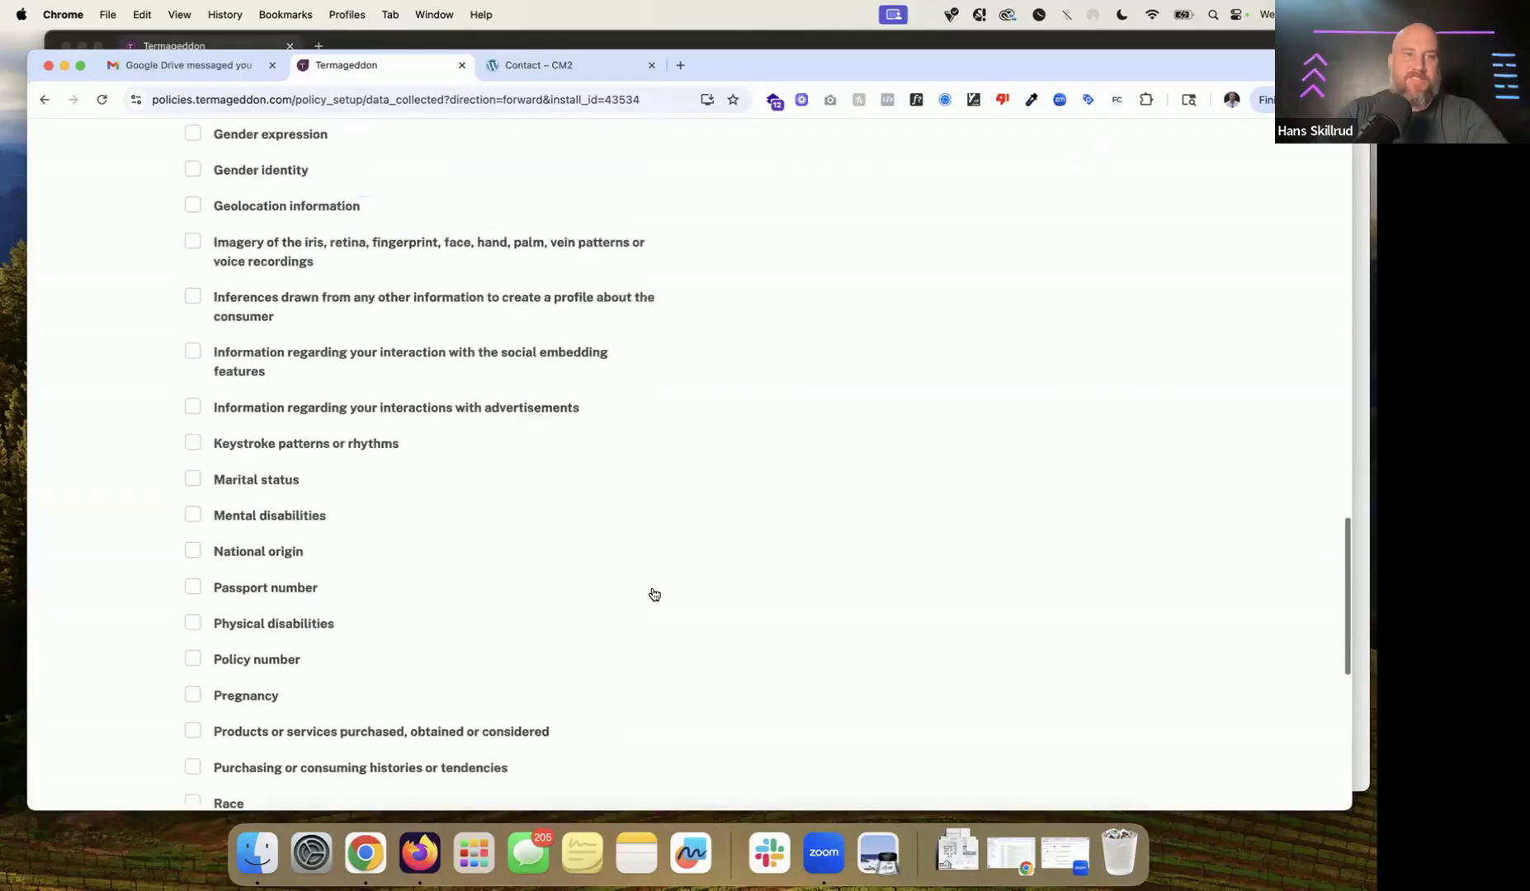
scroll(463, 529, up, 4)
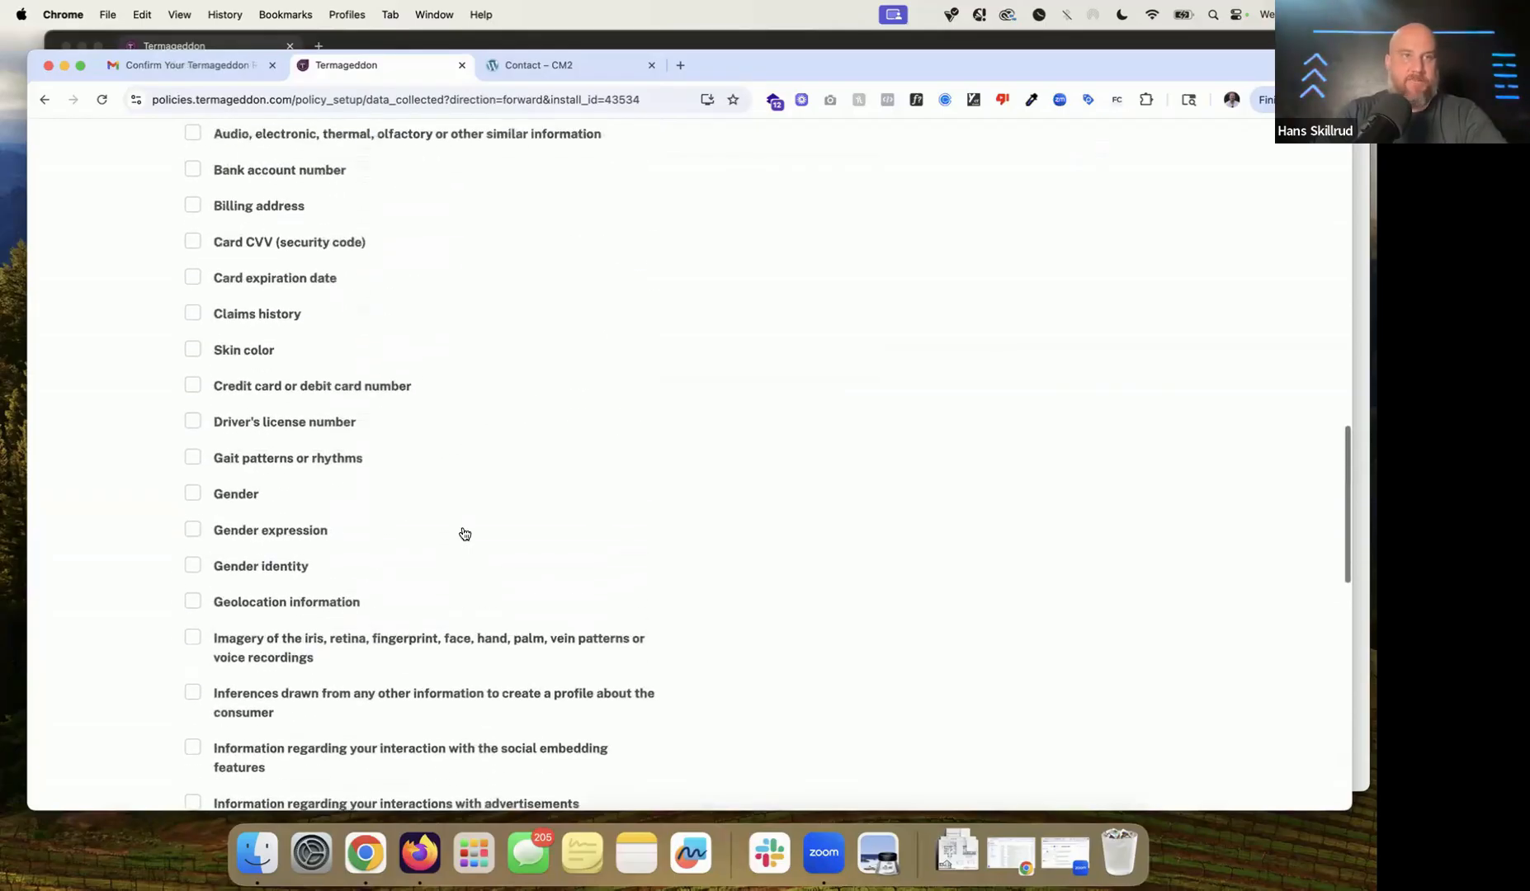
scroll(465, 534, up, 3)
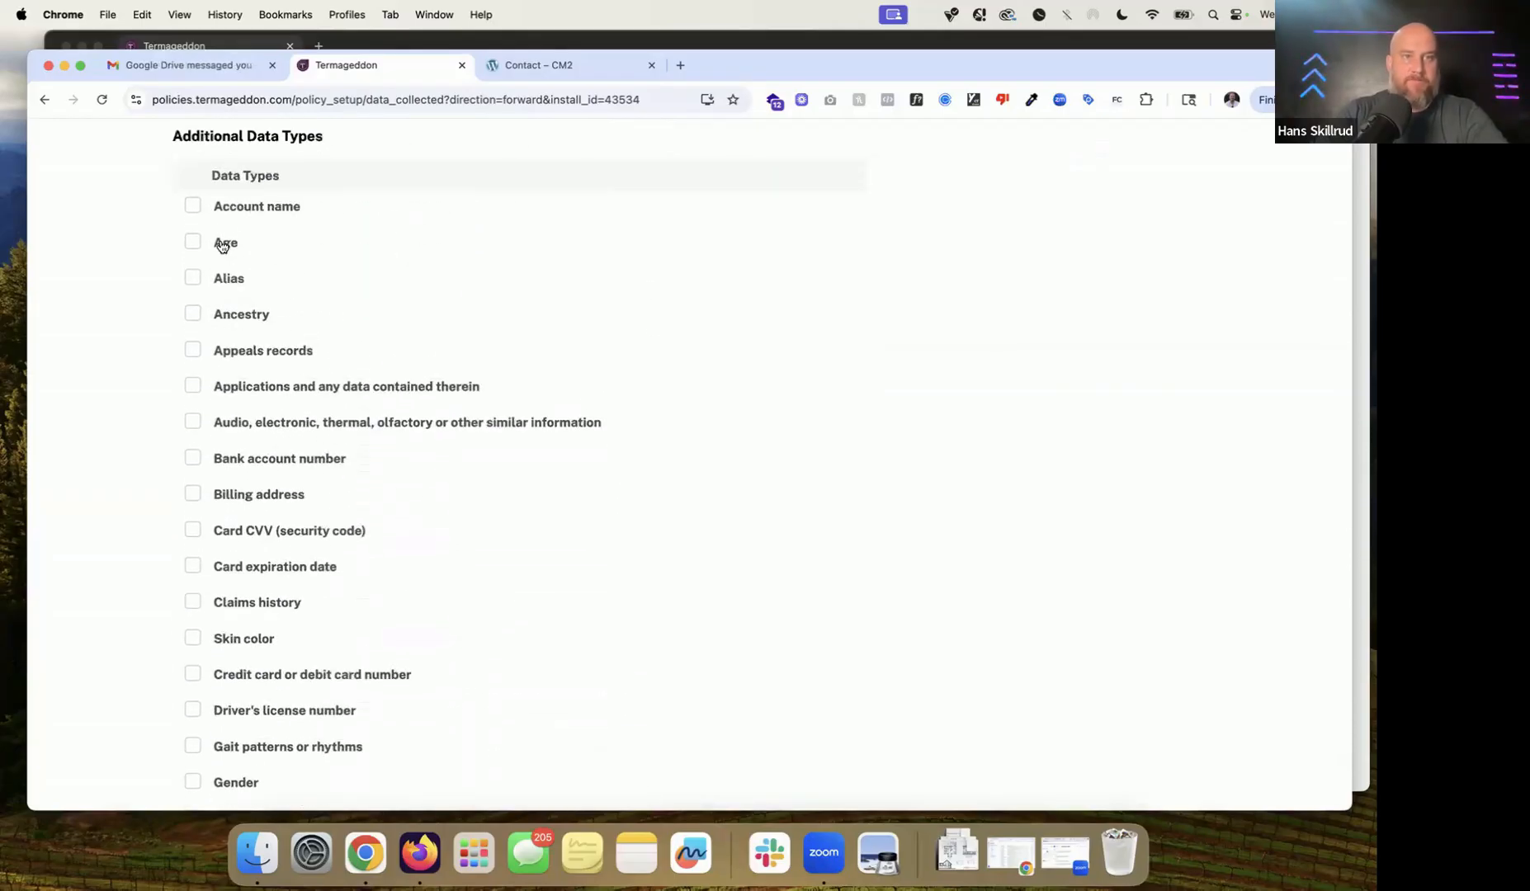
scroll(294, 494, down, 17)
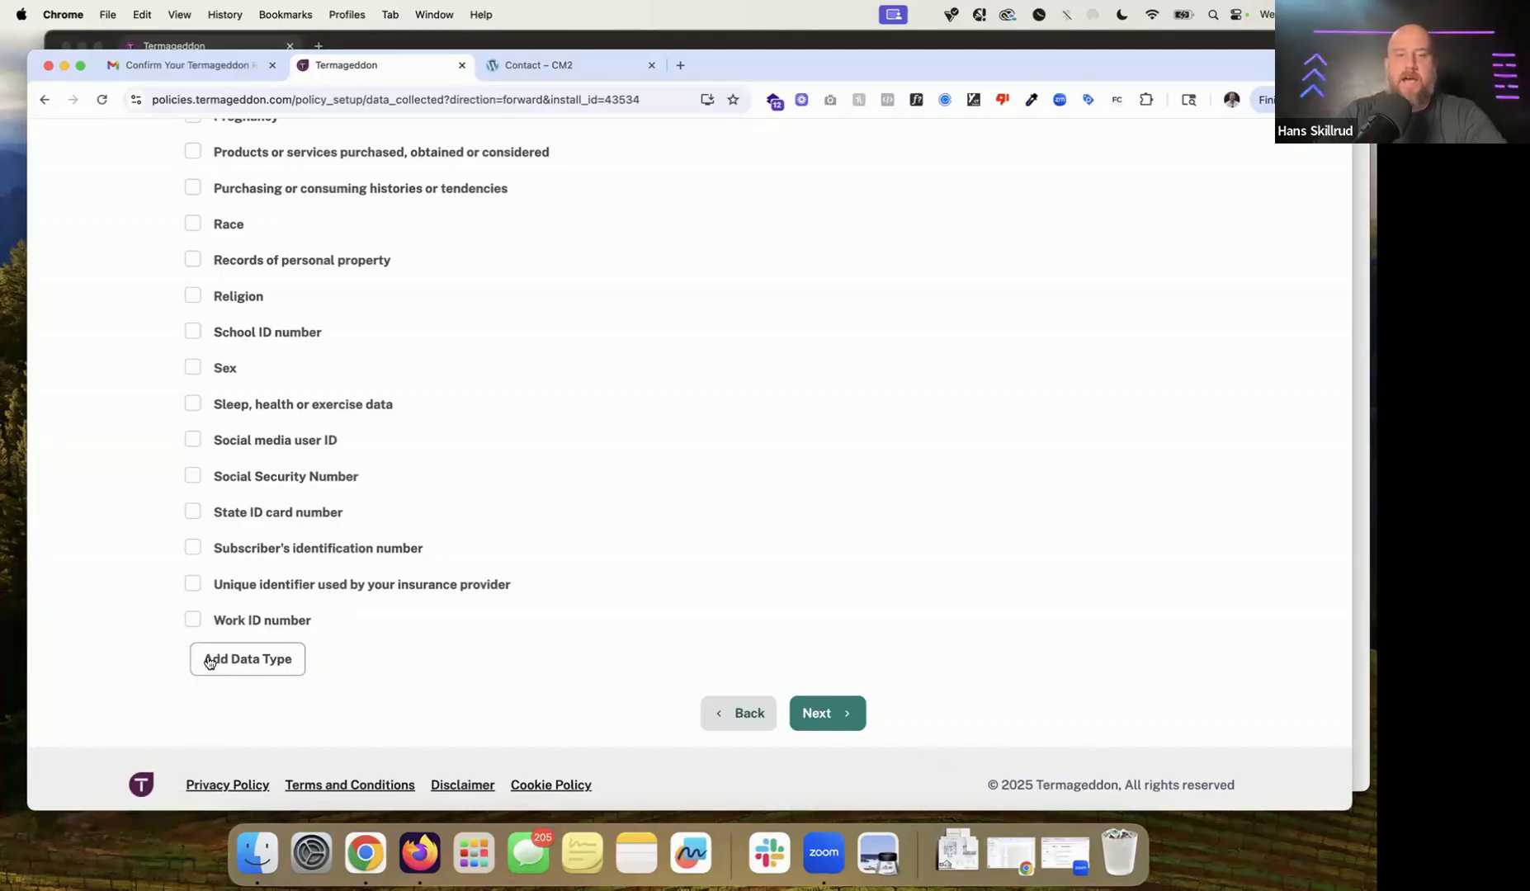
click(845, 716)
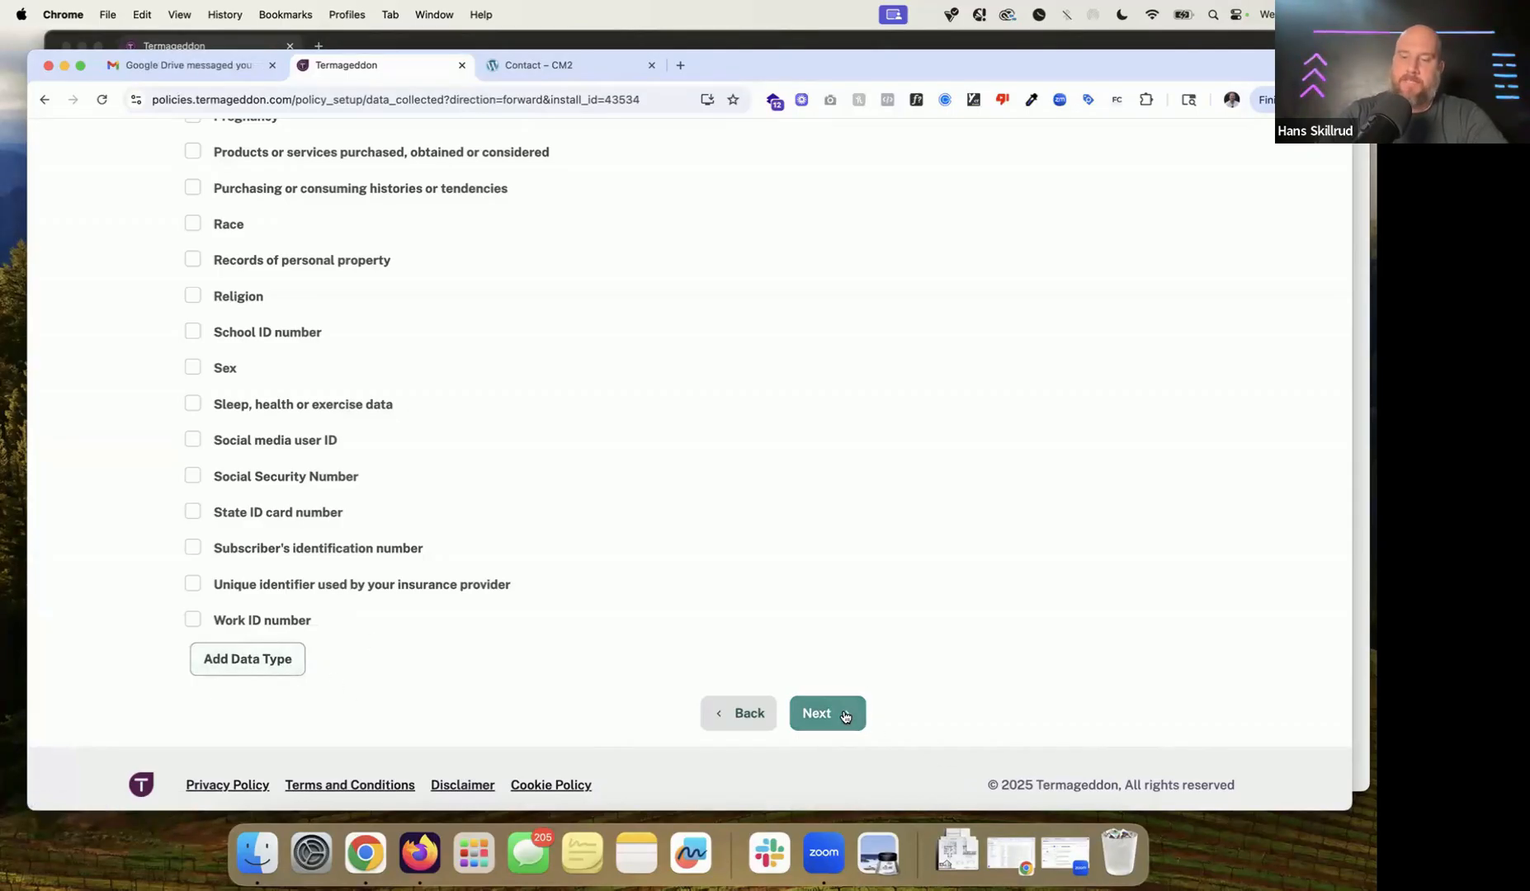
click(845, 717)
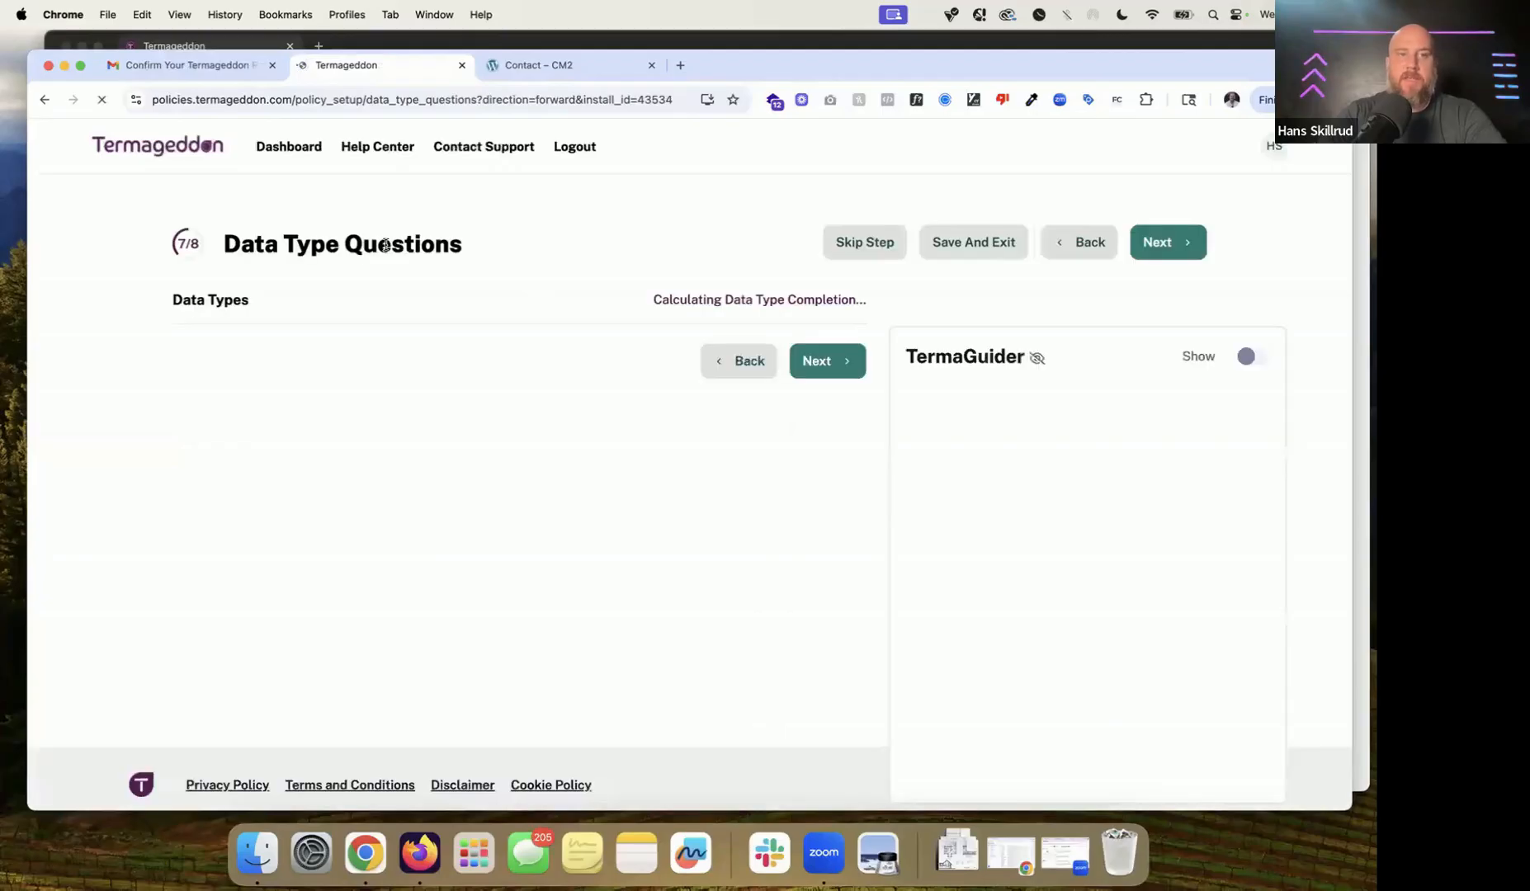
Step: Review IP address answers for purpose, sources, legal bases and third-party sharing
scroll(385, 245, down, 1)
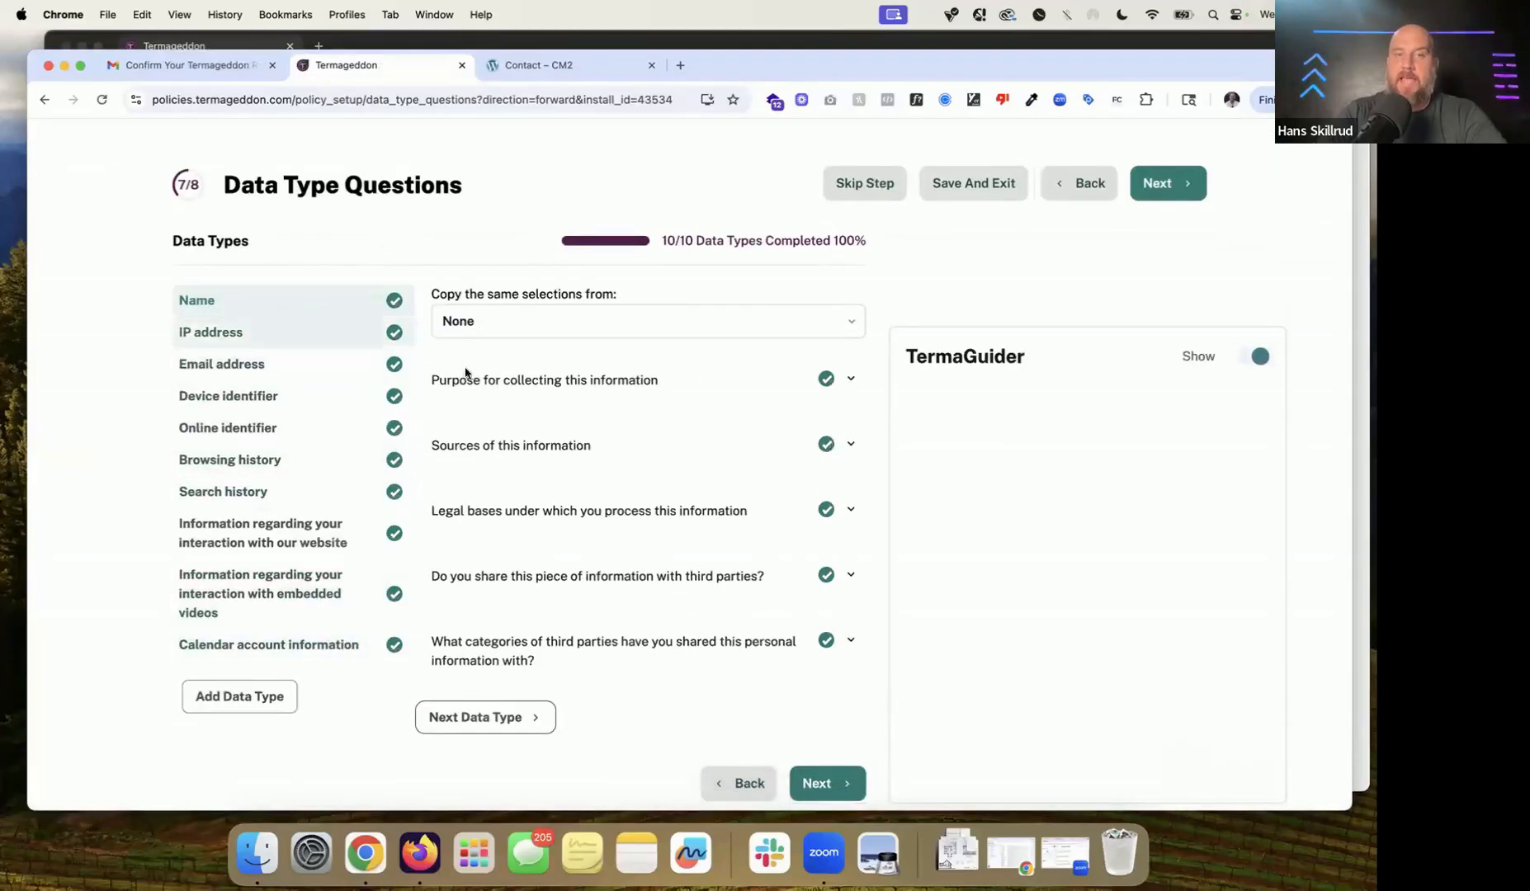
click(303, 334)
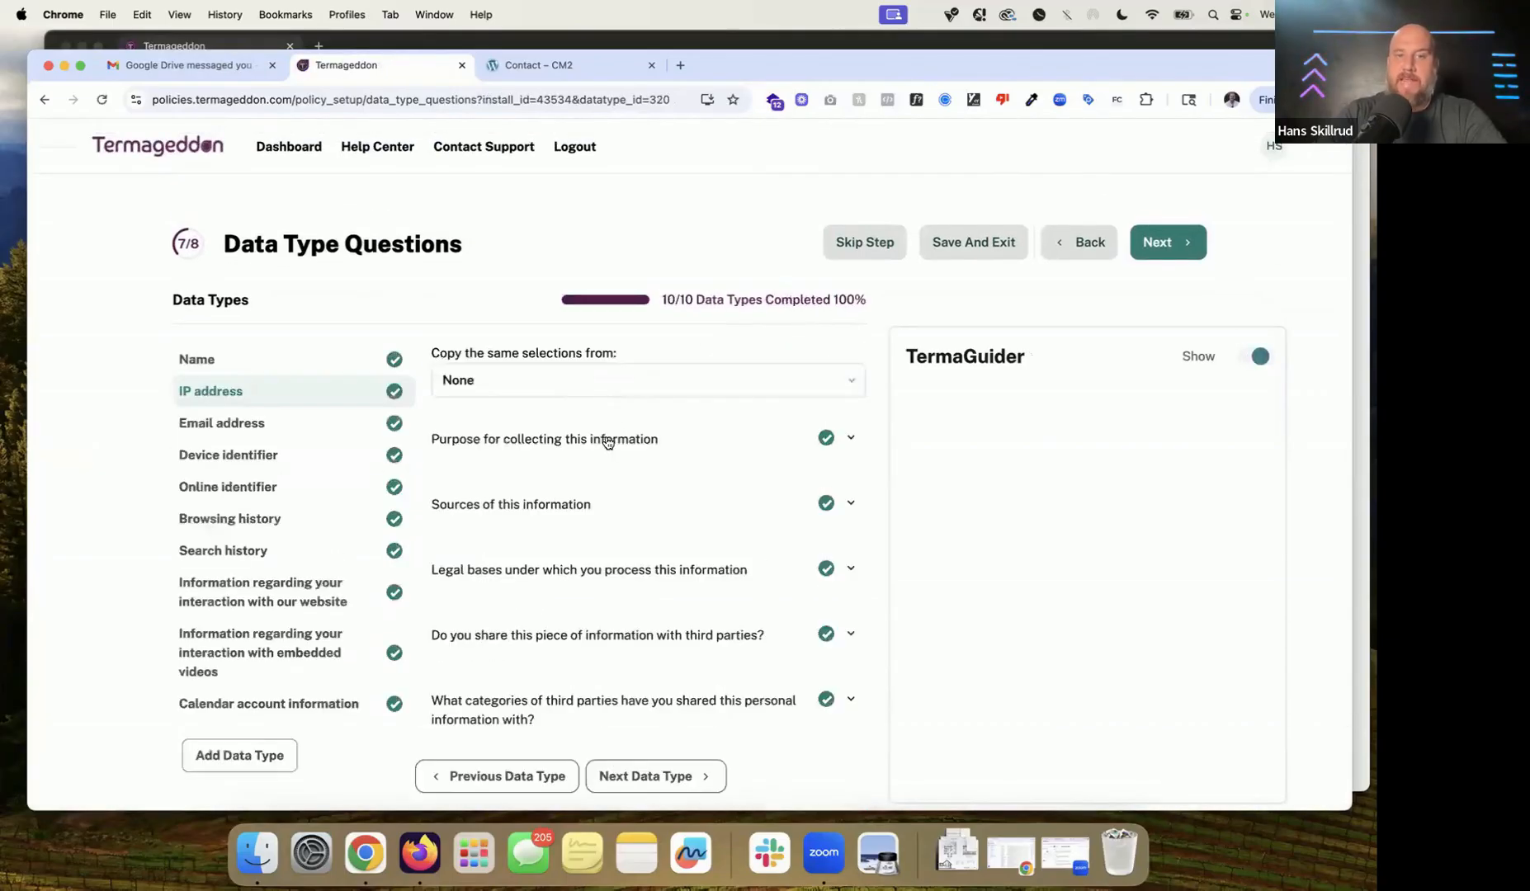
click(605, 440)
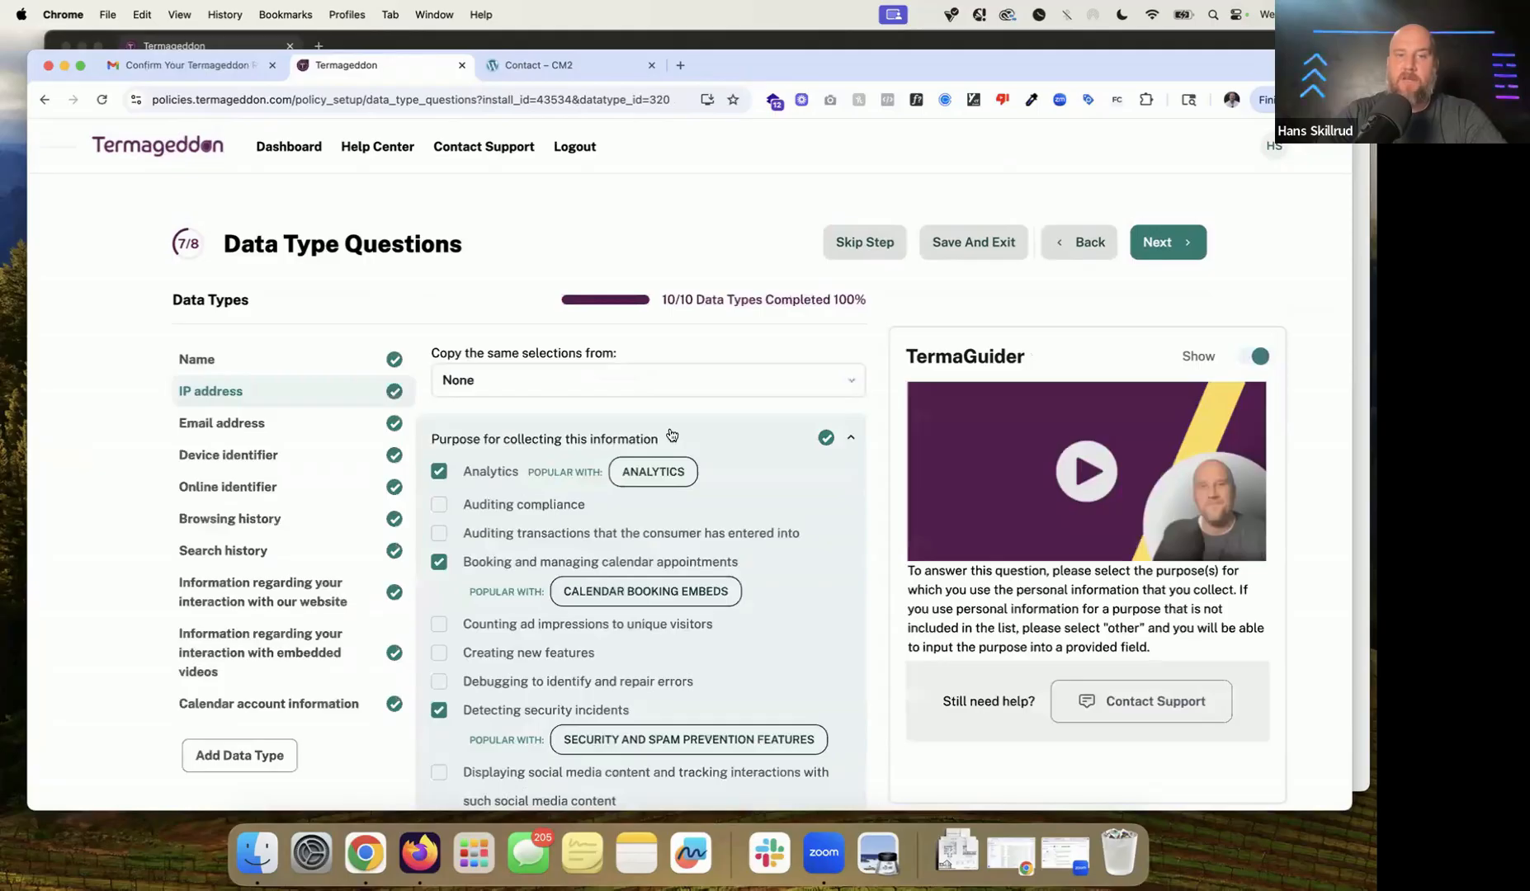
click(671, 436)
click(687, 506)
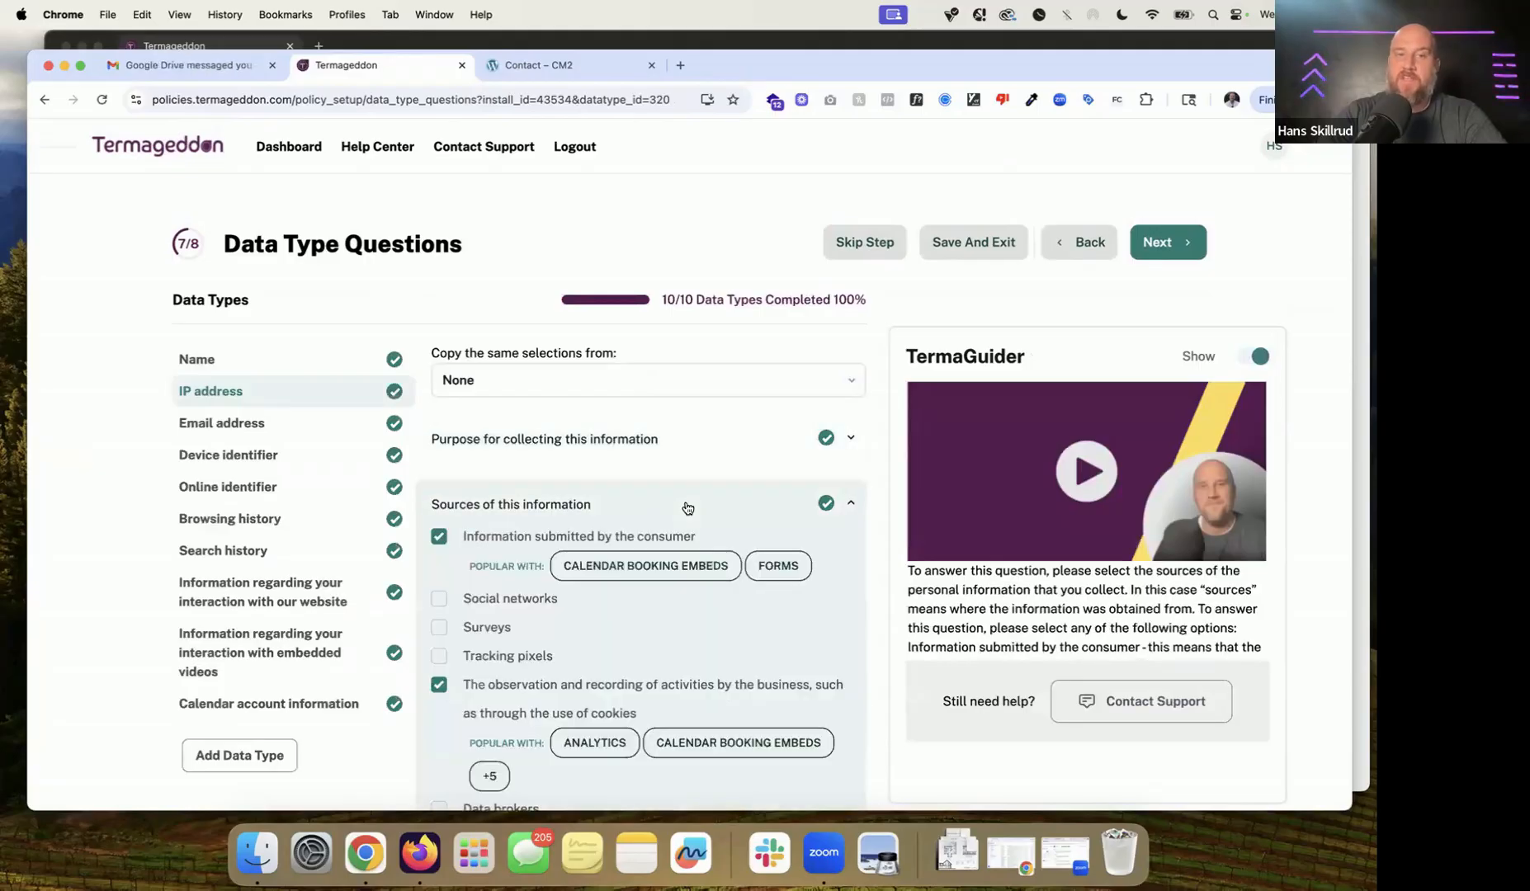
click(687, 506)
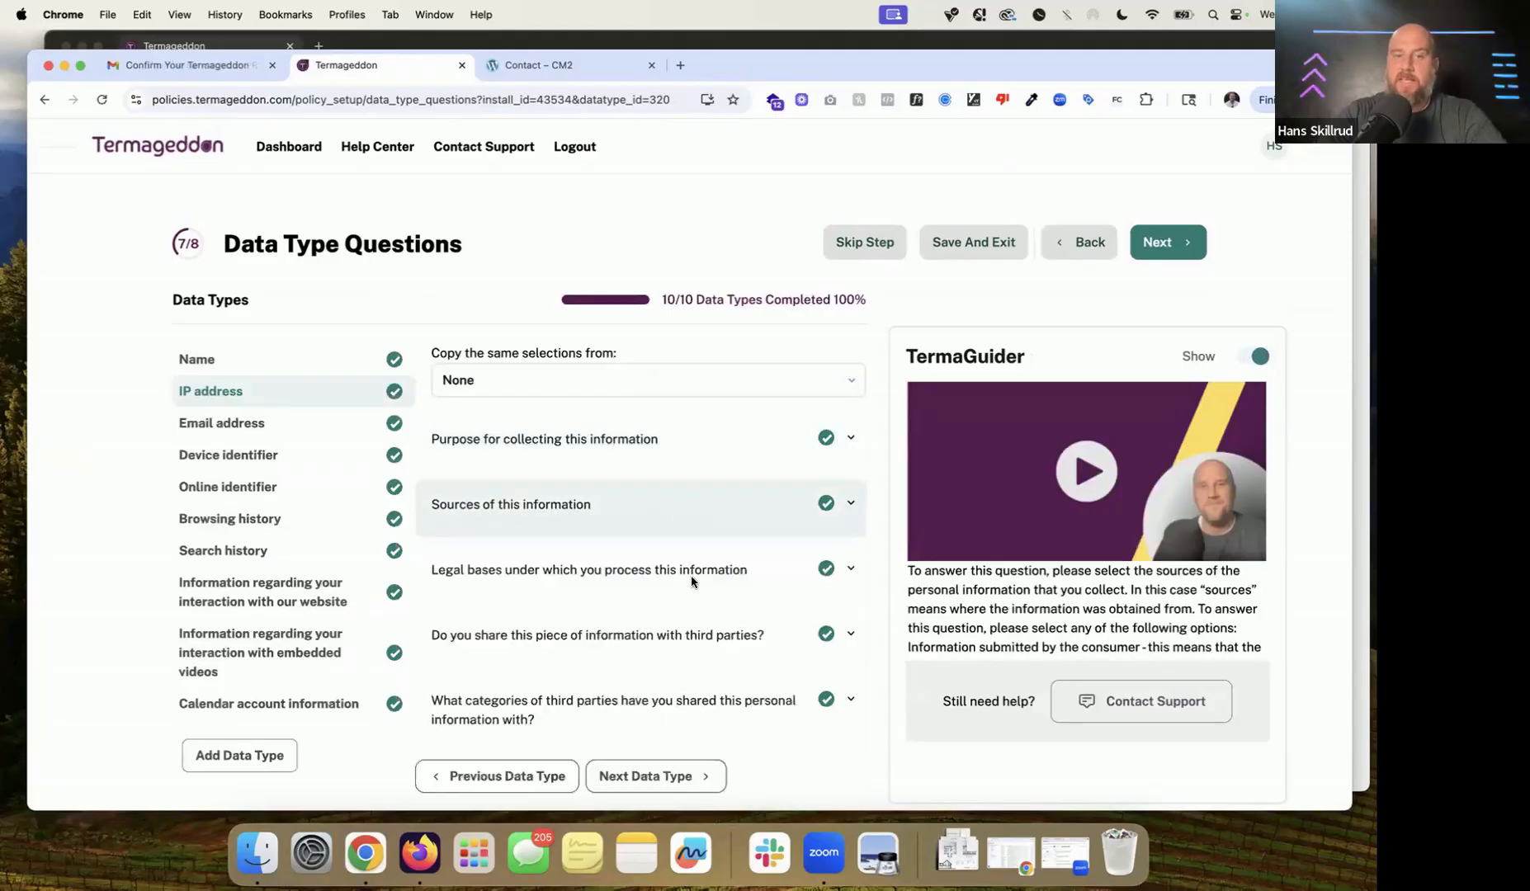
click(688, 577)
scroll(702, 575, down, 1)
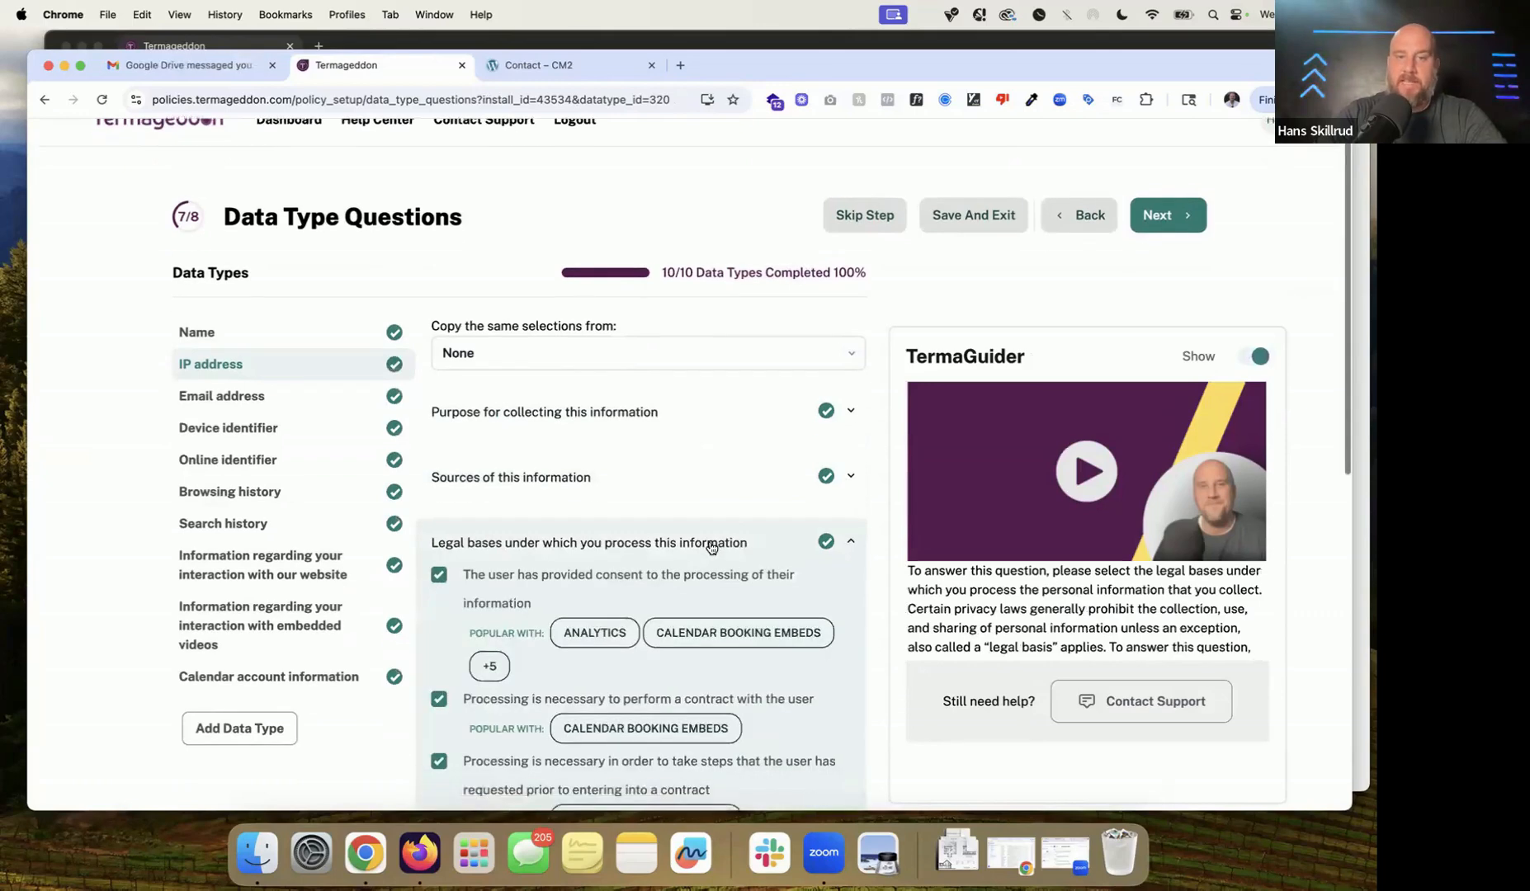
click(713, 545)
click(680, 610)
click(682, 613)
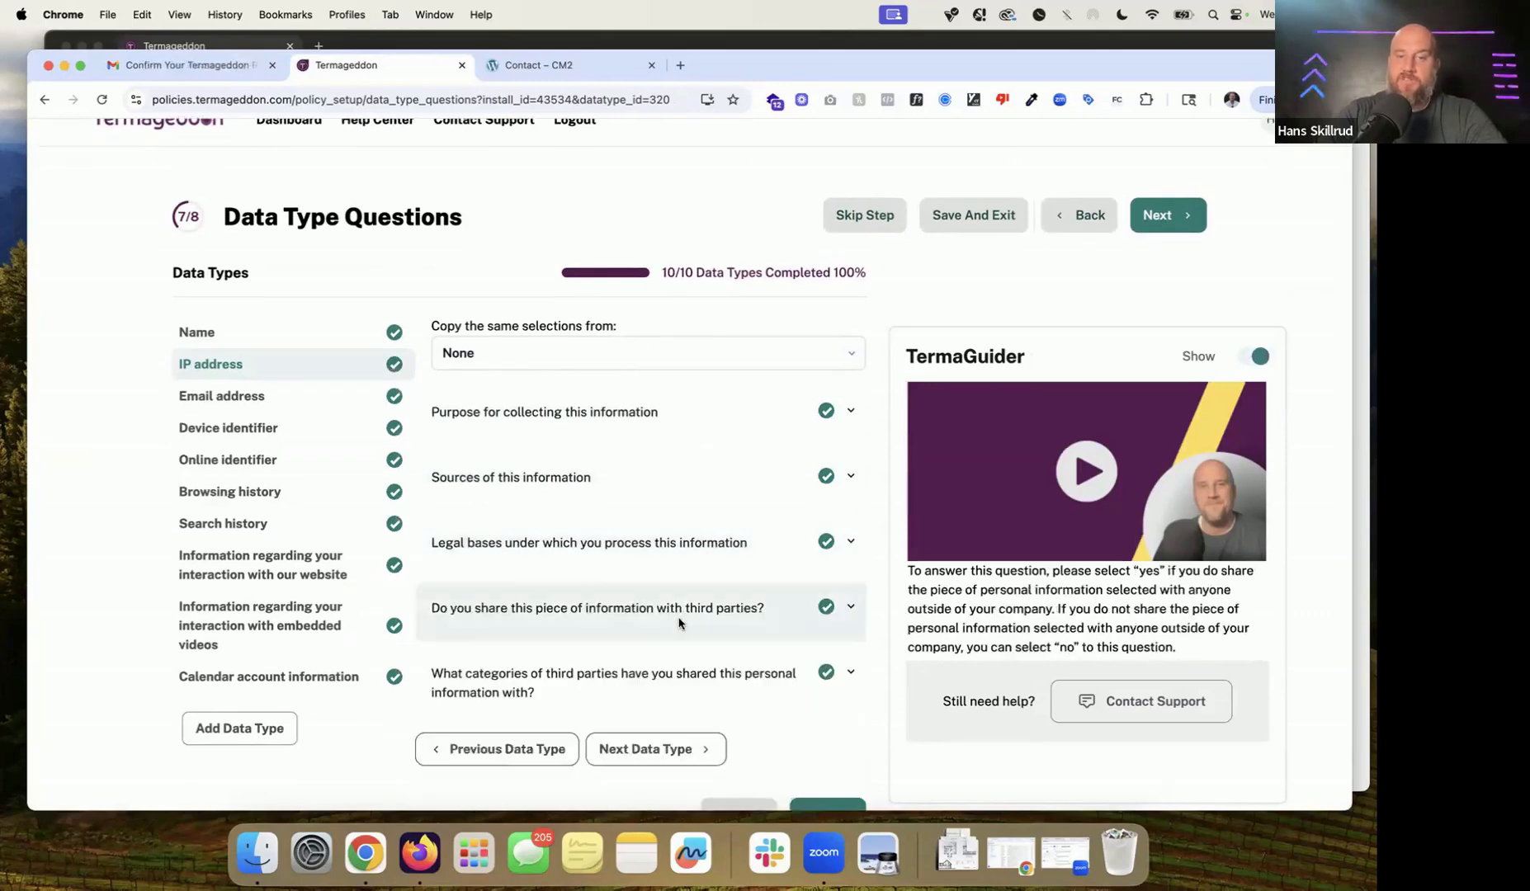
click(660, 671)
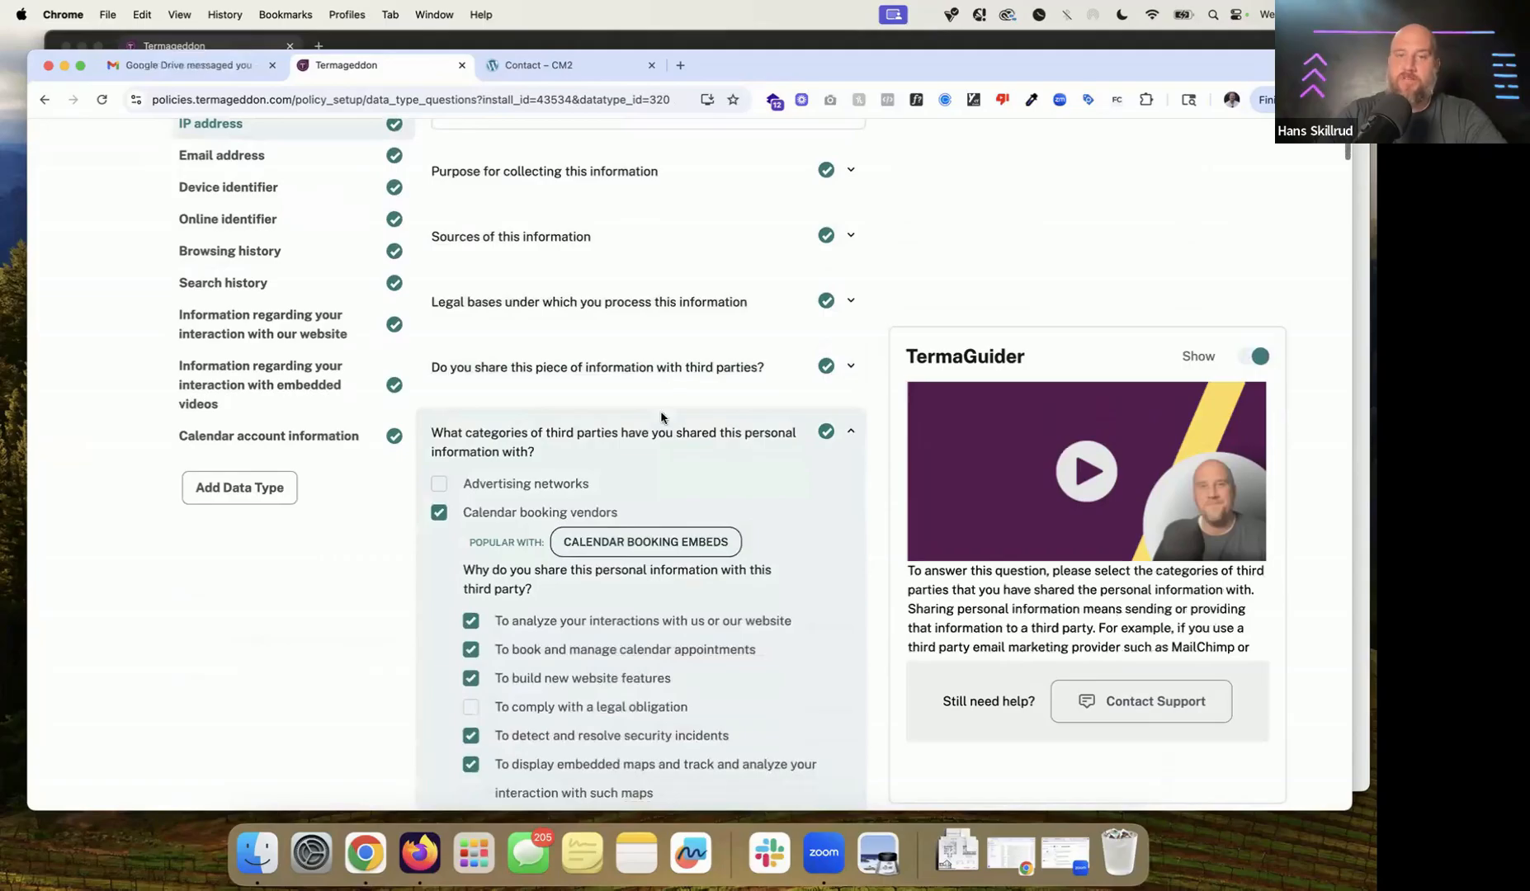
click(651, 444)
Step: Open the Email address questions and look over their answers
scroll(651, 444, up, 2)
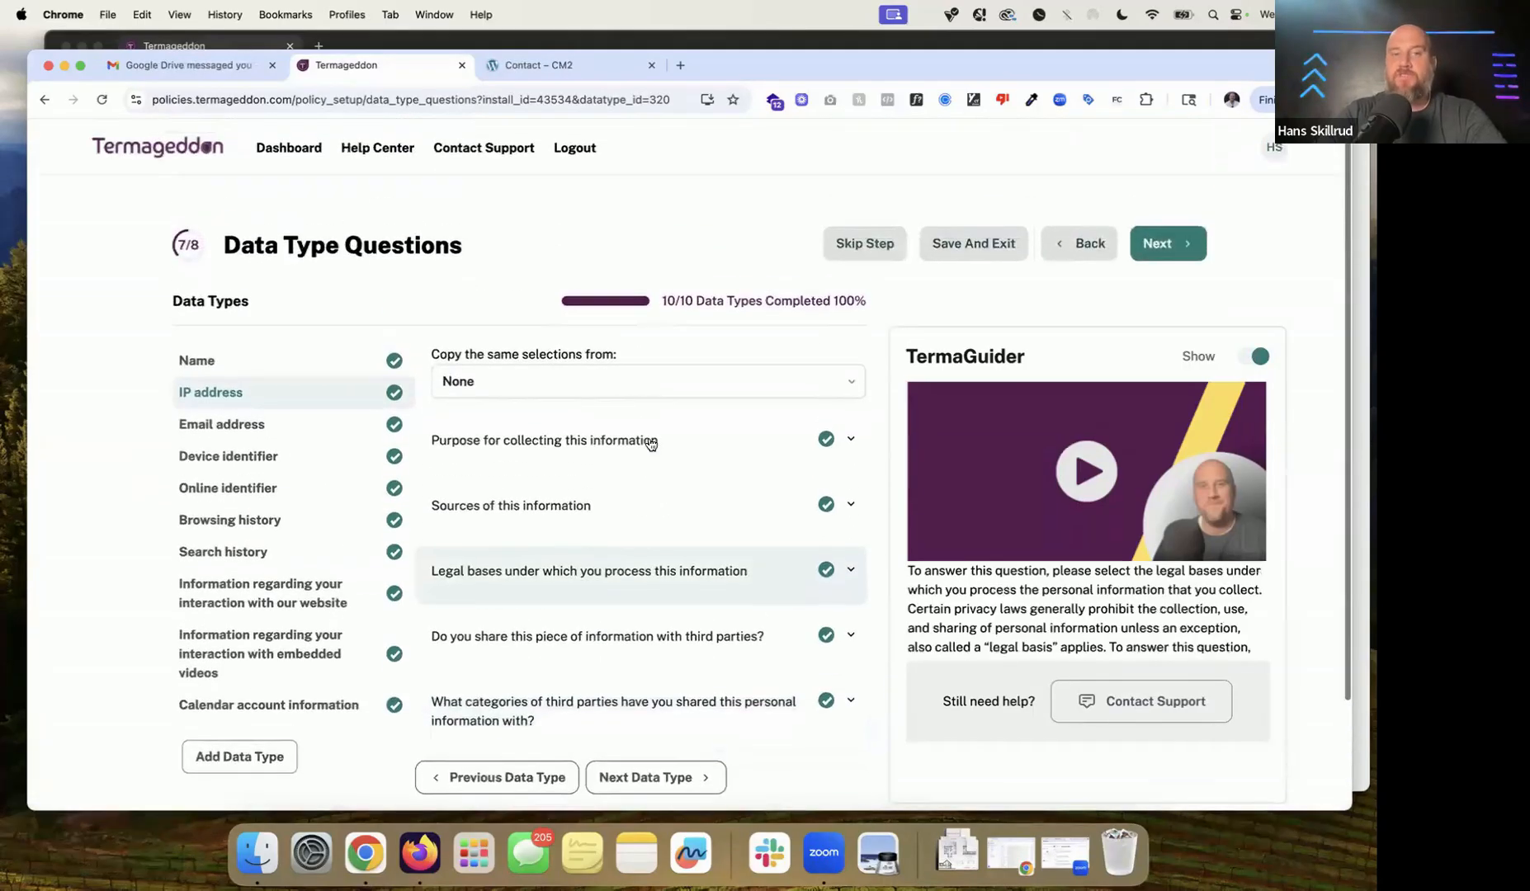
click(332, 430)
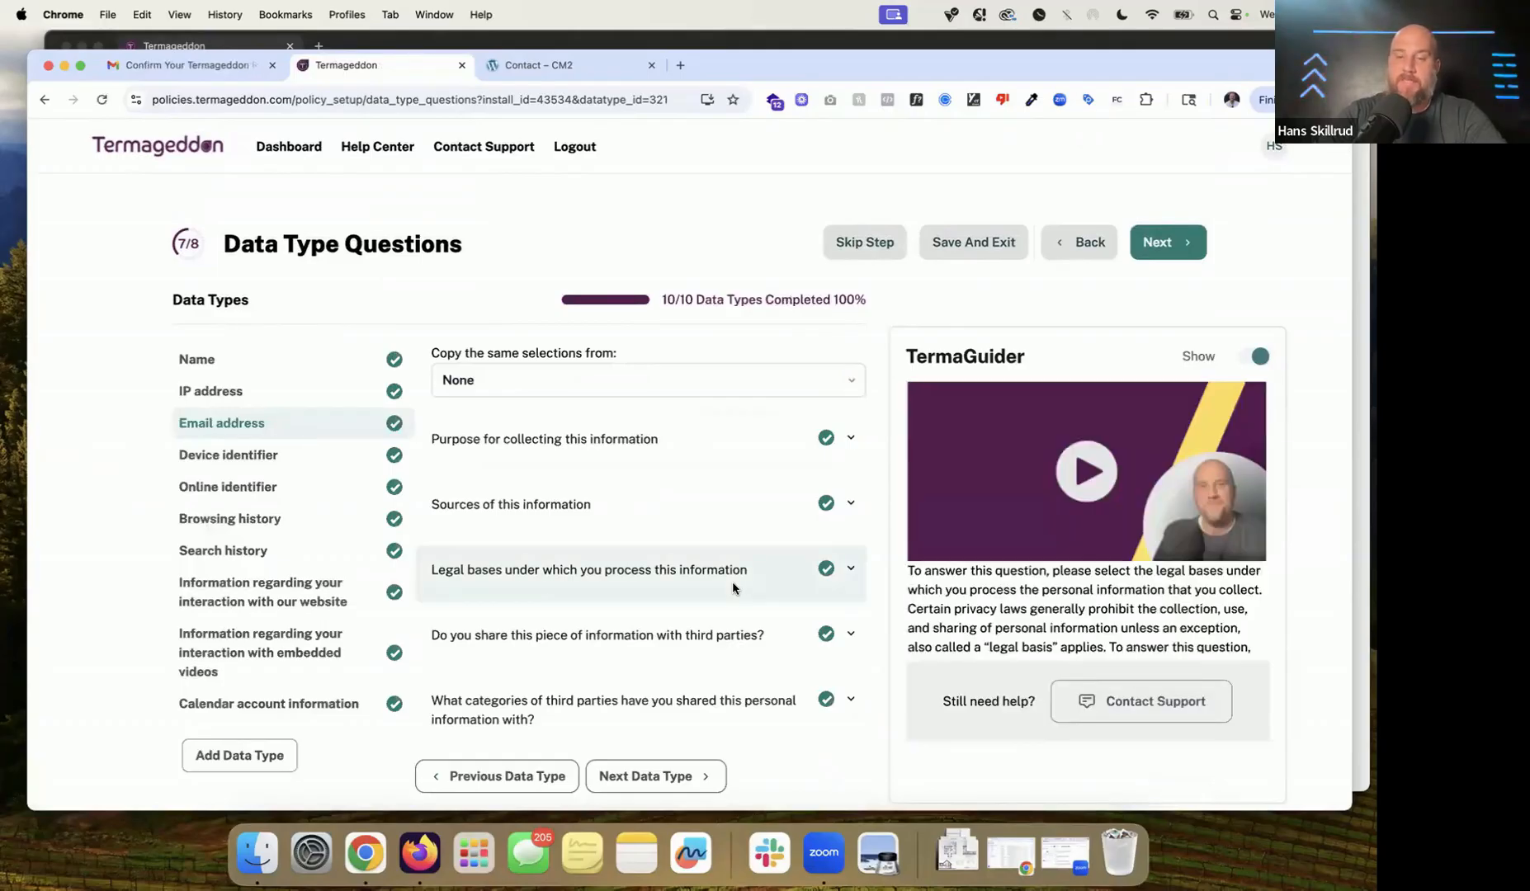
scroll(733, 588, down, 2)
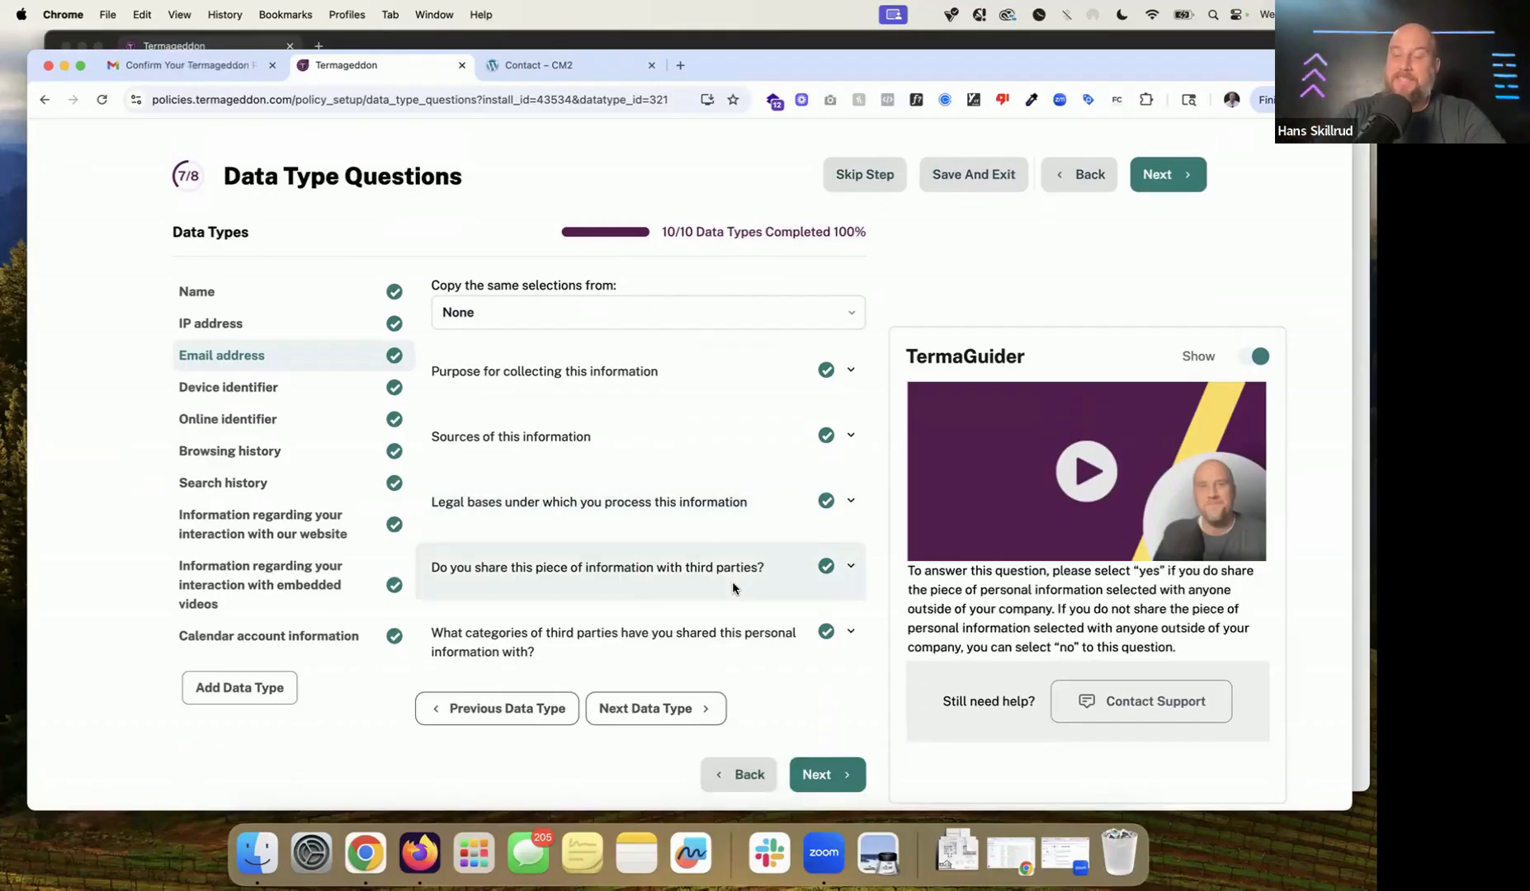
scroll(732, 581, up, 1)
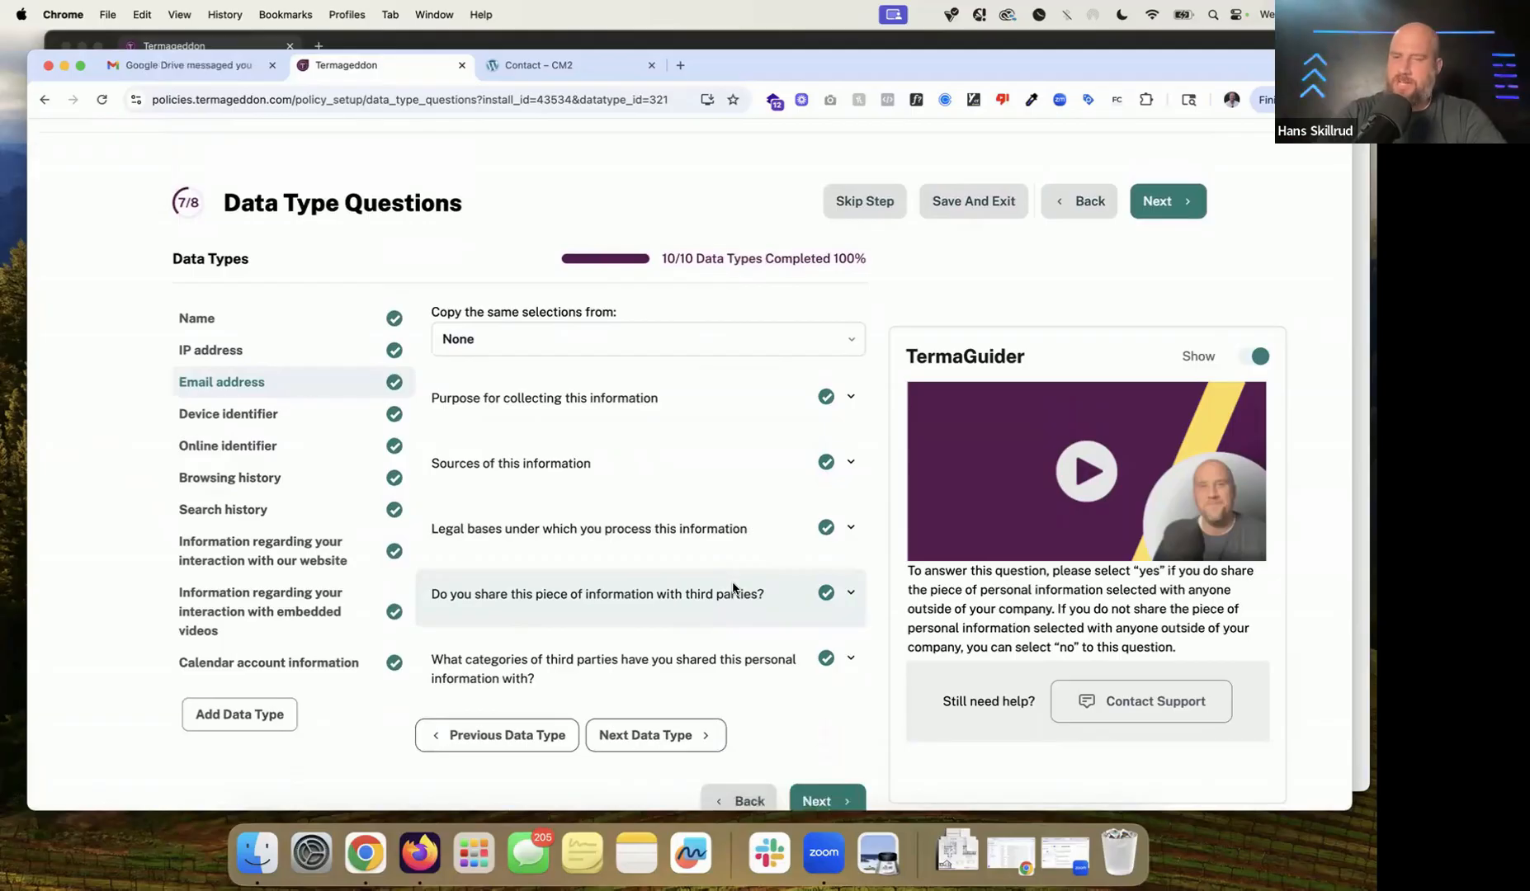
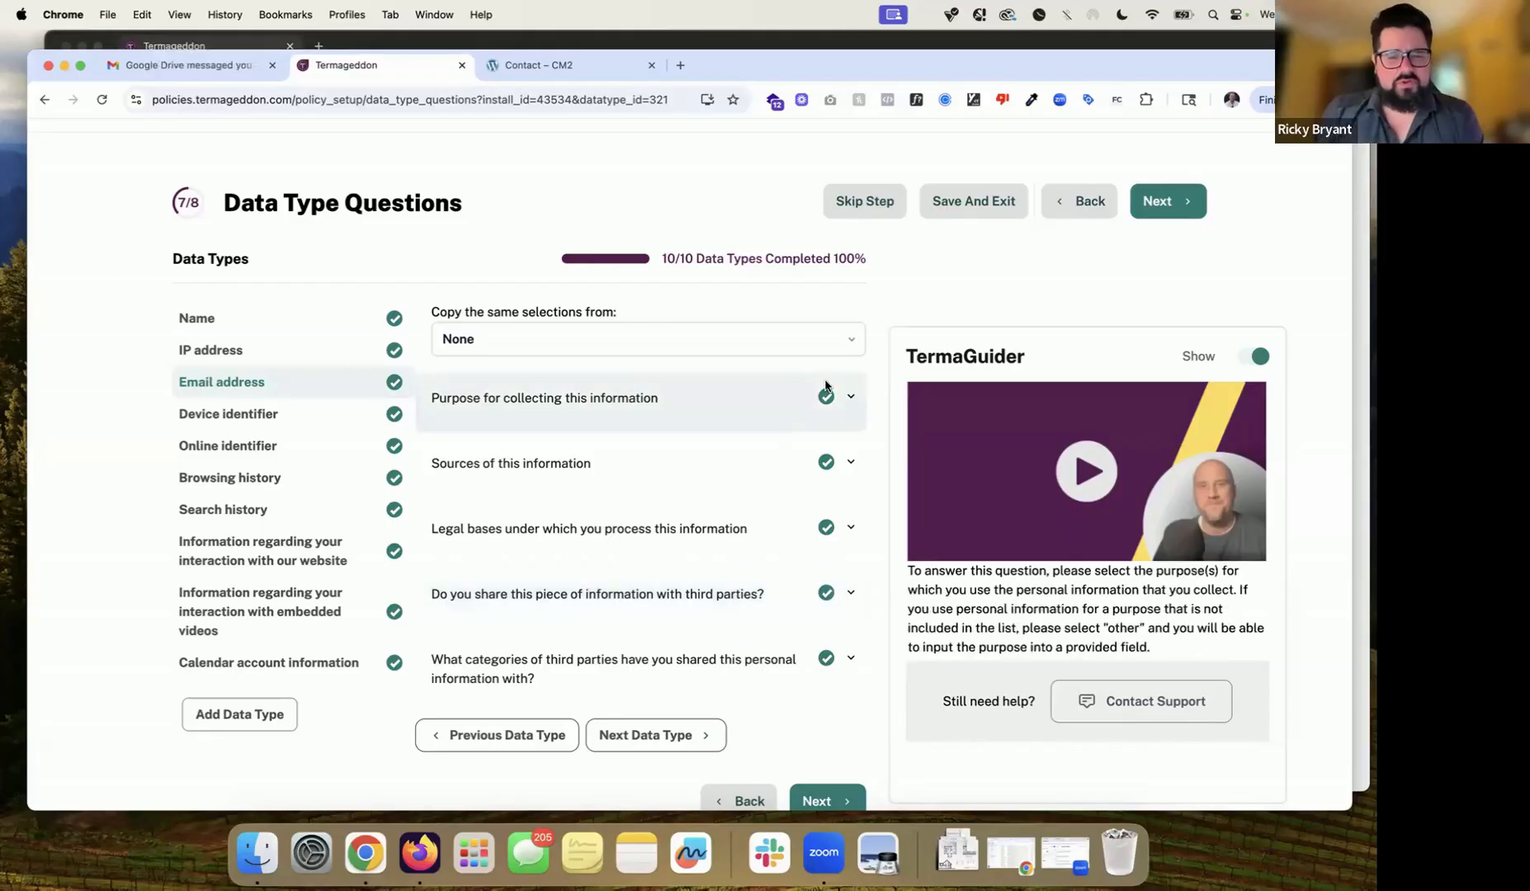
Step: Untick 'Booking and managing calendar appointments' from the Name data type's purposes, then reopen Email address
click(350, 331)
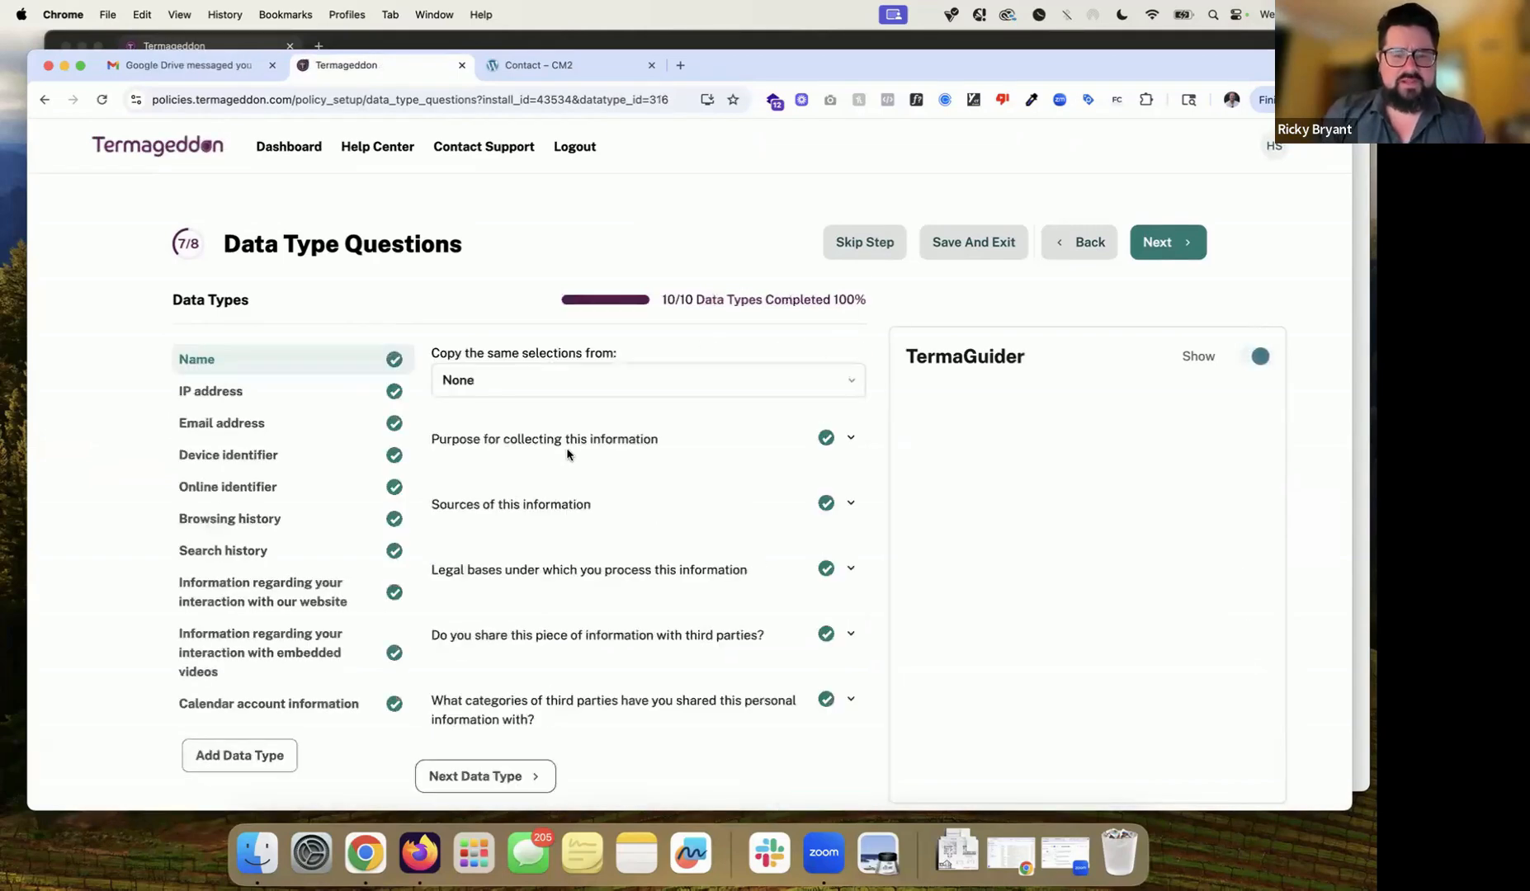
click(604, 439)
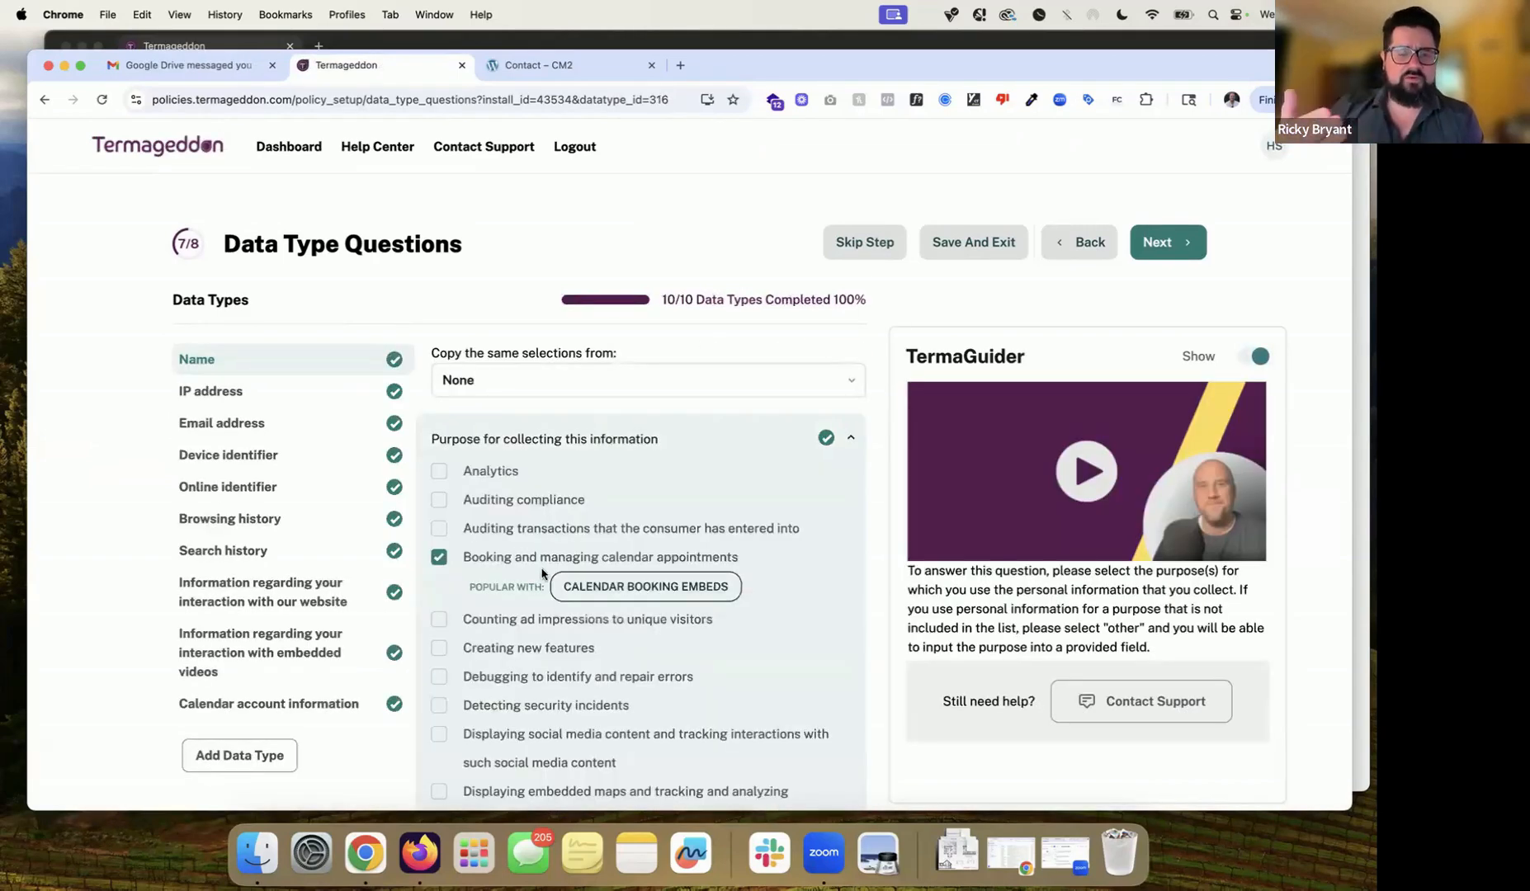
scroll(557, 593, down, 5)
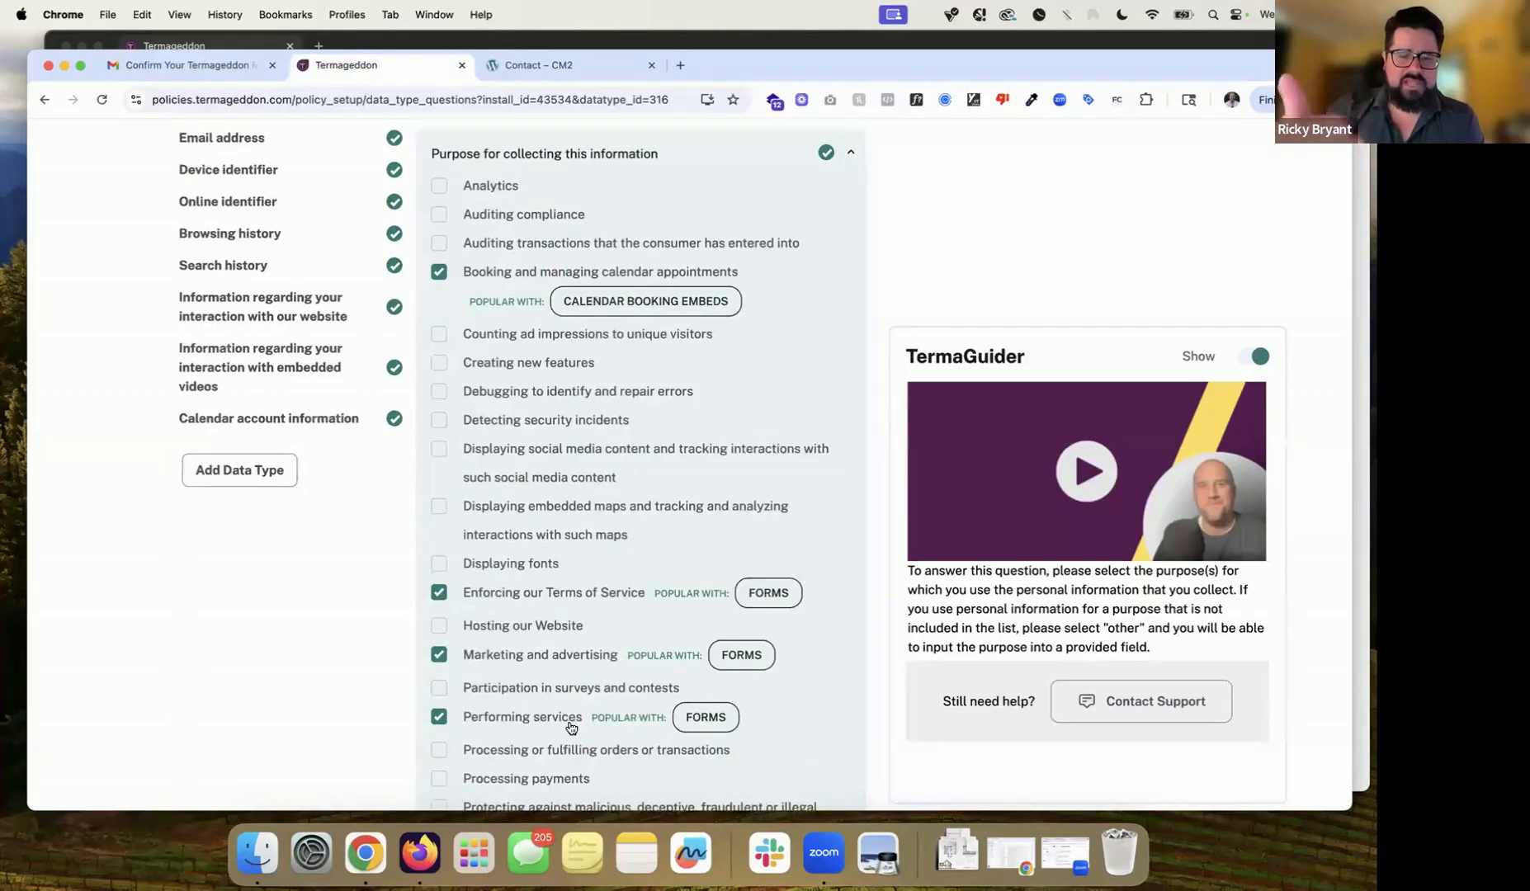
scroll(571, 727, up, 3)
scroll(571, 726, up, 2)
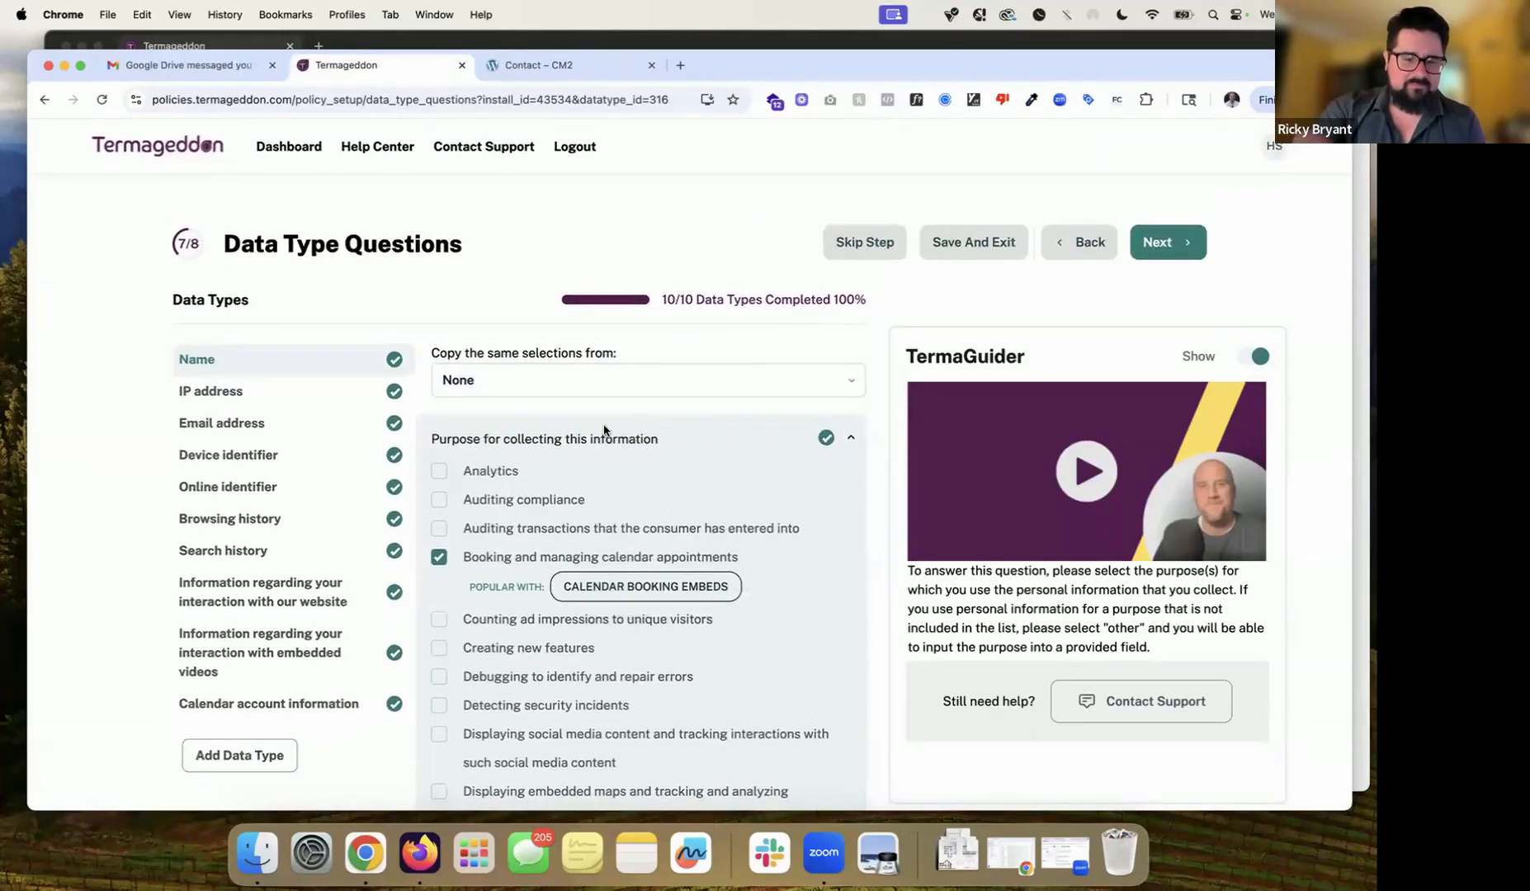
click(602, 446)
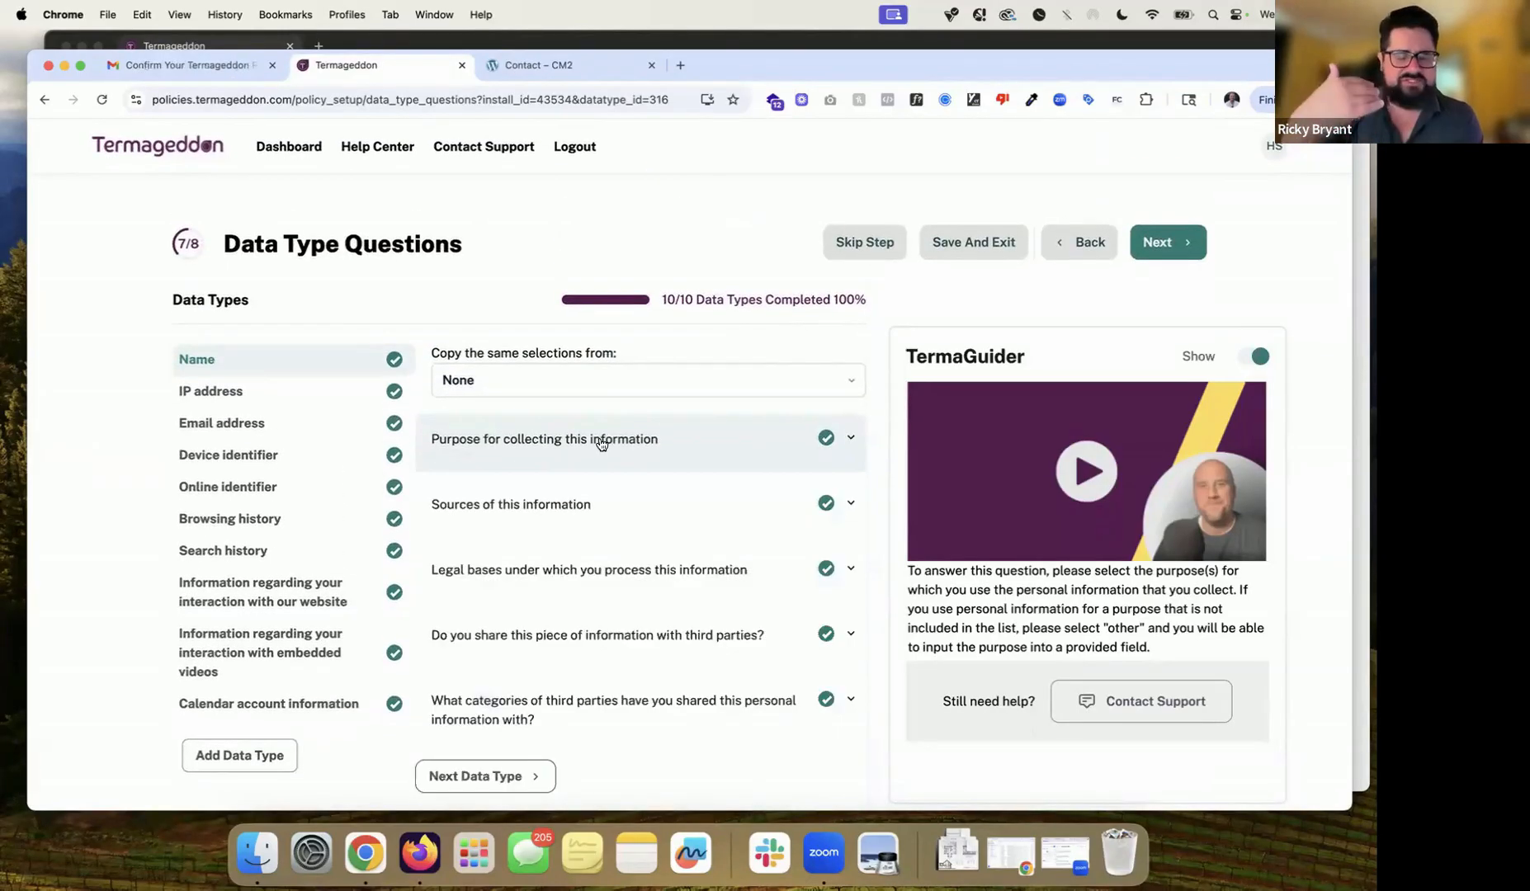
click(602, 446)
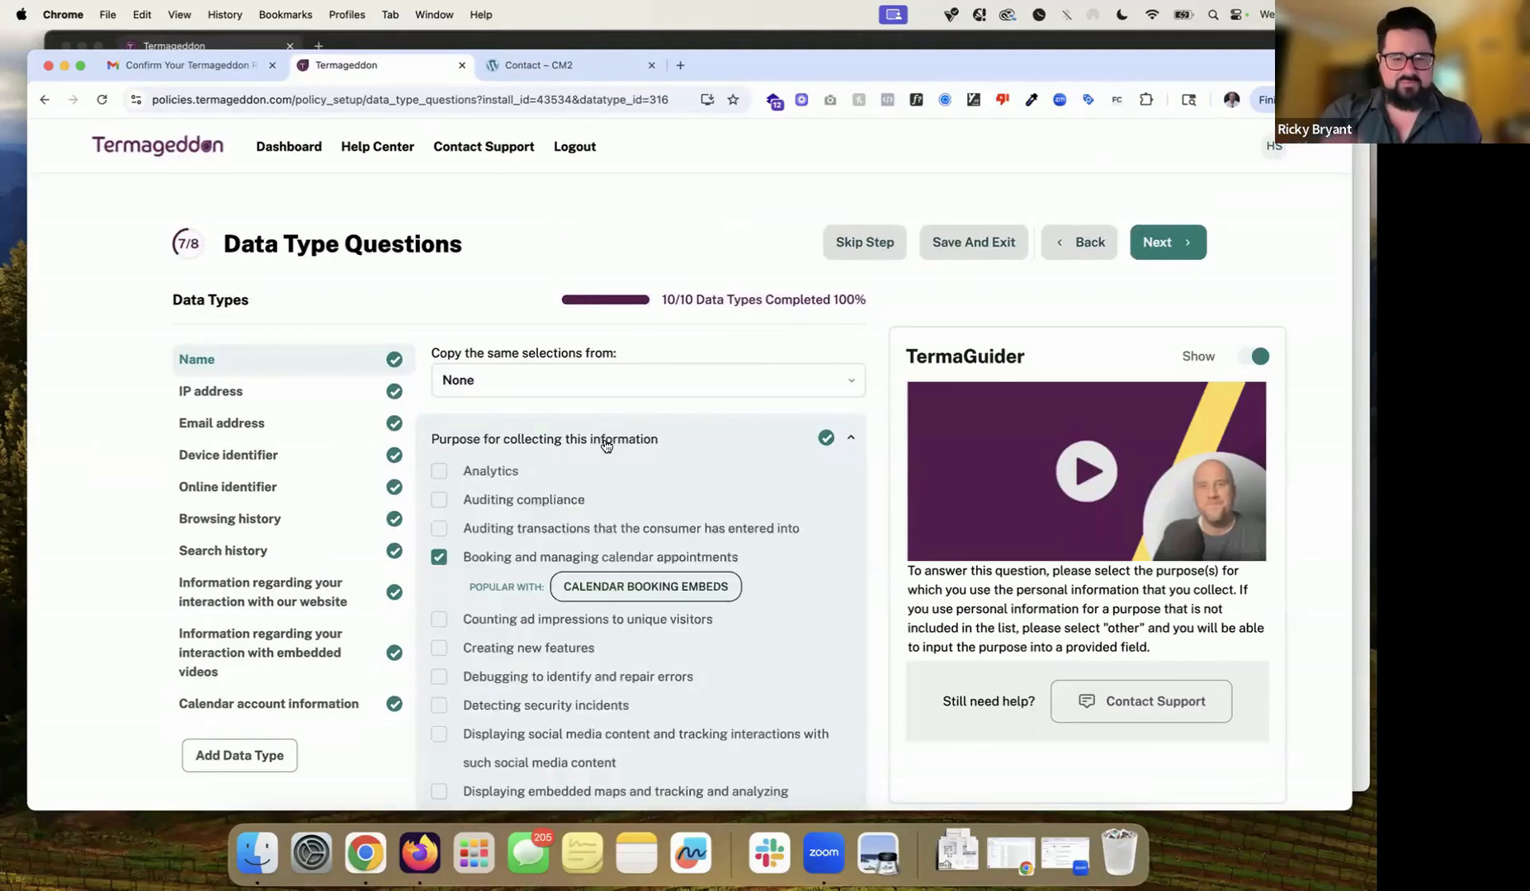
click(529, 560)
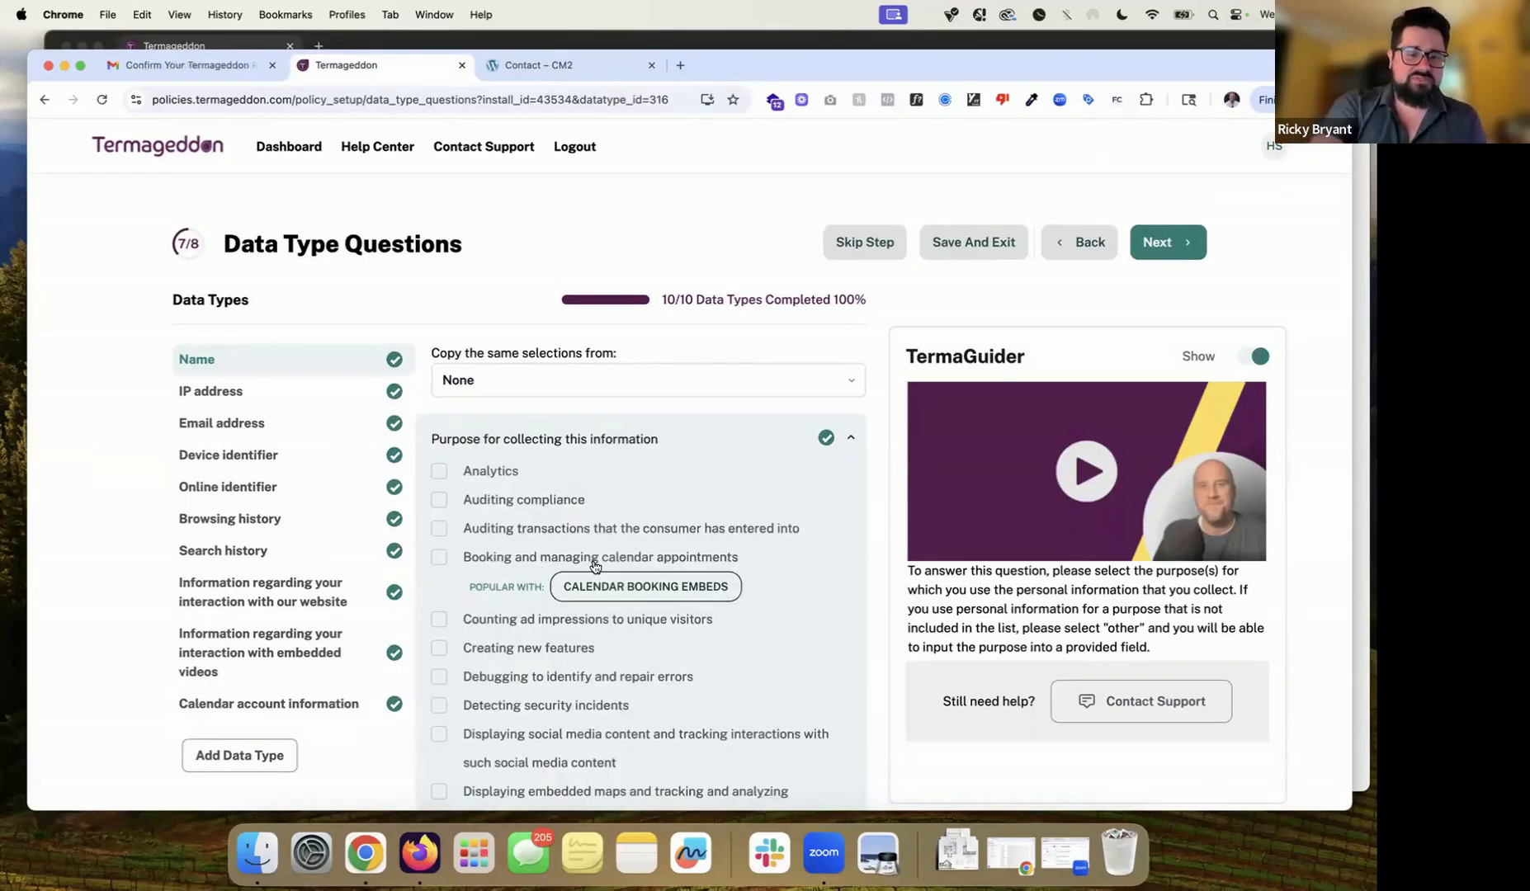
click(295, 428)
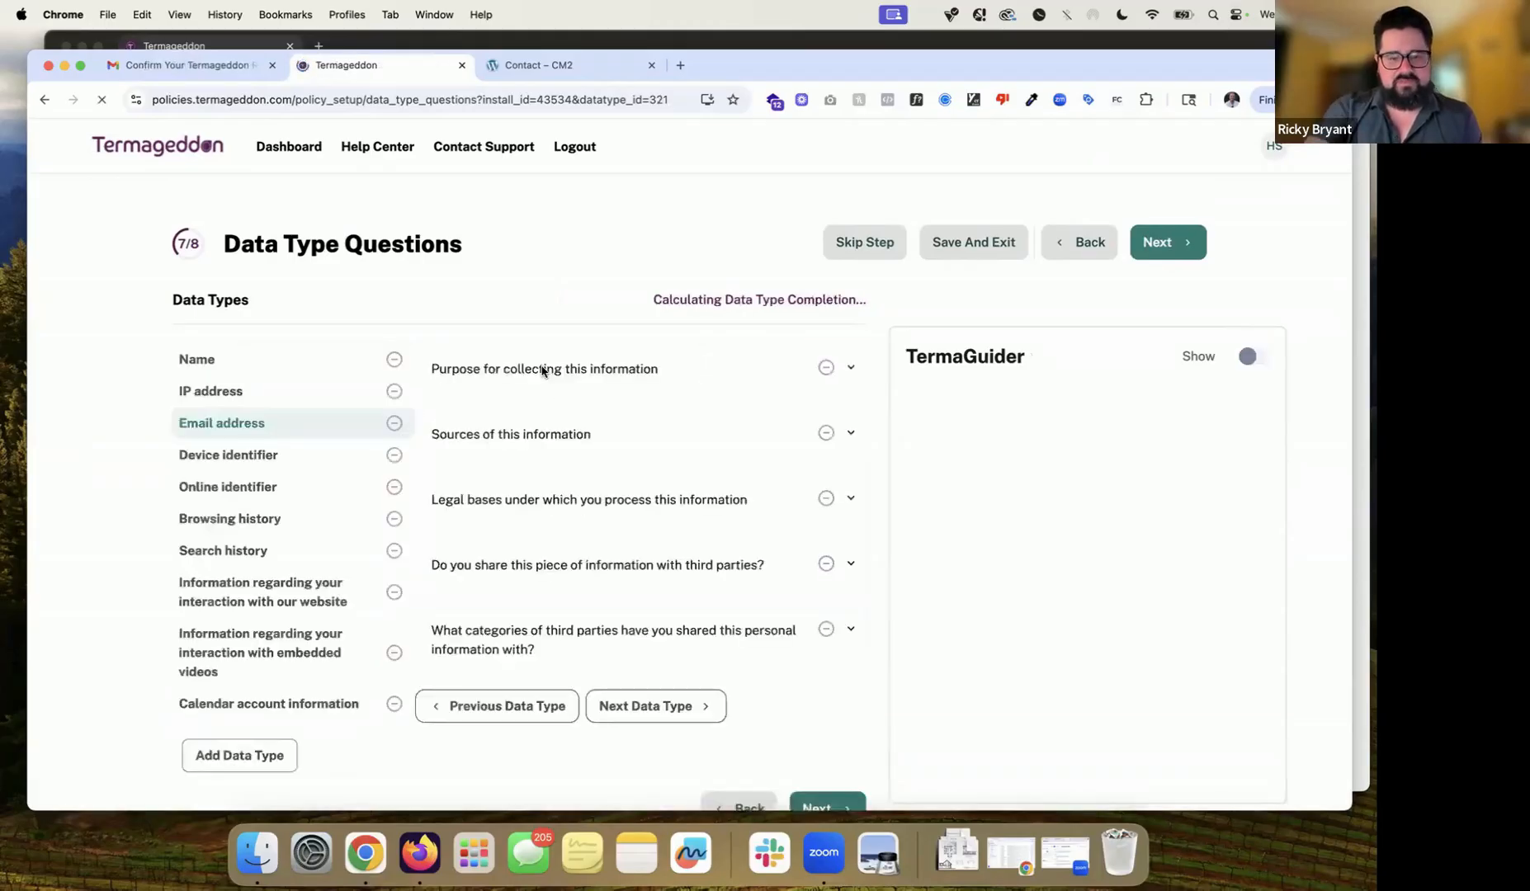
Step: Copy the Name data type's selections into Email address, check its purposes, and save the data type answers
click(515, 380)
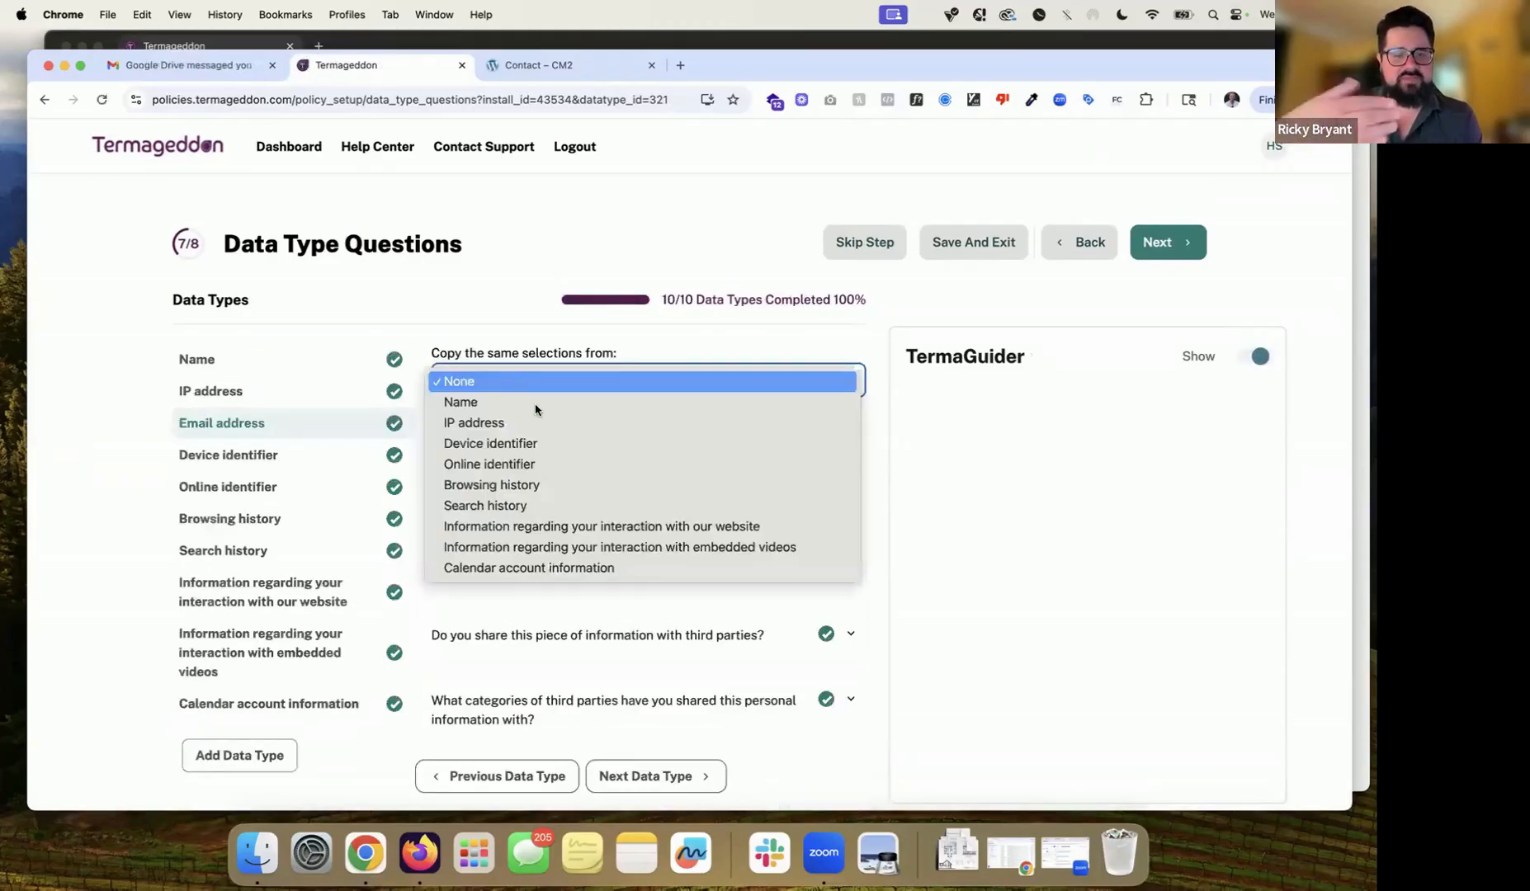
click(537, 406)
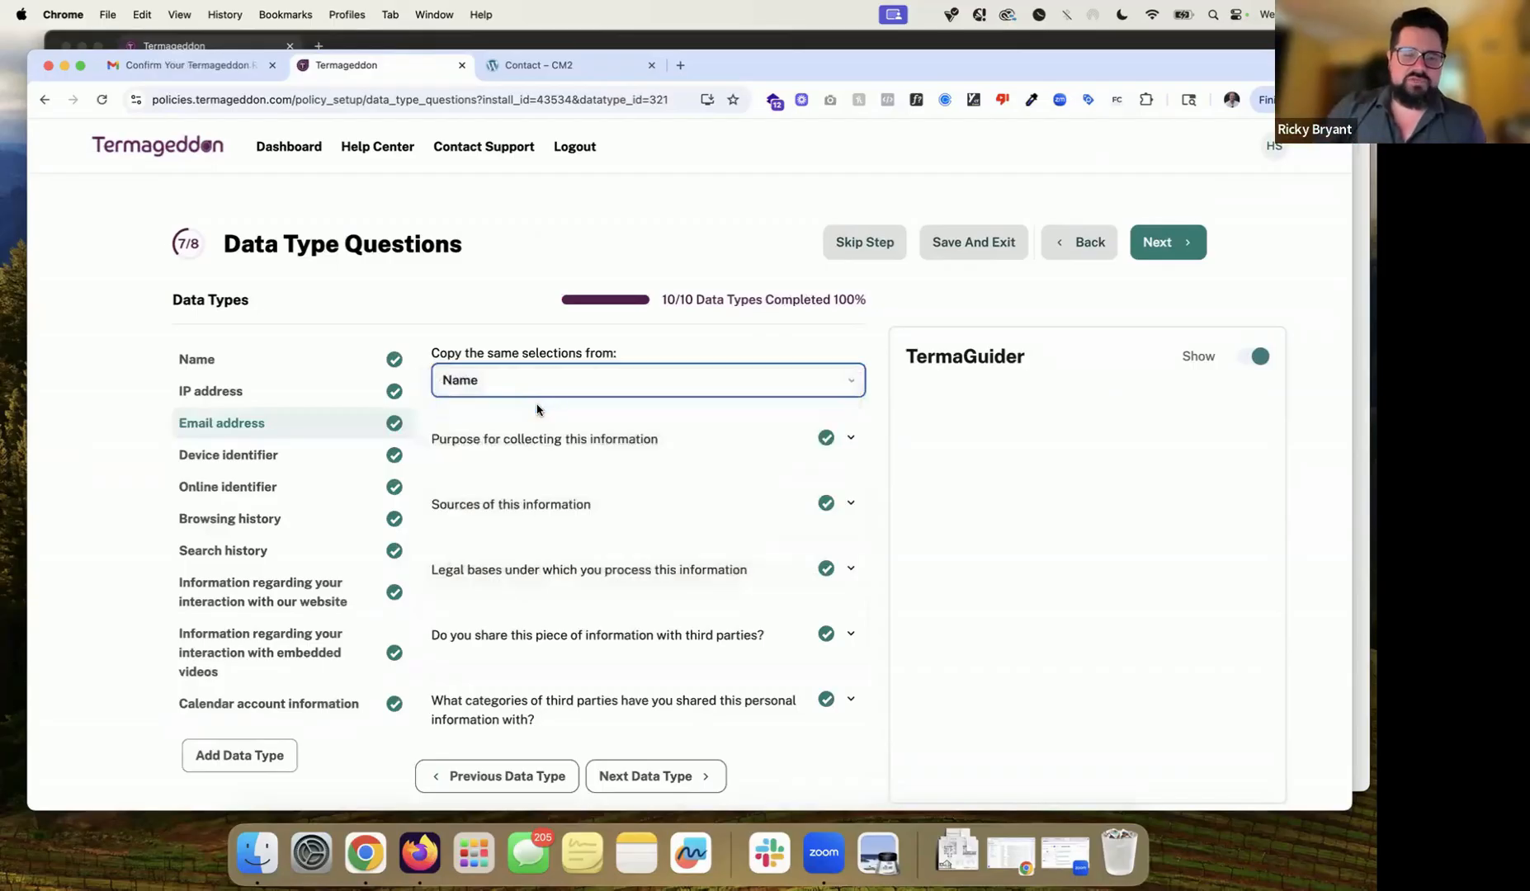
mouse_move(610, 448)
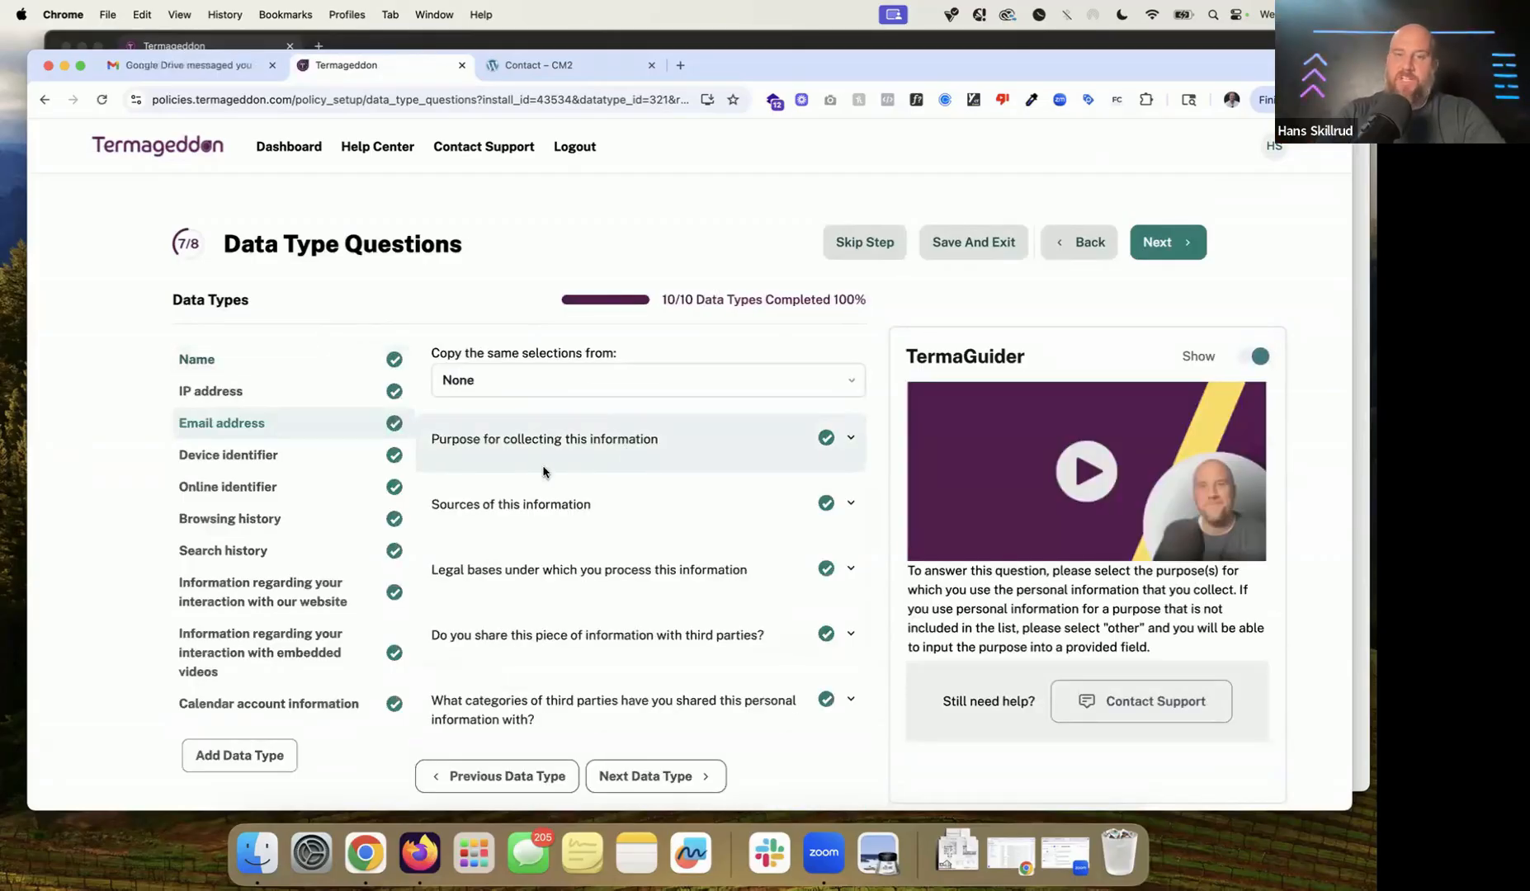
click(558, 446)
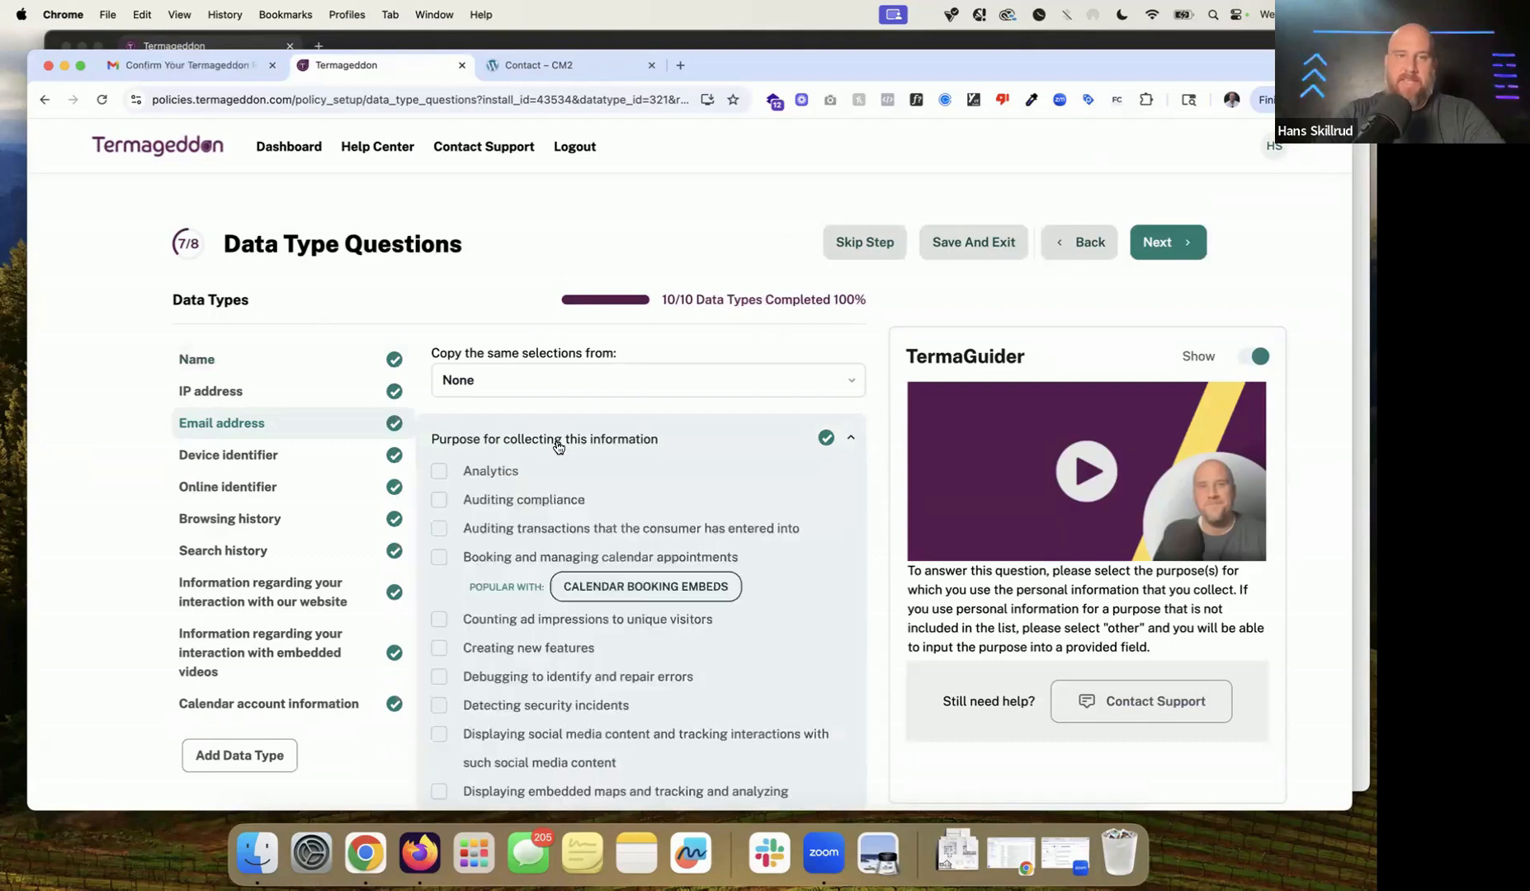
click(515, 391)
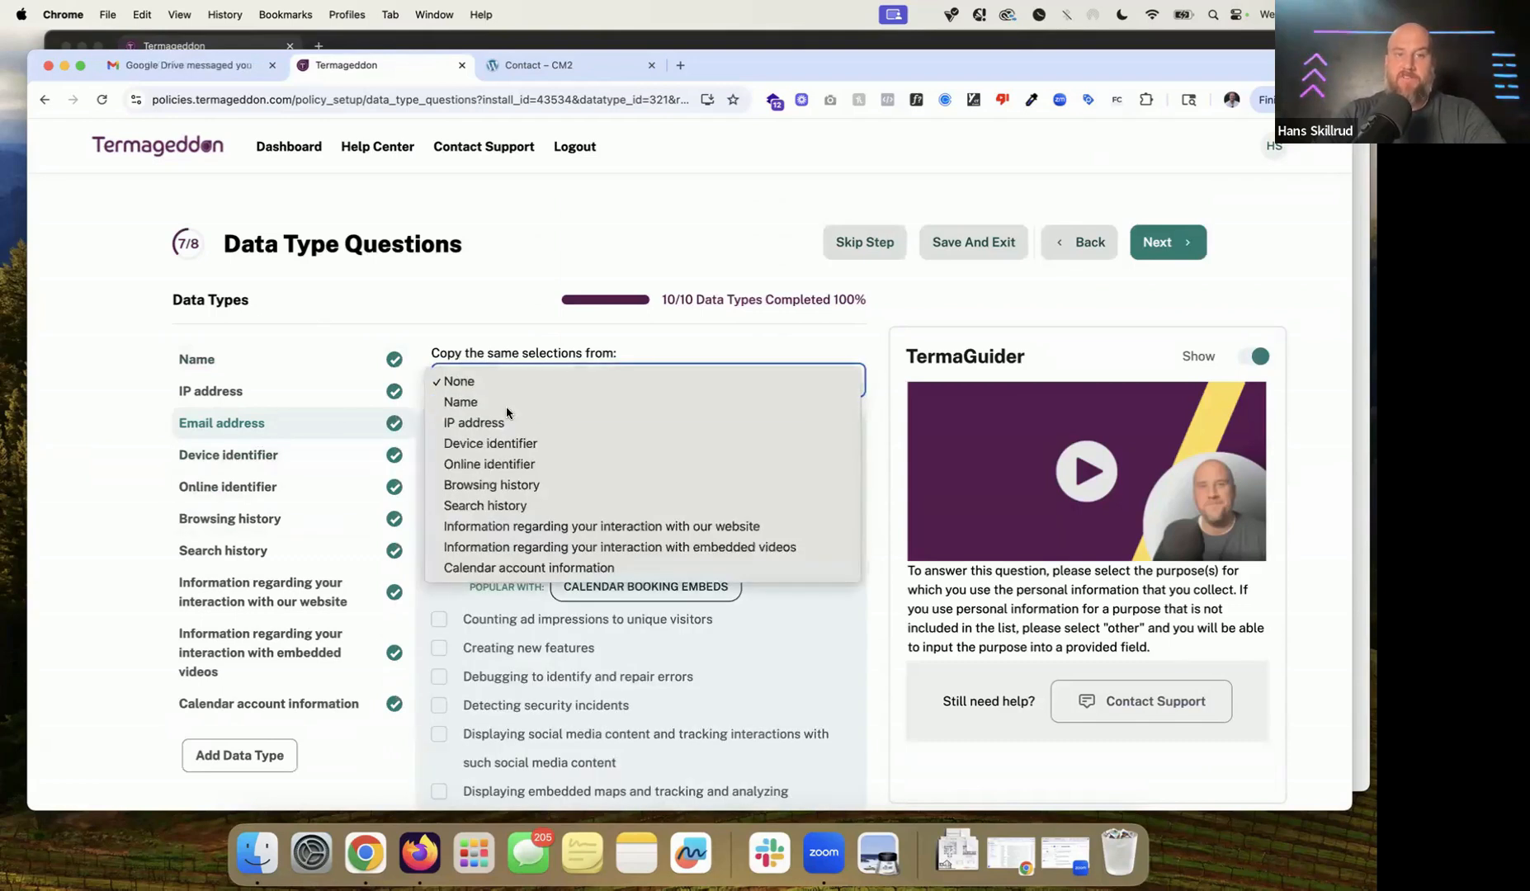
click(502, 324)
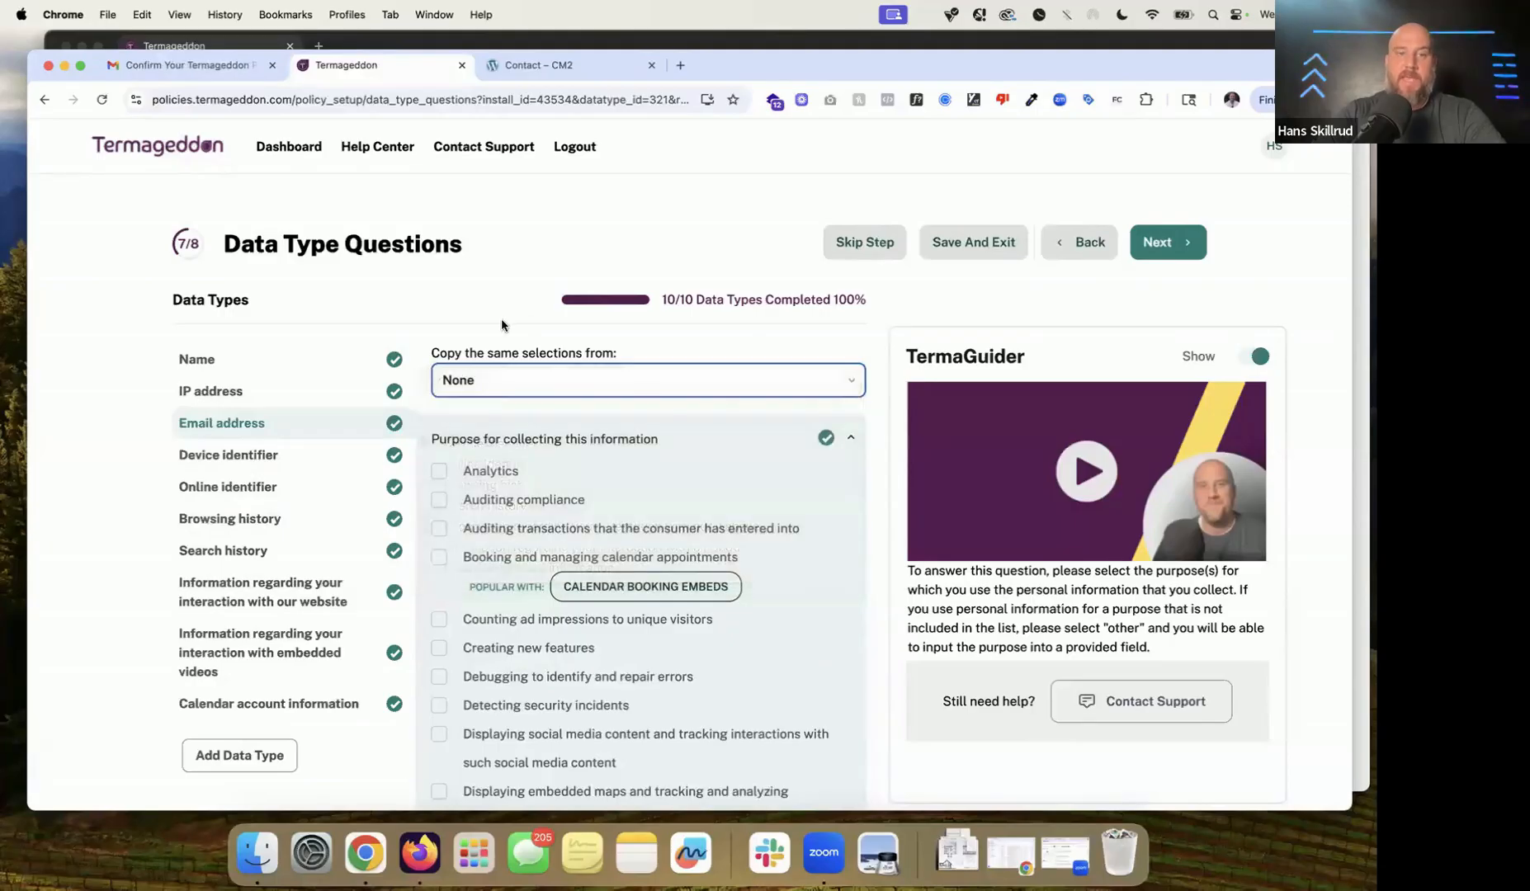
drag(450, 563, 762, 568)
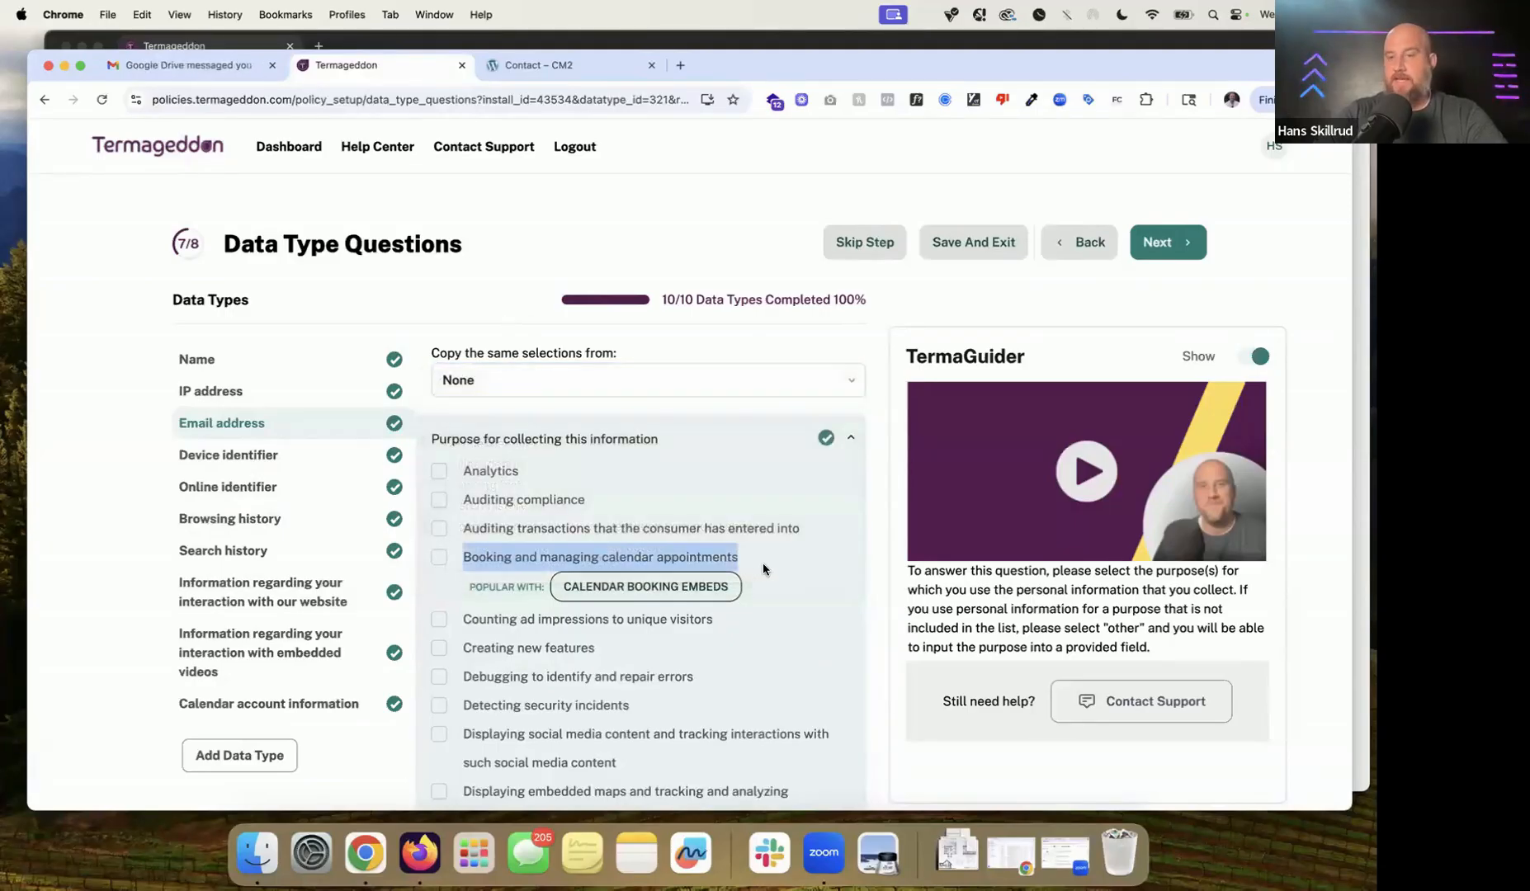
click(772, 437)
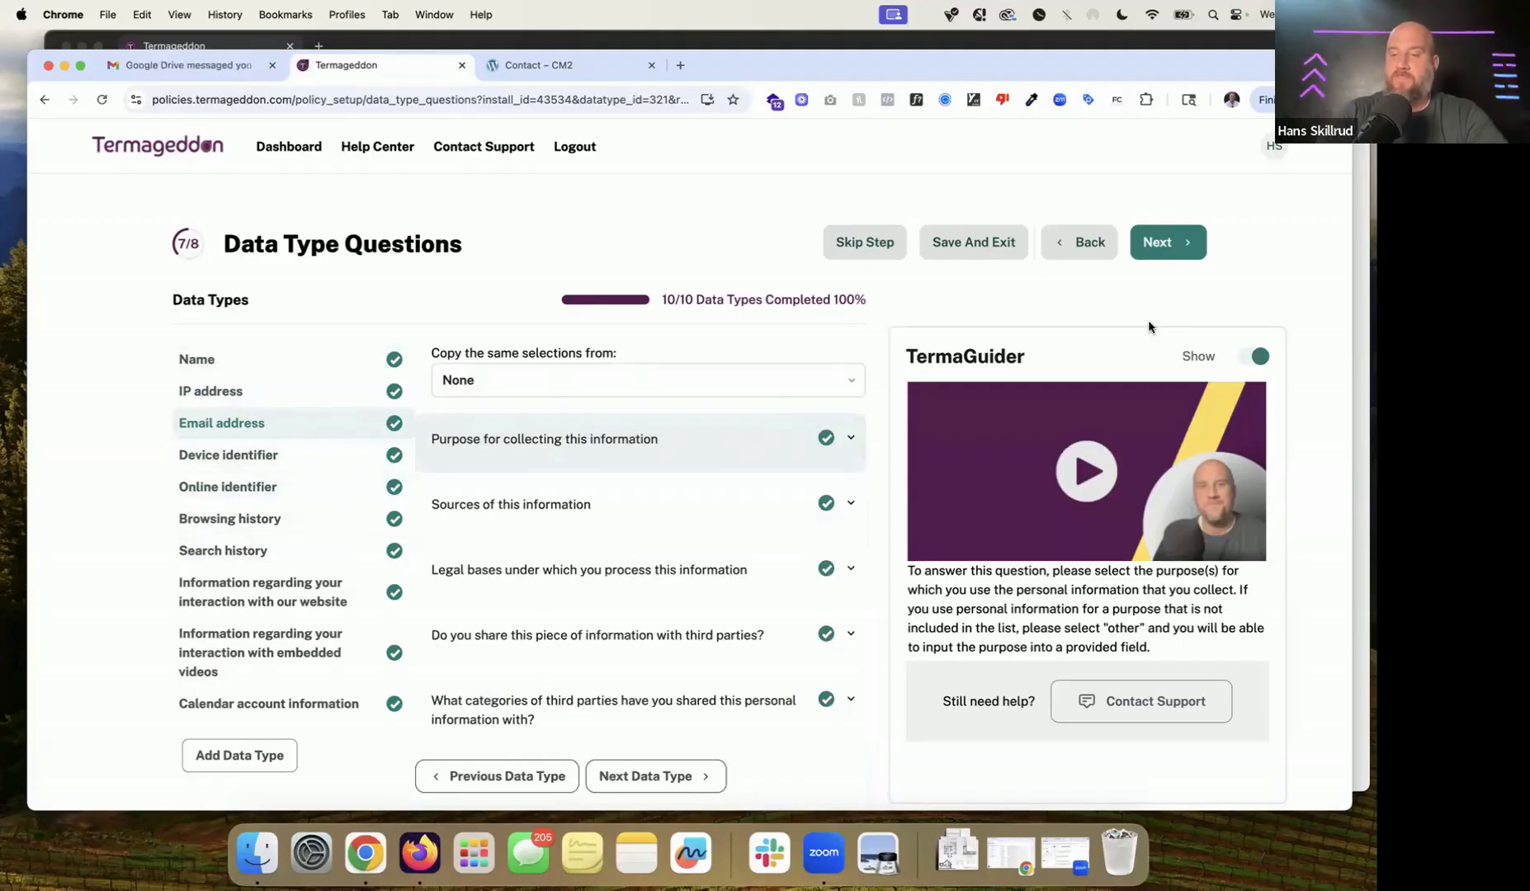
click(1176, 257)
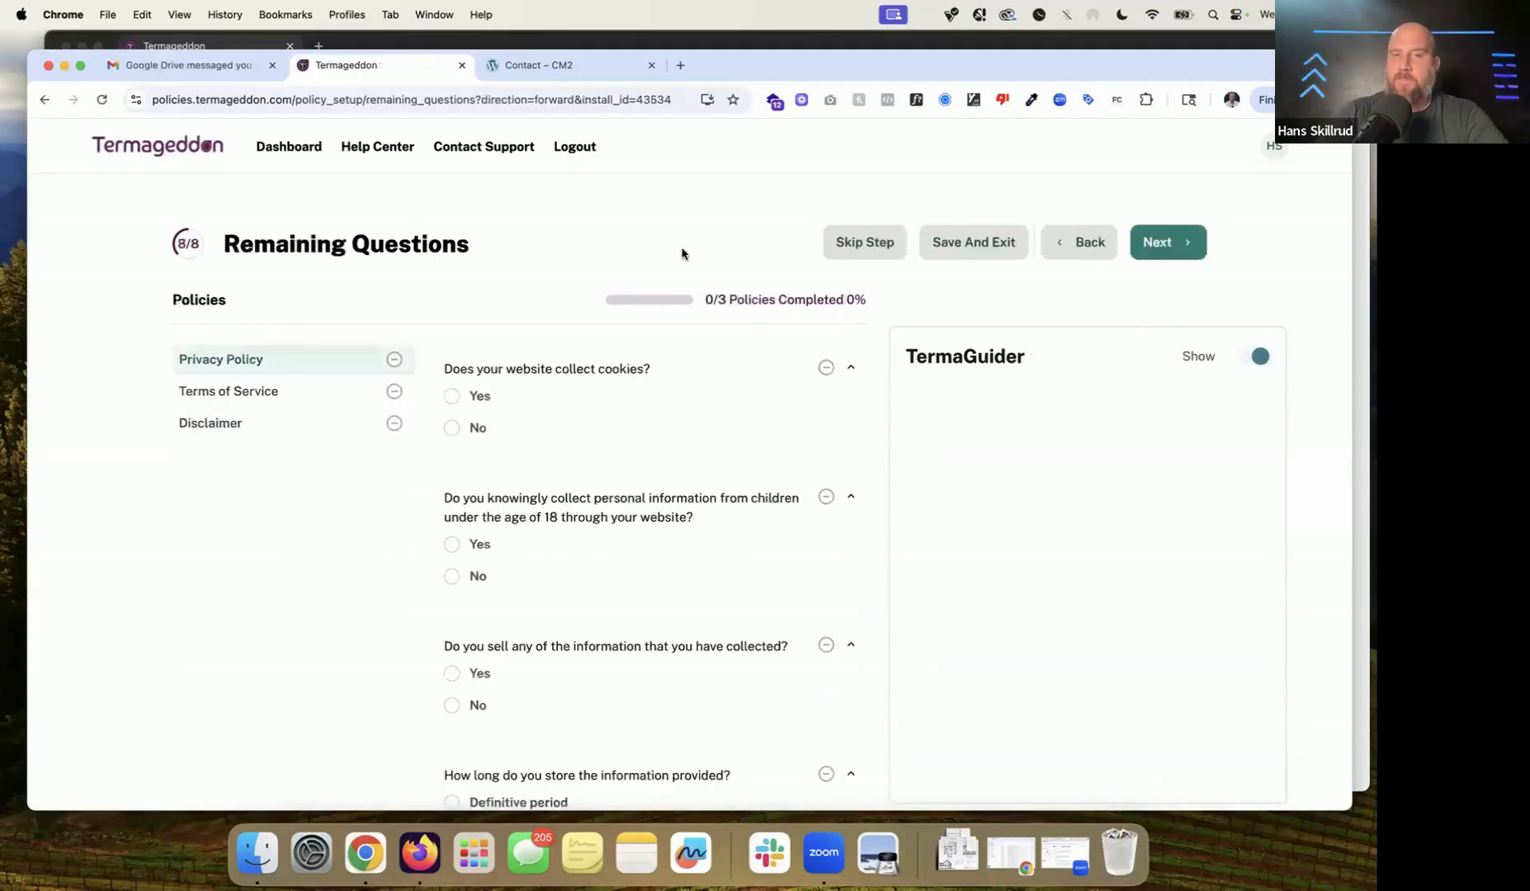
Step: Answer Yes that the website collects cookies and read the consent tool guidance
scroll(683, 249, down, 3)
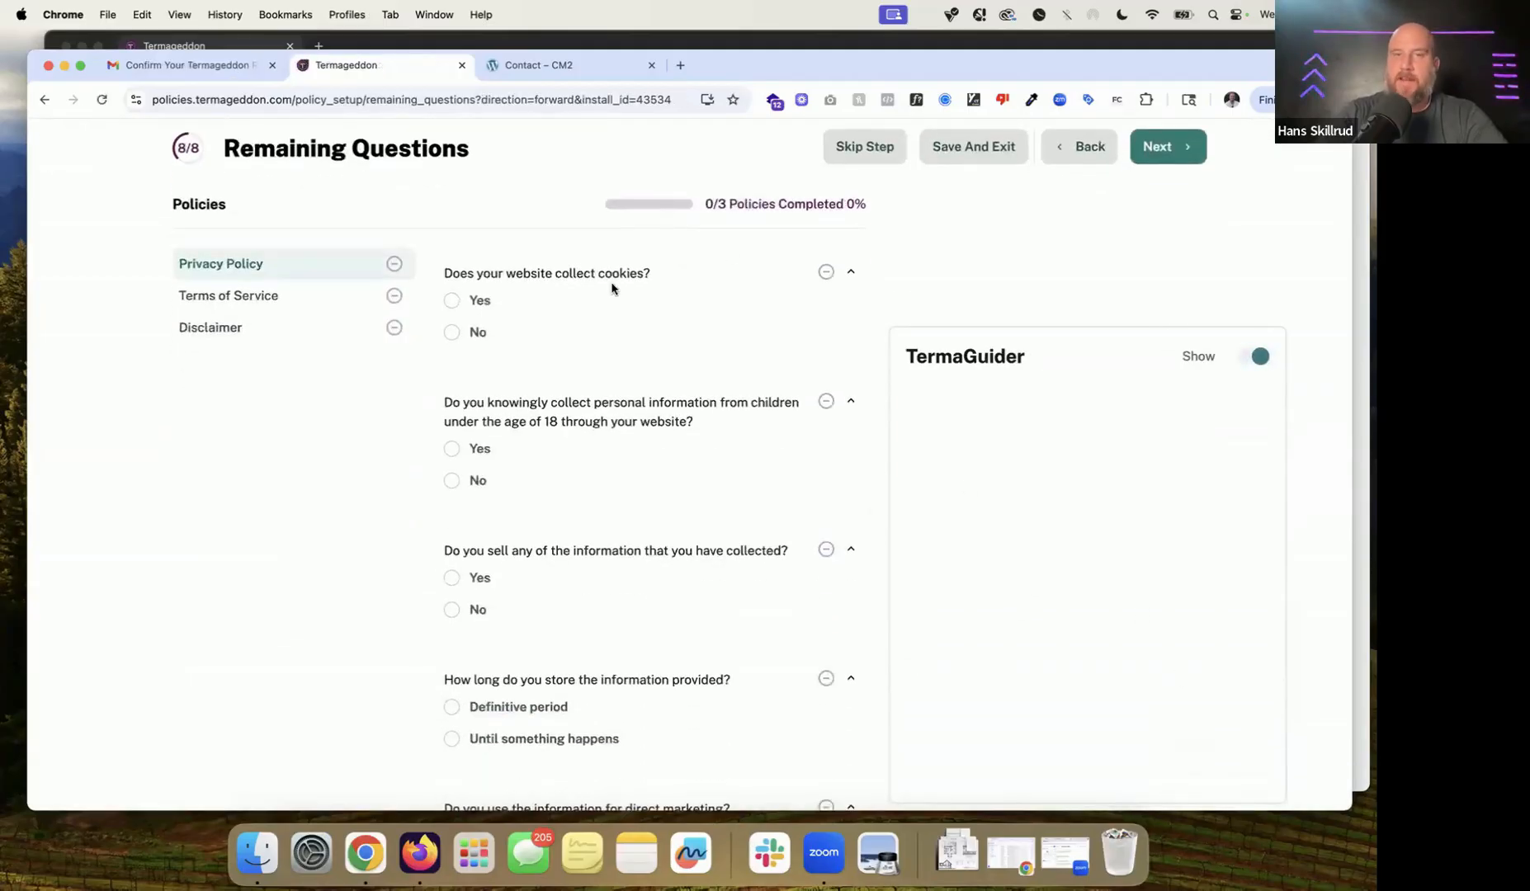
click(612, 287)
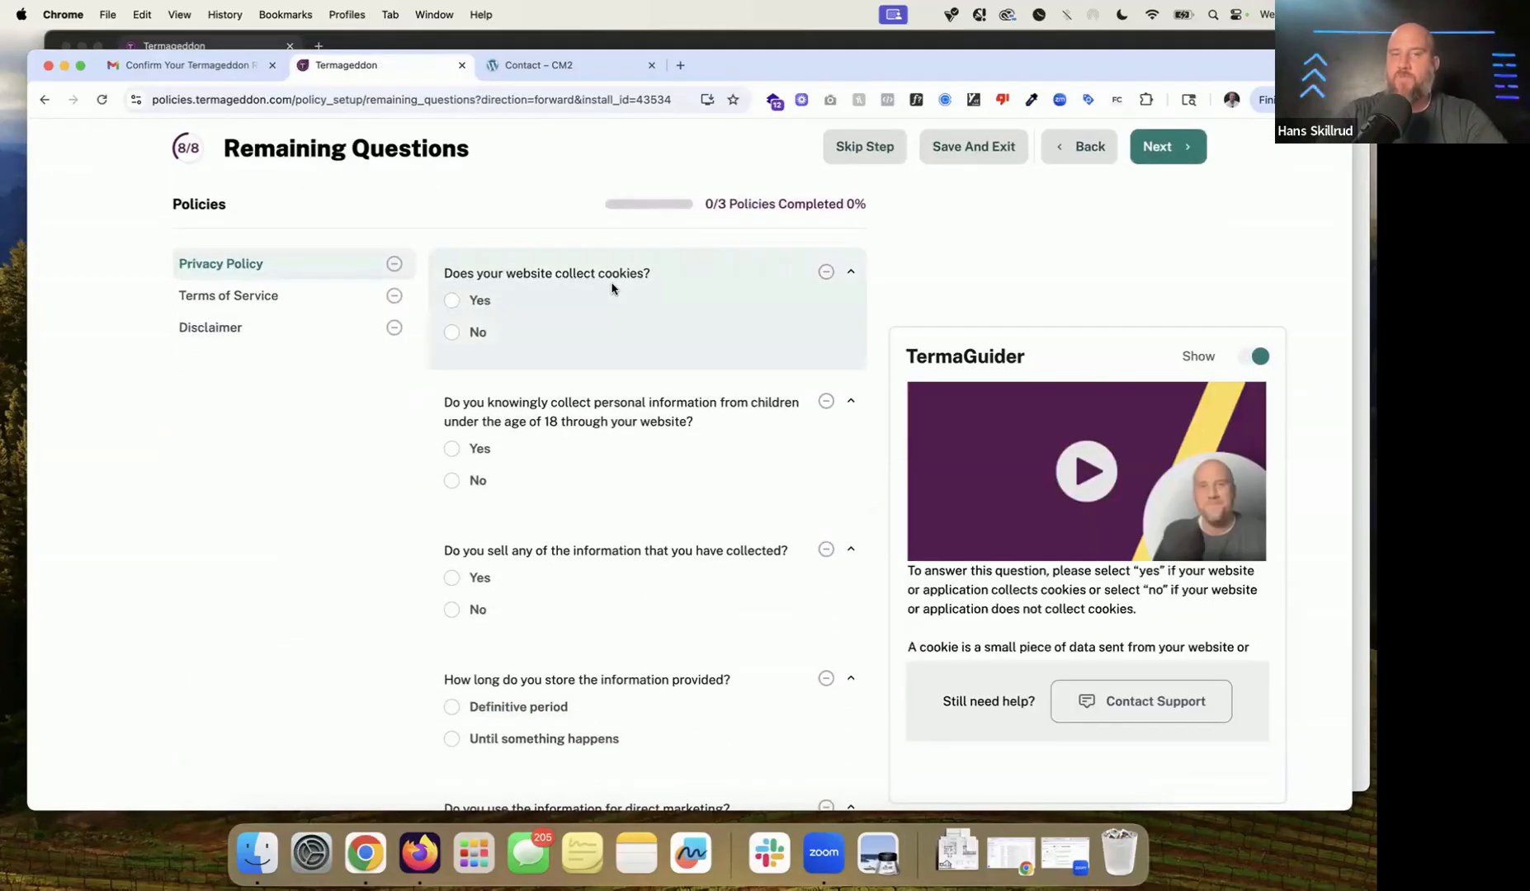
click(484, 307)
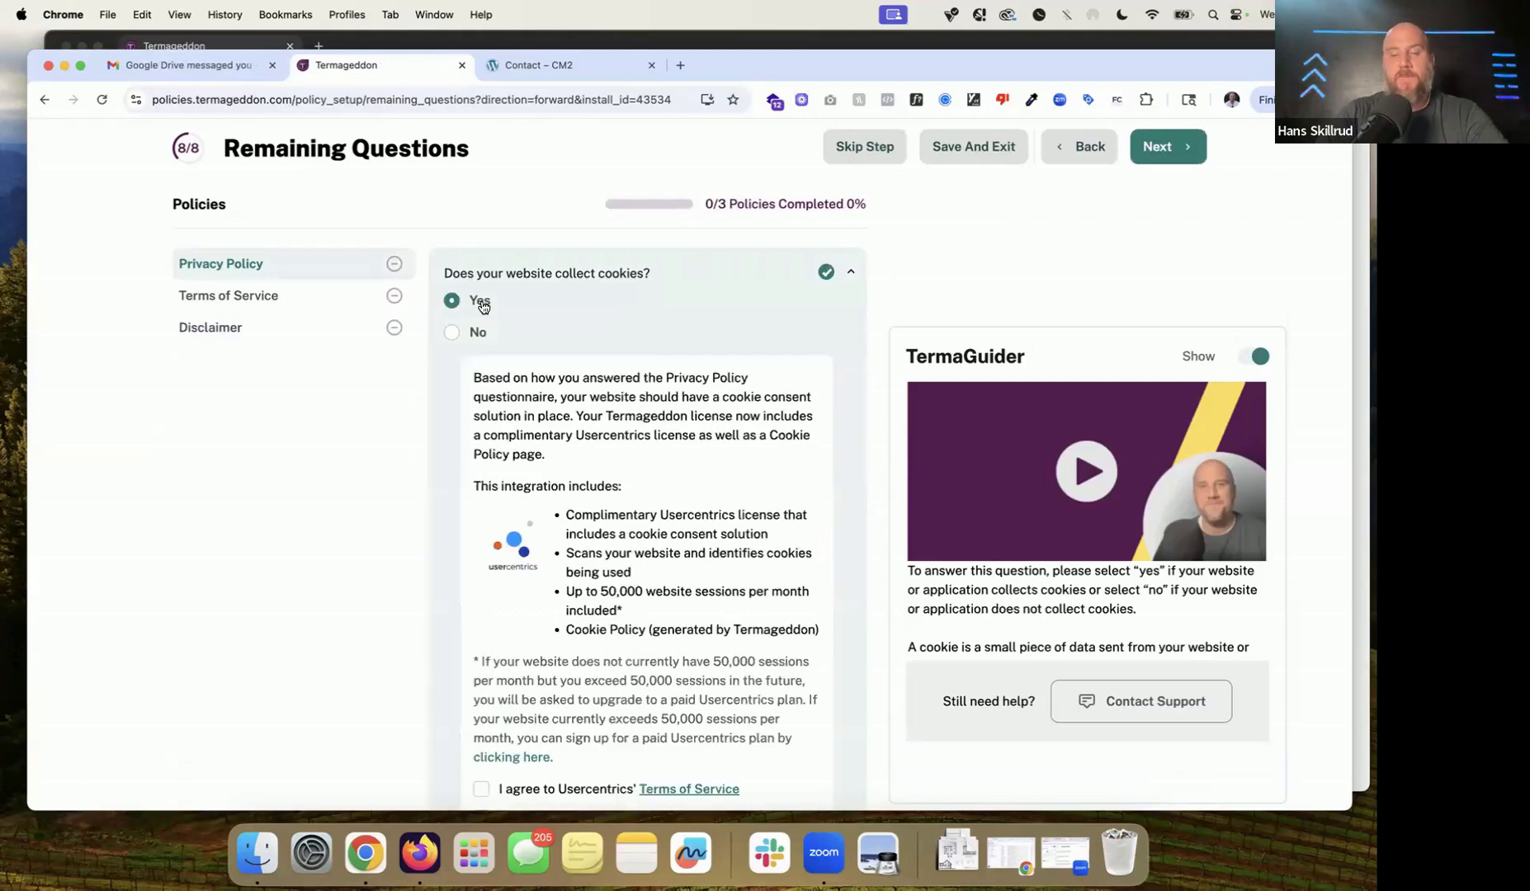
click(562, 464)
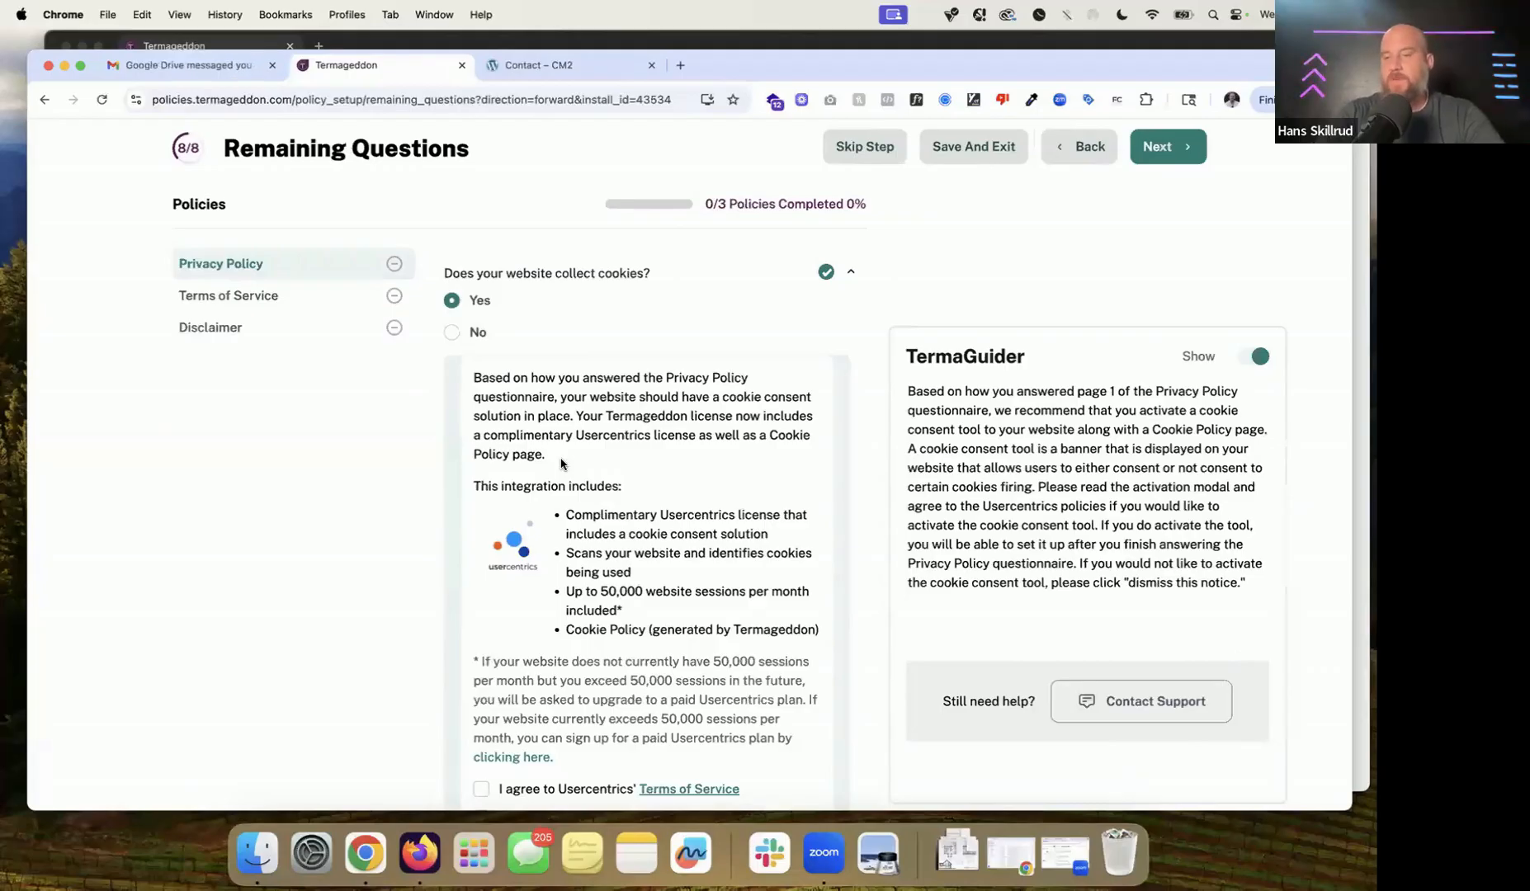
scroll(562, 464, down, 3)
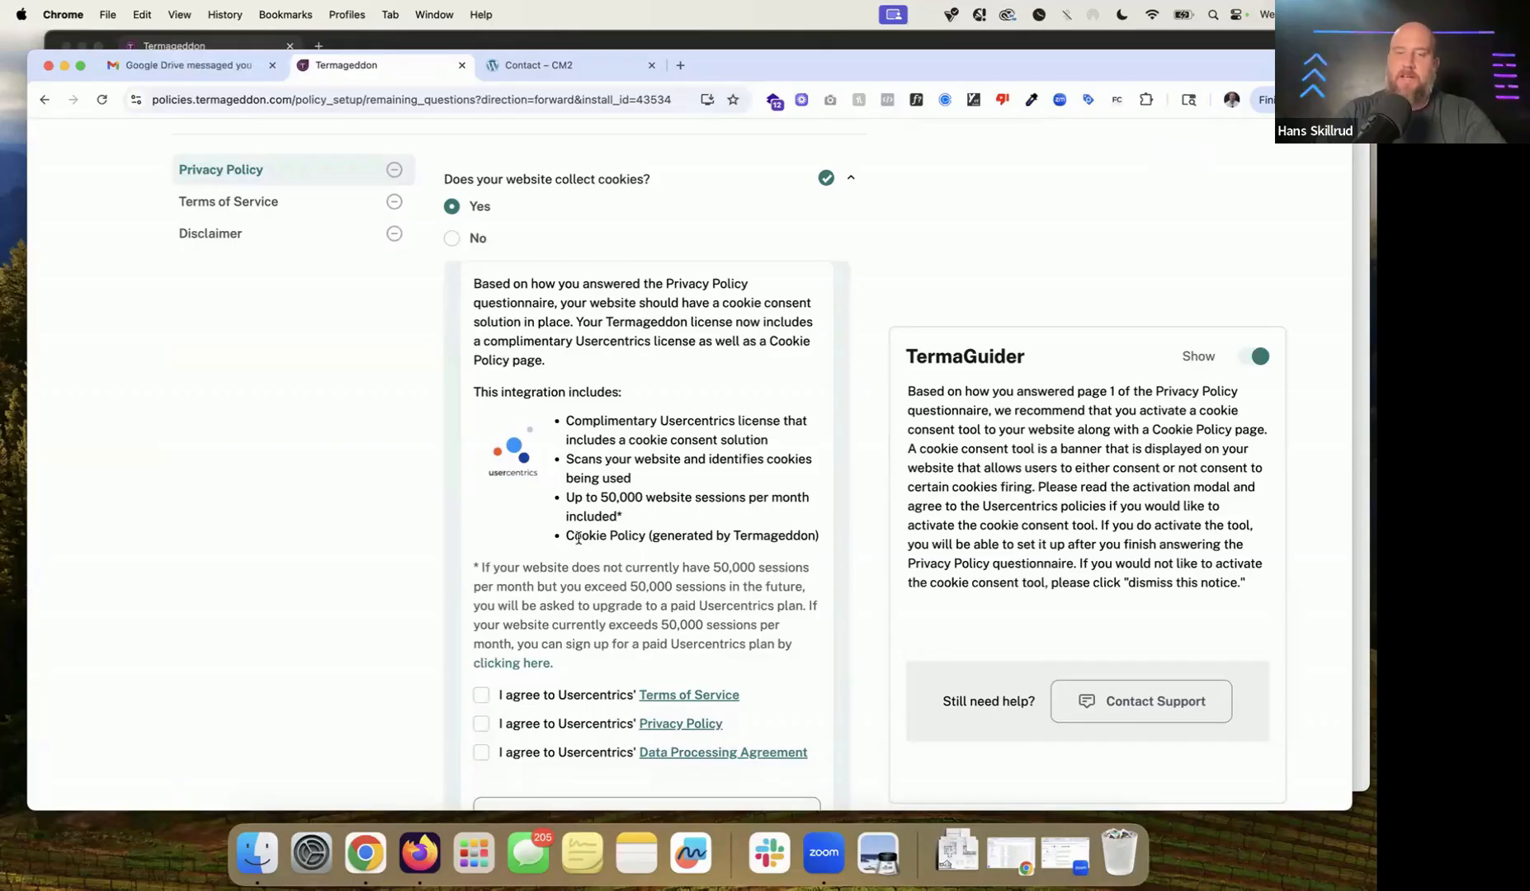
scroll(603, 607, down, 1)
Step: Accept Usercentrics' Terms of Service, Privacy Policy and Data Processing Agreement, and activate the Cookie Policy and Consent Tool
click(482, 670)
click(481, 698)
click(481, 727)
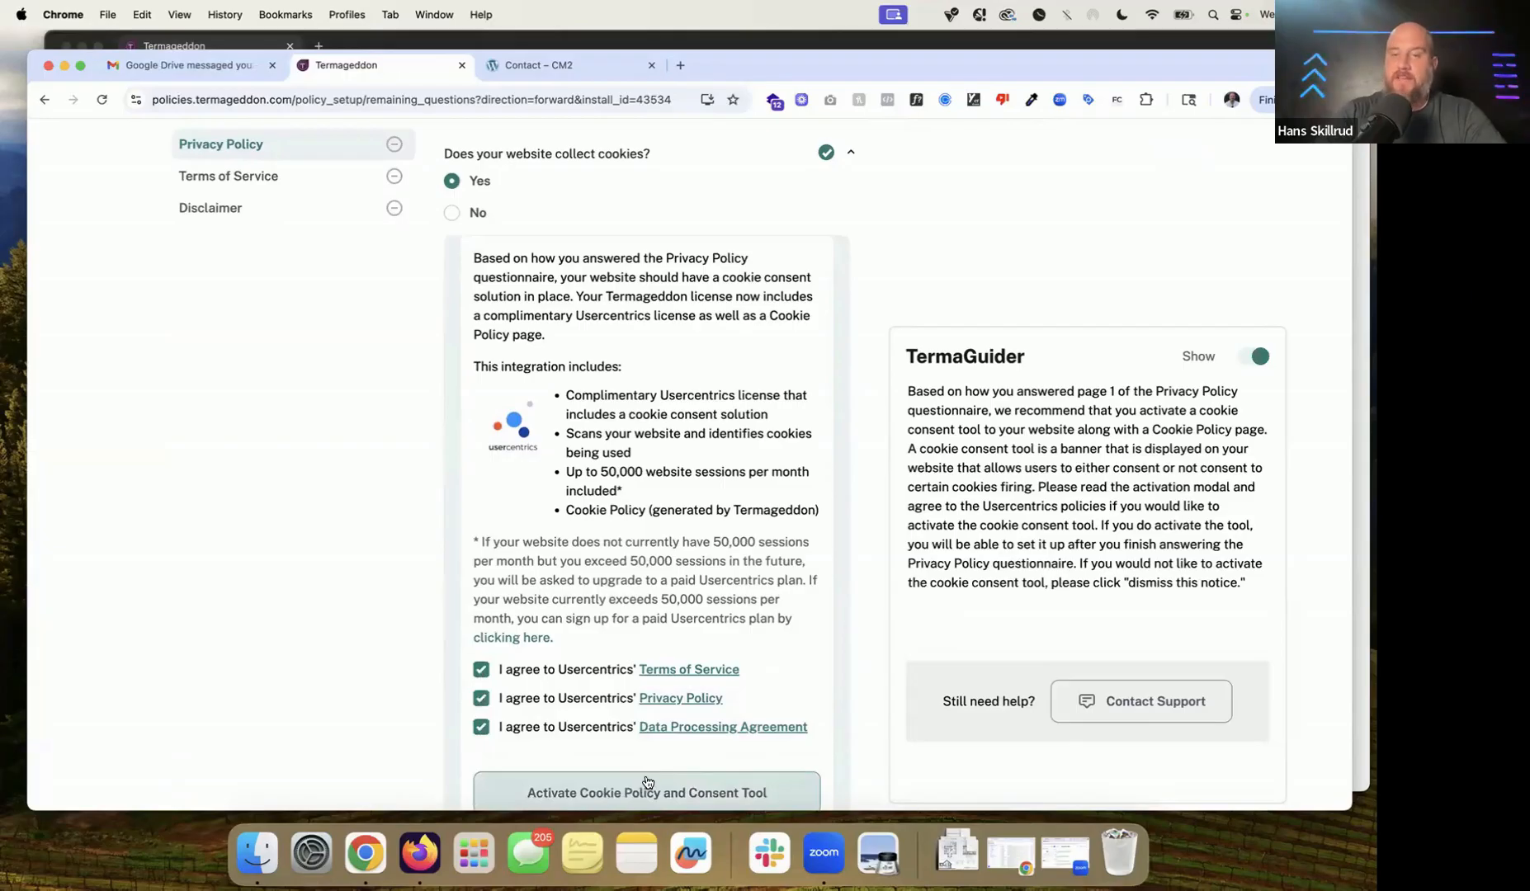
scroll(617, 597, down, 1)
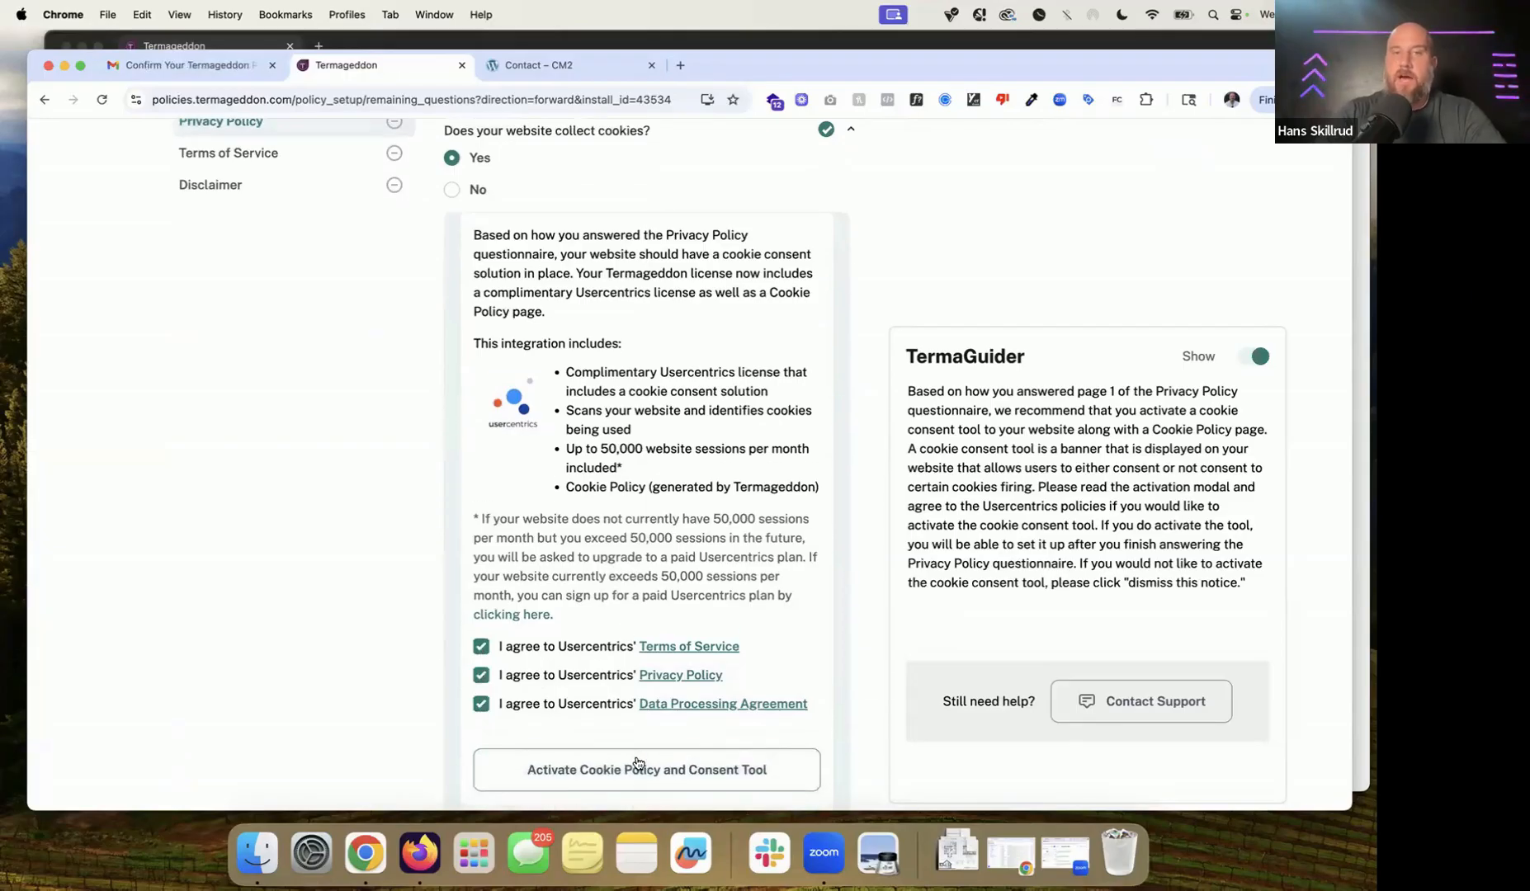
click(637, 763)
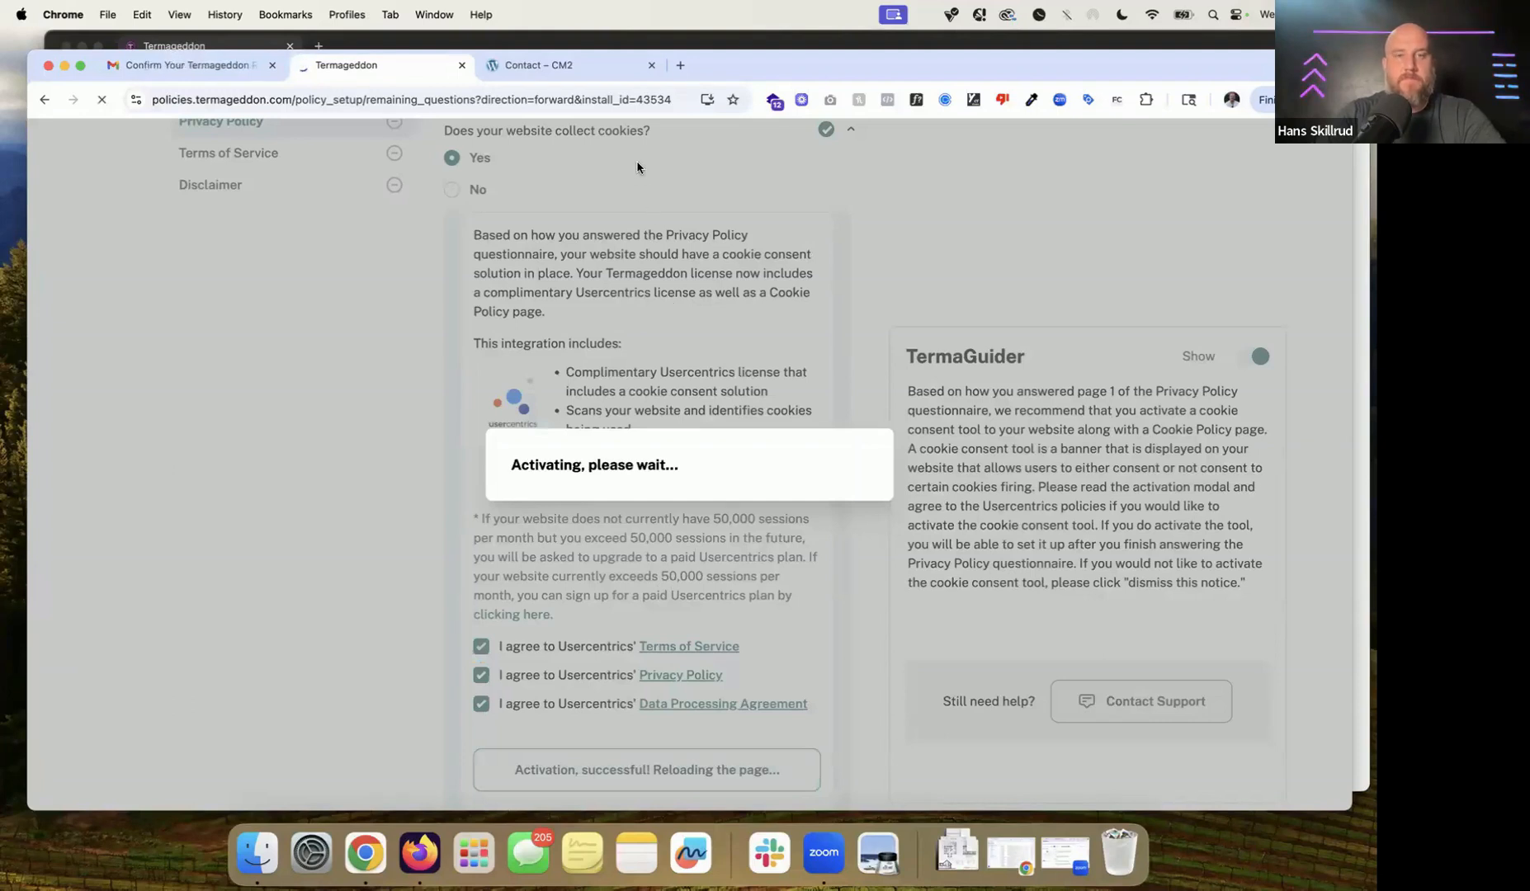
scroll(576, 298, up, 2)
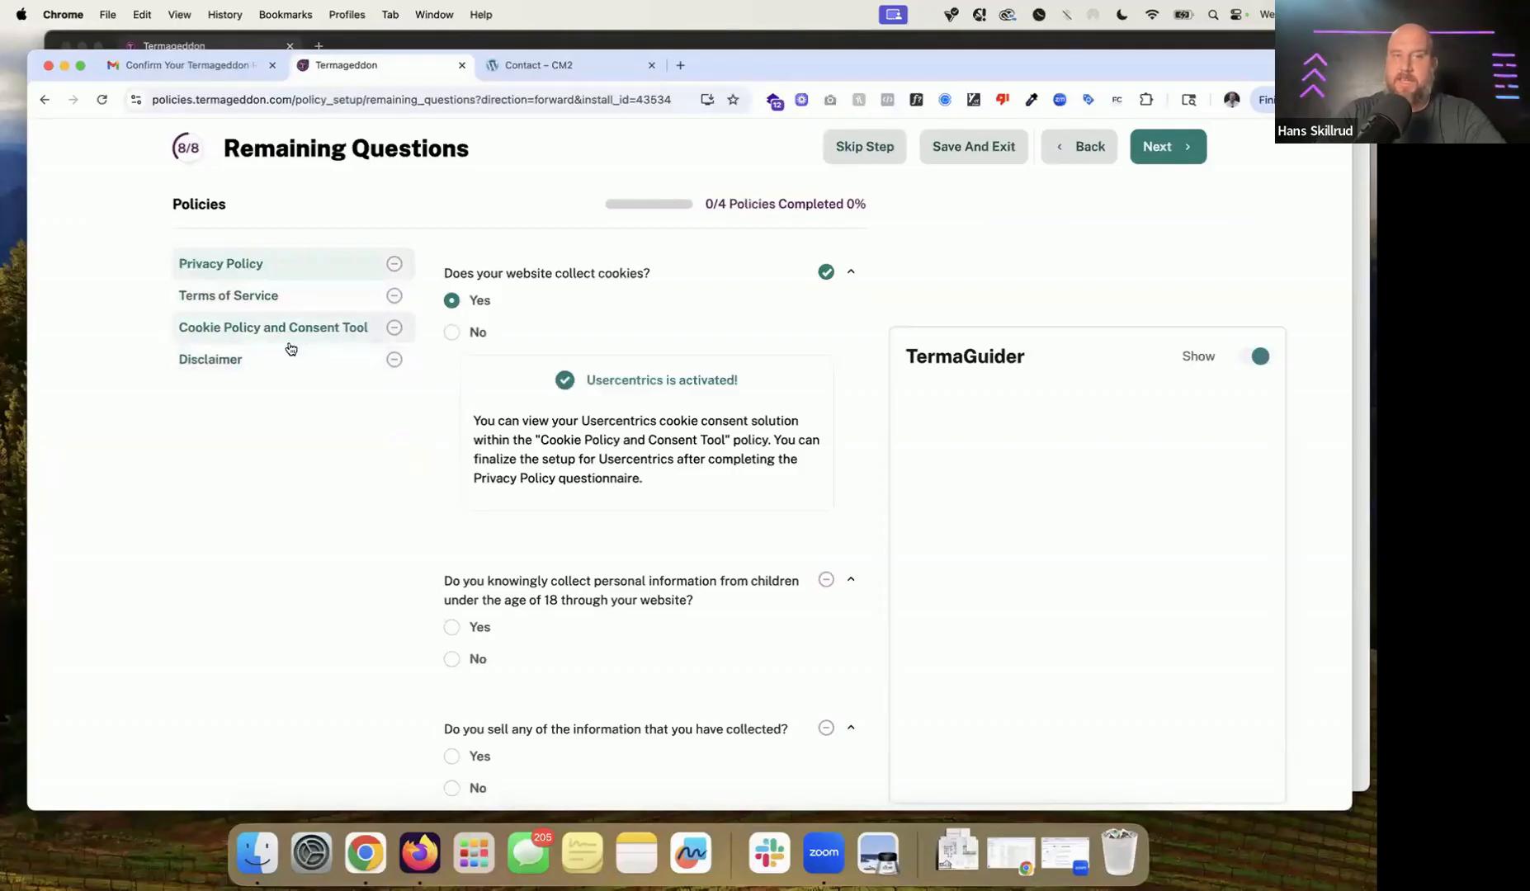
Step: Answer No to children's data and selling data, and keep data until no longer needed for contact
scroll(446, 346, down, 5)
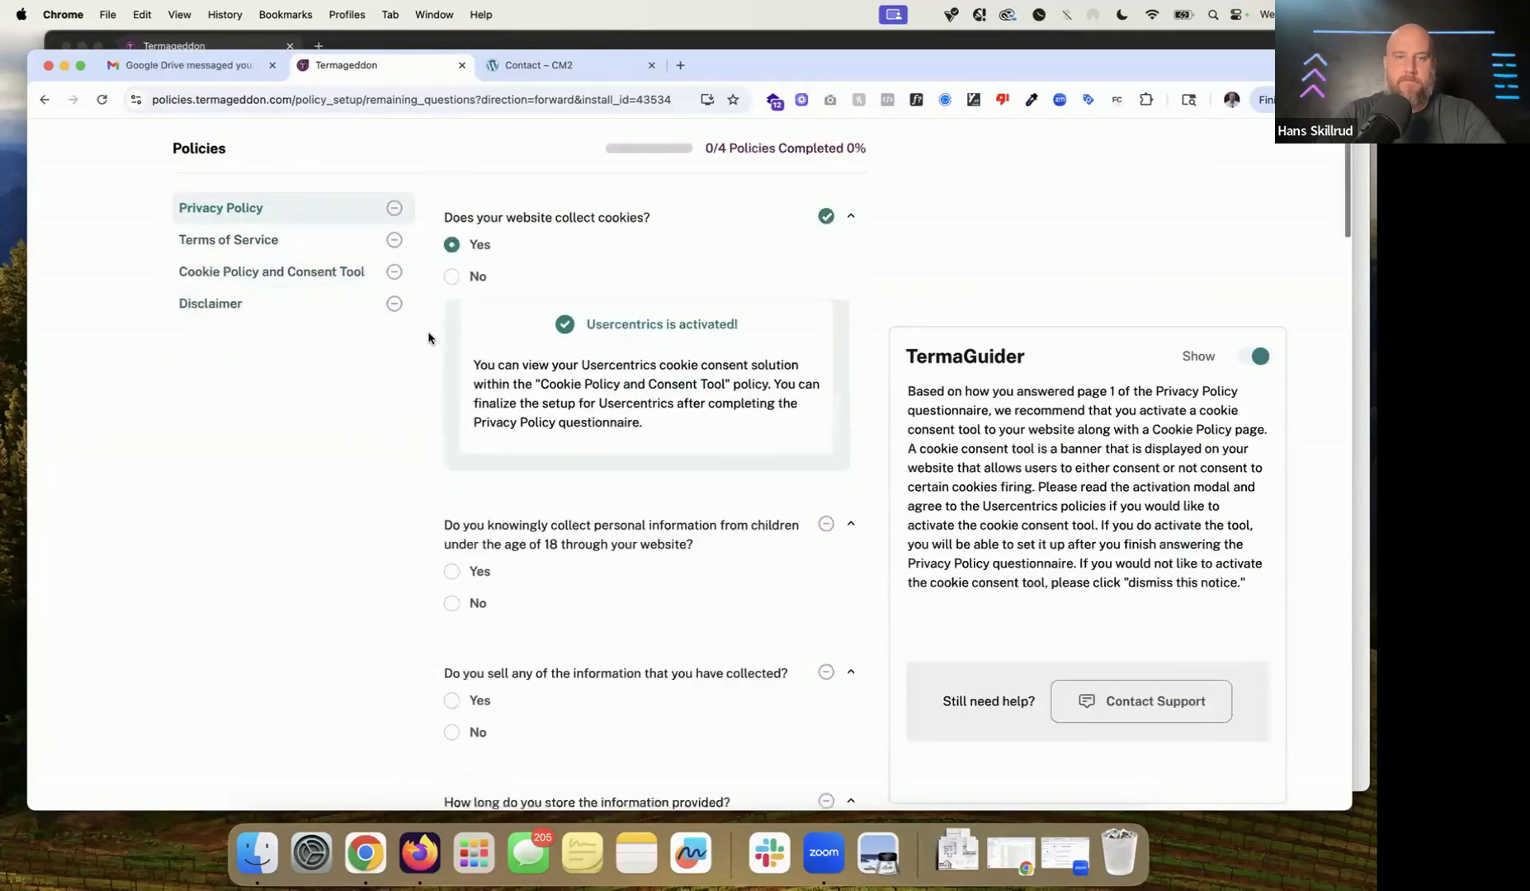
click(478, 349)
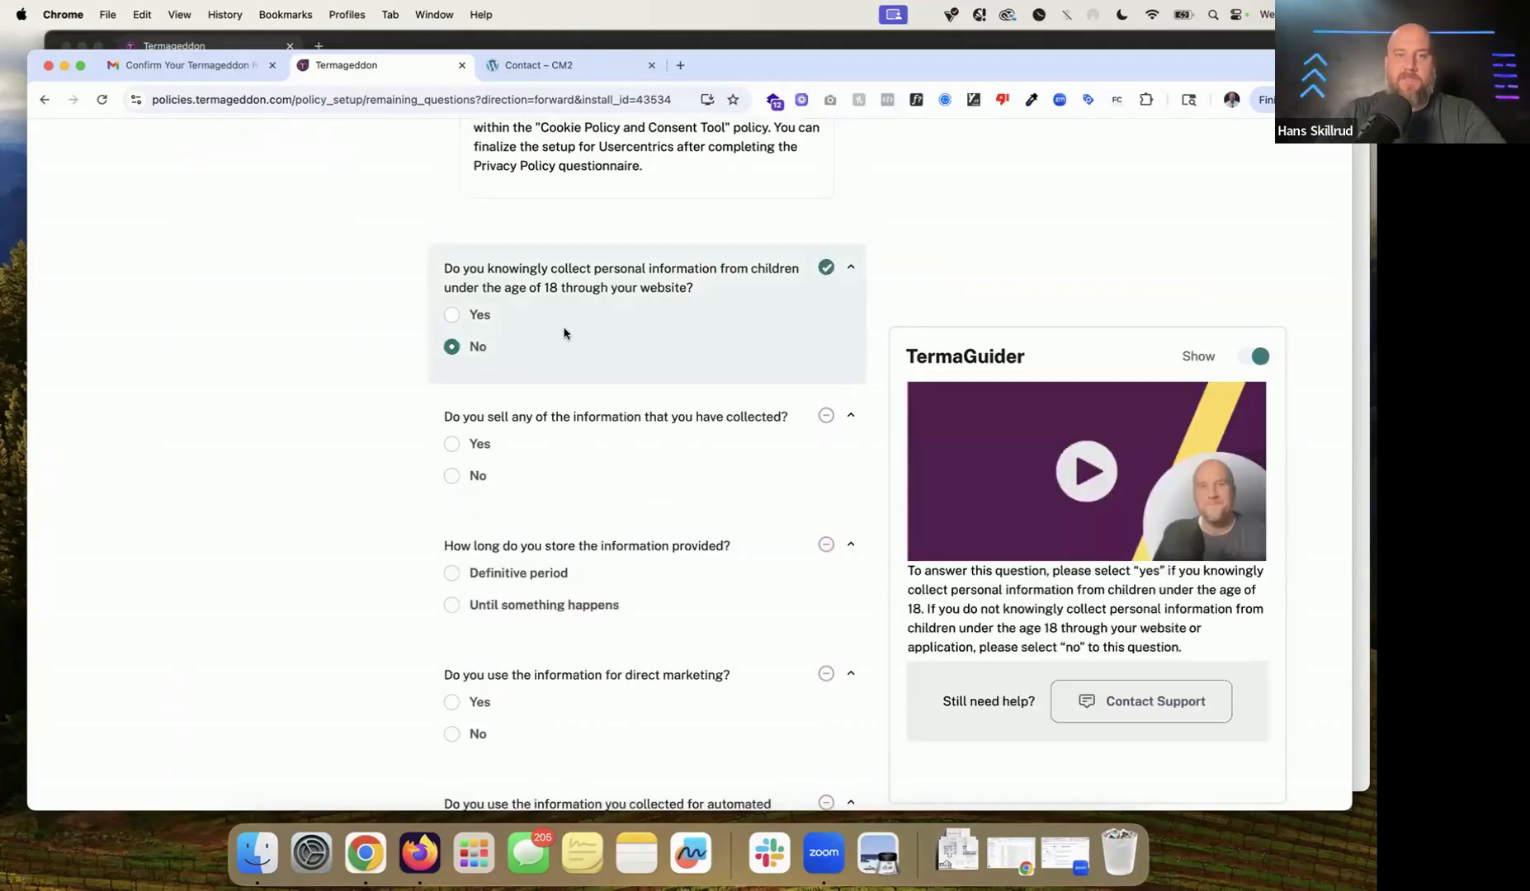
click(478, 334)
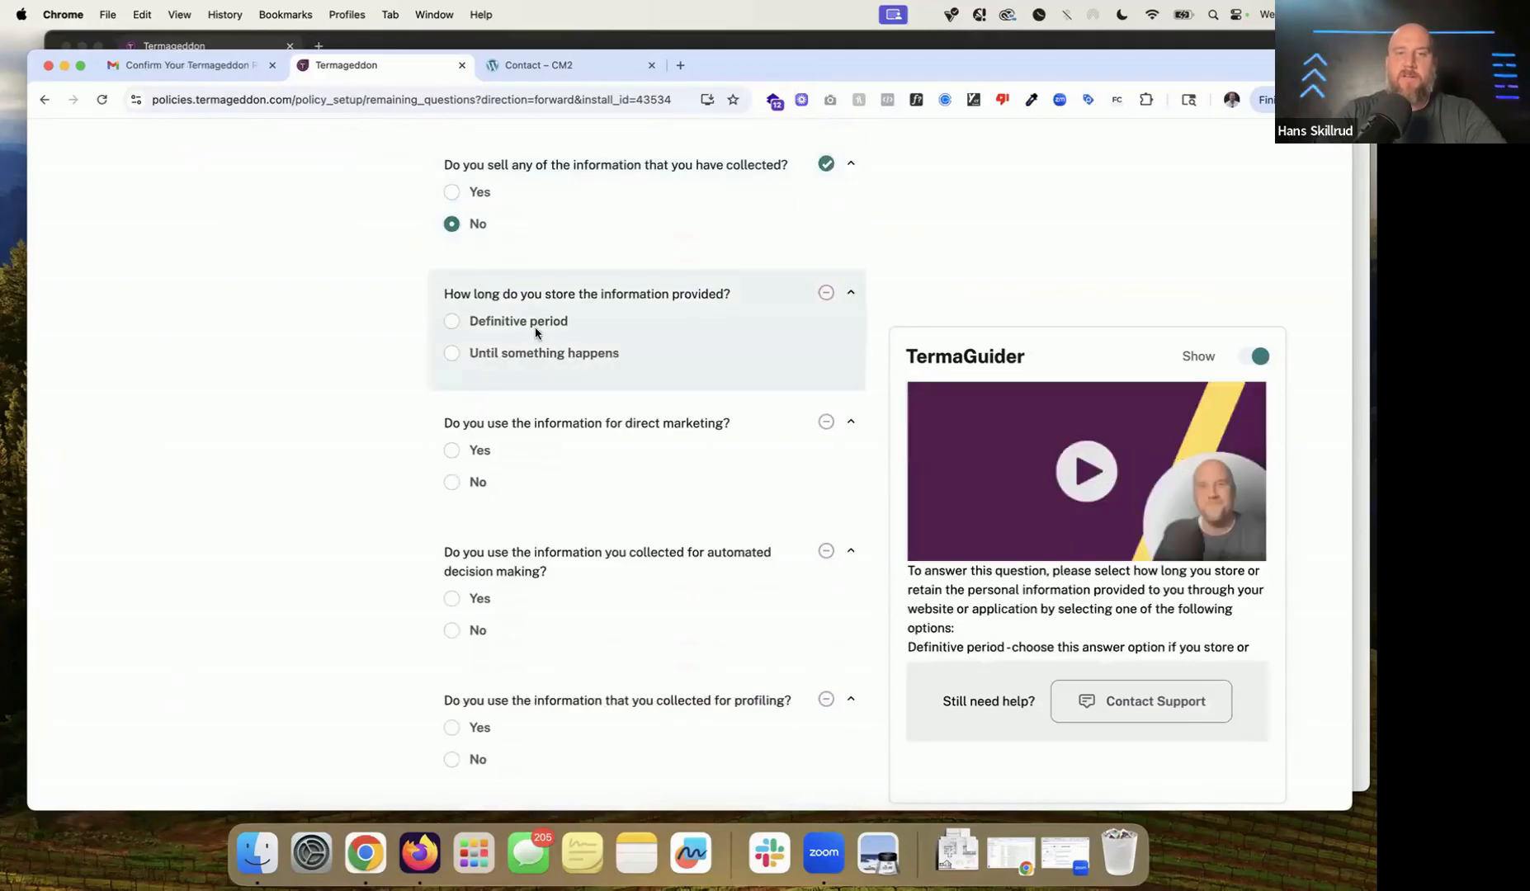
click(543, 331)
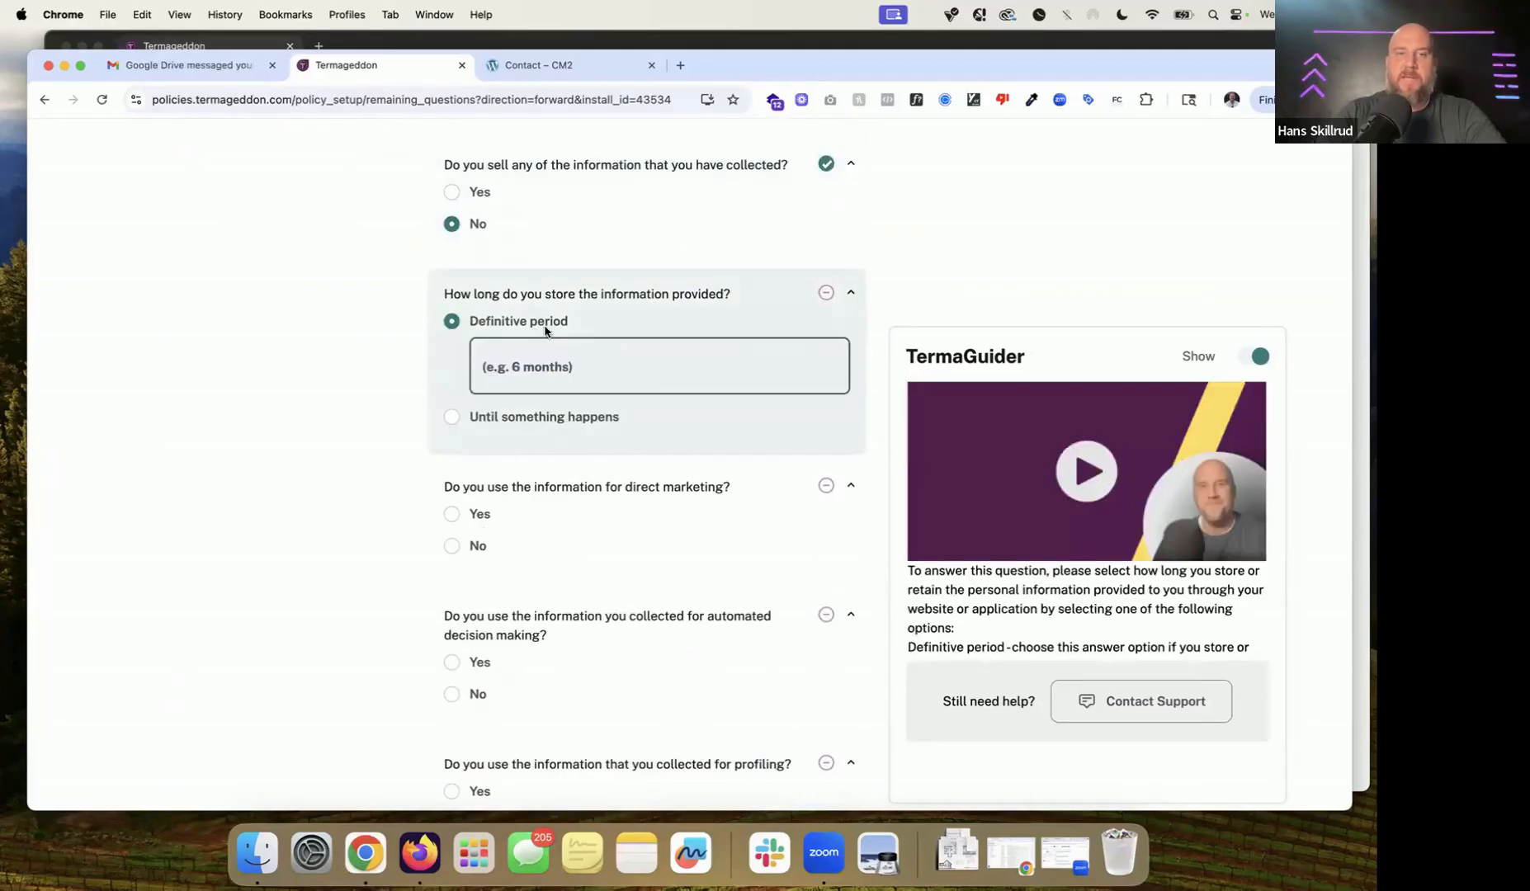
click(577, 417)
click(579, 407)
text(un)
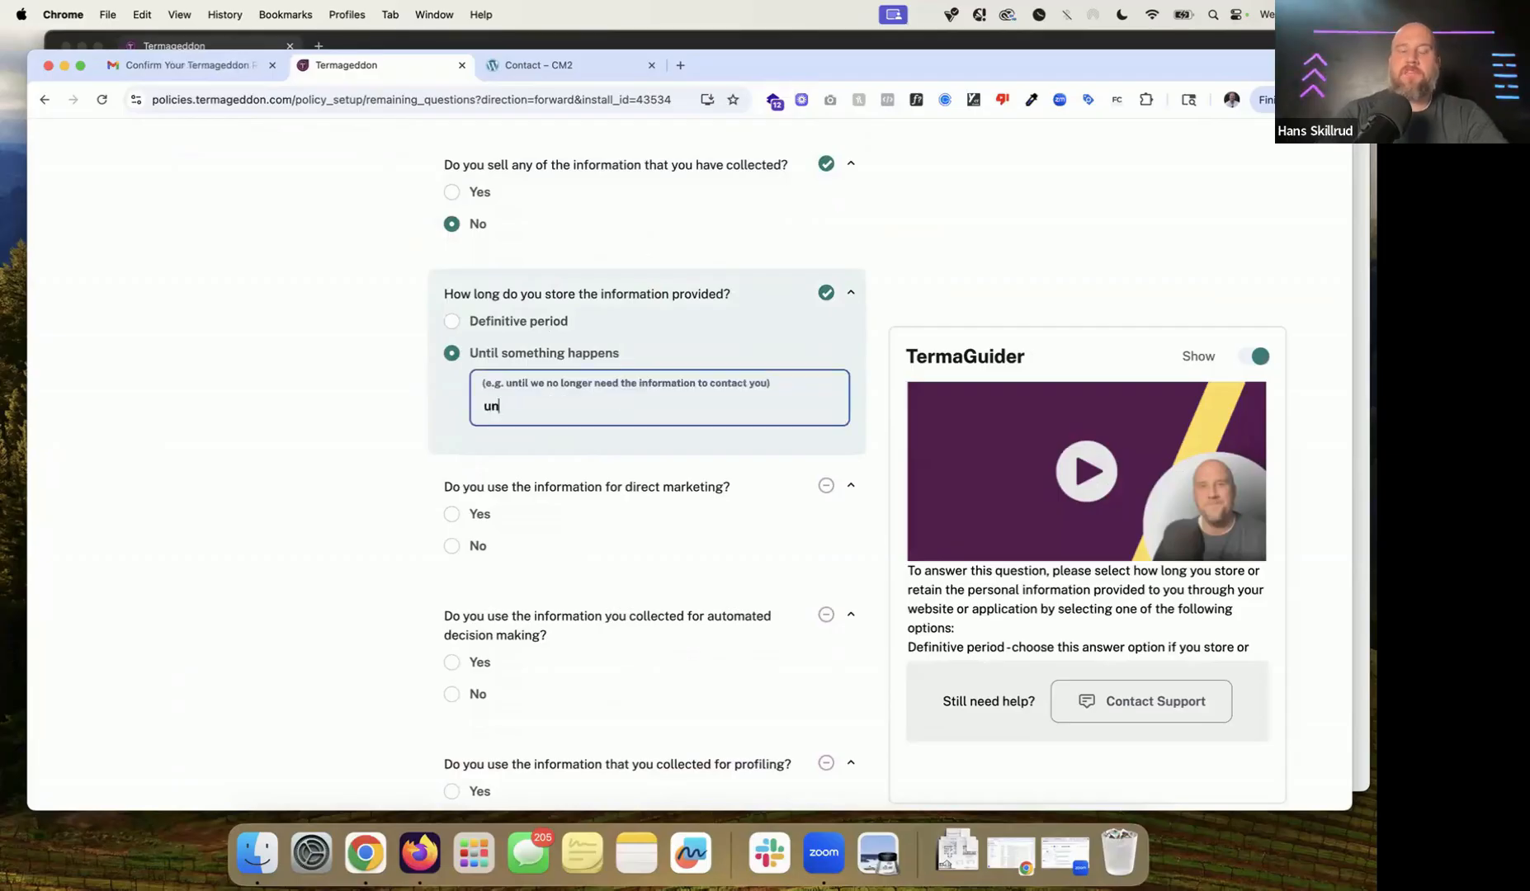
text(til we no longer need the information to contact you)
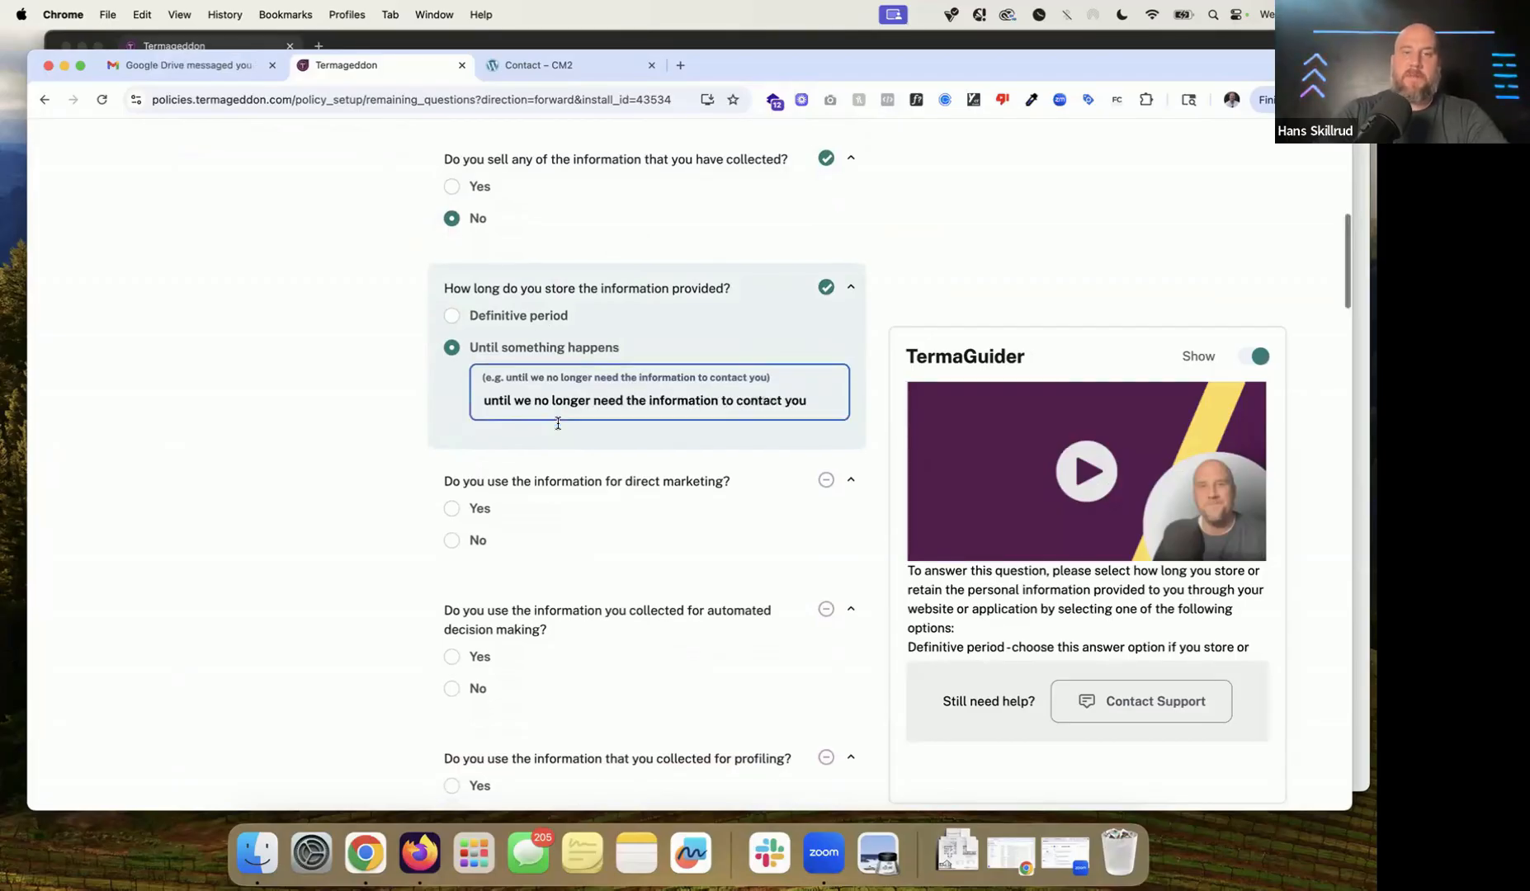
Step: Answer Yes to direct marketing, No to automated decision making and No to profiling
scroll(562, 417, down, 3)
click(479, 381)
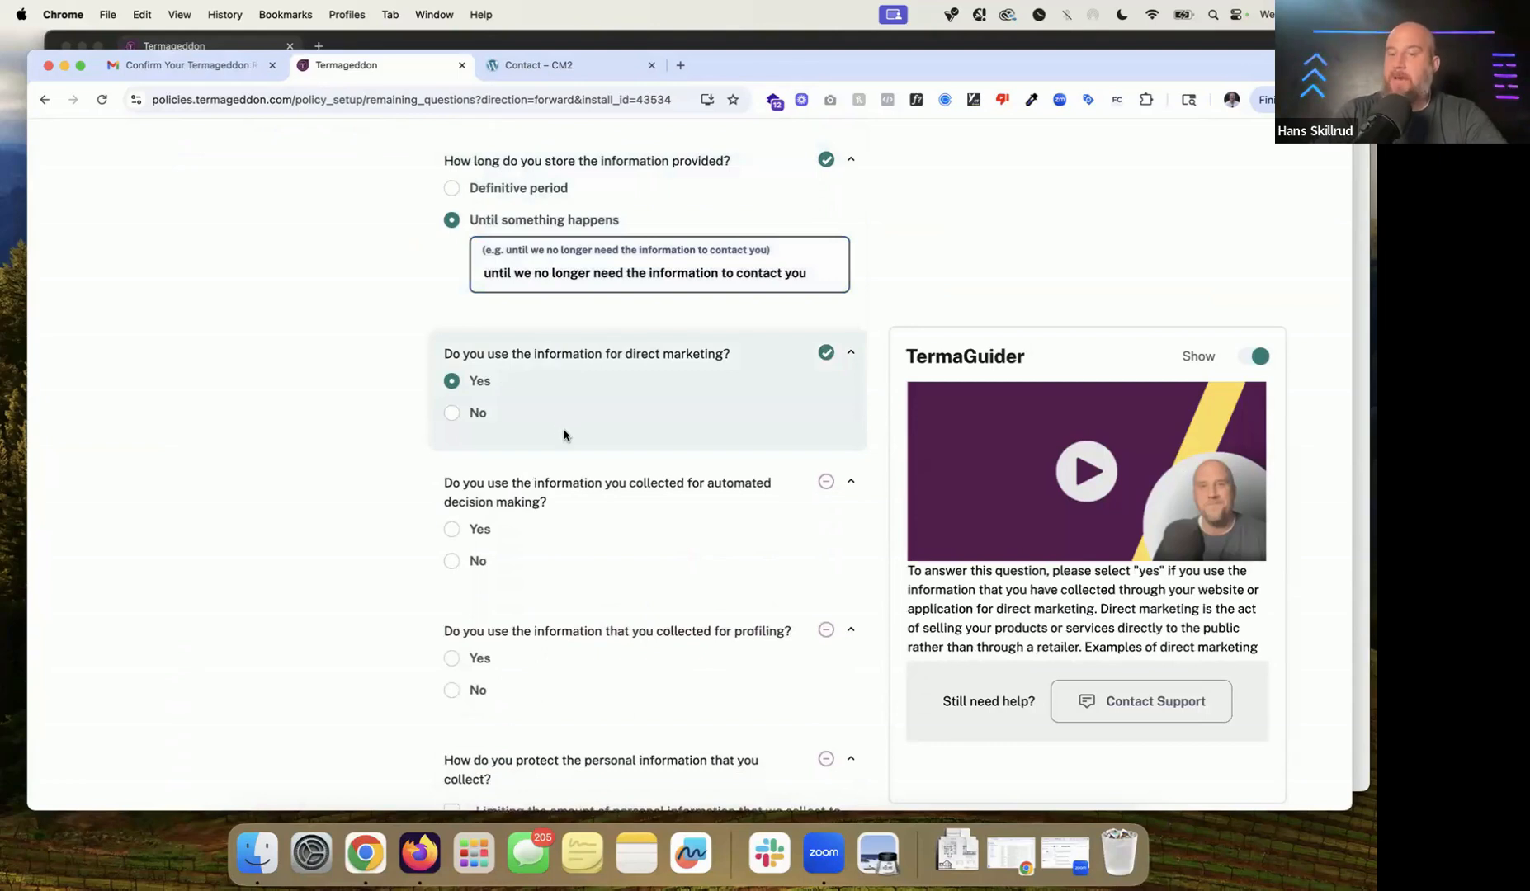
scroll(564, 435, down, 3)
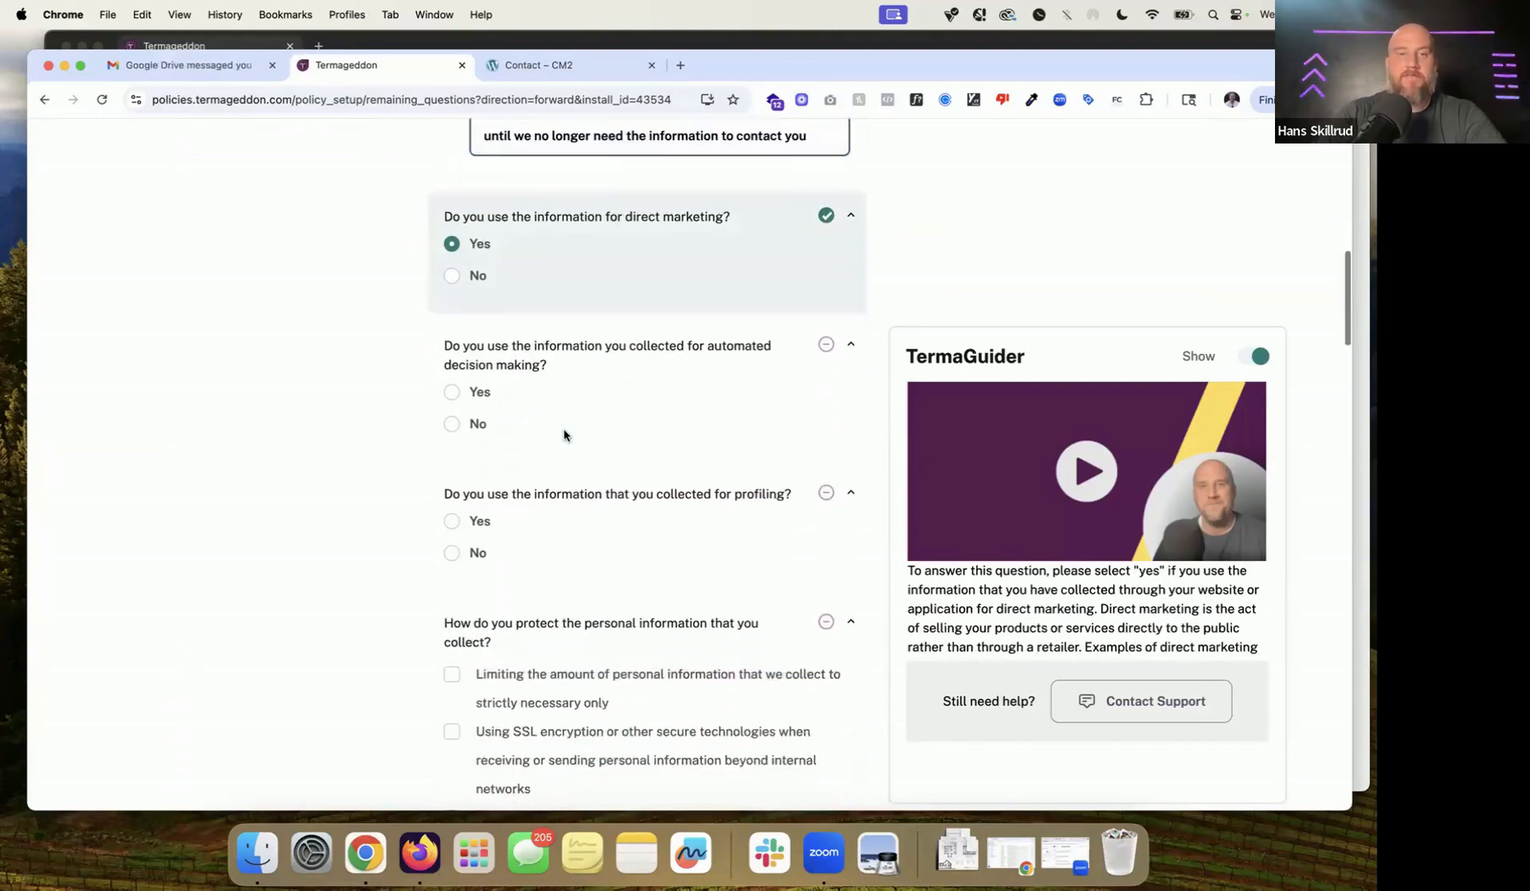
click(466, 424)
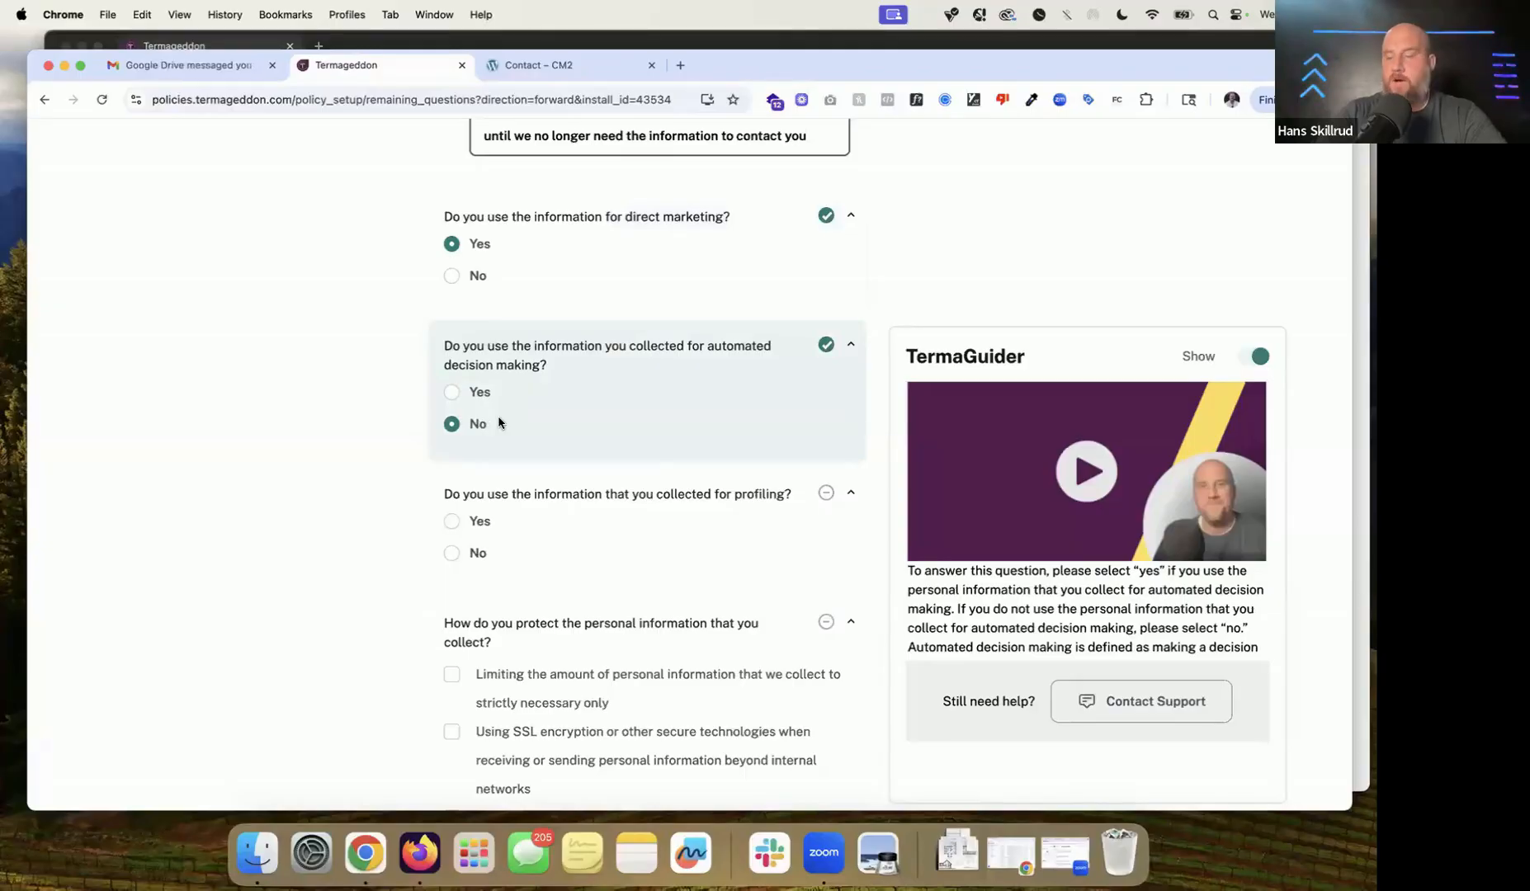
scroll(499, 423, down, 1)
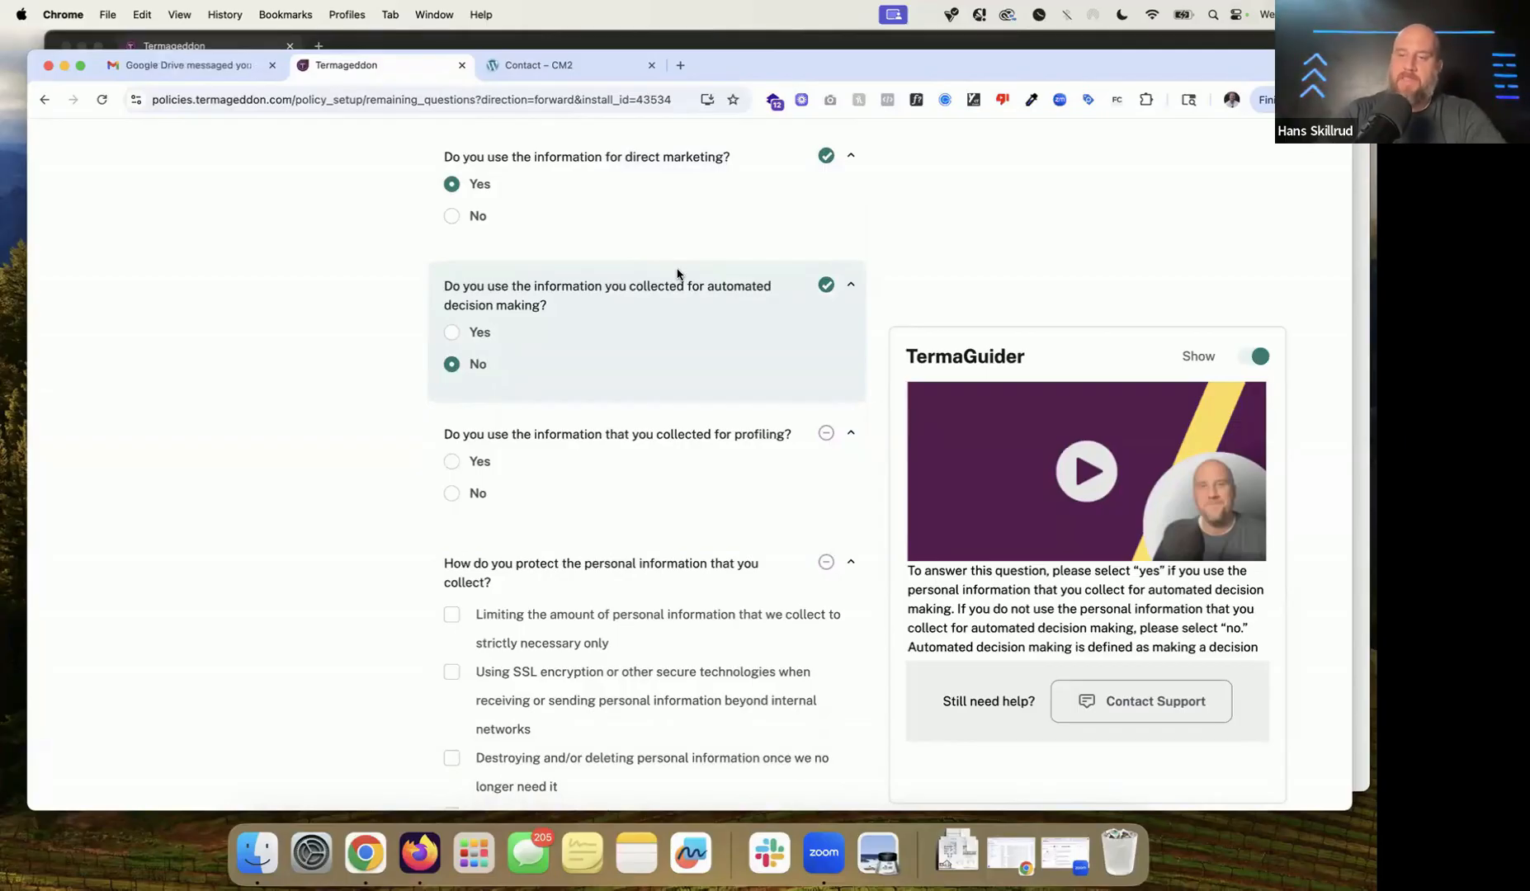
scroll(726, 293, down, 1)
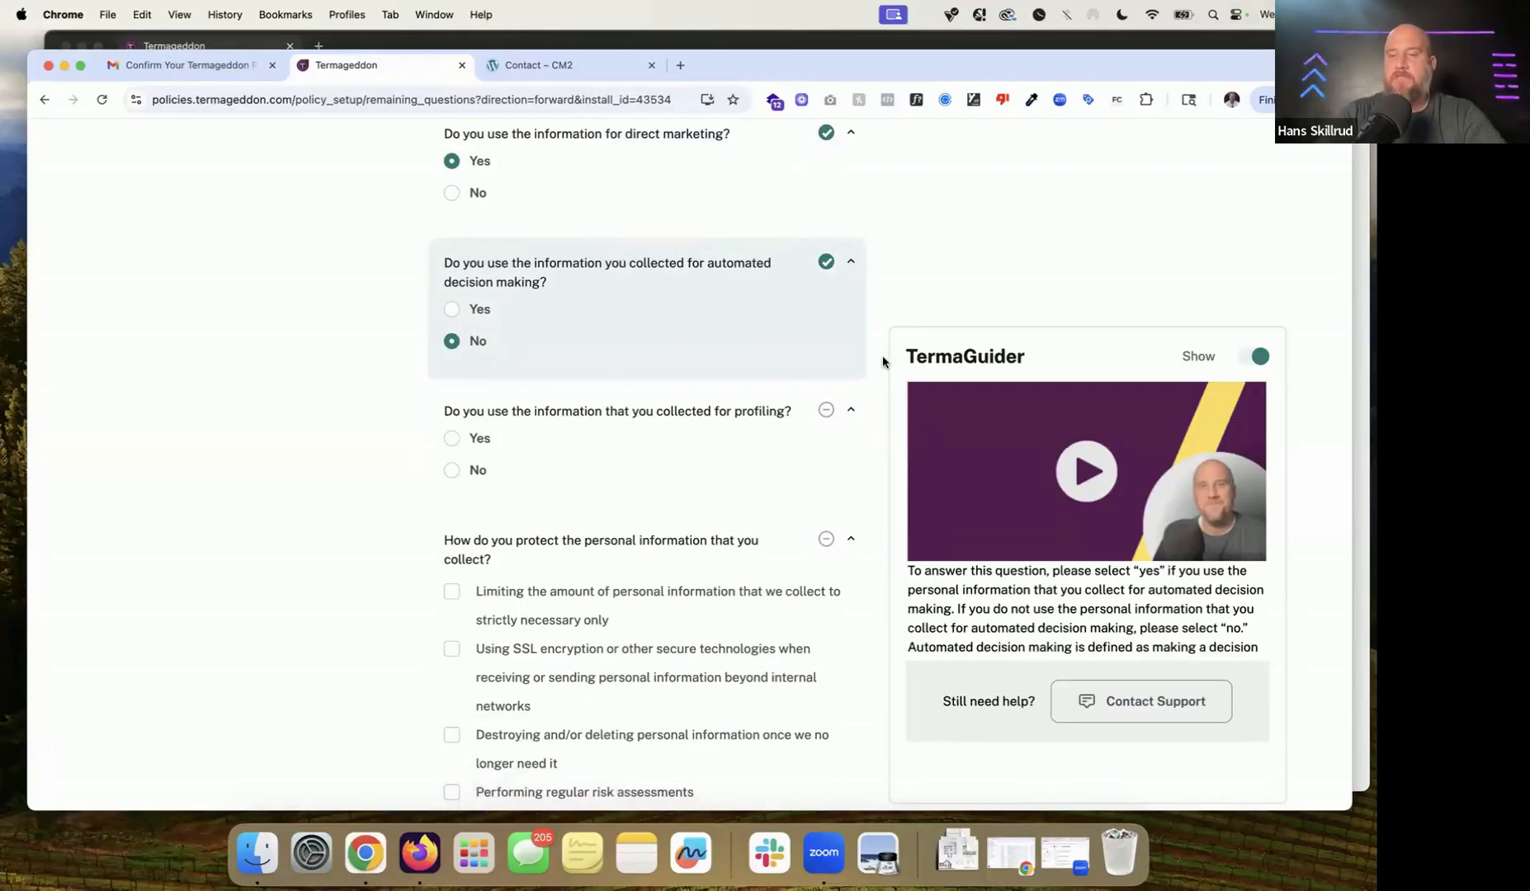
click(484, 476)
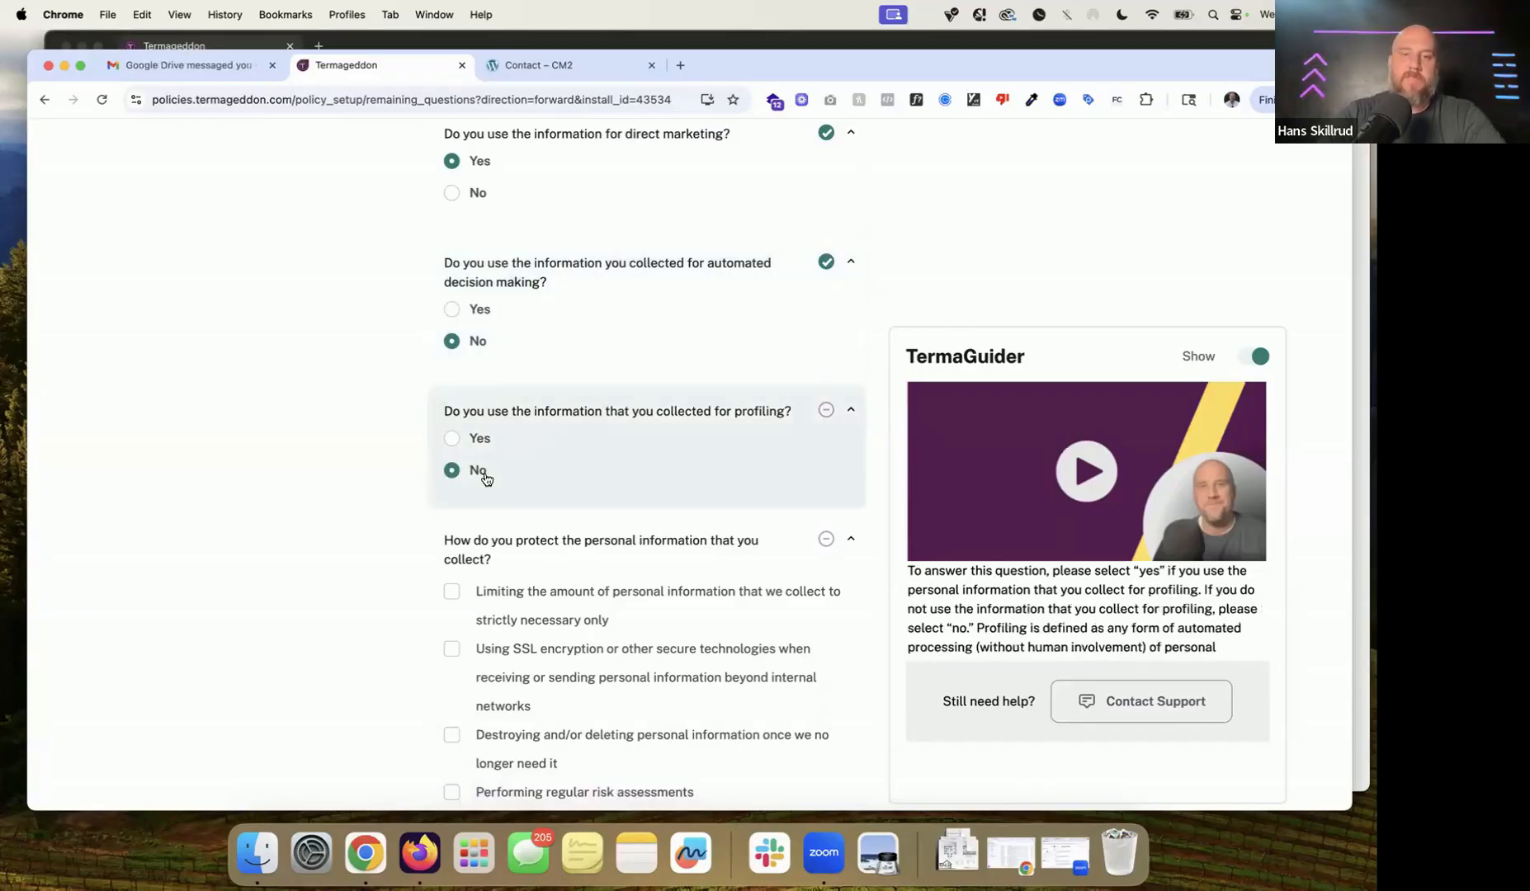
Step: Choose SSL encryption as the data protection measure instead of limiting collection
scroll(642, 423, down, 3)
scroll(556, 496, down, 4)
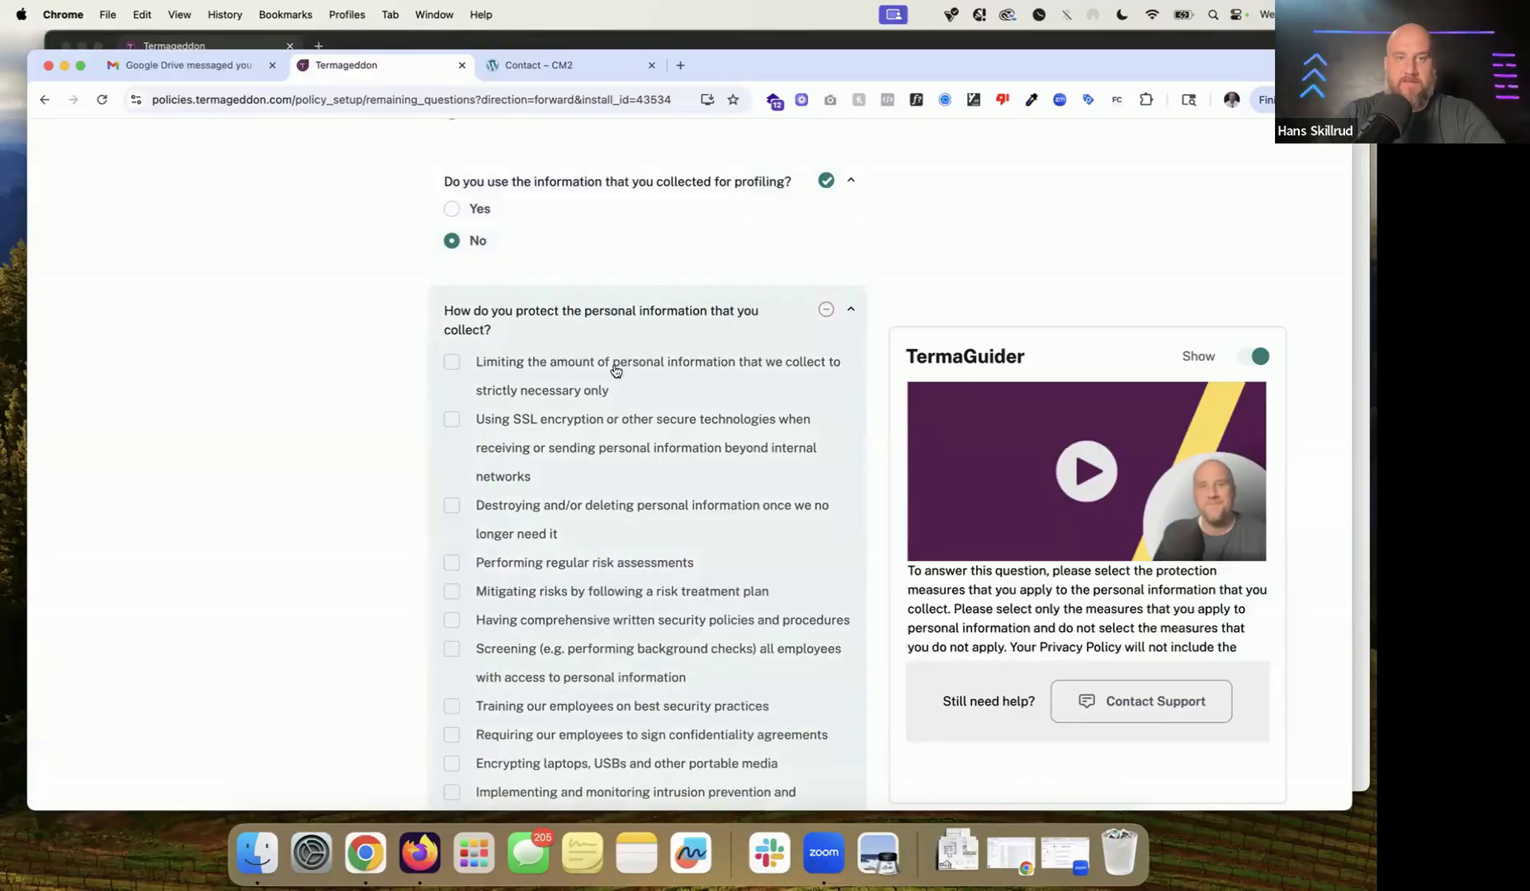
click(549, 370)
scroll(552, 369, down, 1)
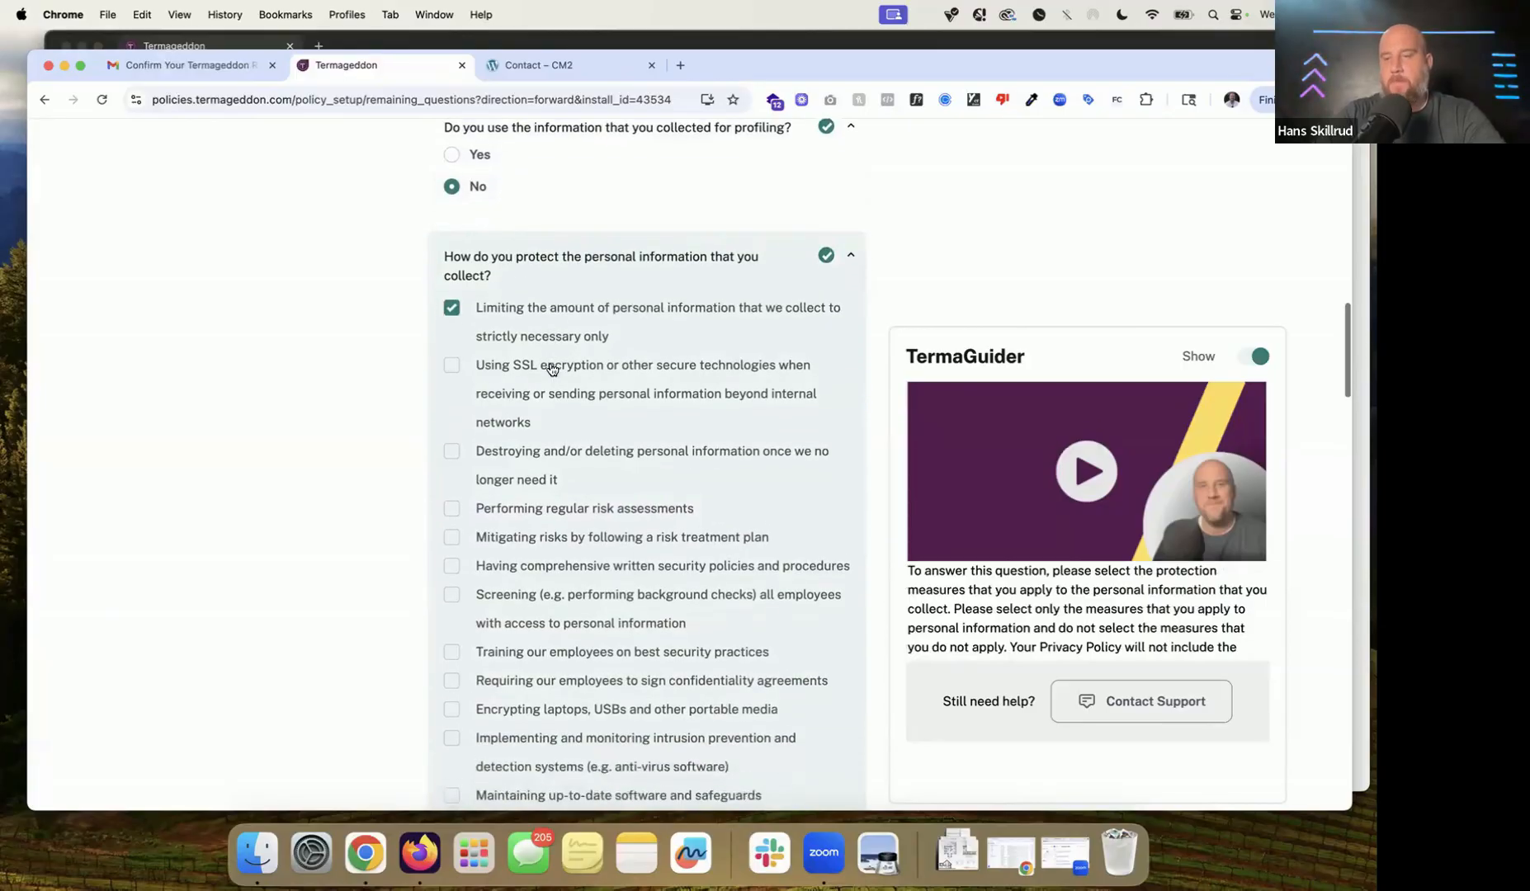
scroll(553, 369, down, 1)
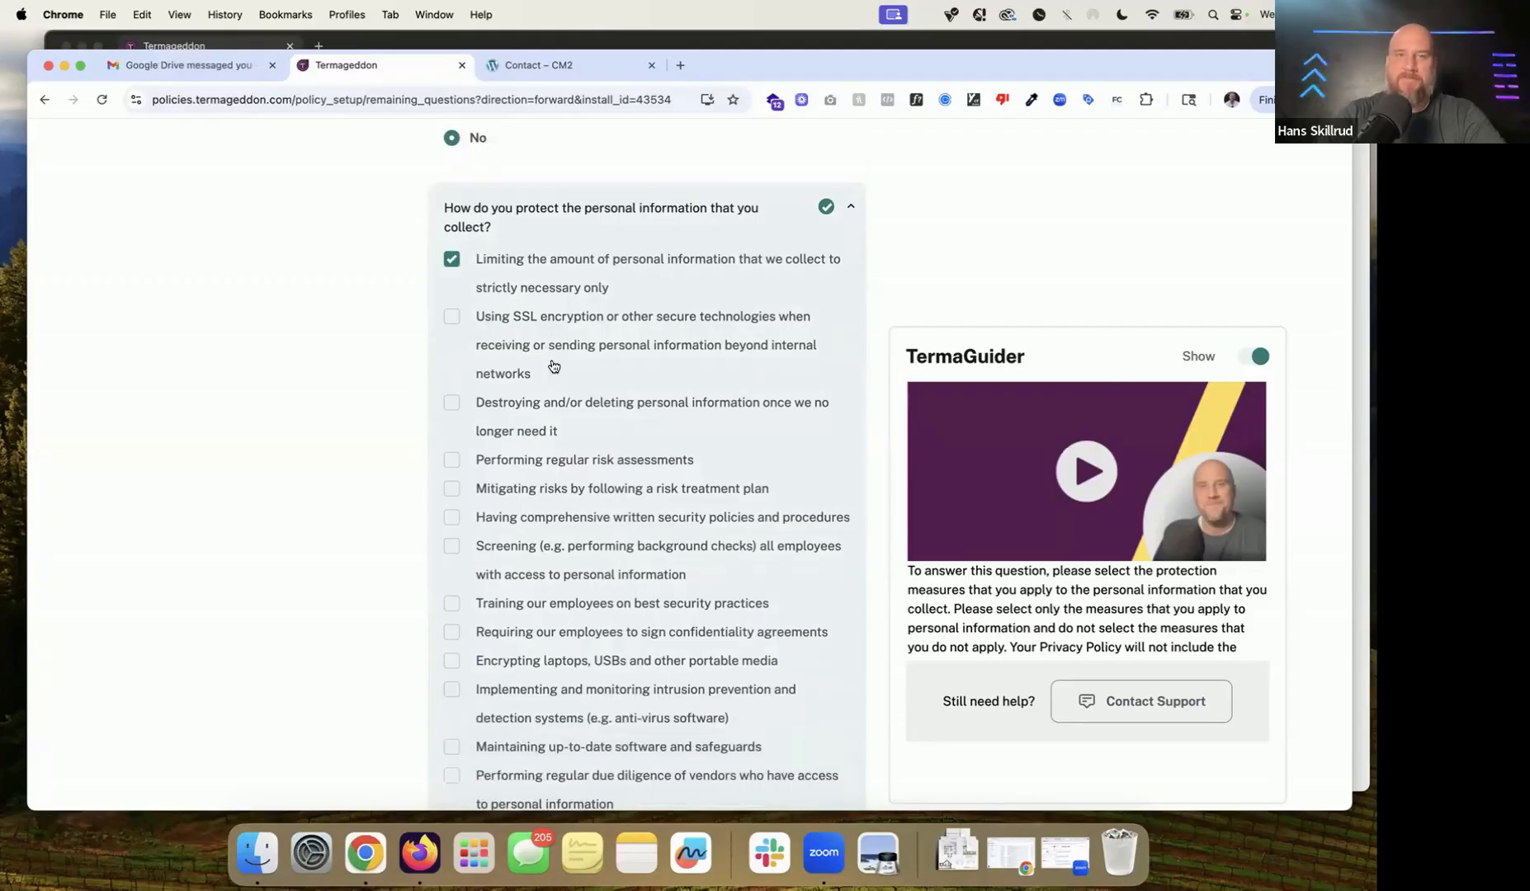
click(530, 257)
click(532, 329)
click(559, 65)
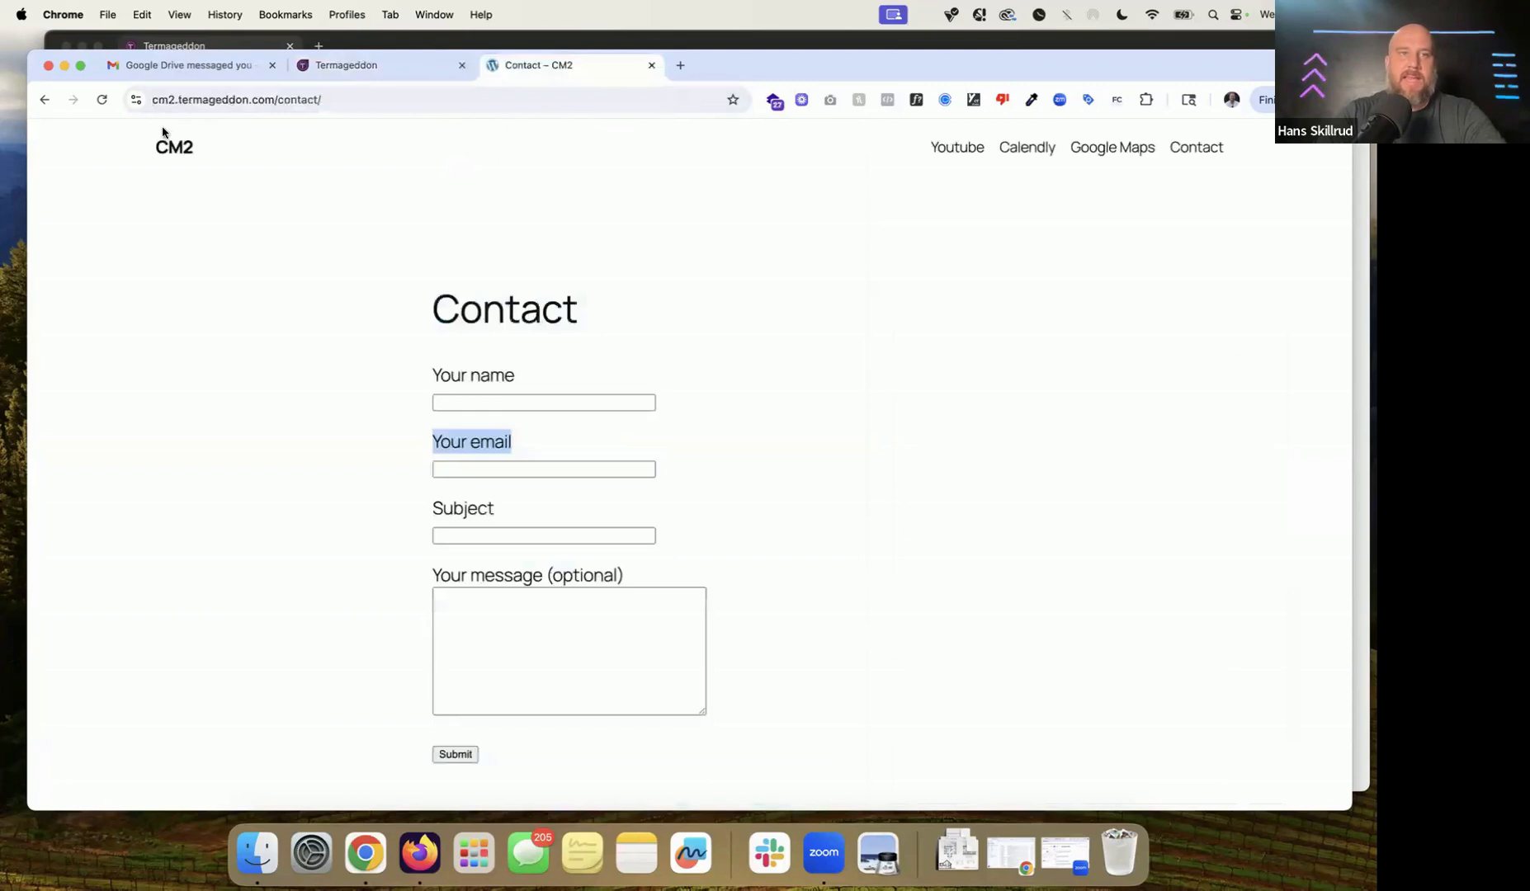
click(134, 100)
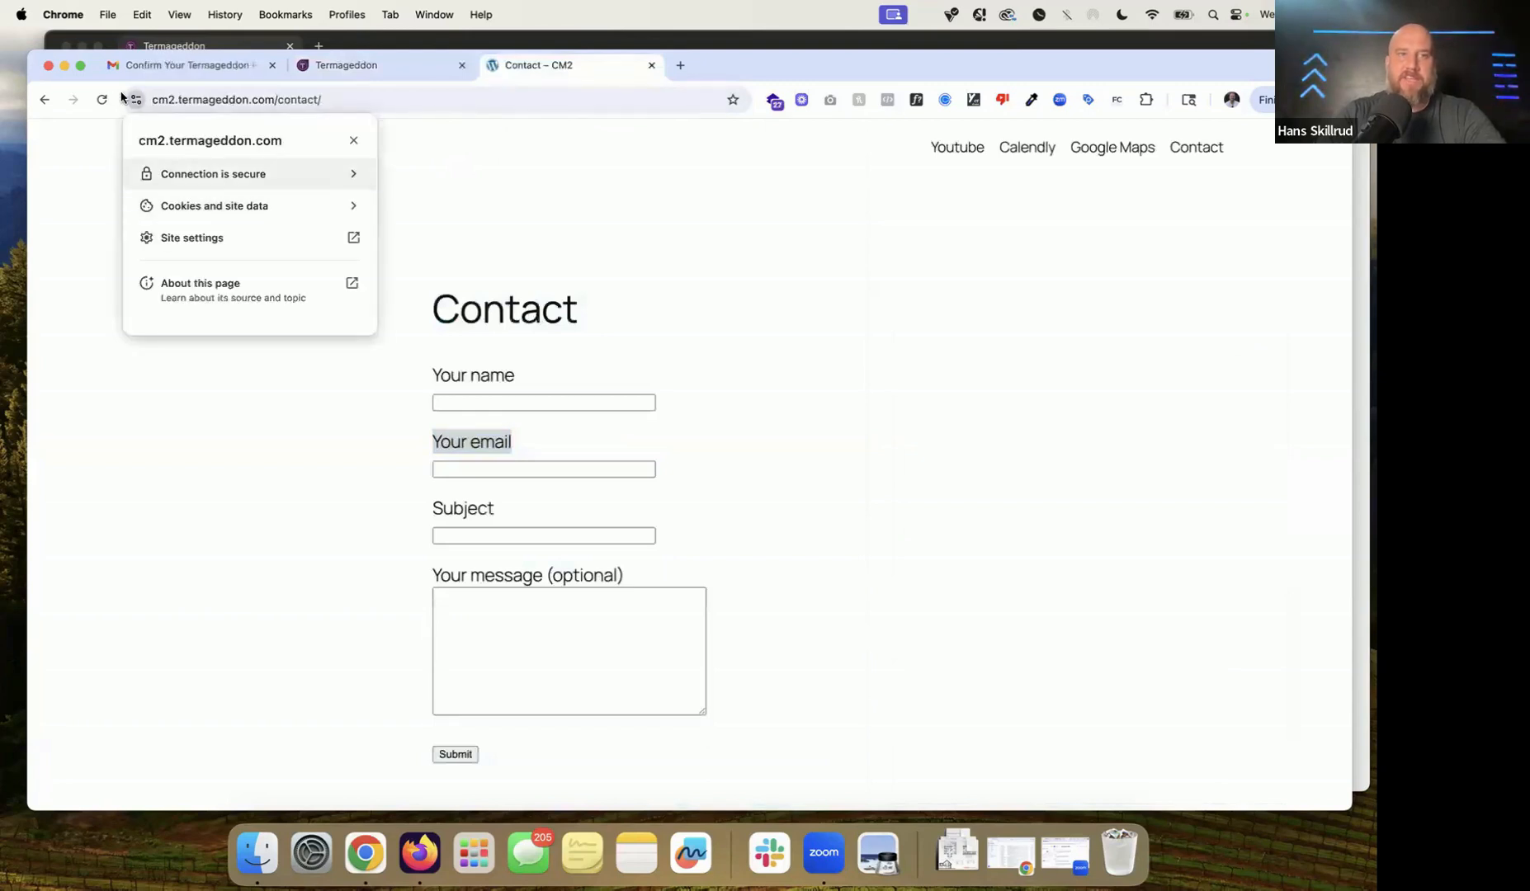
click(136, 101)
click(136, 101)
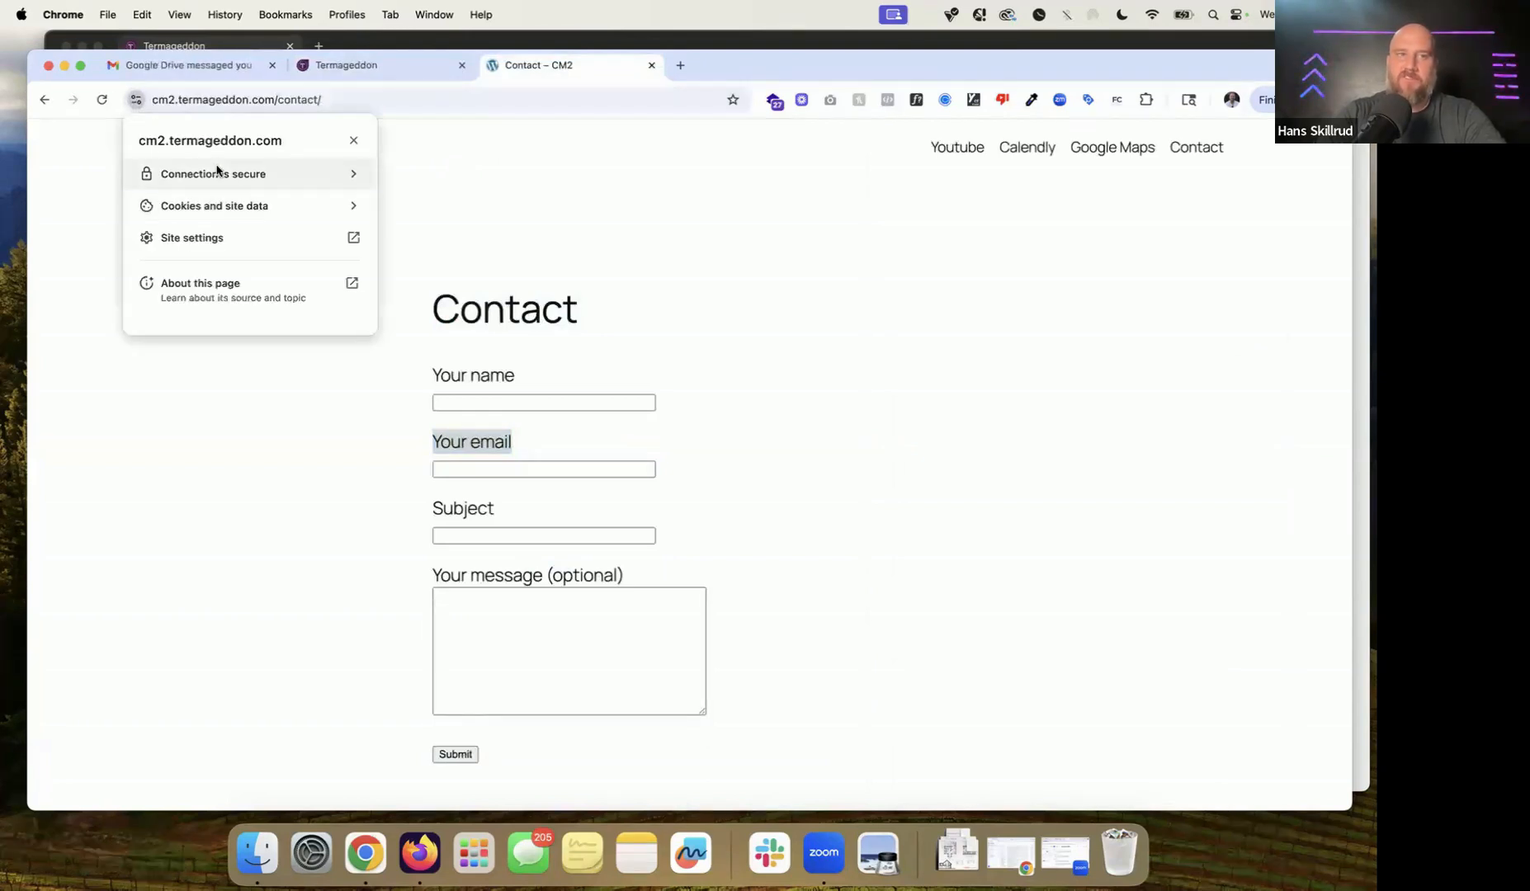
click(188, 101)
click(189, 101)
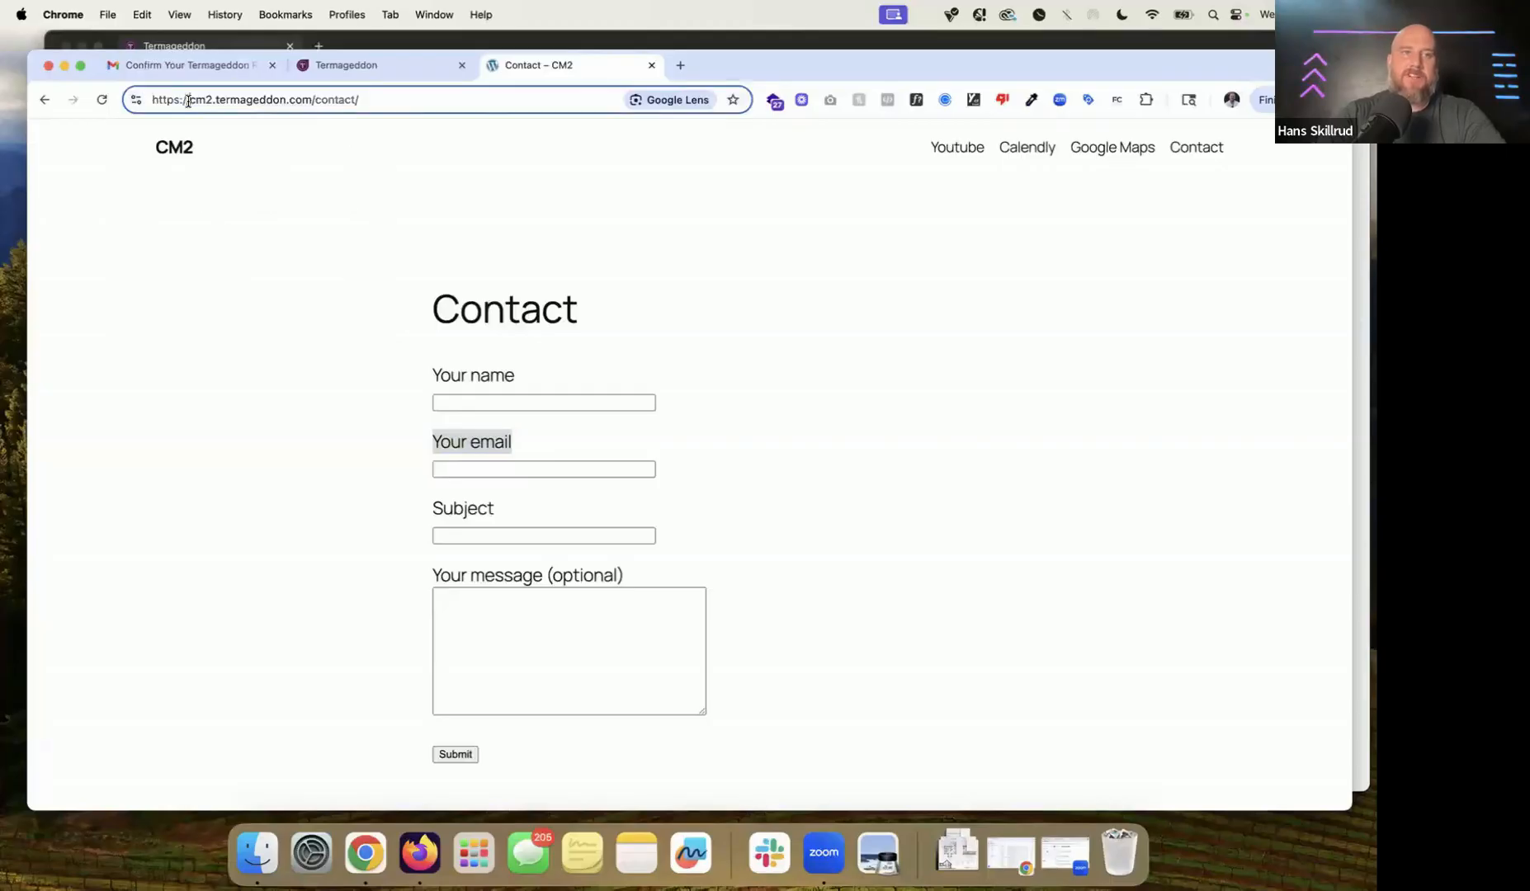
click(399, 71)
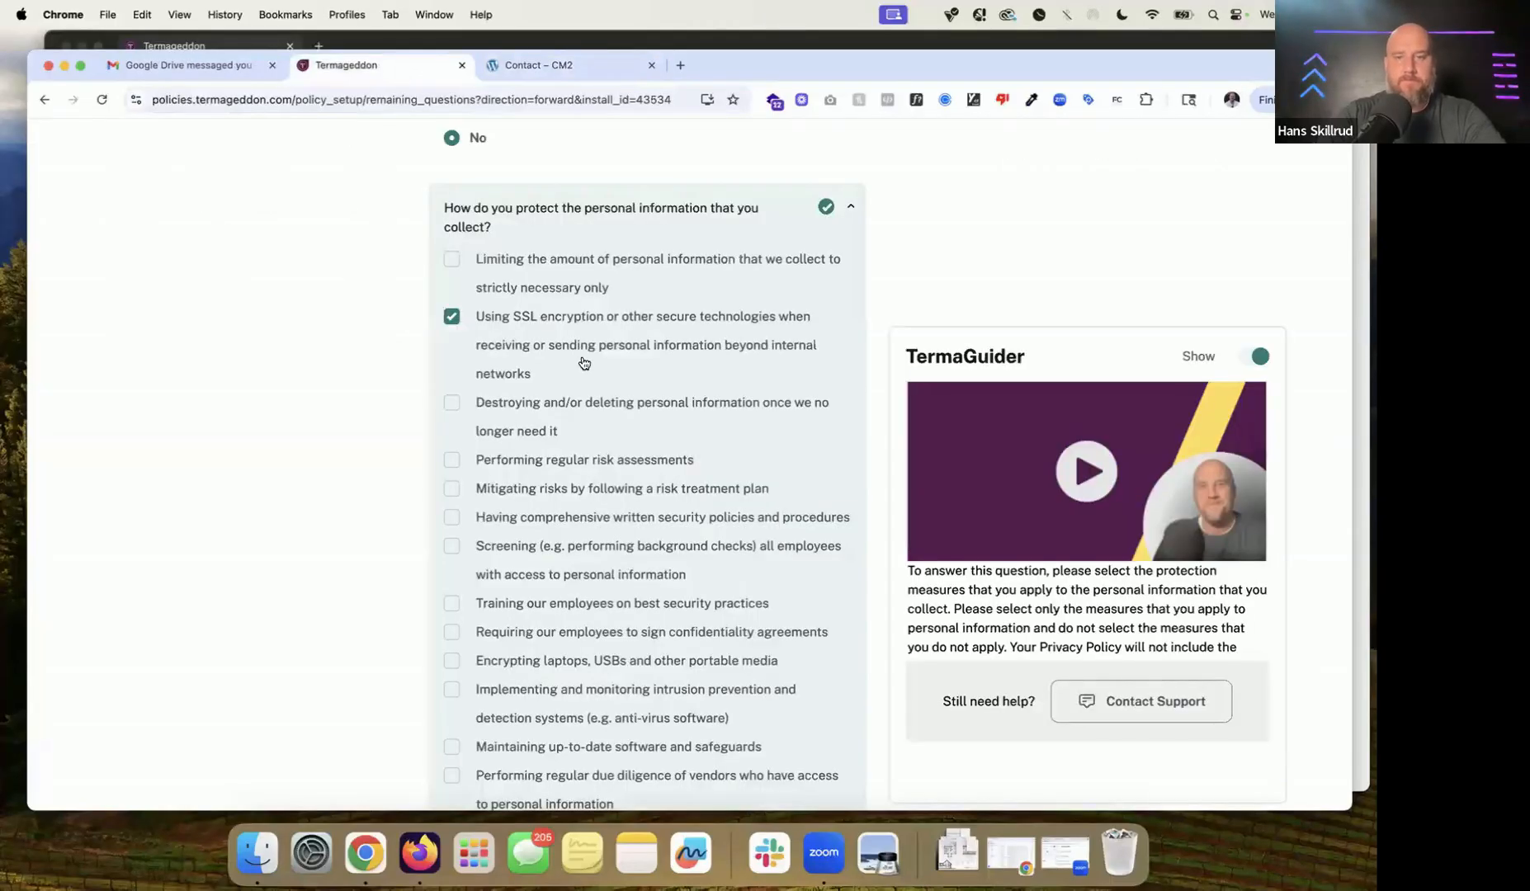
Step: Answer No to including links to policies and No to responding to Do Not Track signals
scroll(584, 363, down, 4)
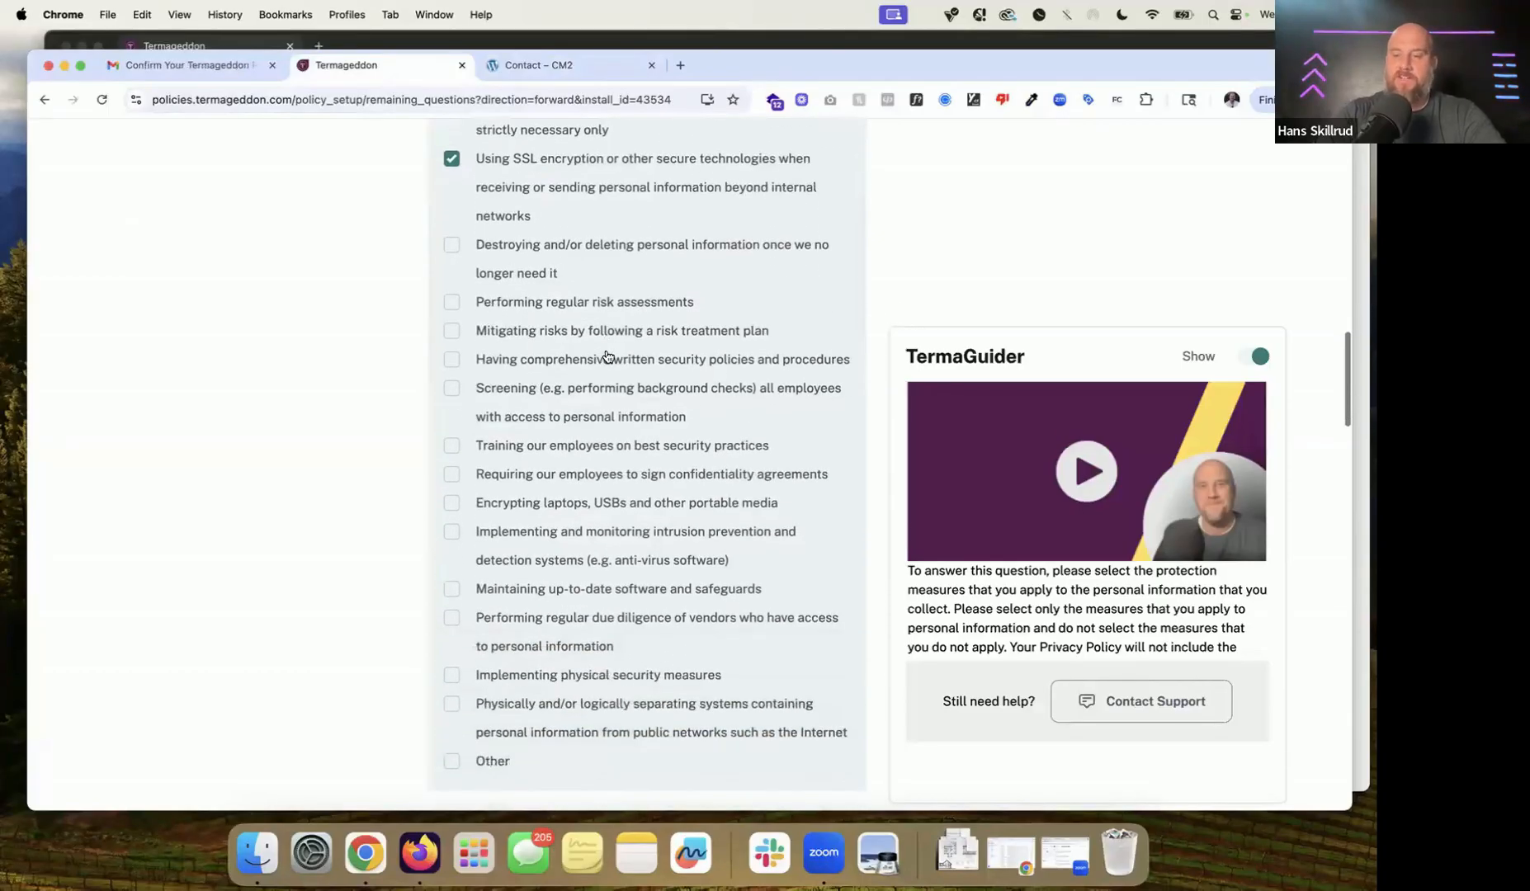
scroll(607, 357, up, 3)
scroll(607, 356, down, 1)
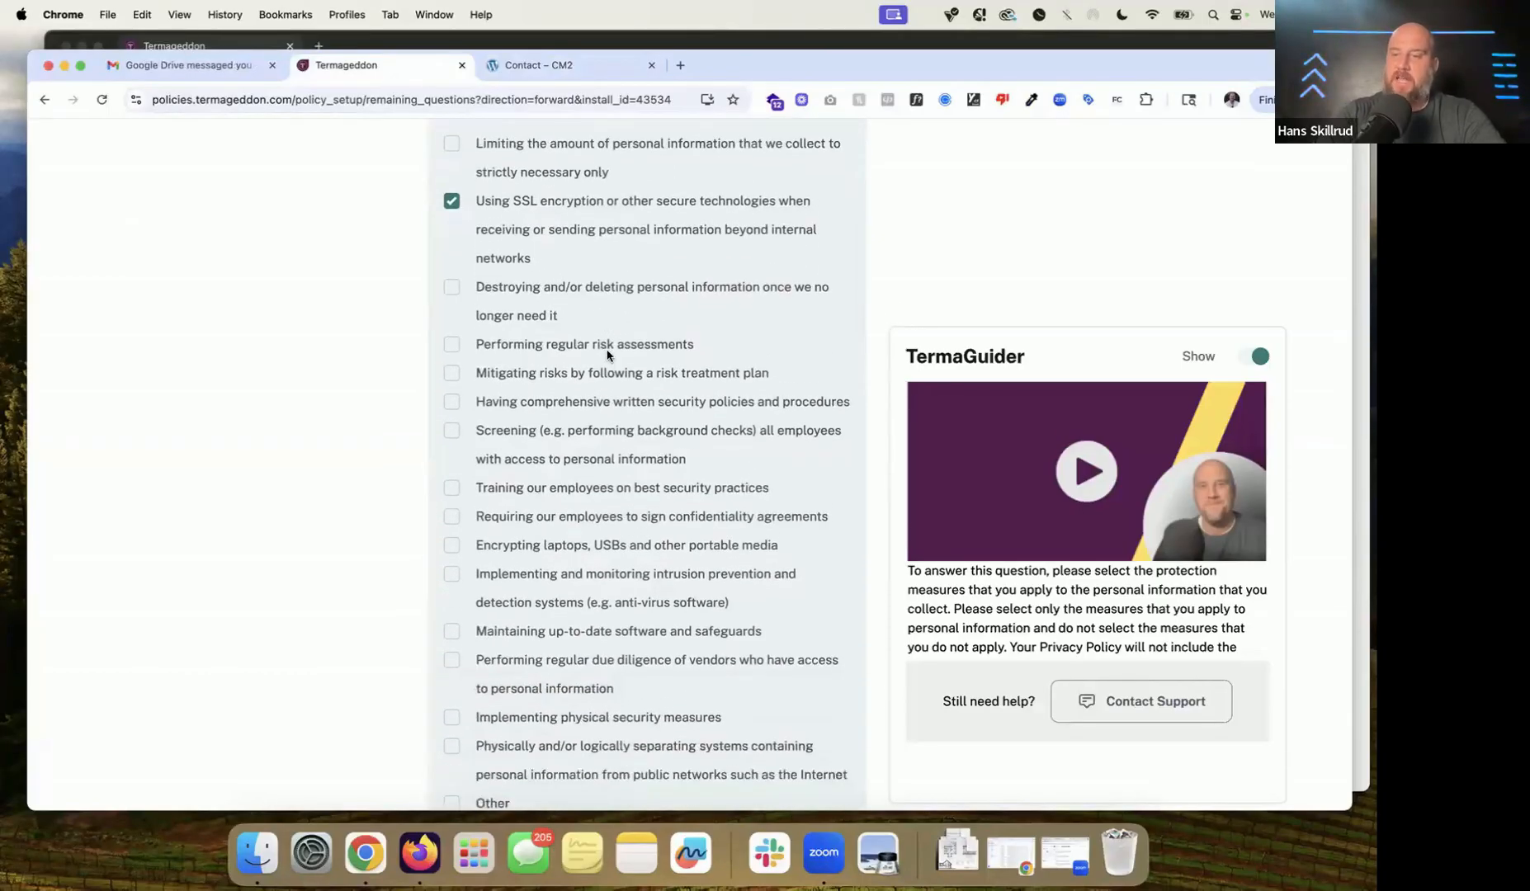
scroll(608, 356, down, 4)
scroll(607, 355, down, 7)
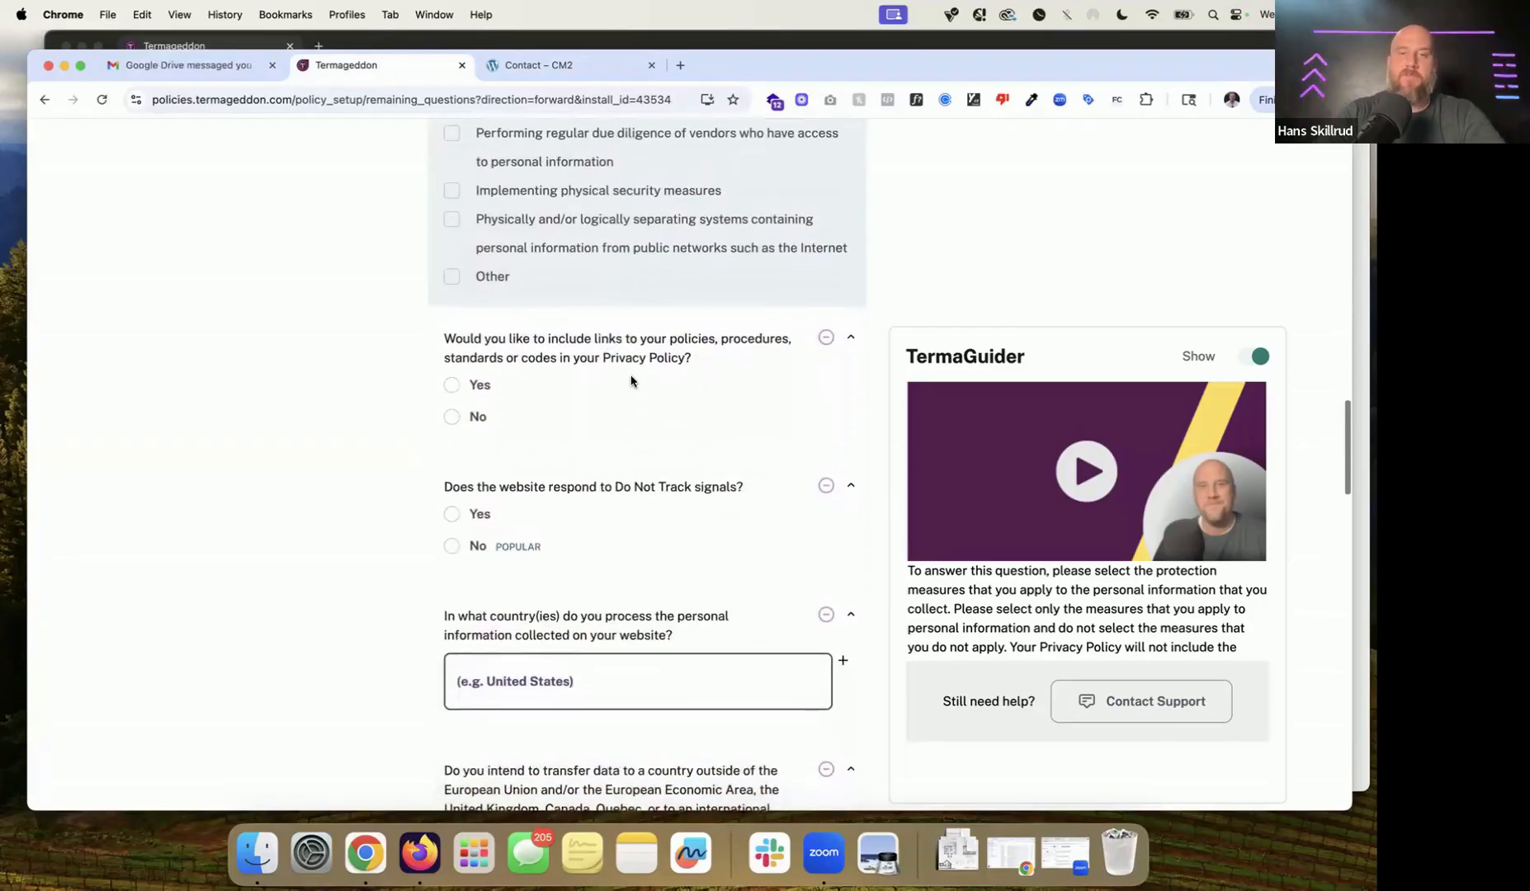
scroll(631, 381, down, 2)
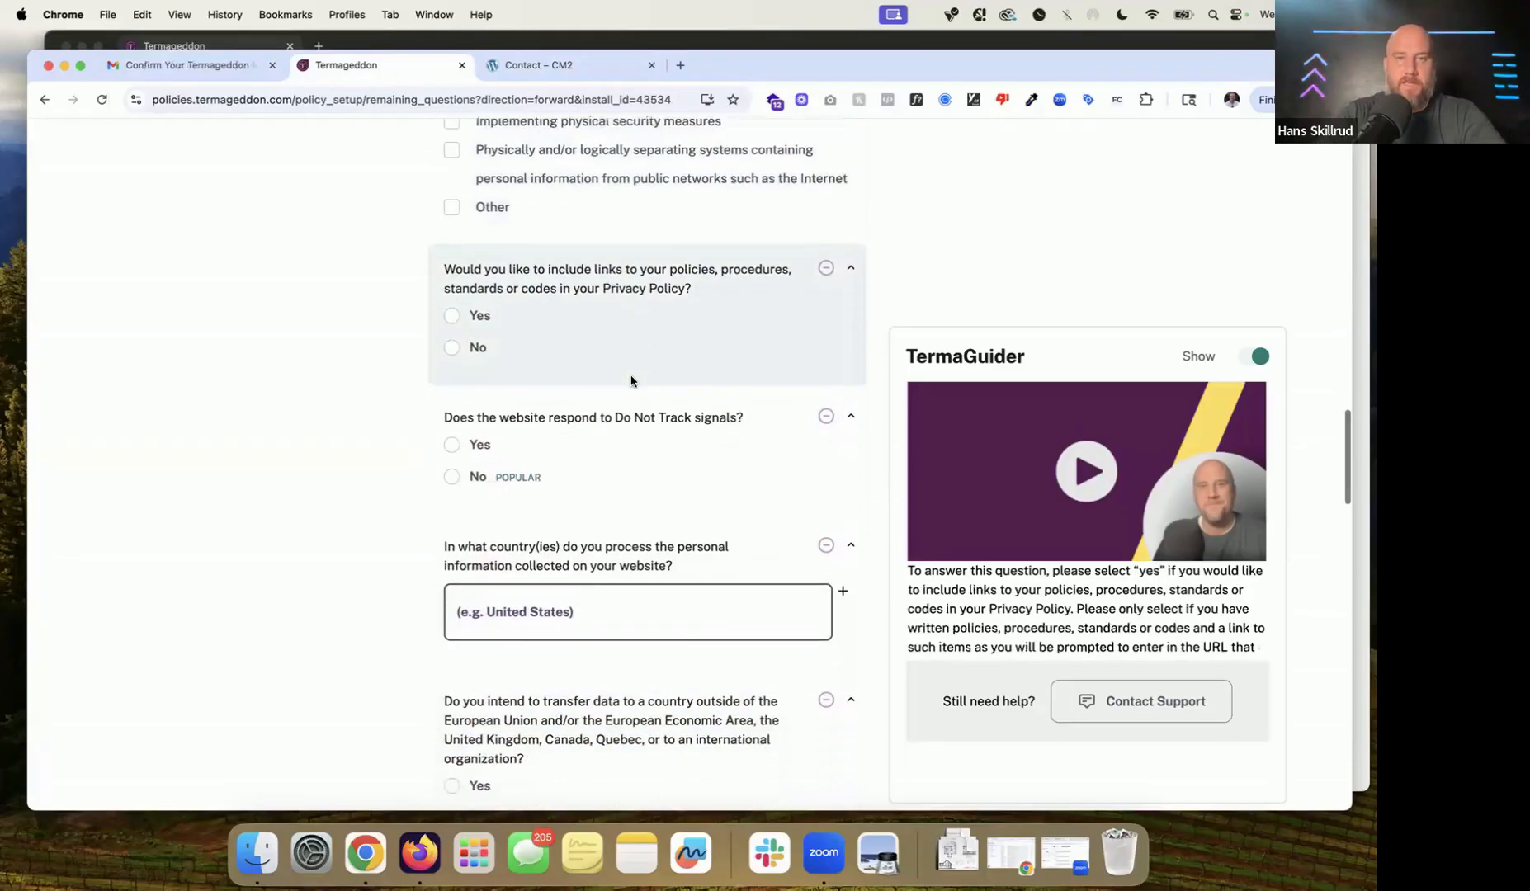
click(477, 345)
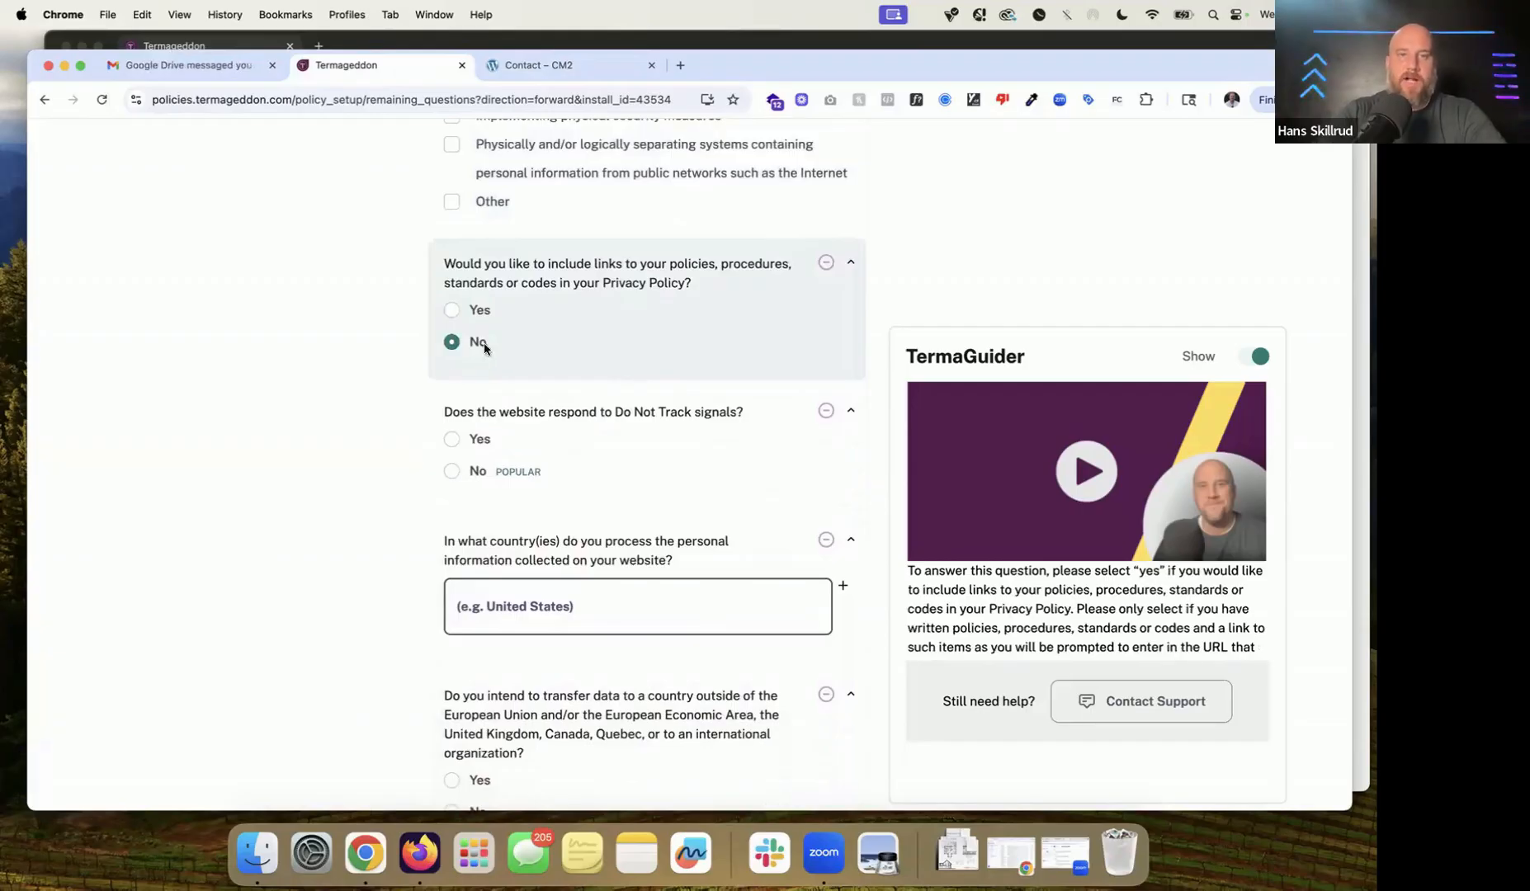
scroll(573, 320, down, 2)
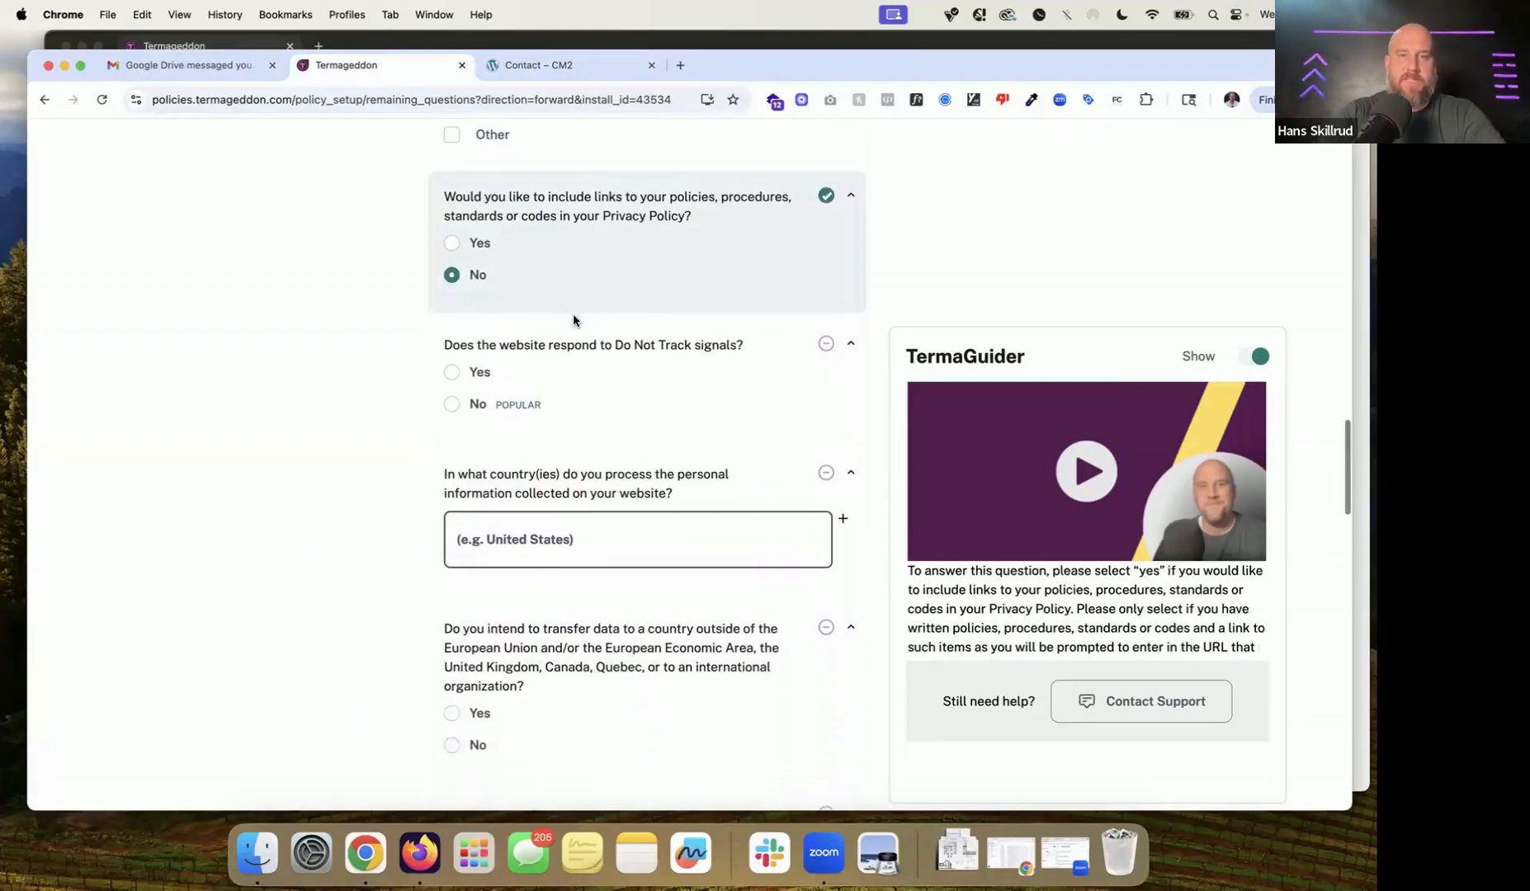
click(454, 404)
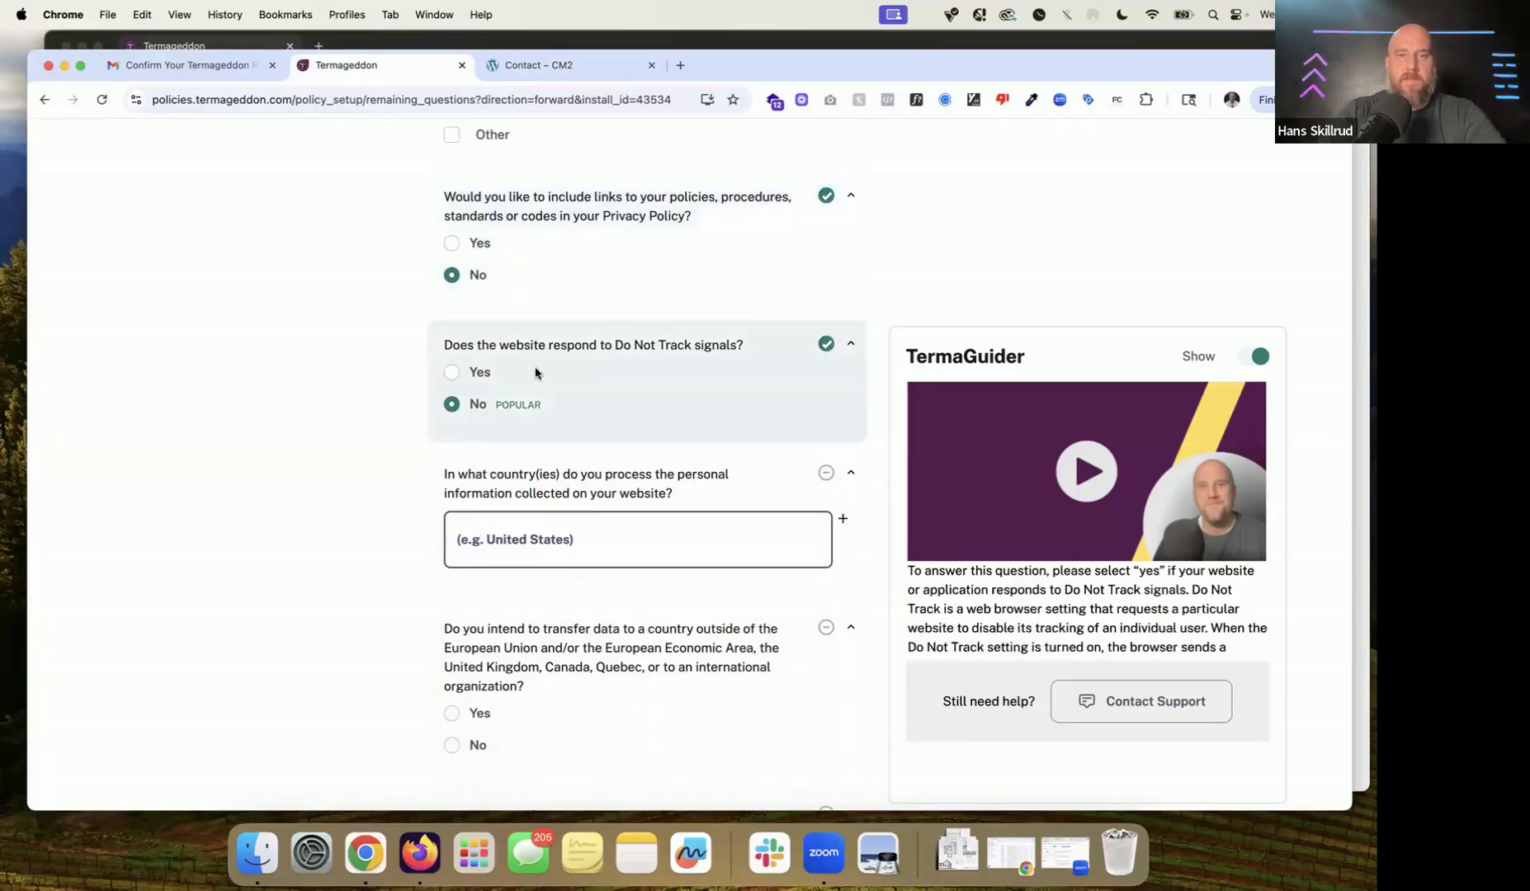
scroll(534, 368, down, 1)
scroll(648, 325, down, 4)
click(648, 325)
Step: Enter United States as the processing country, answer Yes to transfers abroad, and give United States as destination
text(United States)
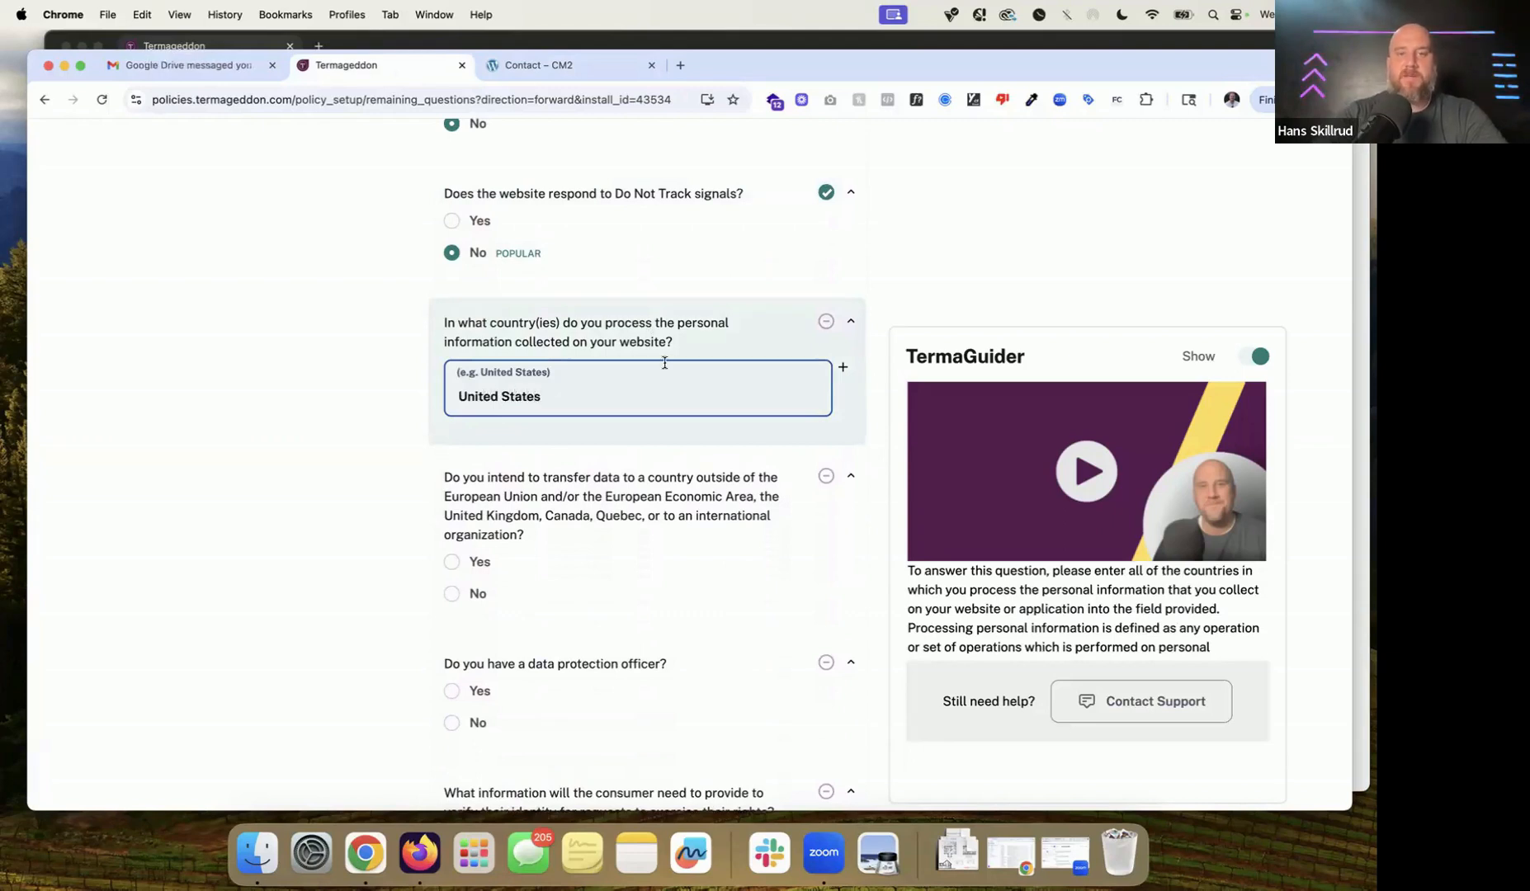
scroll(664, 363, down, 2)
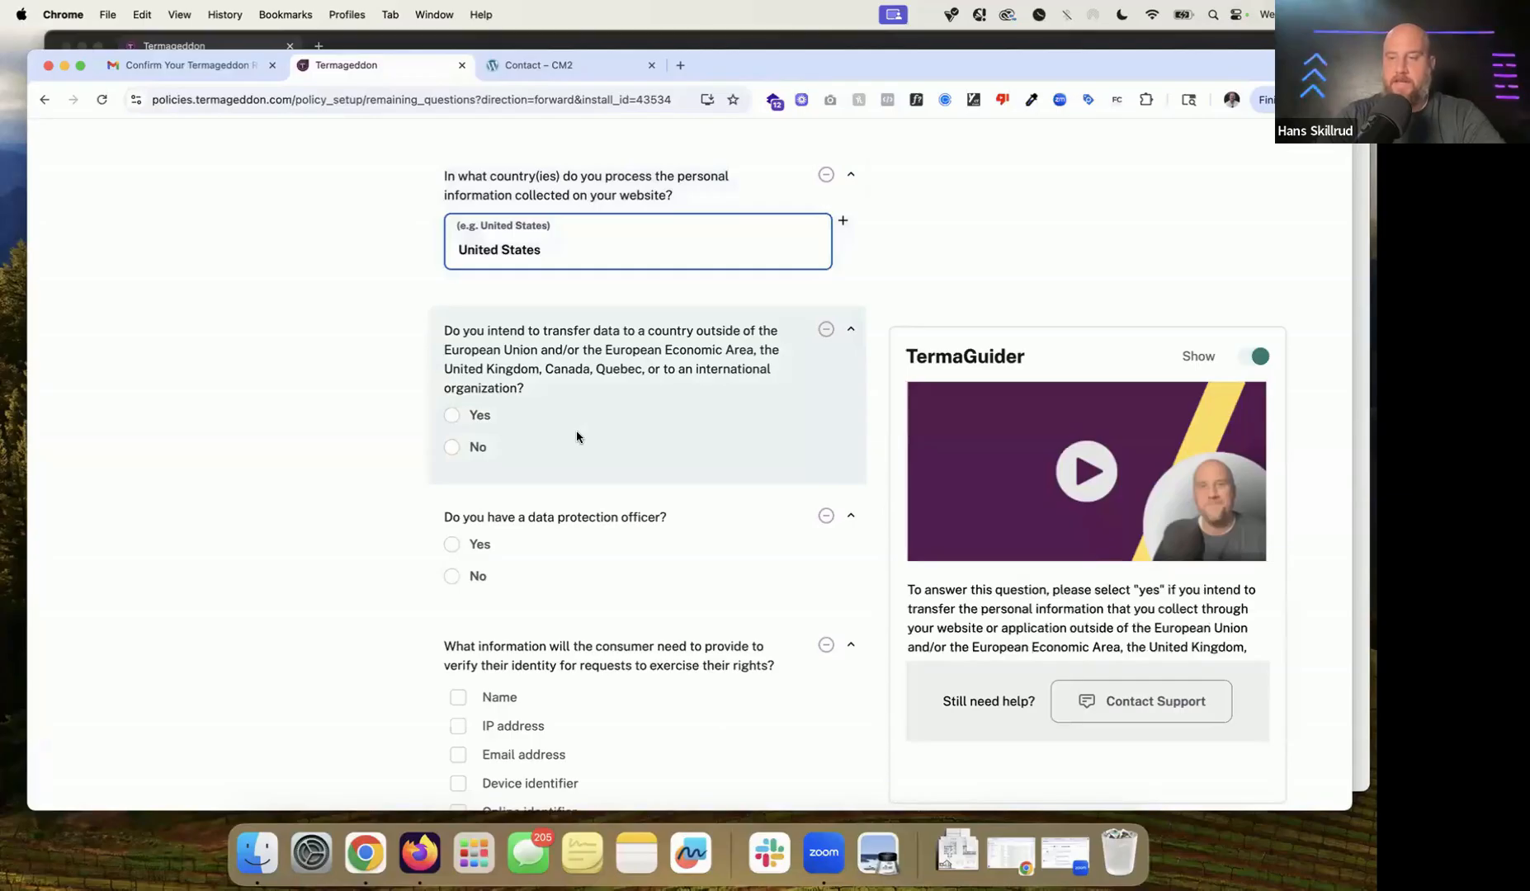
click(481, 415)
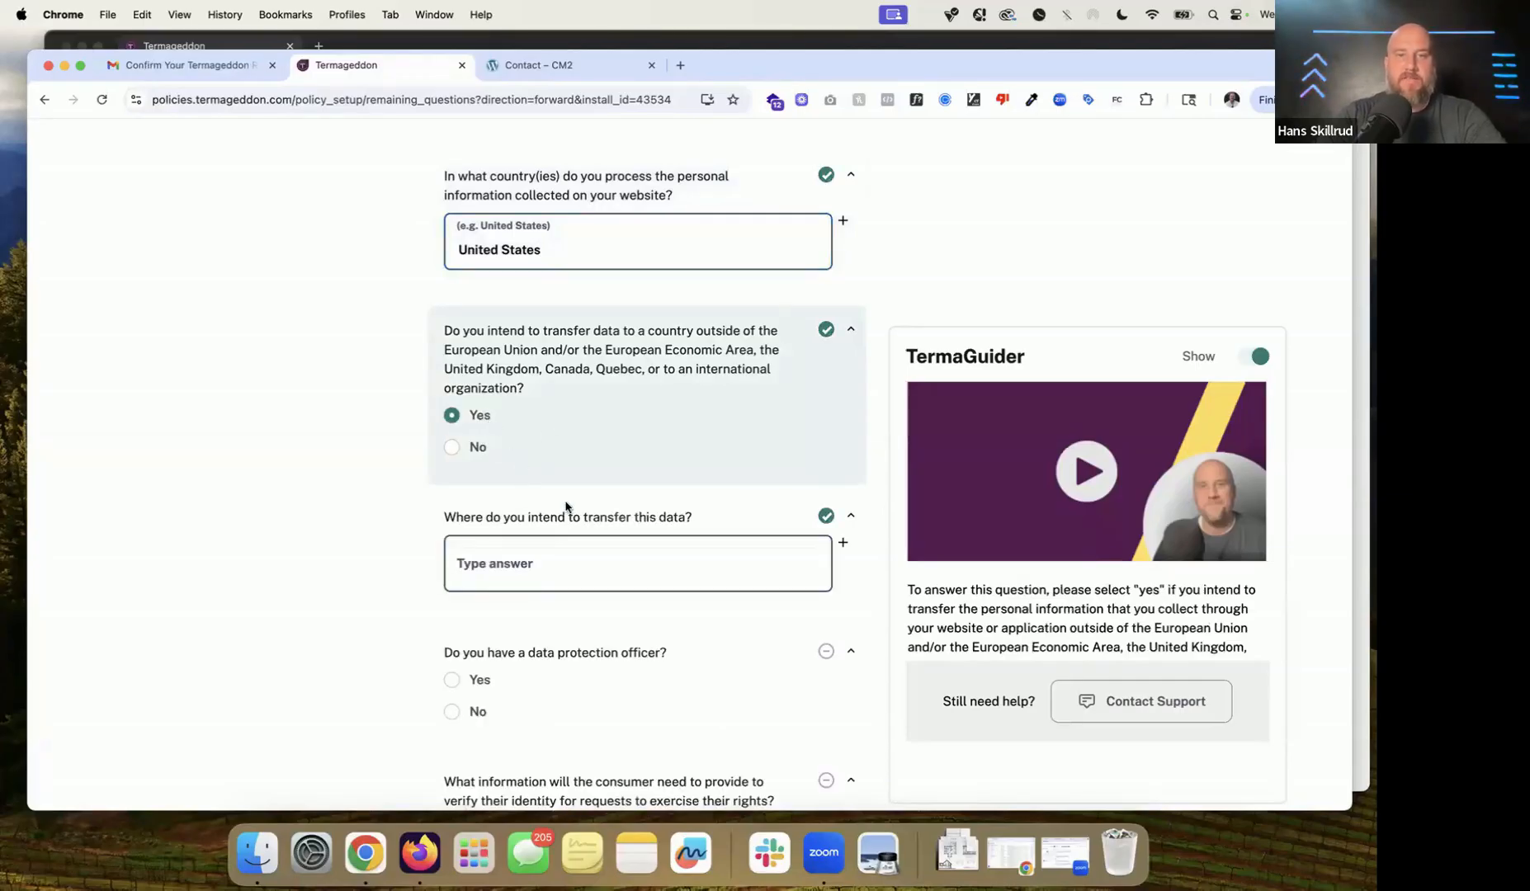
click(531, 572)
text(uni)
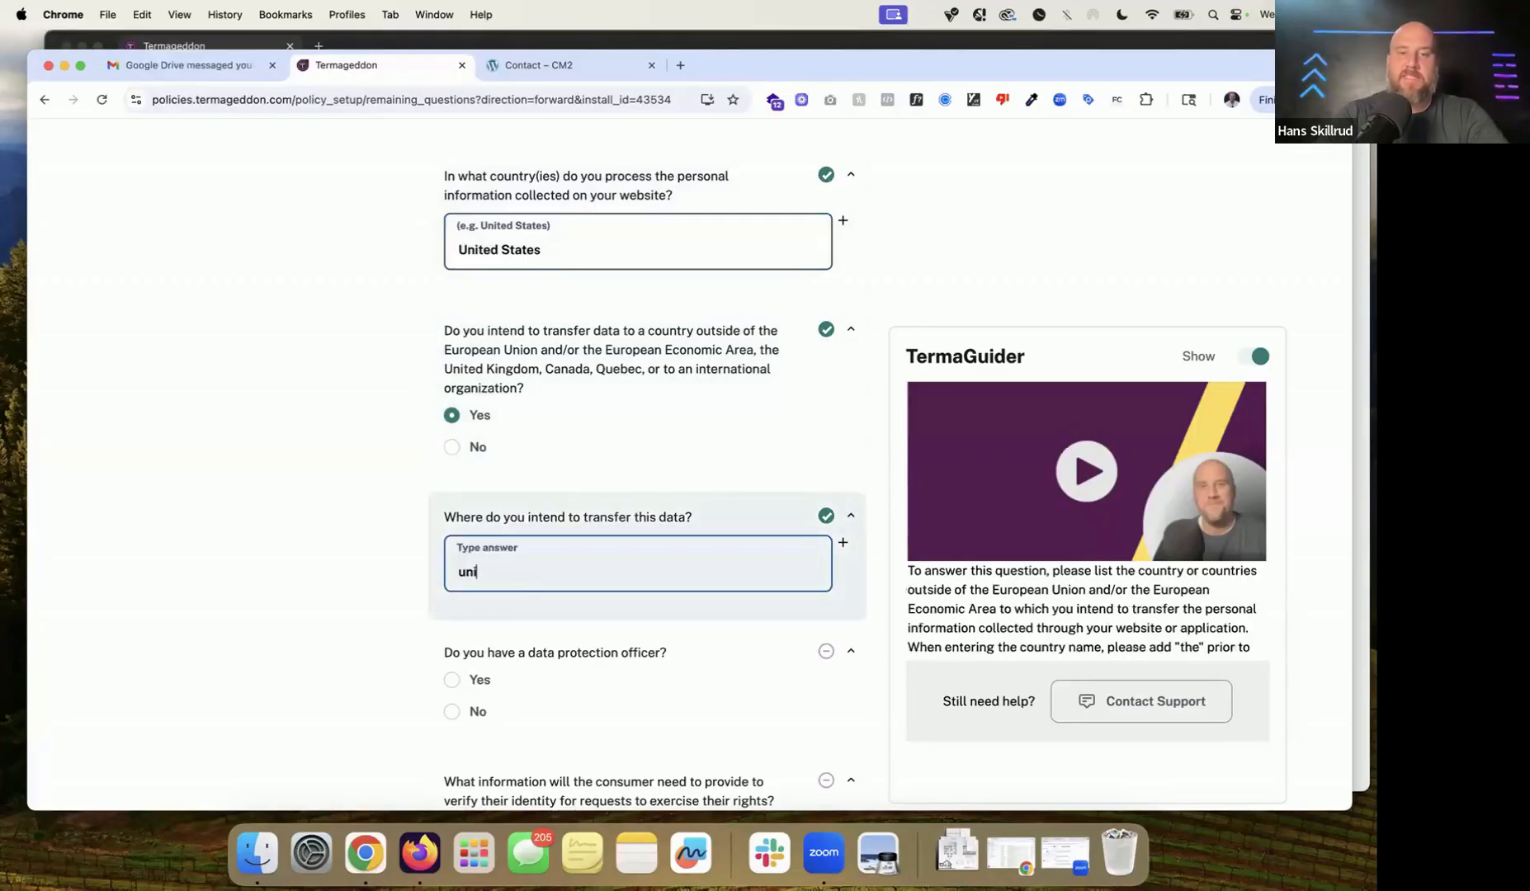
text(nited States)
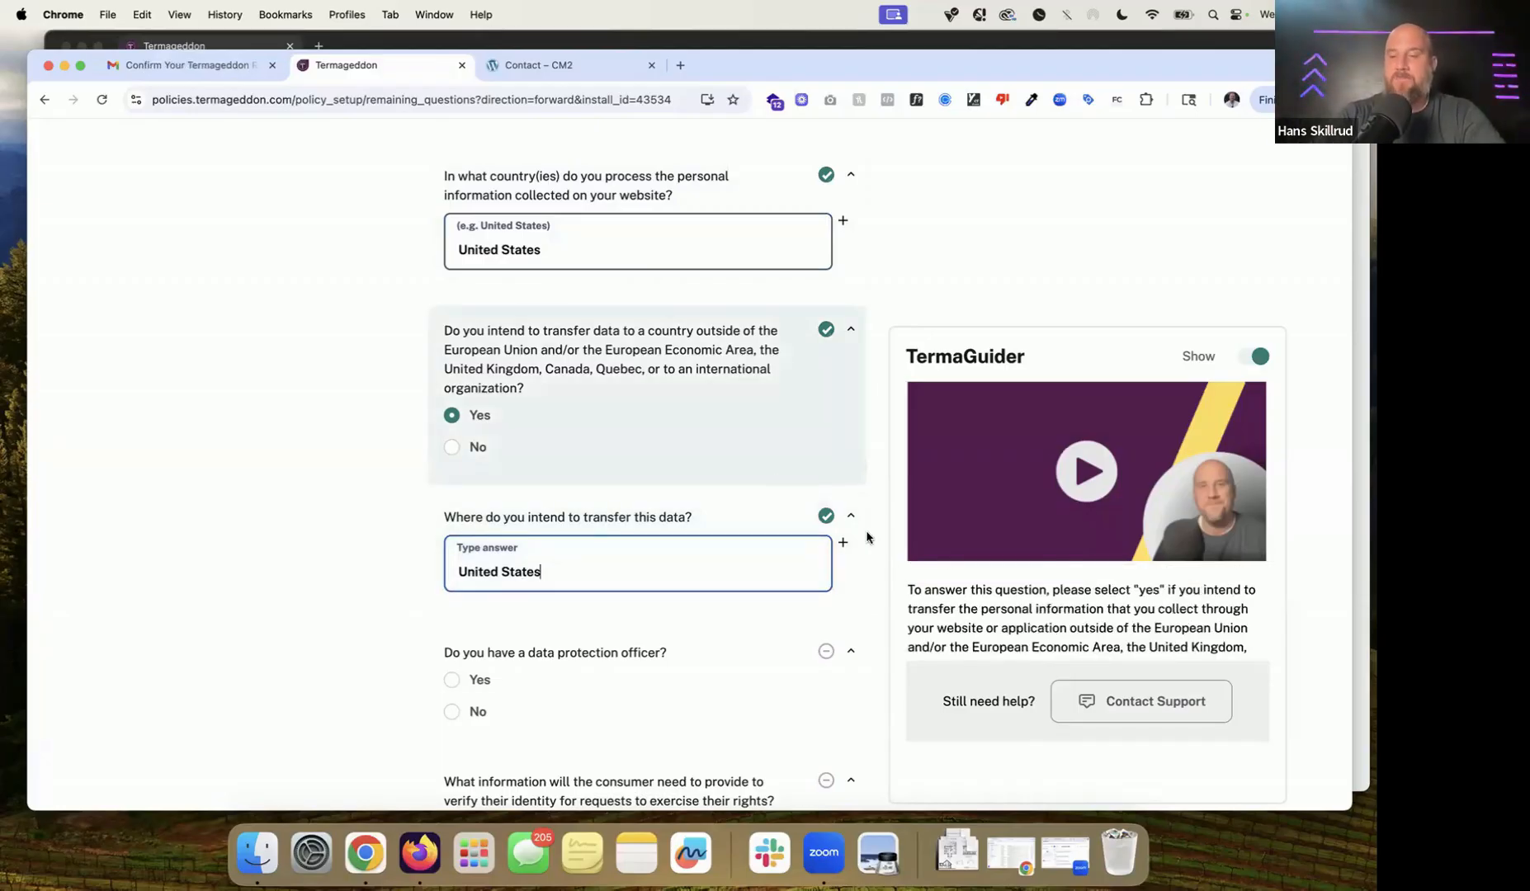
scroll(866, 537, down, 4)
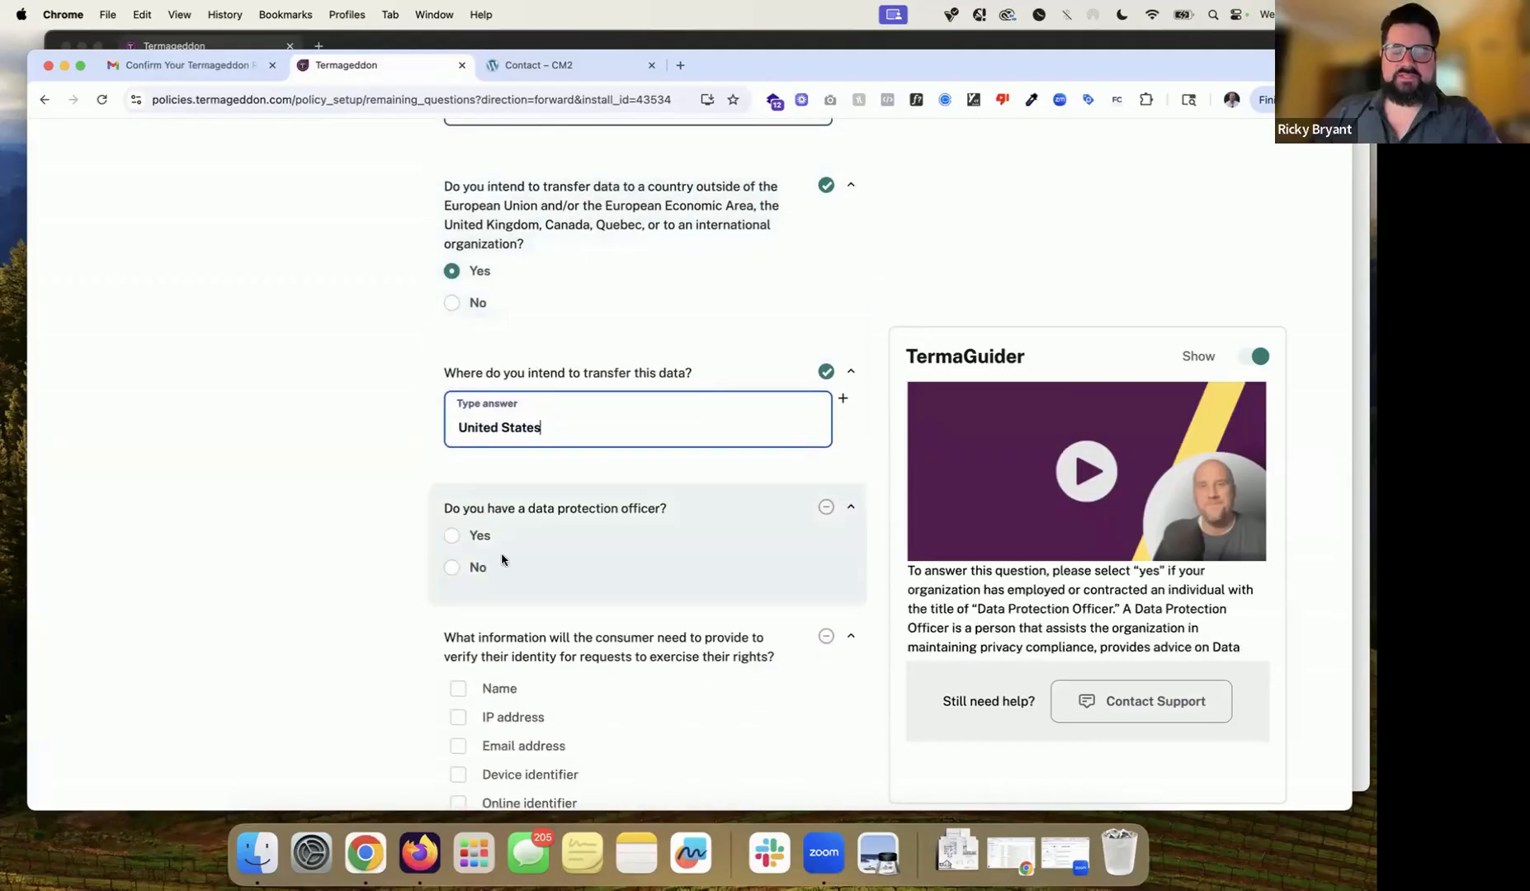
triple_click(587, 427)
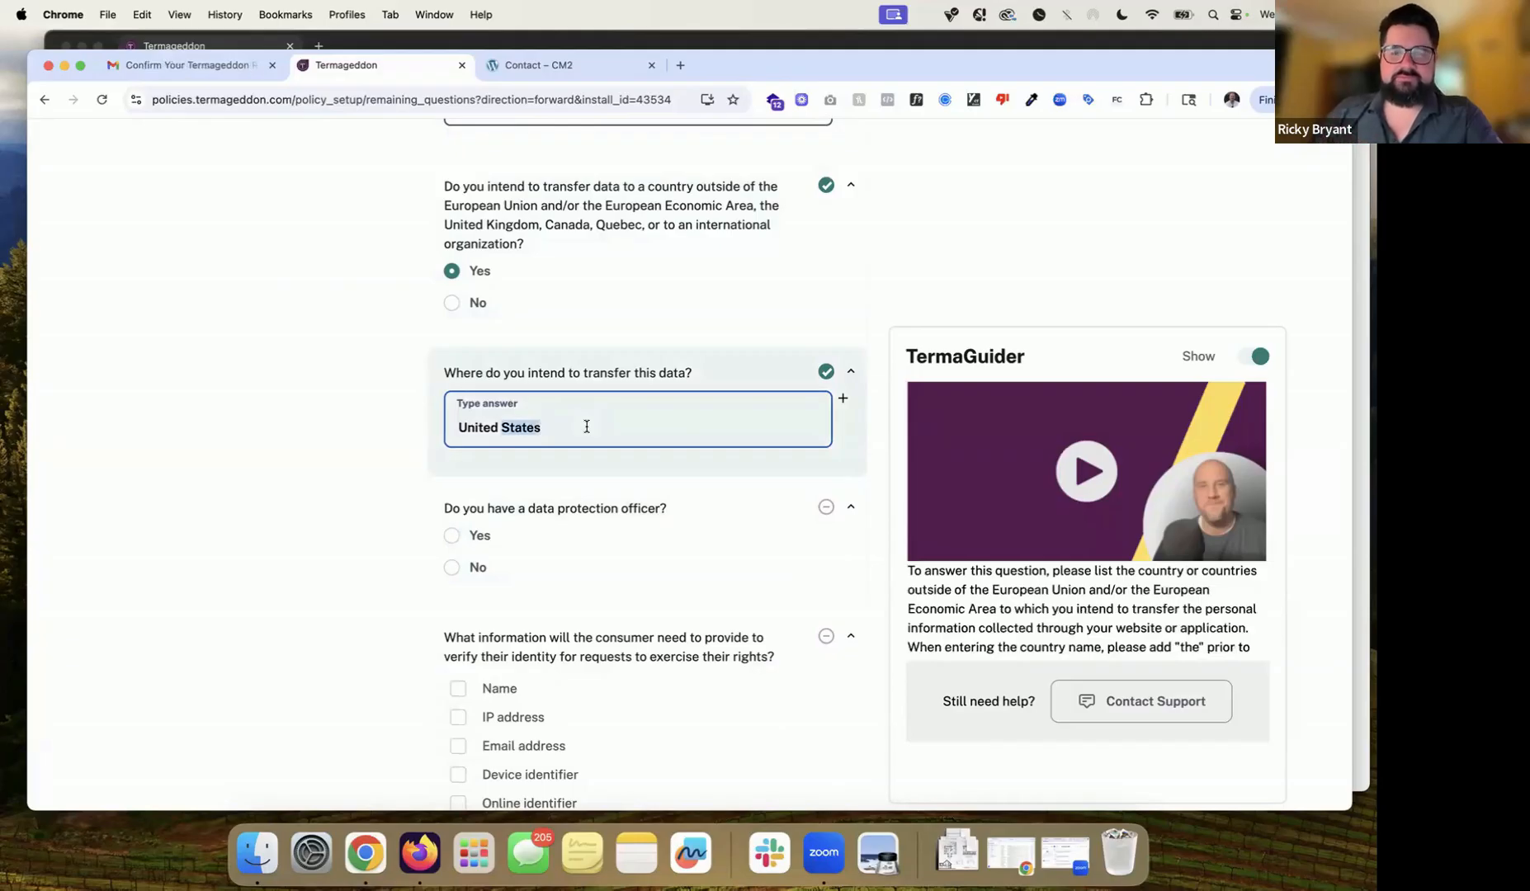
scroll(587, 426, down, 2)
Step: Answer No to having a data protection officer and require an email address for identity verification
click(477, 501)
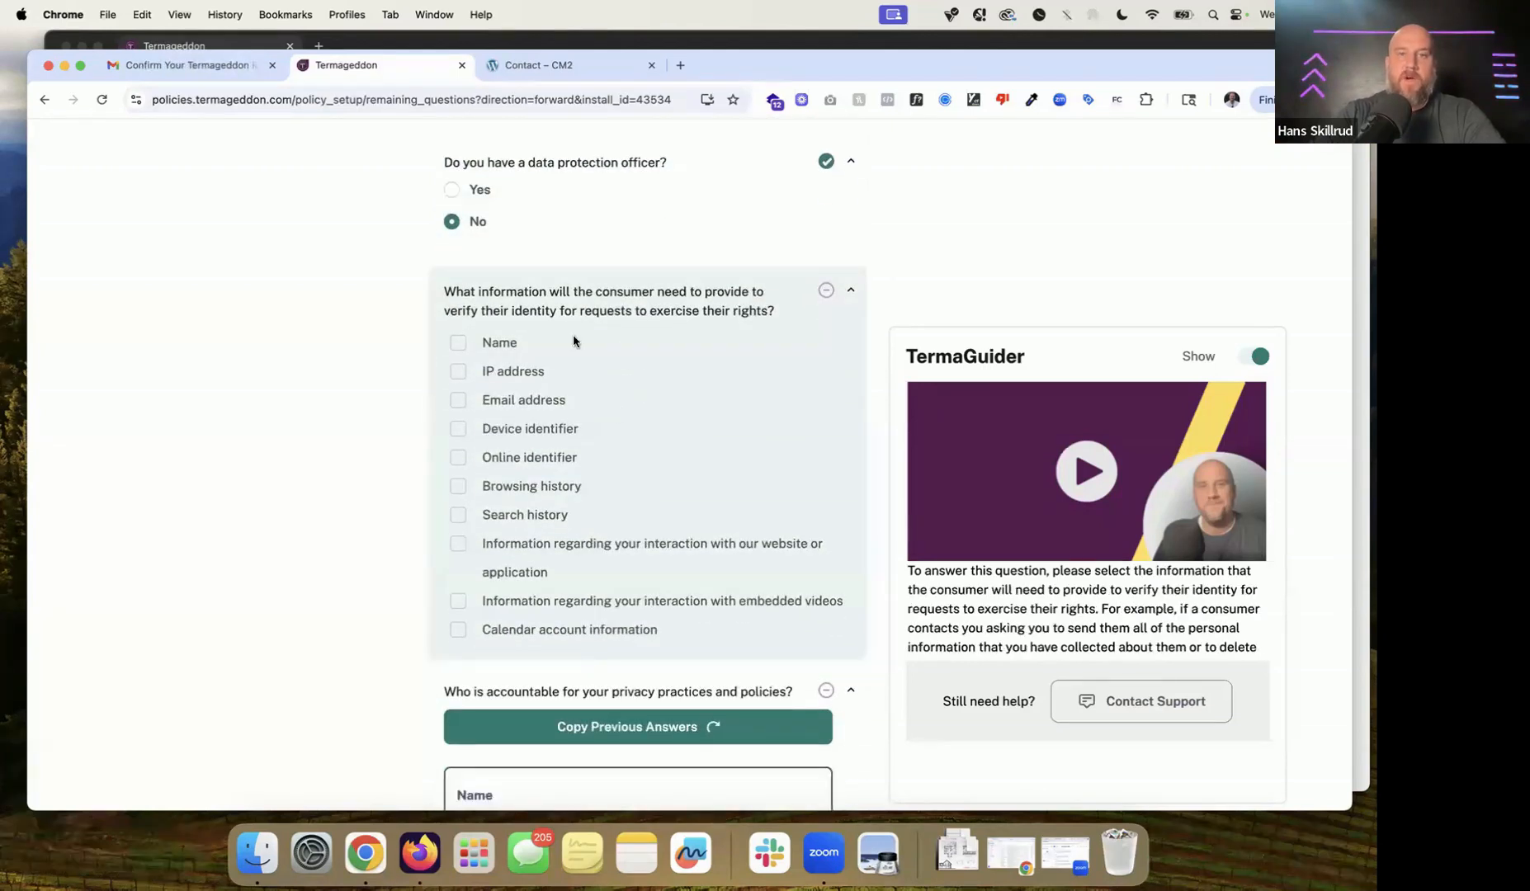
drag(432, 293, 847, 319)
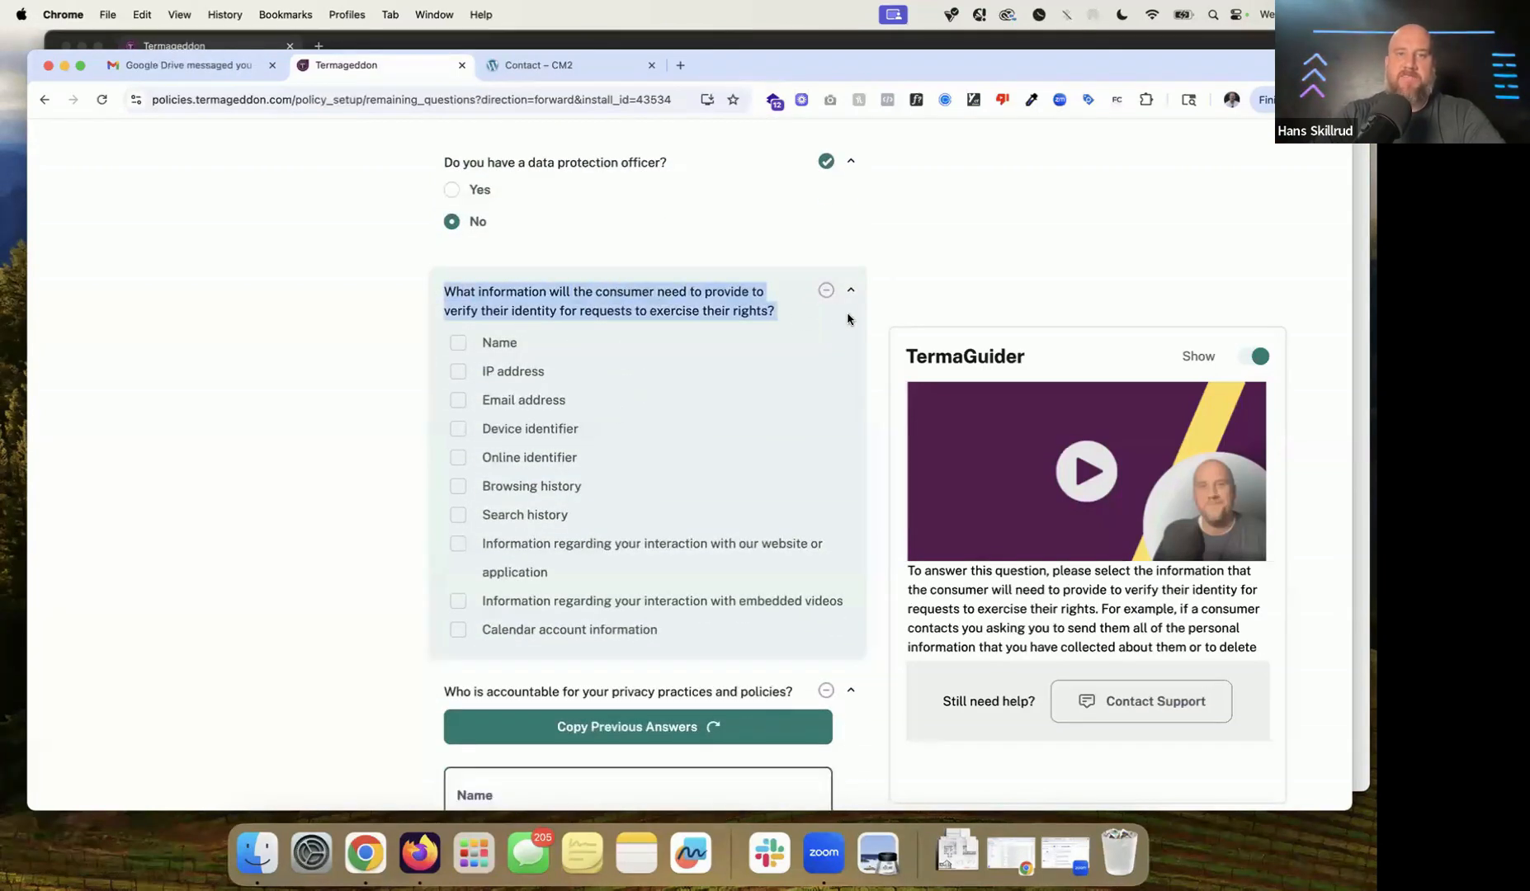
click(510, 406)
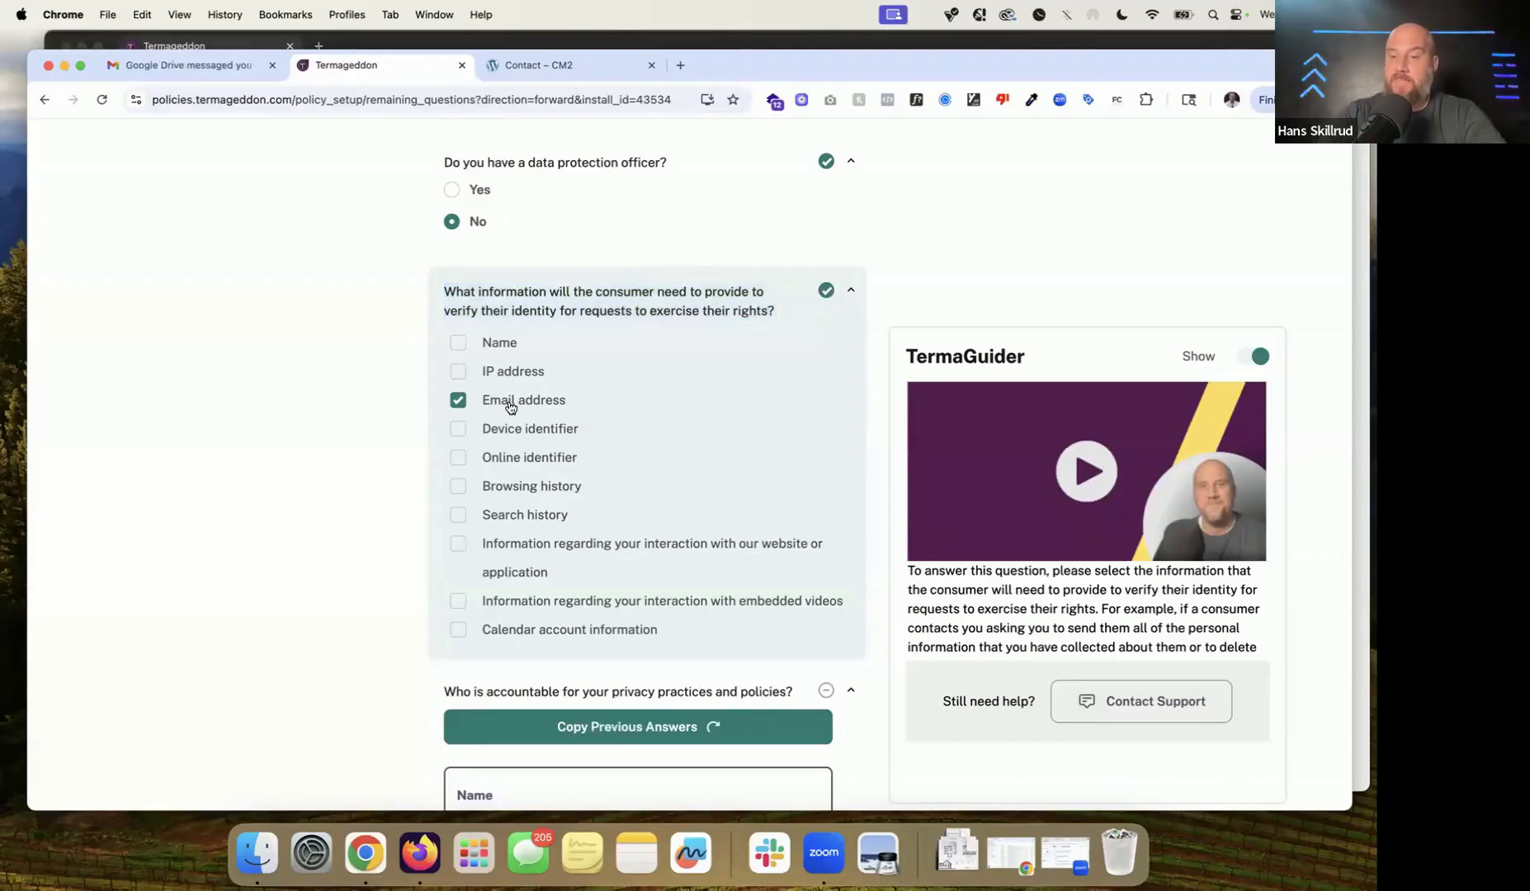
scroll(506, 401, down, 2)
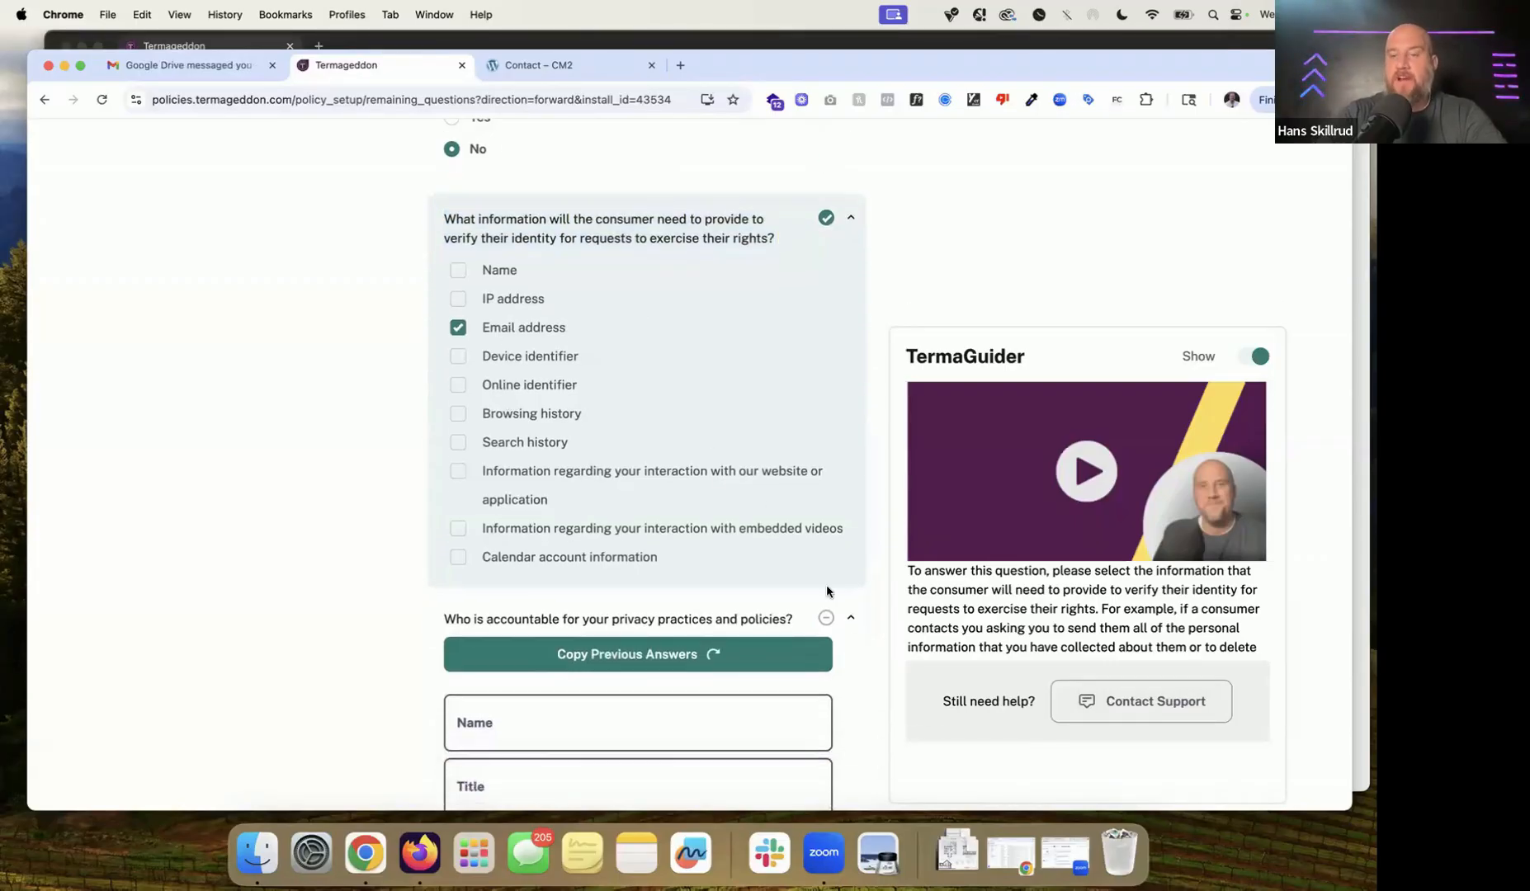
scroll(826, 585, down, 2)
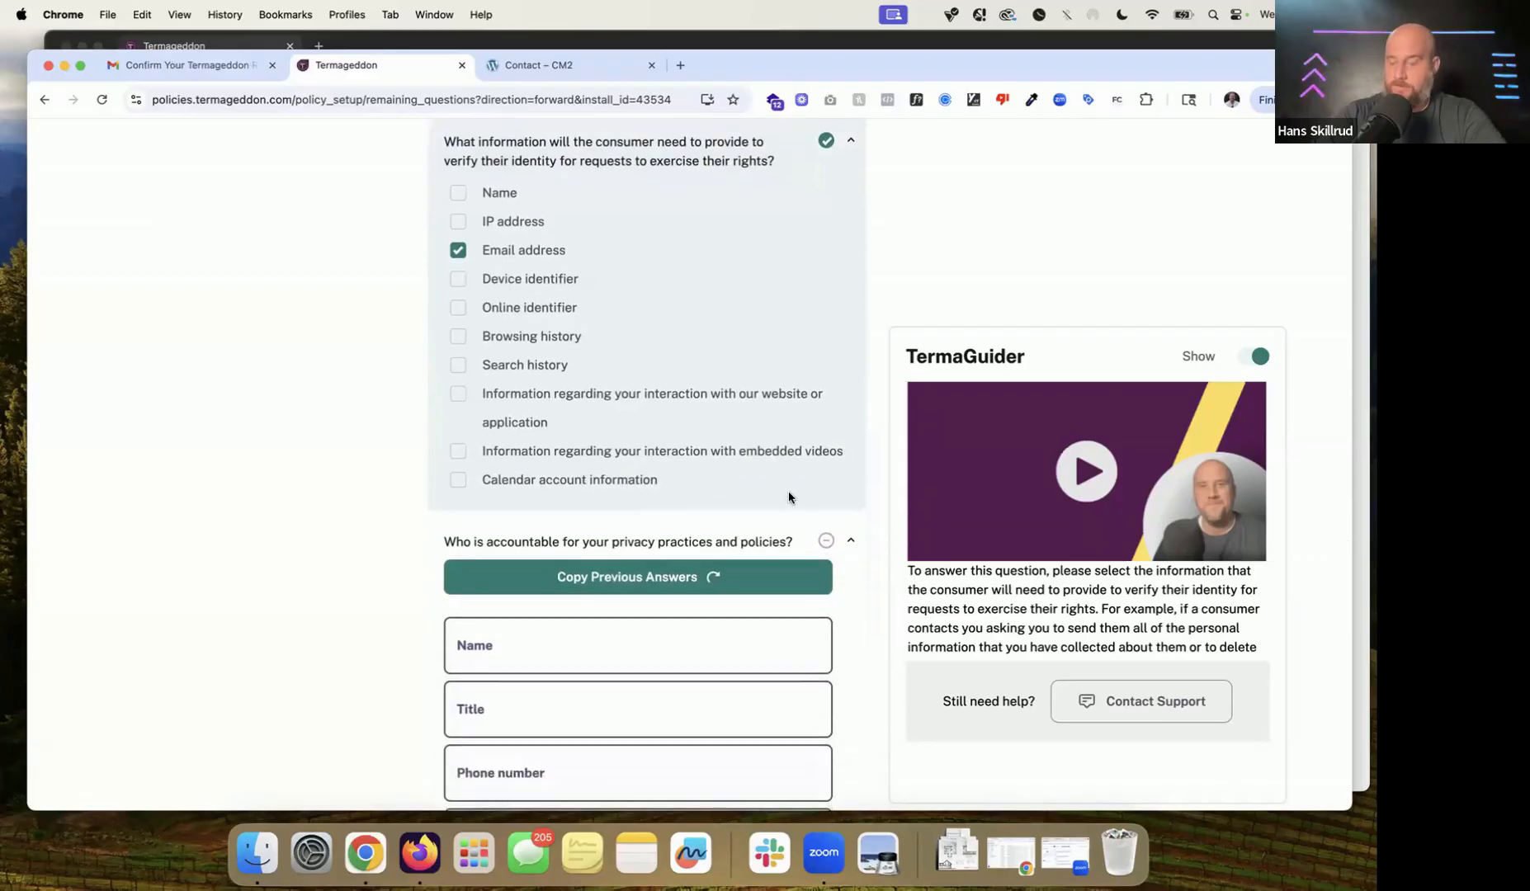
scroll(788, 491, down, 6)
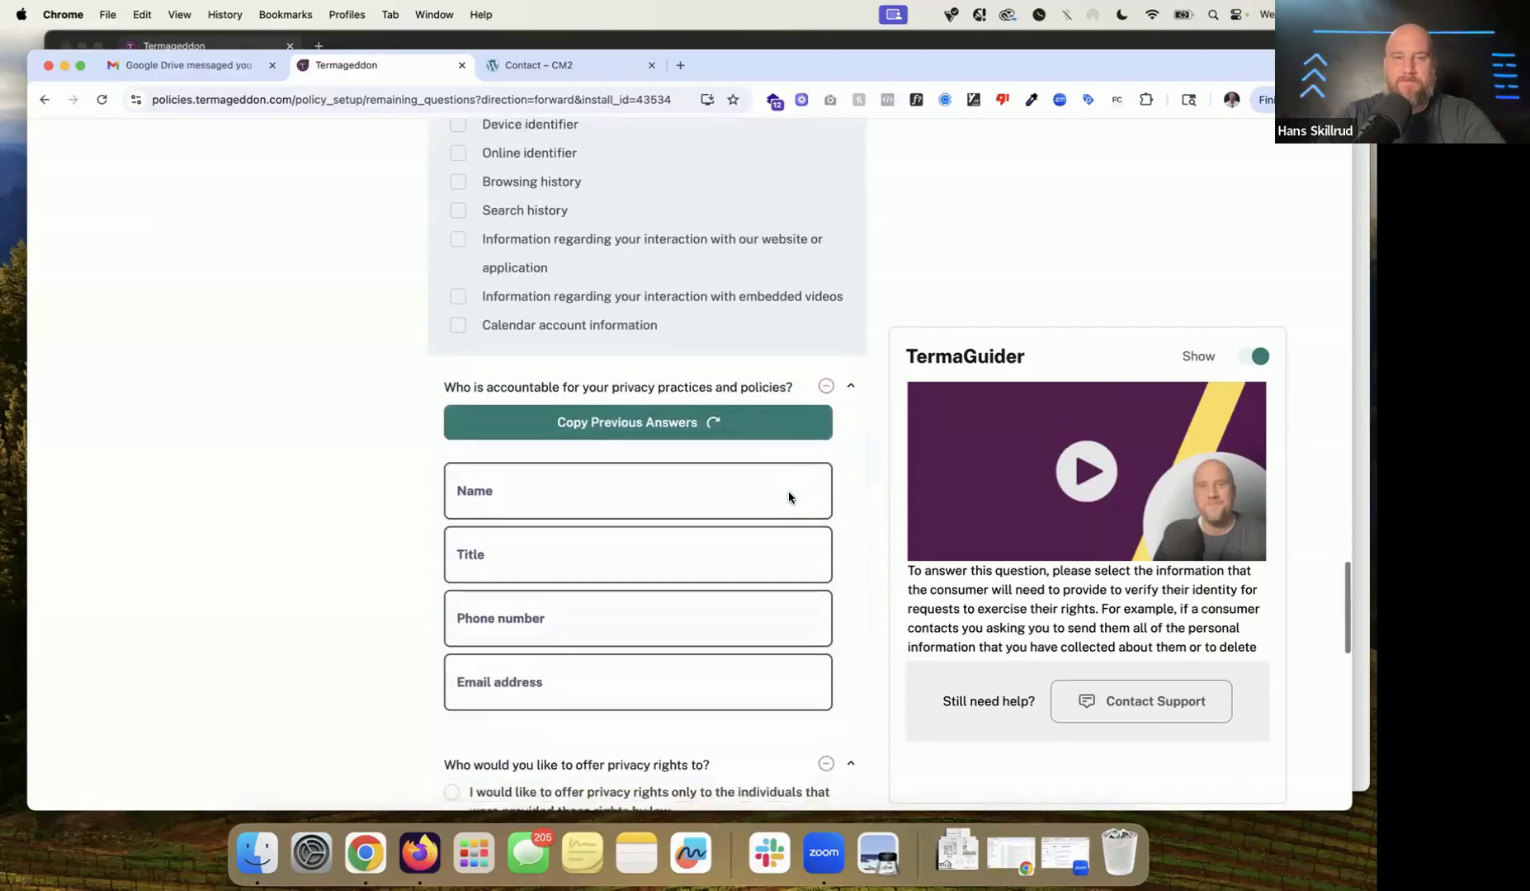
Step: Copy previous contact answers for the accountable person, then enter their full name and the title Owner
click(733, 353)
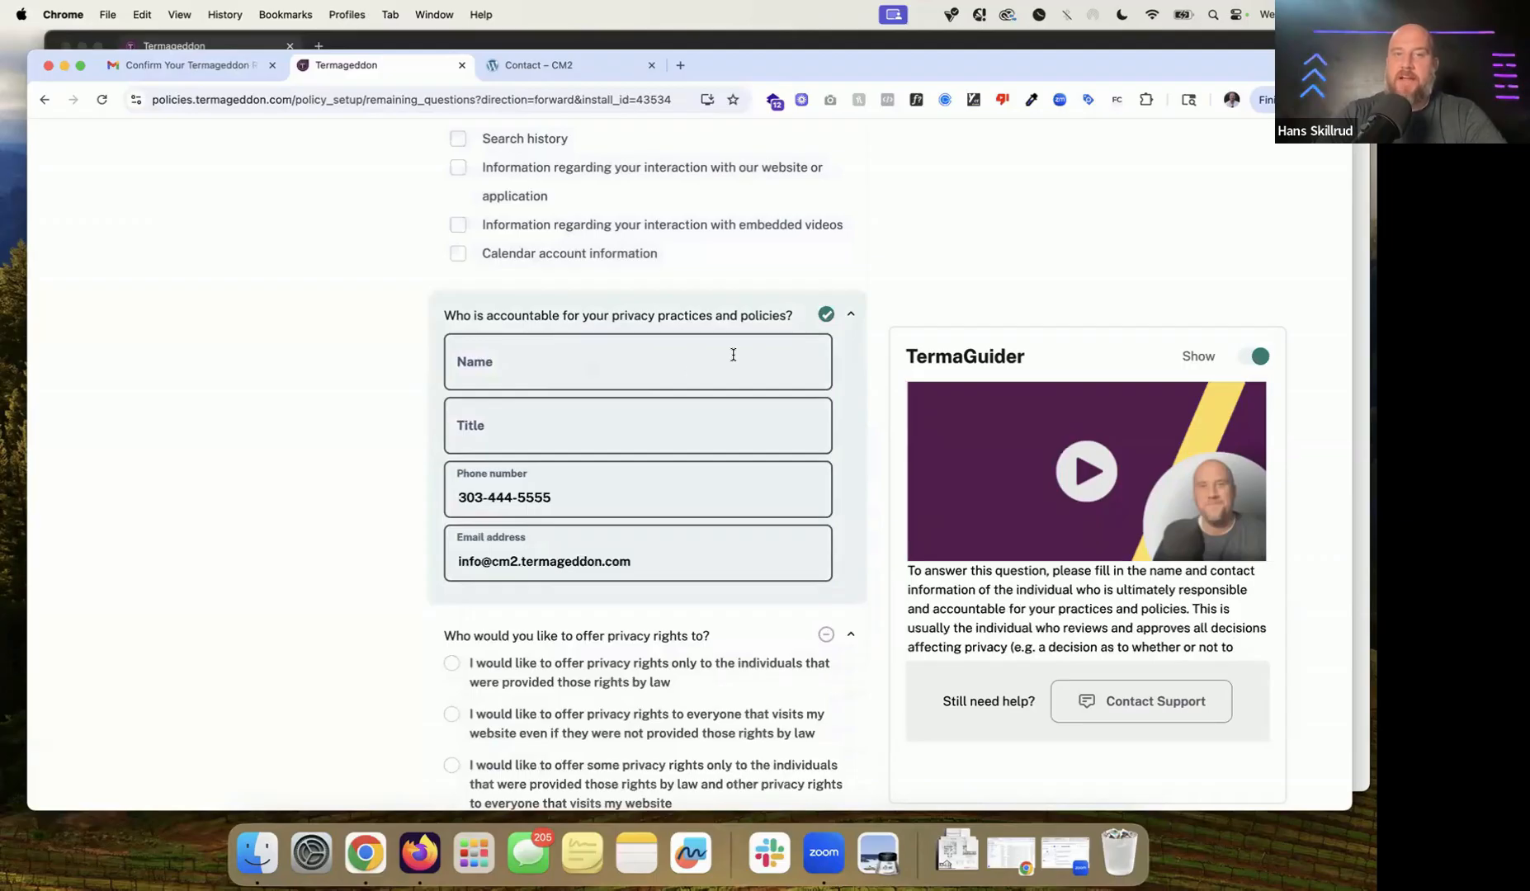
click(633, 383)
text(Hans Skillrud)
key(Tab)
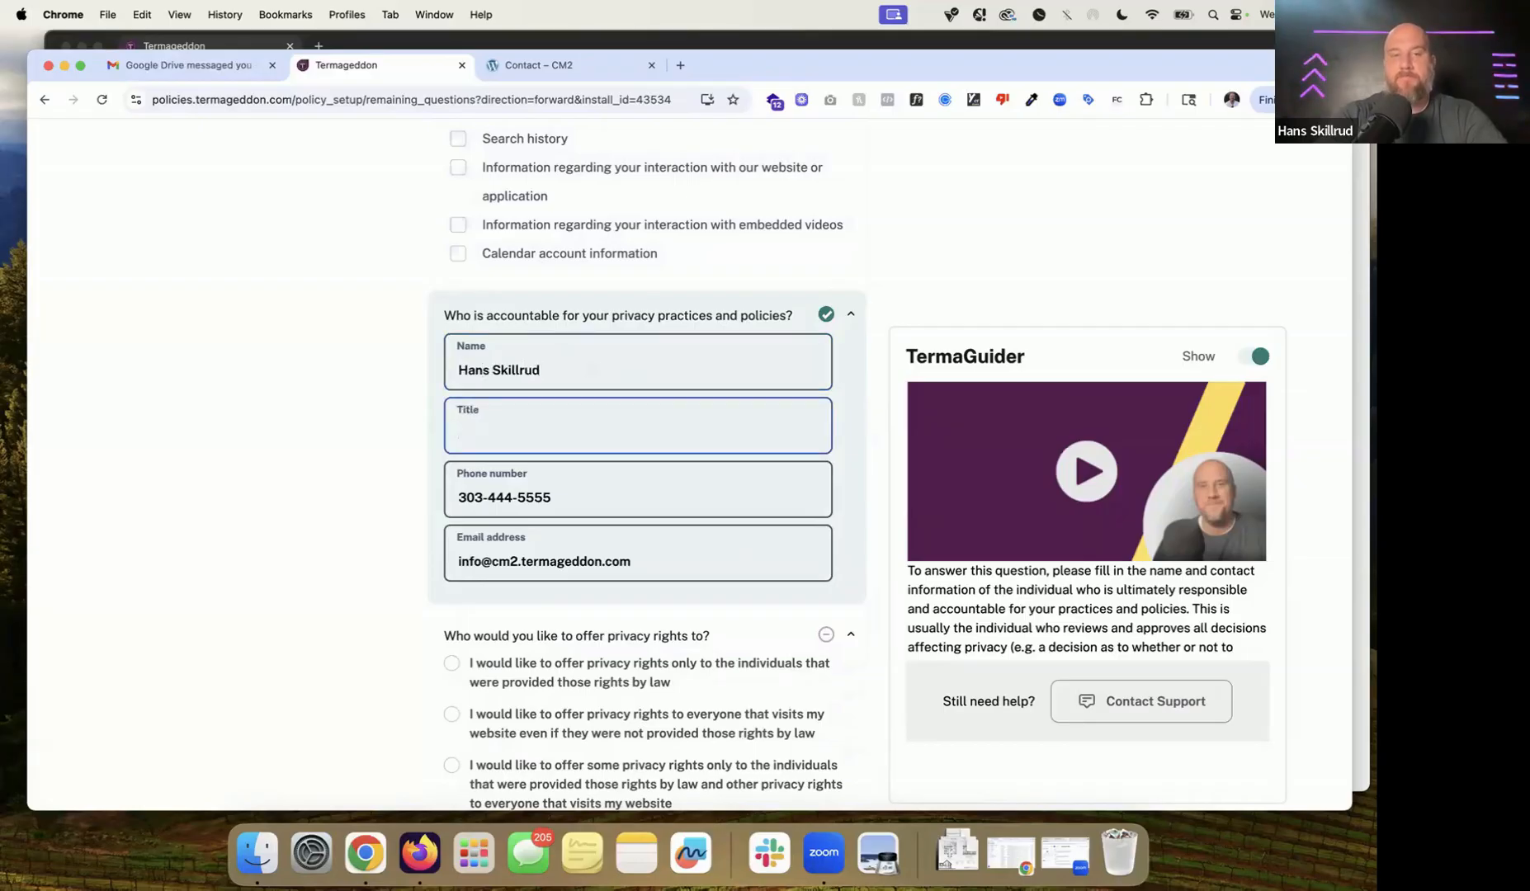
text(Owner)
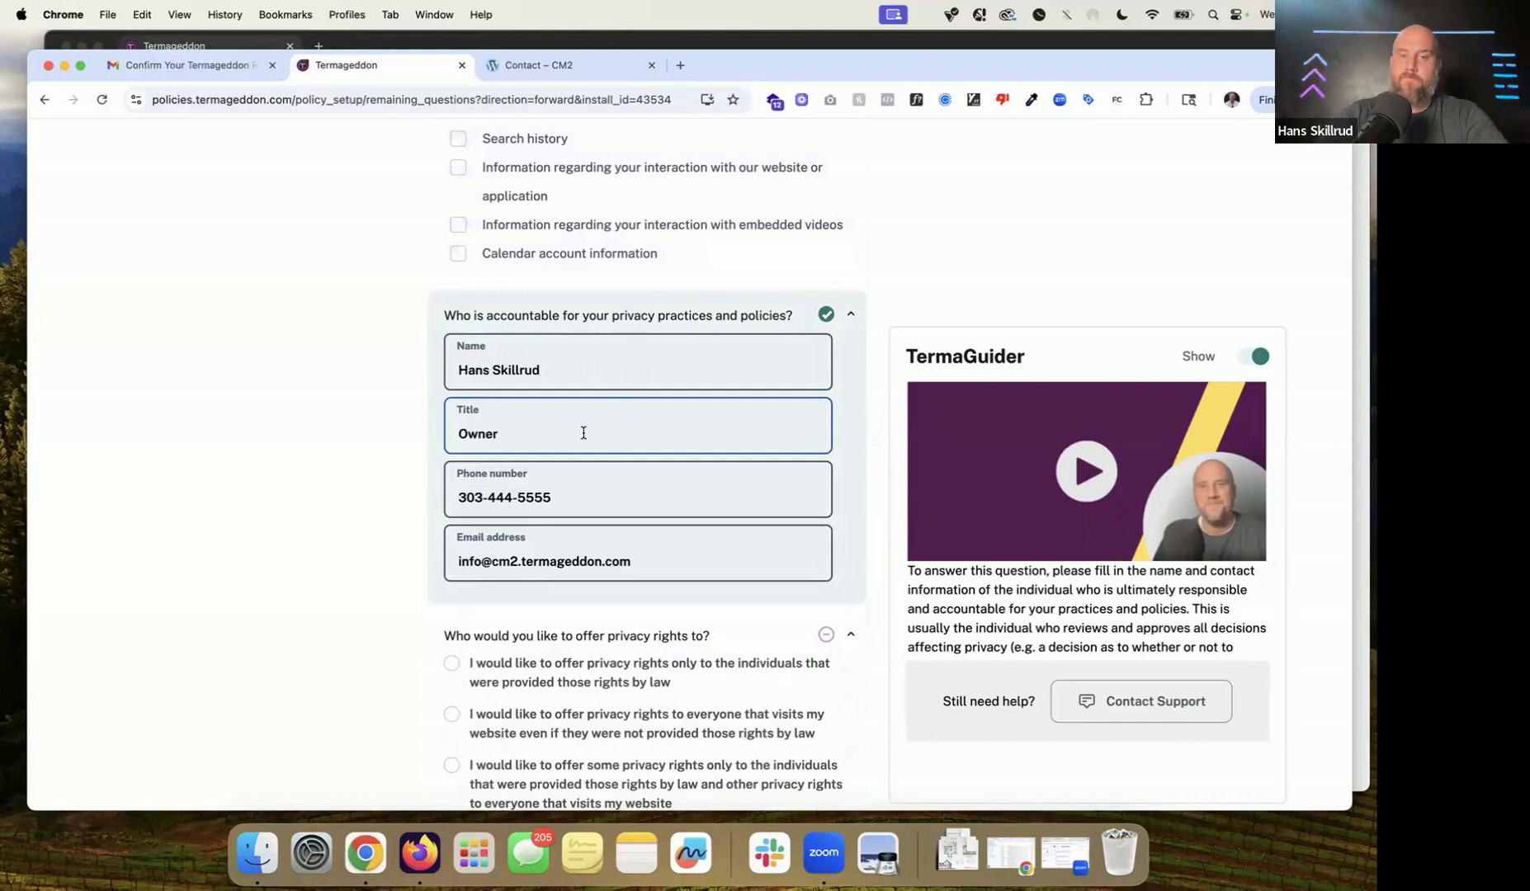
scroll(584, 433, down, 3)
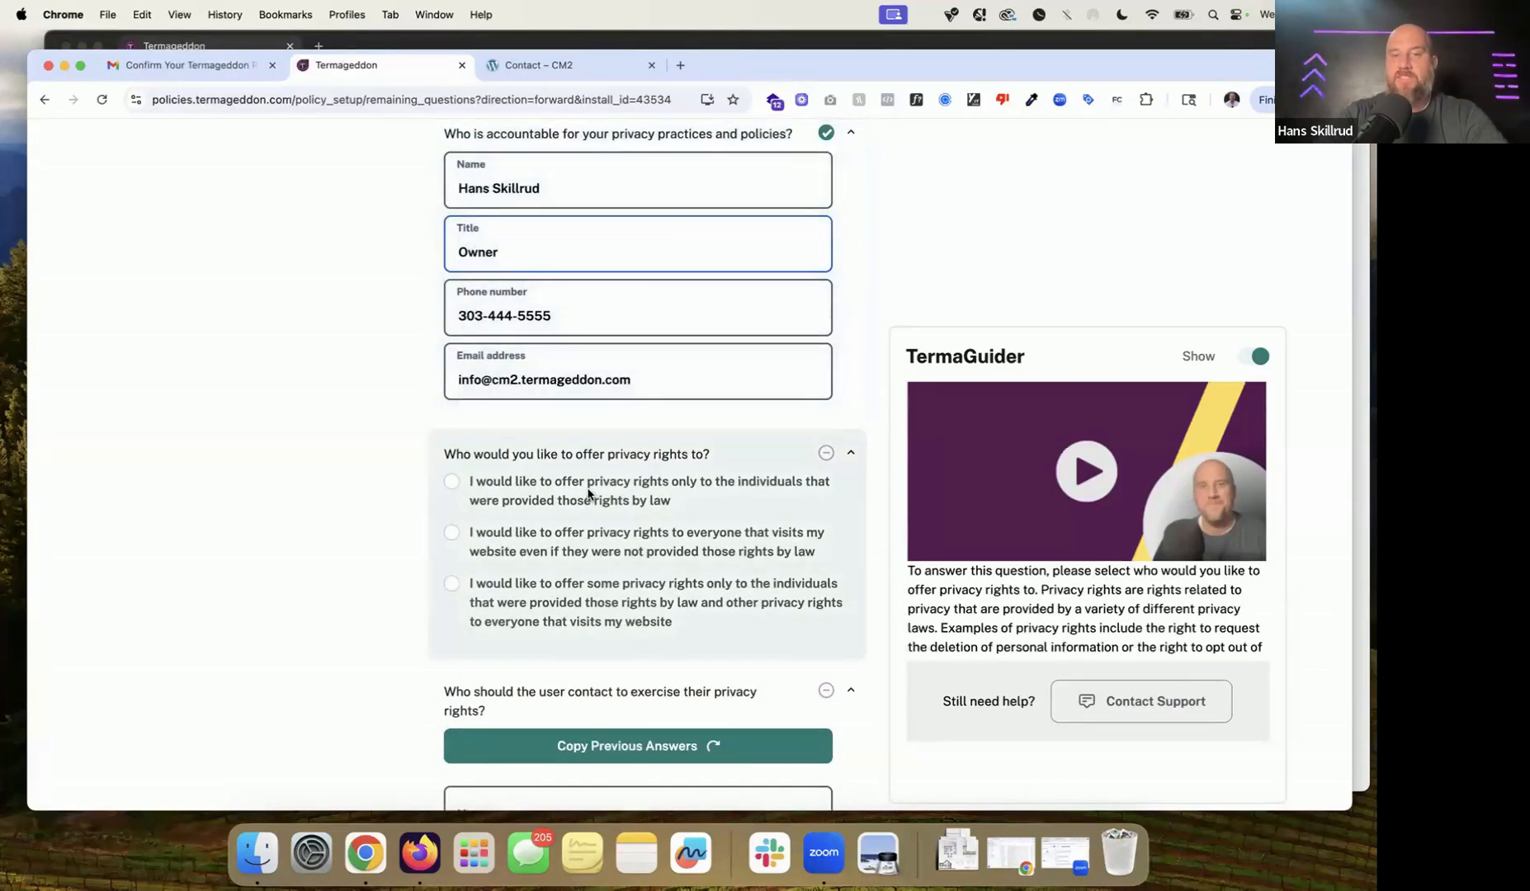
Step: Offer privacy rights only to those entitled by law and copy previous contact details for rights requests
click(602, 487)
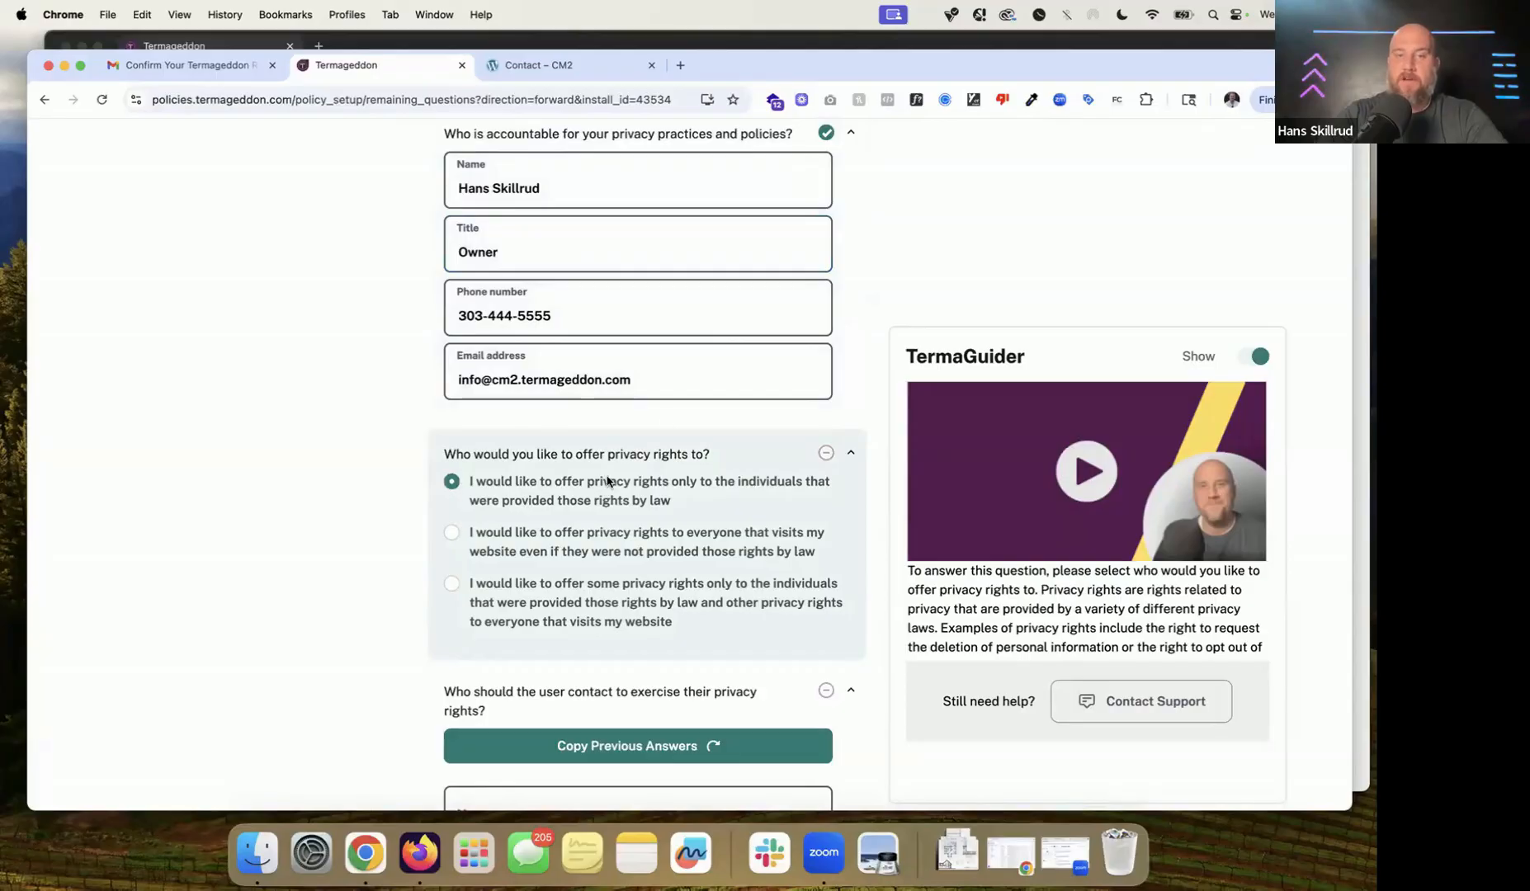
scroll(668, 473, down, 3)
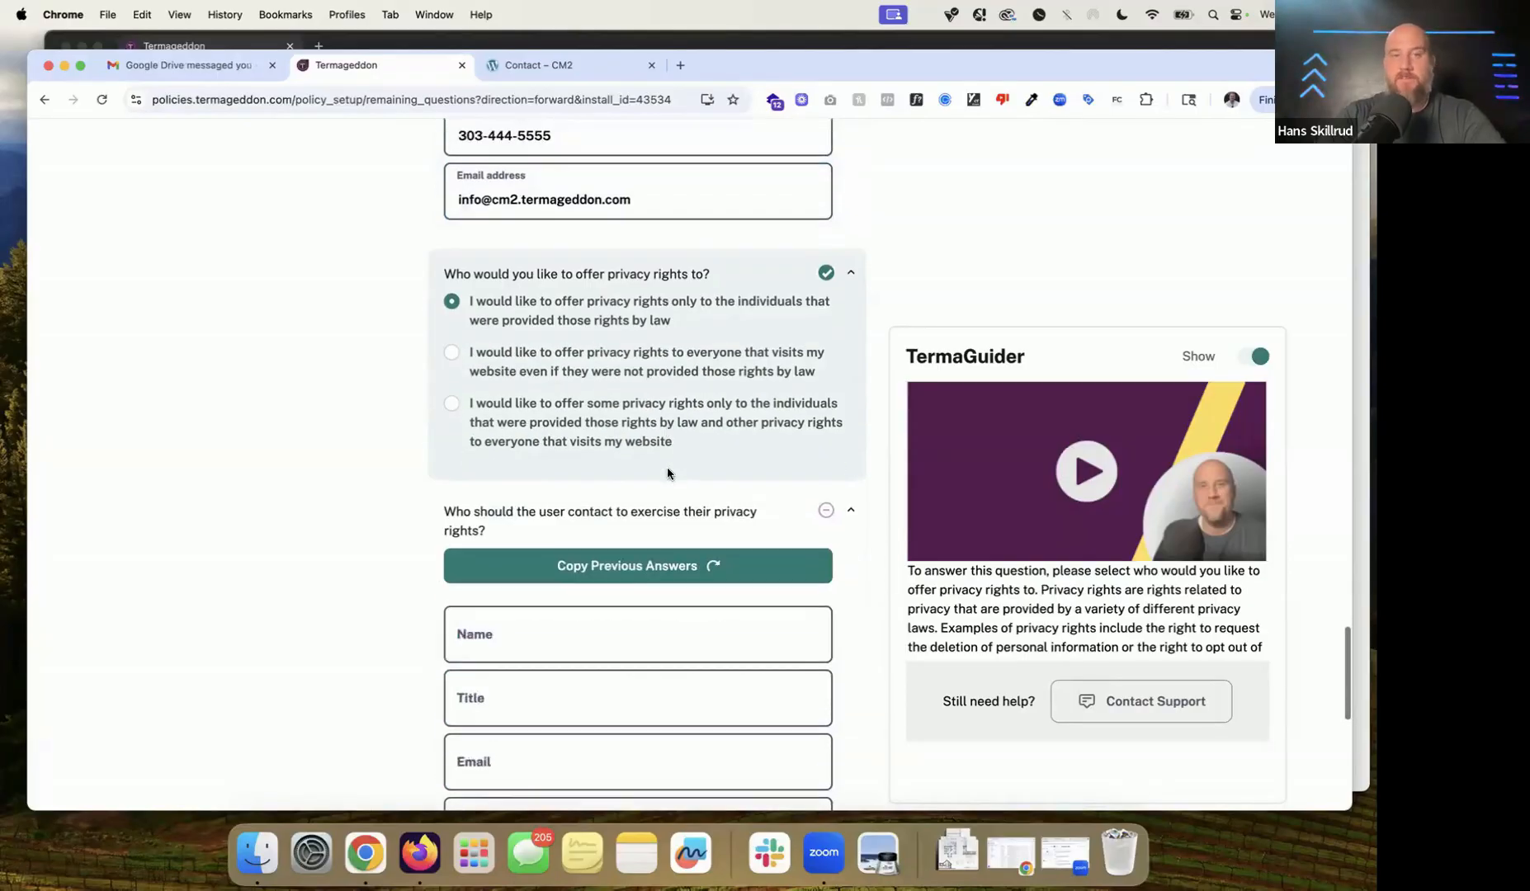
click(612, 379)
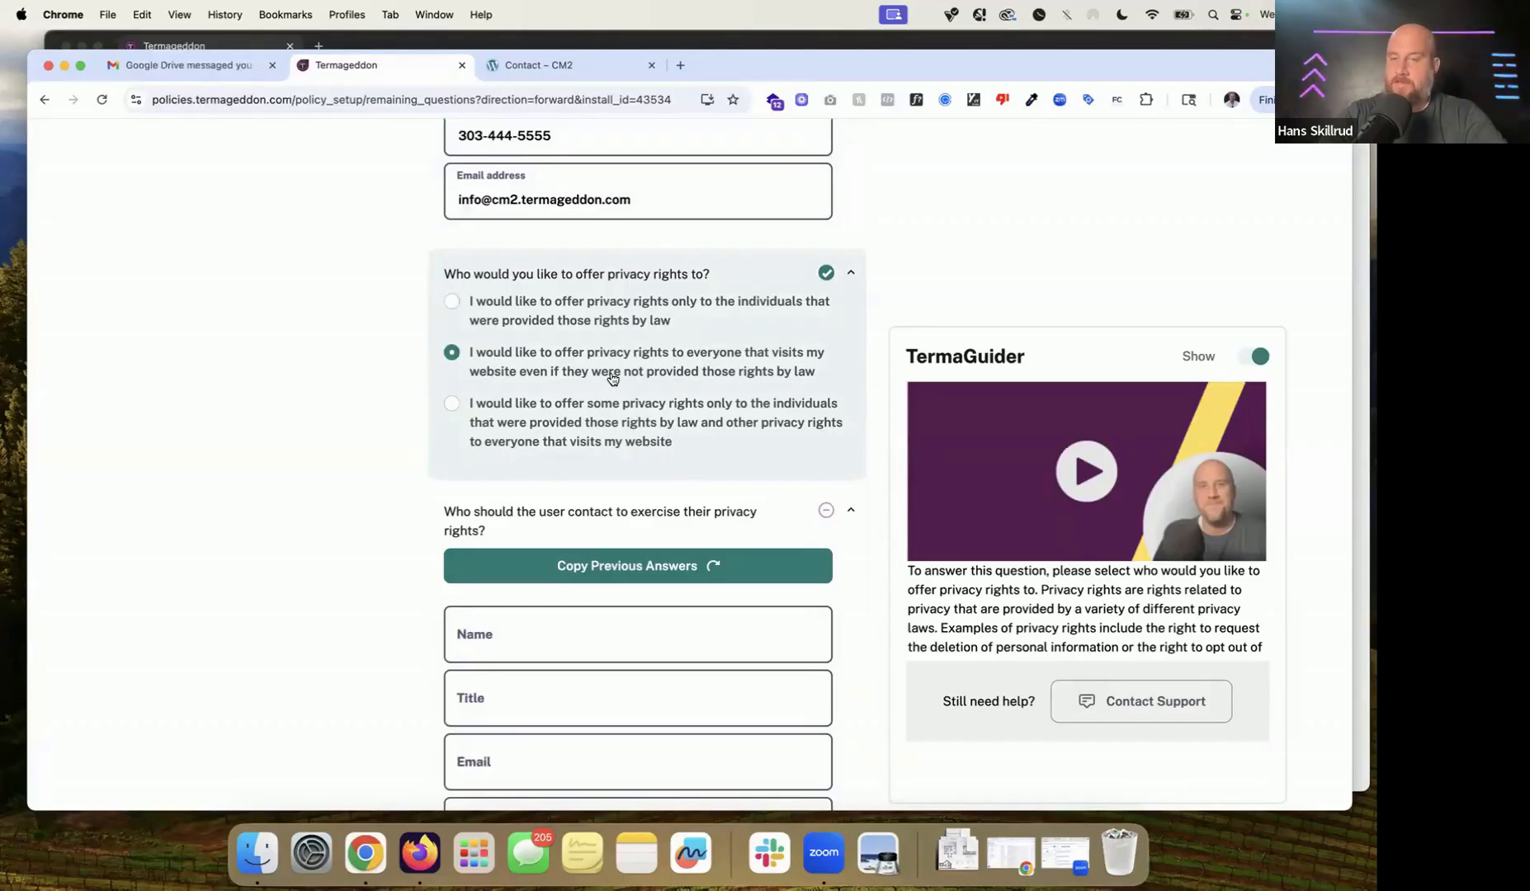
click(605, 327)
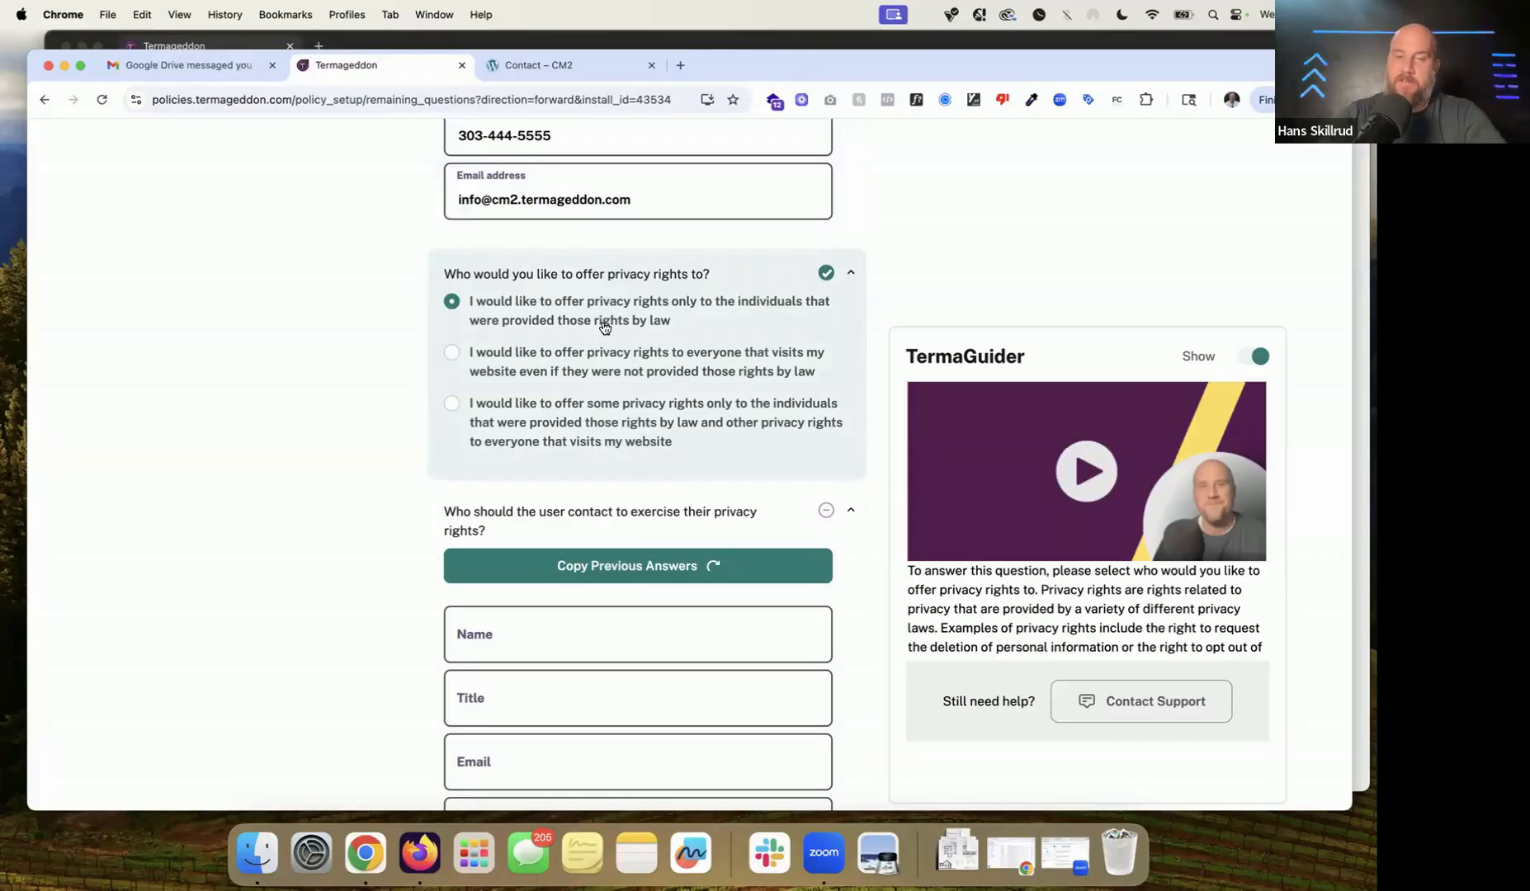
click(580, 368)
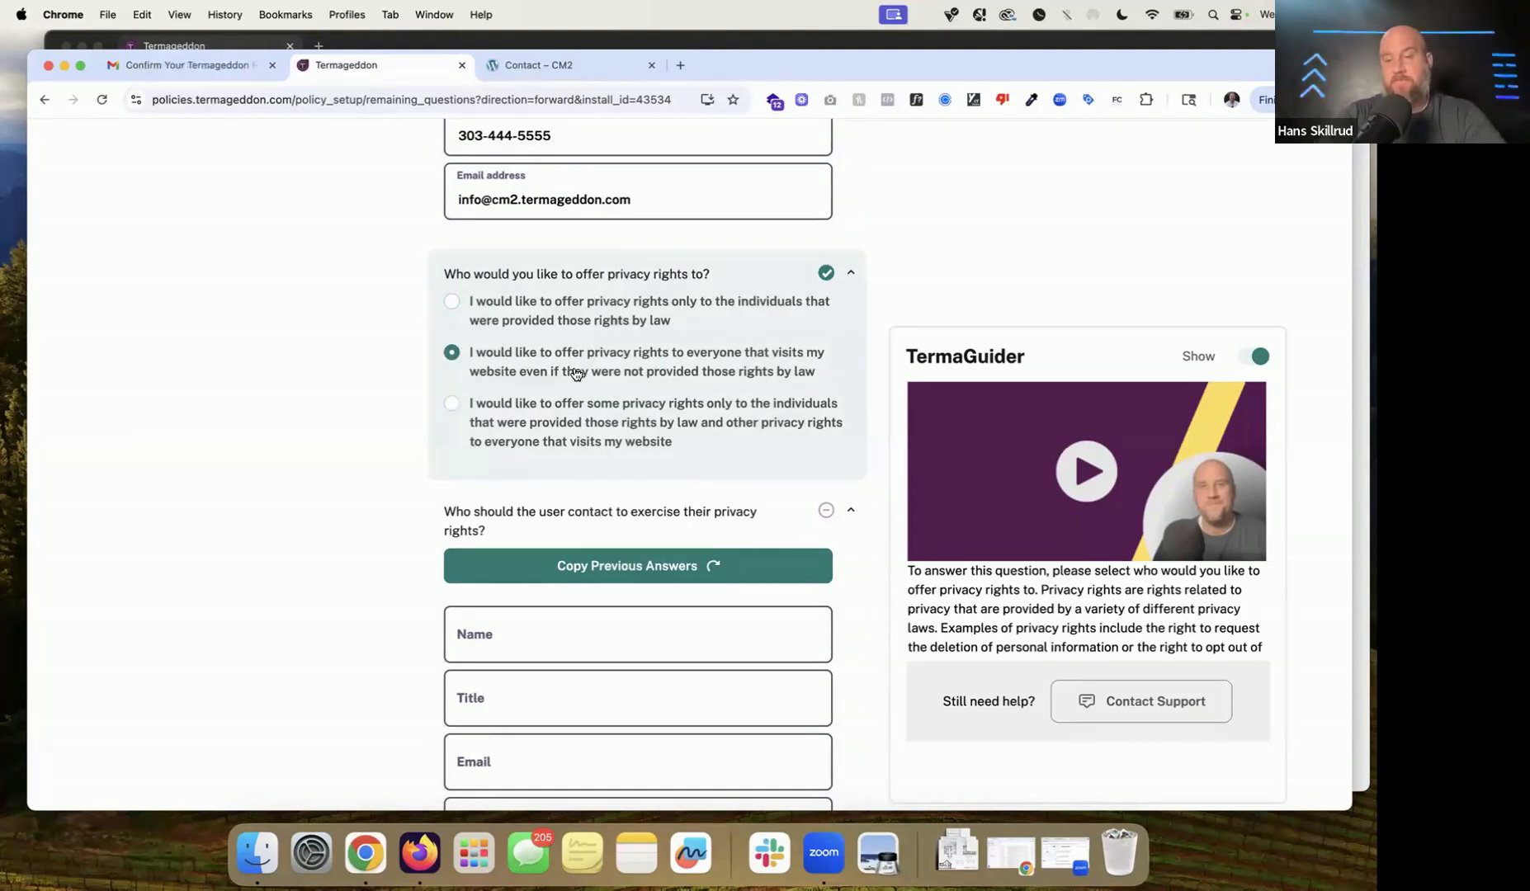
drag(587, 301, 587, 314)
click(588, 313)
scroll(615, 348, down, 5)
click(638, 266)
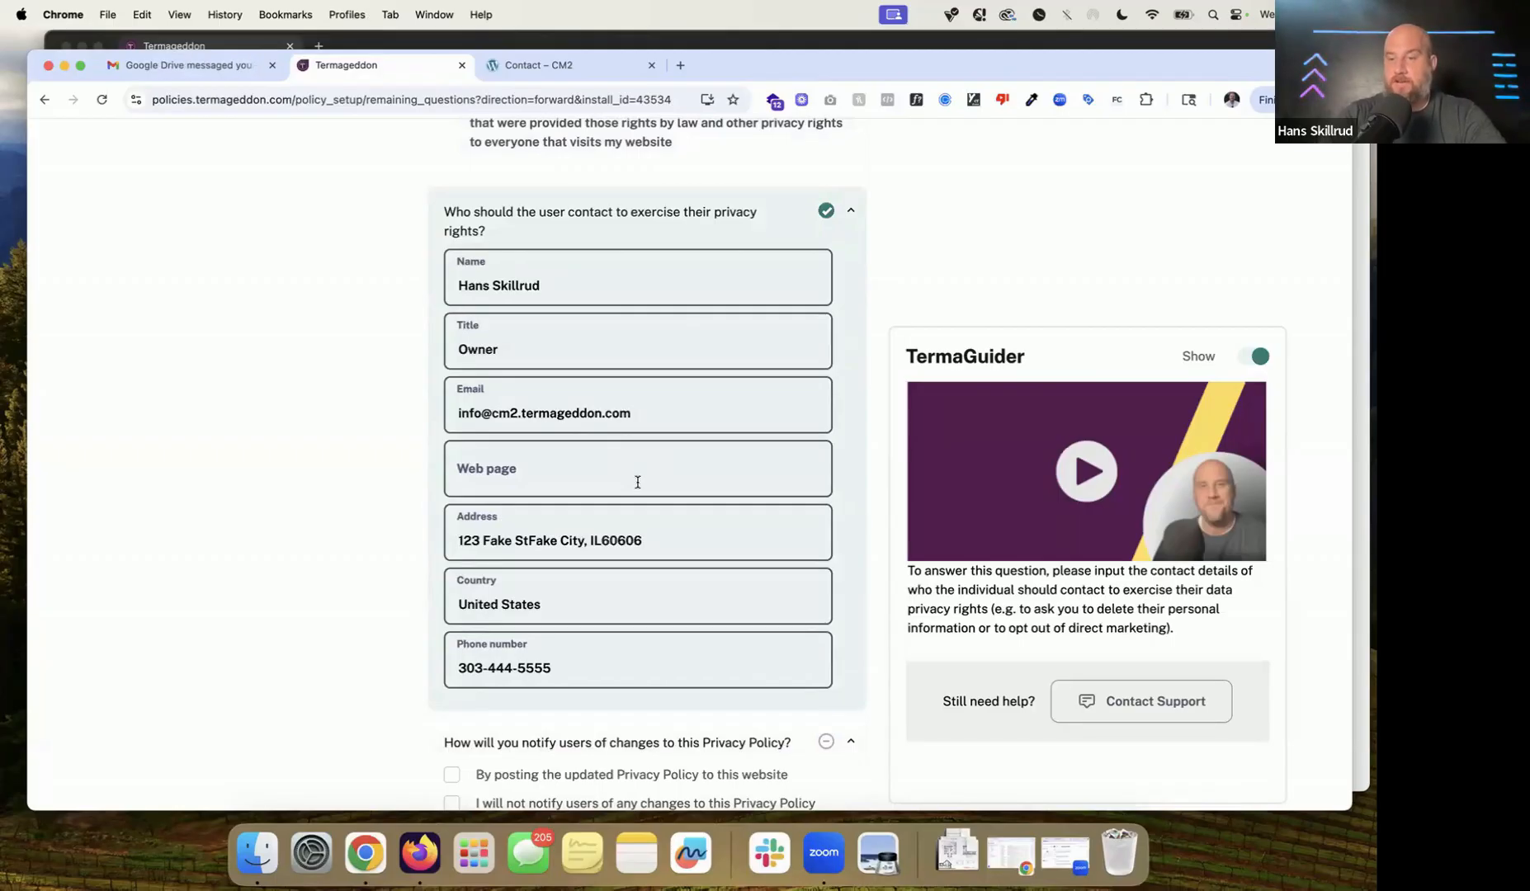
Step: Paste the CM2 Contact page URL into the rights-contact Web page field
click(549, 64)
click(459, 102)
key(super+c)
click(371, 64)
click(575, 479)
key(super+v)
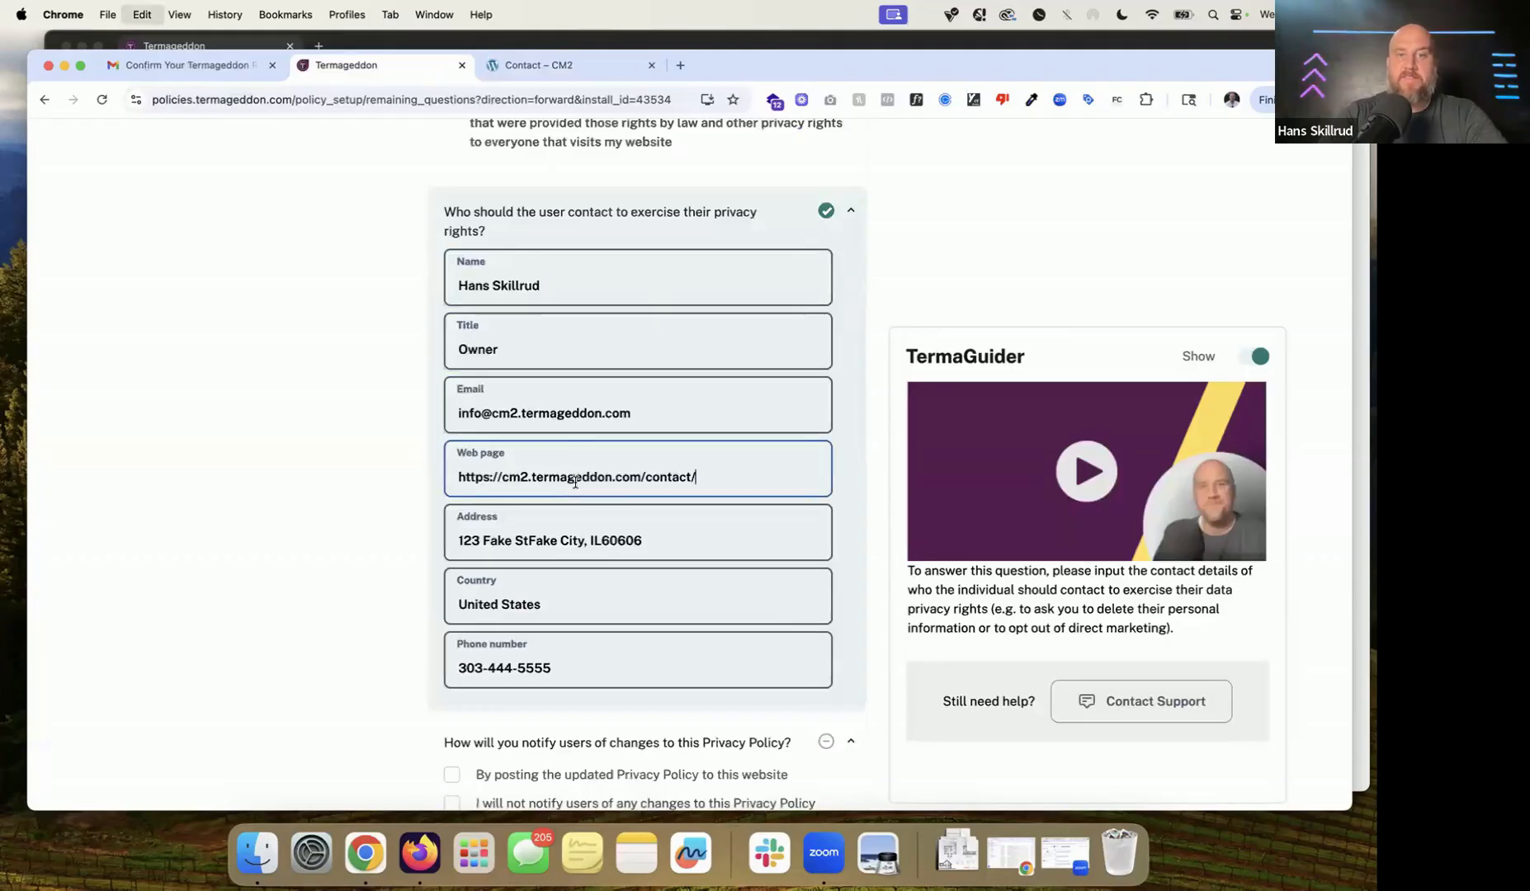
triple_click(473, 473)
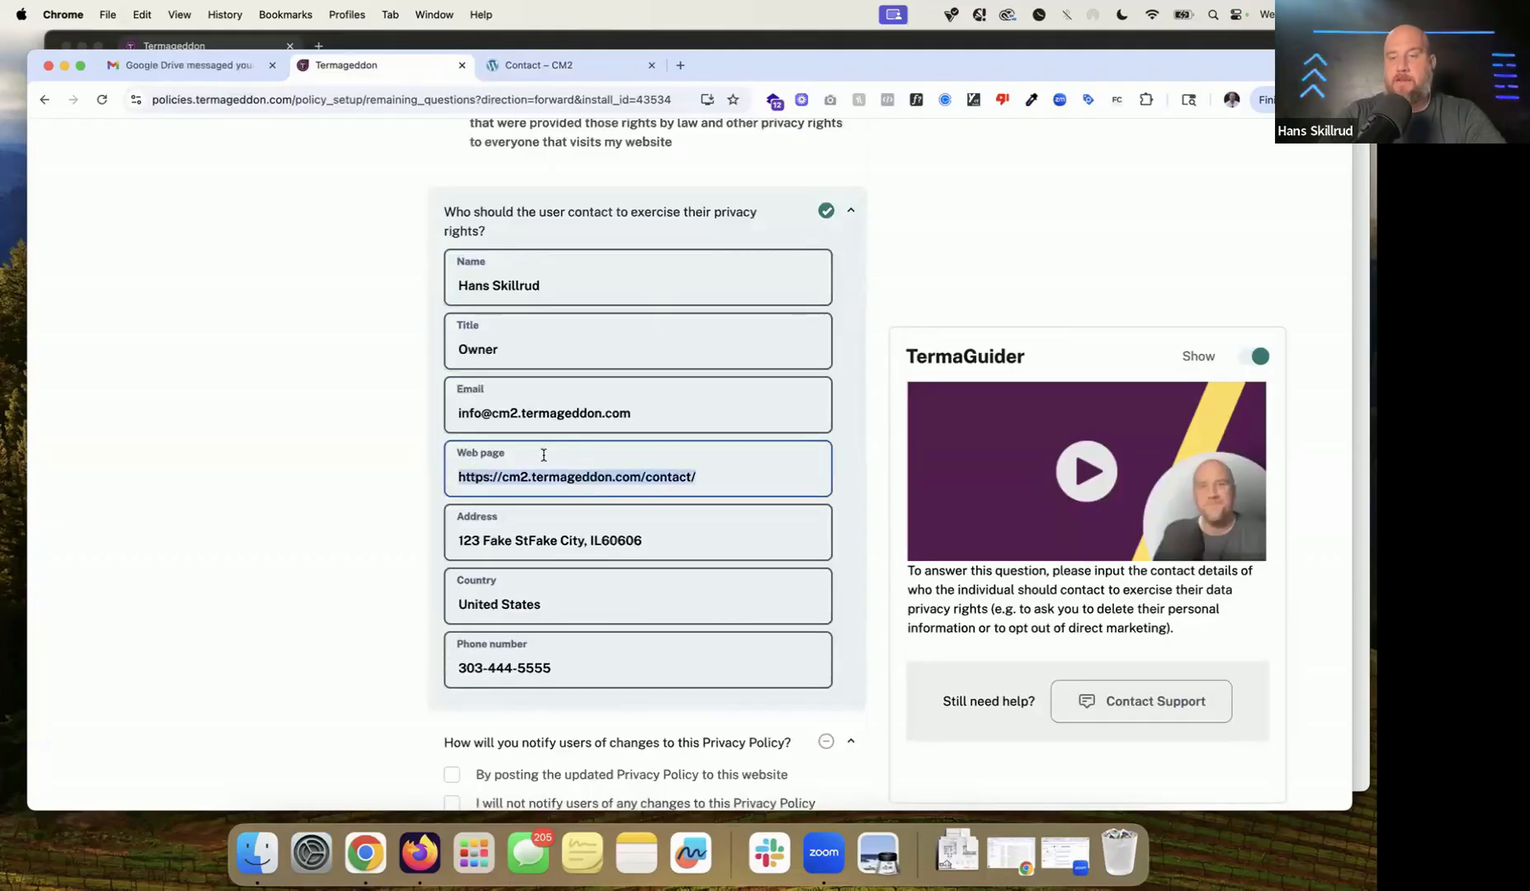
scroll(544, 456, down, 1)
scroll(544, 455, down, 2)
triple_click(545, 340)
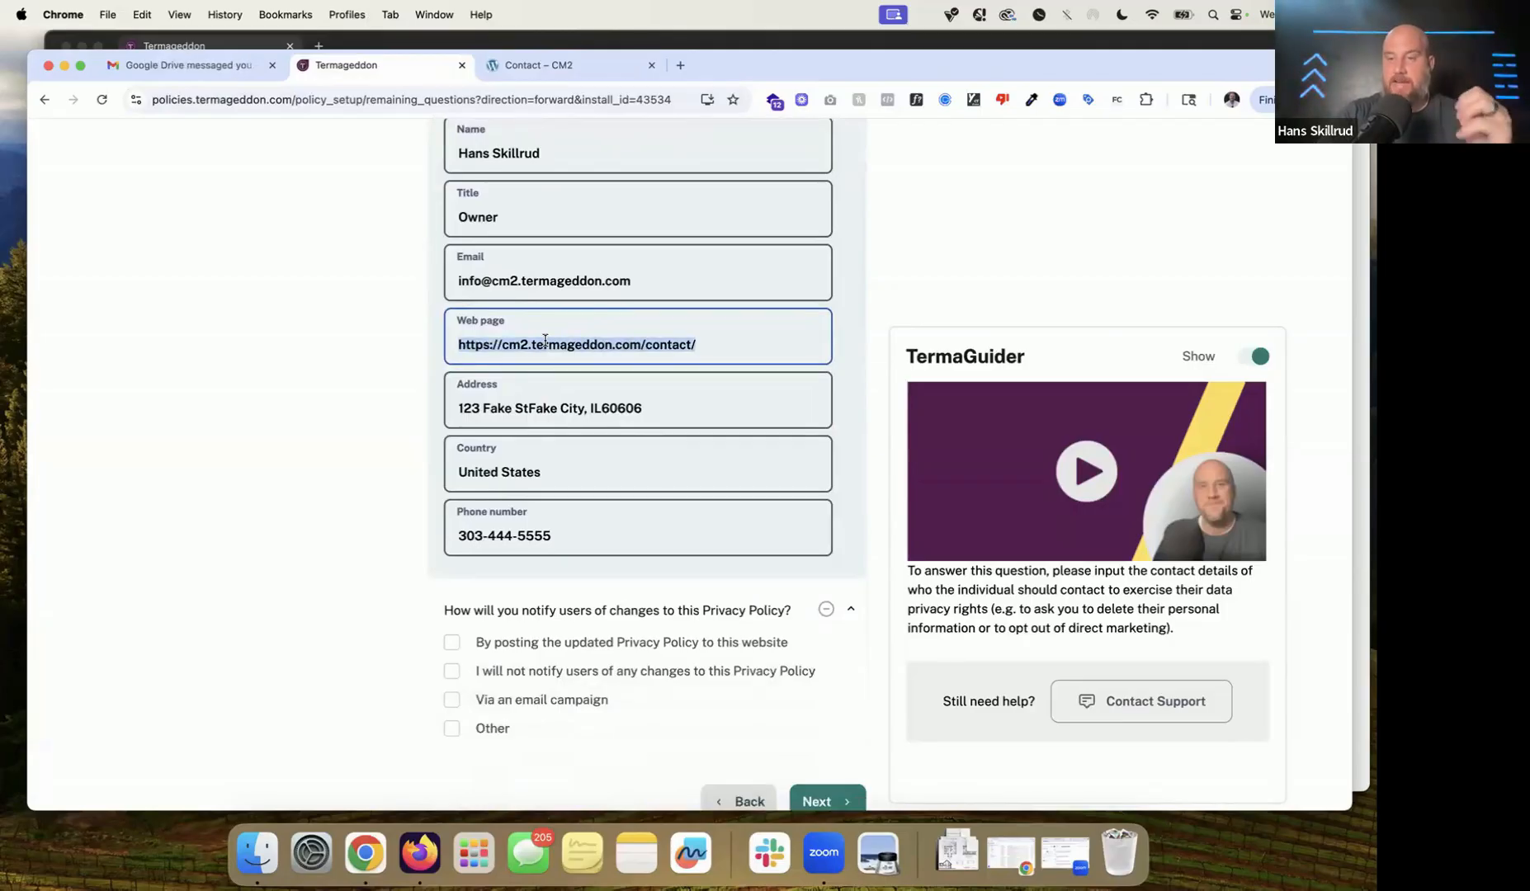
triple_click(545, 340)
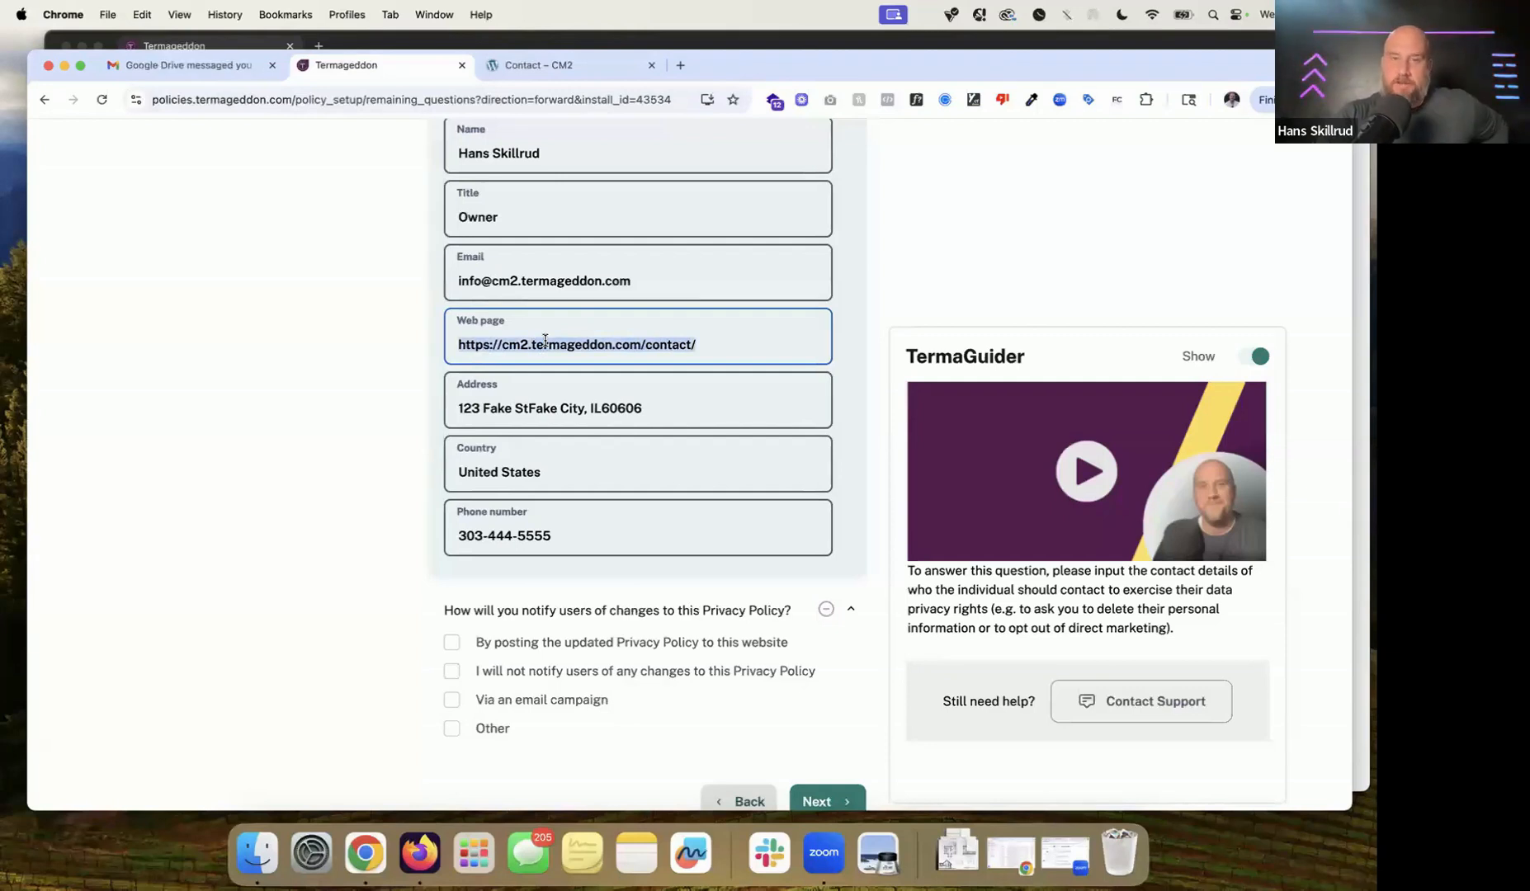
Step: Choose 'By posting the updated Privacy Policy' for change notices and continue to Terms of Service
scroll(612, 505, down, 3)
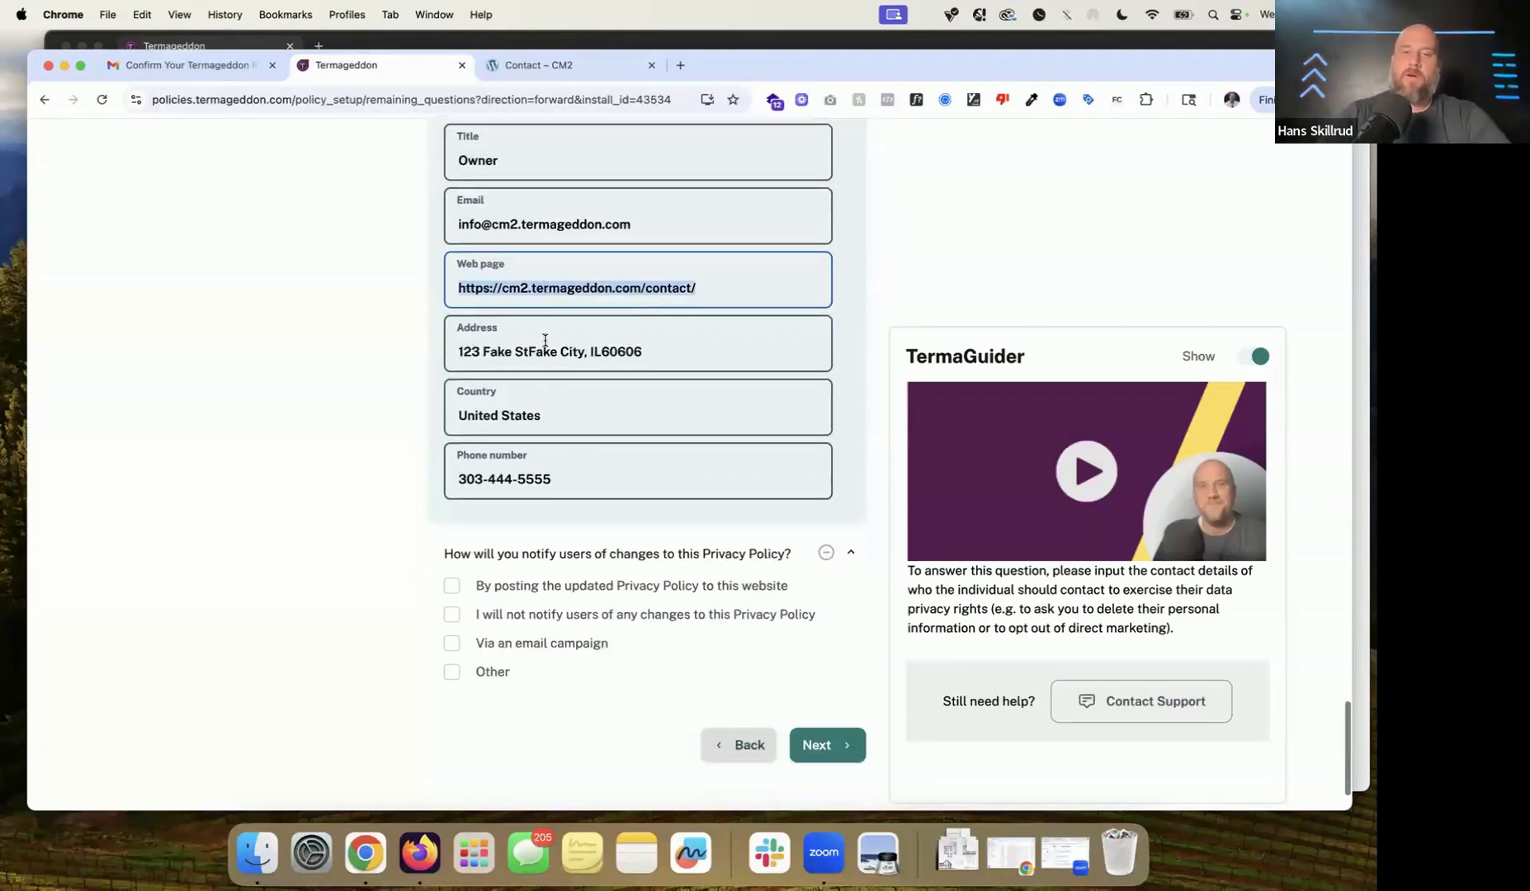
click(614, 496)
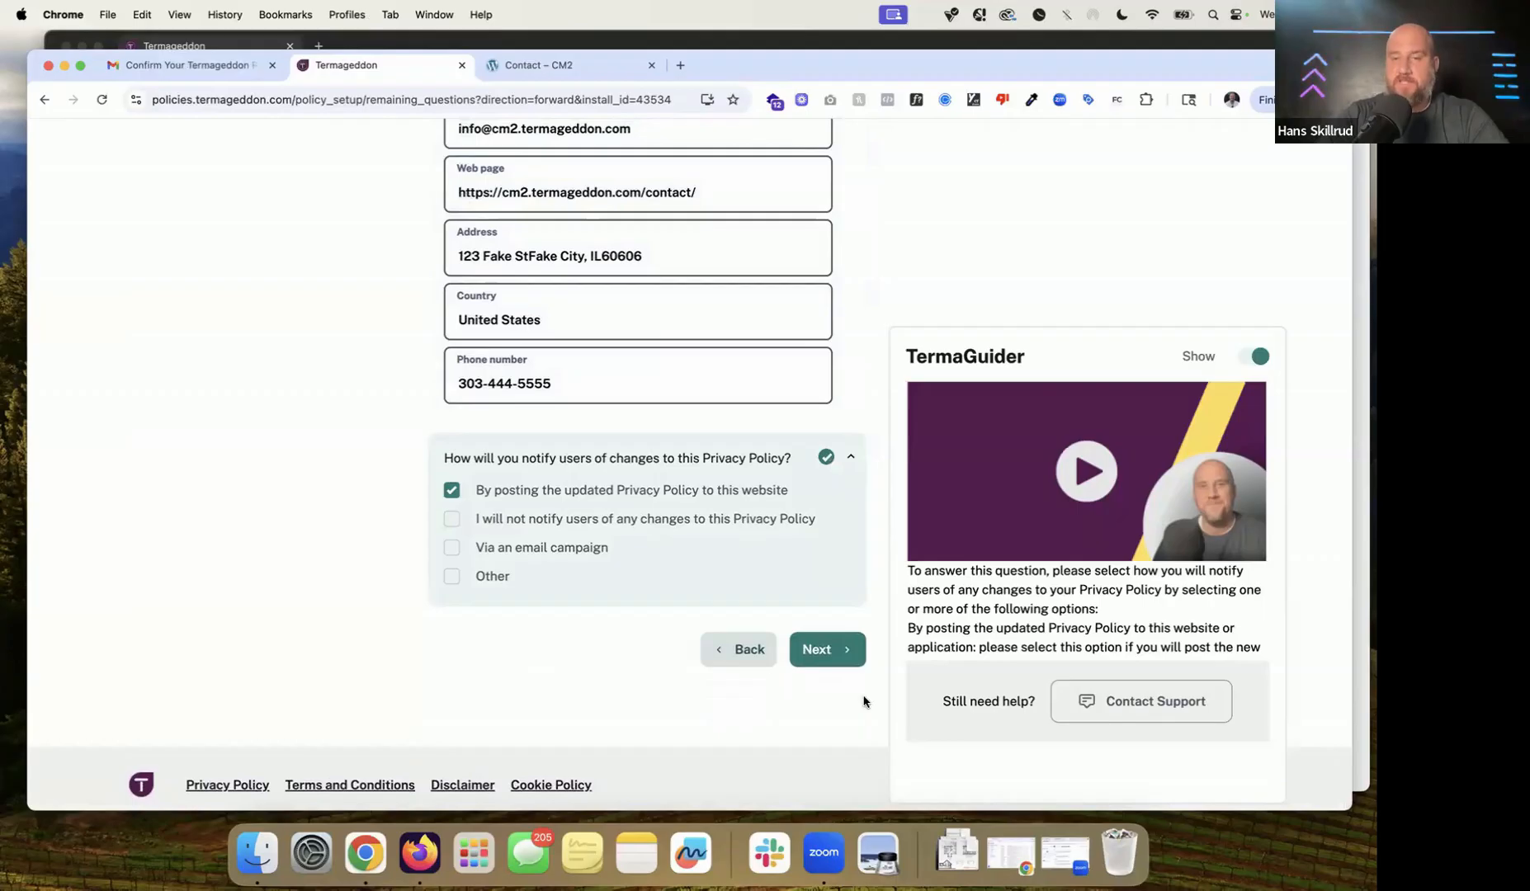
click(838, 652)
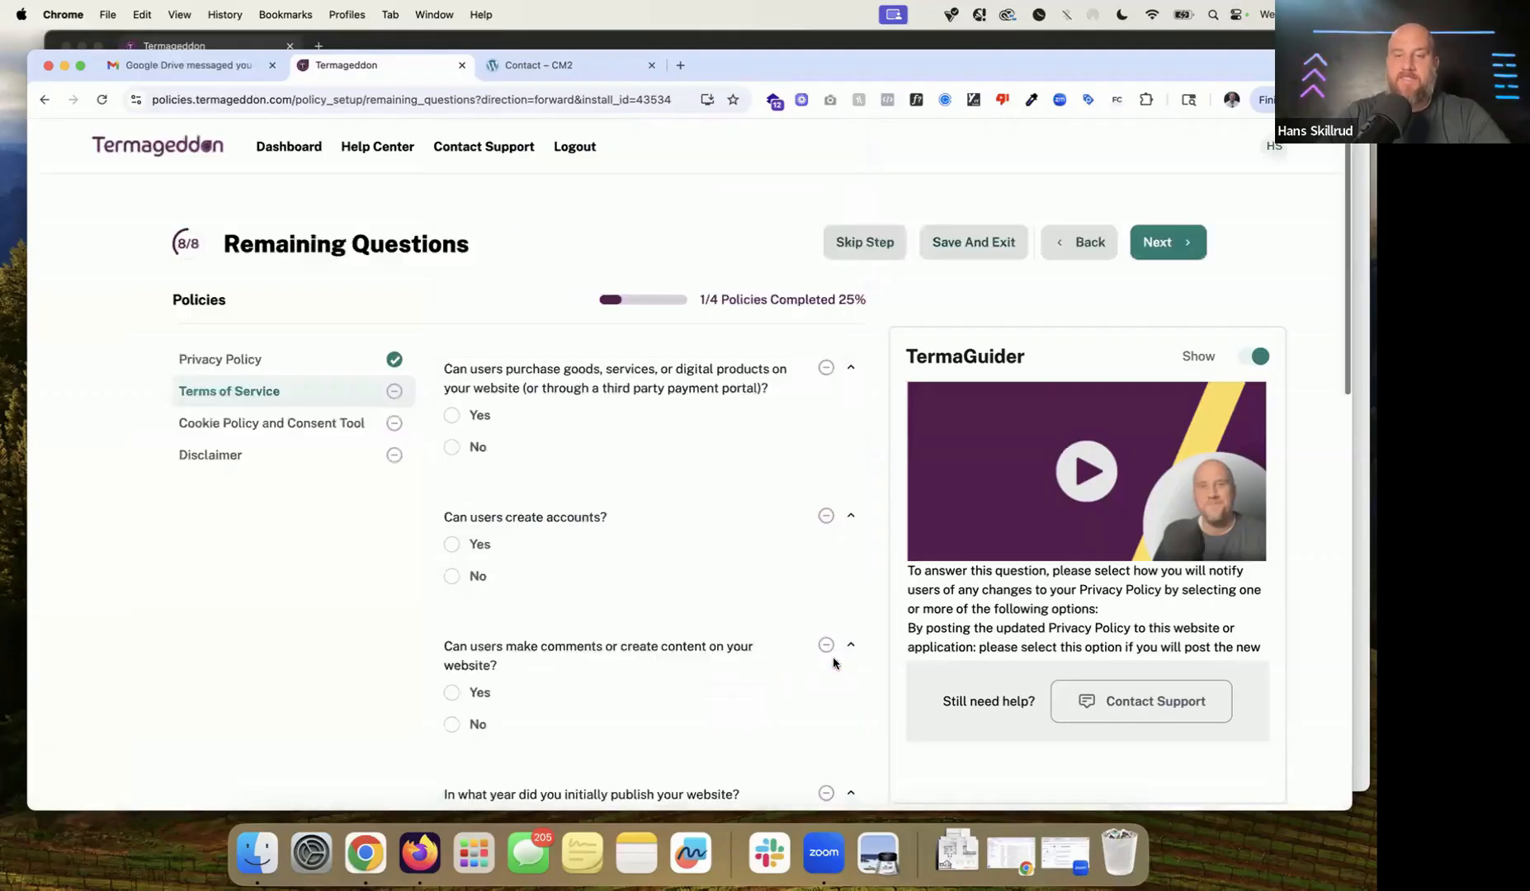
Step: Answer that users cannot purchase or create accounts but can post comments or content
click(724, 391)
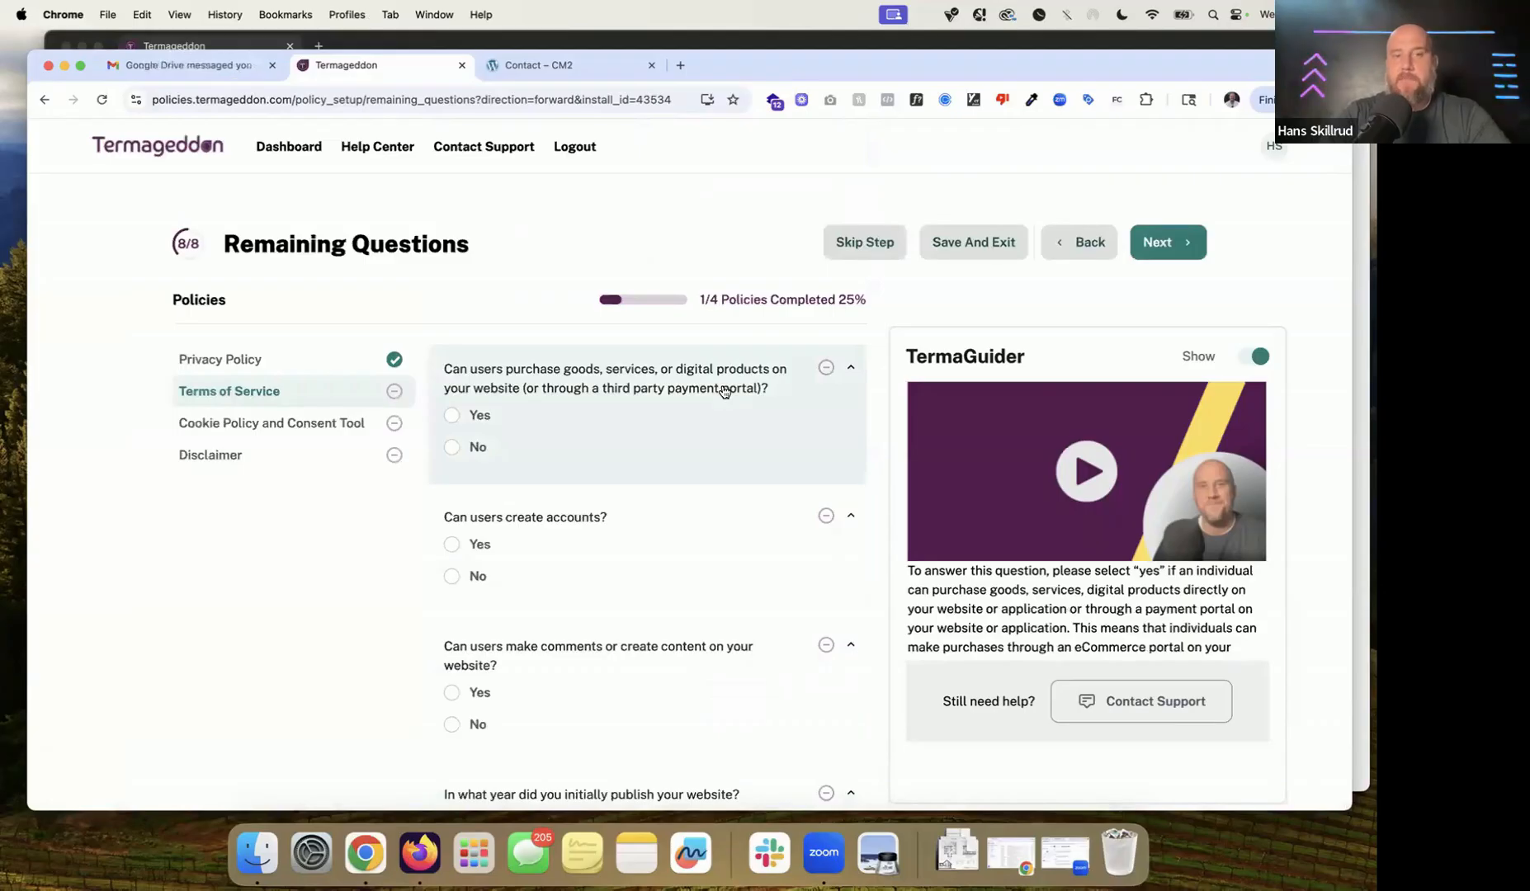
scroll(725, 391, down, 2)
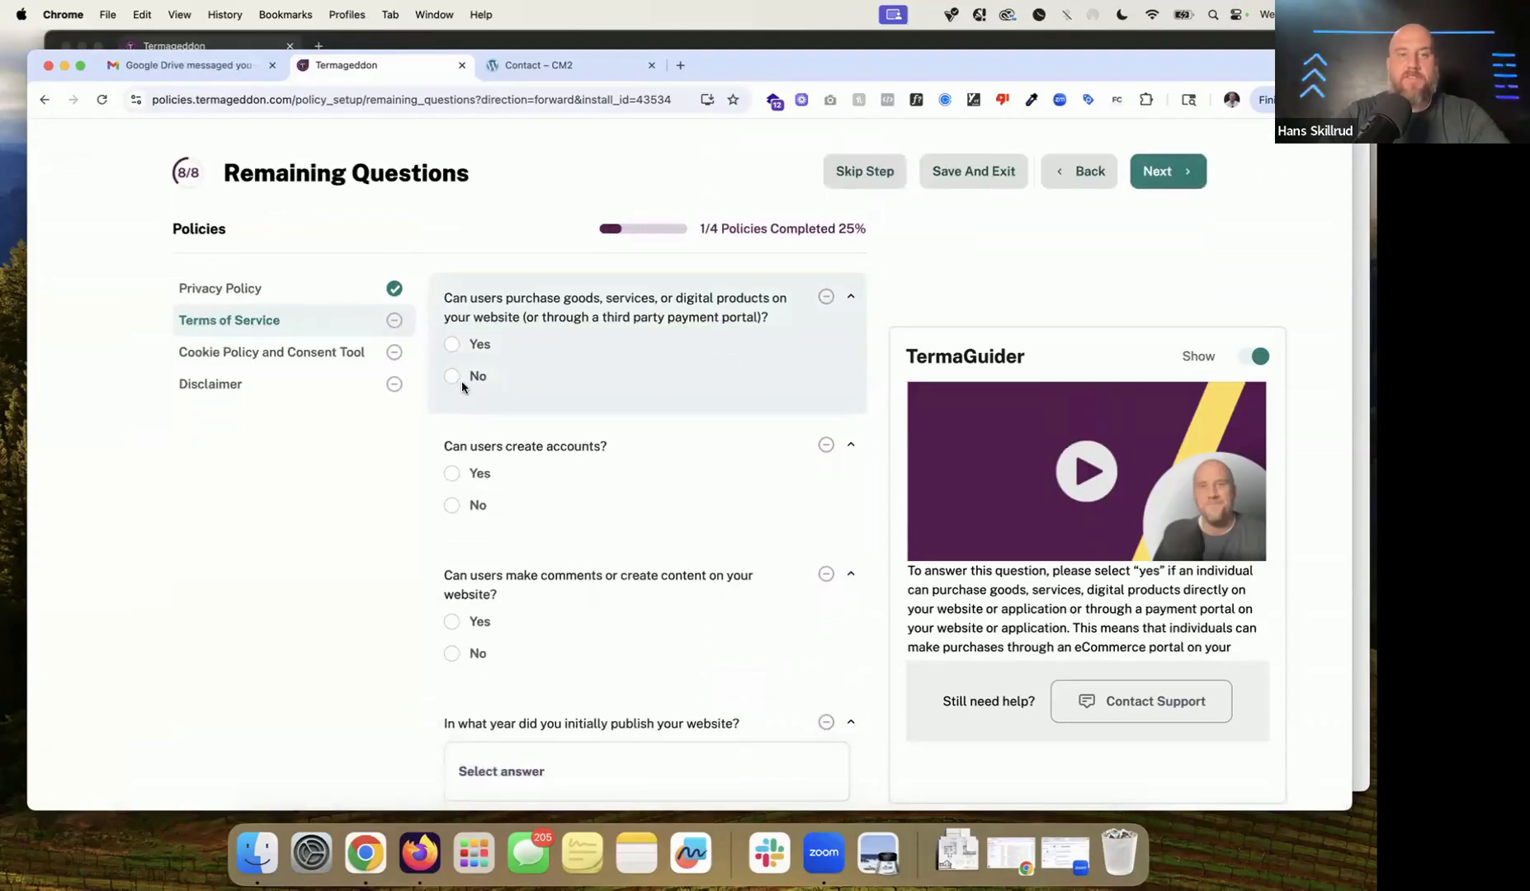
click(482, 382)
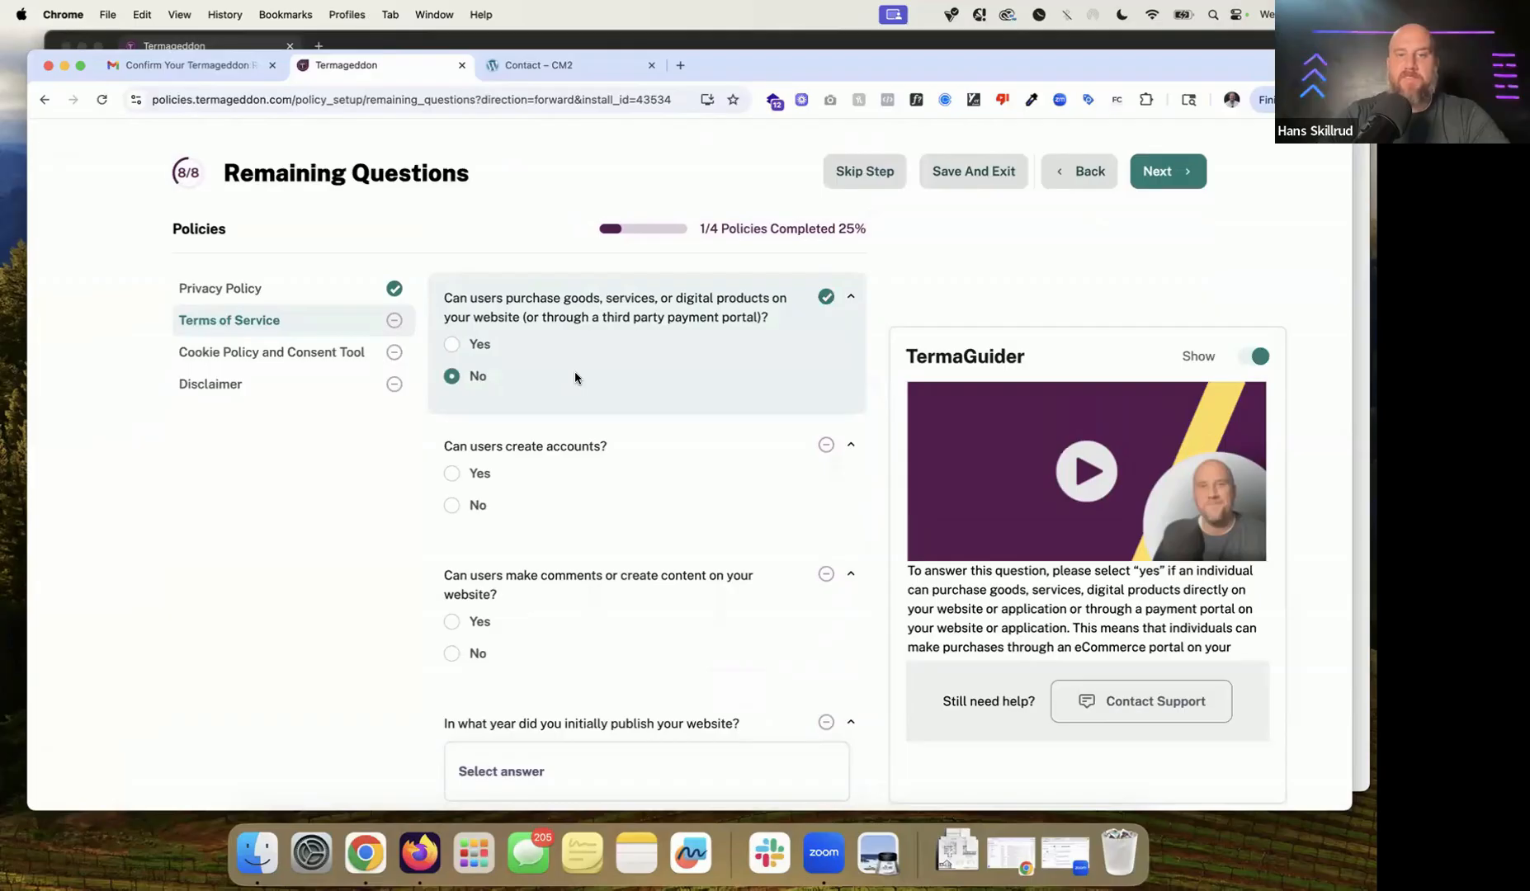
scroll(575, 371, down, 2)
click(477, 413)
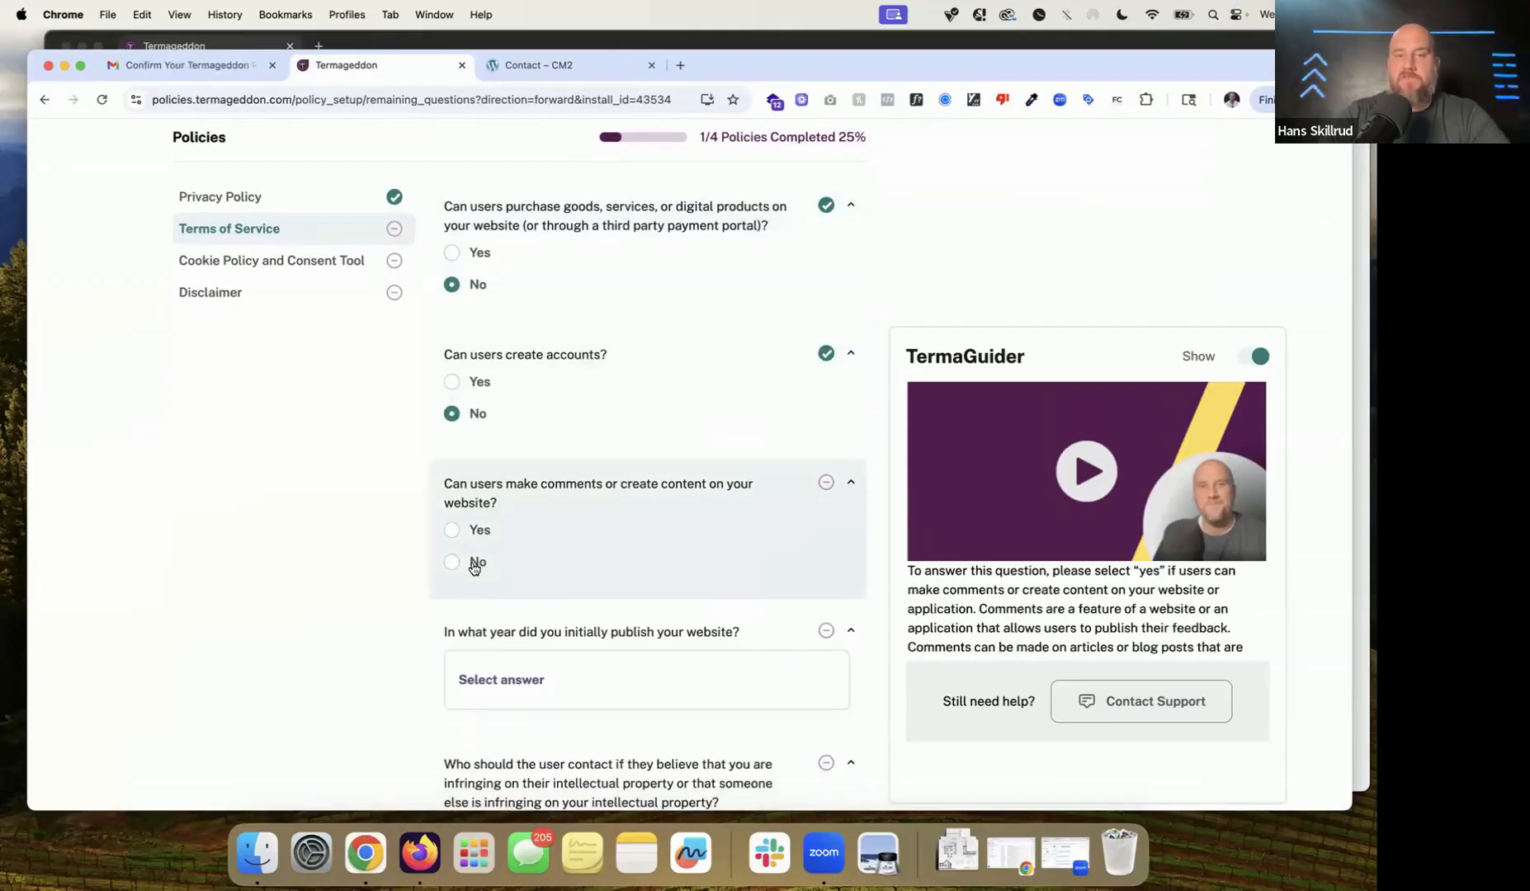
click(474, 531)
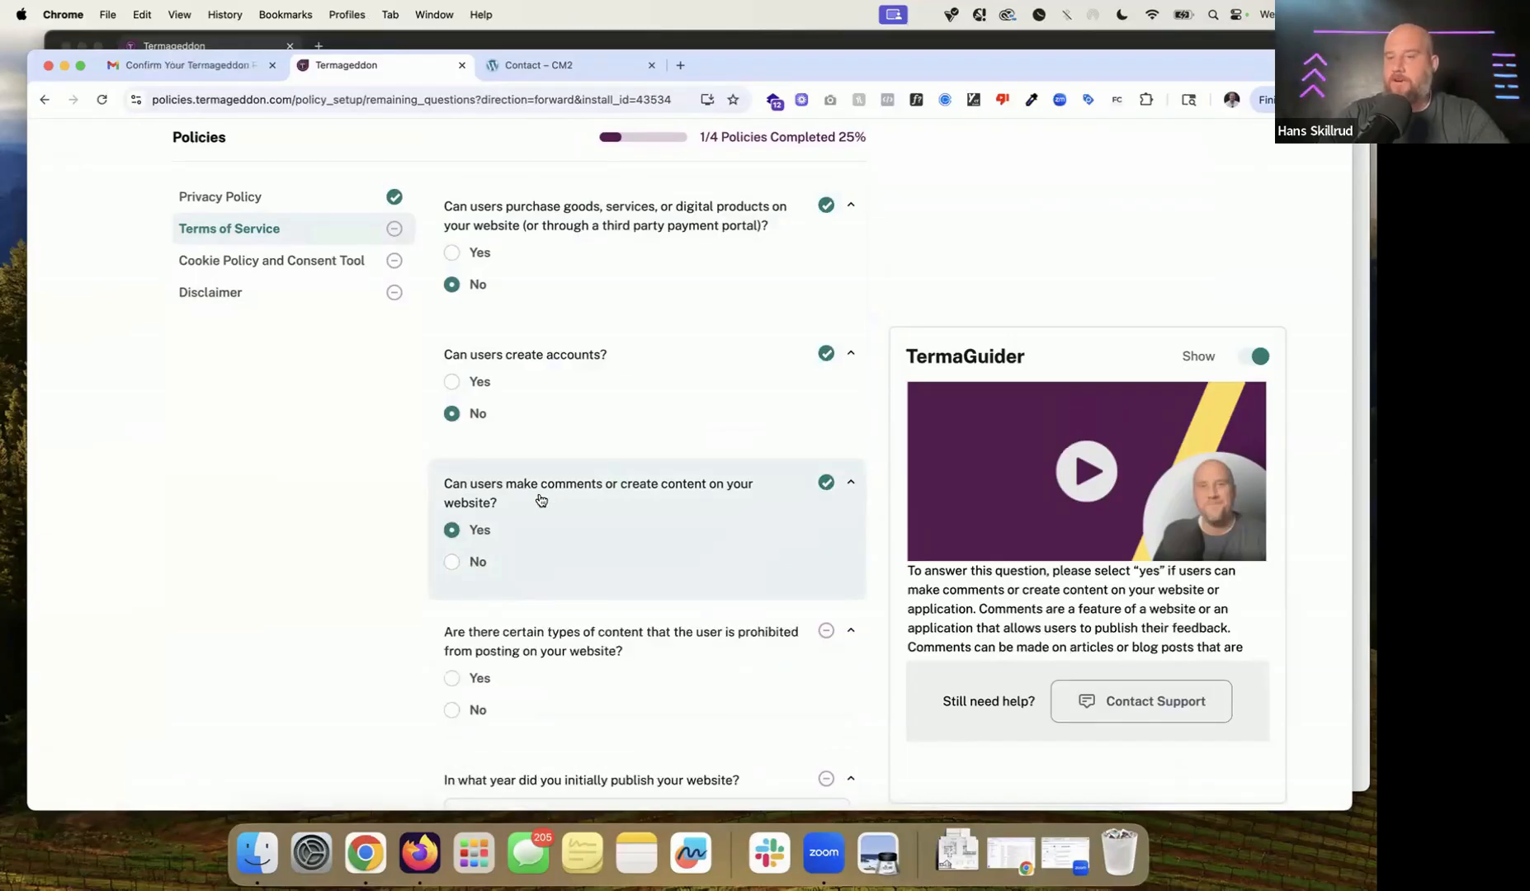
scroll(538, 462, down, 3)
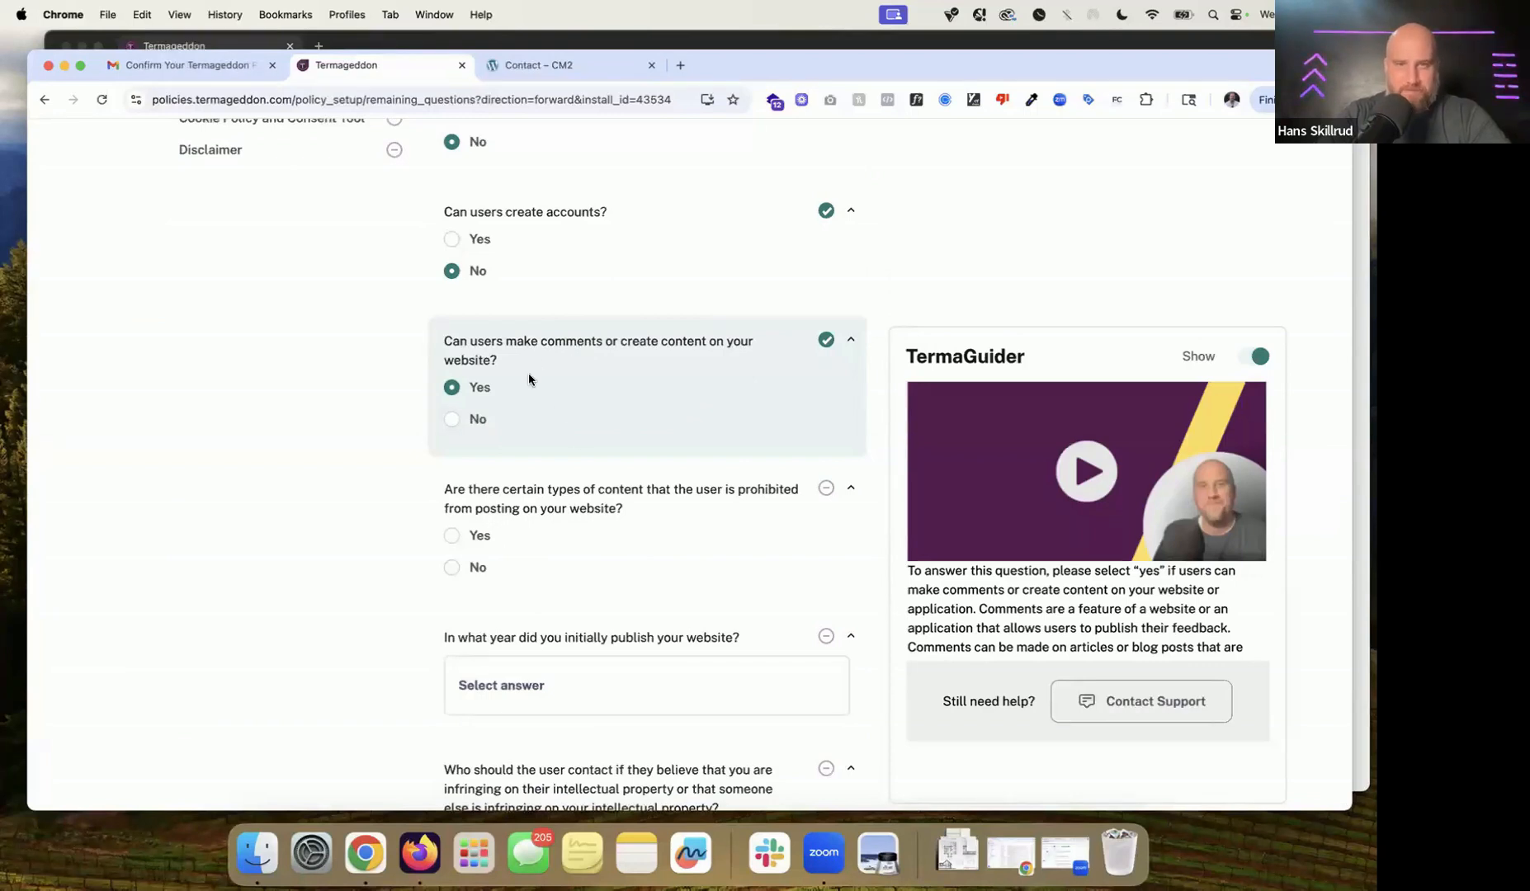
scroll(528, 376, down, 3)
Step: Prohibit advertising, violent, illegal, infringing, personal-info, child-abuse, harassing, discriminatory, spam, pornographic and abusive content
click(462, 396)
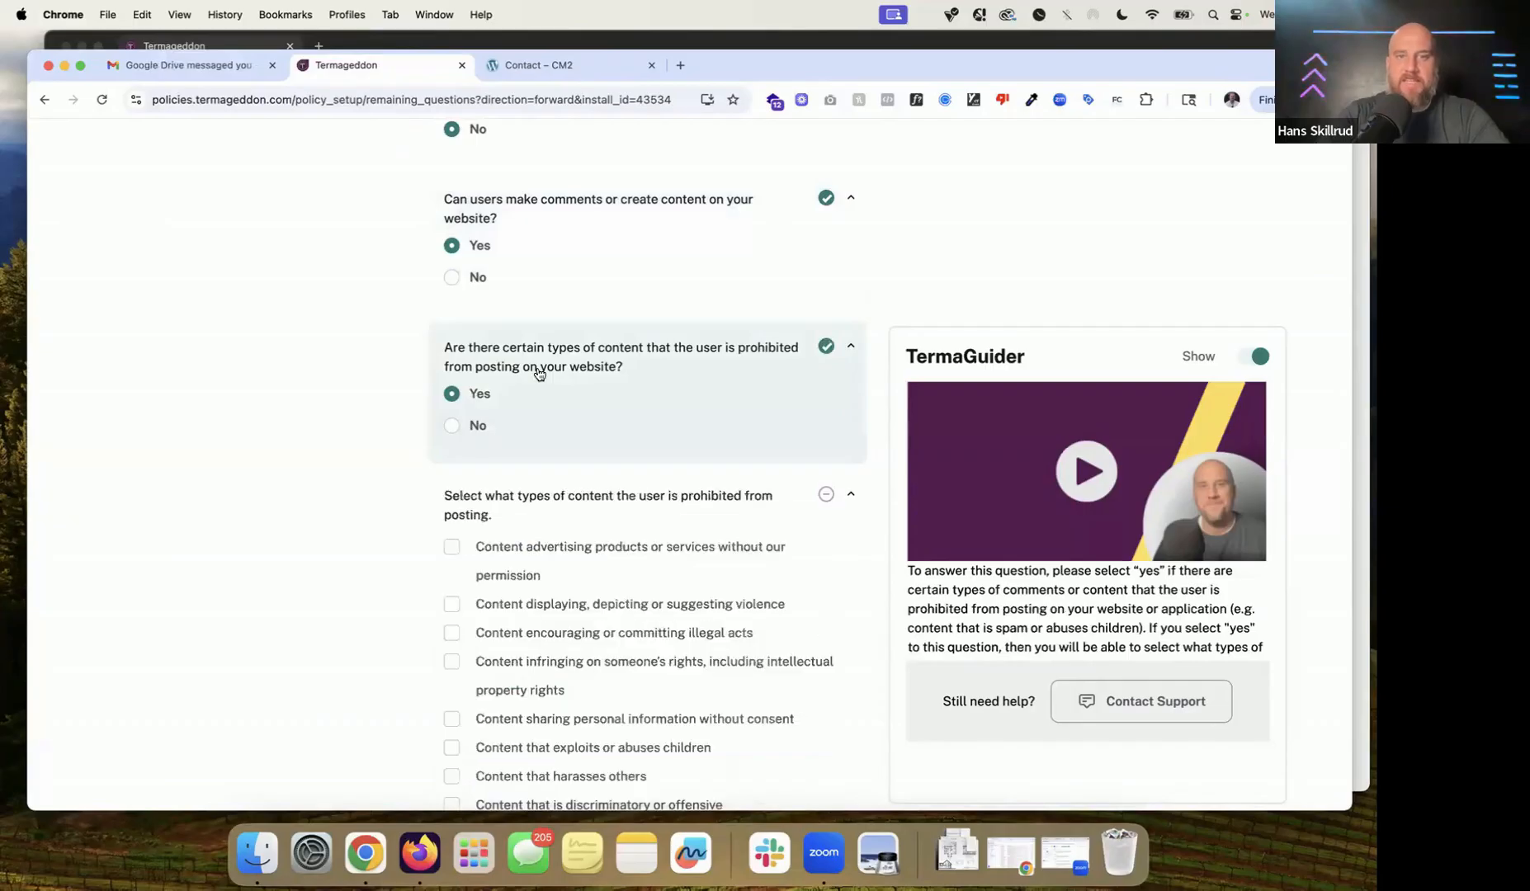
click(563, 409)
click(560, 466)
click(570, 492)
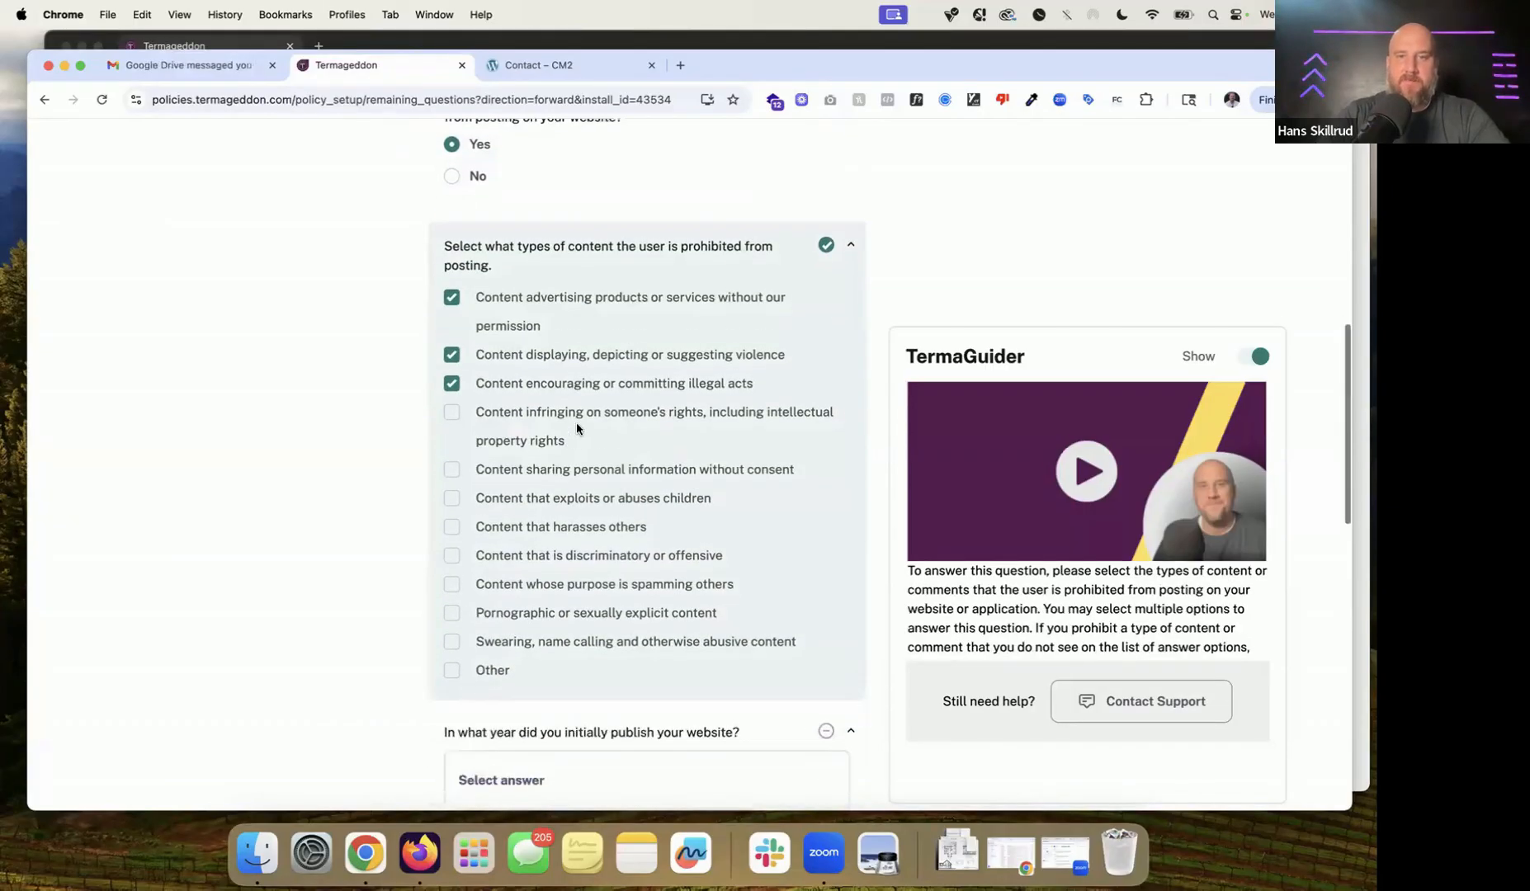
click(585, 417)
click(561, 476)
click(574, 503)
click(581, 537)
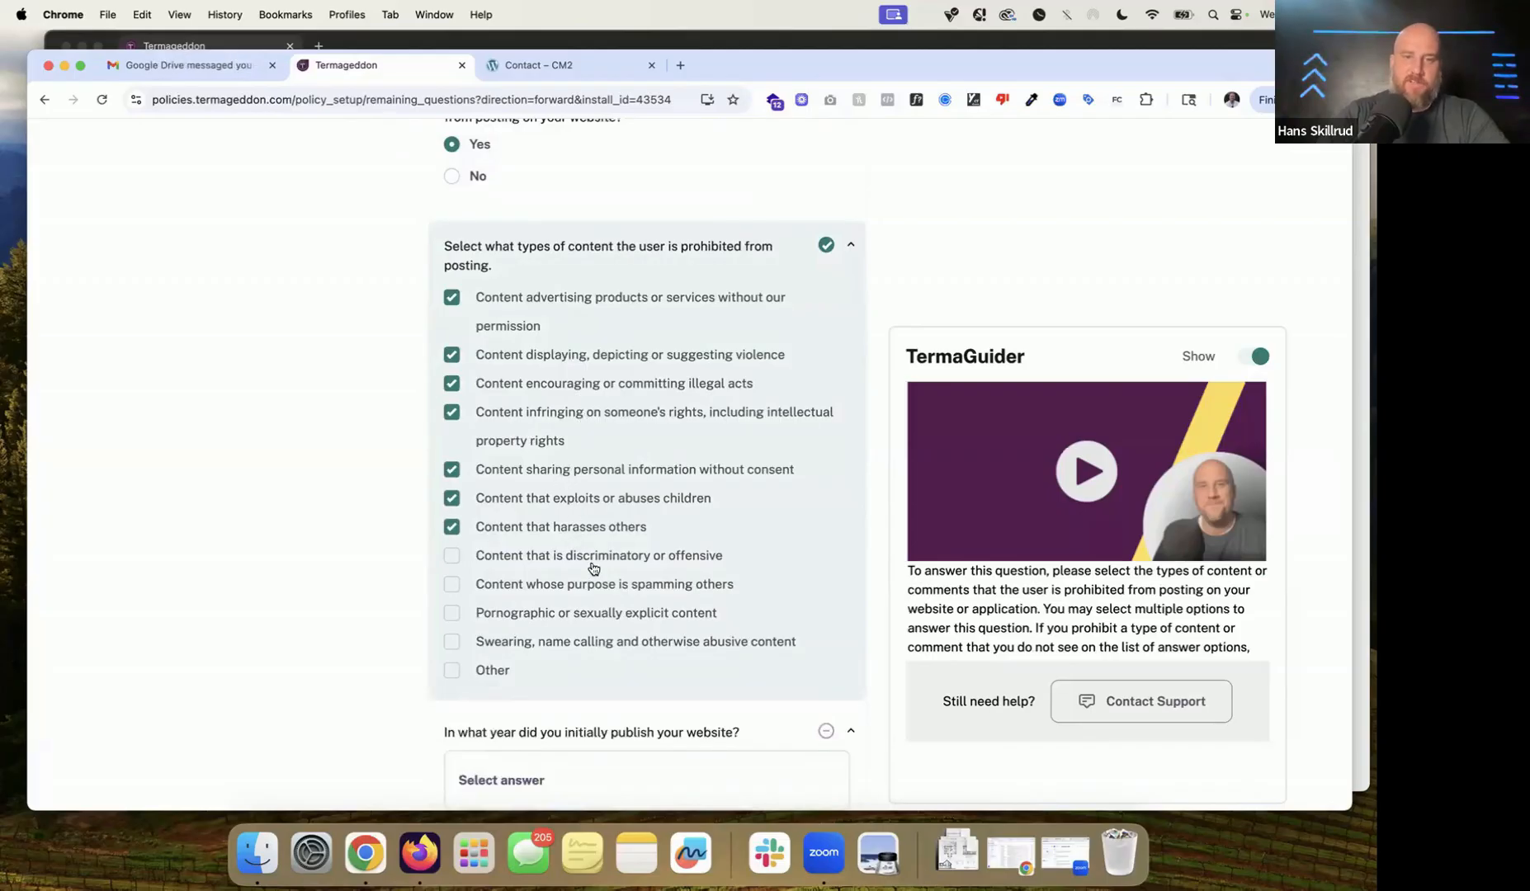
click(596, 562)
click(616, 587)
click(615, 611)
click(632, 643)
scroll(671, 459, down, 3)
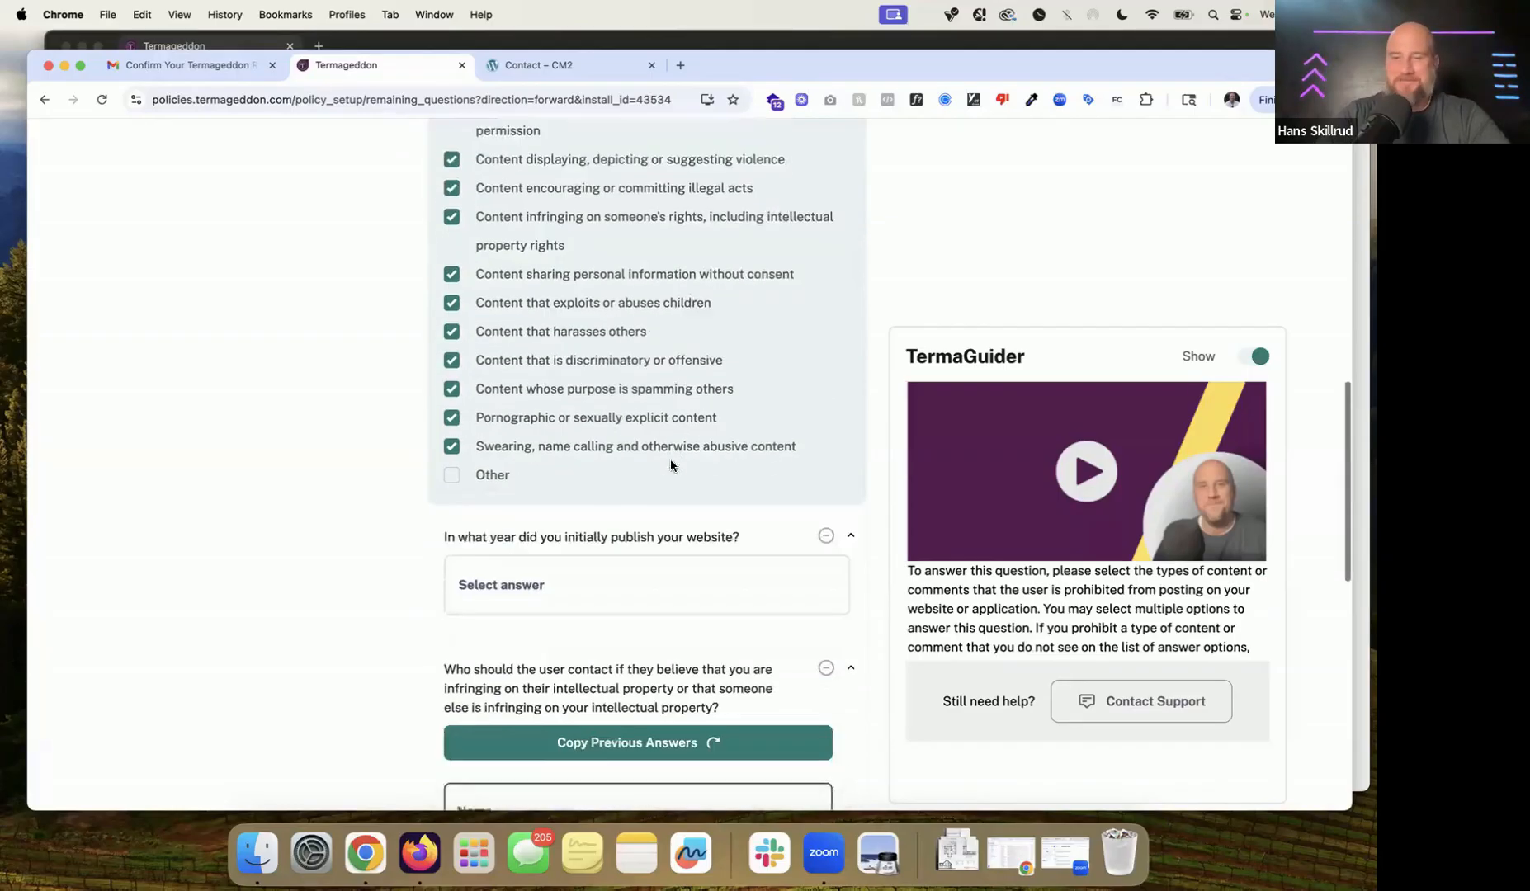
click(649, 494)
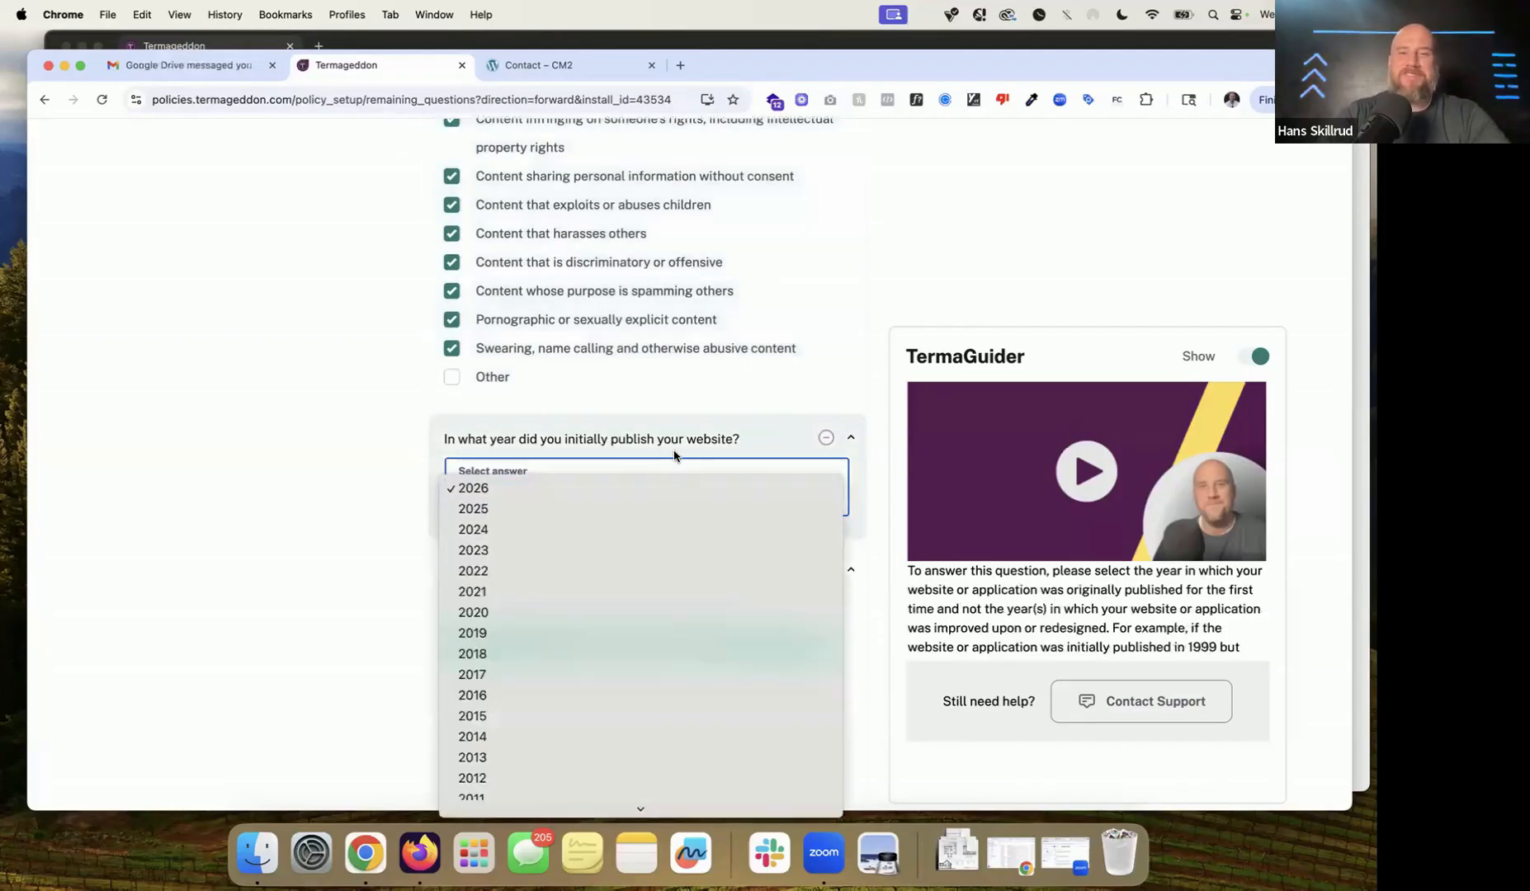
click(675, 455)
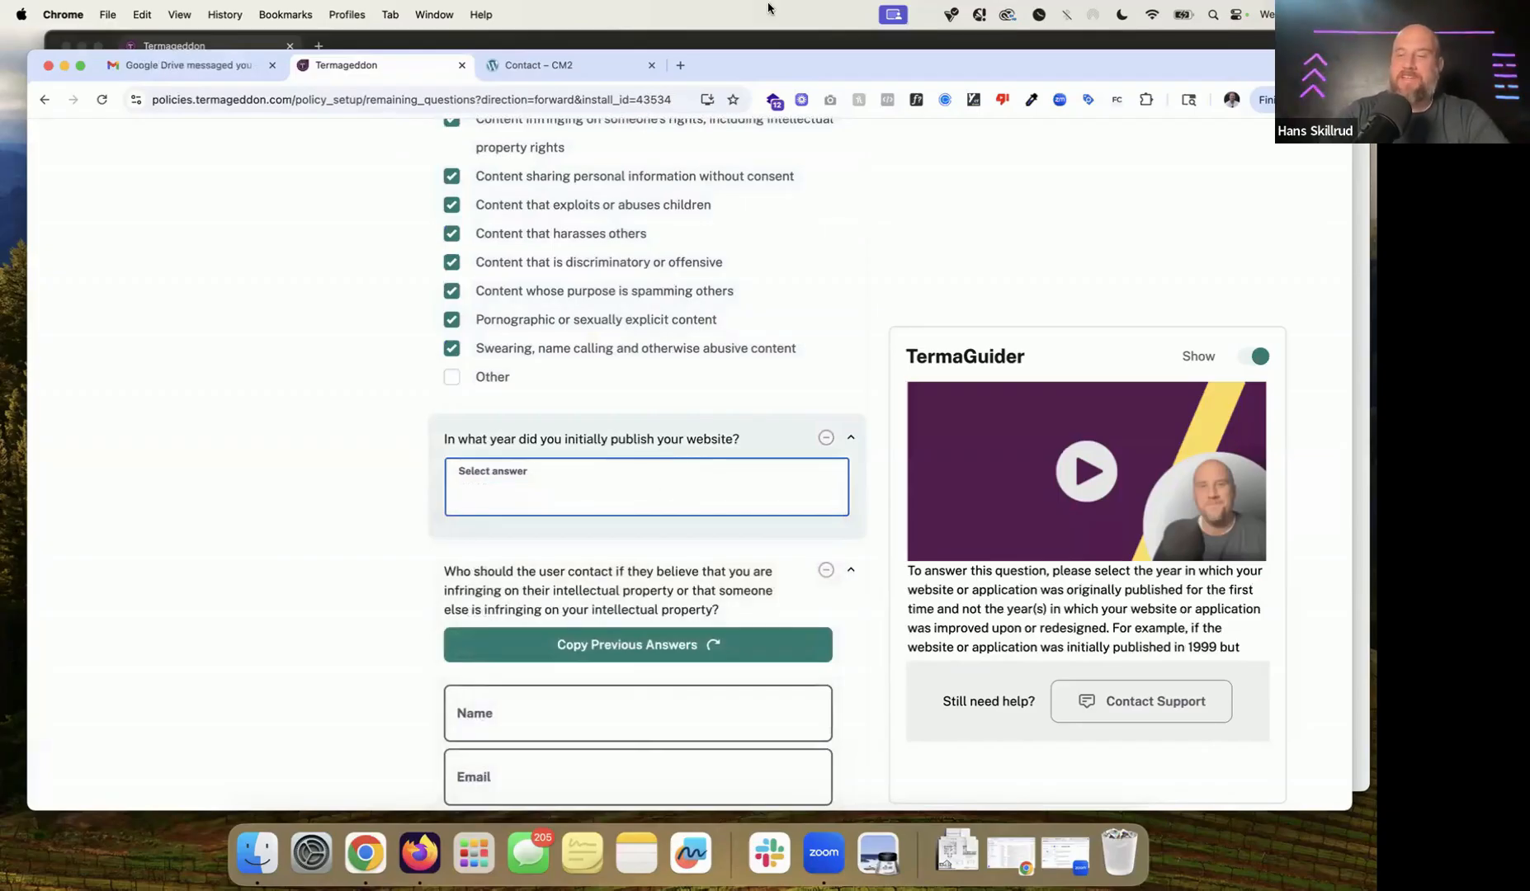
Step: Run a Whois lookup for termageddon.com on whois.com in a new tab
click(681, 66)
text(whoi)
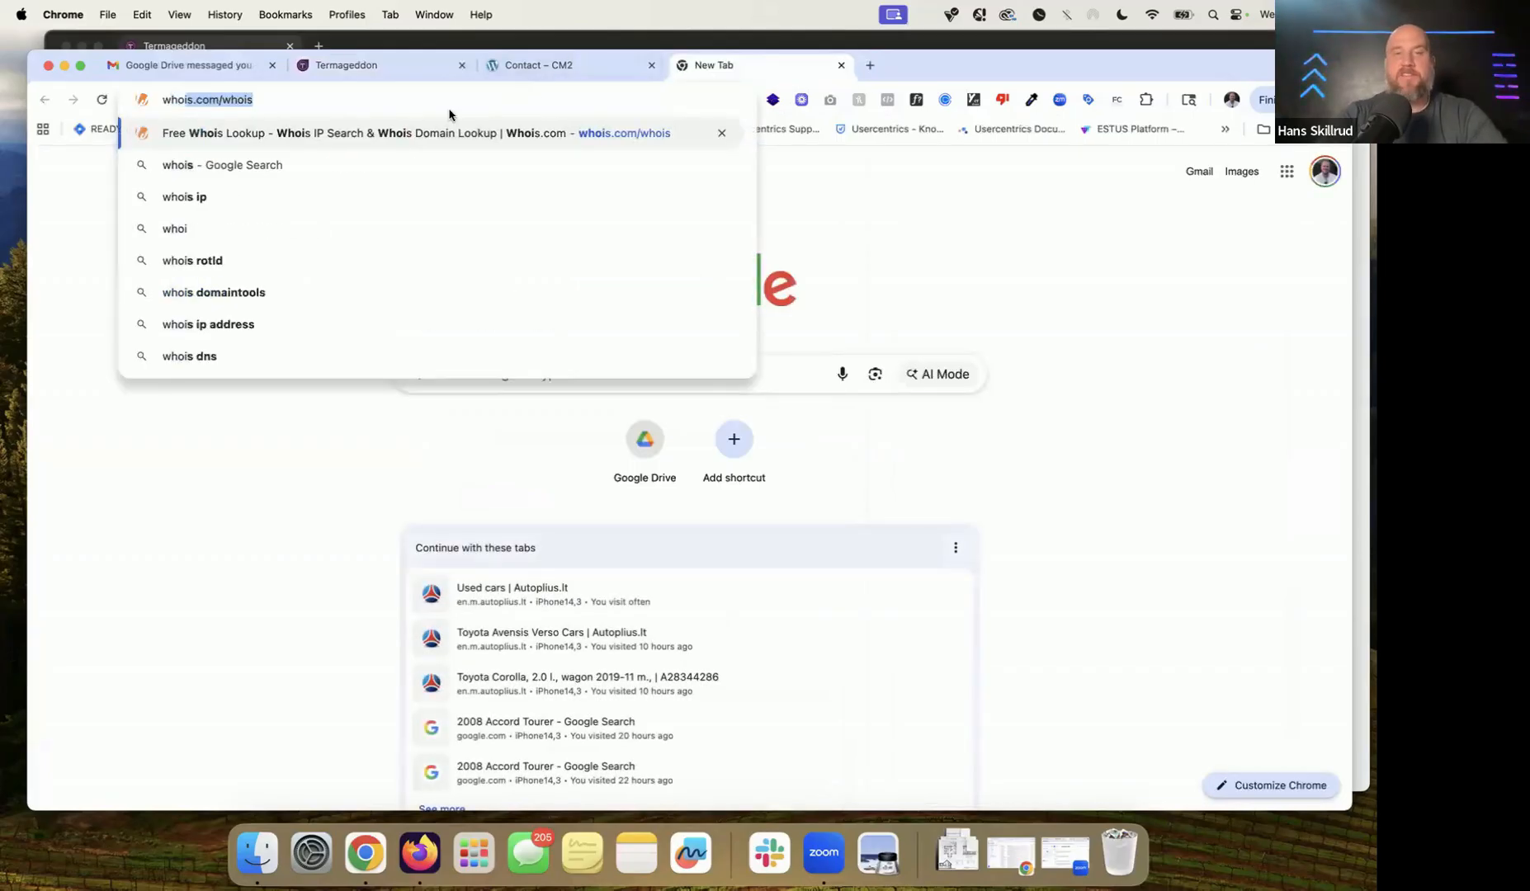
text(s.com/)
key(Return)
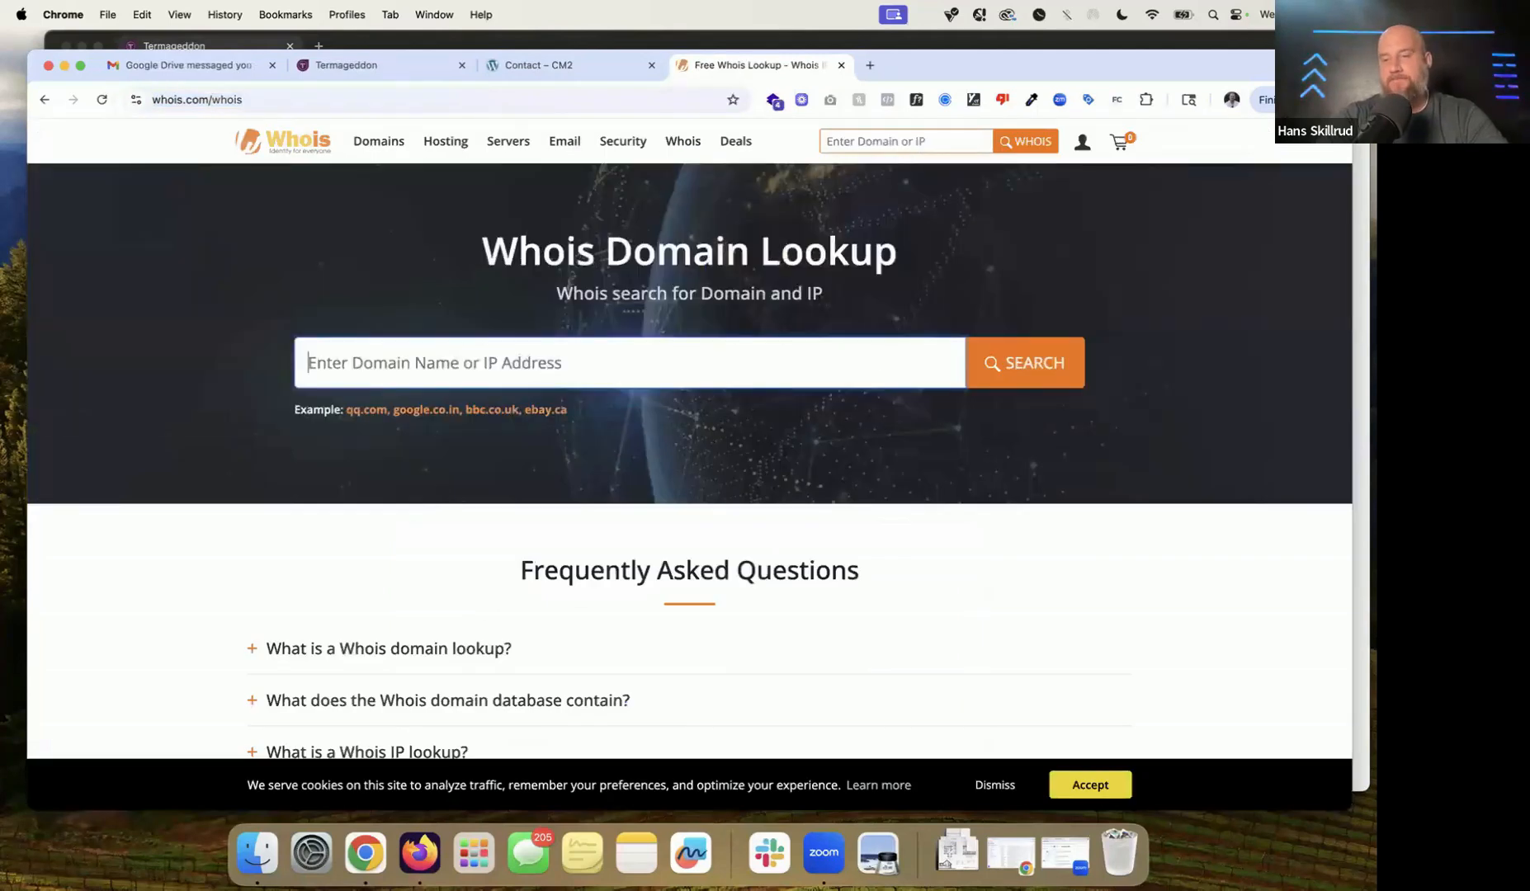
text(termageddon.com)
key(Return)
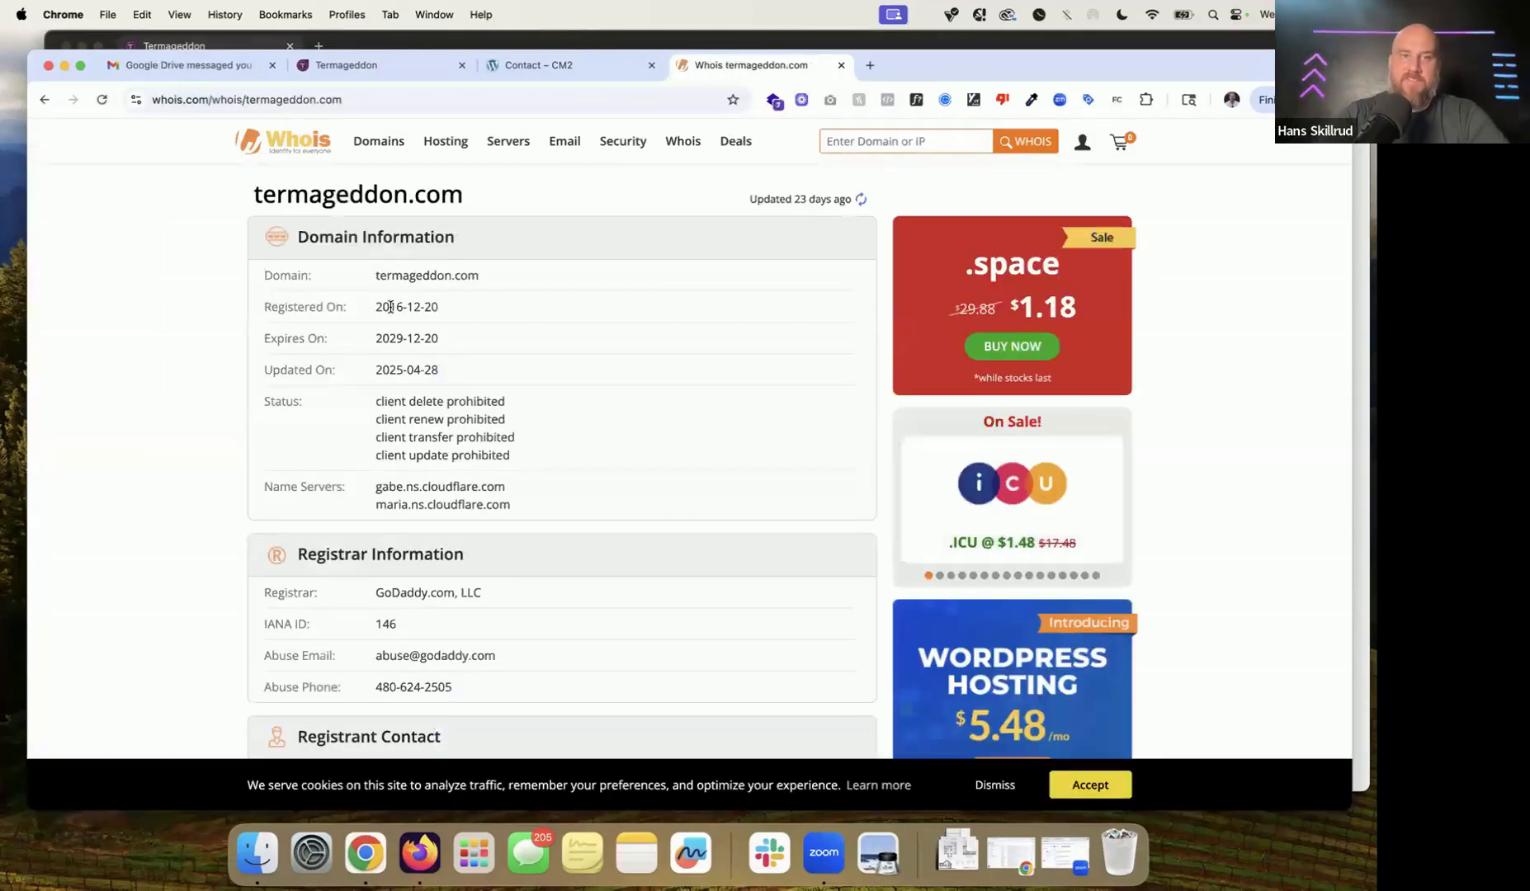
Step: Note the 2016 registration year and return to Termageddon's publication-year question
drag(375, 306, 414, 306)
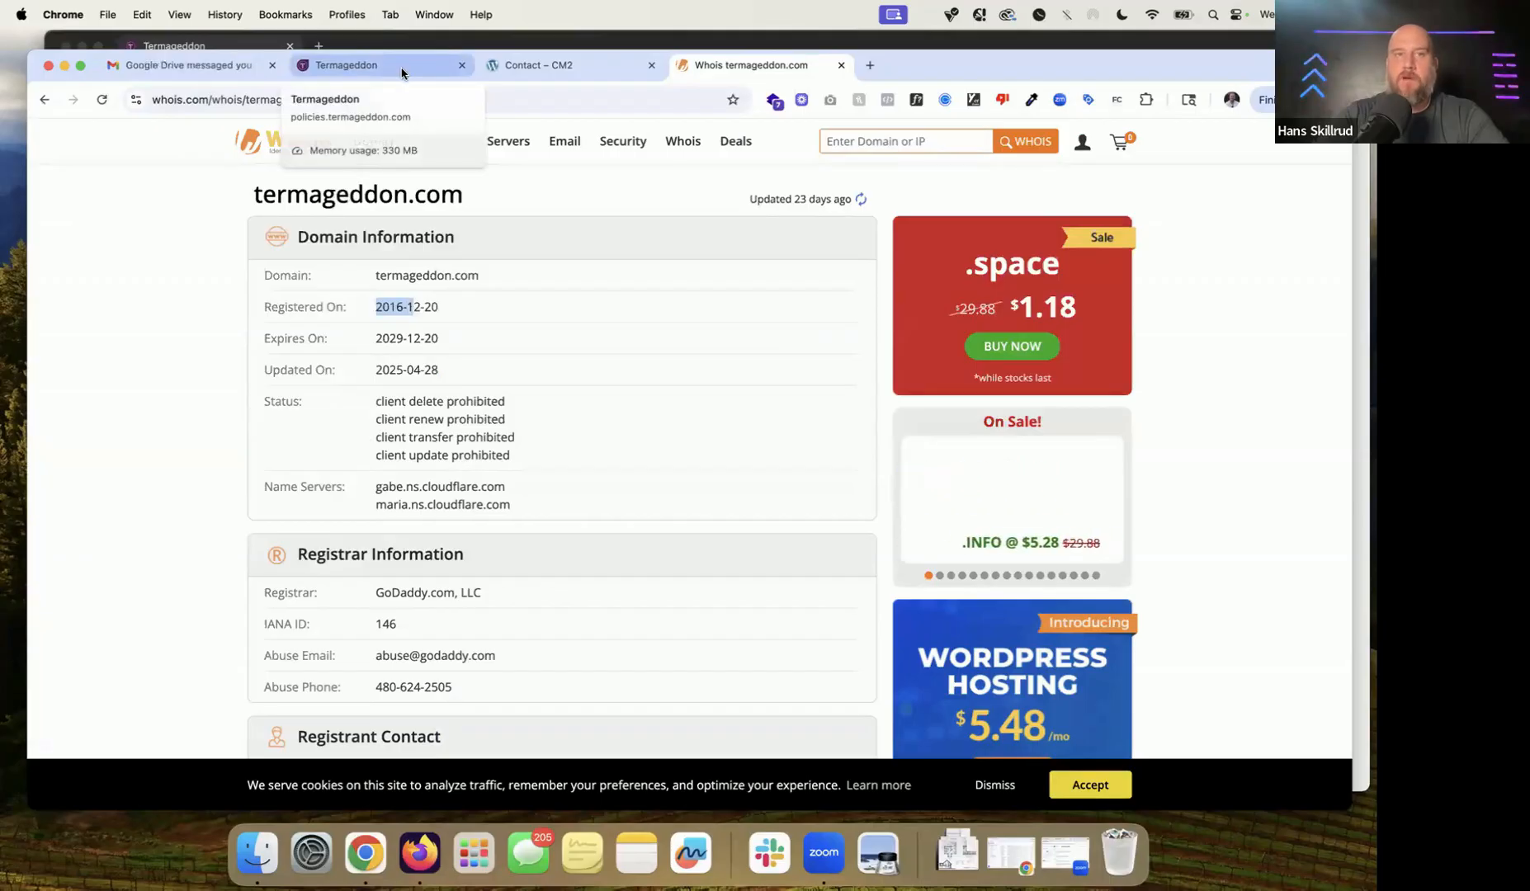
click(391, 65)
click(591, 487)
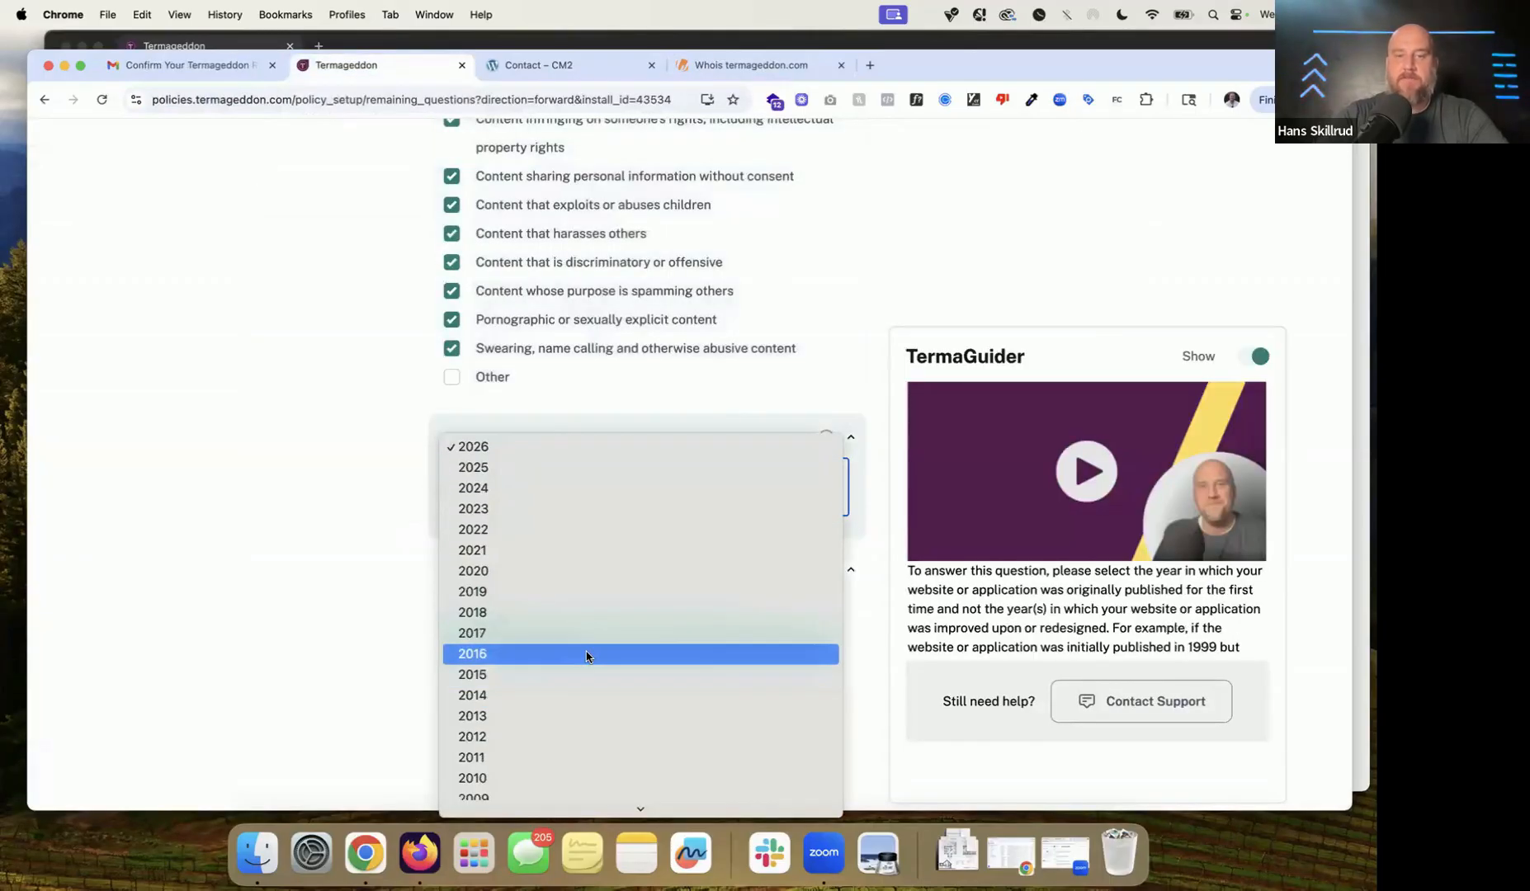
Step: Set the first publication year to 2016 and reuse the previous contact details
click(582, 673)
scroll(644, 479, down, 3)
scroll(647, 484, down, 1)
click(663, 384)
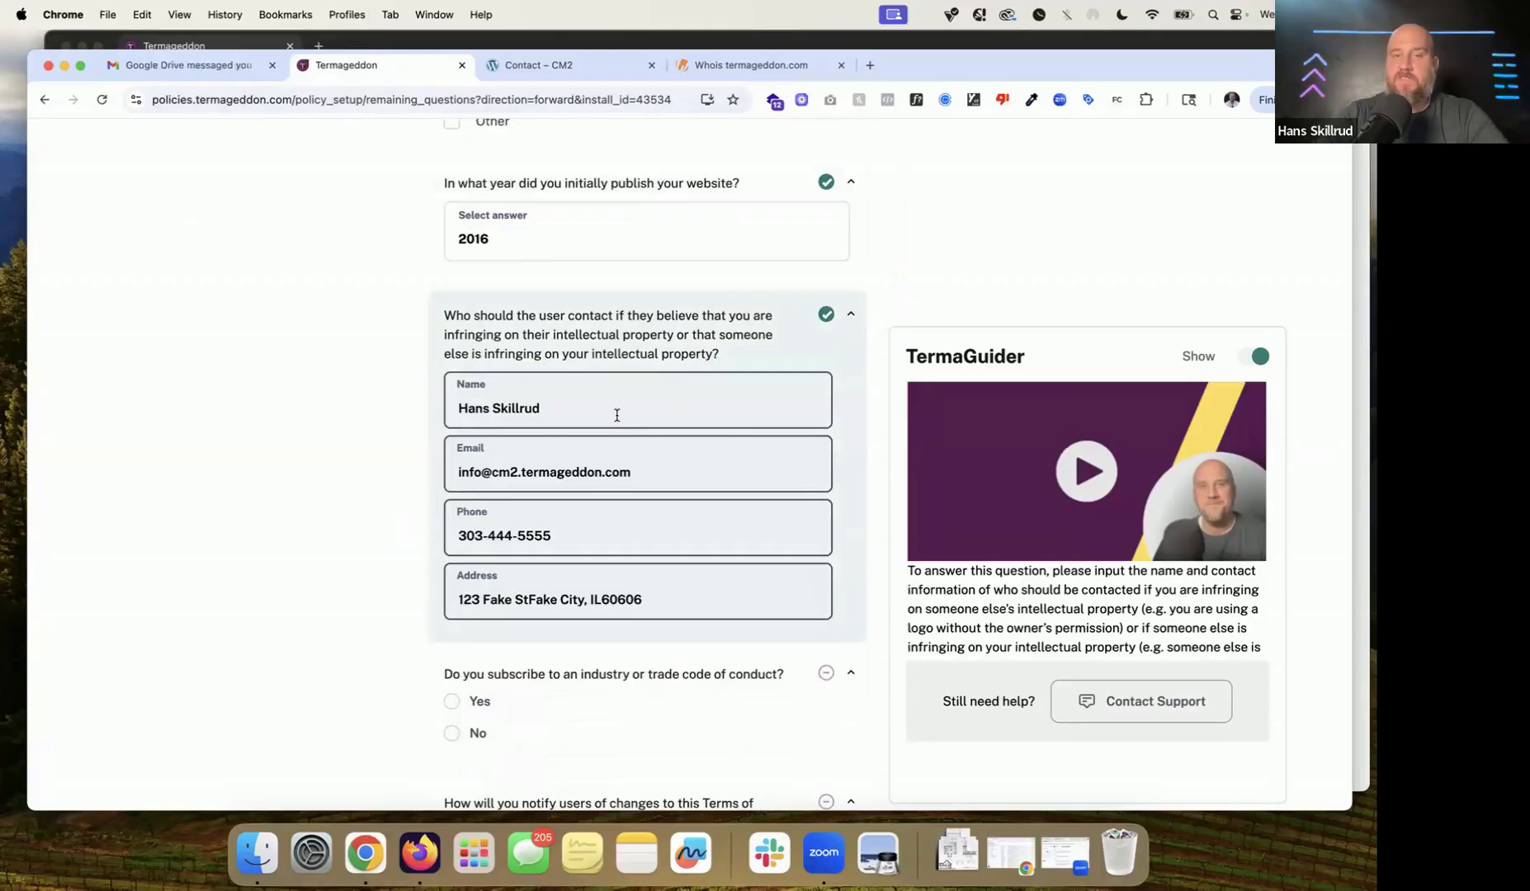
Step: Answer No to following a trade code of conduct
scroll(617, 415, down, 4)
scroll(580, 296, down, 1)
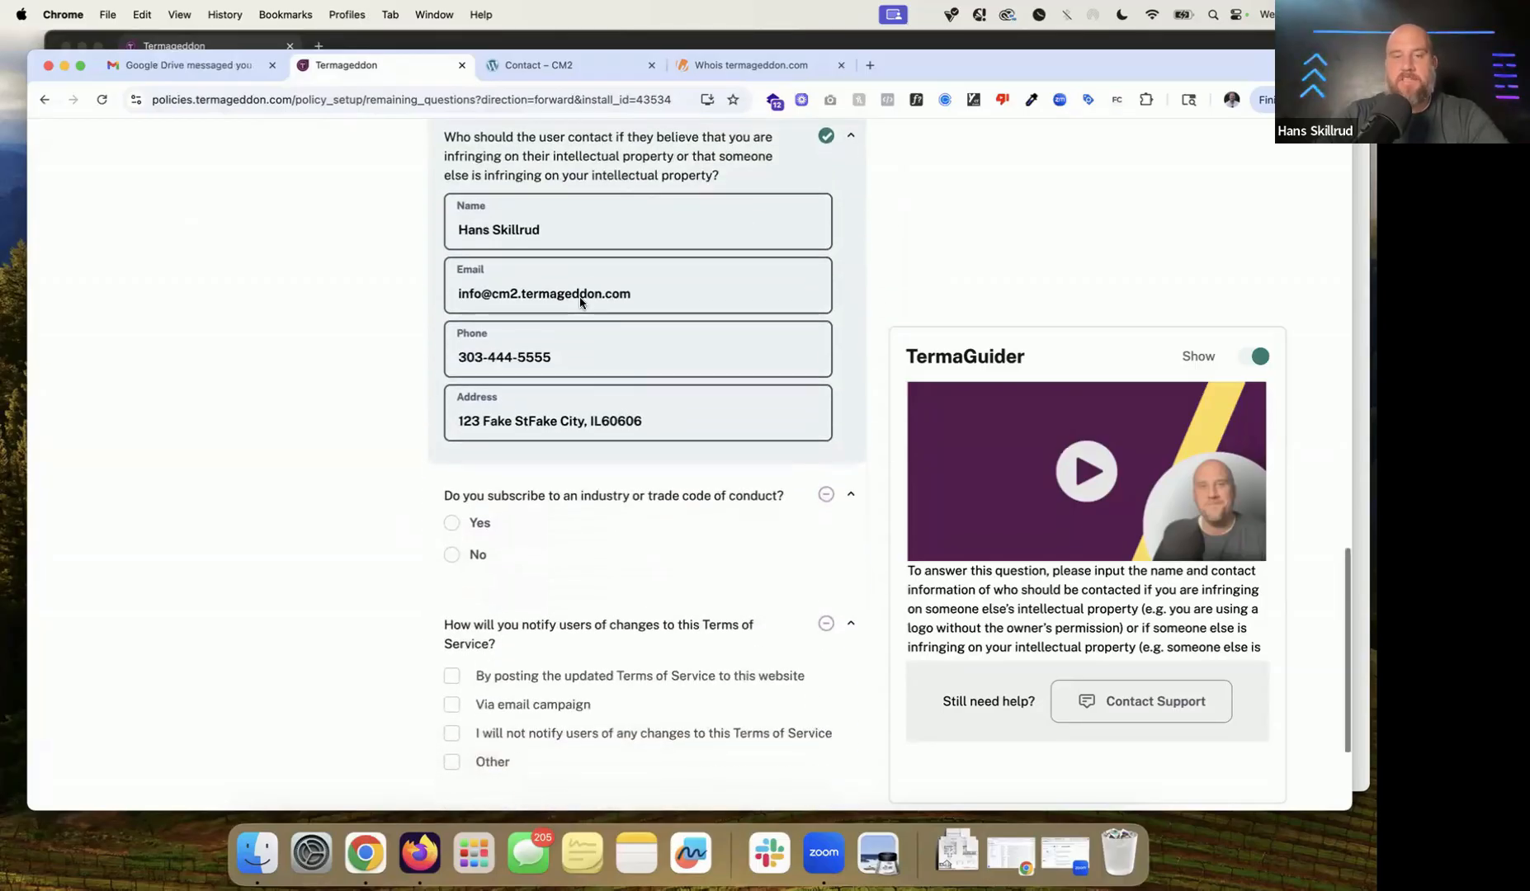
scroll(579, 297, down, 1)
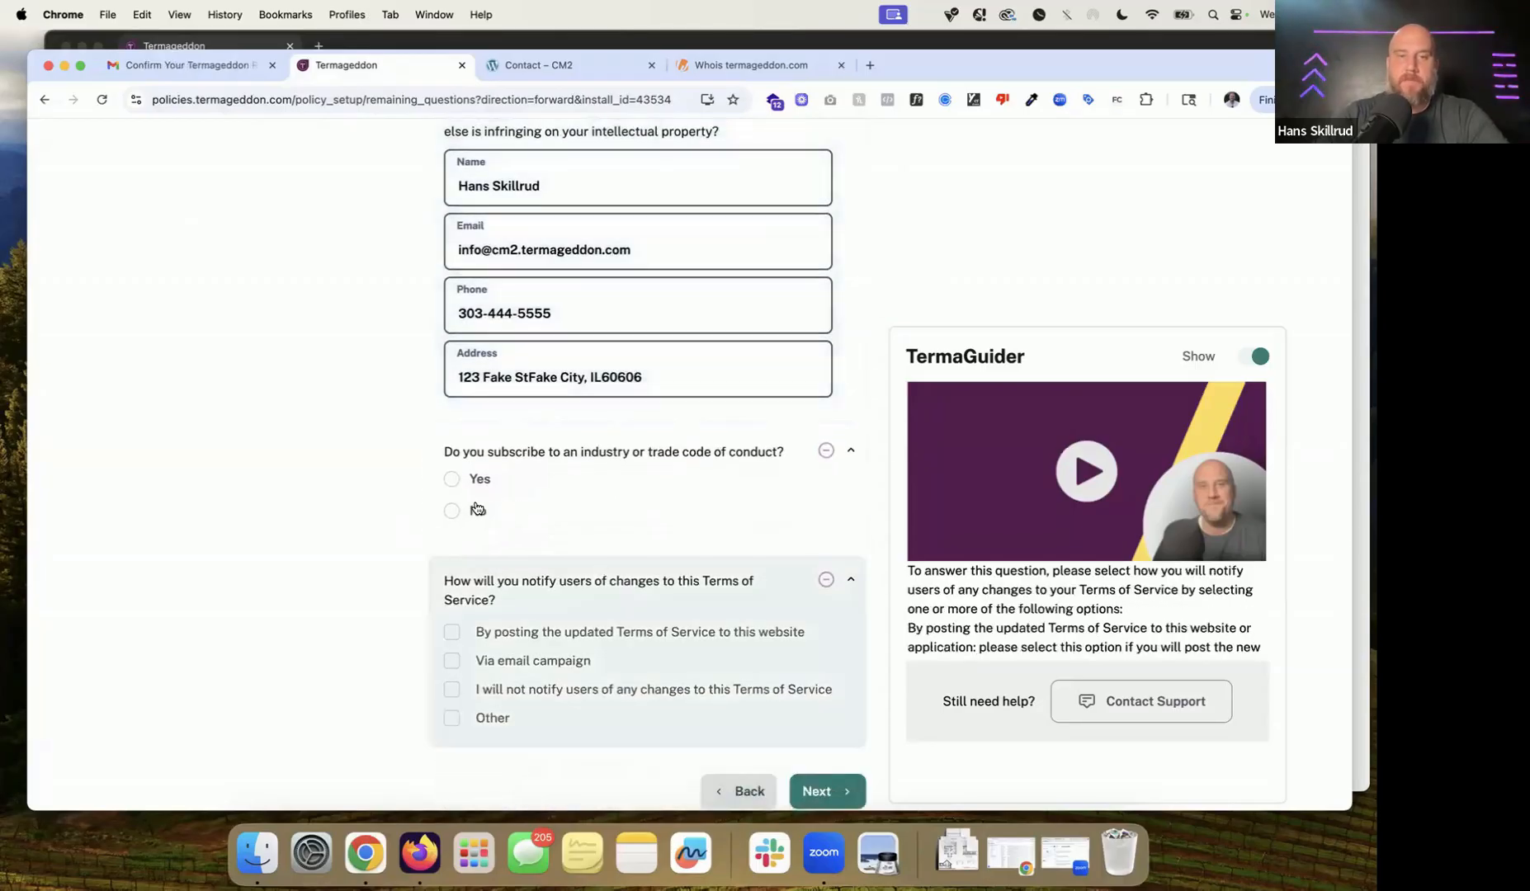
click(476, 509)
scroll(541, 475, down, 3)
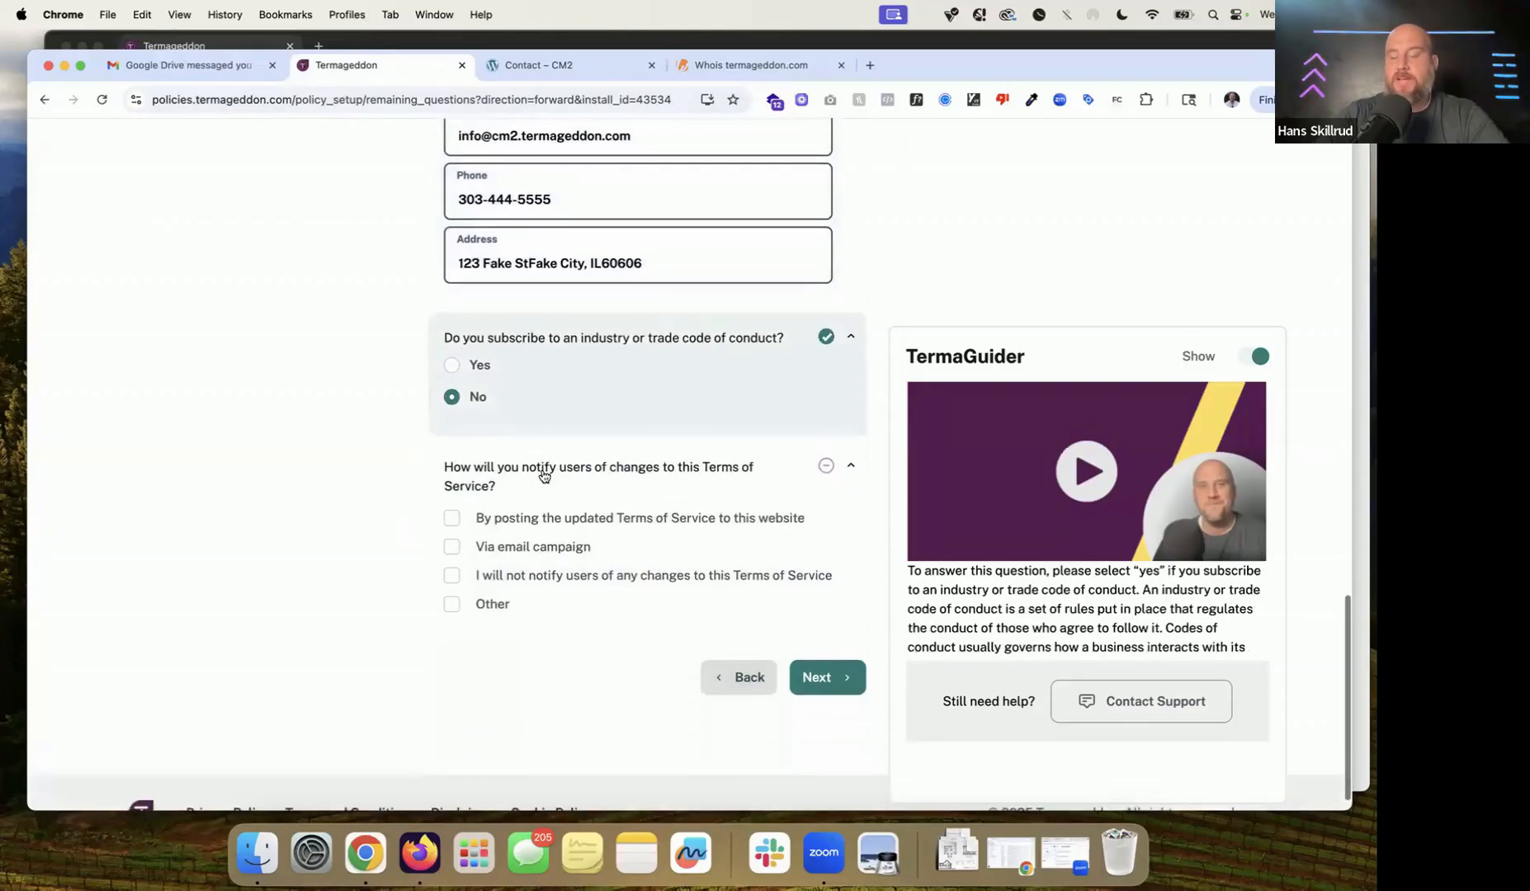
click(544, 476)
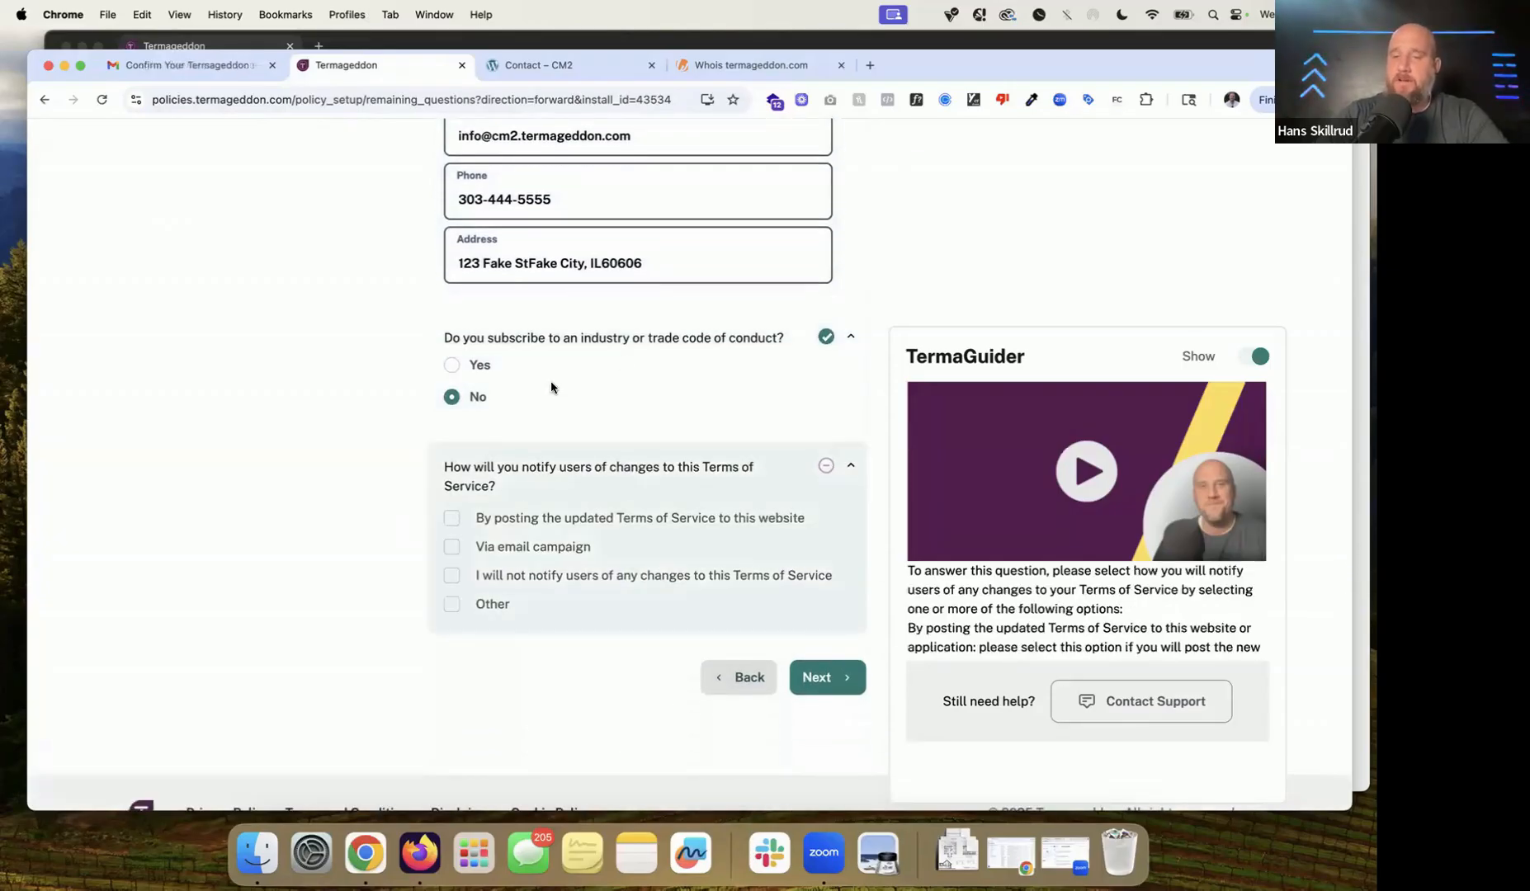
click(551, 387)
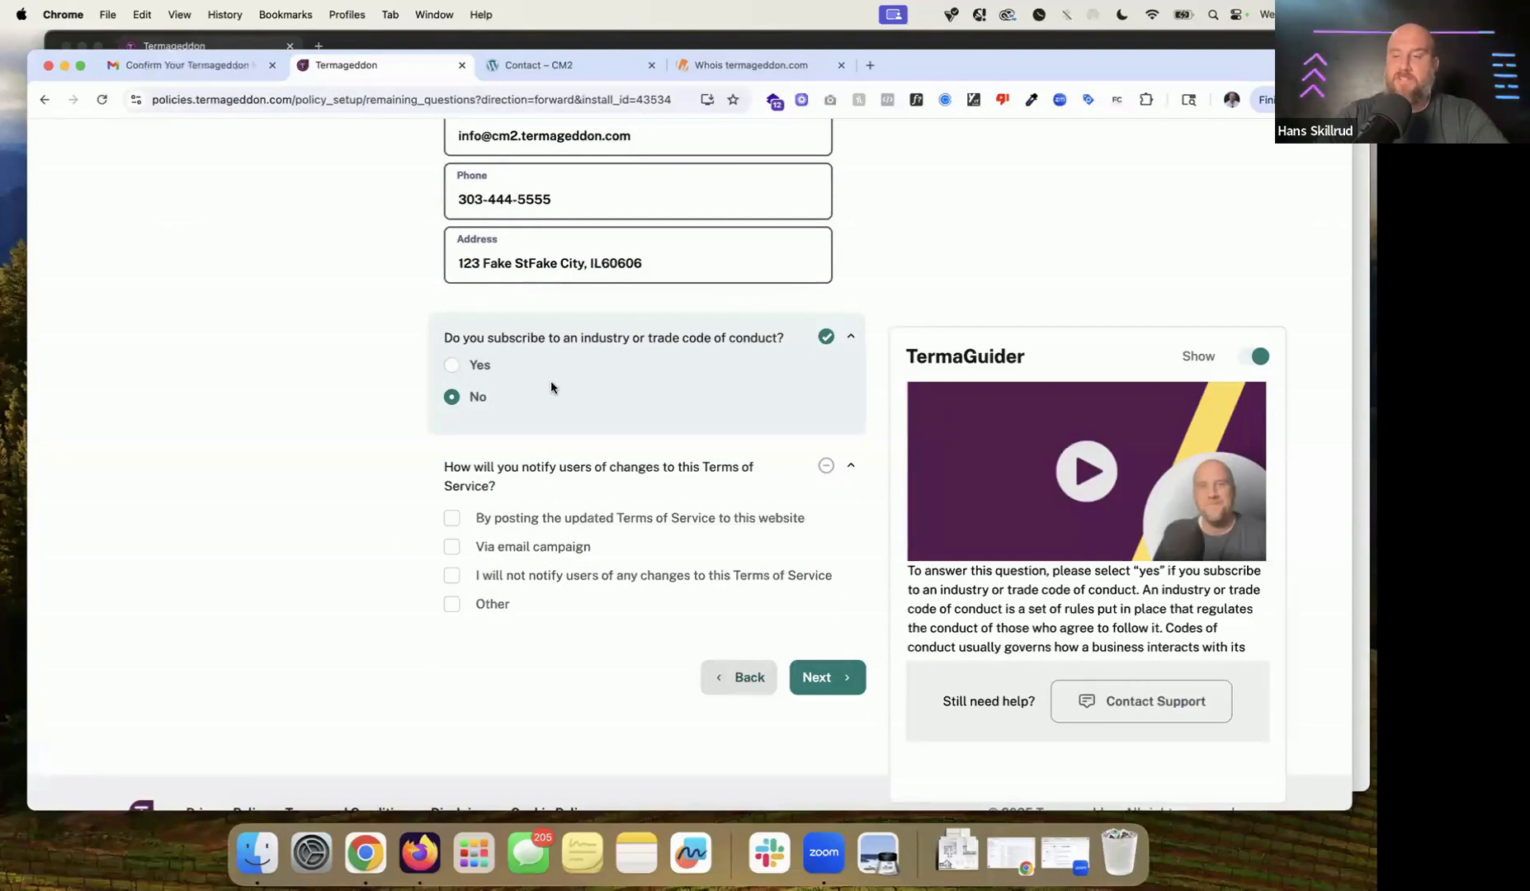
Step: Notify users of changes by posting updated terms on the site, effective immediately, and continue
scroll(551, 387, down, 1)
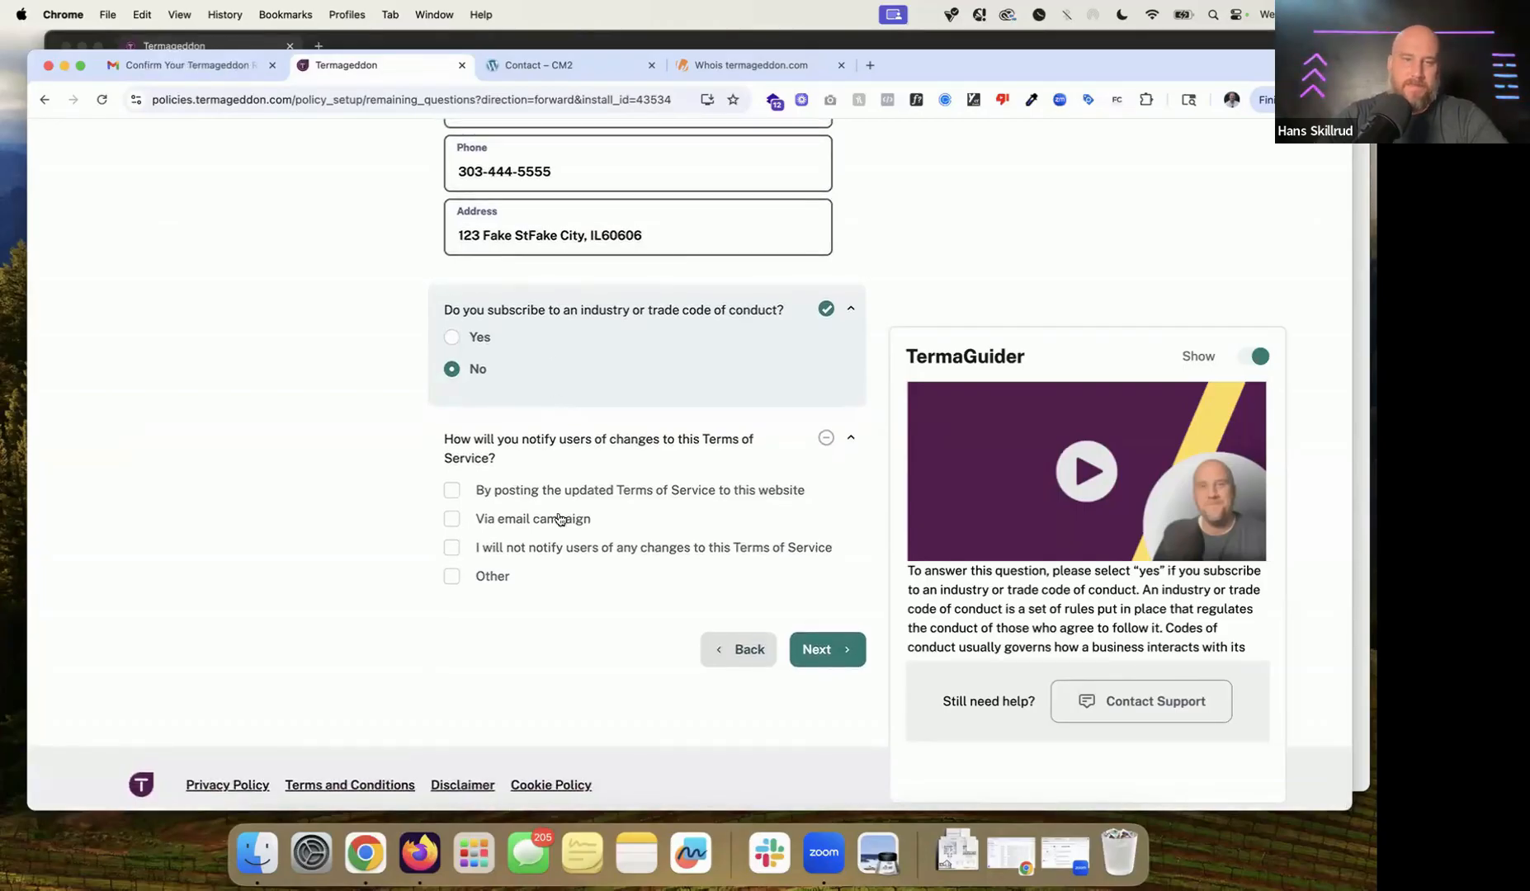
click(569, 491)
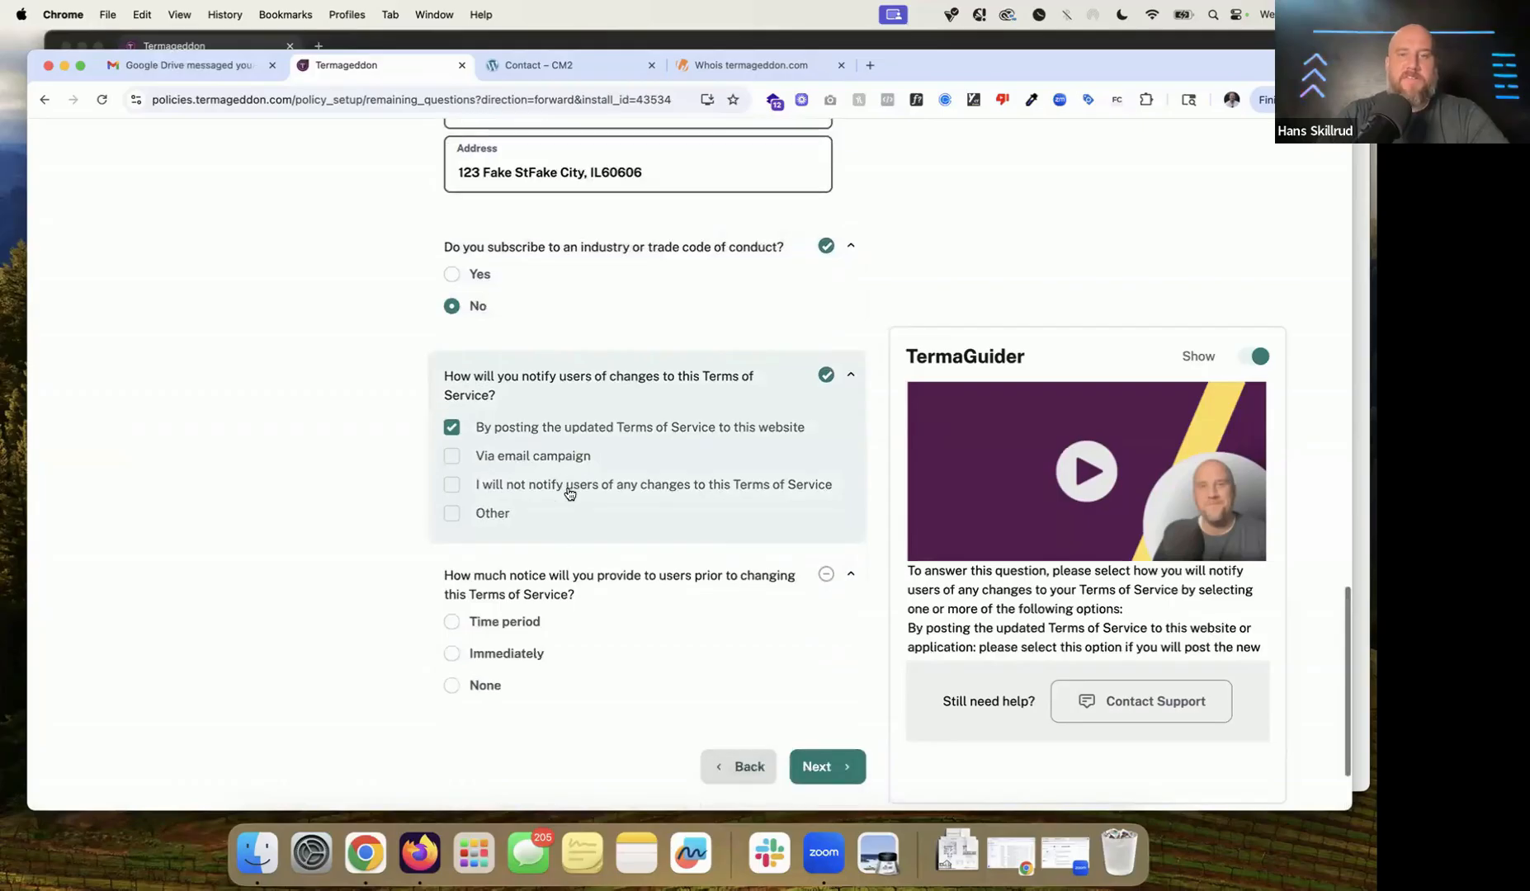
click(513, 662)
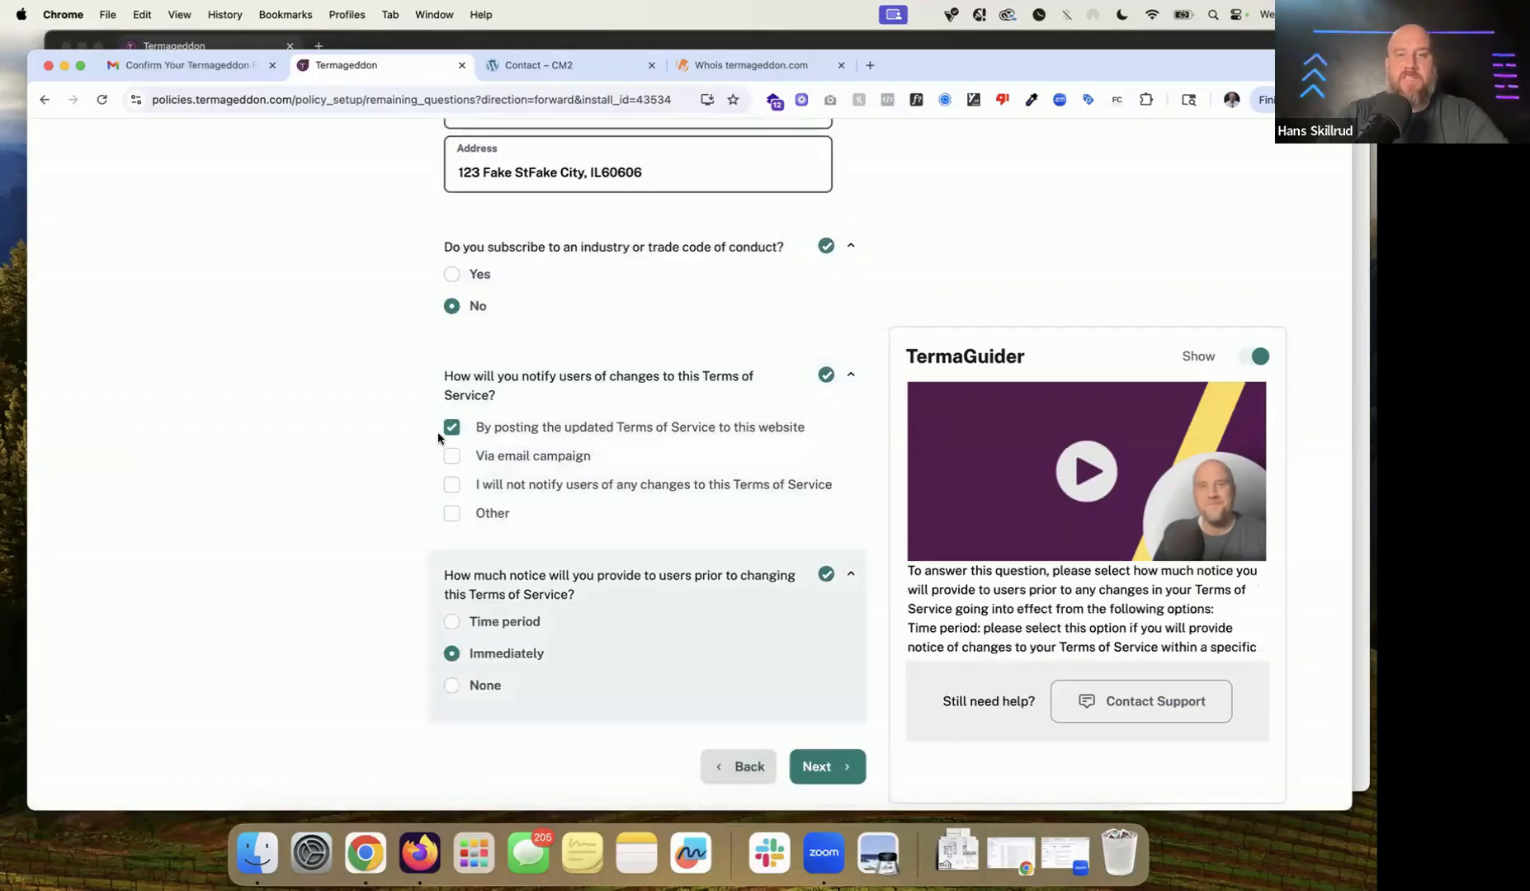
drag(437, 431, 745, 427)
click(828, 416)
triple_click(820, 426)
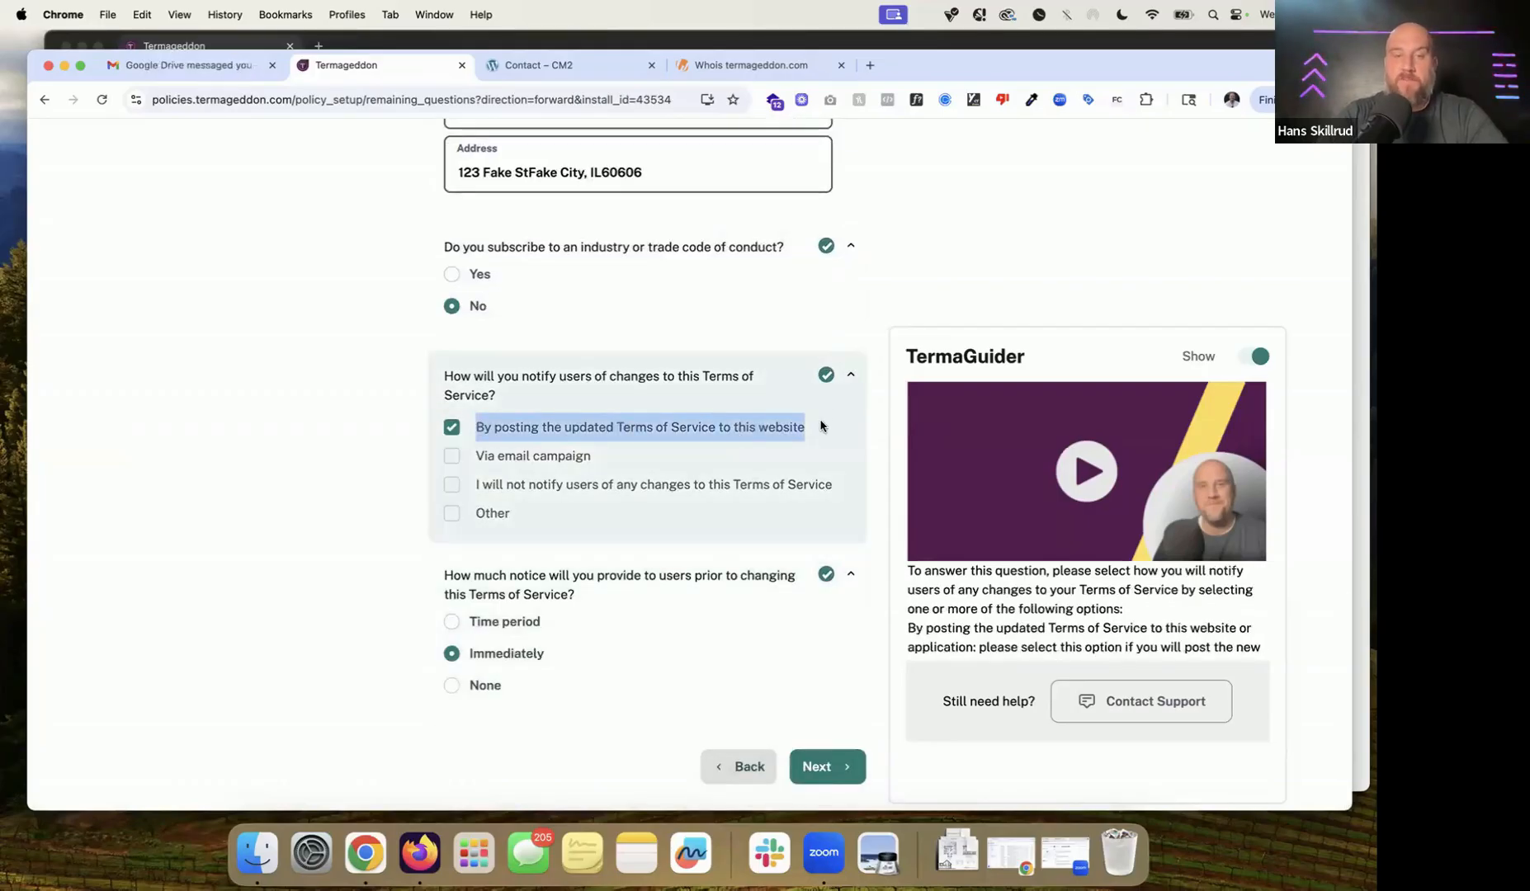
scroll(564, 496, down, 3)
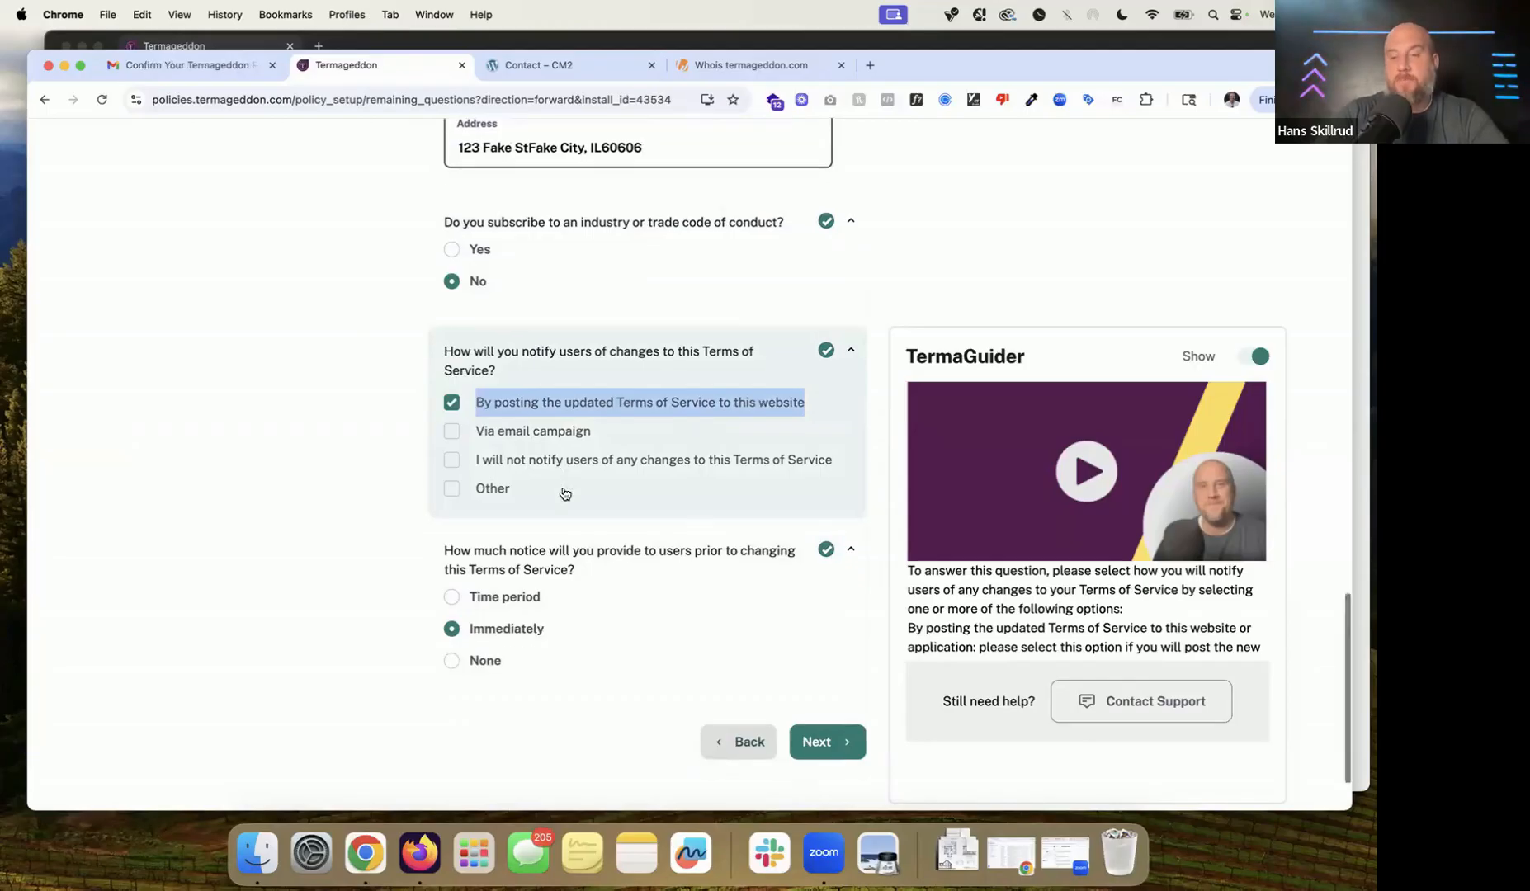
double_click(540, 539)
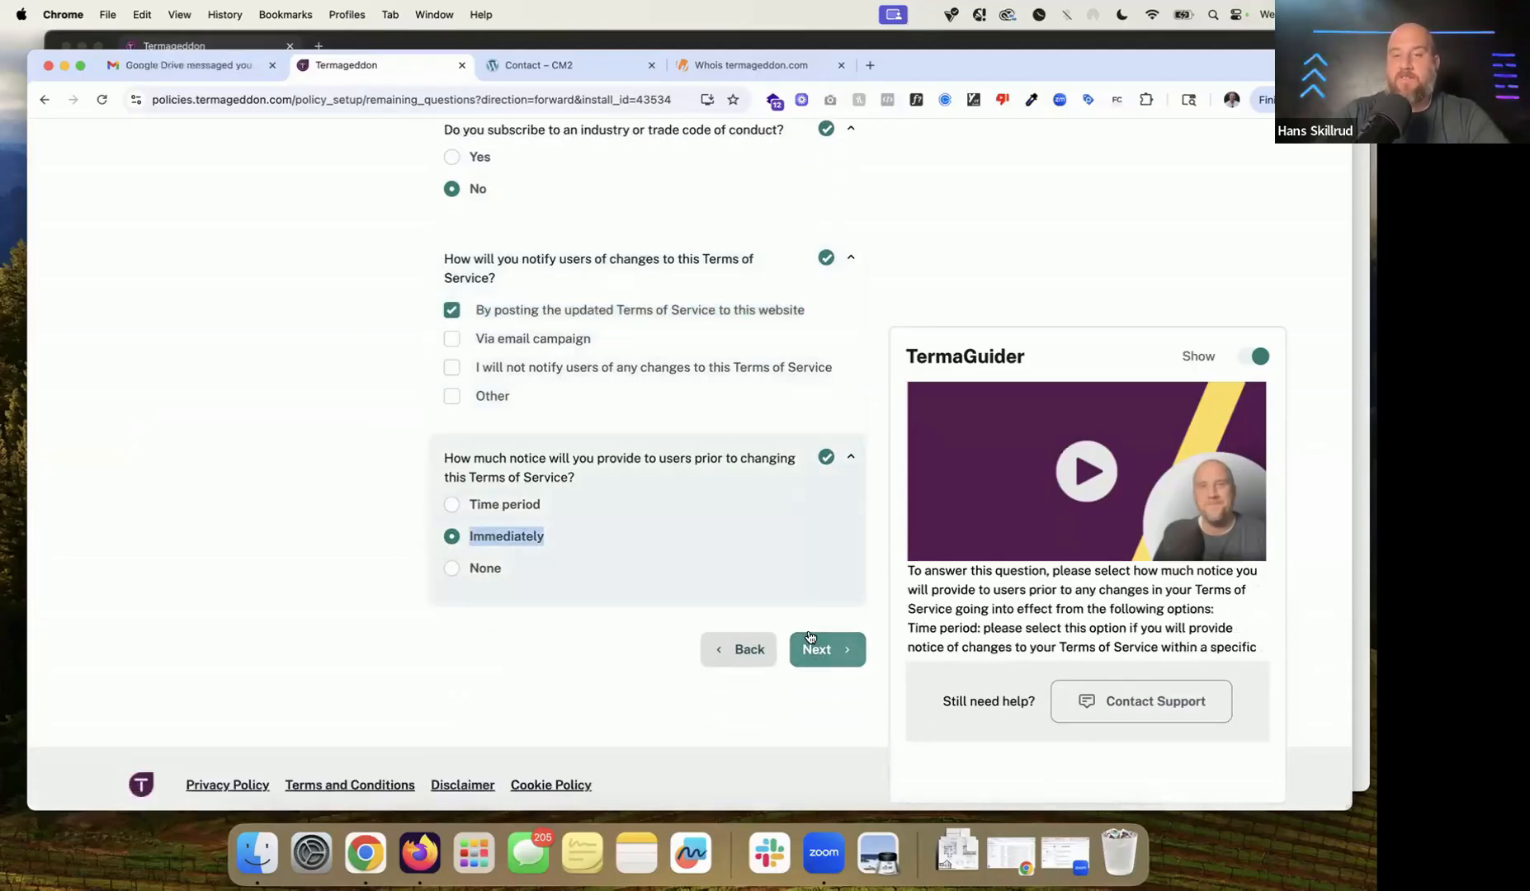
click(810, 639)
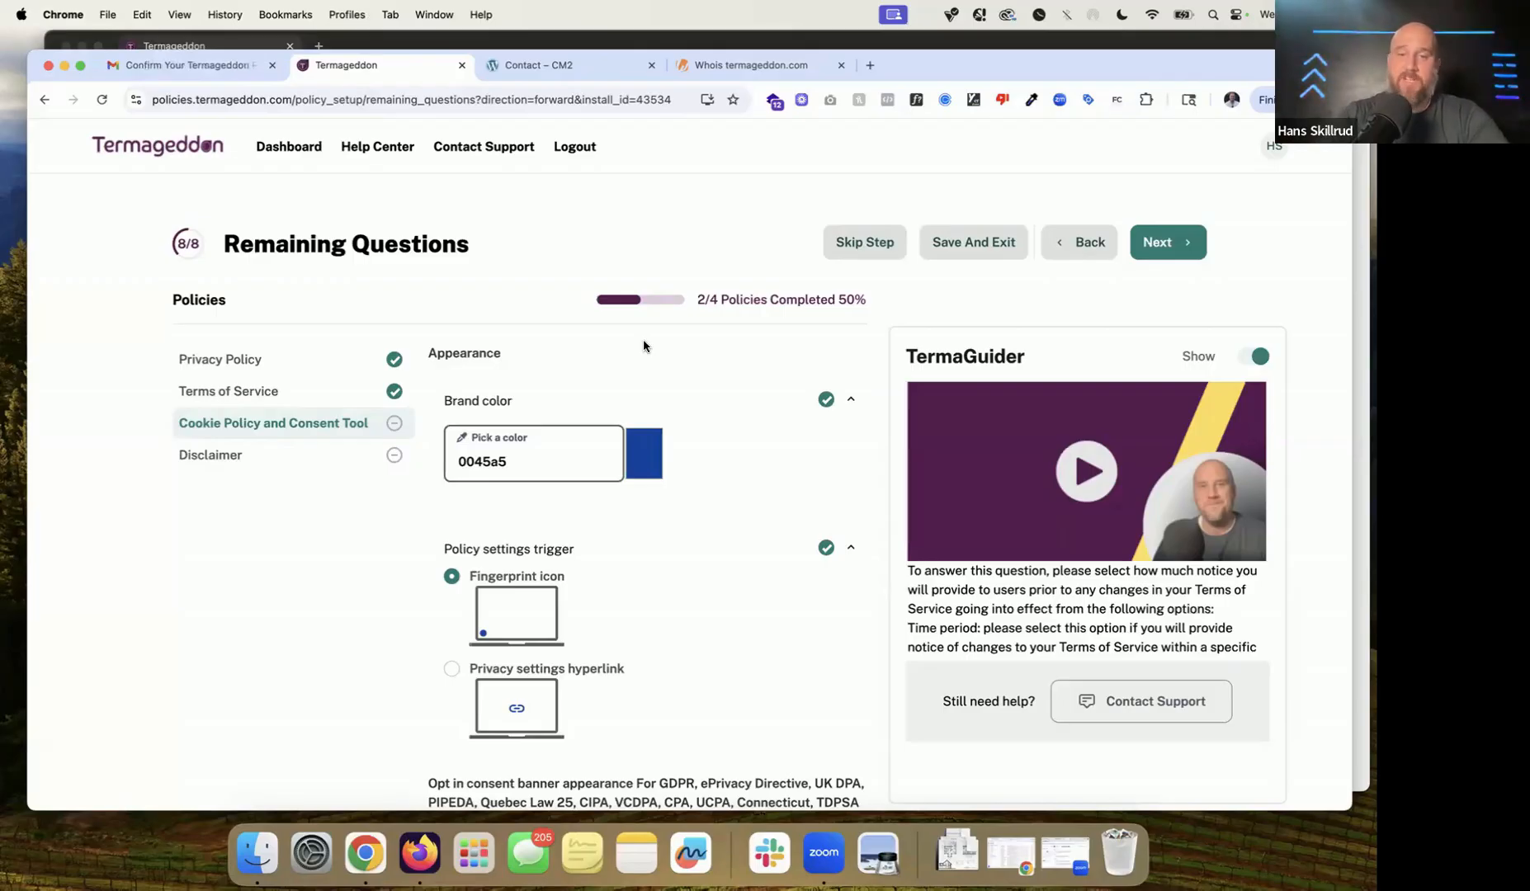
Step: Switch to the CM2 contact tab, open a new tab, and bring the incognito window forward
click(568, 65)
click(870, 65)
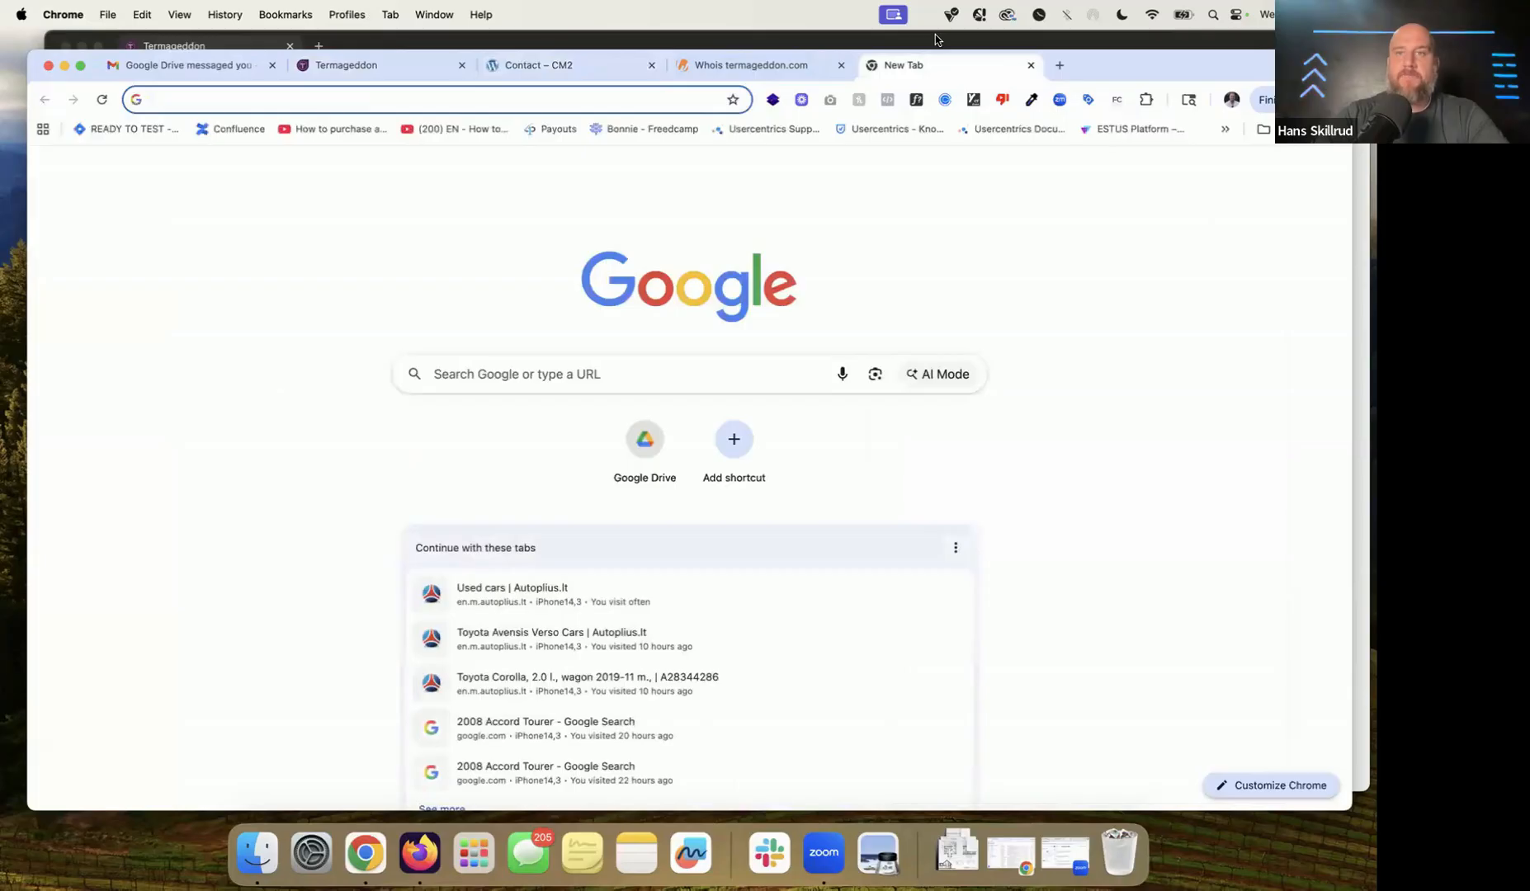
click(911, 37)
Step: Load termageddon.com in the incognito window so its Privacy Settings consent banner shows
click(513, 86)
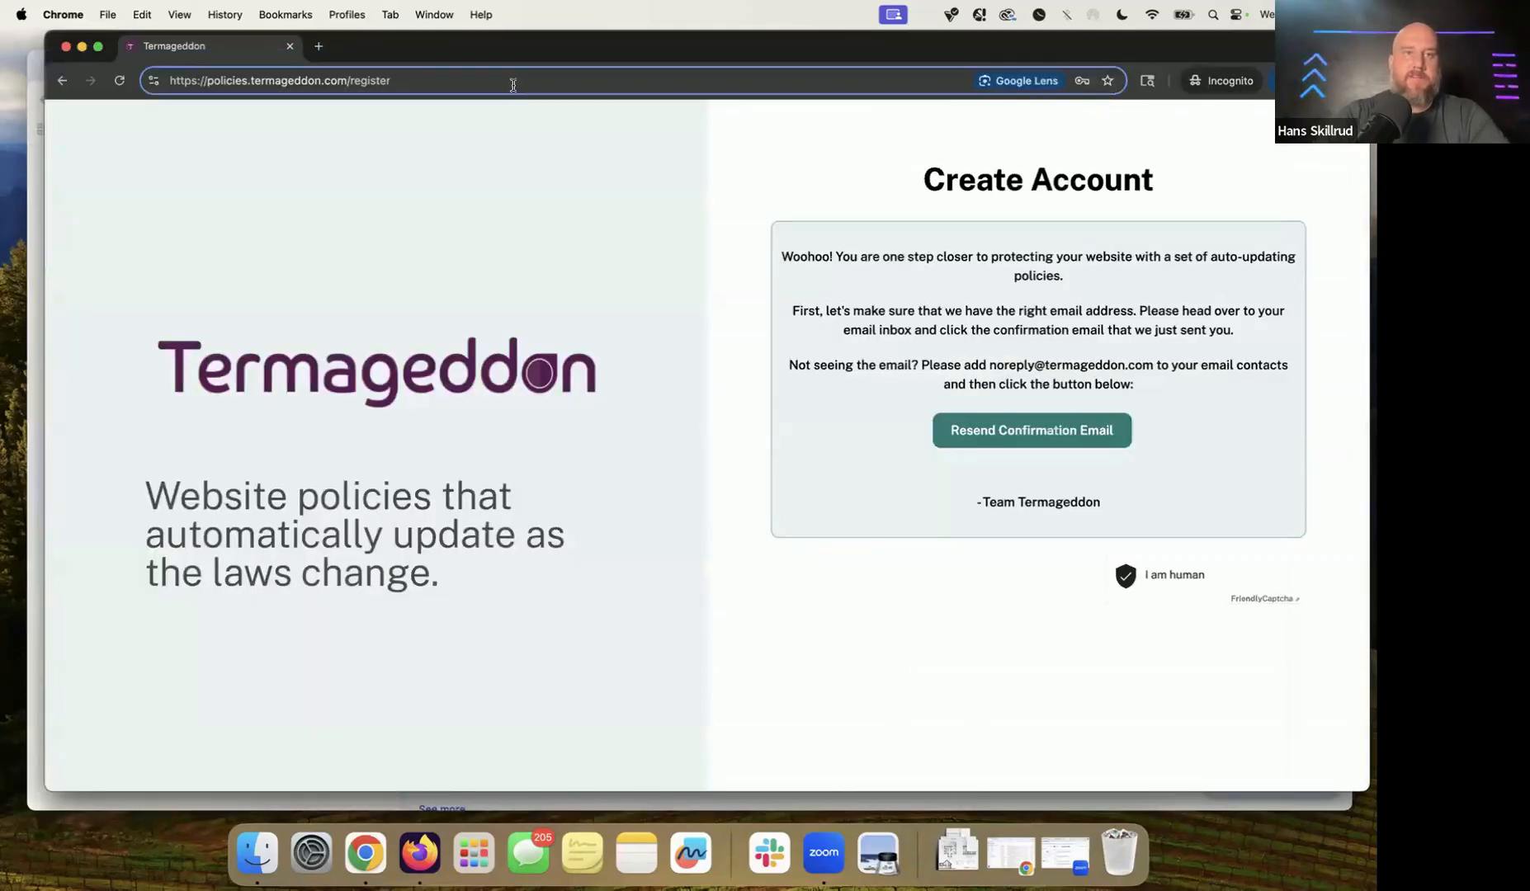
key(super+a)
text(termageddon.com)
key(Return)
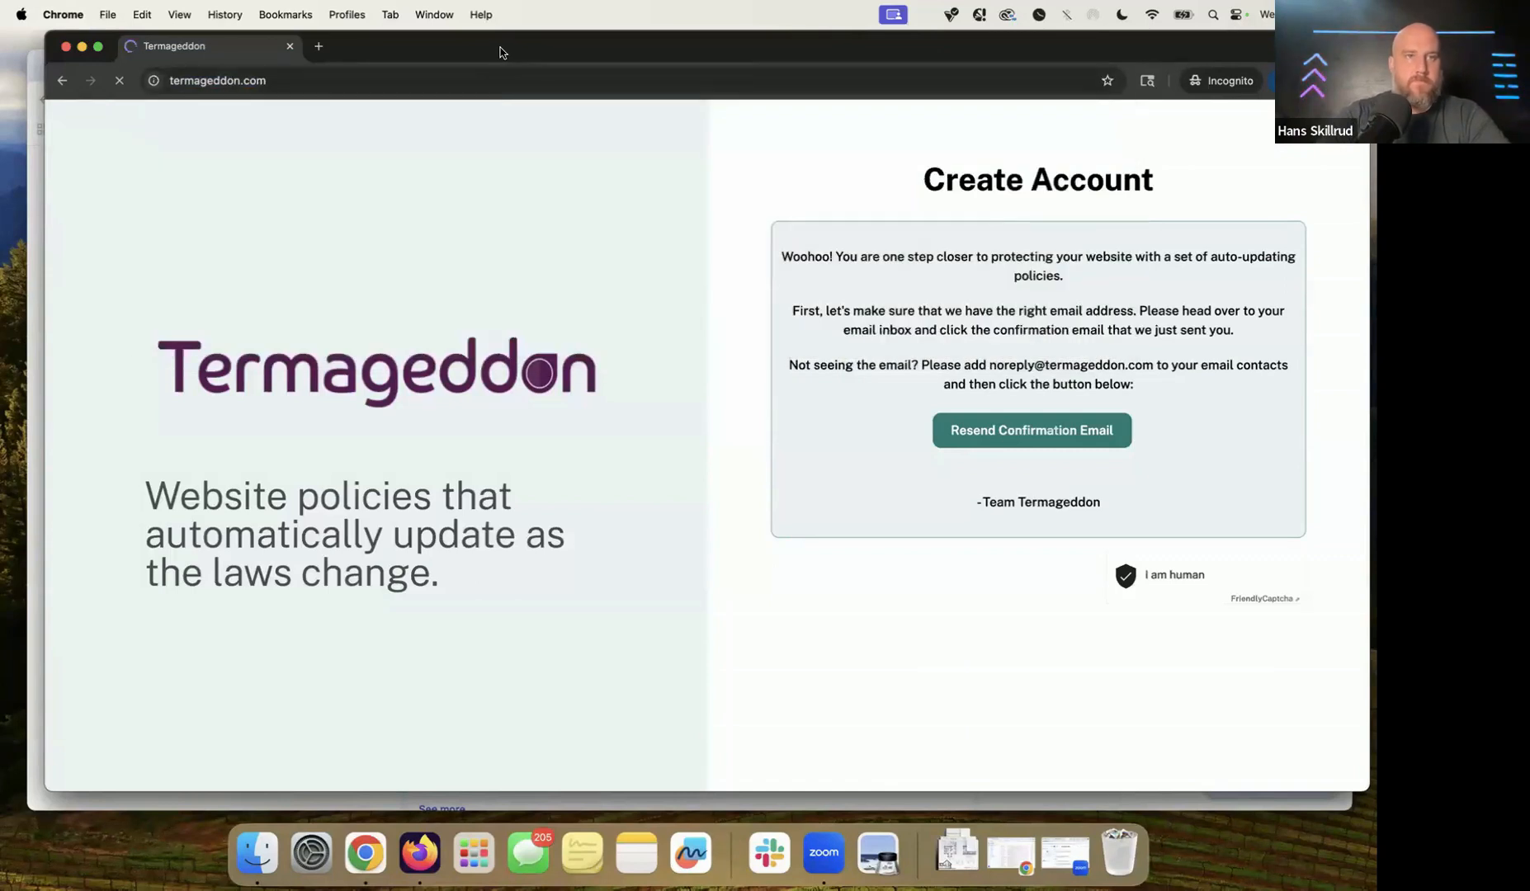
drag(499, 52, 460, 48)
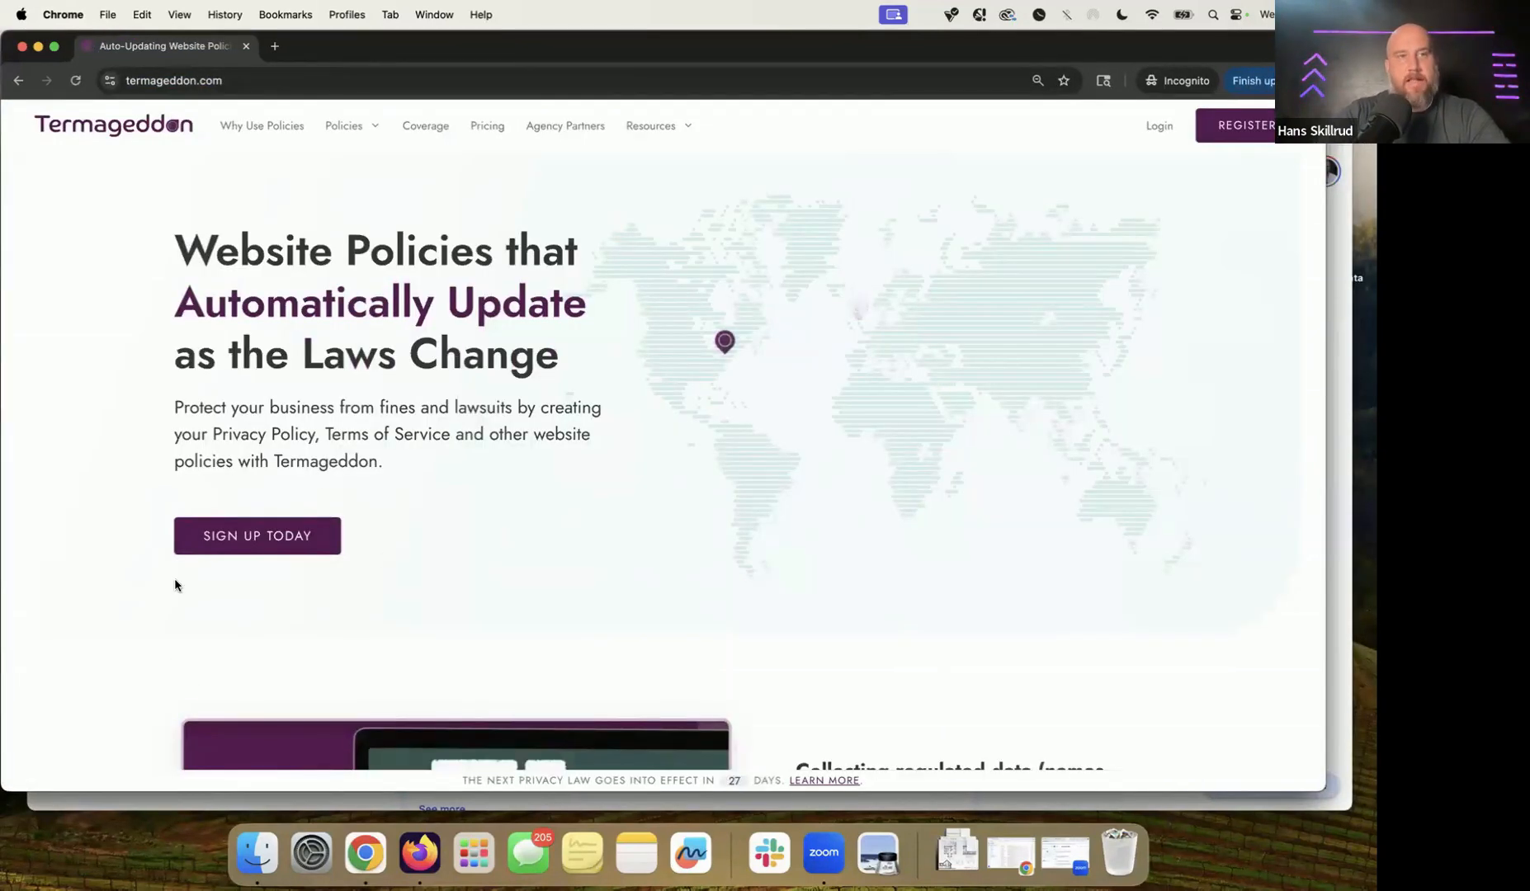
scroll(666, 341, down, 15)
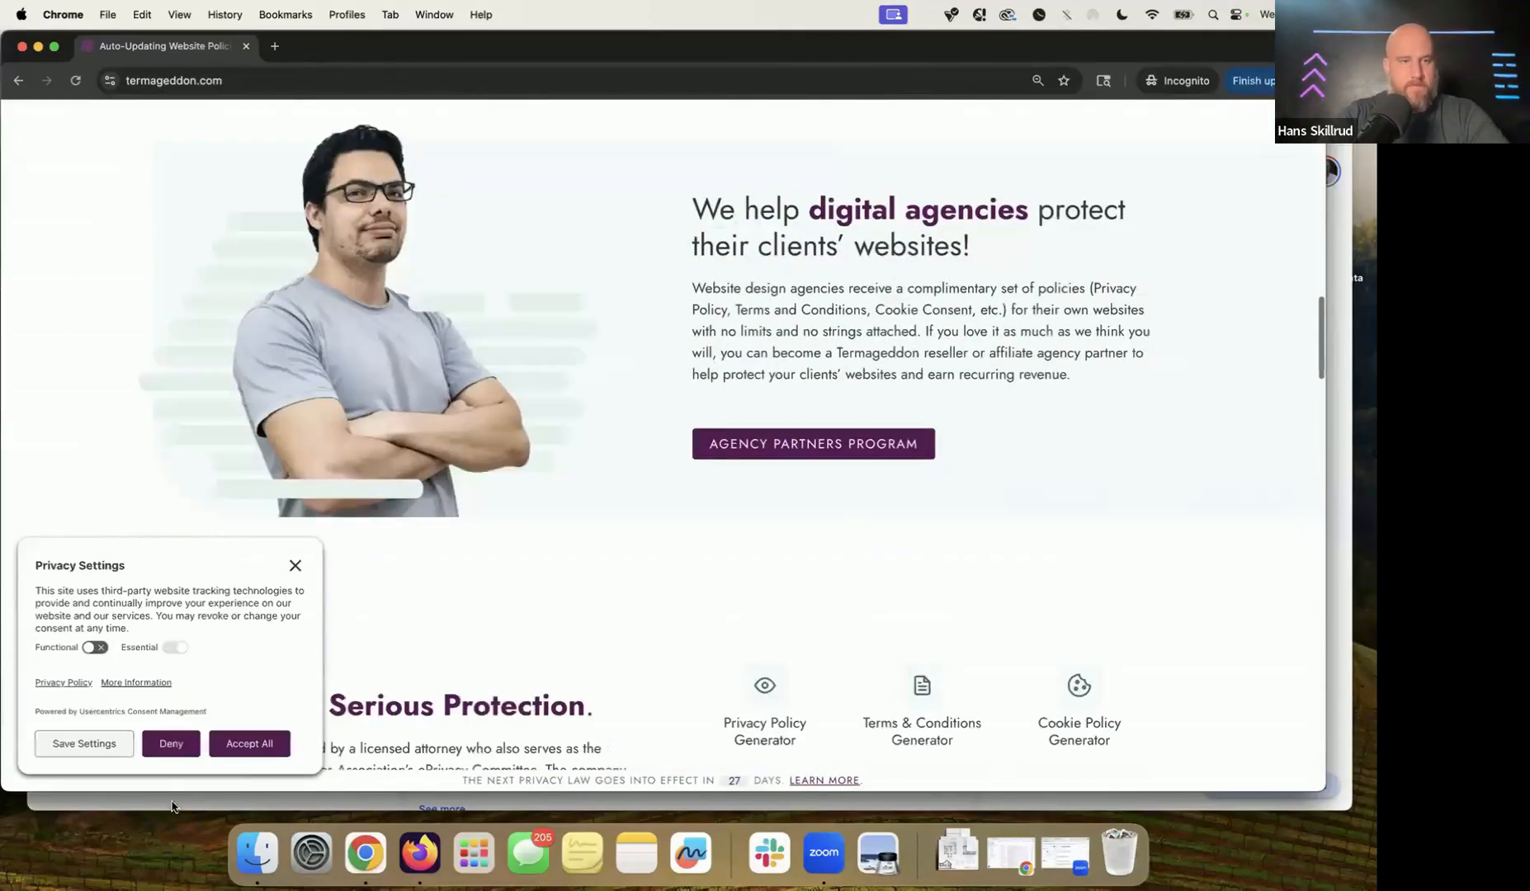
scroll(194, 765, up, 5)
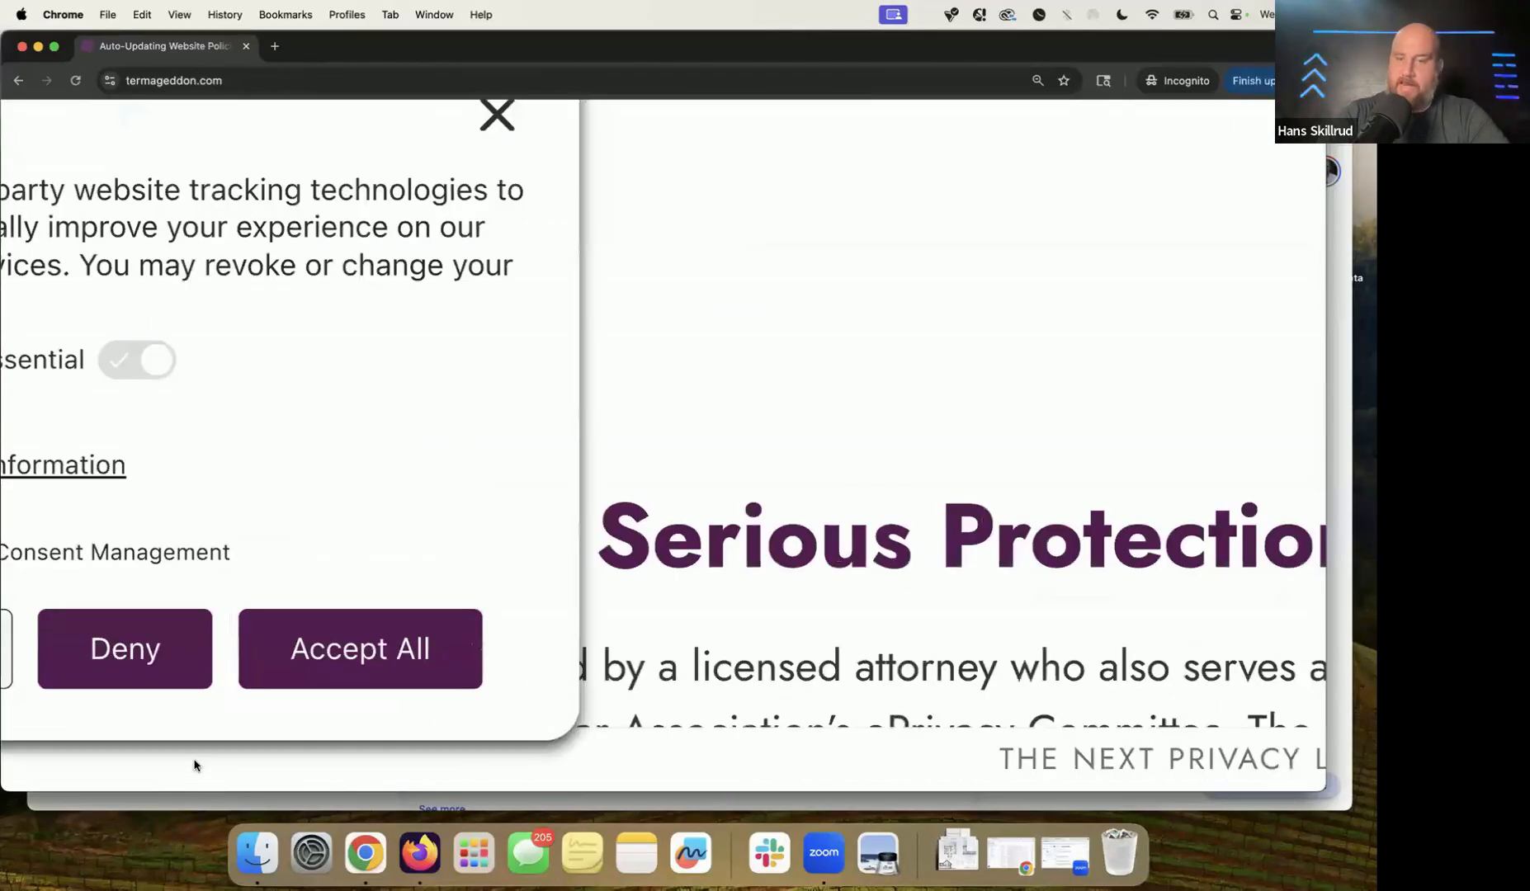
scroll(250, 699, down, 5)
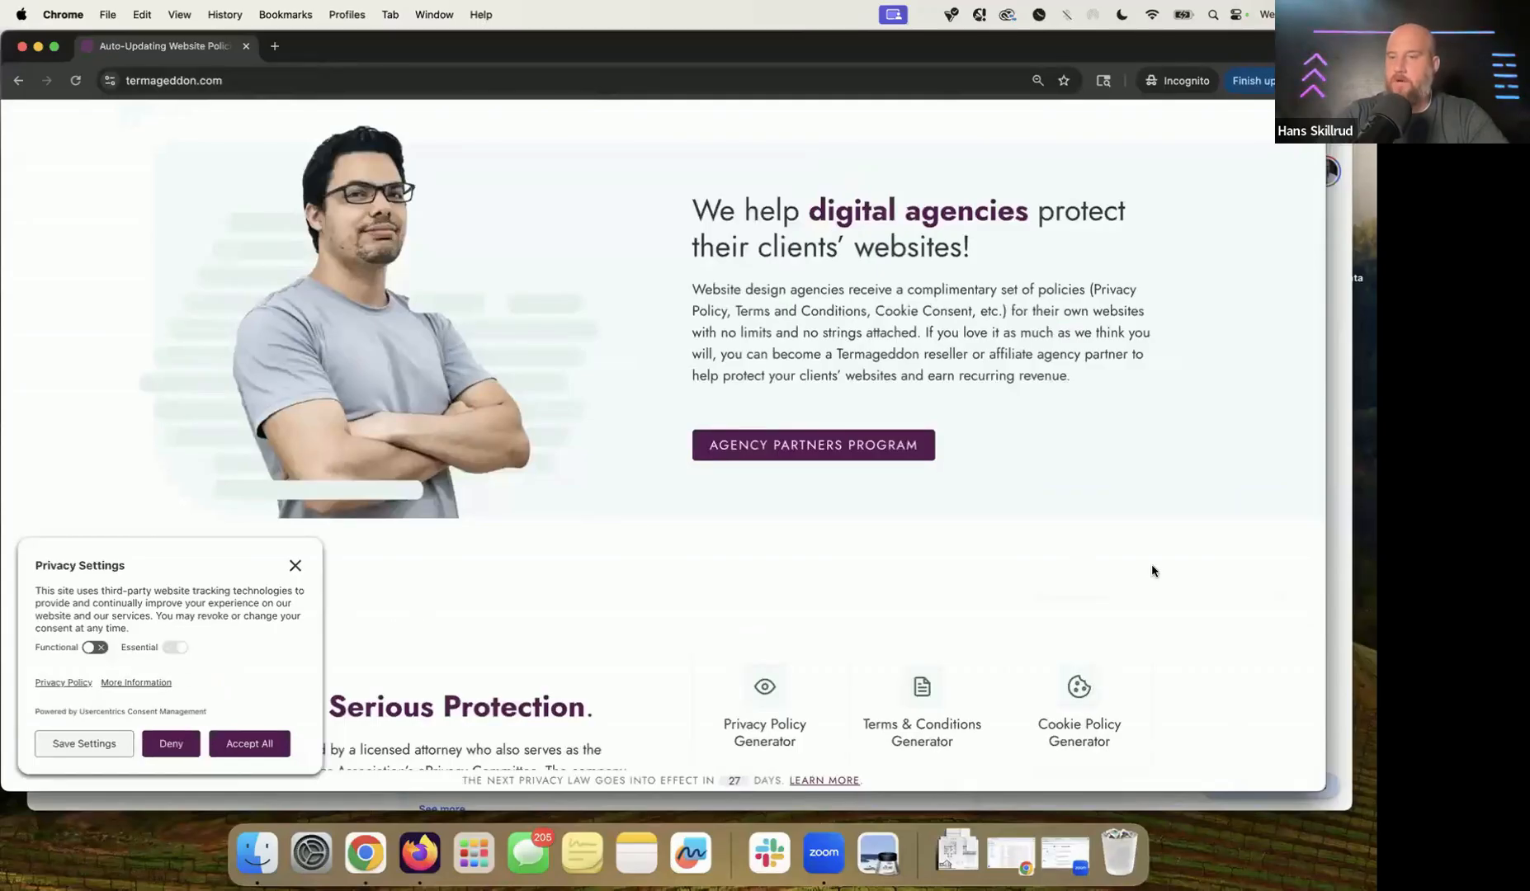
Step: Return to Termageddon's Remaining Questions page in the main browser window
click(1344, 463)
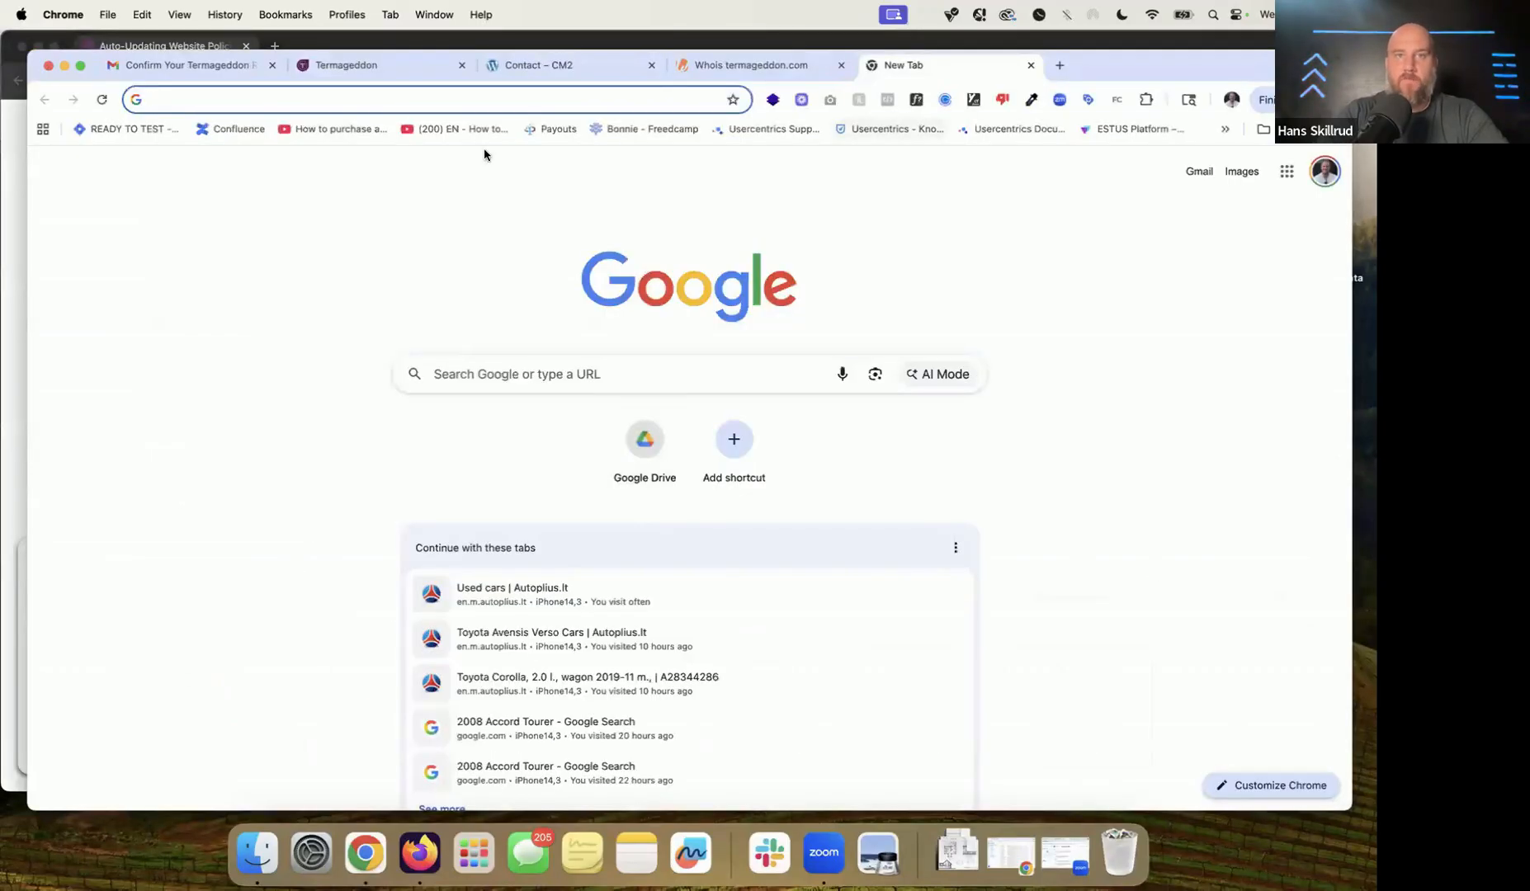
click(528, 73)
click(372, 73)
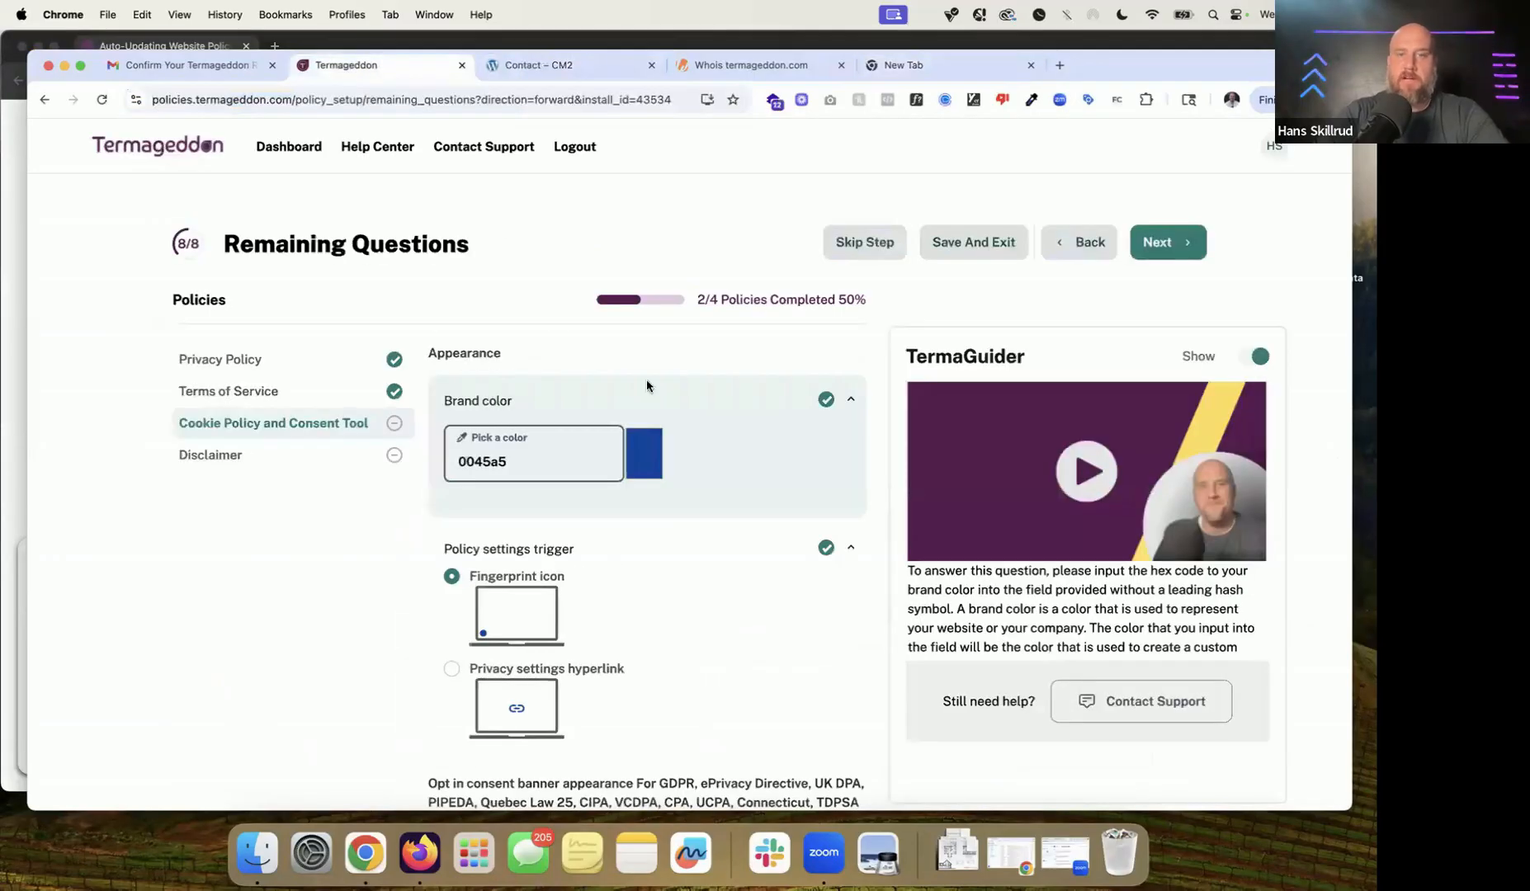
Step: Change the Brand color from blue 0045a5 to slate grey #485261 in the hex picker
click(644, 455)
drag(761, 566, 760, 542)
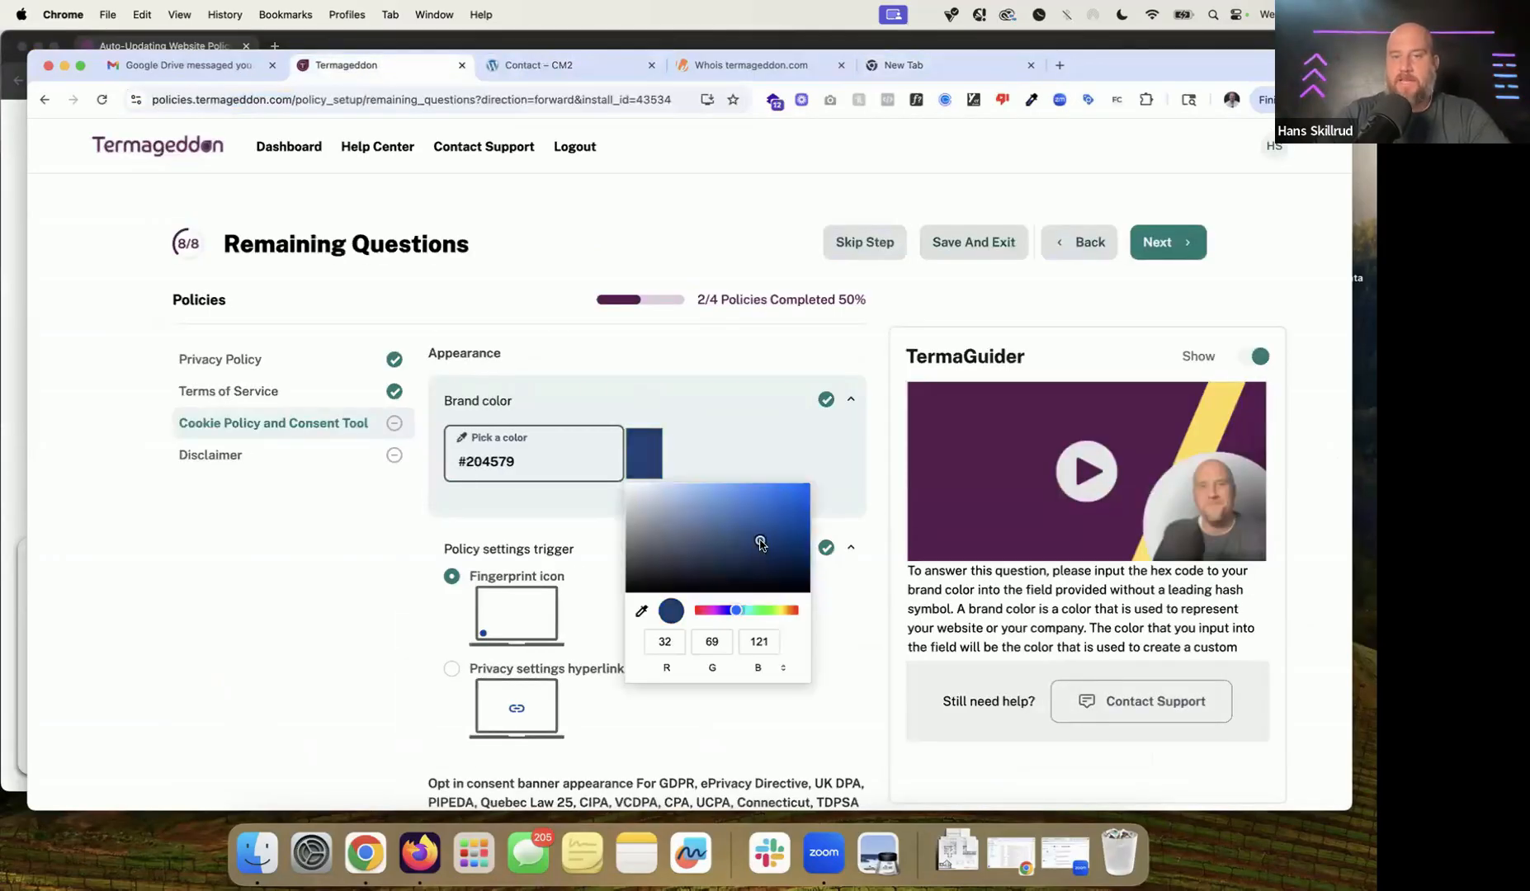
click(753, 673)
click(759, 669)
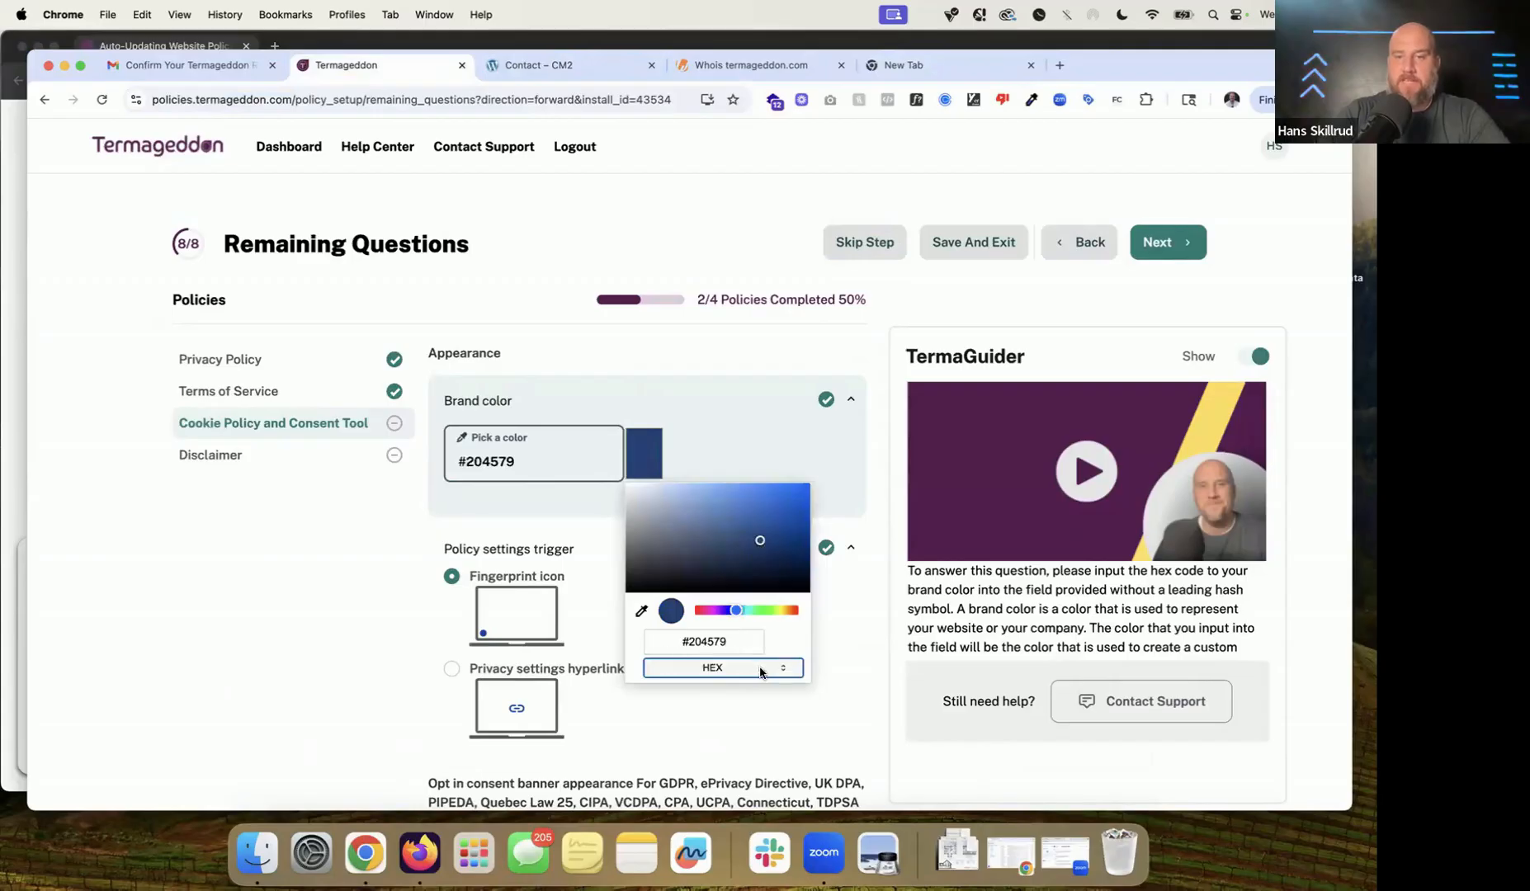
click(705, 647)
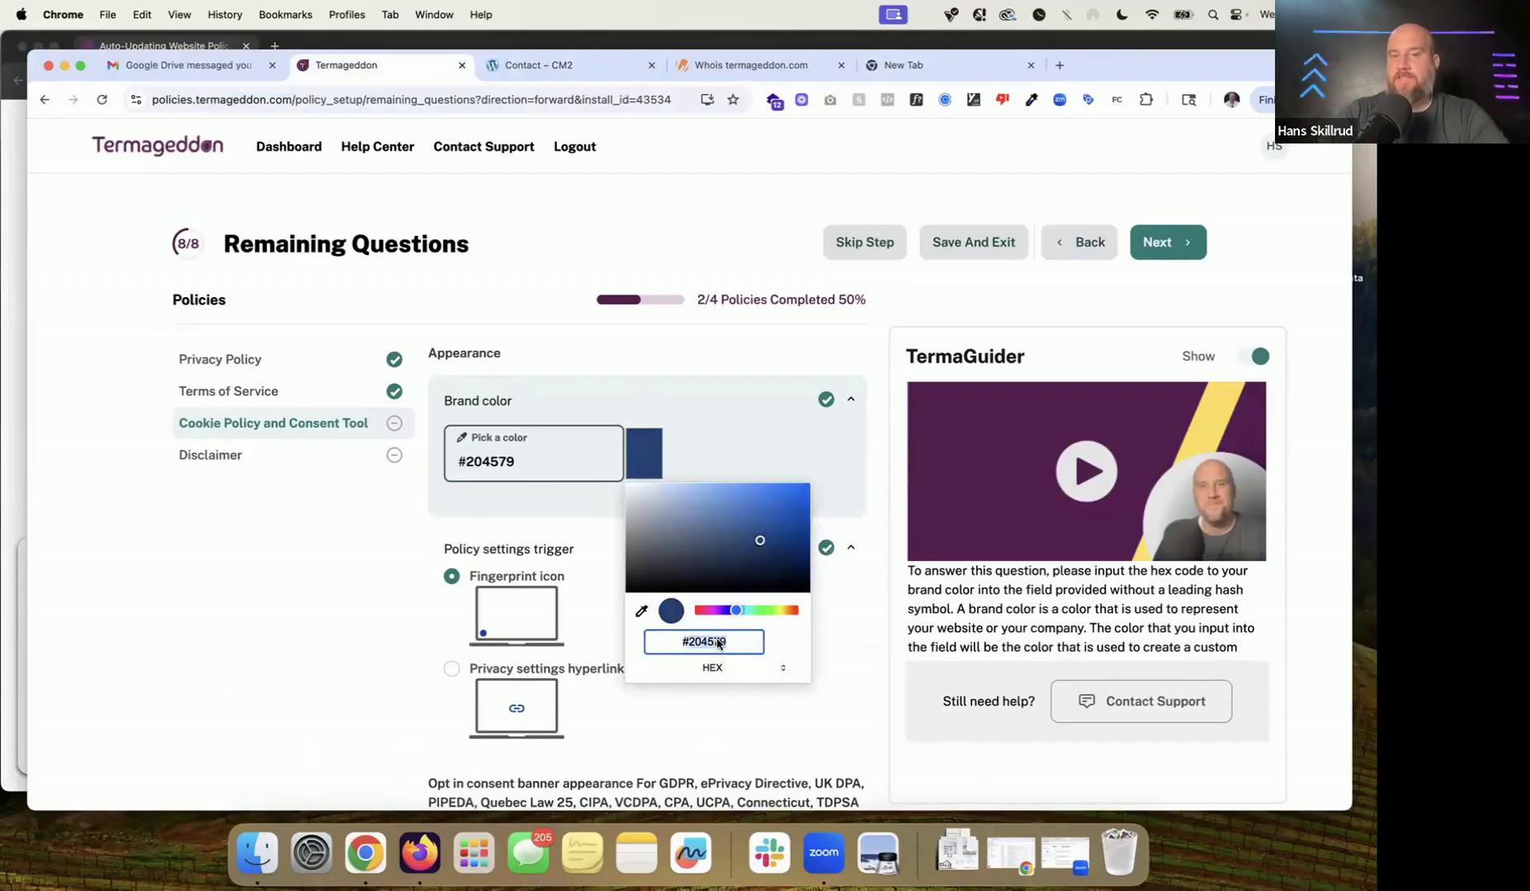
click(695, 552)
click(676, 551)
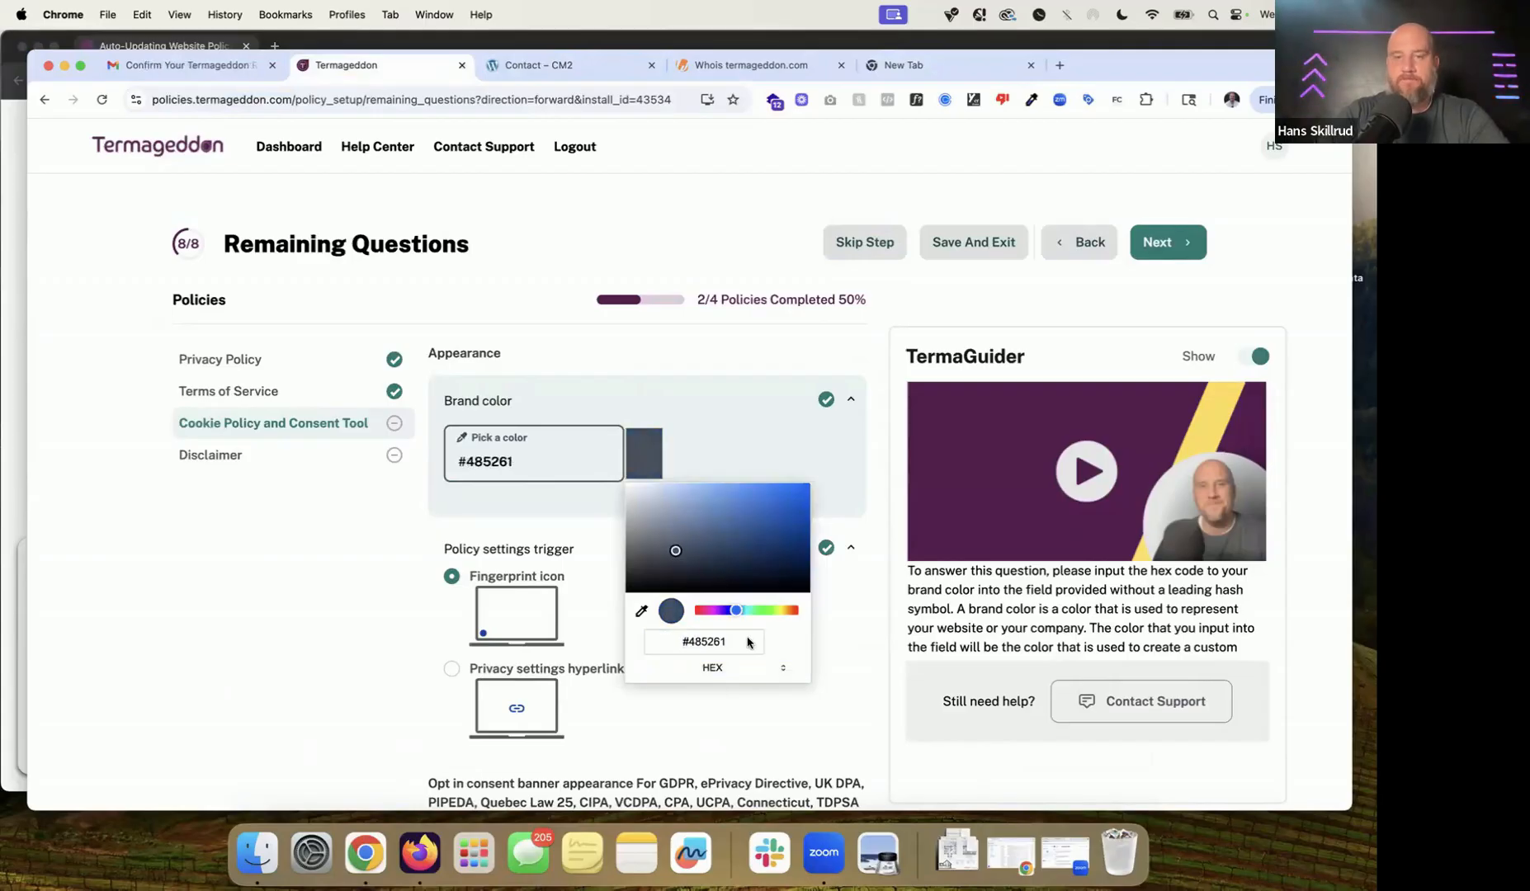
click(883, 560)
scroll(524, 561, down, 5)
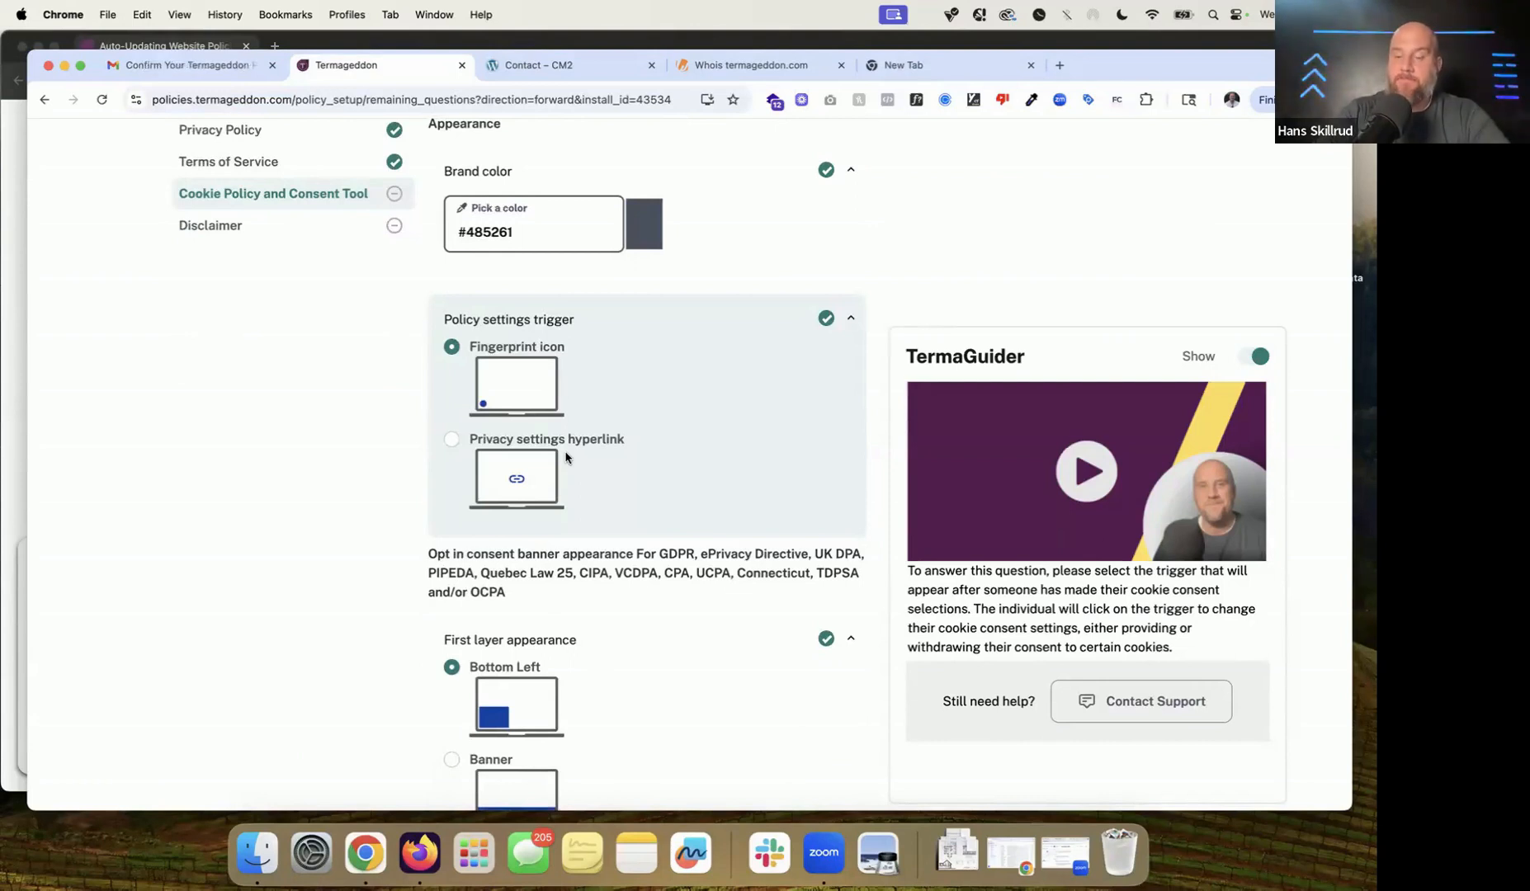
click(632, 40)
Step: Deny cookies on the banner, reopen privacy settings, expand Functional, then Accept All
scroll(549, 568, down, 2)
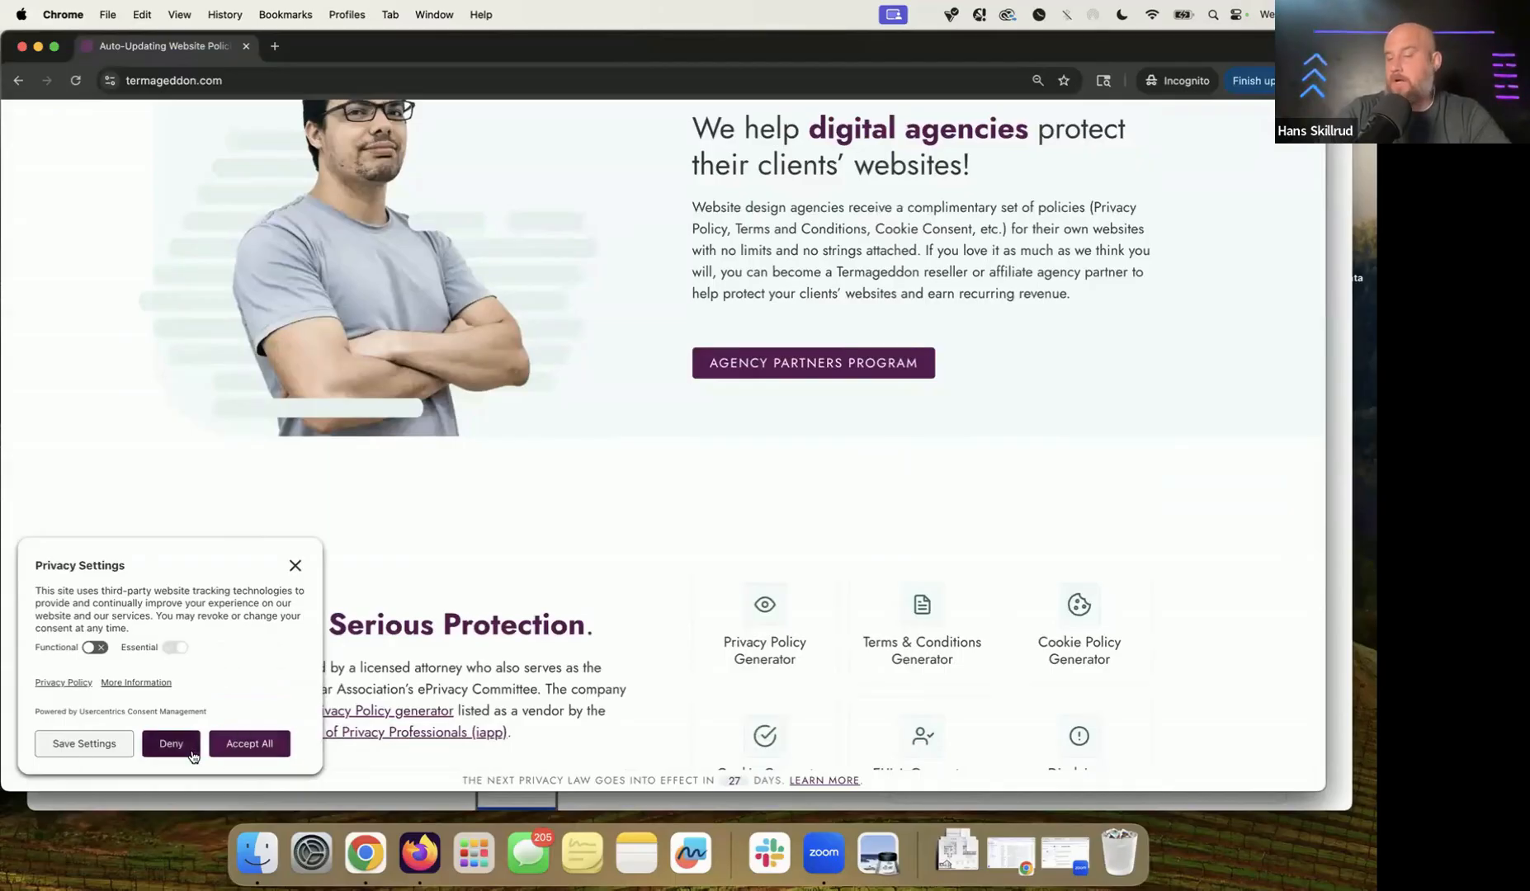
click(190, 751)
scroll(244, 569, down, 10)
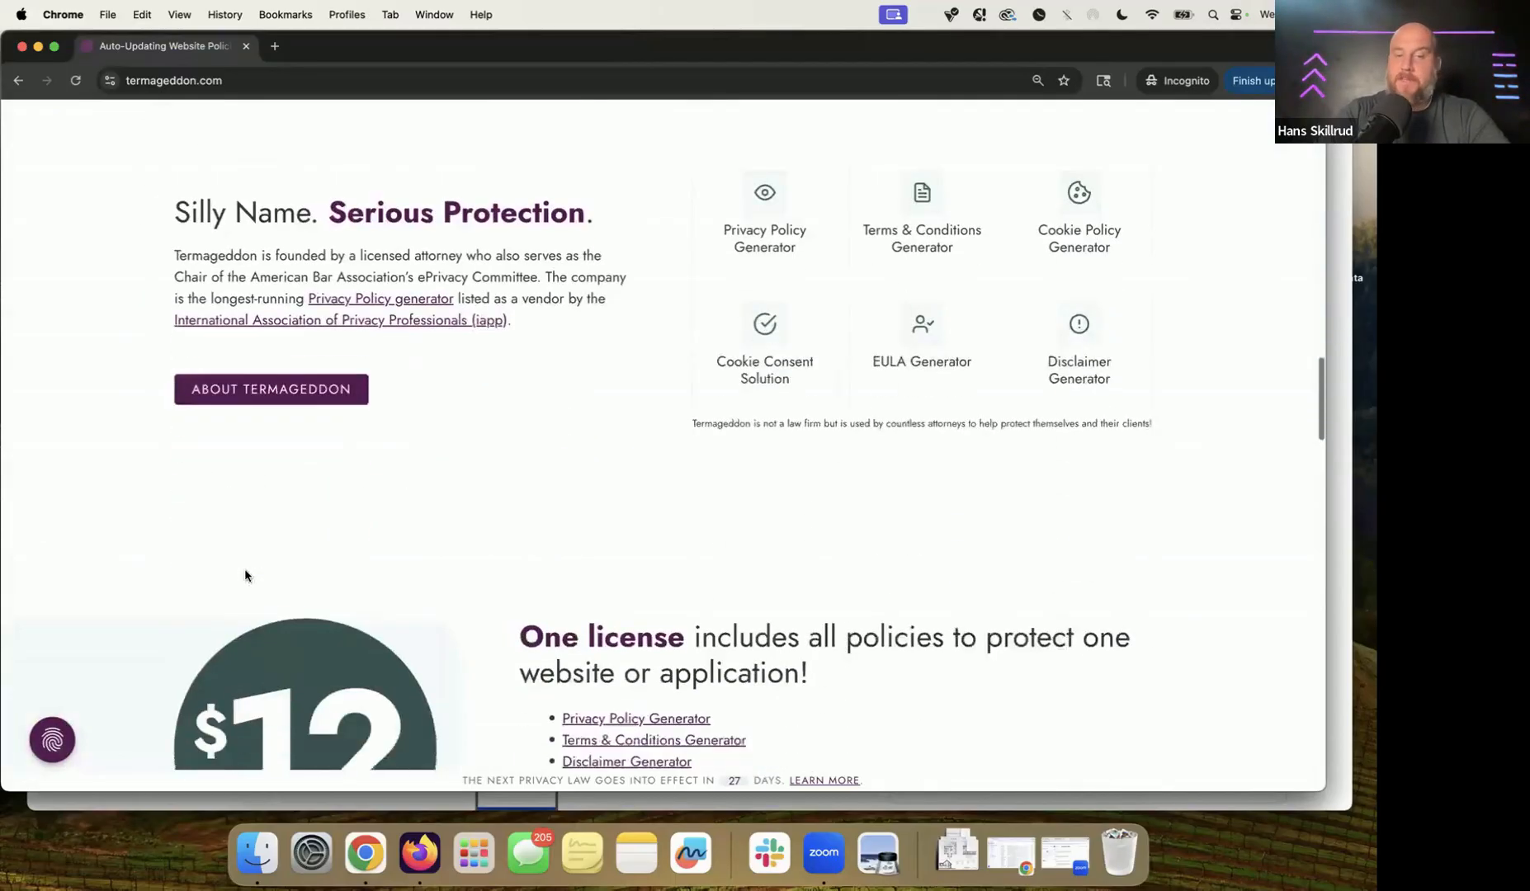
scroll(246, 575, down, 3)
scroll(246, 575, up, 15)
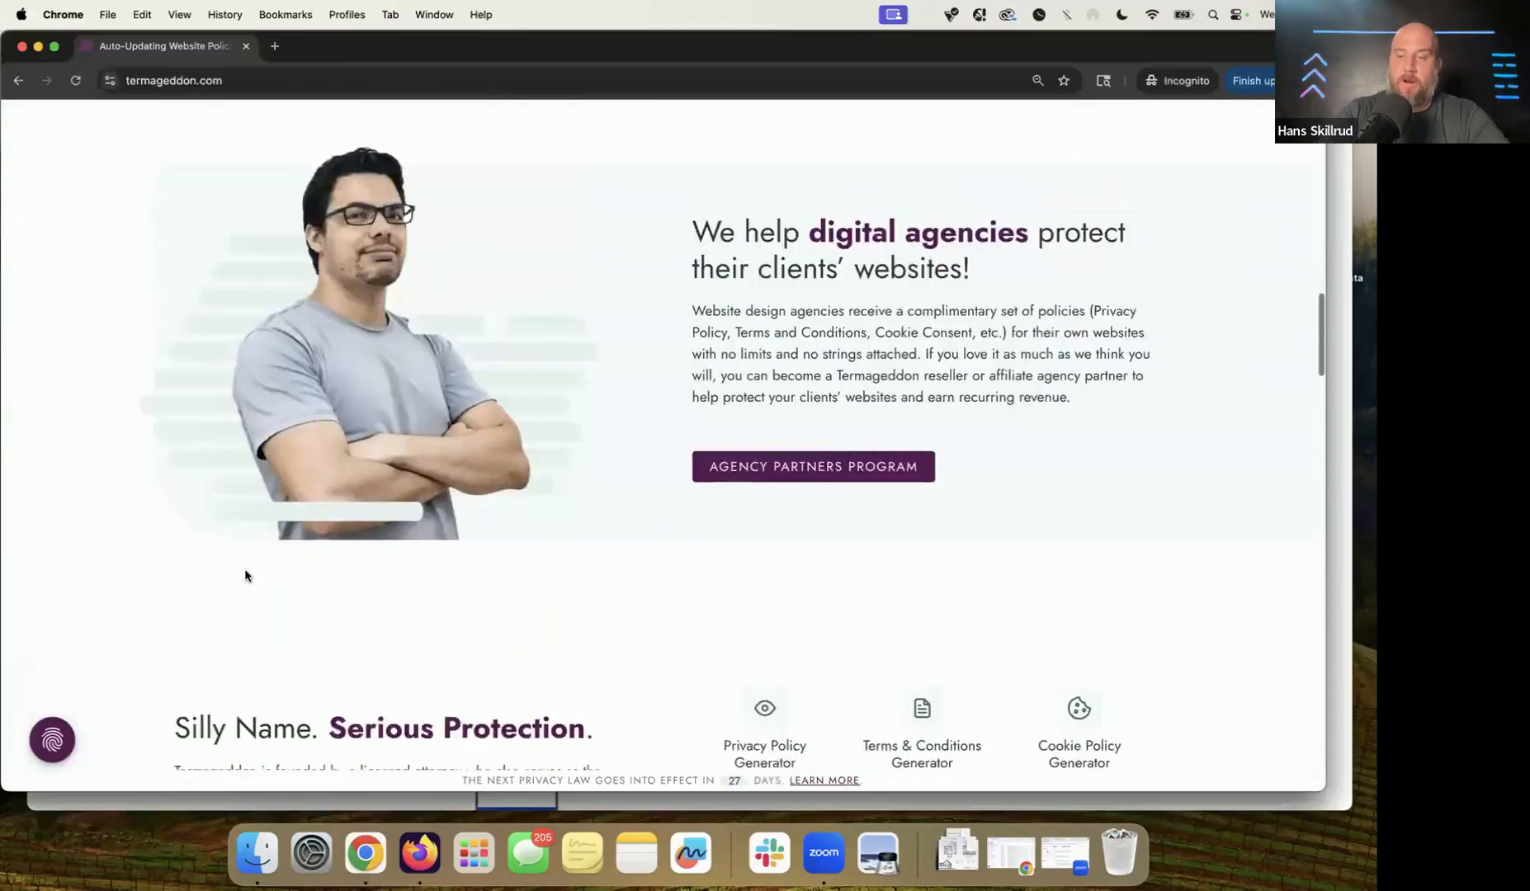
scroll(245, 576, down, 5)
click(52, 739)
click(291, 298)
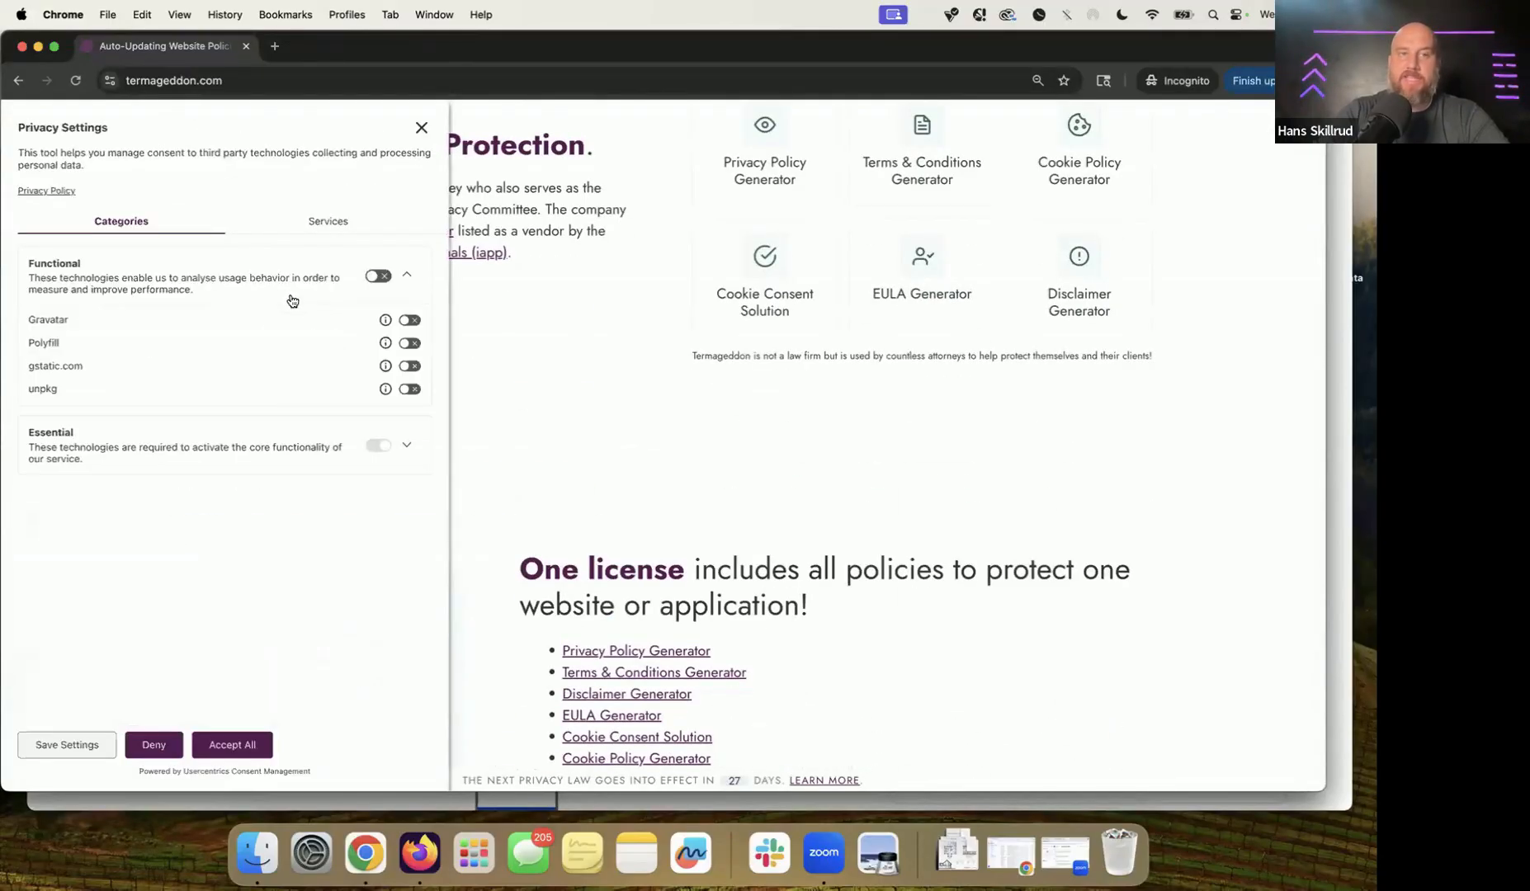
click(240, 744)
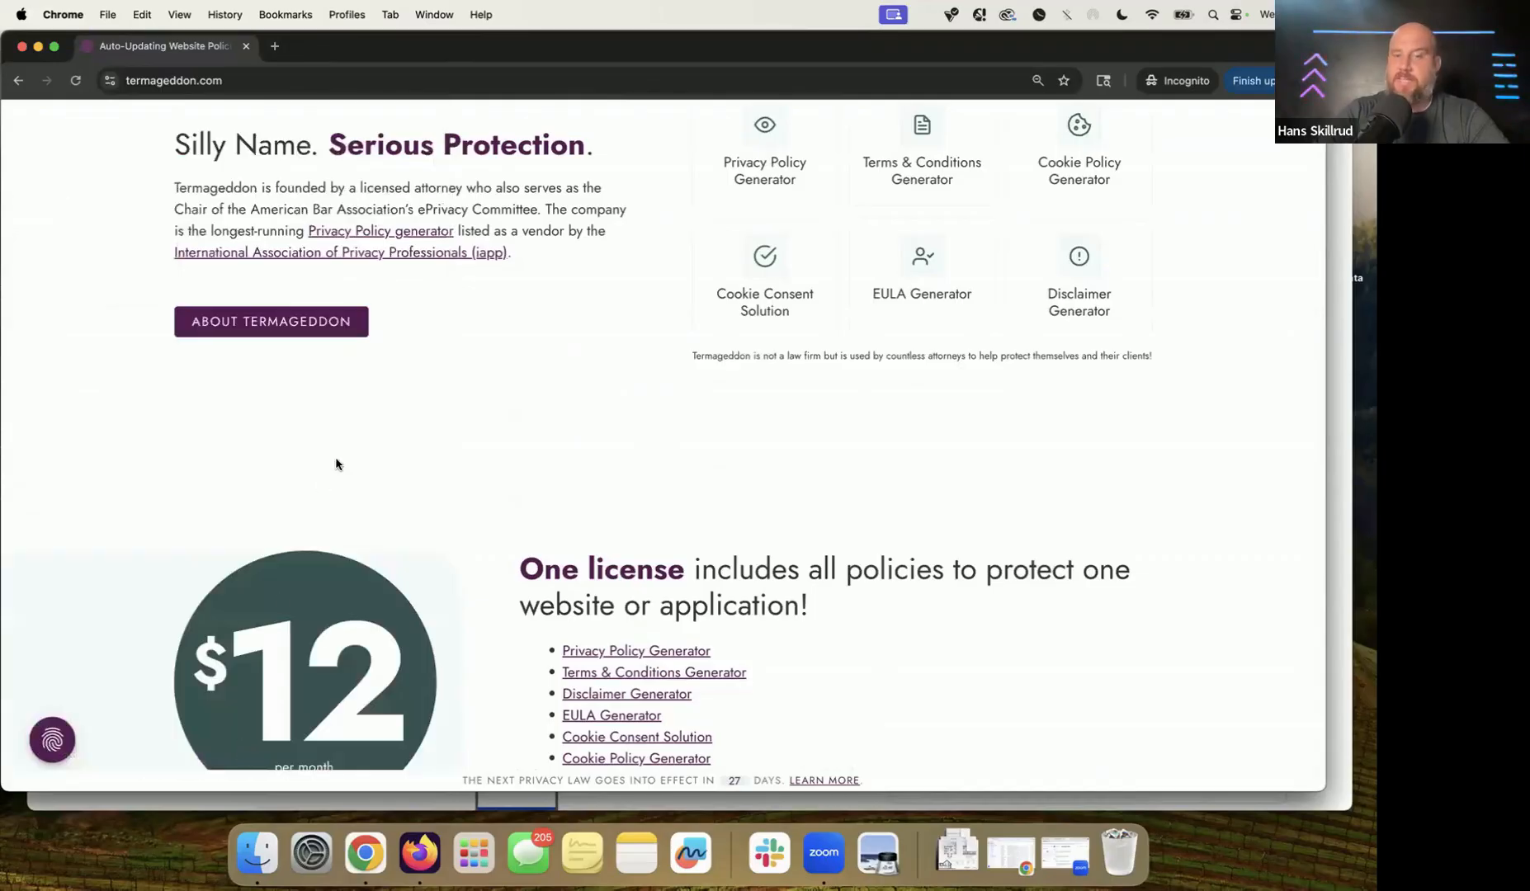
Step: Glance at the policy setup window, then return to the incognito homepage footer
click(1348, 527)
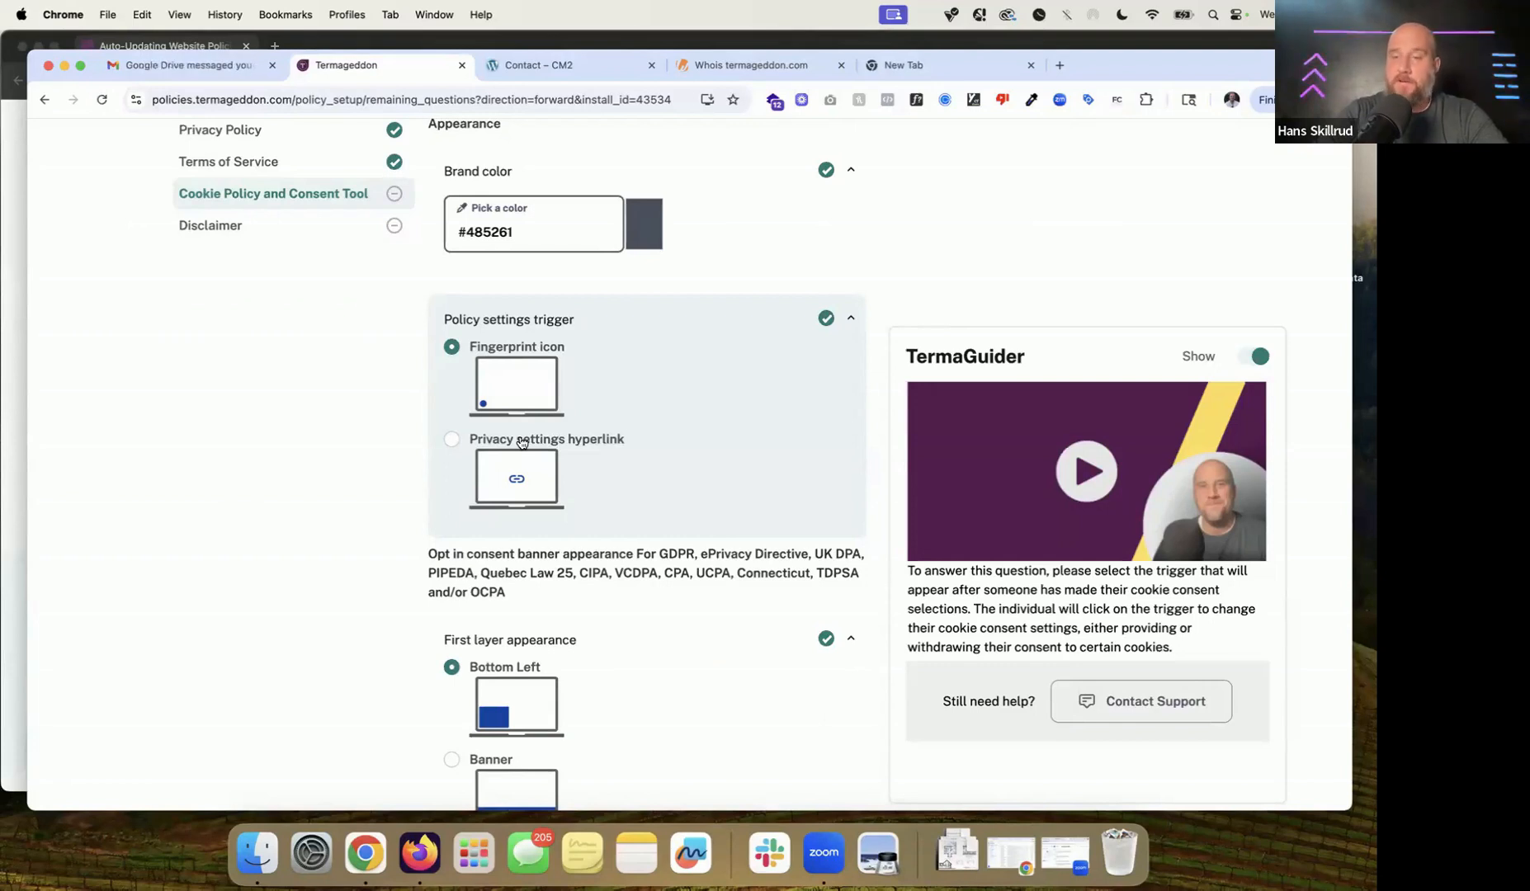
click(17, 460)
scroll(350, 543, down, 20)
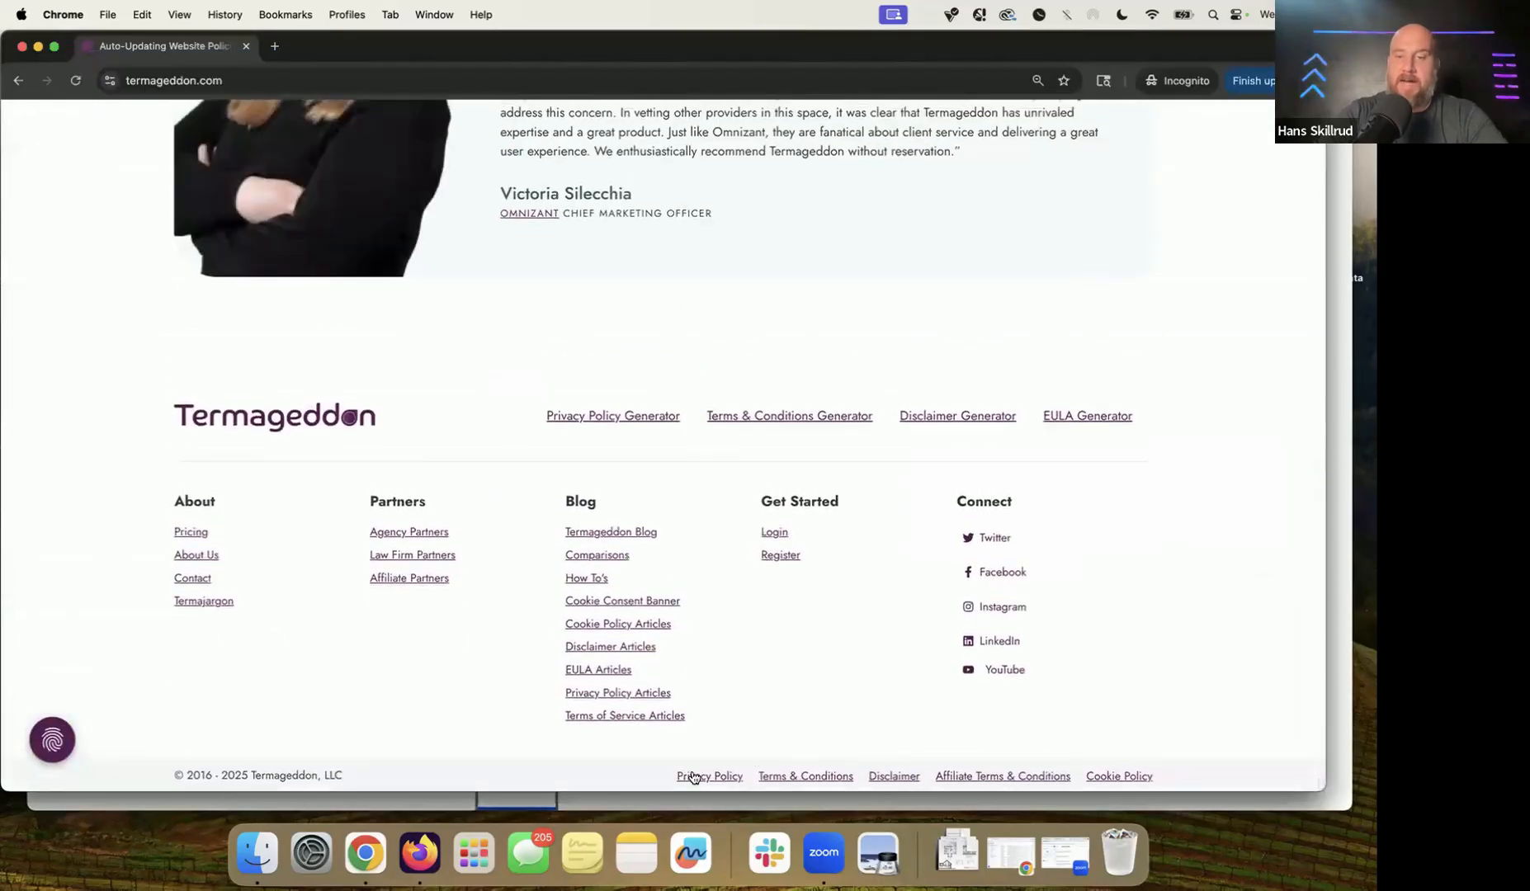
Step: Fill the Privacy Policy URL with the copied site domain plus 'privacy-policy'
click(1339, 566)
scroll(626, 495, down, 3)
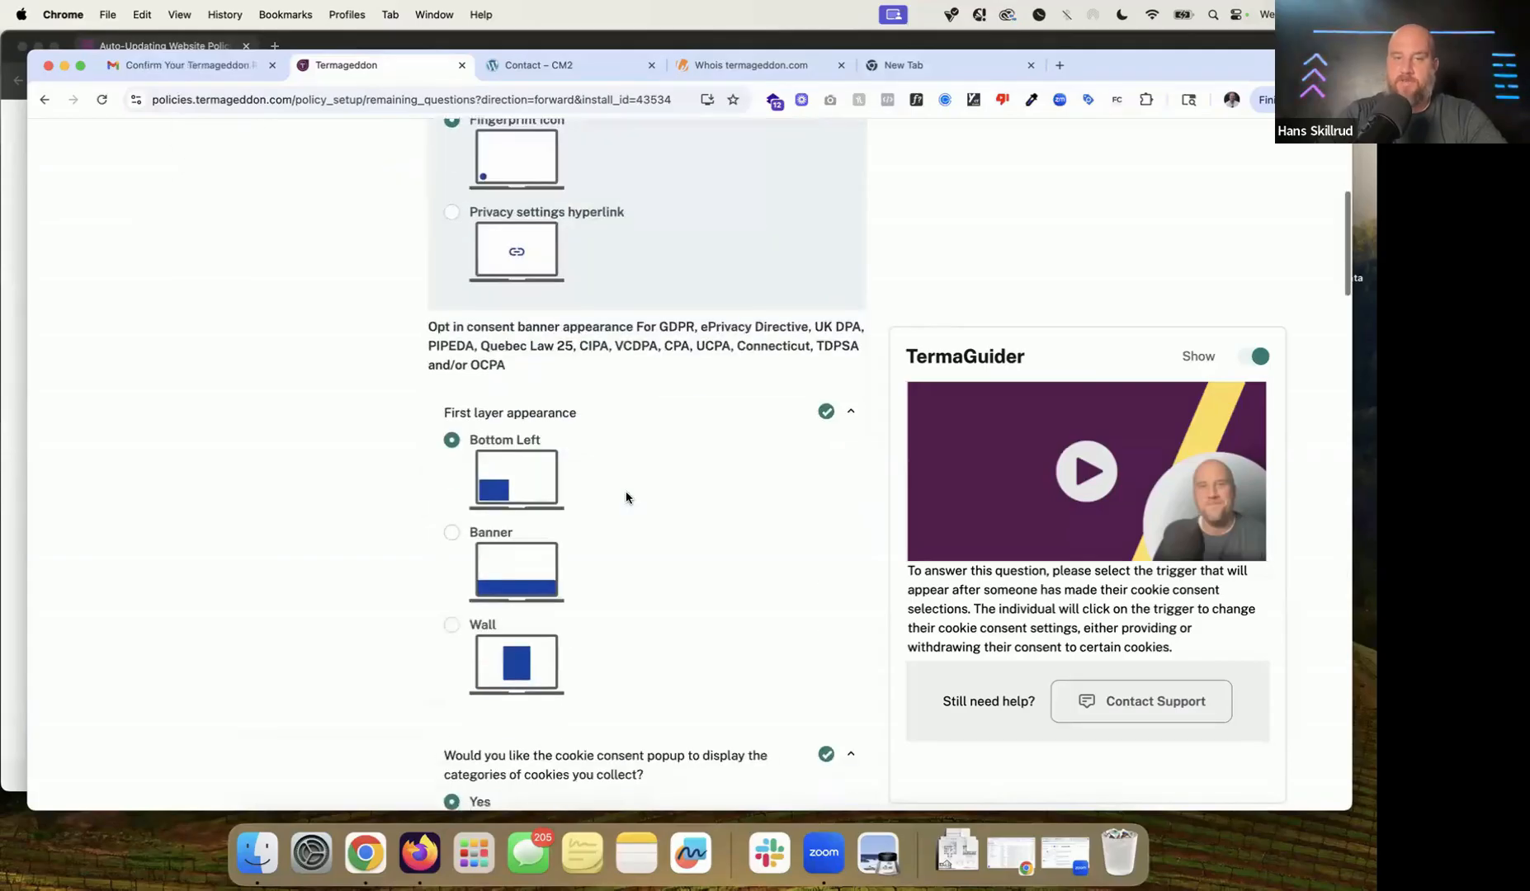
scroll(626, 497, down, 4)
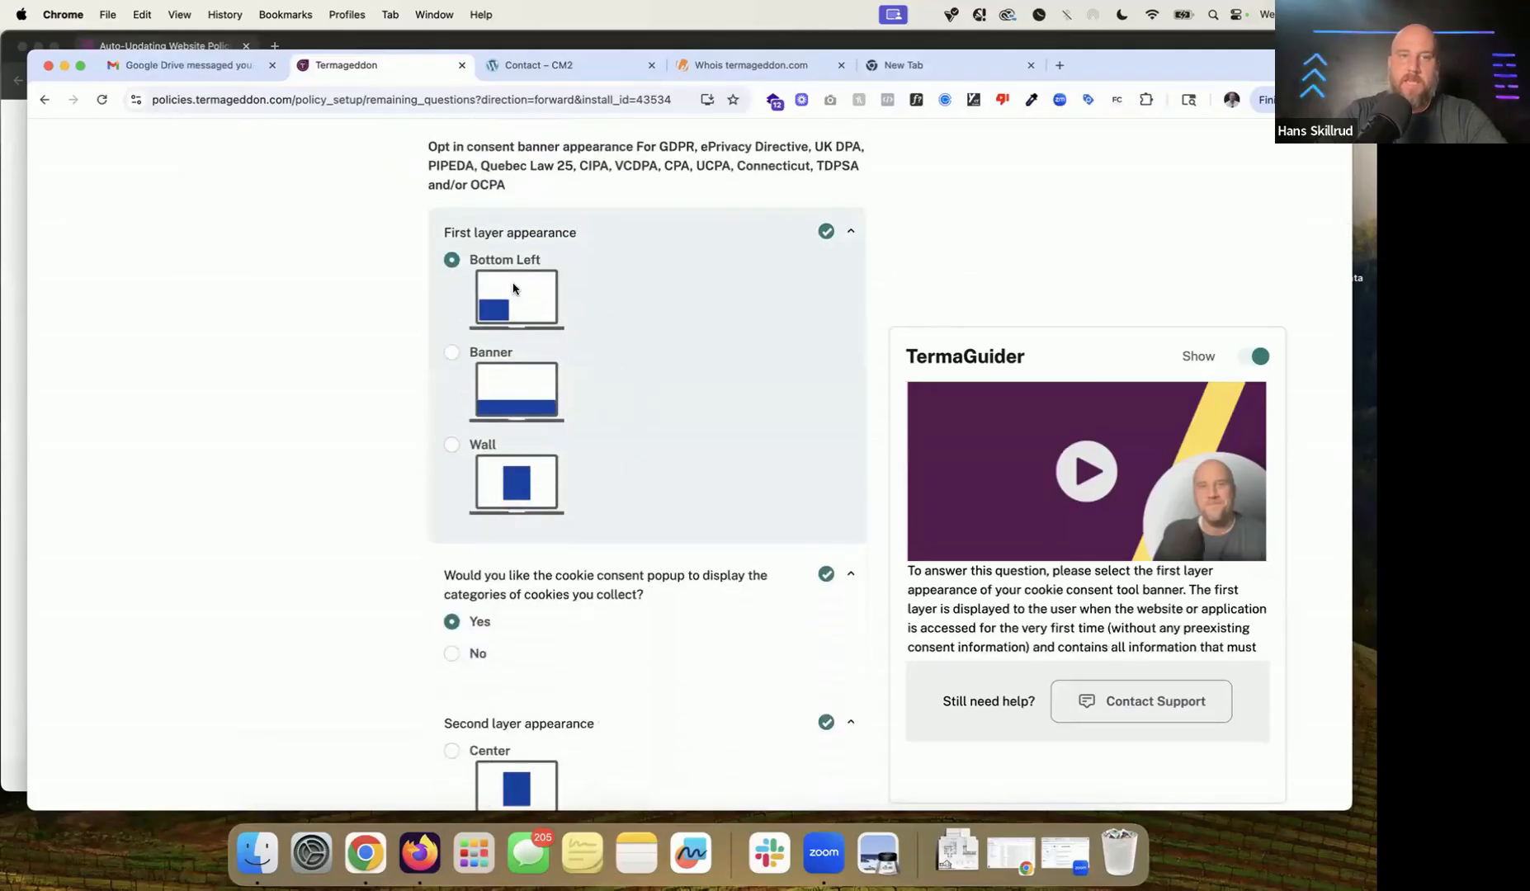
scroll(514, 288, down, 10)
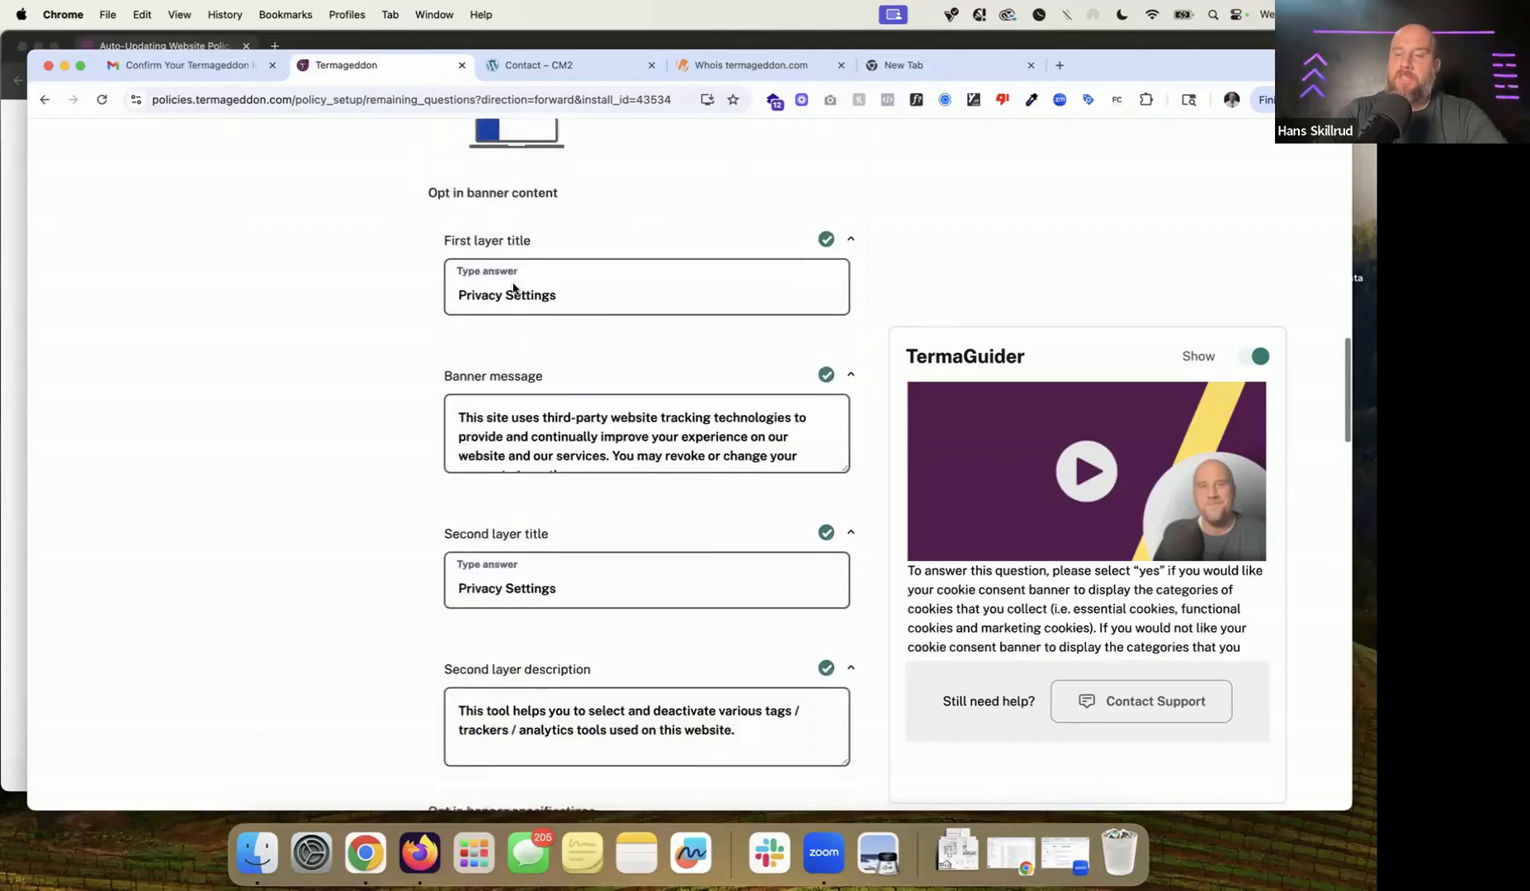
scroll(513, 288, down, 4)
scroll(513, 288, down, 7)
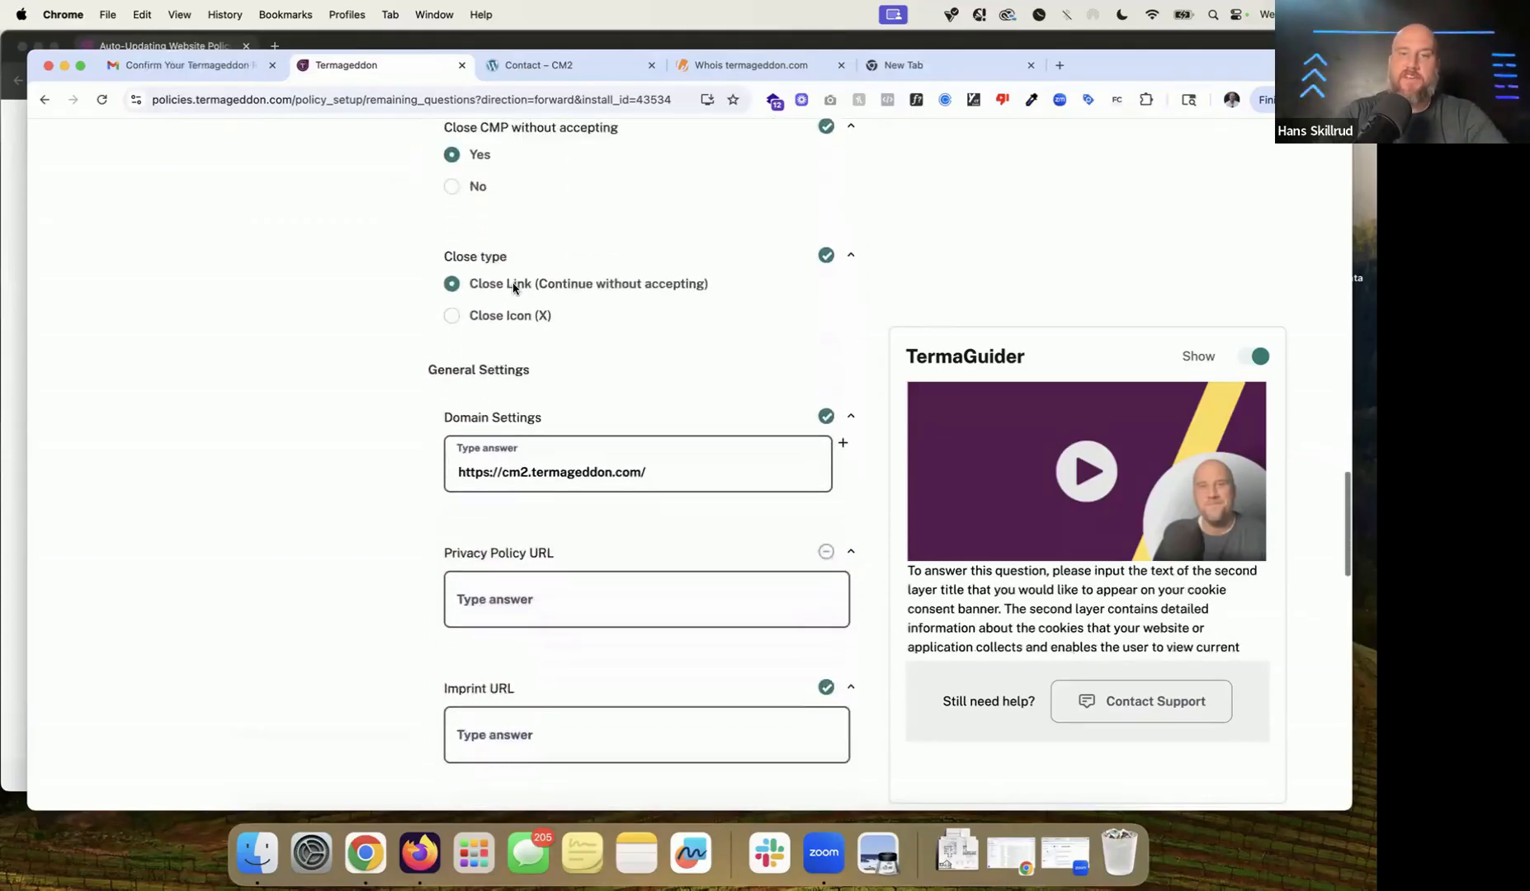
scroll(513, 288, down, 2)
scroll(600, 482, down, 1)
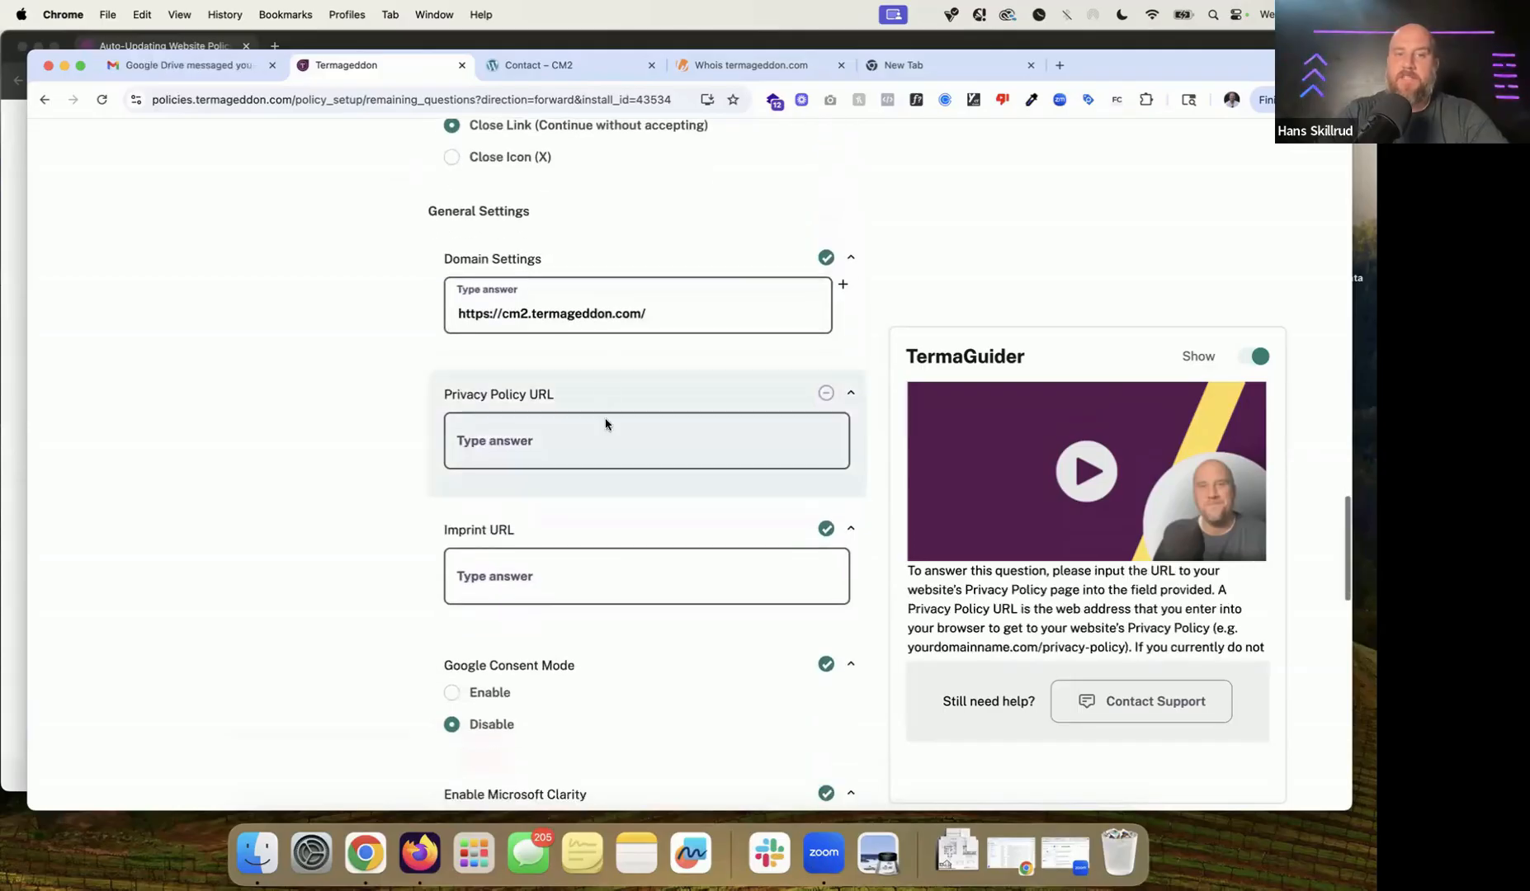
triple_click(581, 316)
key(super+c)
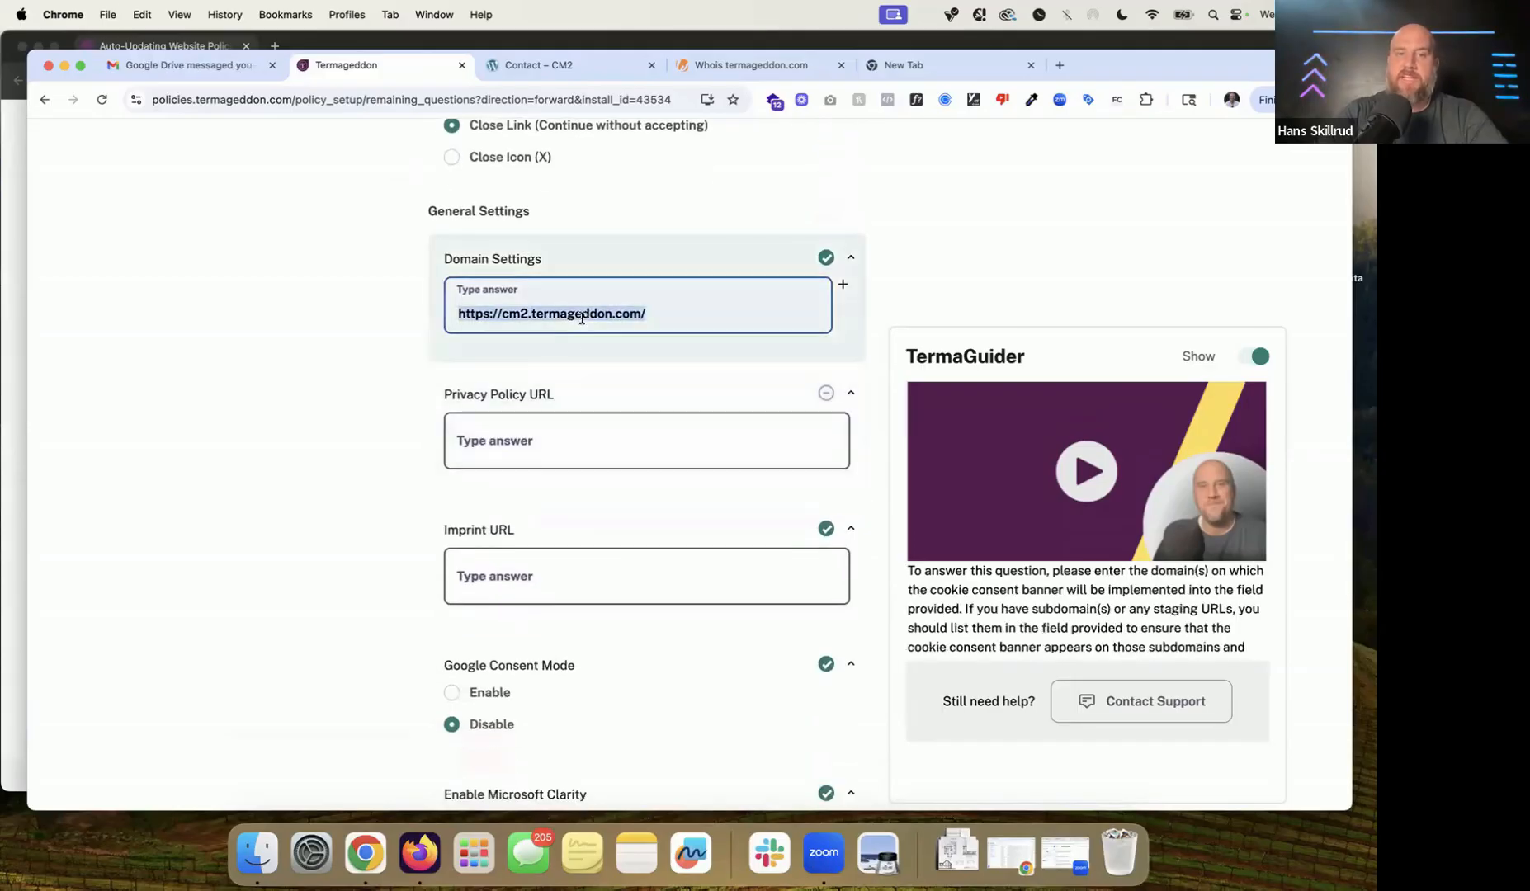
click(536, 454)
key(super+v)
text(privacy-policy)
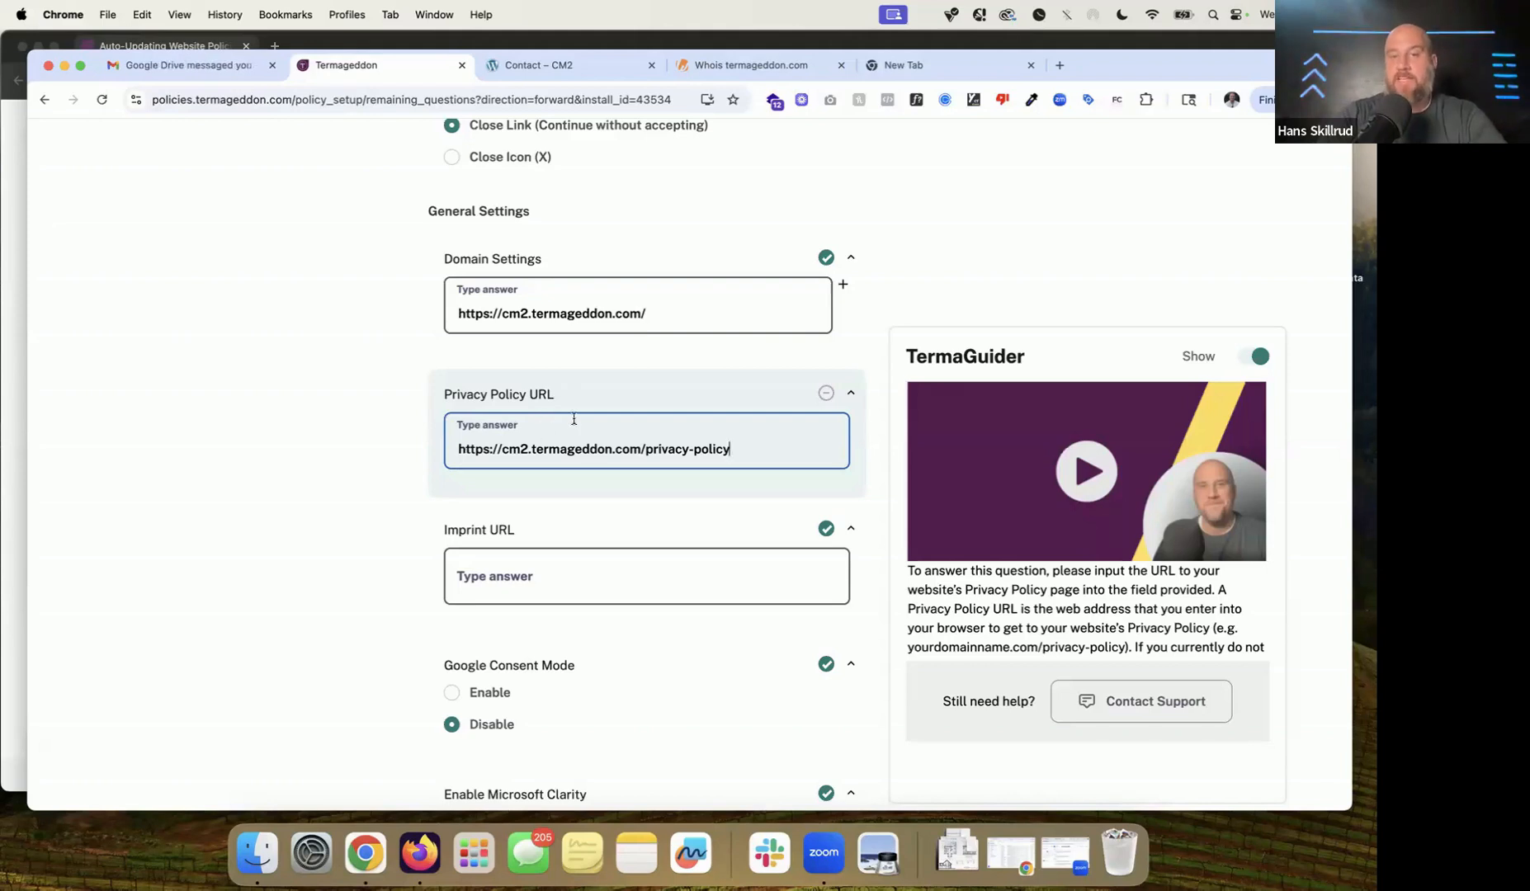
triple_click(592, 448)
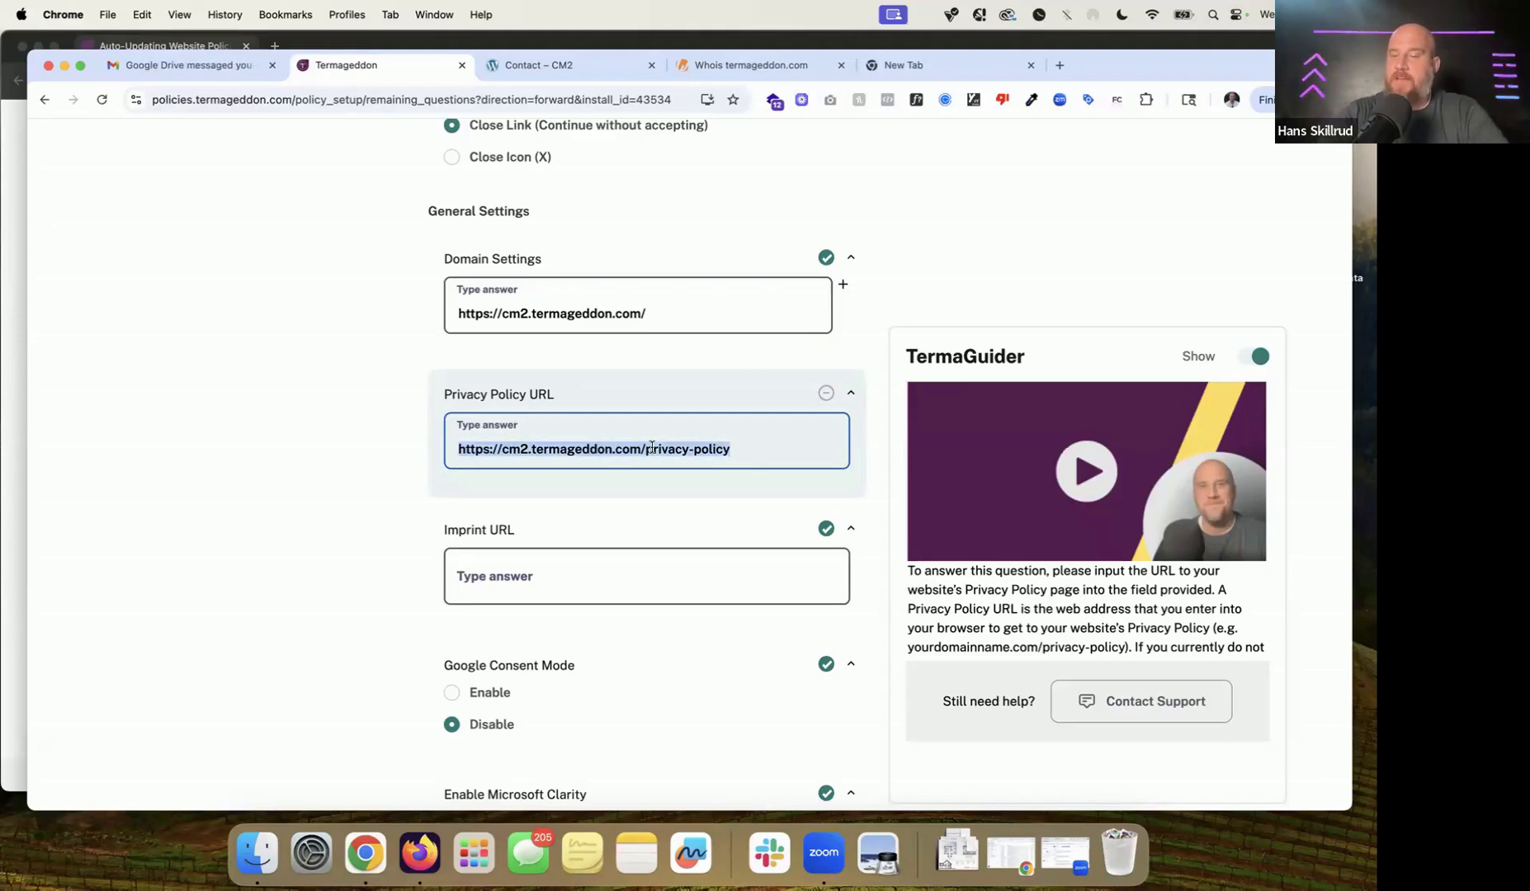
drag(645, 448, 765, 452)
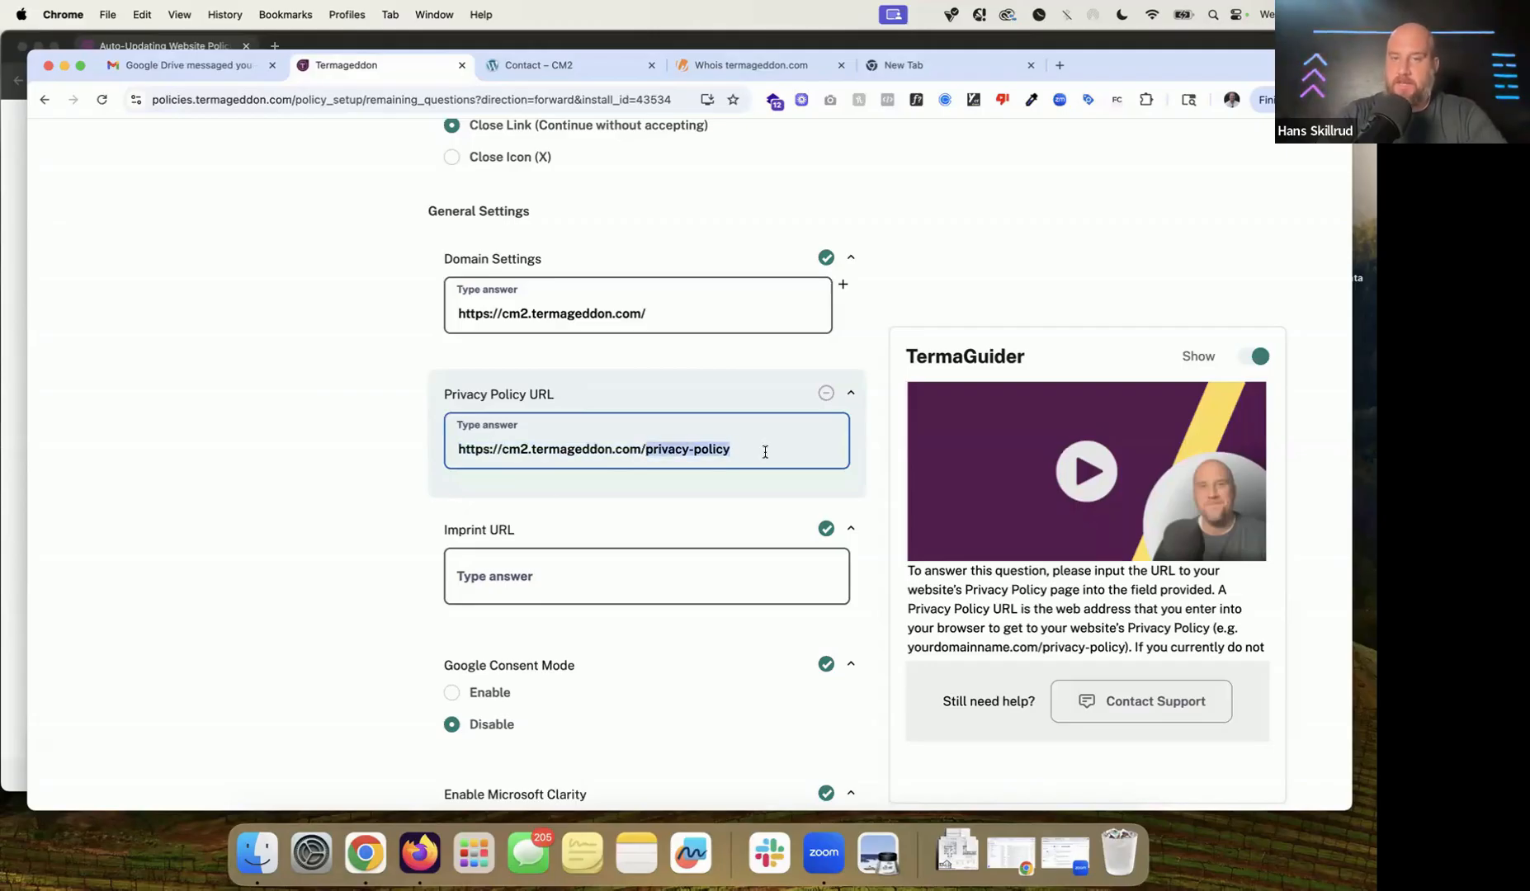
Step: Check the Microsoft Clarity help and reach the Save Settings, More Information, Deny, Accept All labels
scroll(765, 452, down, 3)
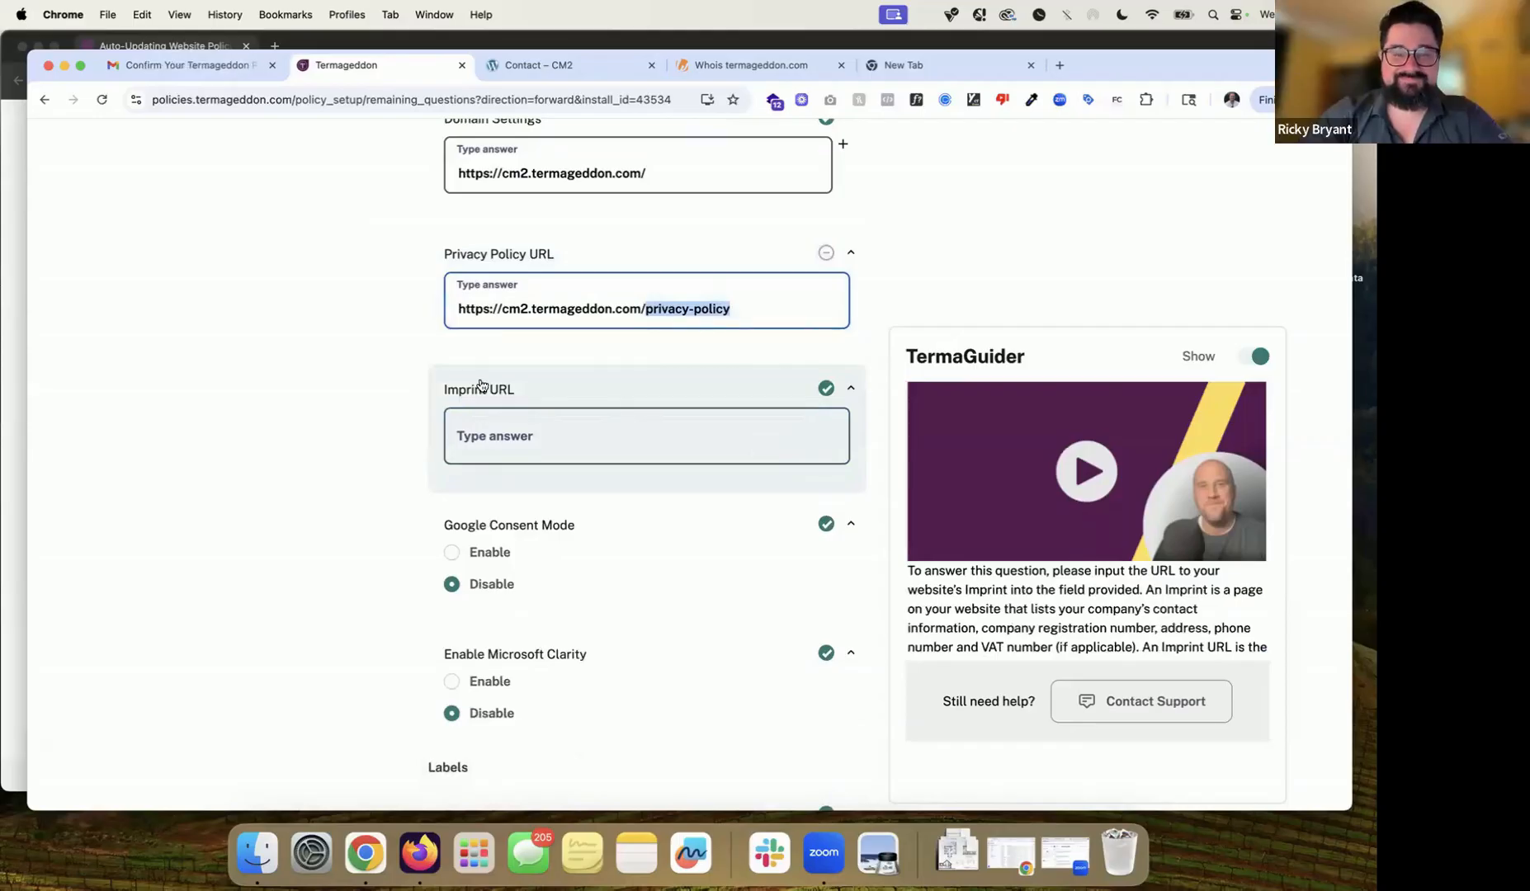
scroll(483, 436, down, 5)
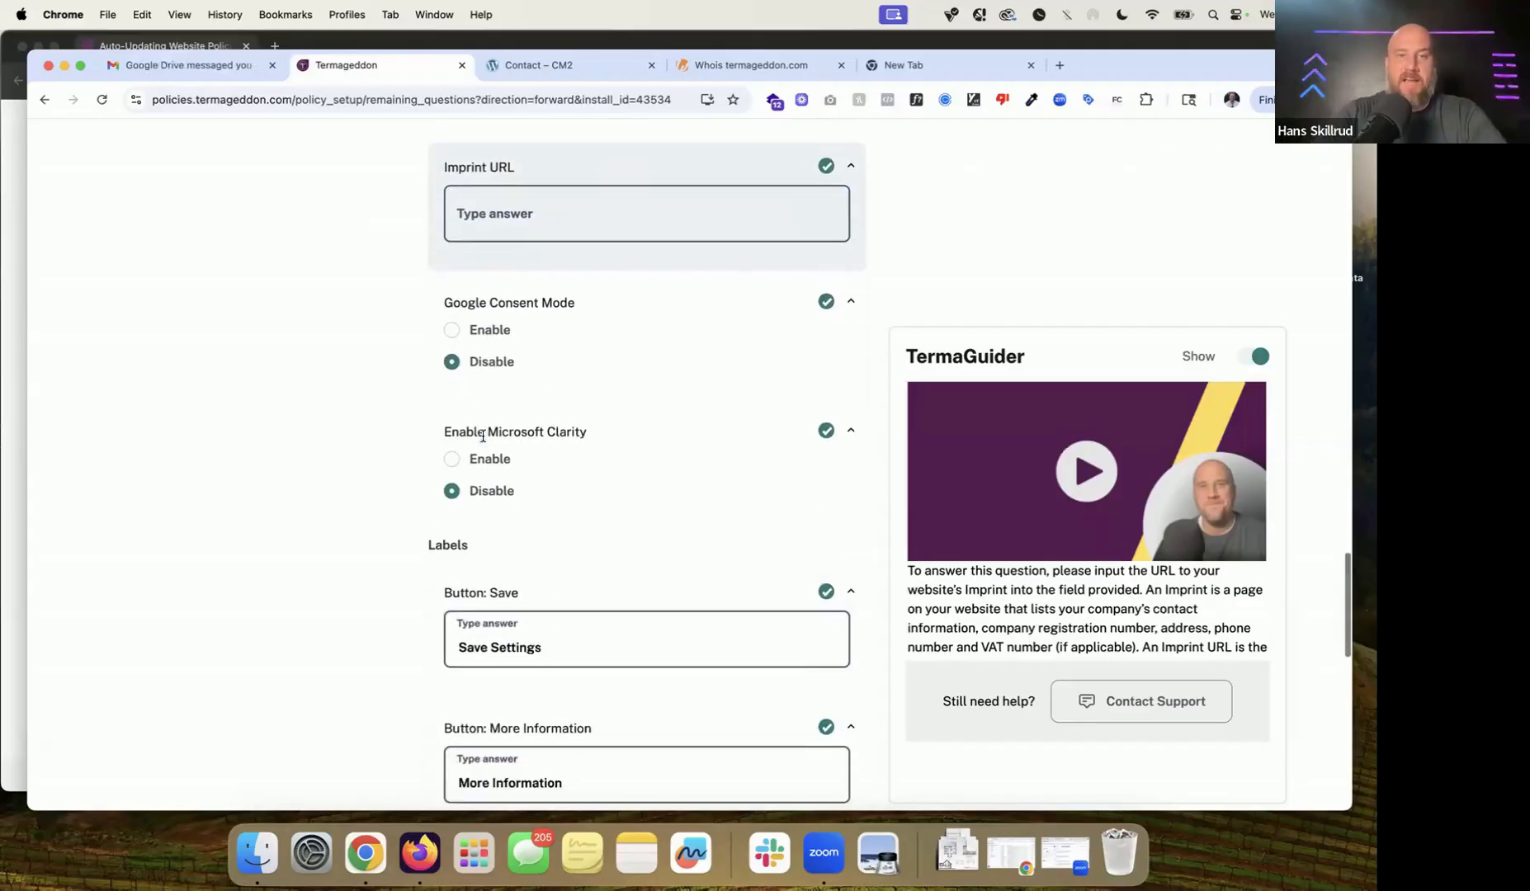
scroll(483, 435, down, 3)
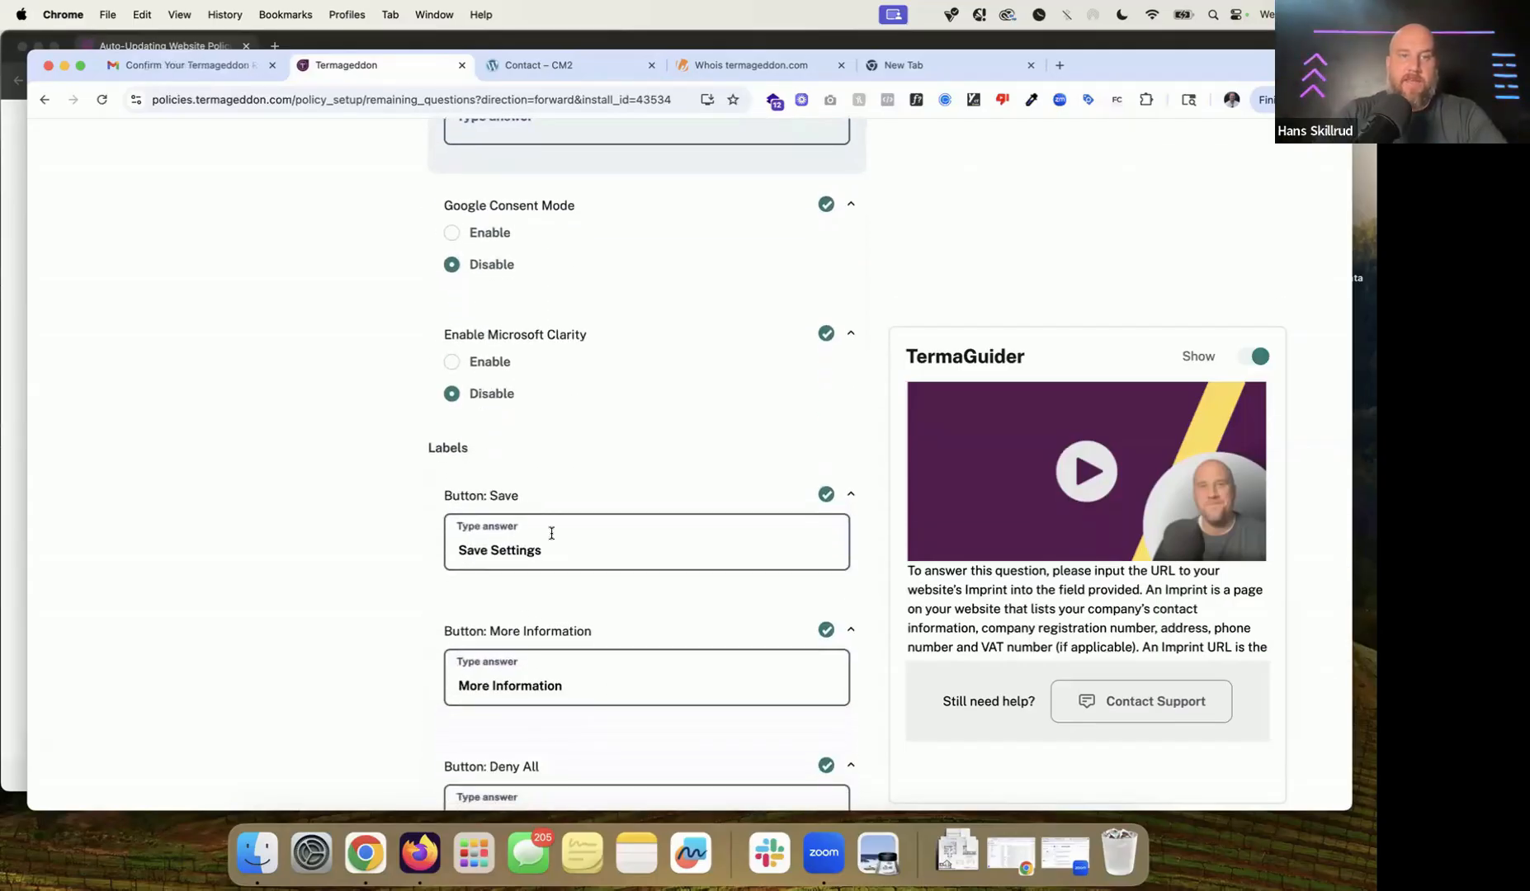
scroll(520, 299, down, 1)
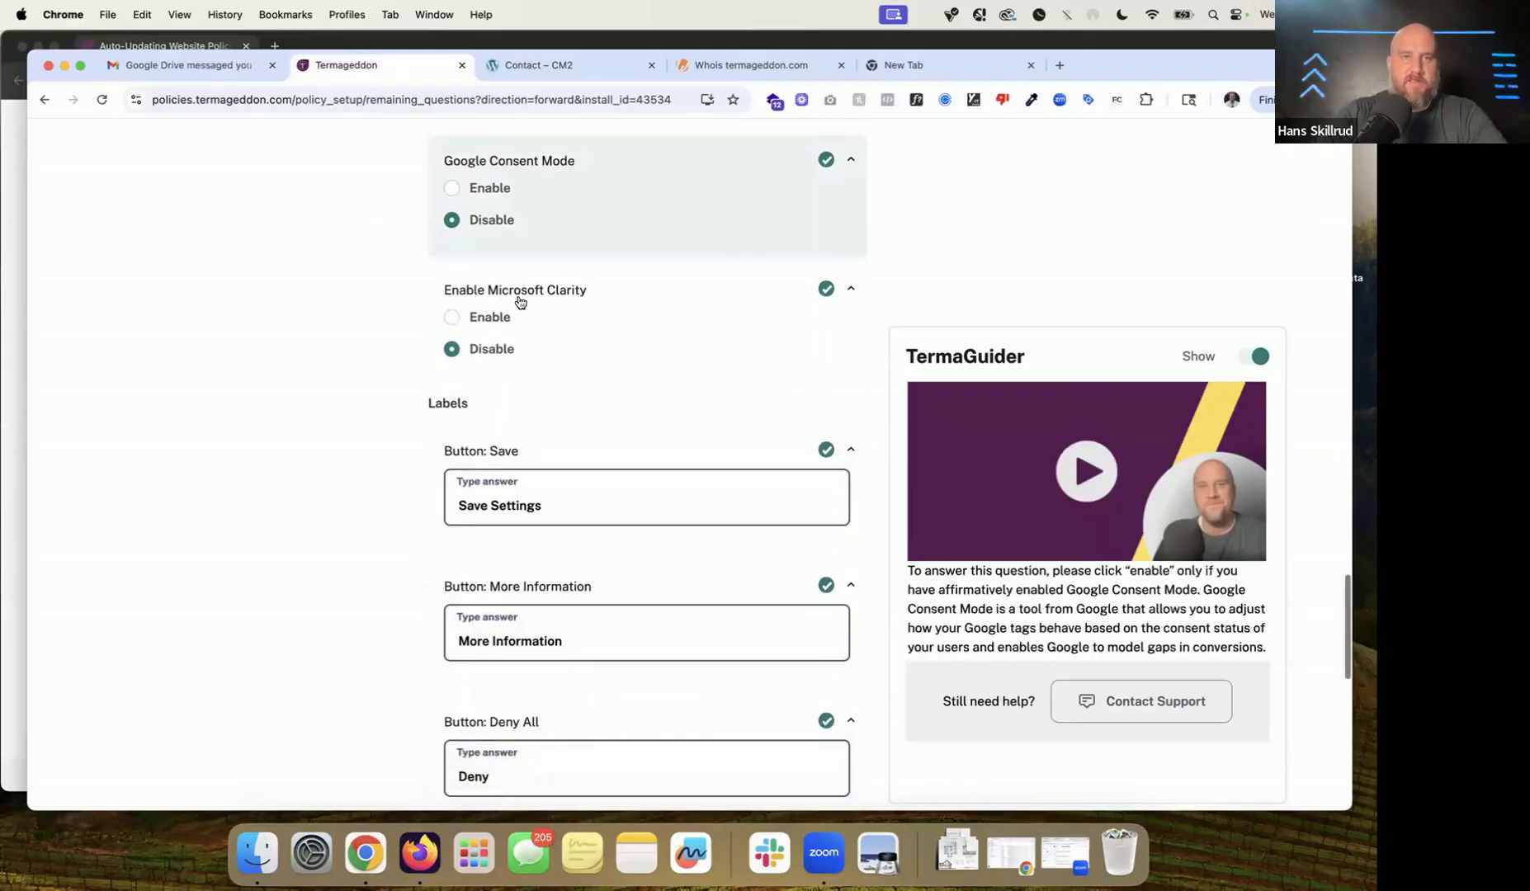
click(606, 318)
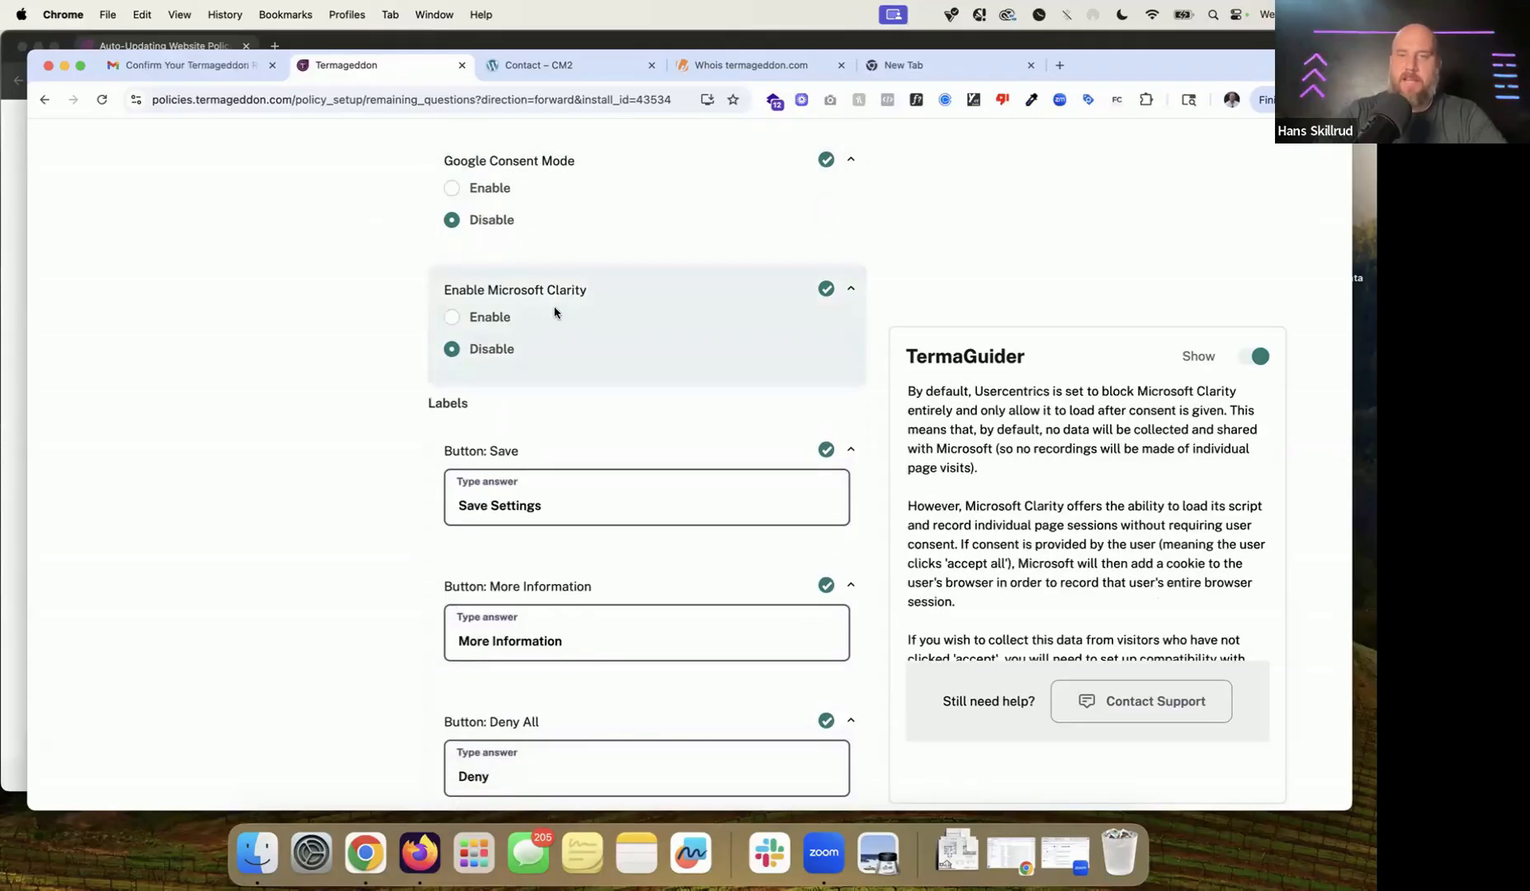
scroll(663, 346, down, 2)
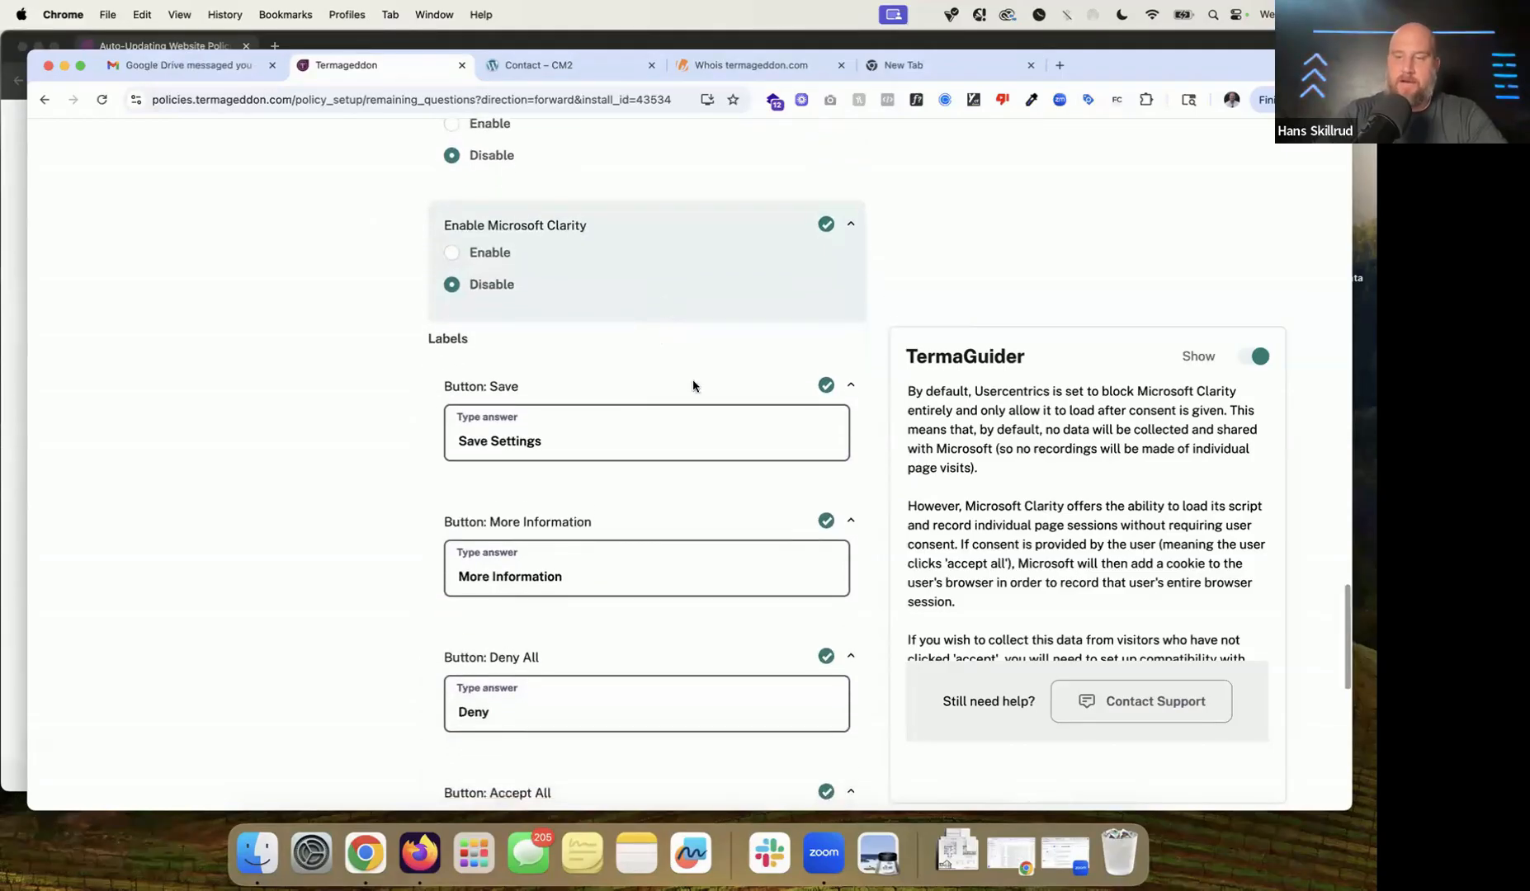
scroll(723, 446, down, 2)
scroll(725, 454, down, 2)
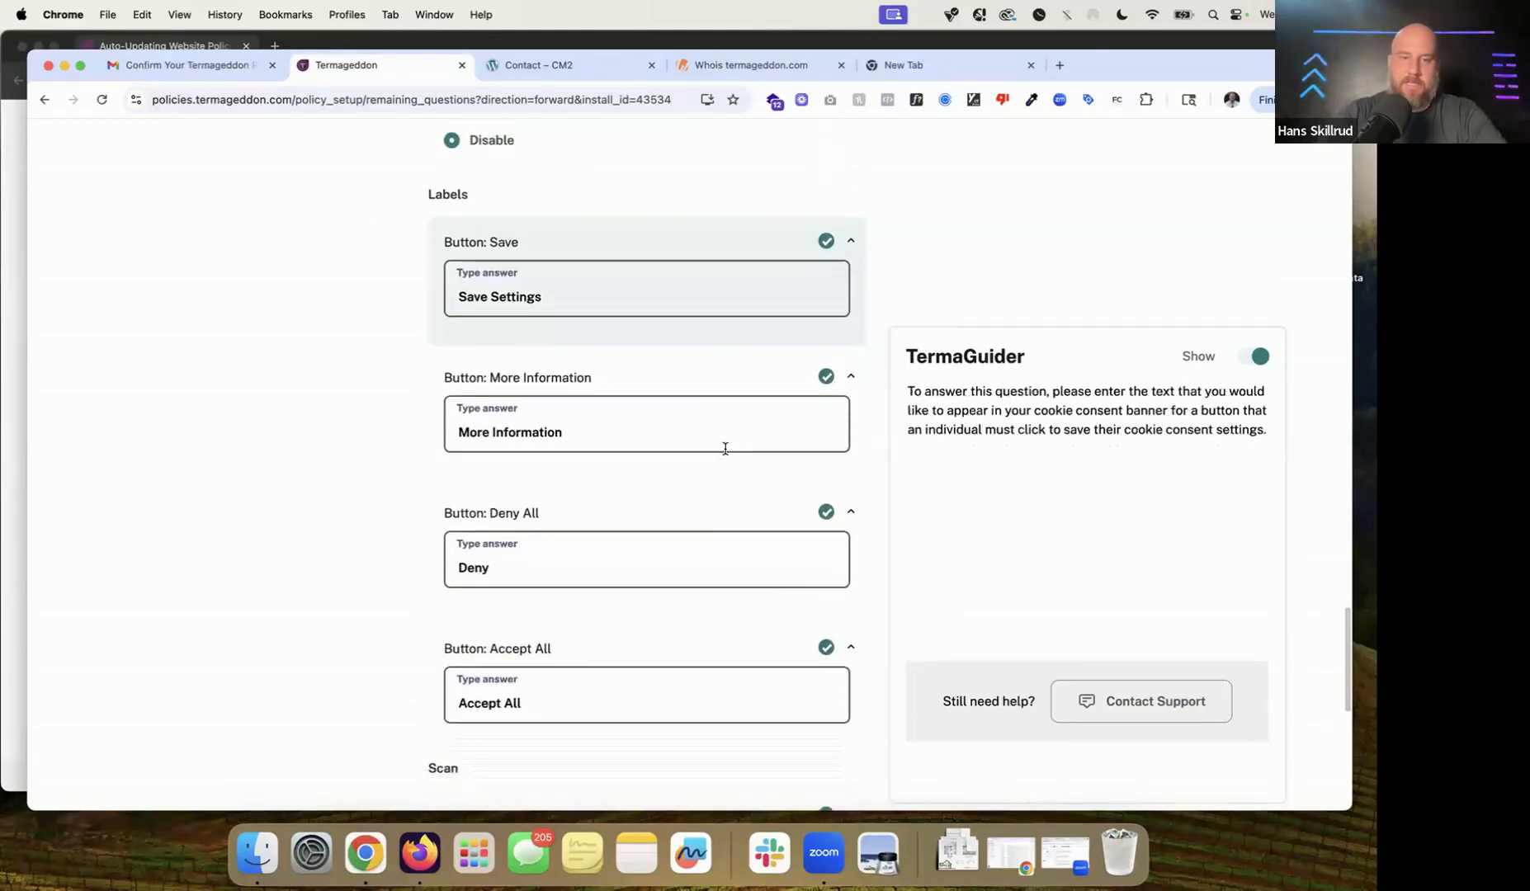
scroll(724, 450, down, 10)
Step: Select the current Scan URL, then go to the incognito termageddon.com address bar
scroll(726, 449, down, 2)
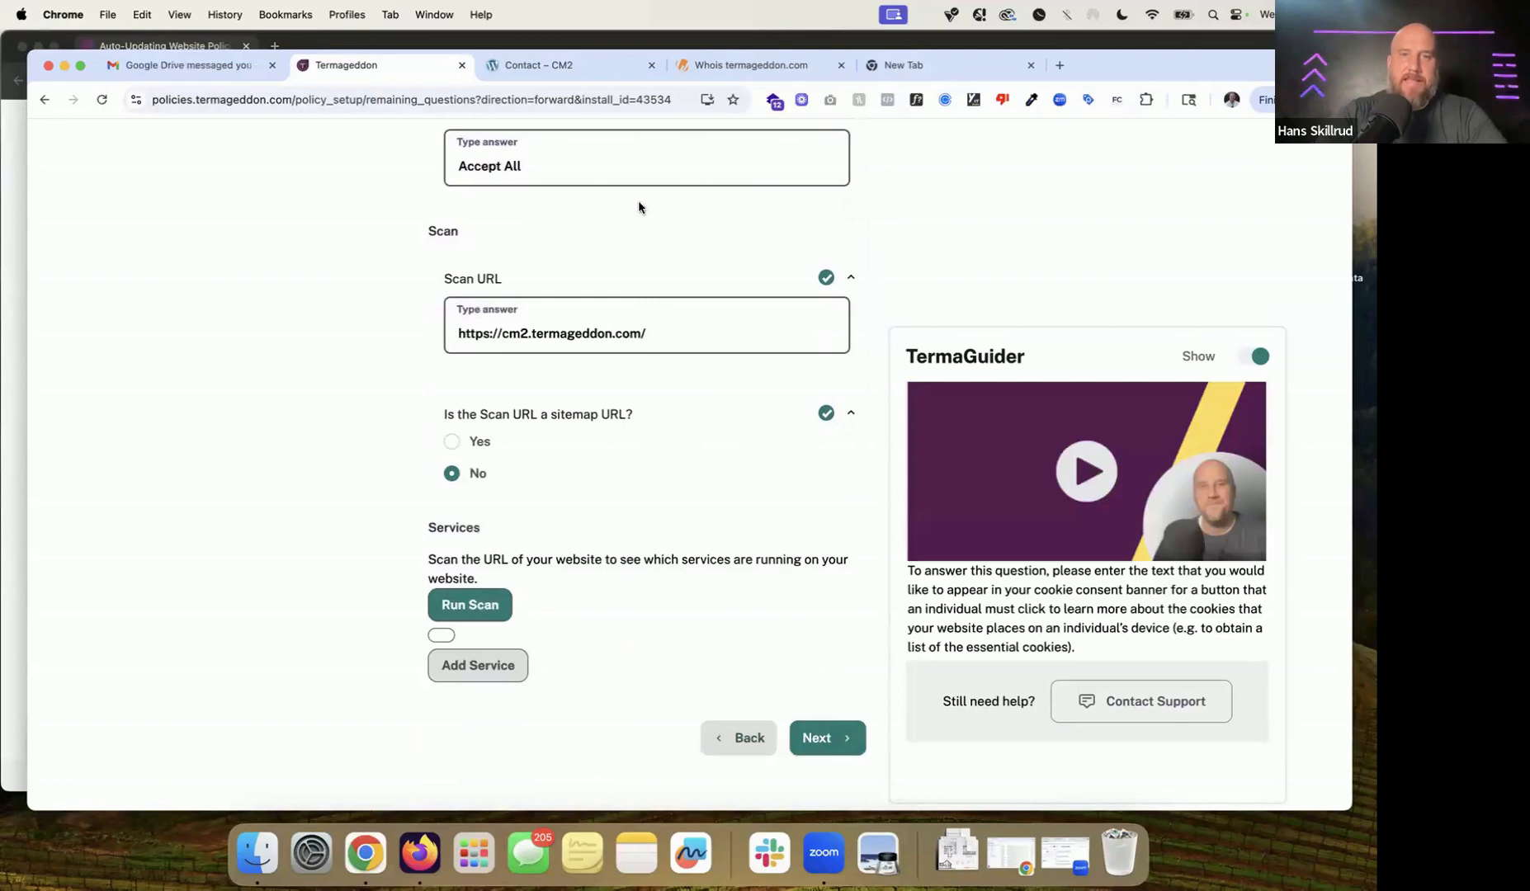
triple_click(628, 328)
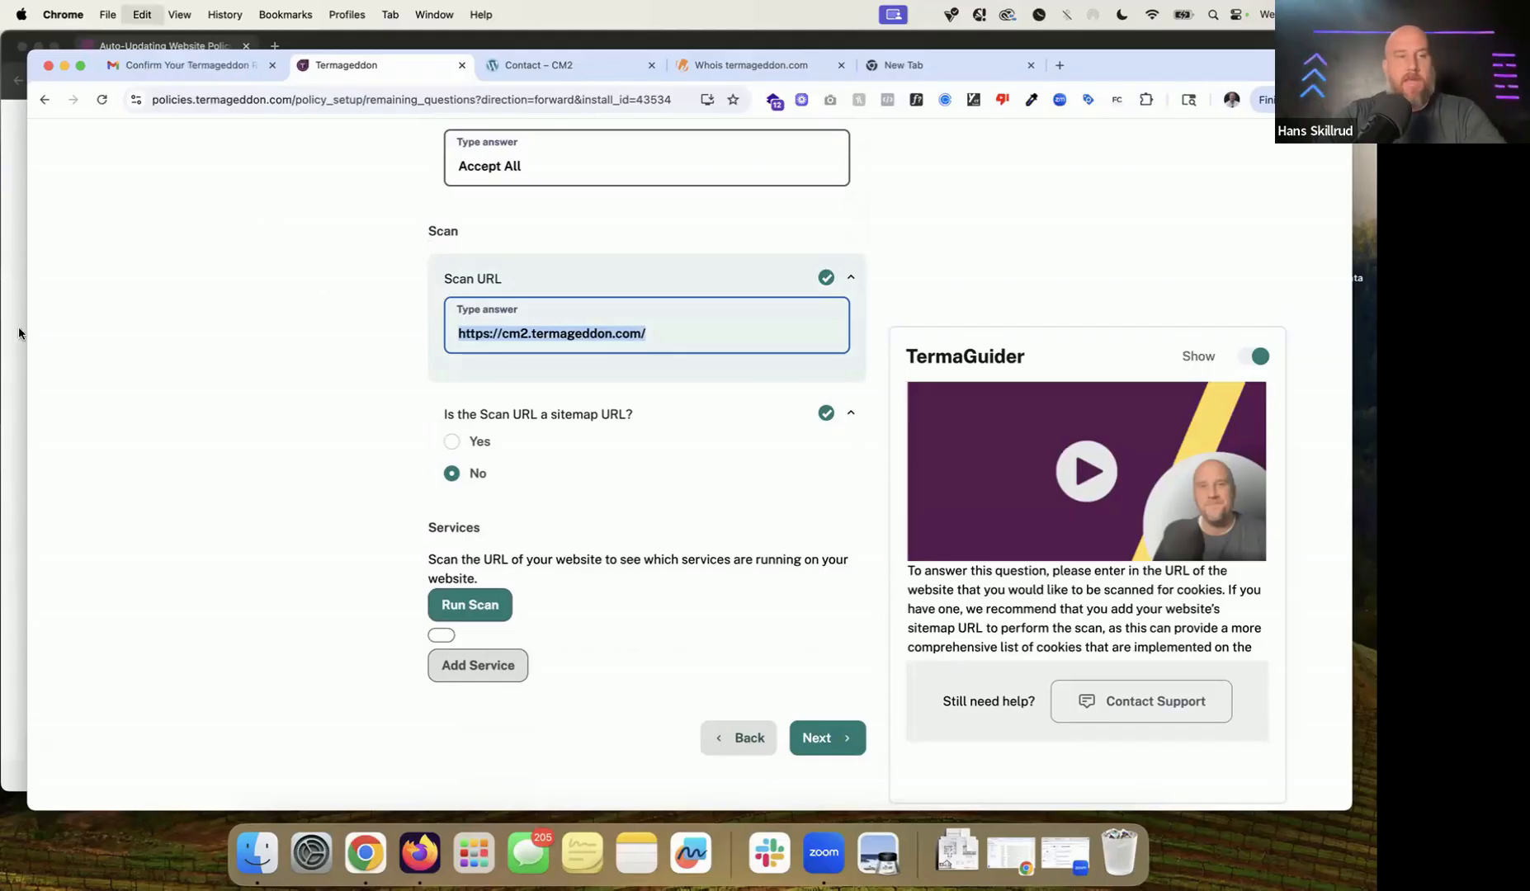
click(10, 247)
click(289, 80)
Step: Load termageddon.com's sitemap page in the incognito window and copy its sitemaps.xml address
click(290, 80)
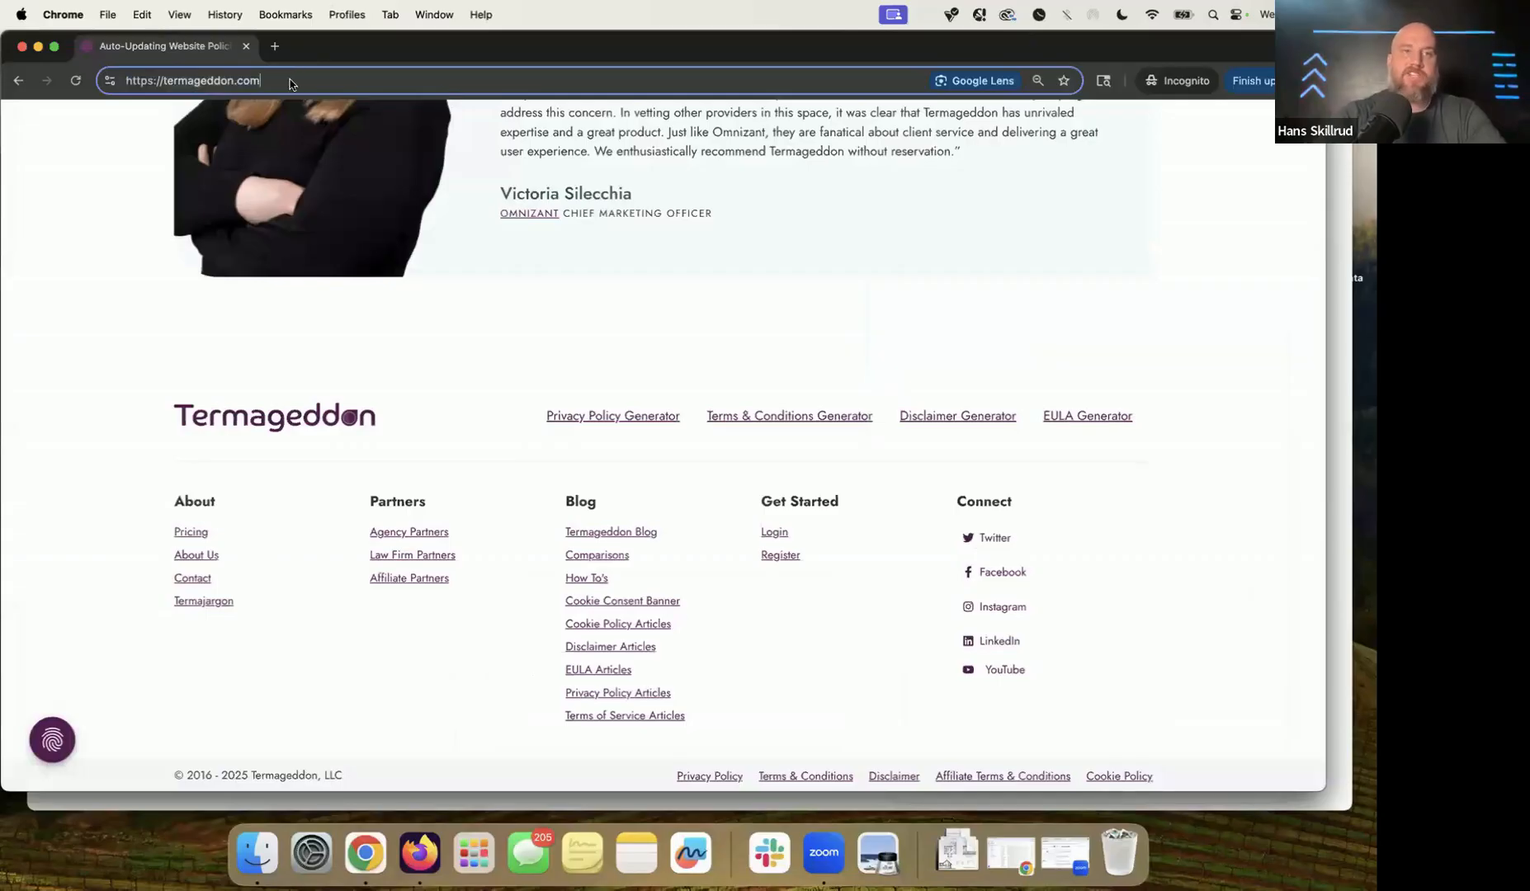
text(/sitem)
key(Right)
key(Return)
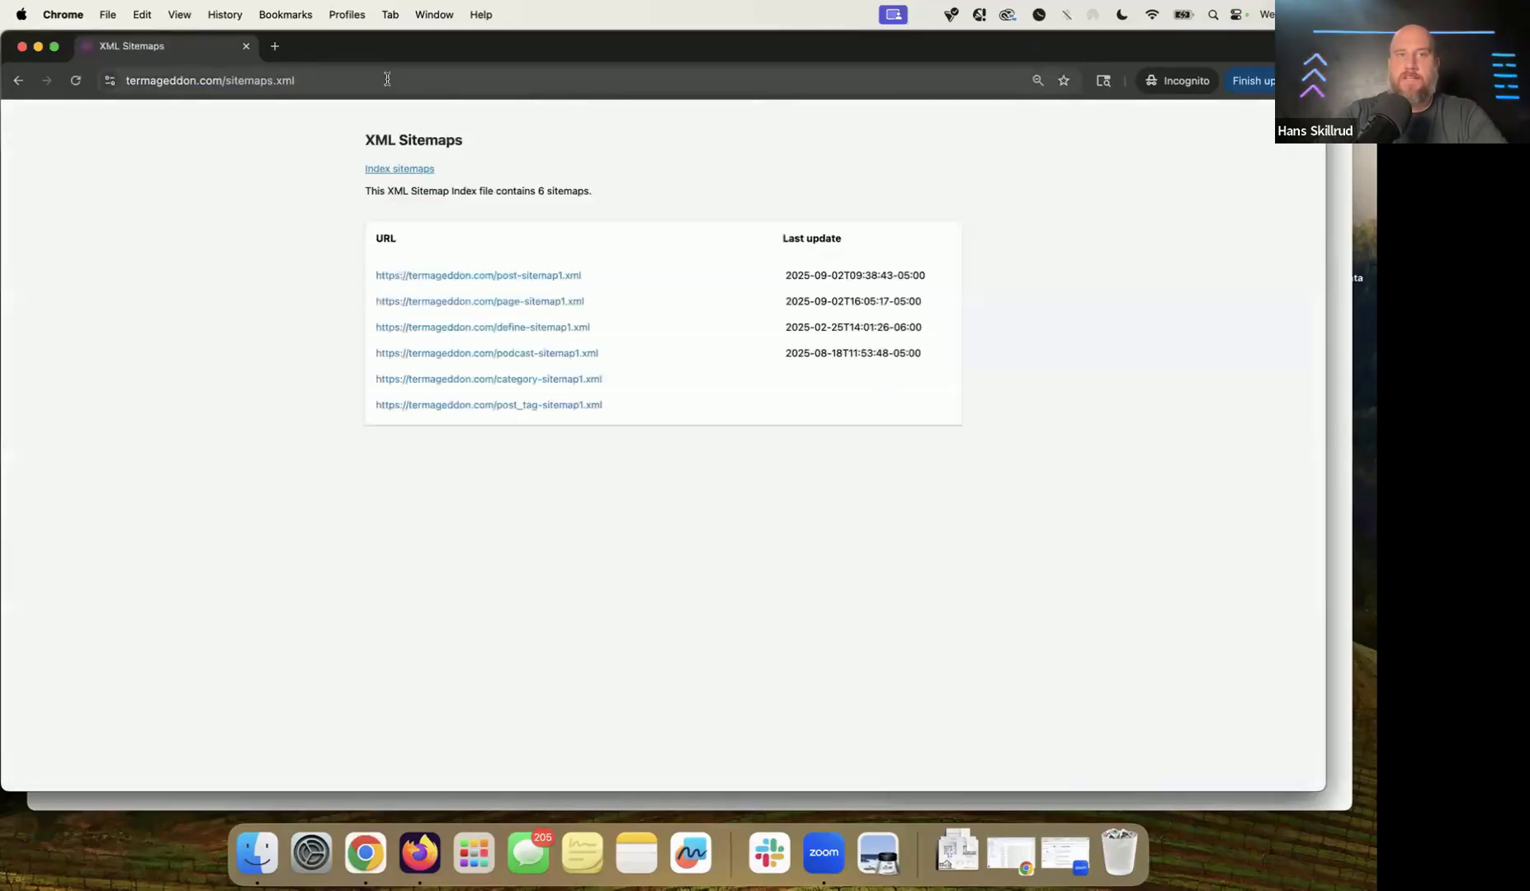
click(387, 79)
triple_click(239, 83)
key(super+c)
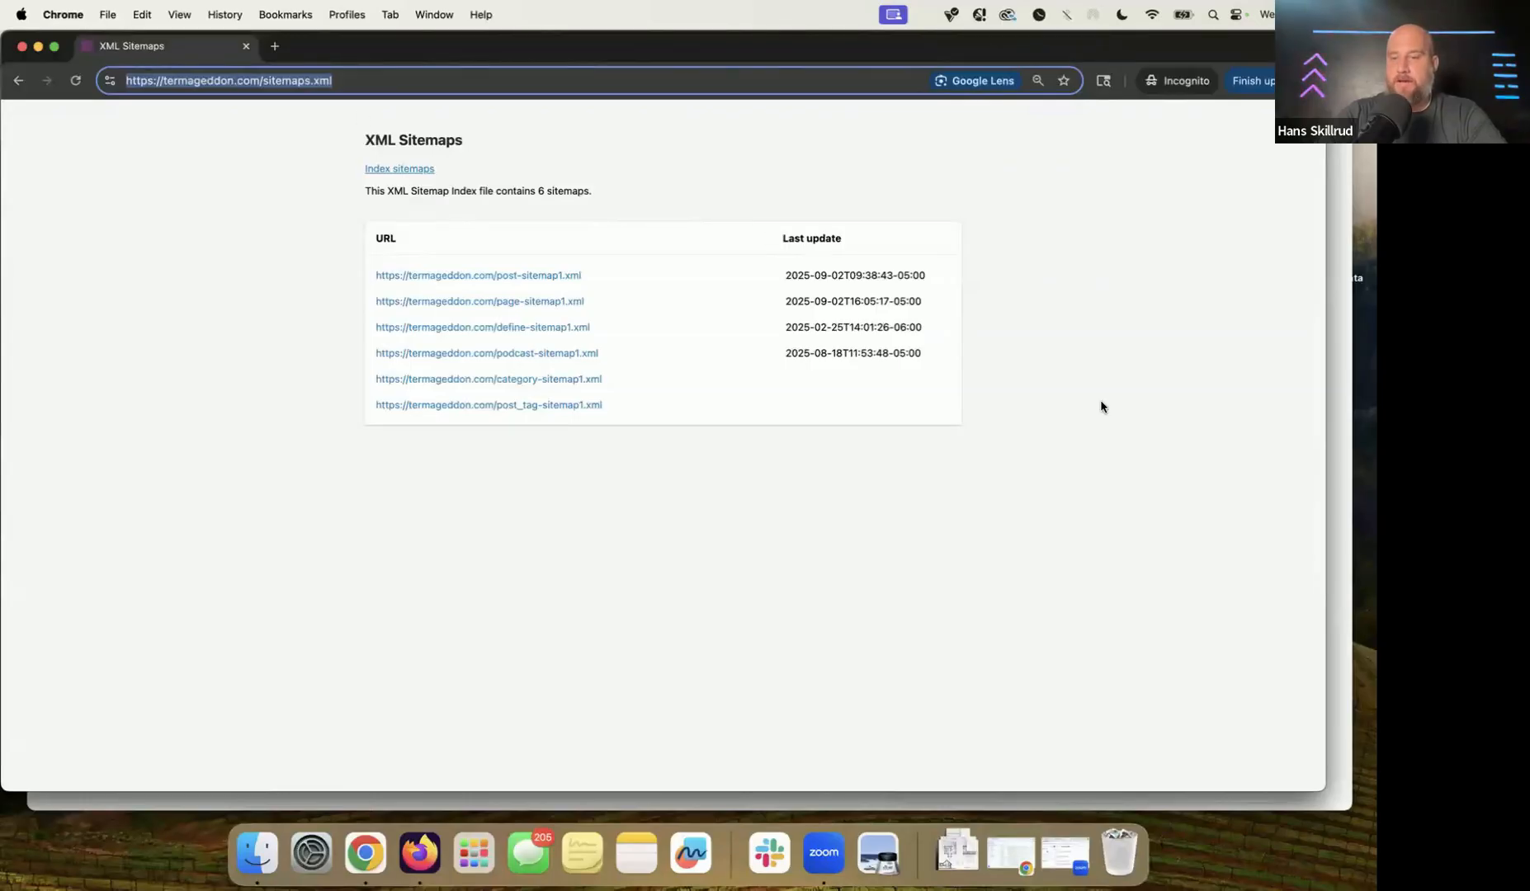
click(1343, 448)
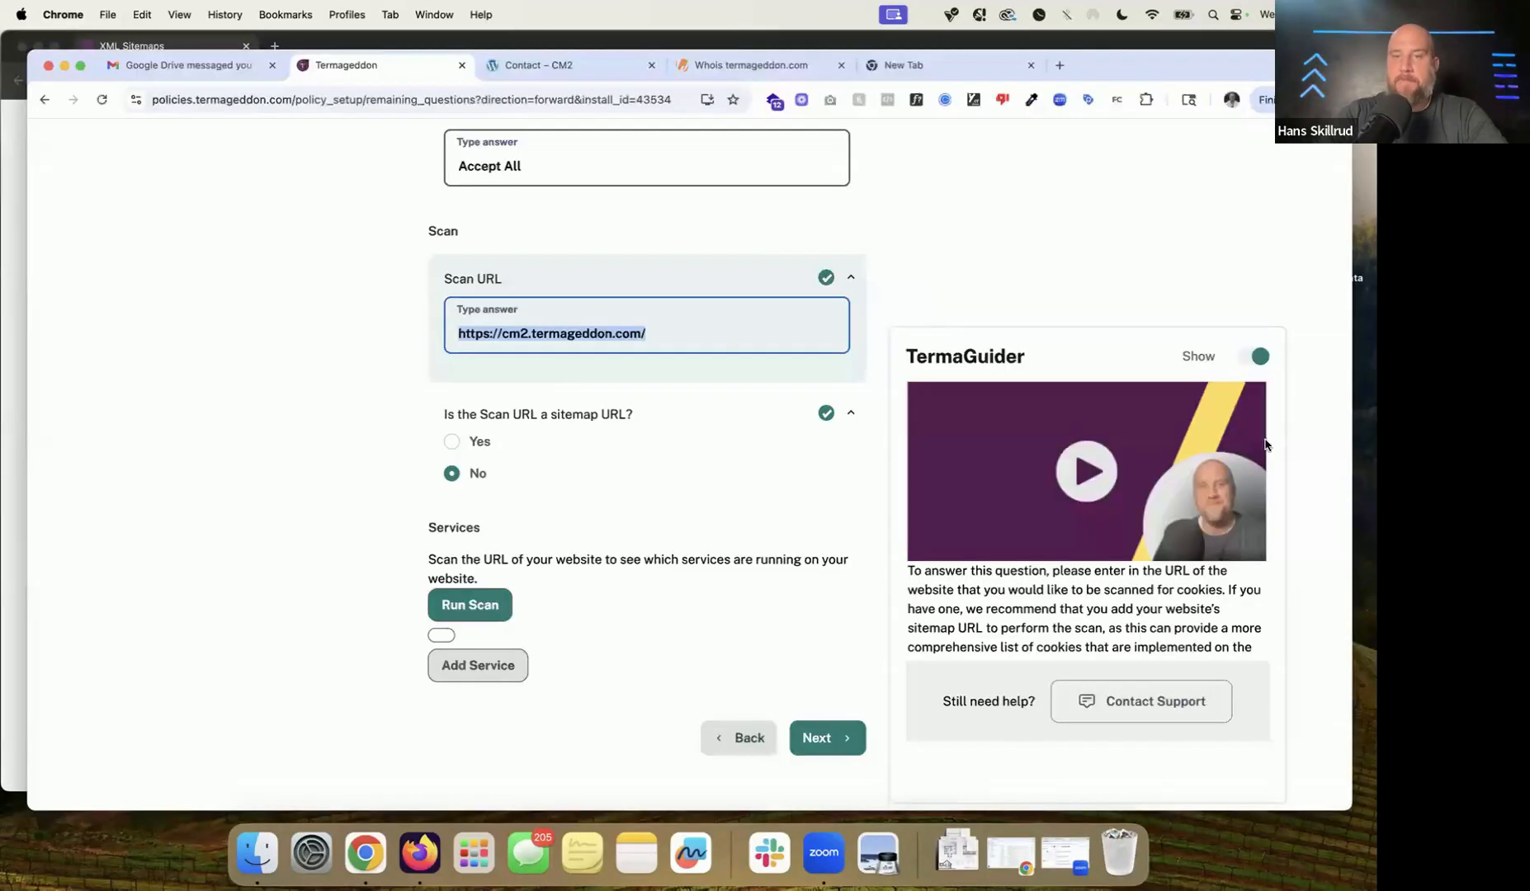
key(super+v)
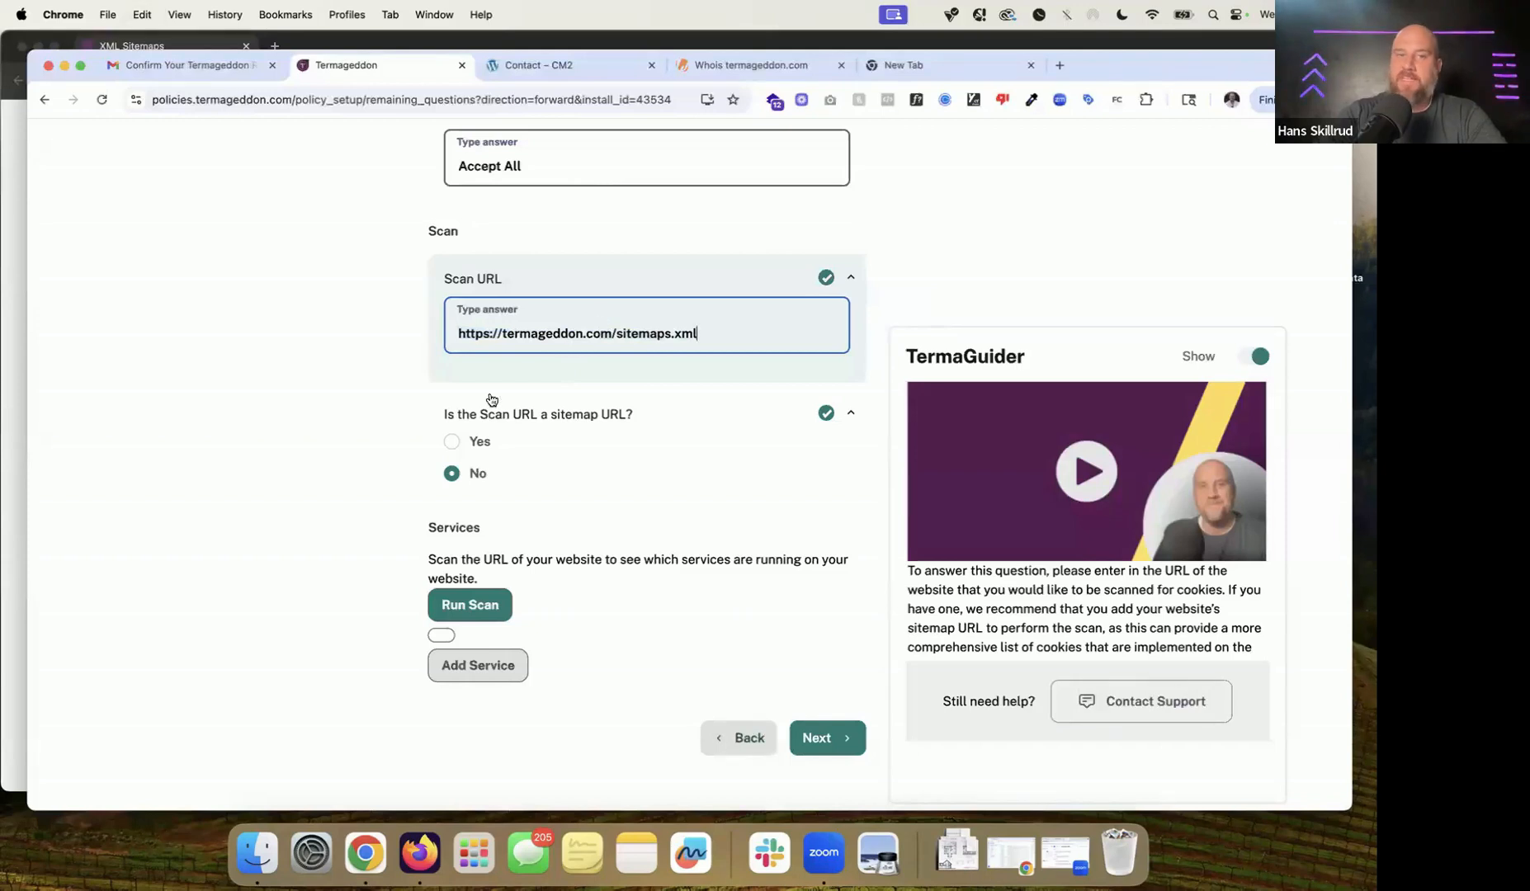
click(476, 441)
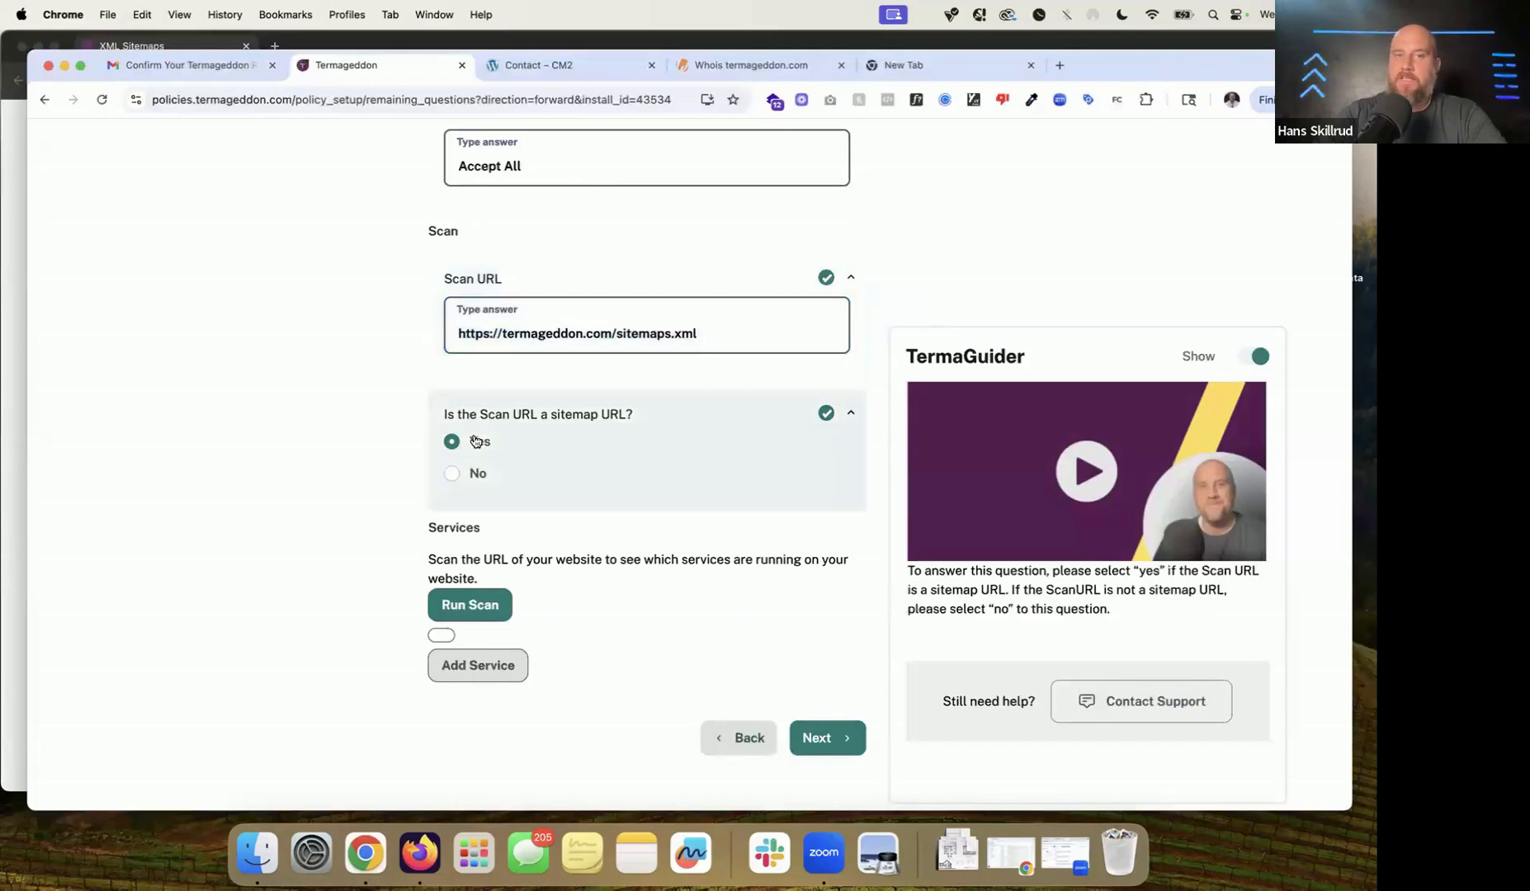
click(485, 607)
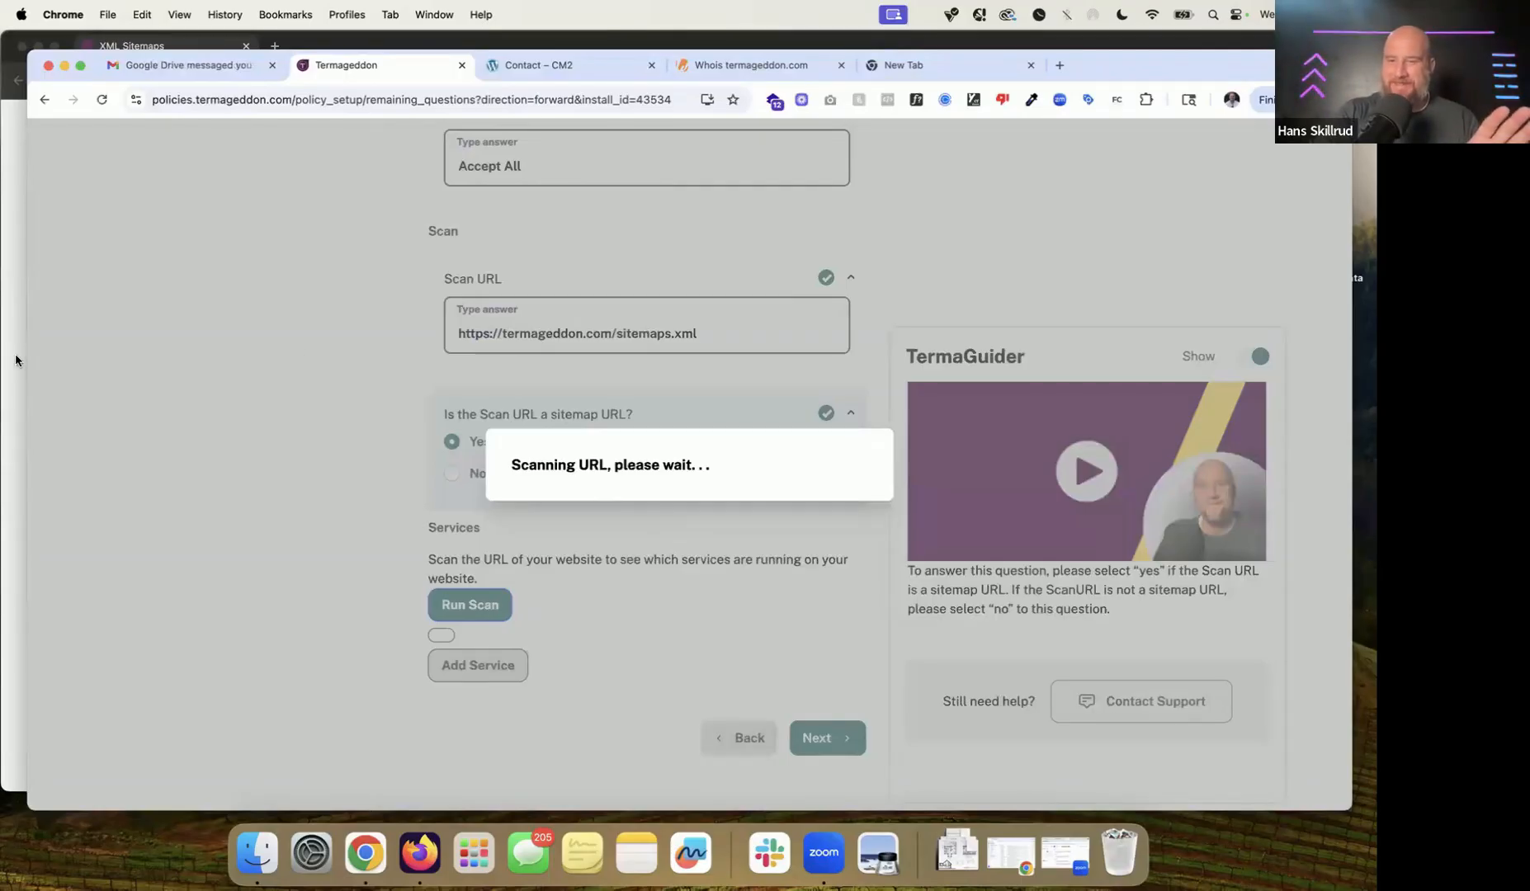
click(9, 289)
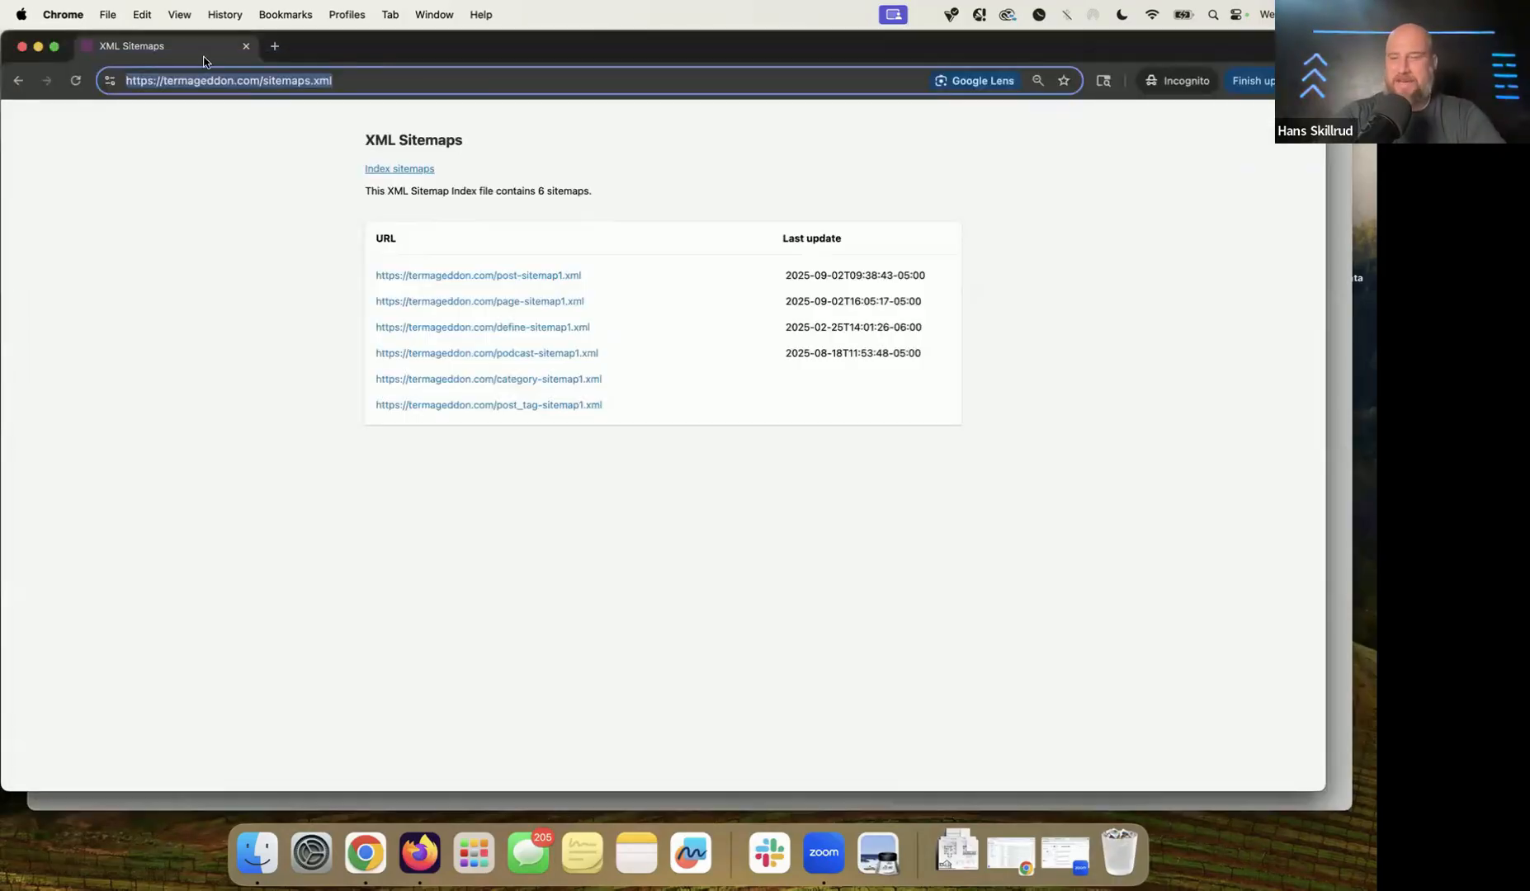
Step: Load cm2.termageddon.com in the browser address bar
key(BackSpace)
text(cm2.termageddon.com)
key(Return)
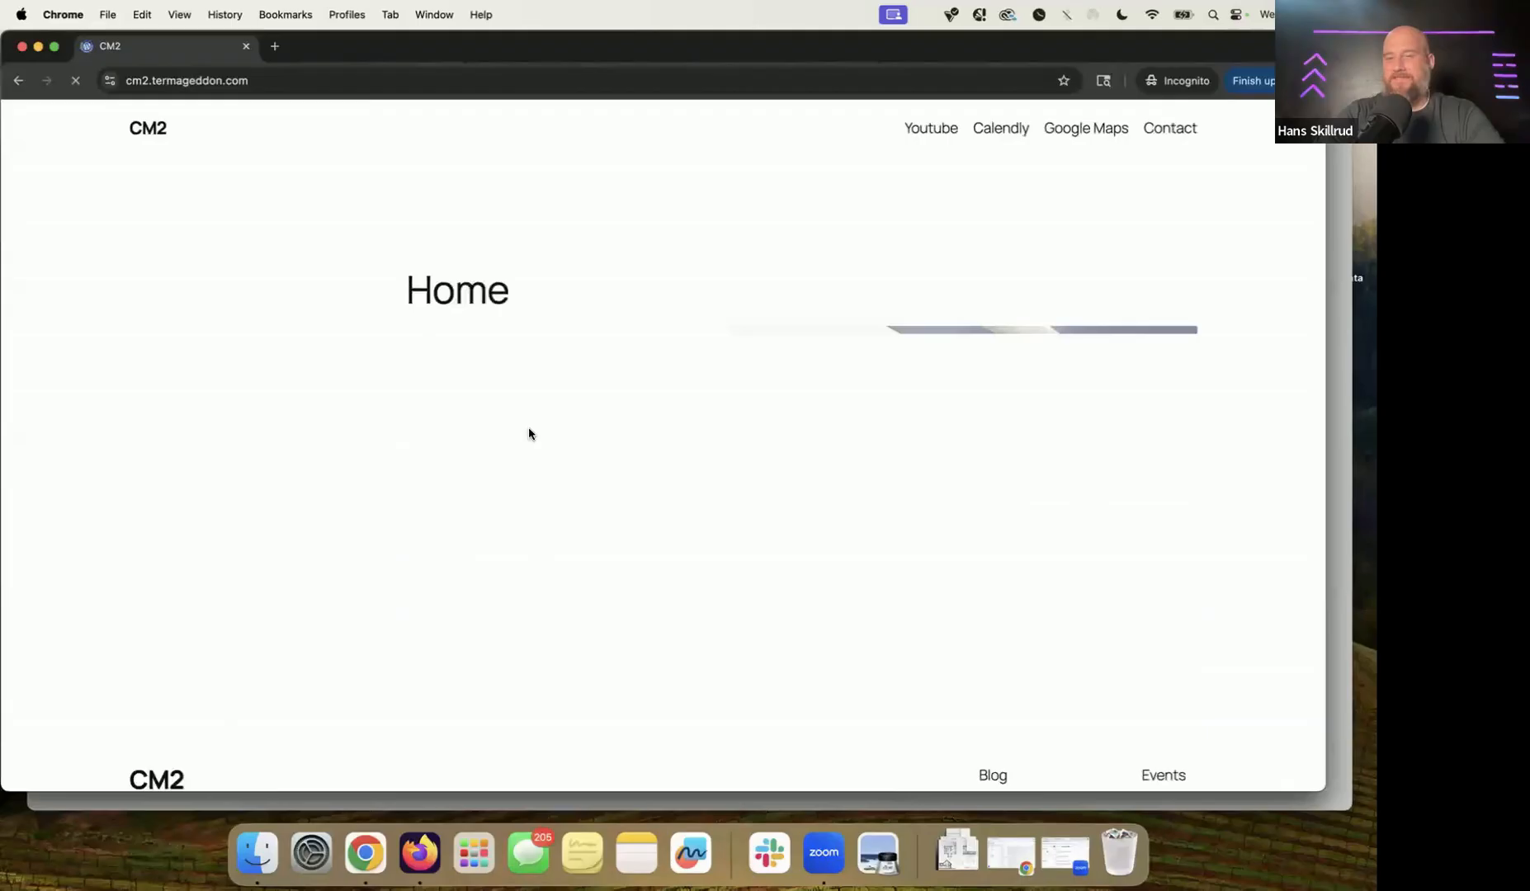
scroll(844, 499, down, 3)
scroll(844, 499, up, 3)
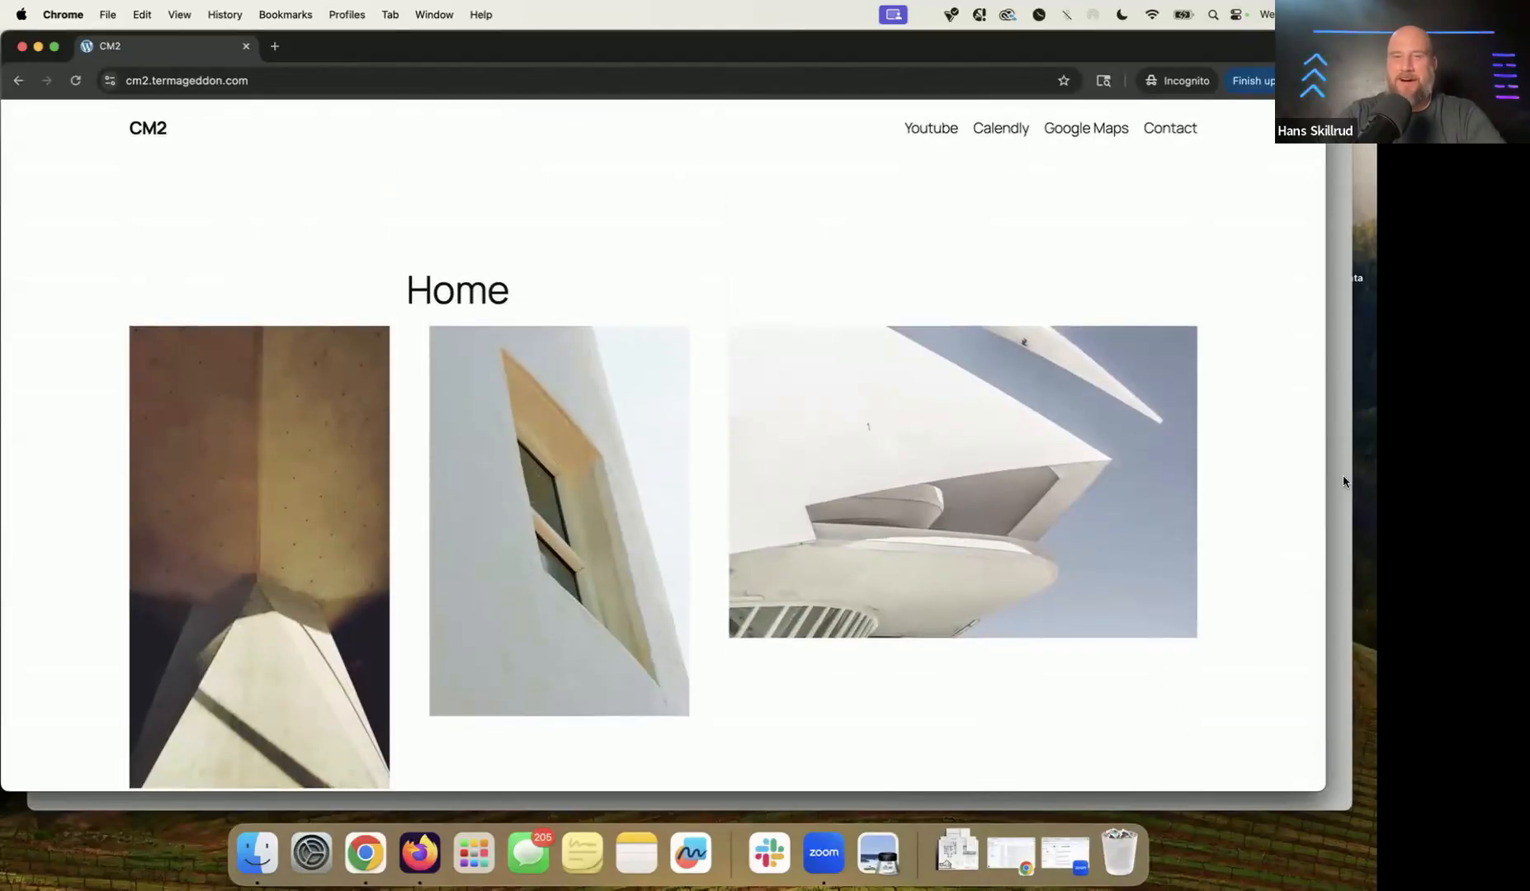
Step: Return to the Termageddon tab where the sitemaps.xml scan is still running
click(1344, 477)
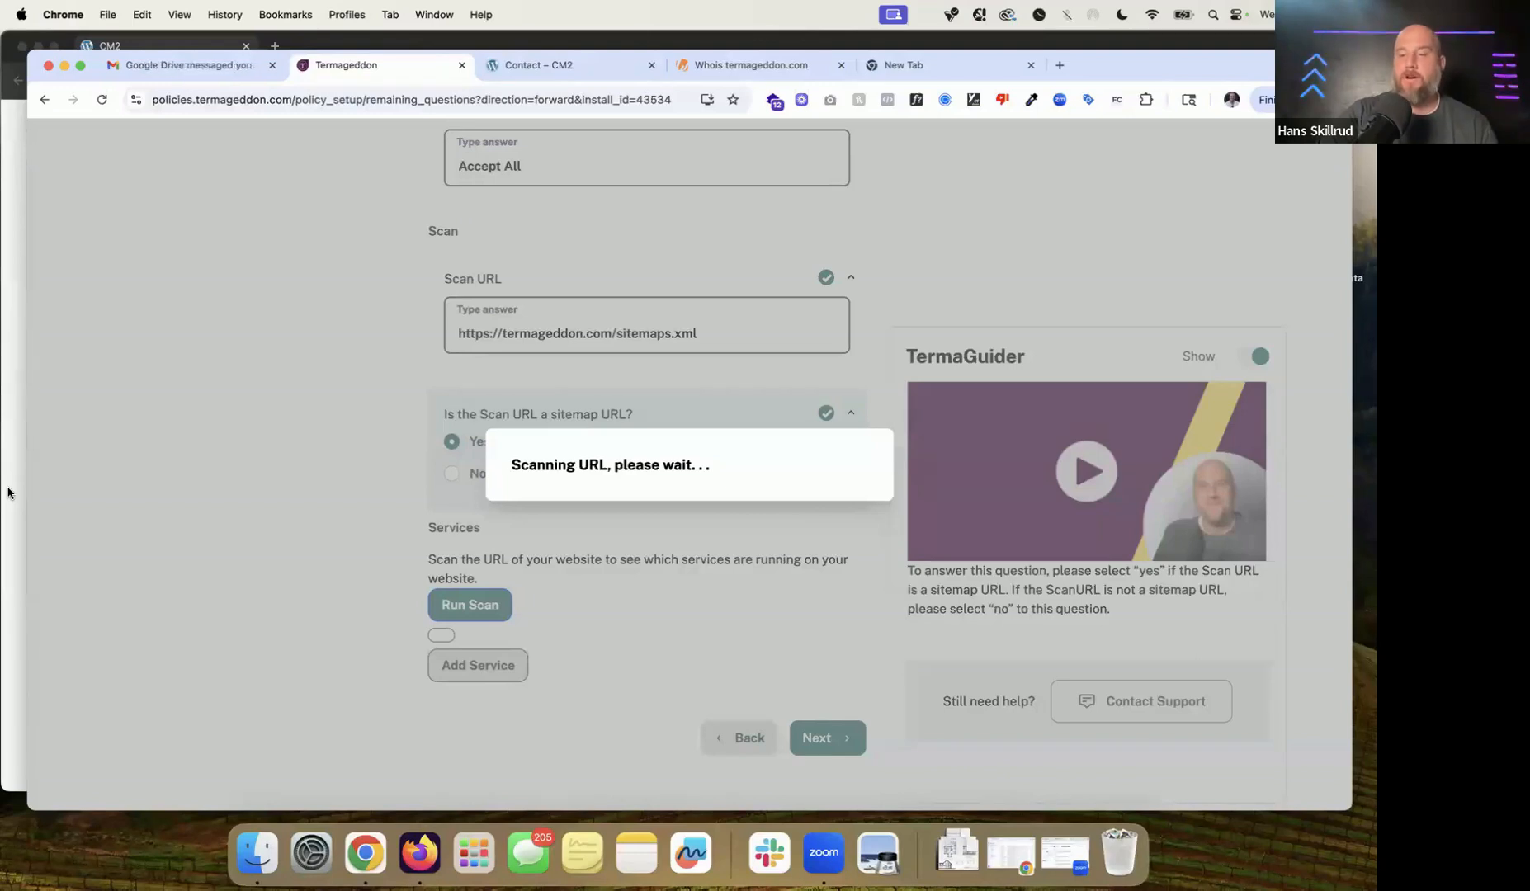
click(8, 492)
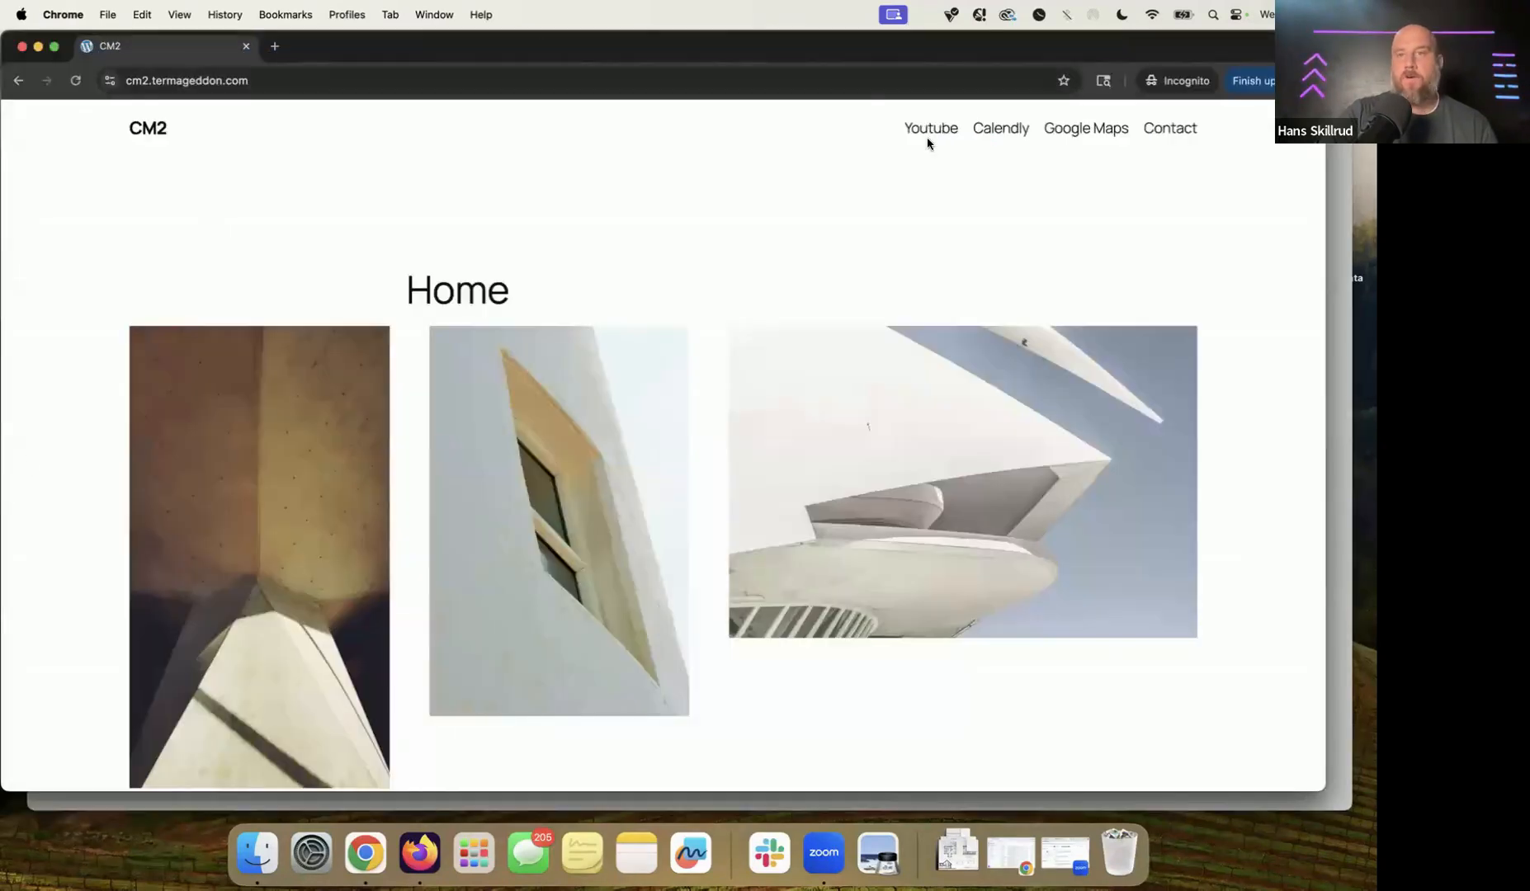
click(1335, 330)
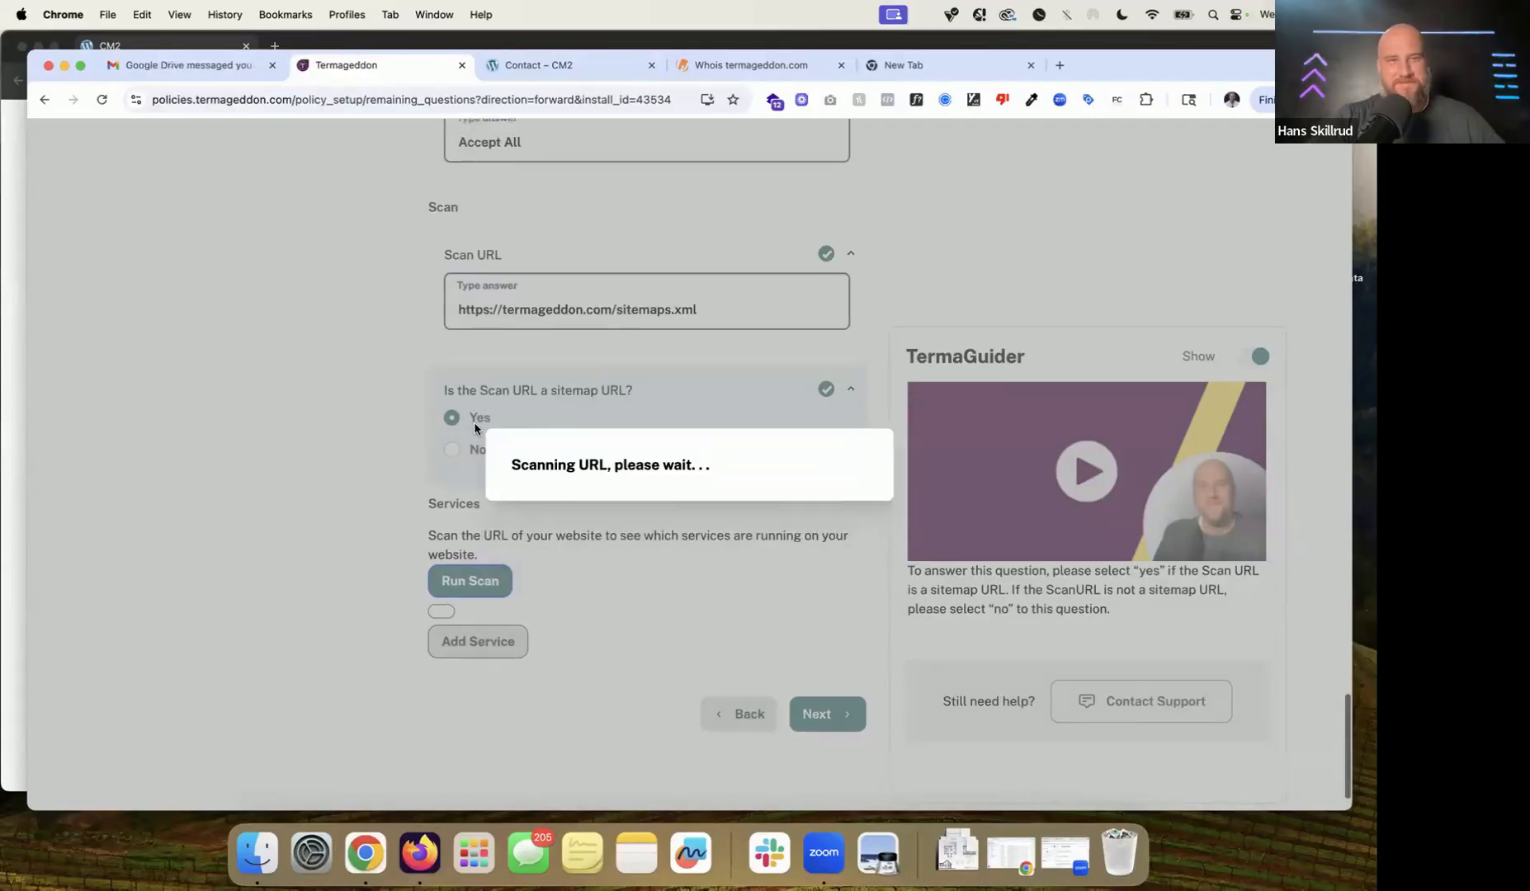
Step: Close the finished Scan Results and review the eight detected services, Usercentrics through Gstatic.Com
scroll(487, 462, down, 2)
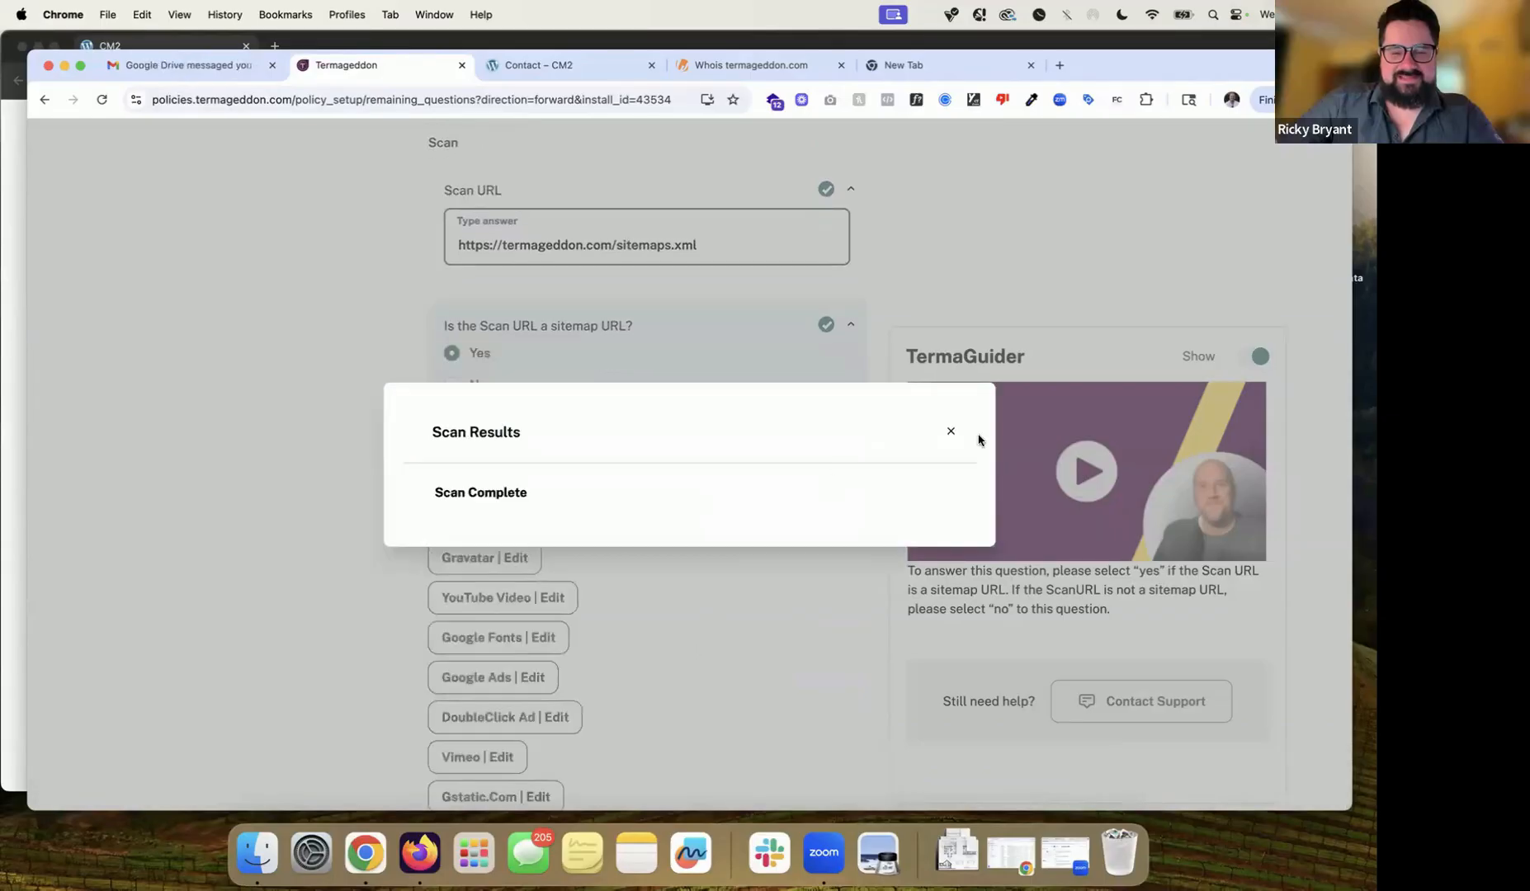
click(951, 432)
scroll(641, 443, down, 3)
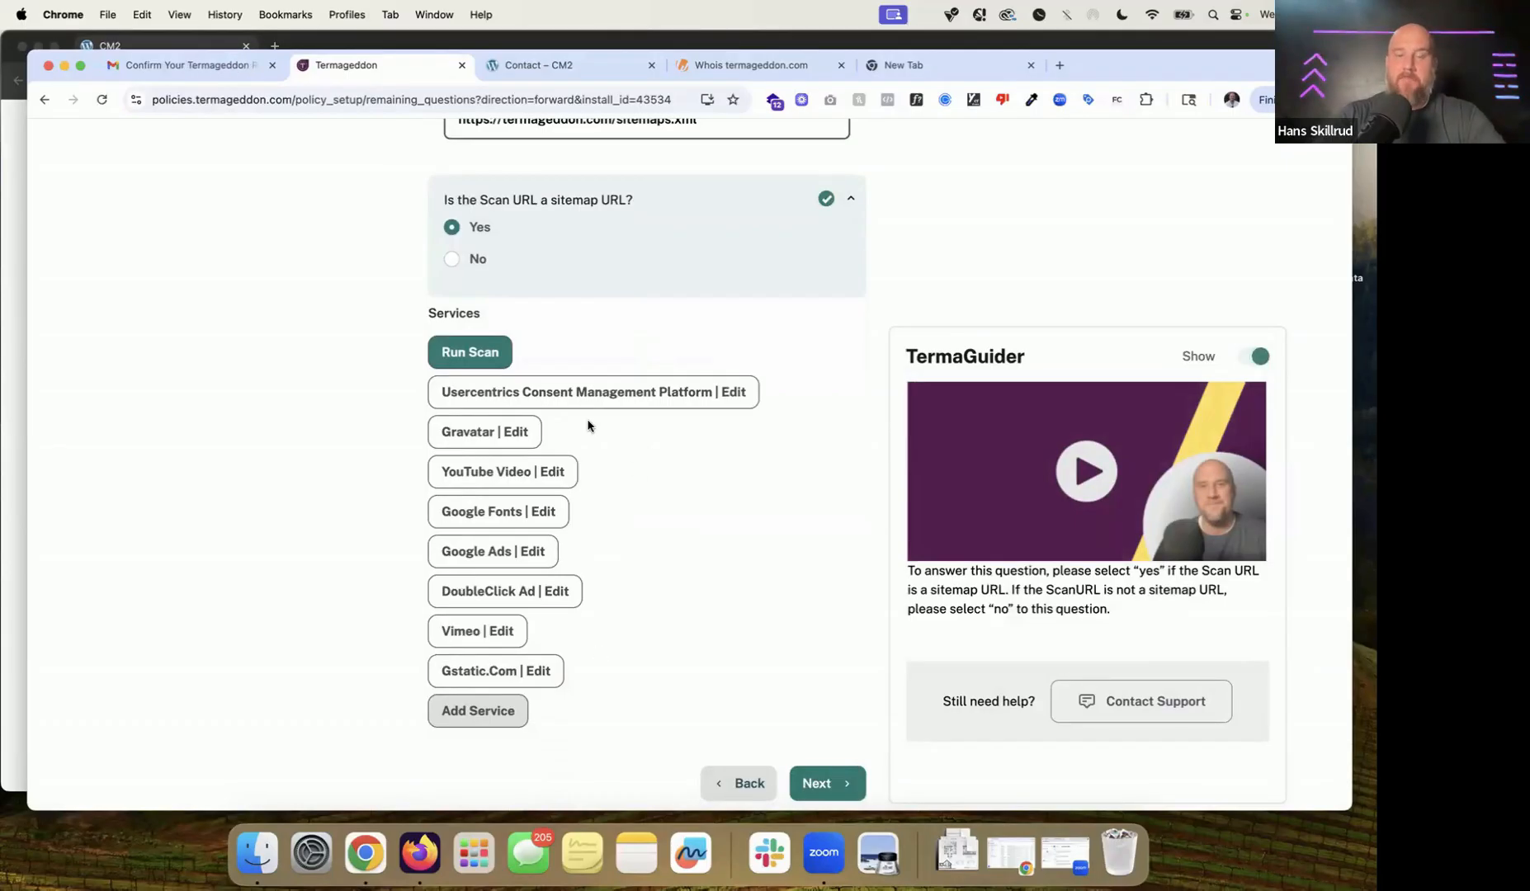
scroll(579, 437, up, 4)
triple_click(624, 285)
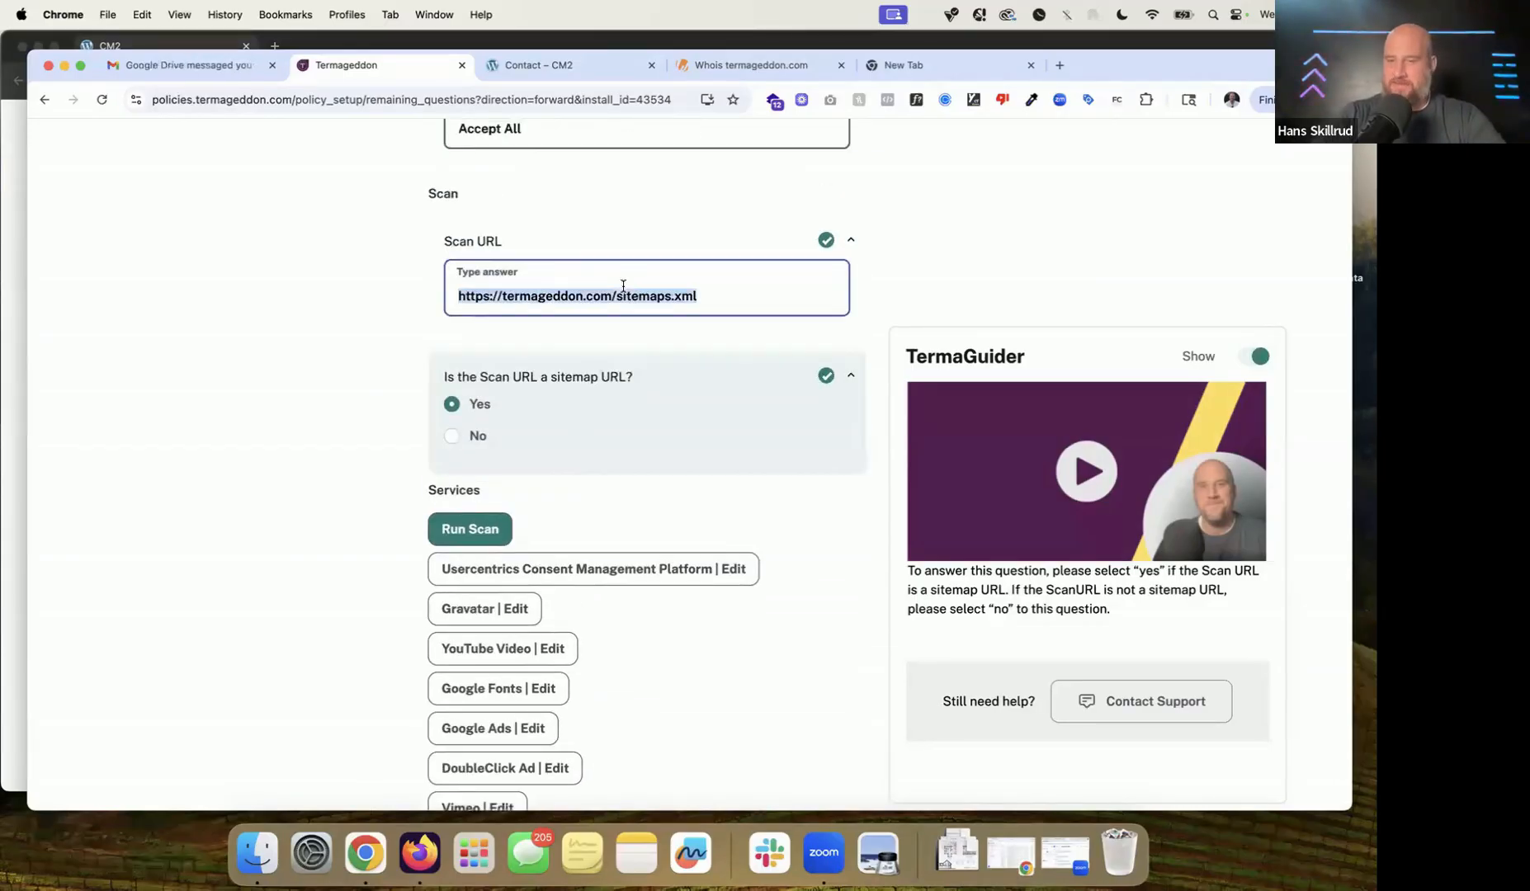
scroll(601, 522, down, 6)
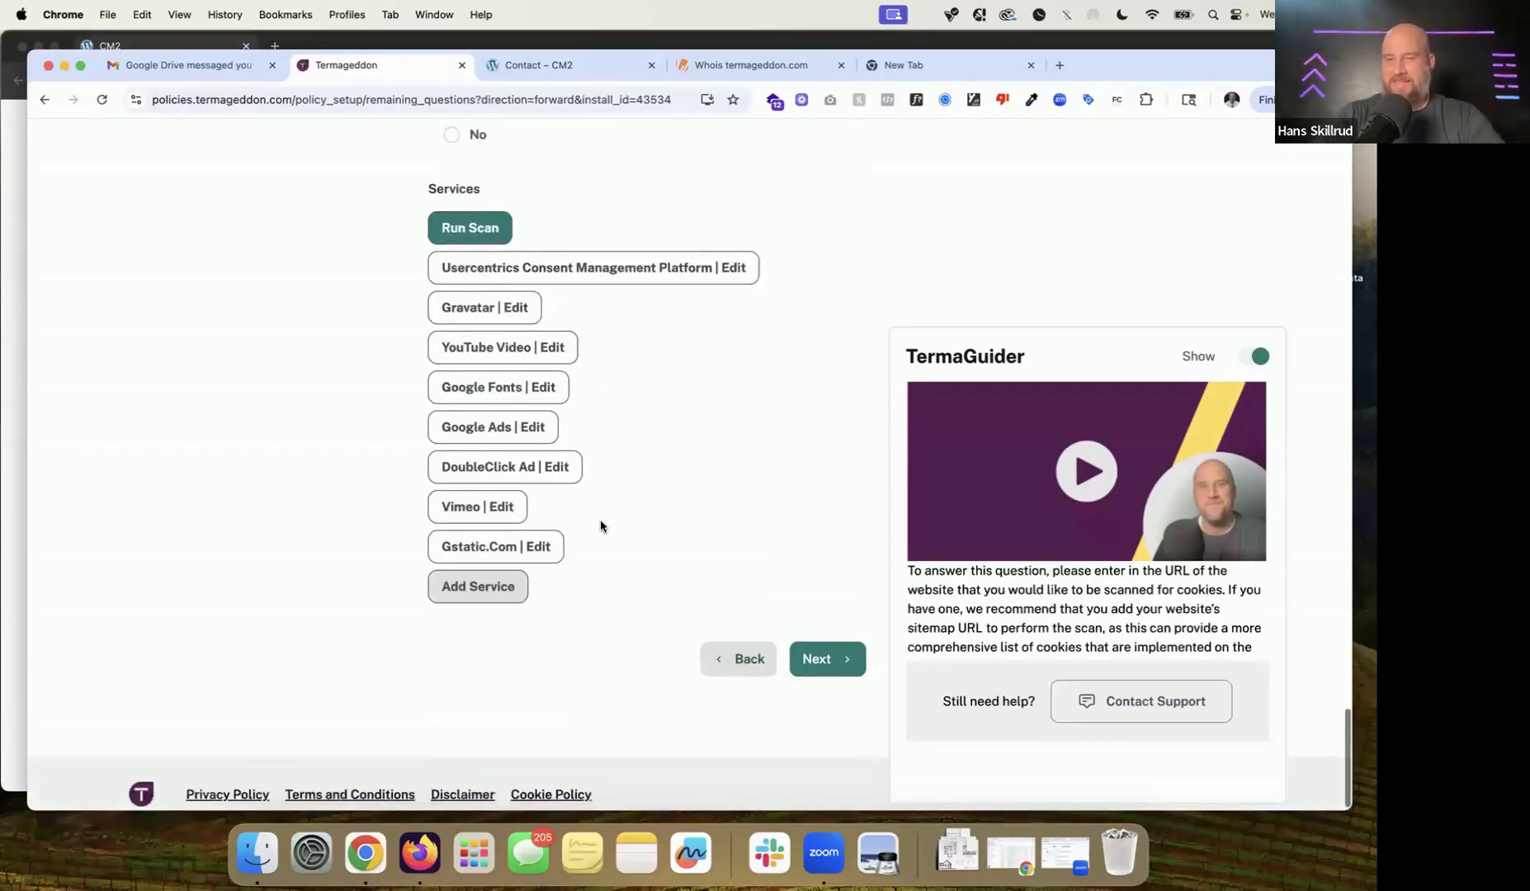
Step: Add Google Maps as a predefined service
click(485, 591)
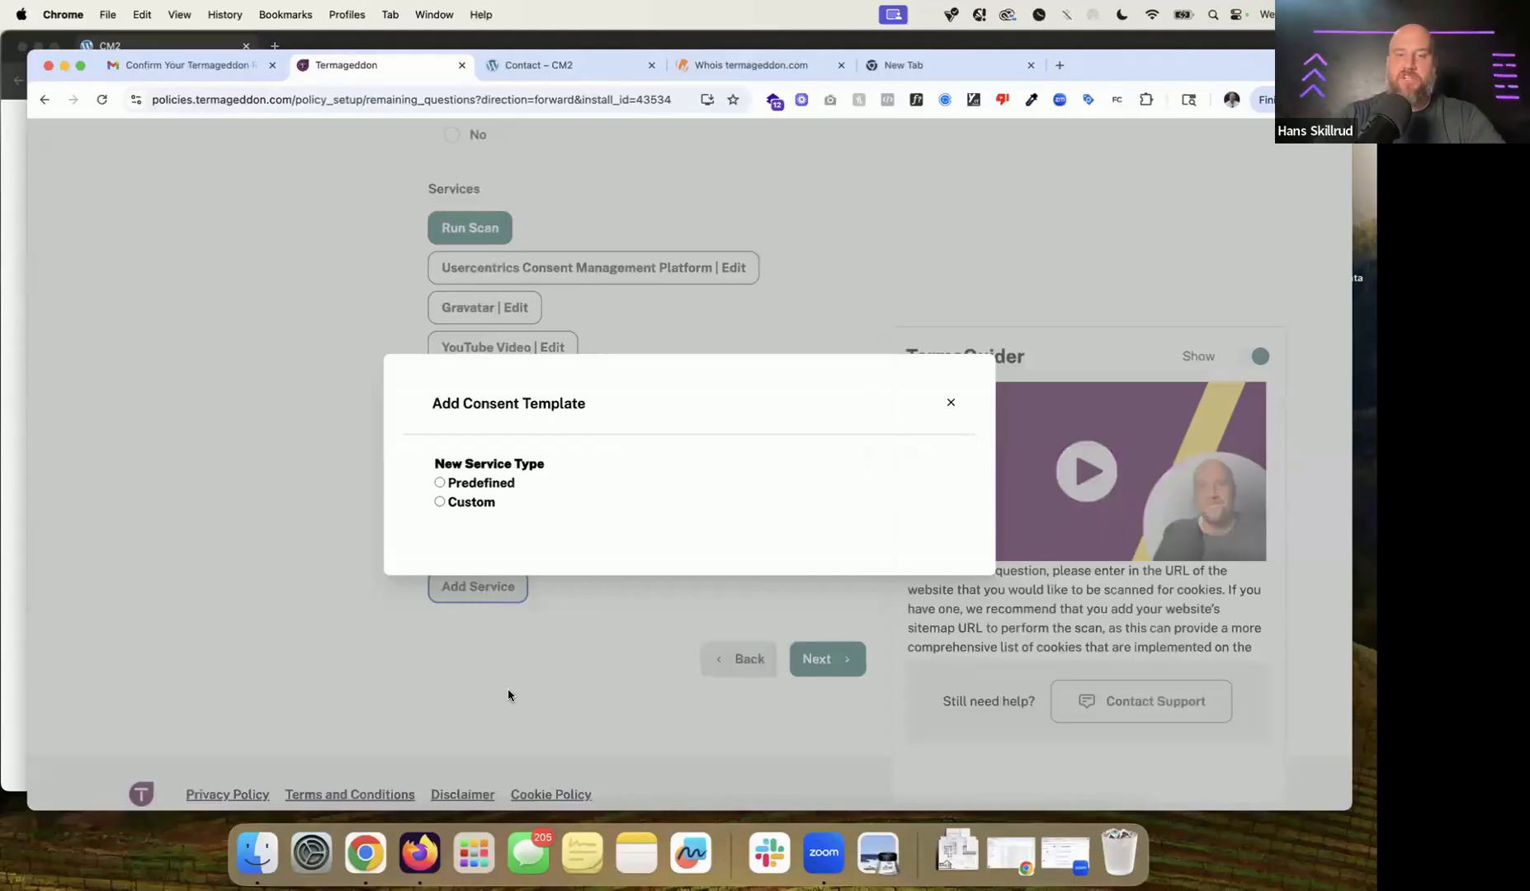
click(950, 404)
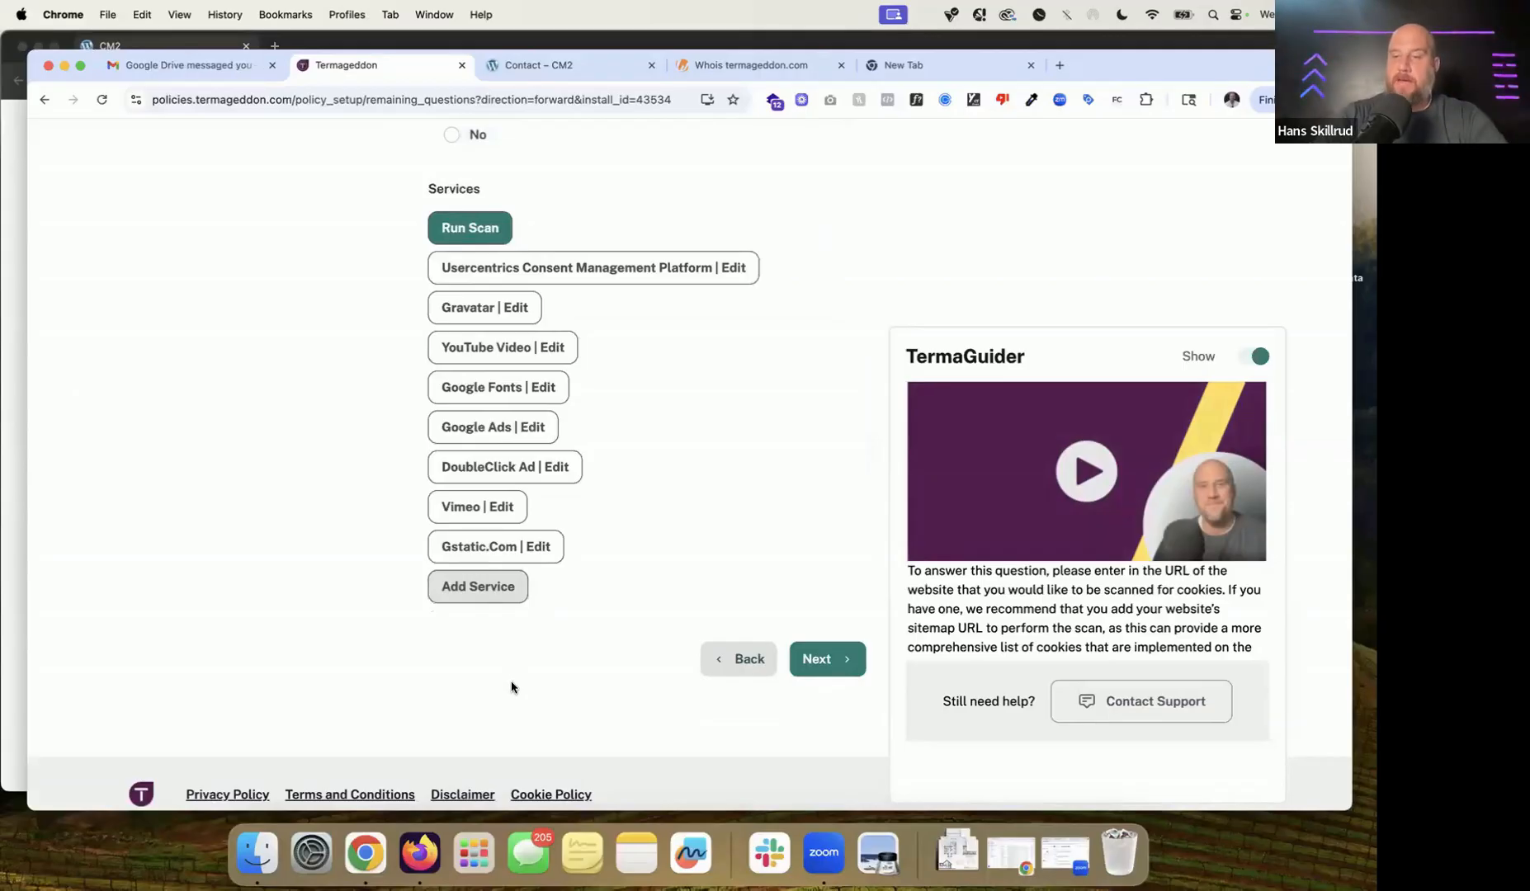
click(492, 603)
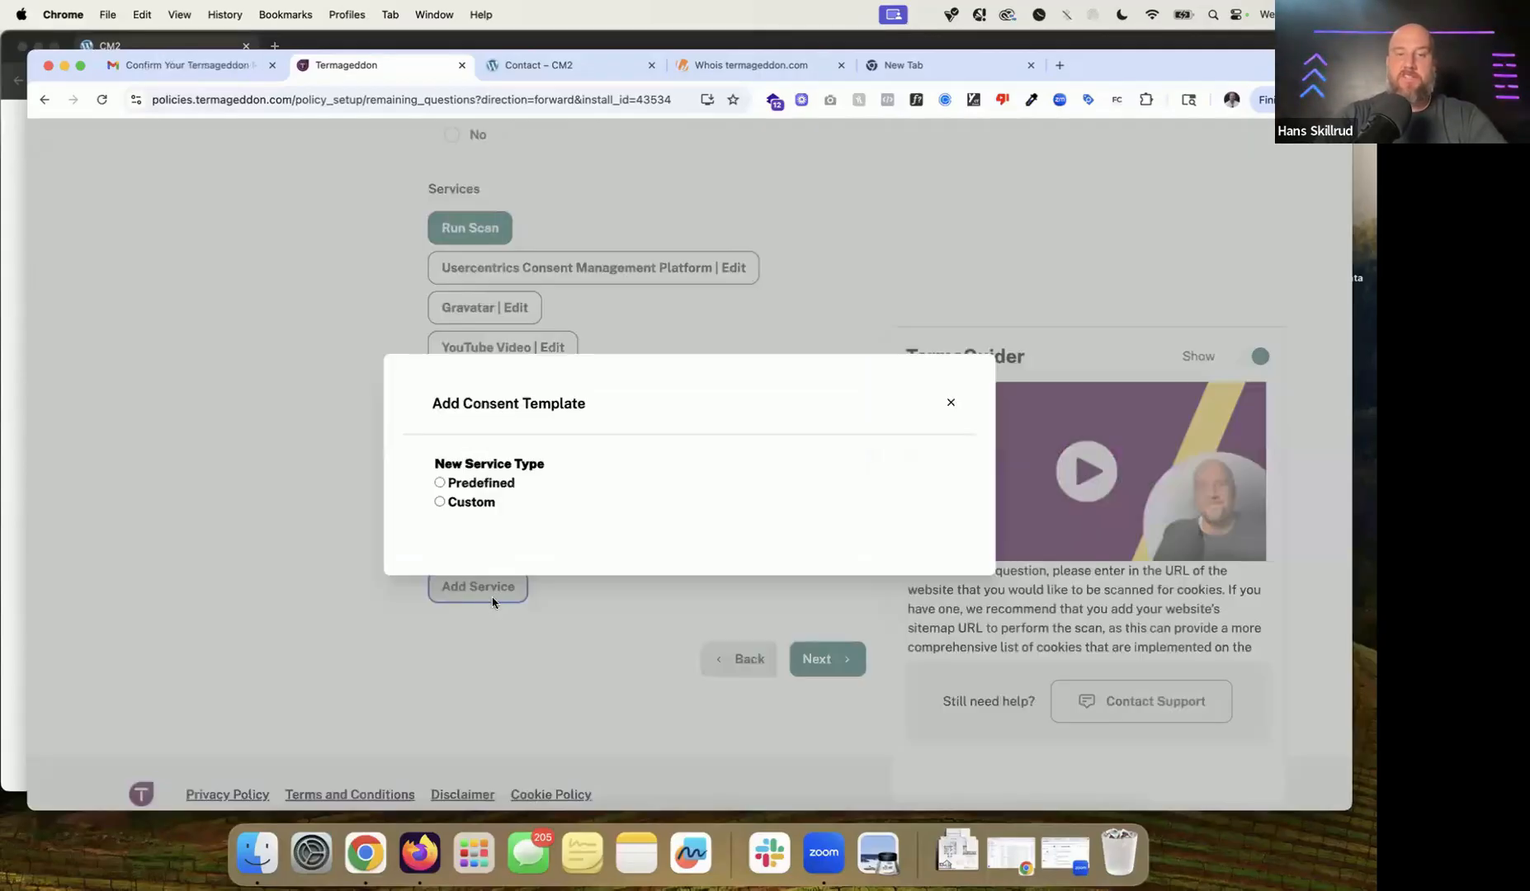
click(506, 487)
click(524, 332)
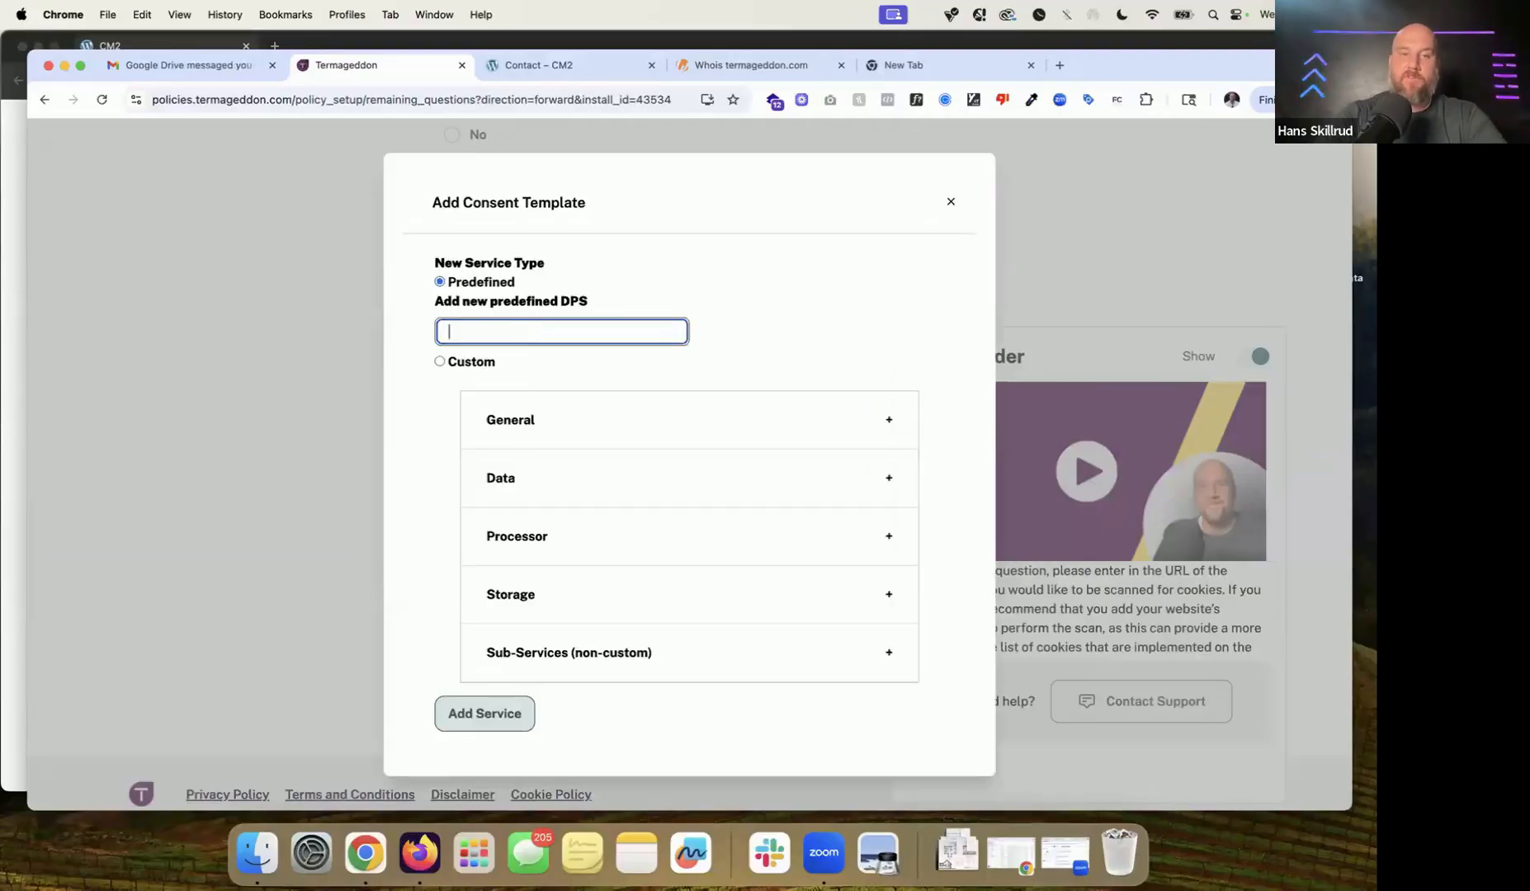
click(520, 334)
text(google maps)
click(506, 361)
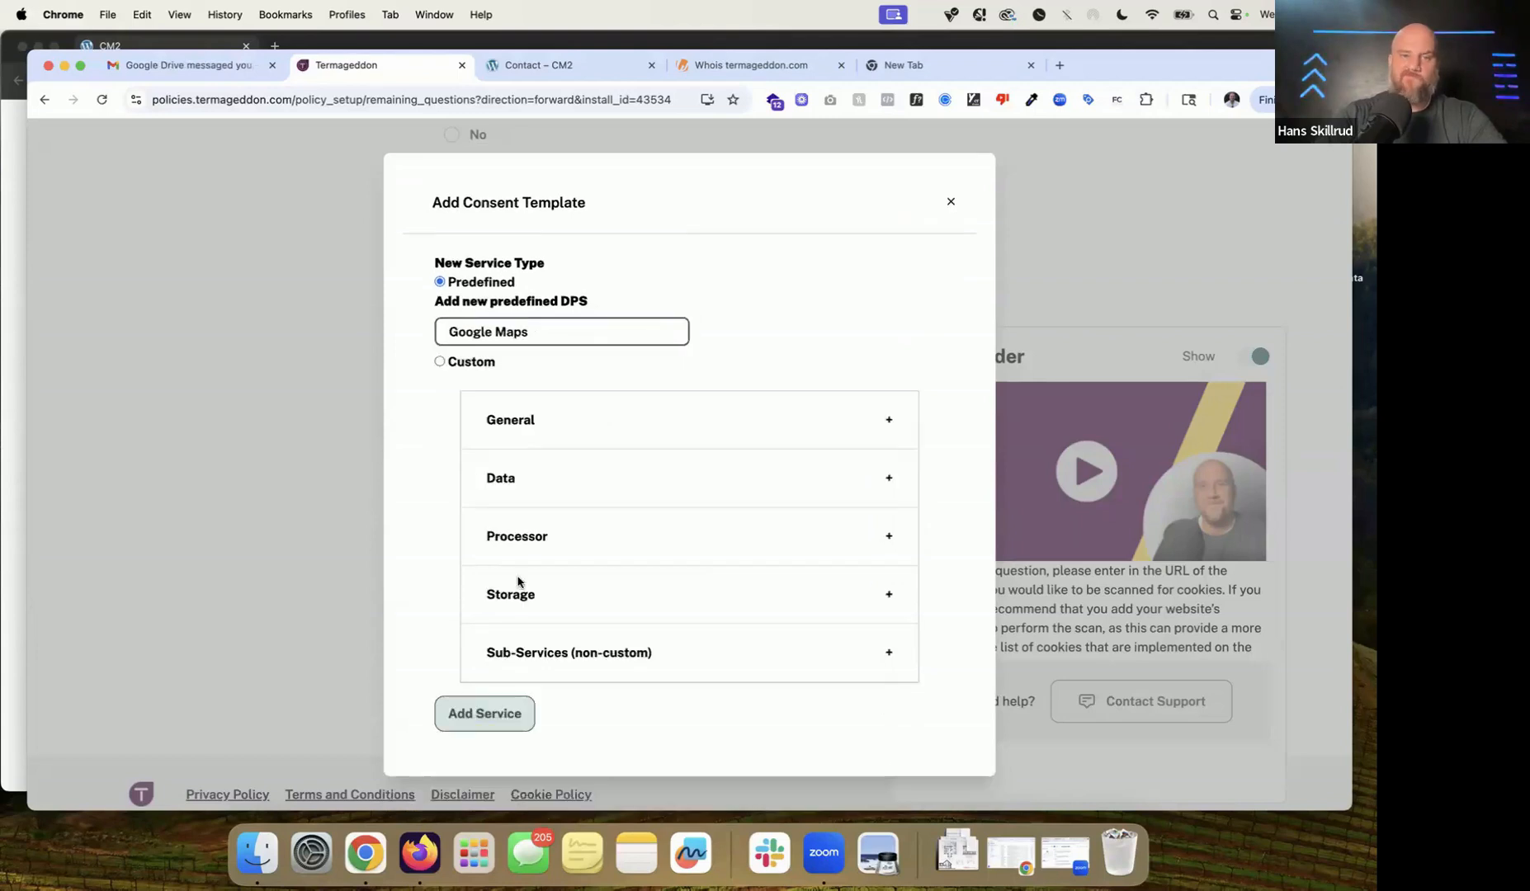
click(503, 715)
Step: Add Calendly as a predefined service
click(18, 504)
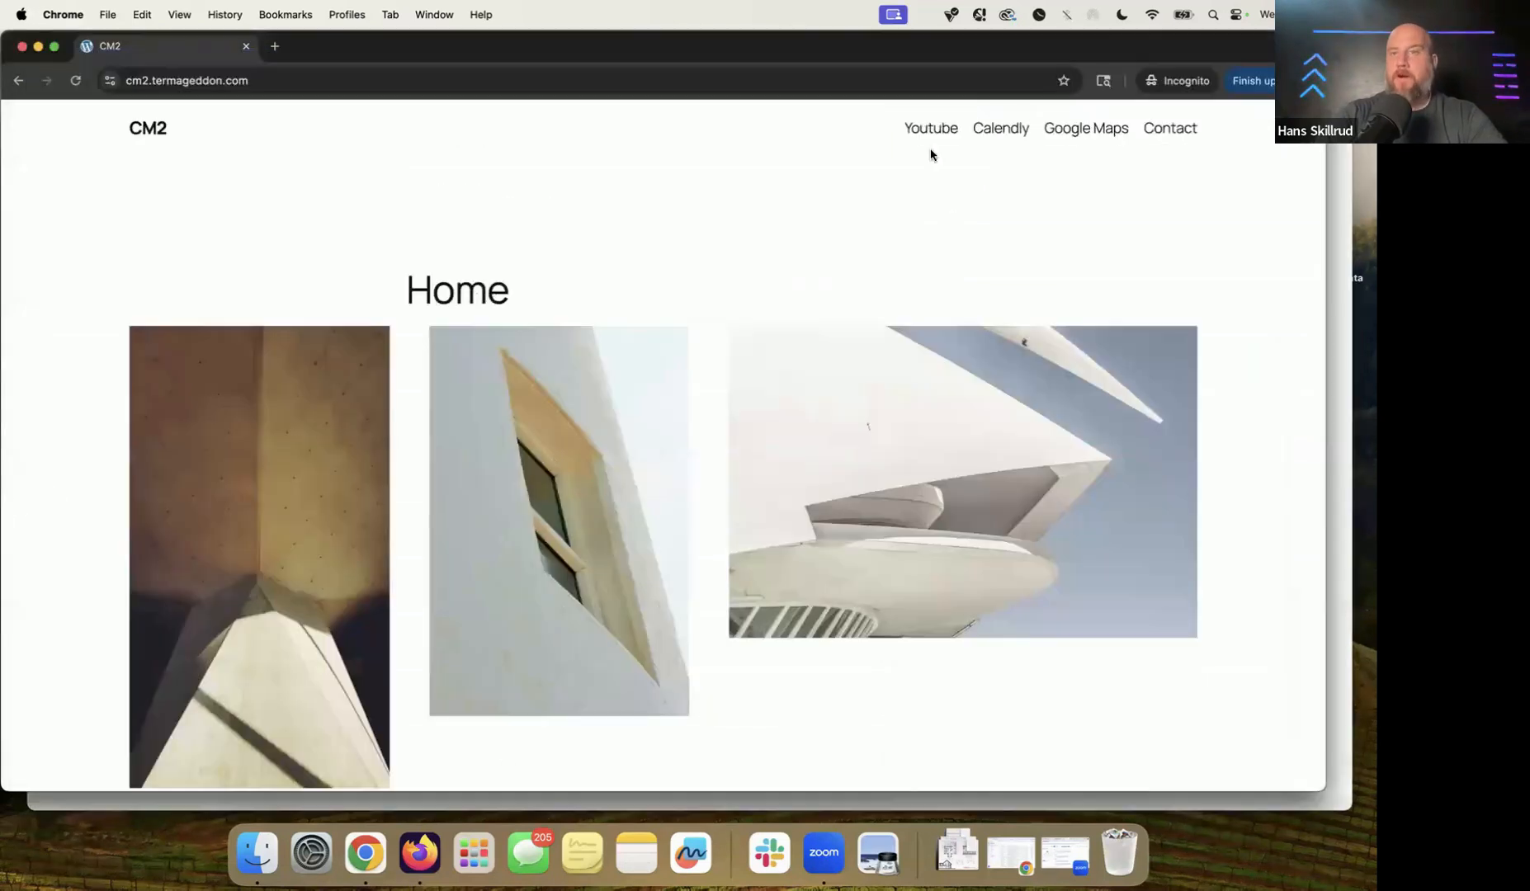
click(1335, 362)
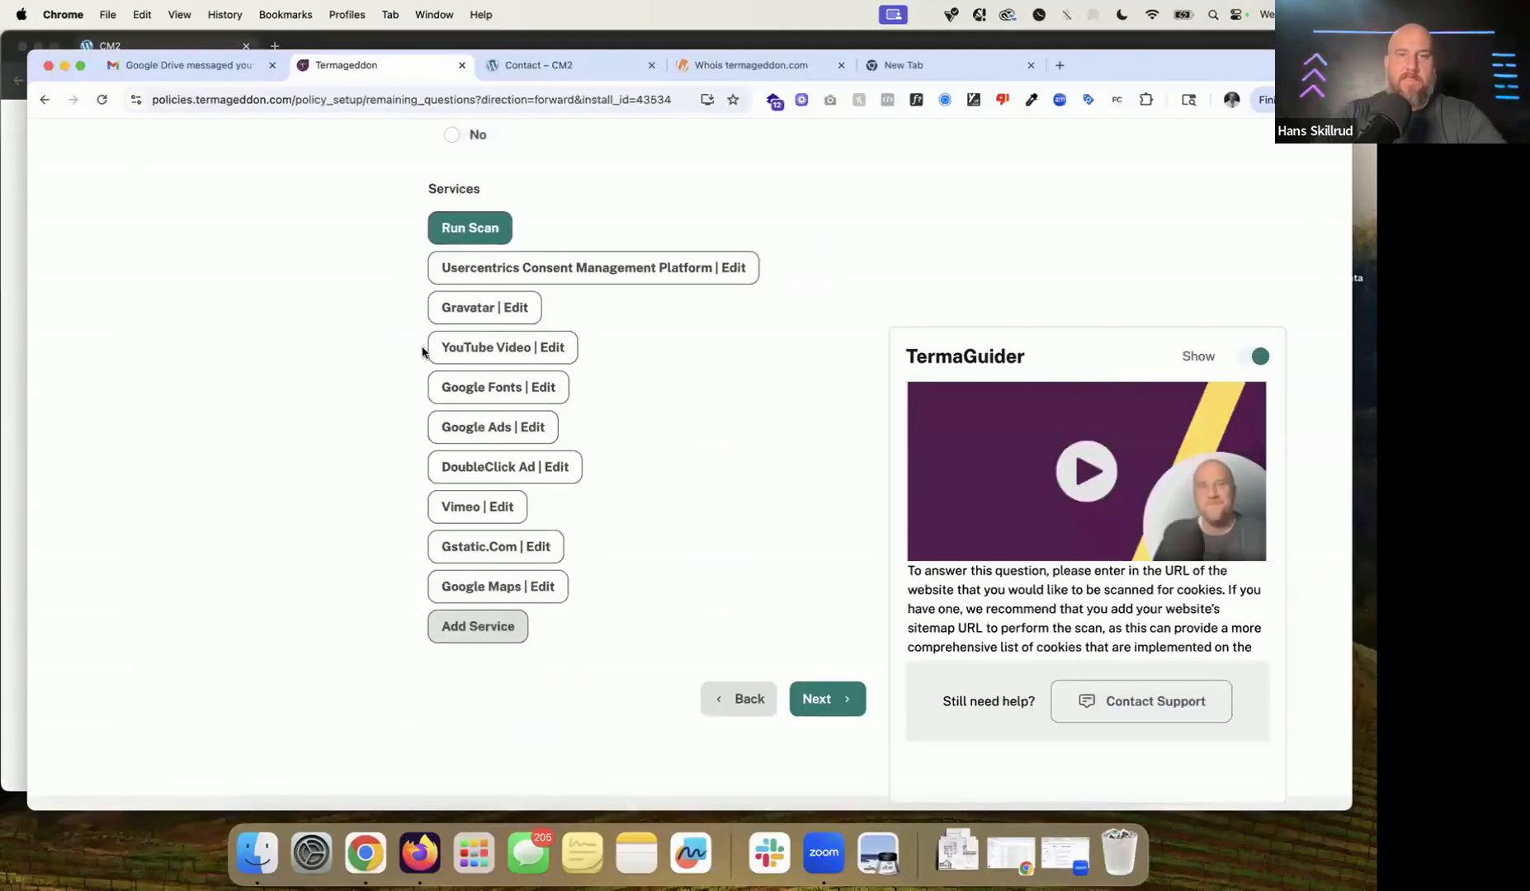
drag(427, 348, 534, 350)
click(478, 629)
click(478, 487)
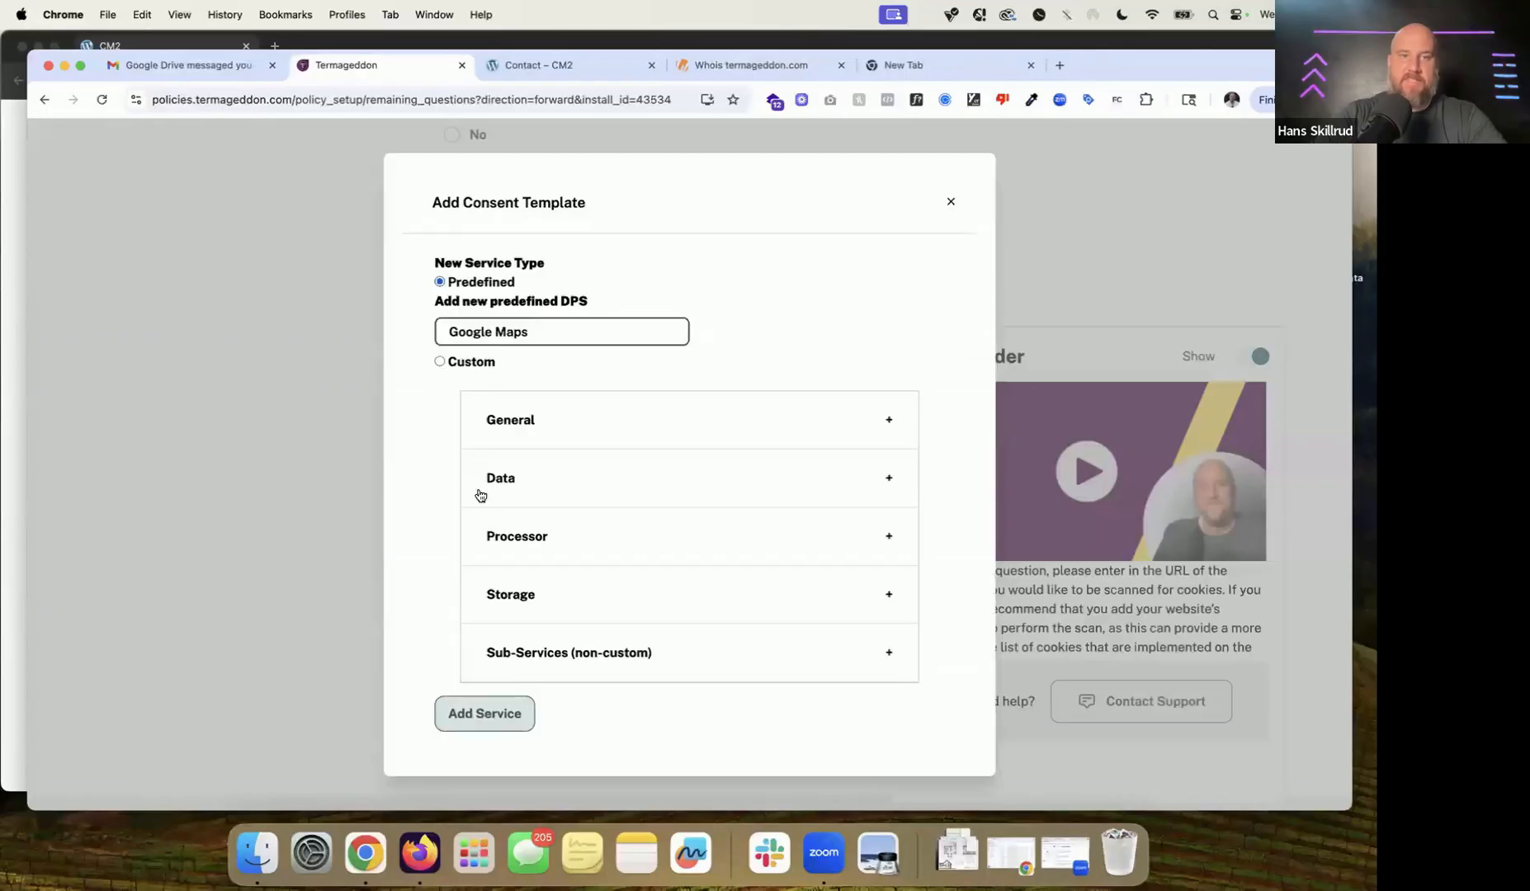
click(519, 338)
double_click(528, 330)
key(super+a)
text(calendly)
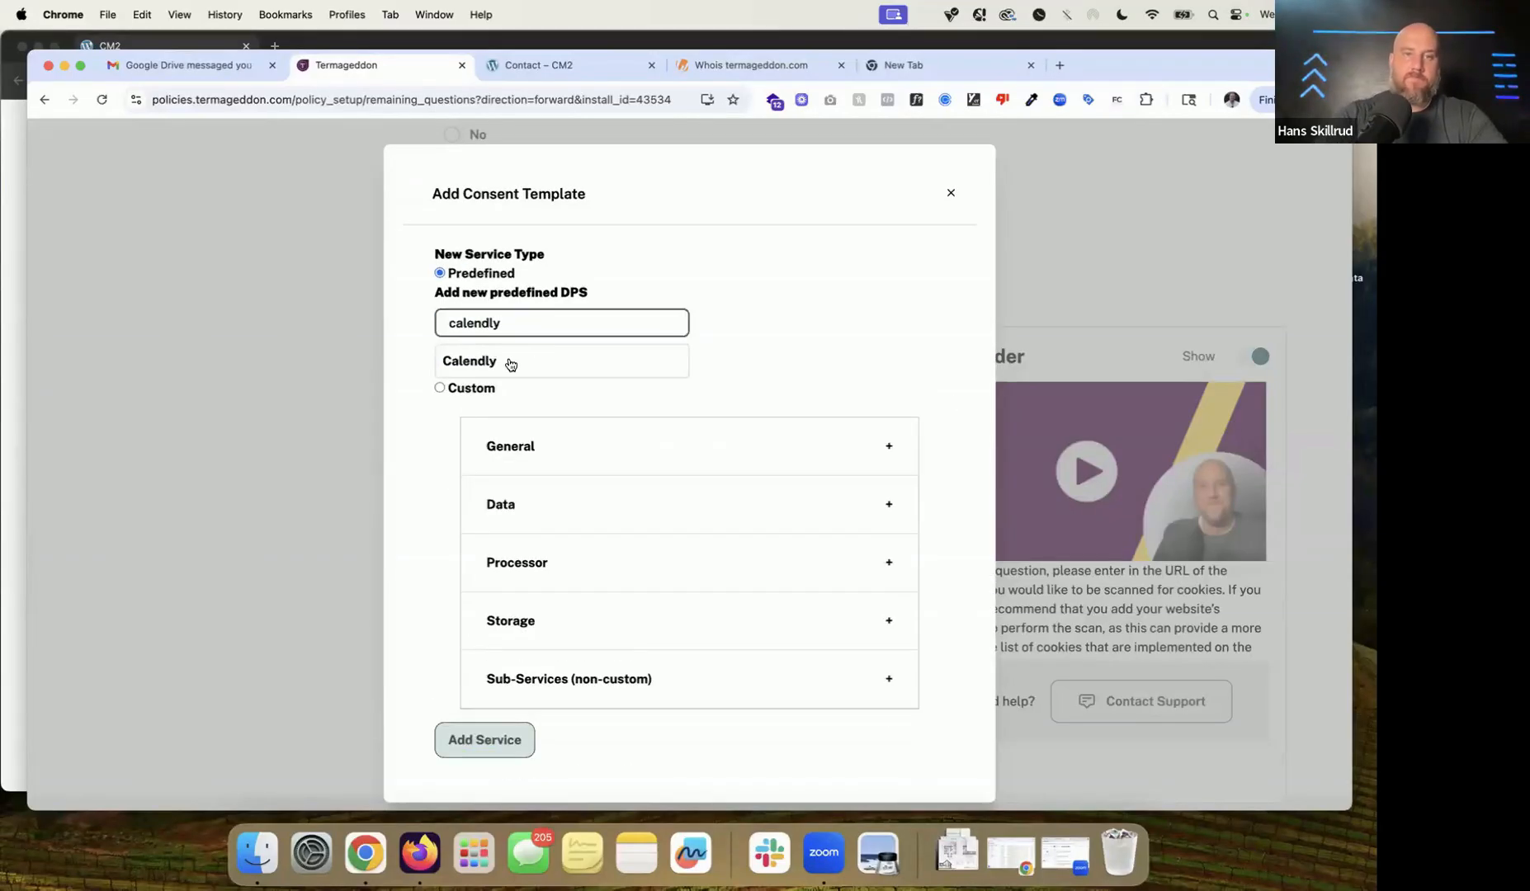
click(505, 360)
click(493, 723)
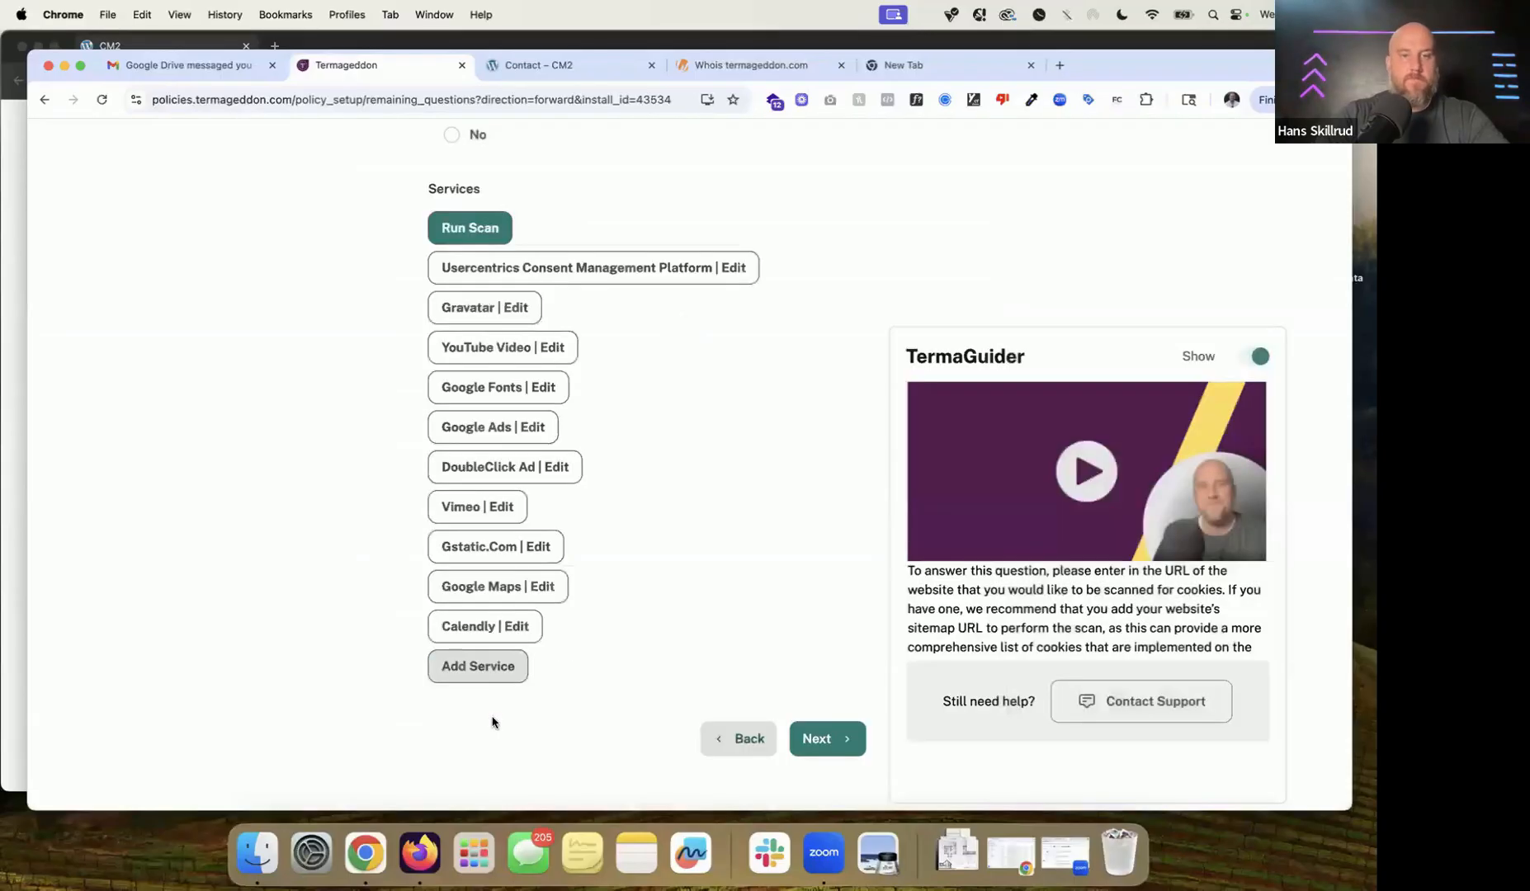
Step: Add reCAPTCHA as a predefined service, searching 'recap'
click(504, 665)
click(512, 475)
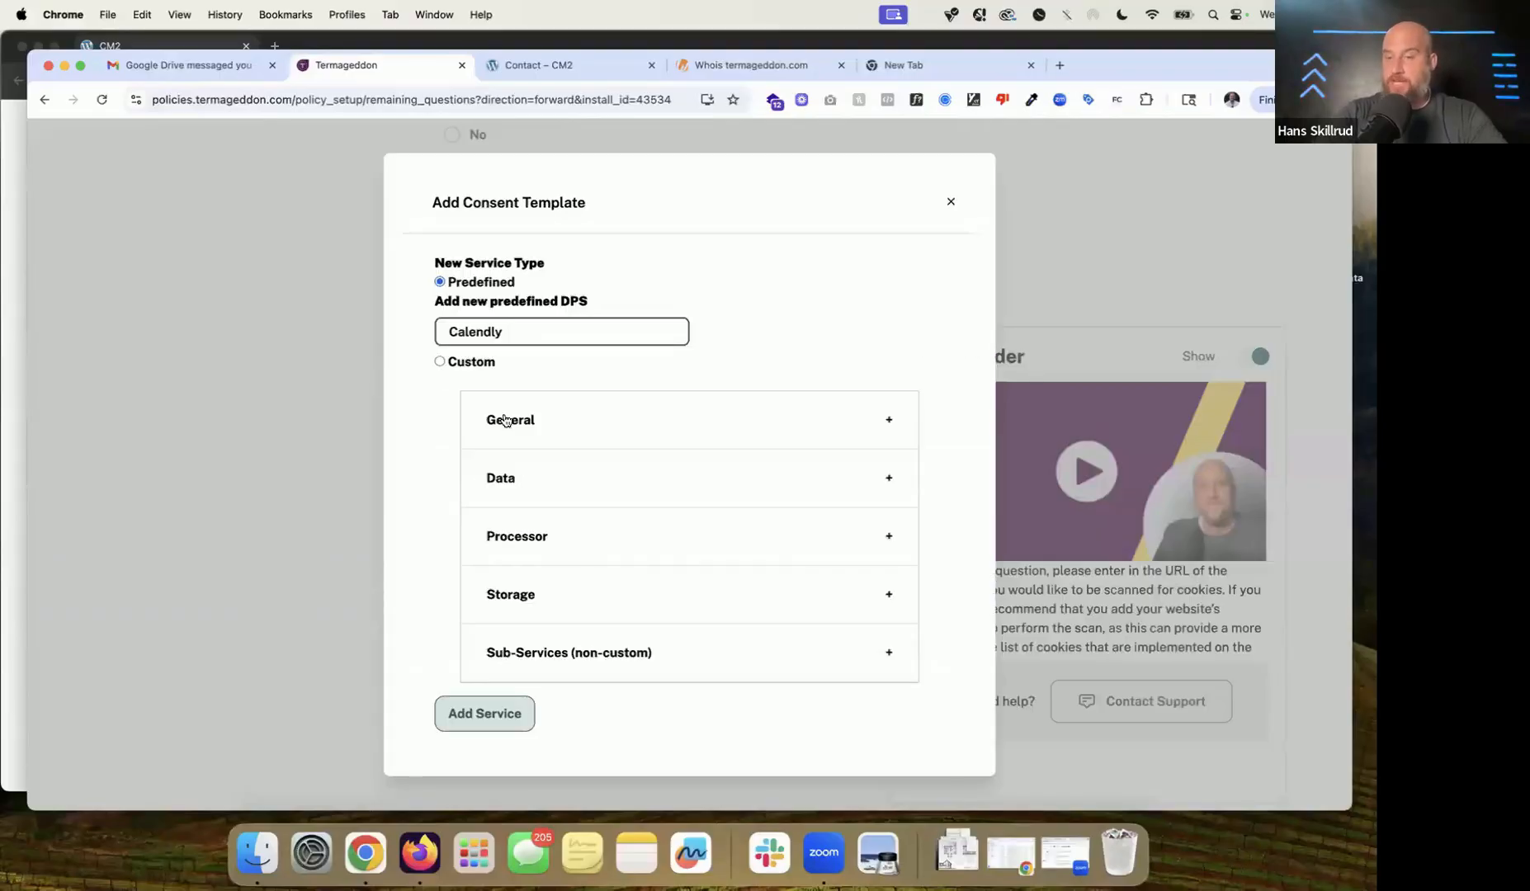
click(532, 338)
double_click(532, 337)
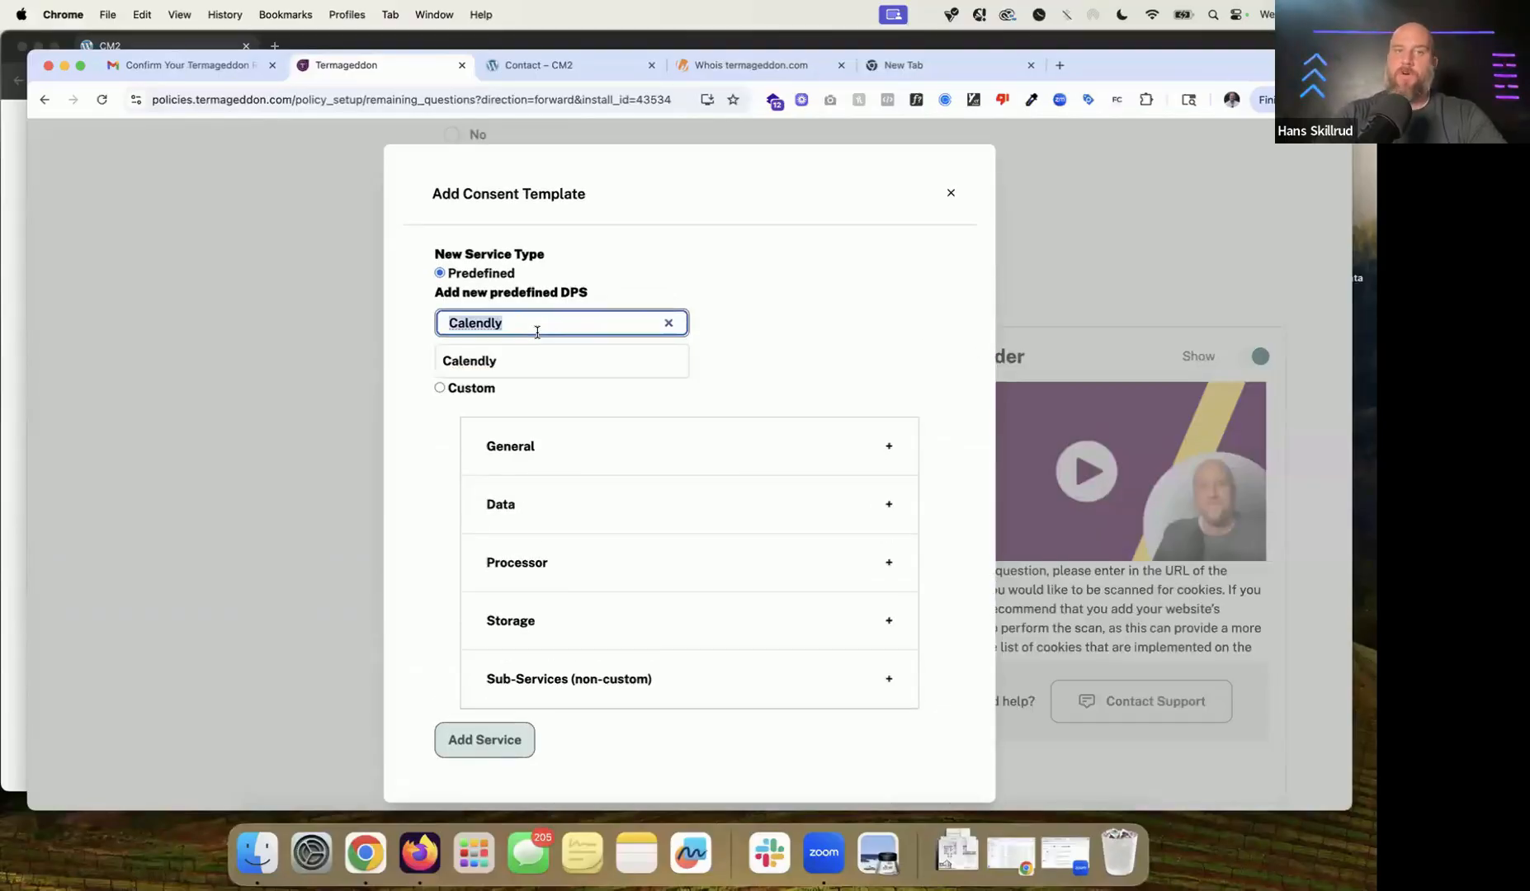
text(recap)
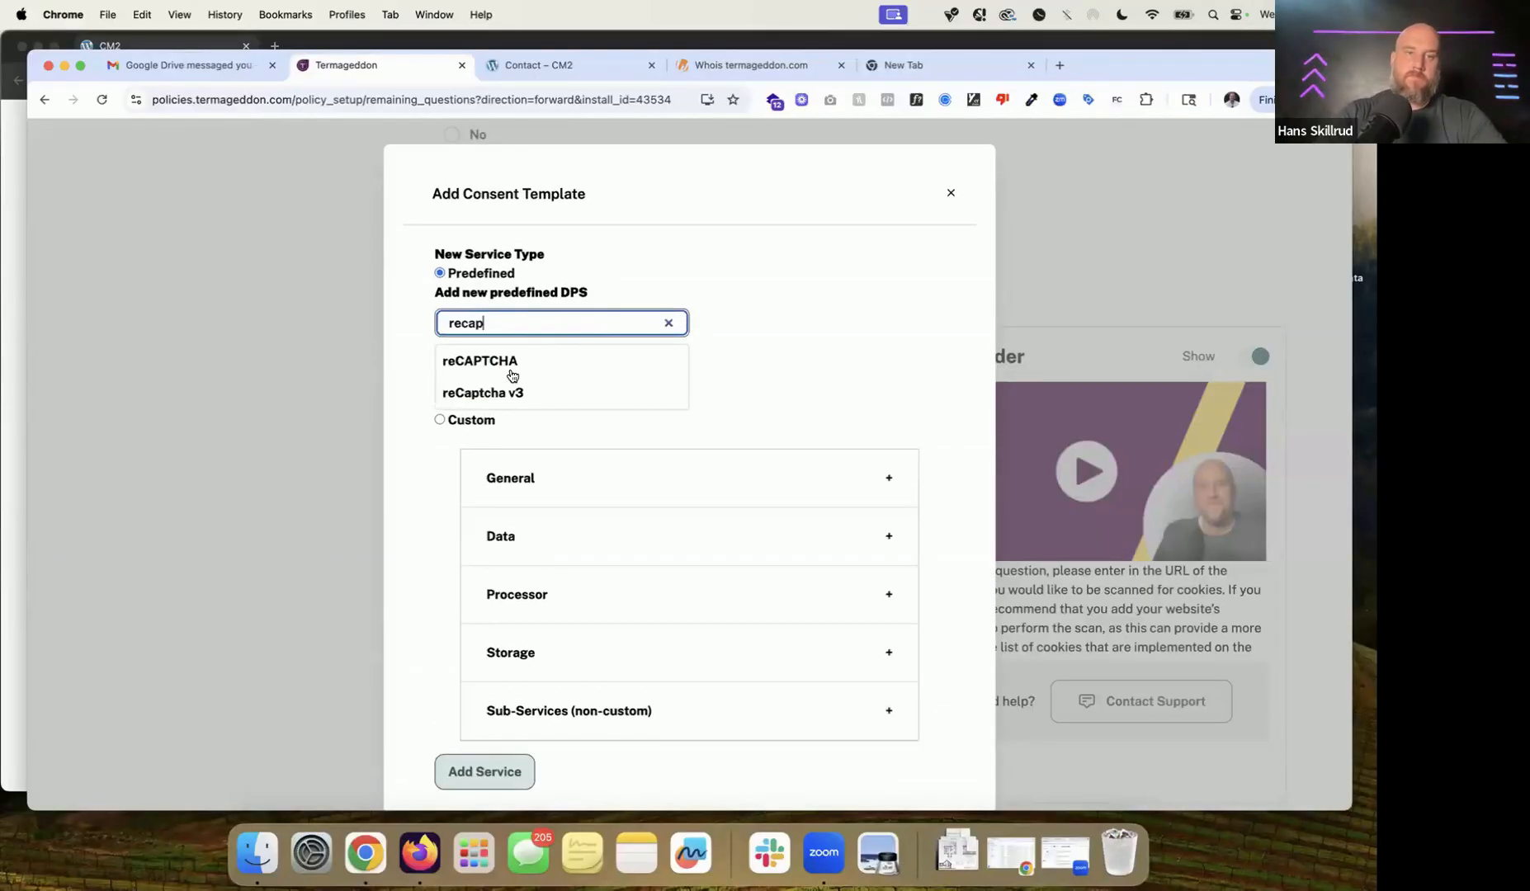
click(513, 370)
click(500, 714)
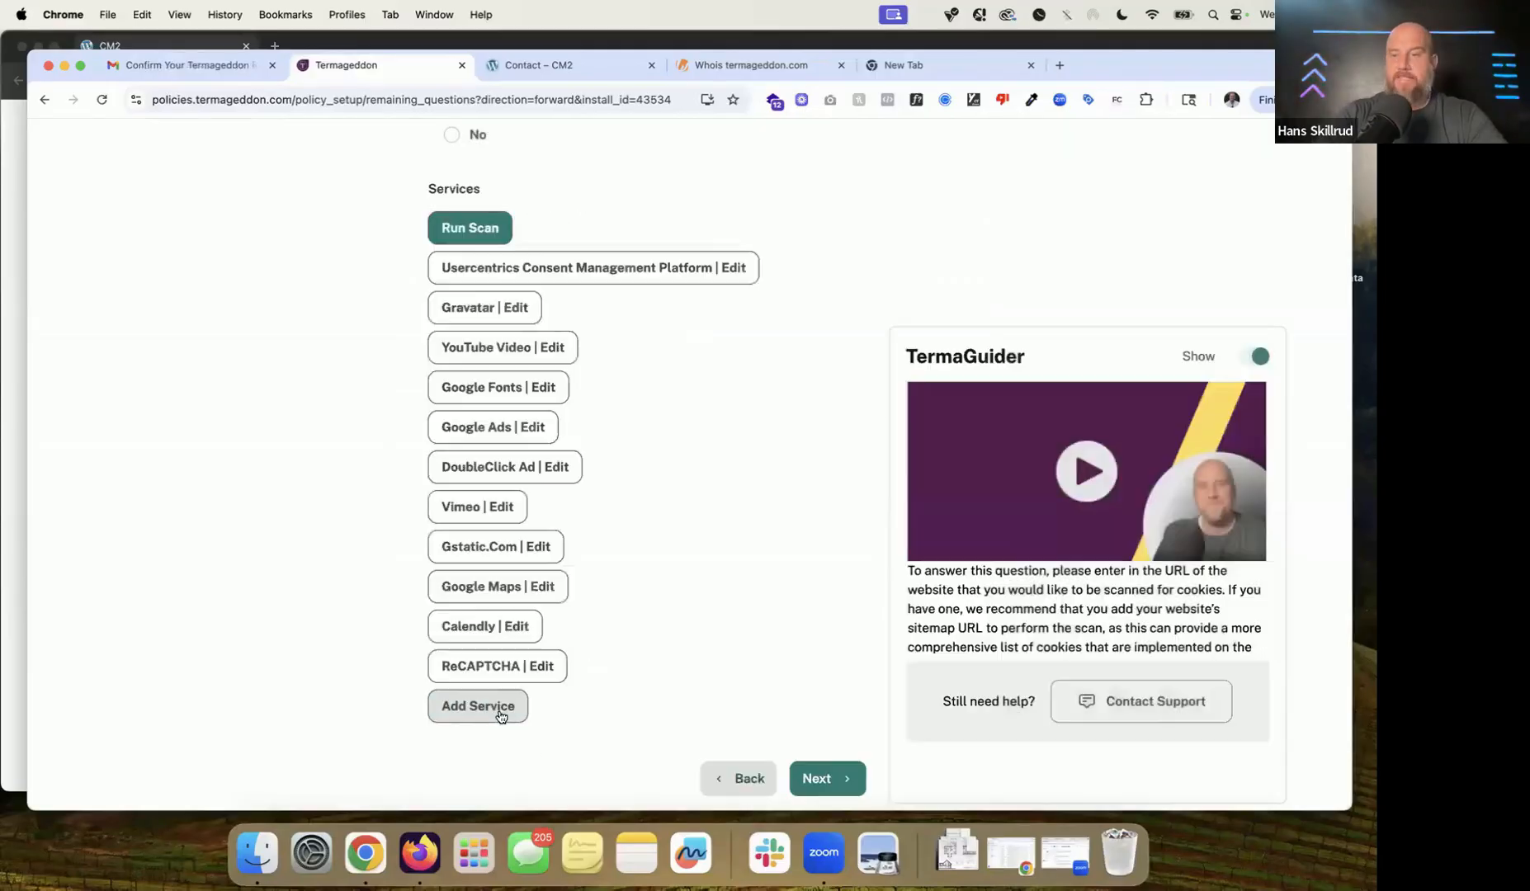
click(548, 678)
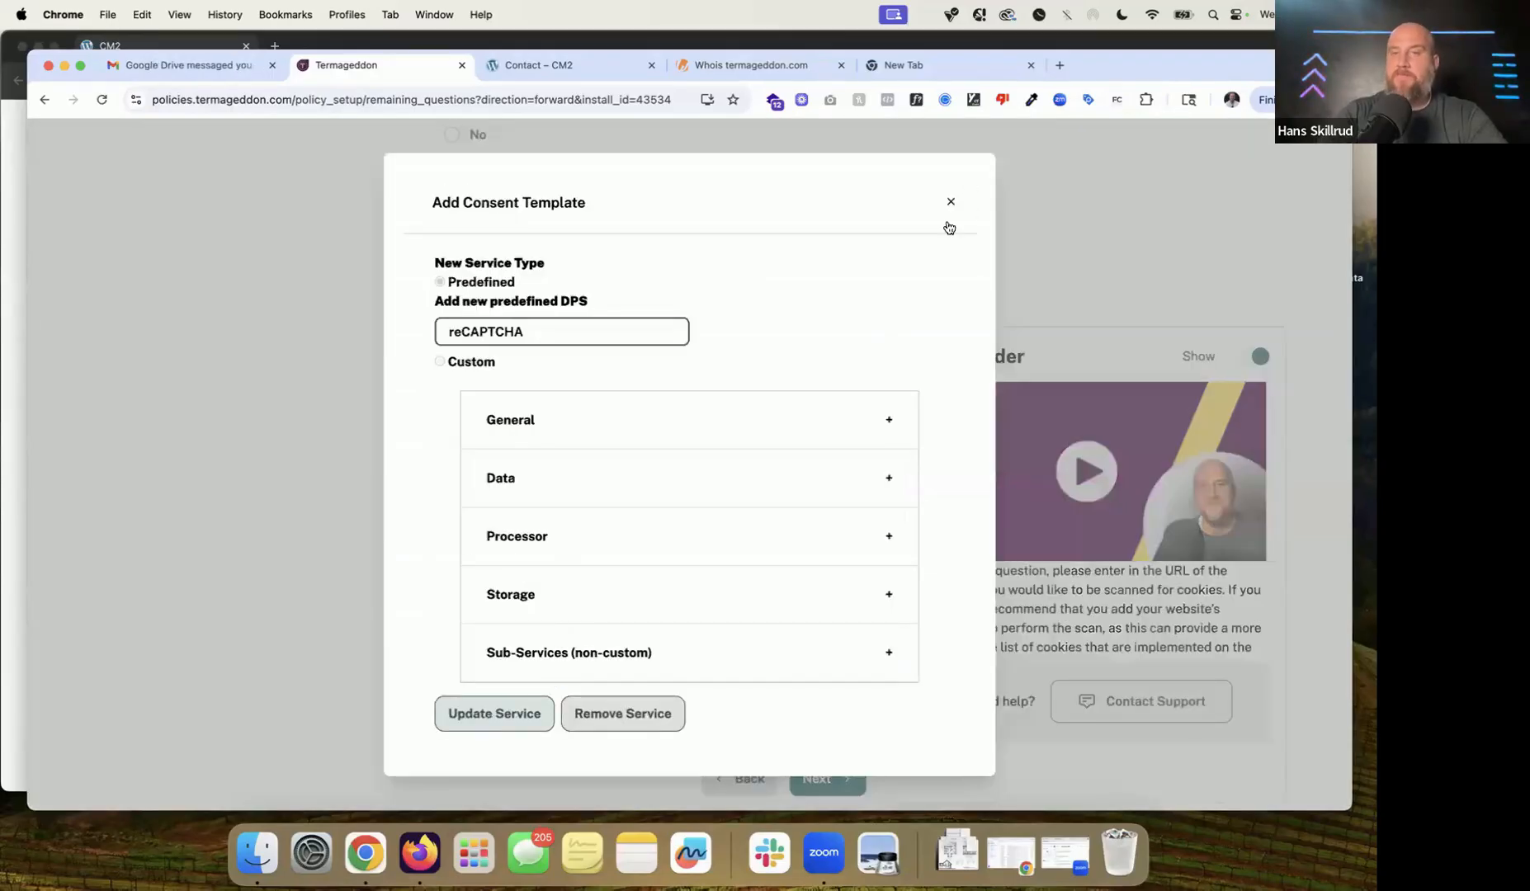
Step: Set the reCAPTCHA service's category to Essential and save it with Update Service
click(950, 203)
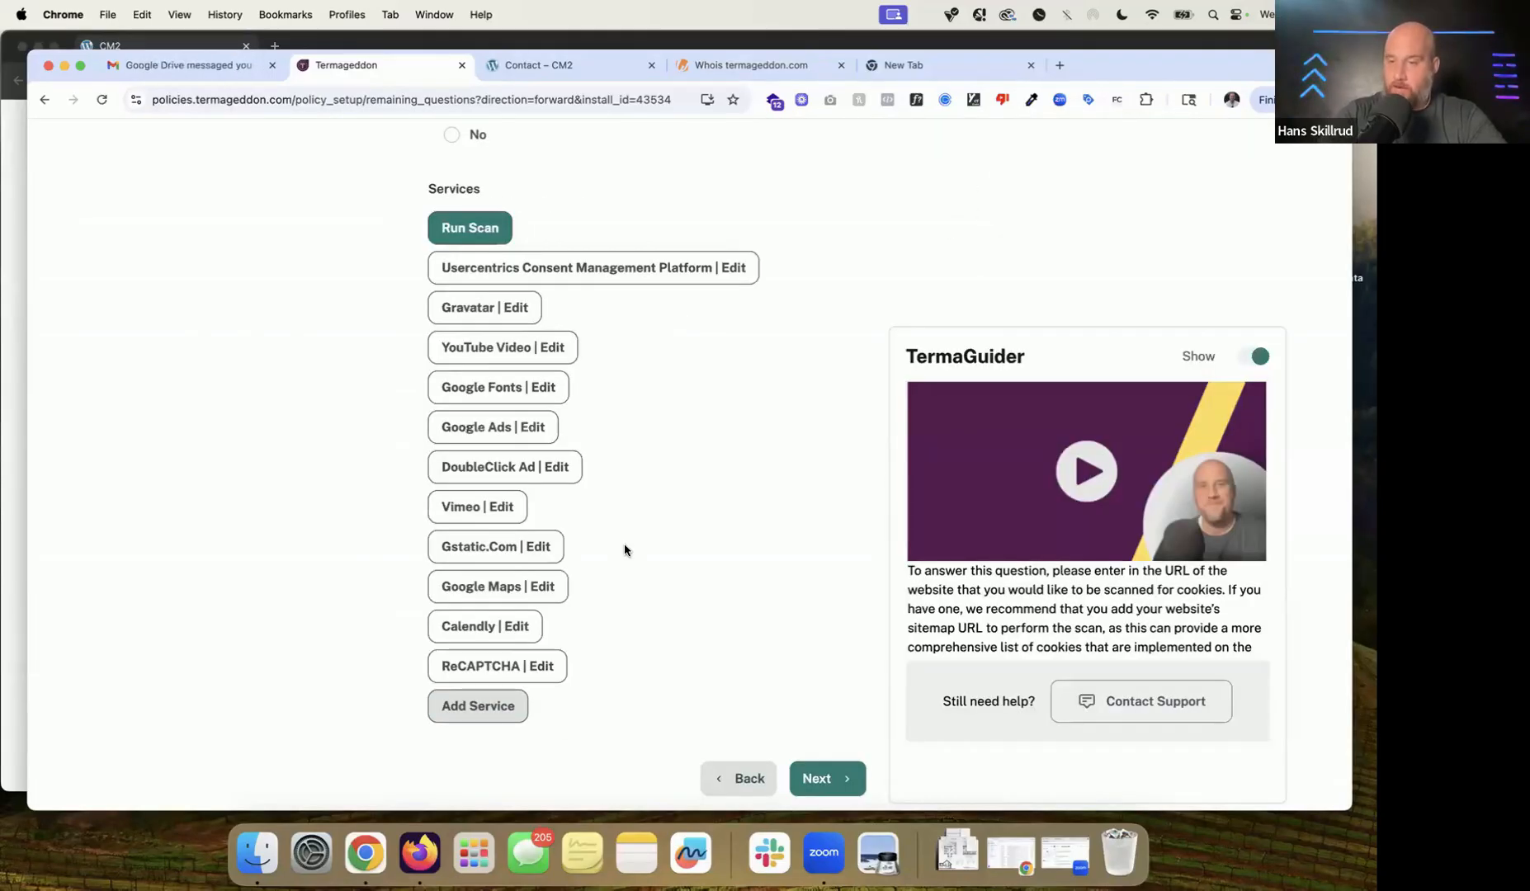
click(532, 669)
click(578, 434)
click(631, 766)
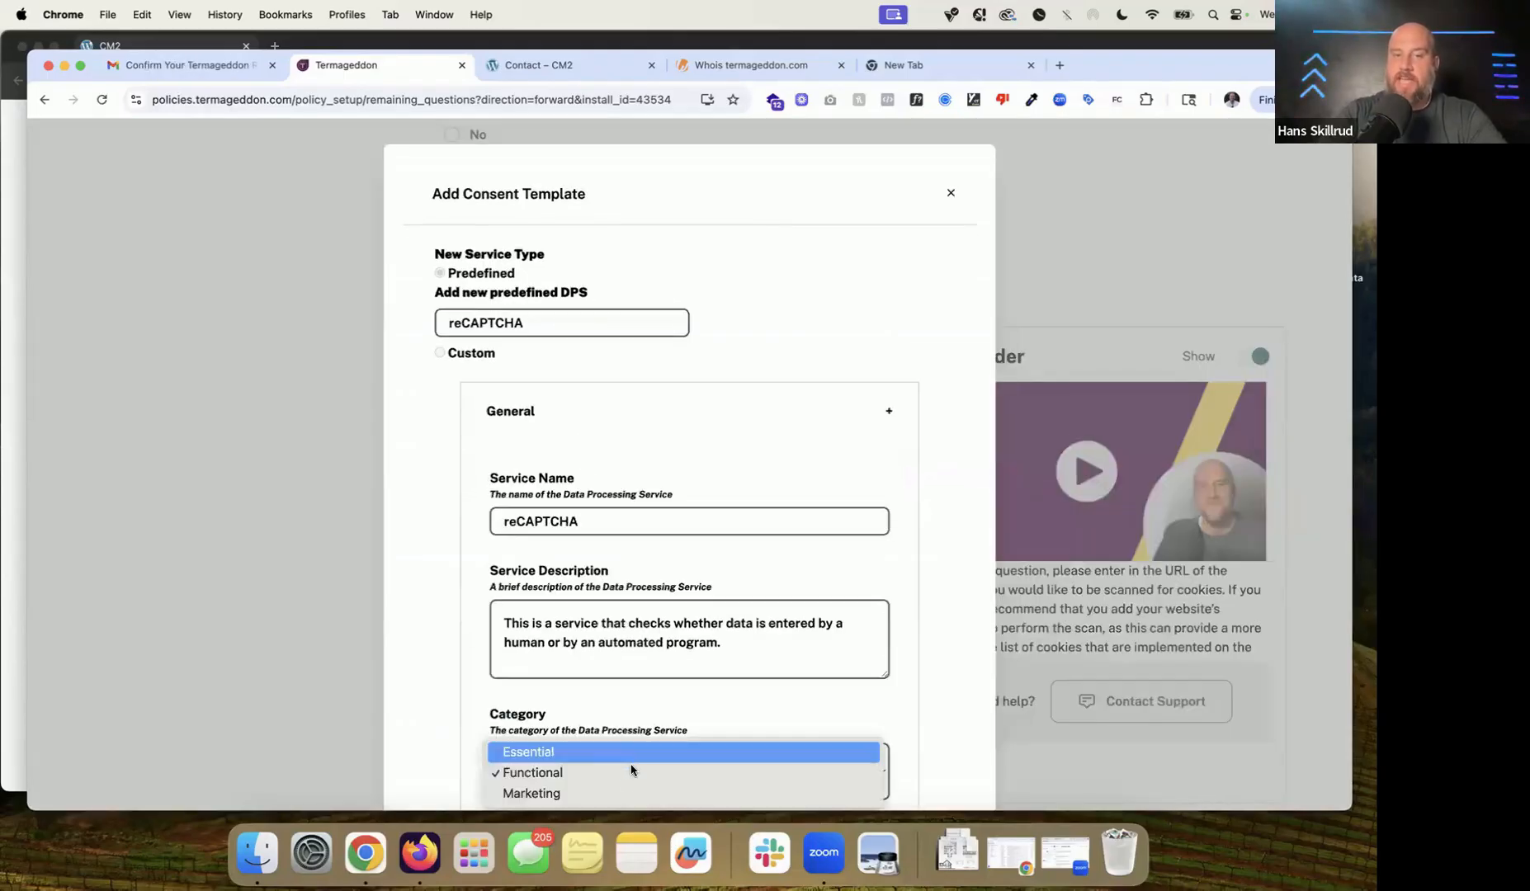
click(640, 747)
scroll(557, 543, down, 3)
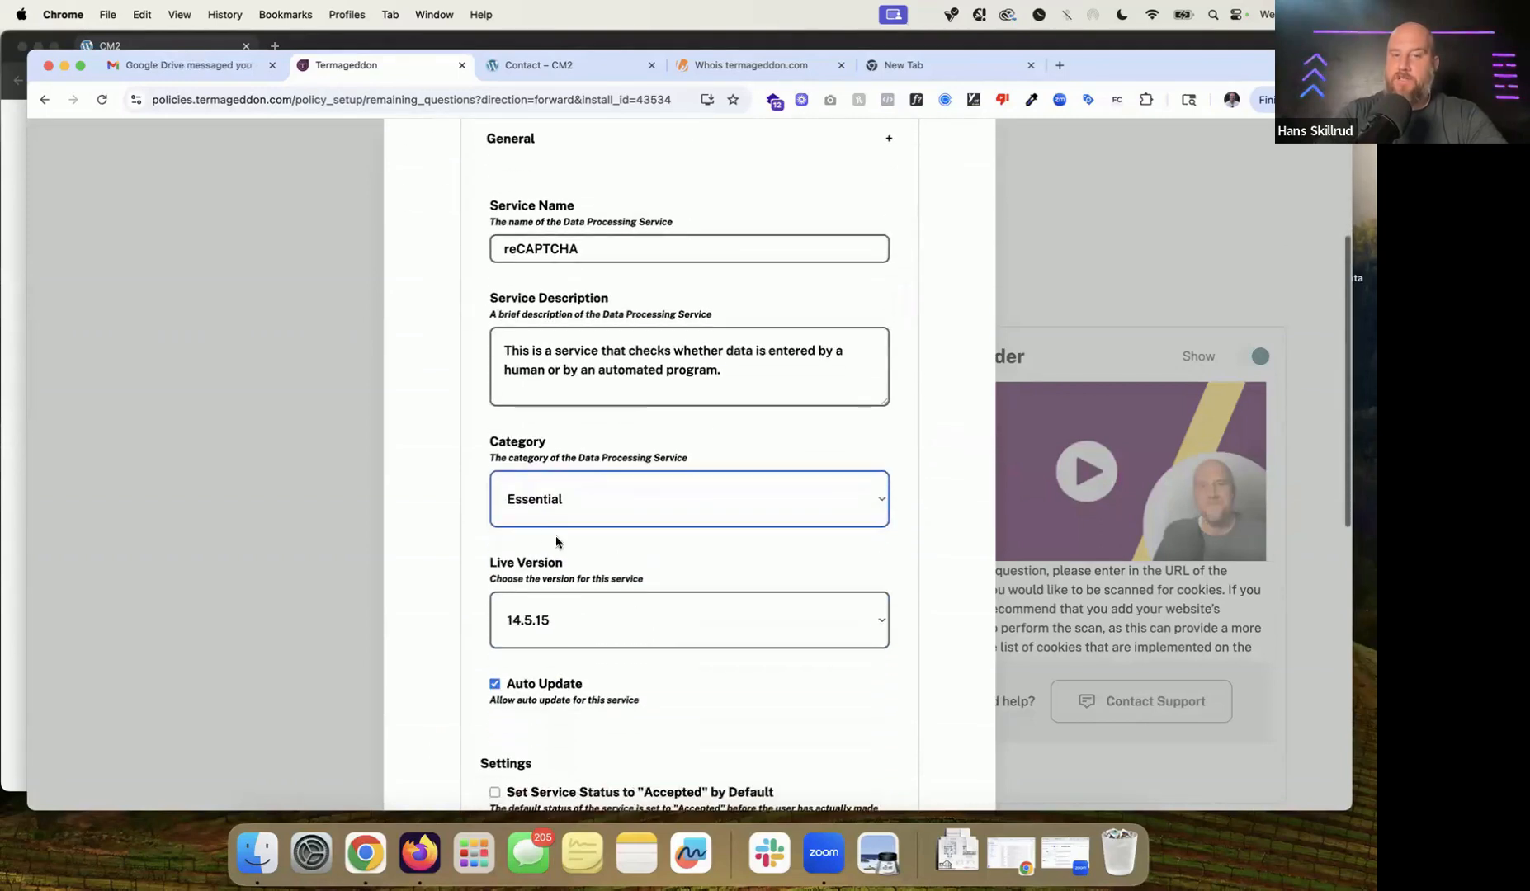
scroll(551, 516, down, 10)
click(528, 734)
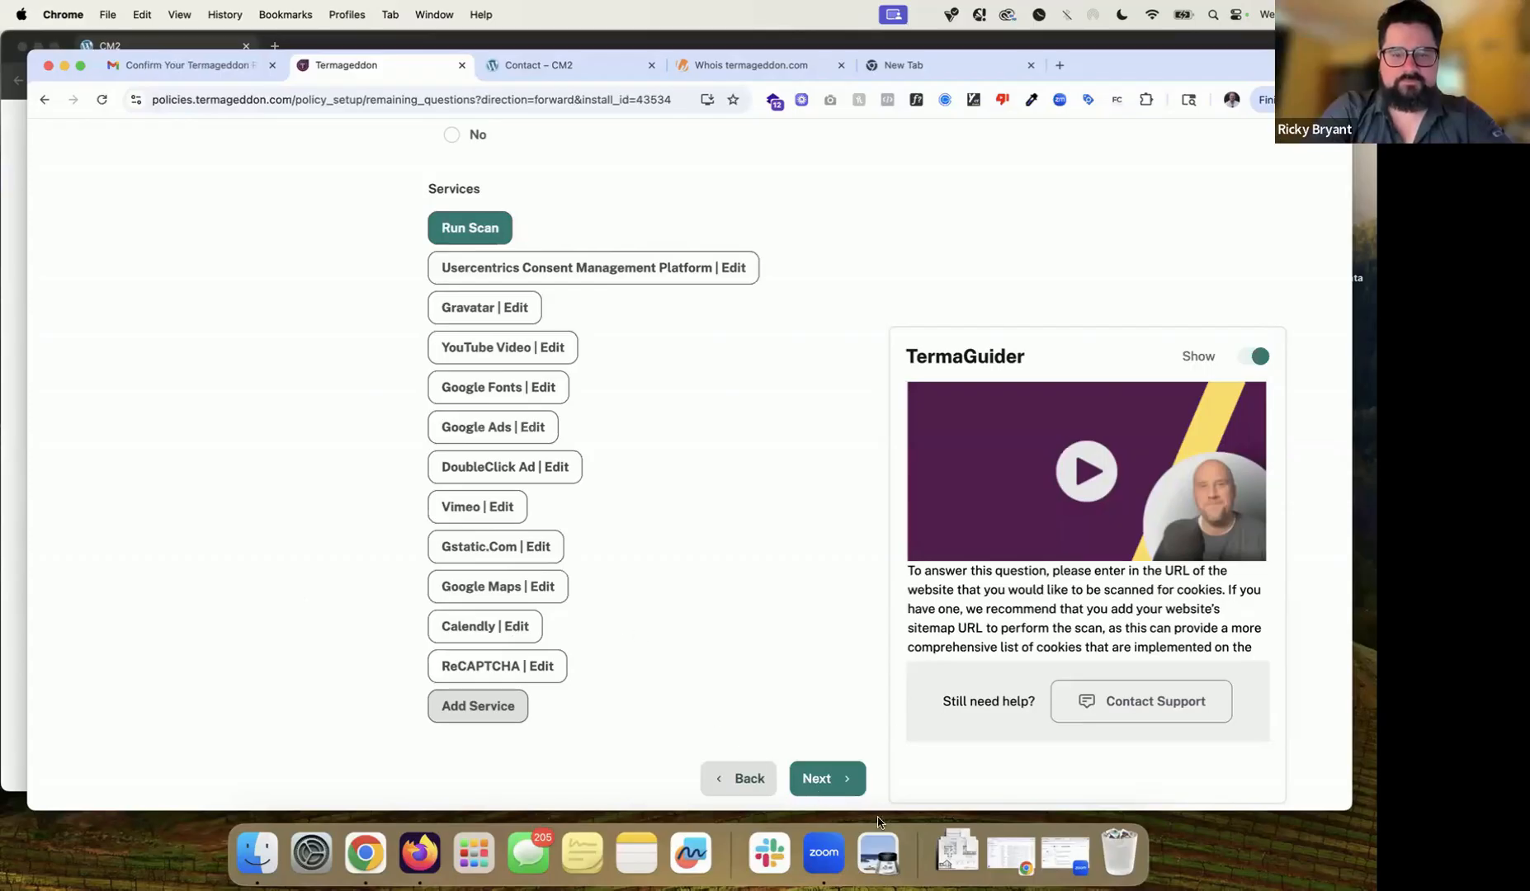
Step: Continue past the services step to the Disclaimer's lawyer-or-law-firm question
click(842, 794)
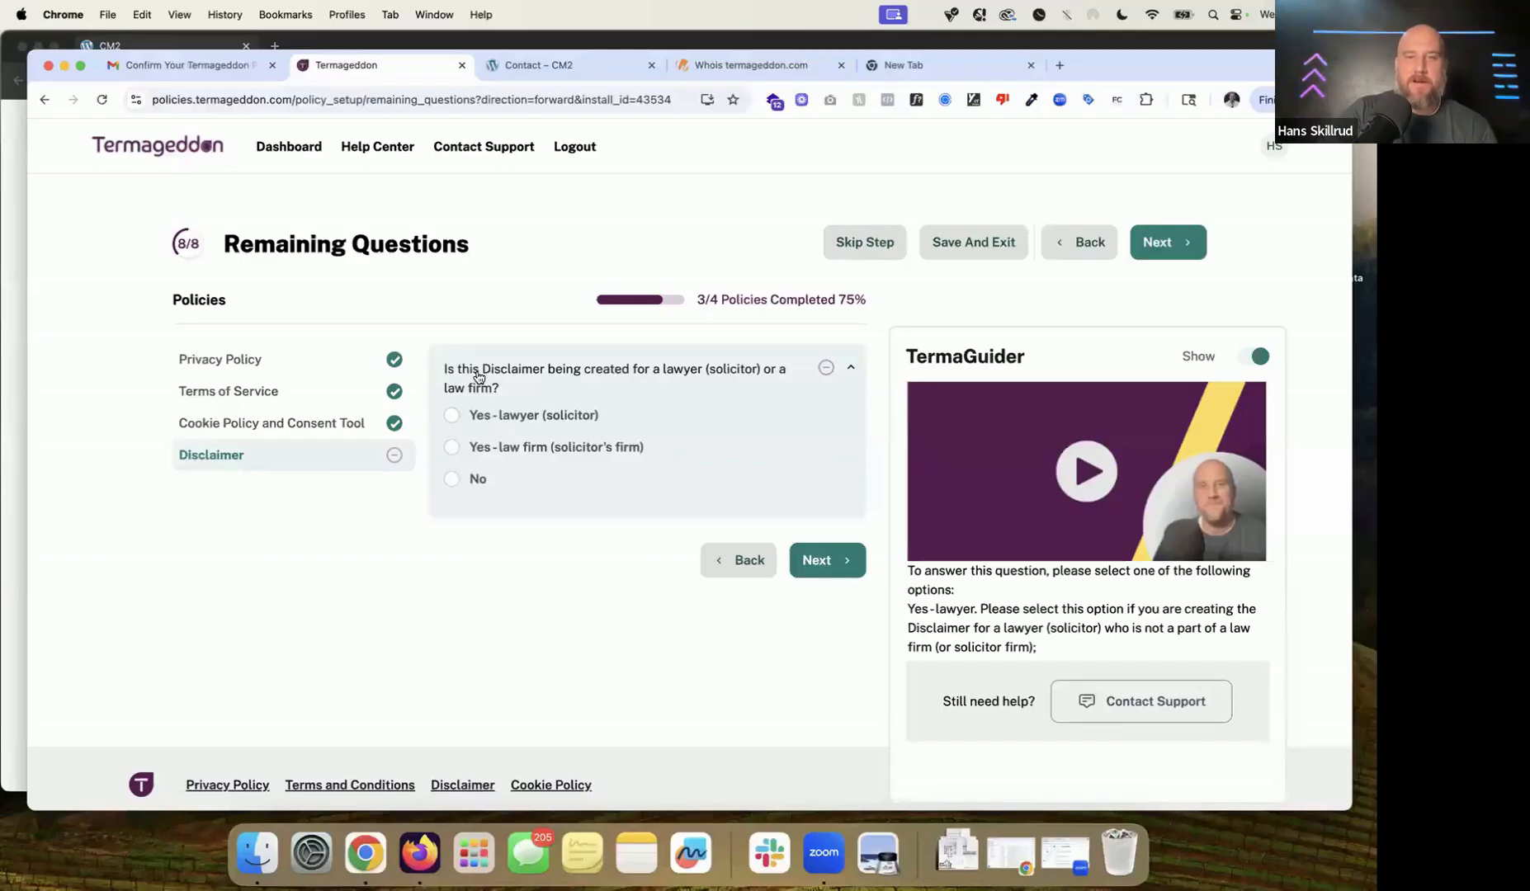
Step: Answer No to the lawyer-or-law-firm question and finish the Disclaimer
click(471, 481)
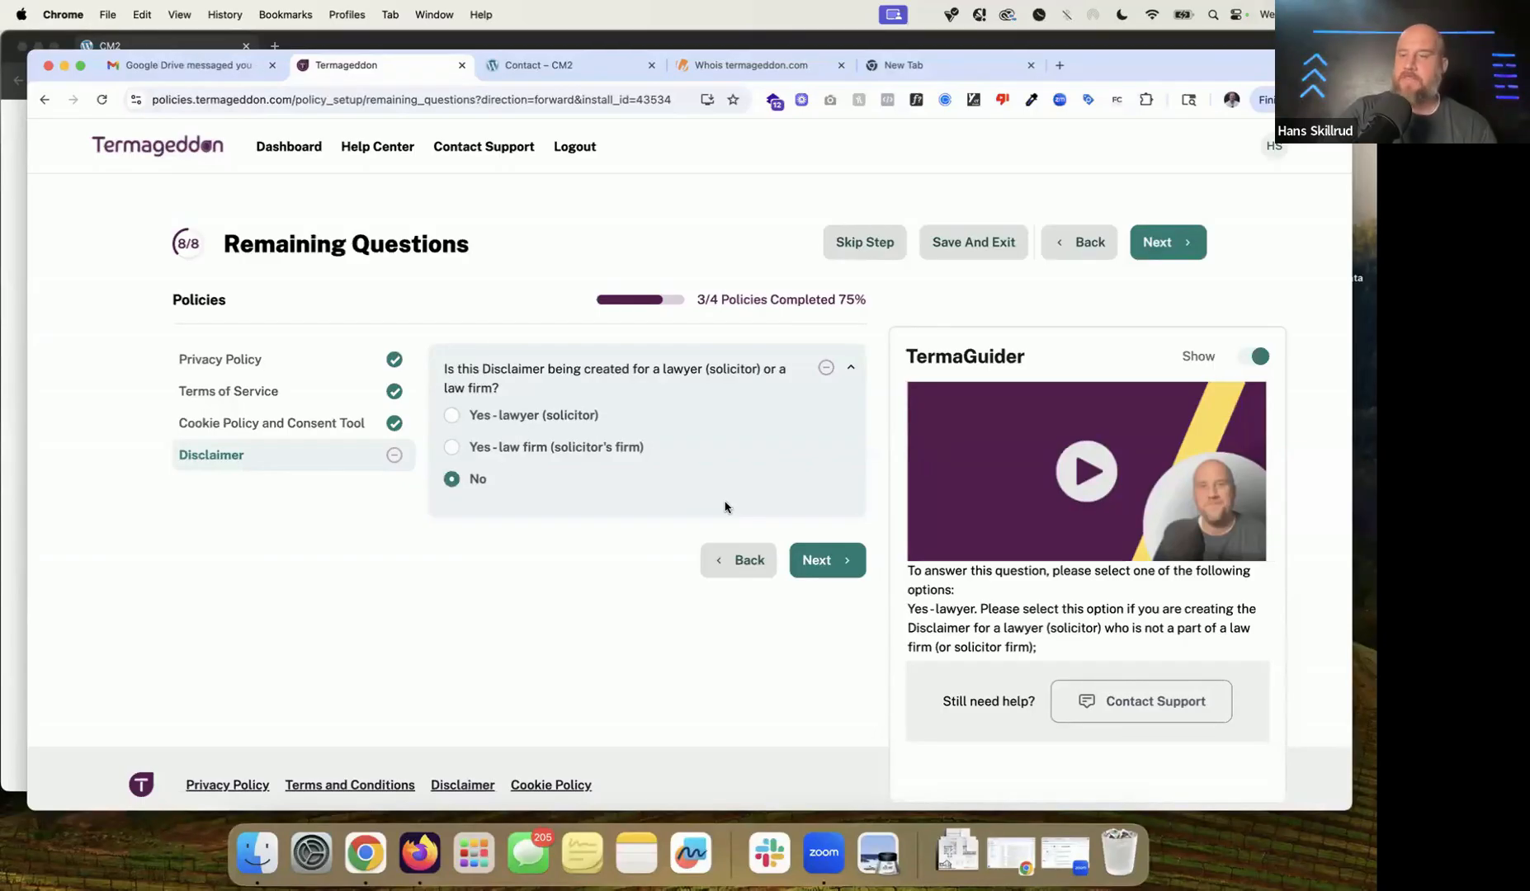
click(840, 558)
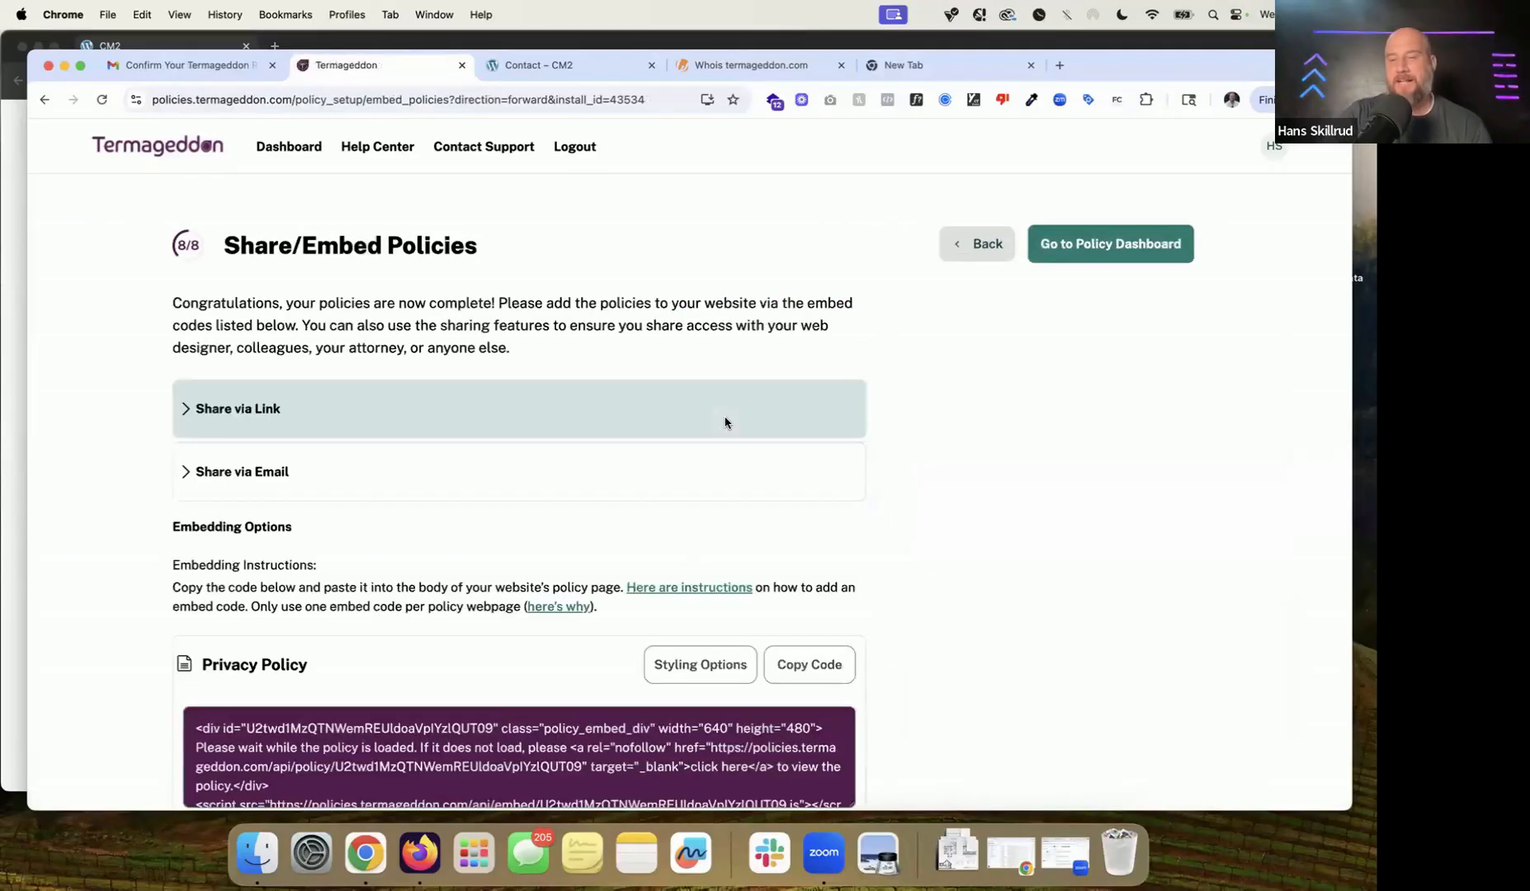
Step: Scroll through the Share/Embed Policies page, reviewing the Embedding Instructions
scroll(725, 422, down, 2)
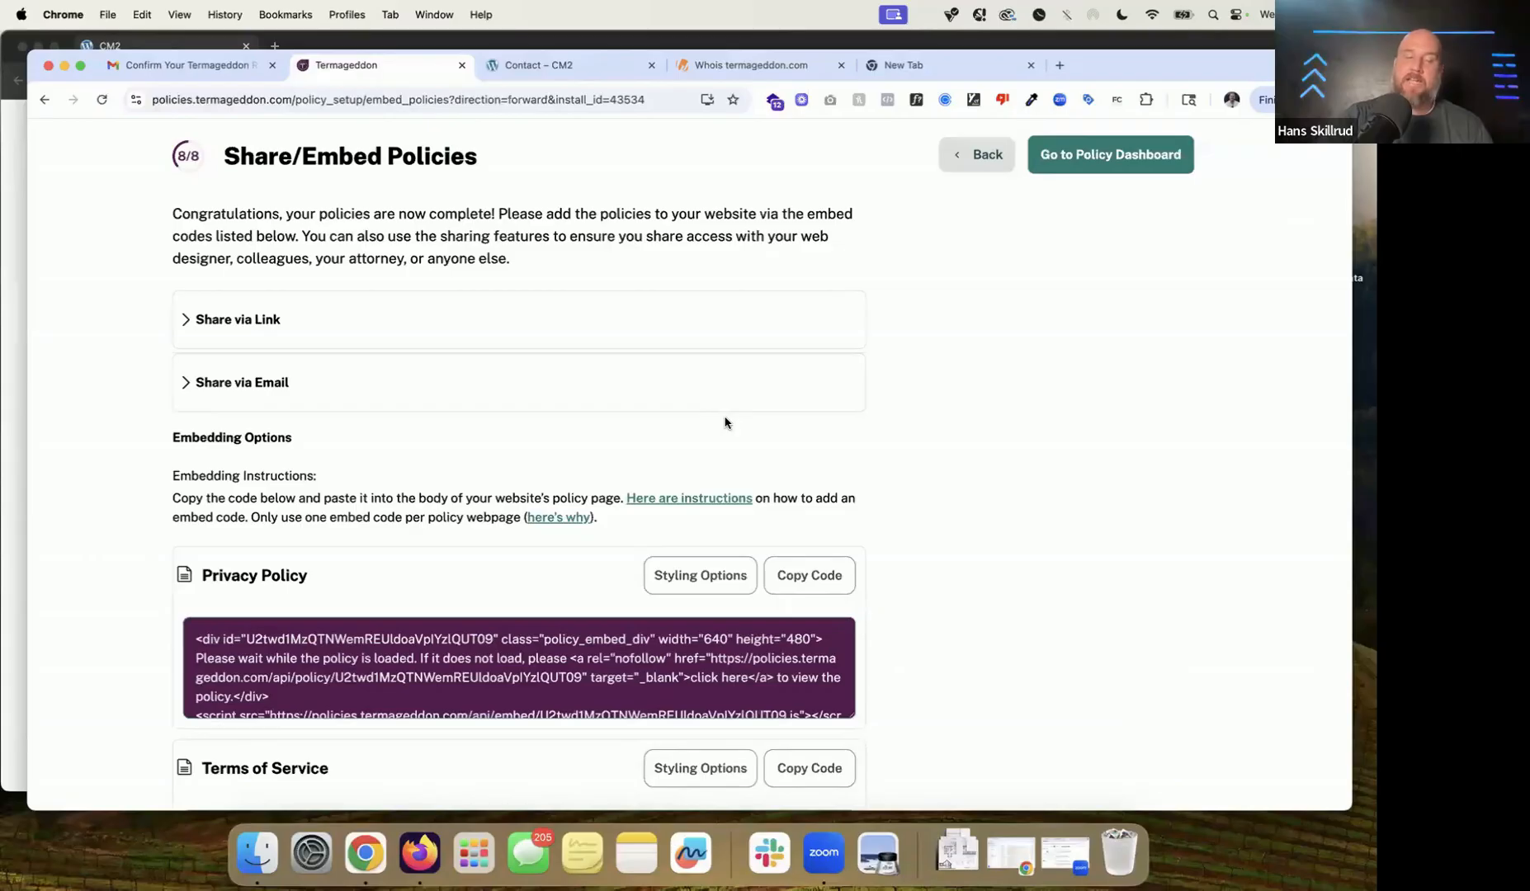
scroll(725, 423, up, 2)
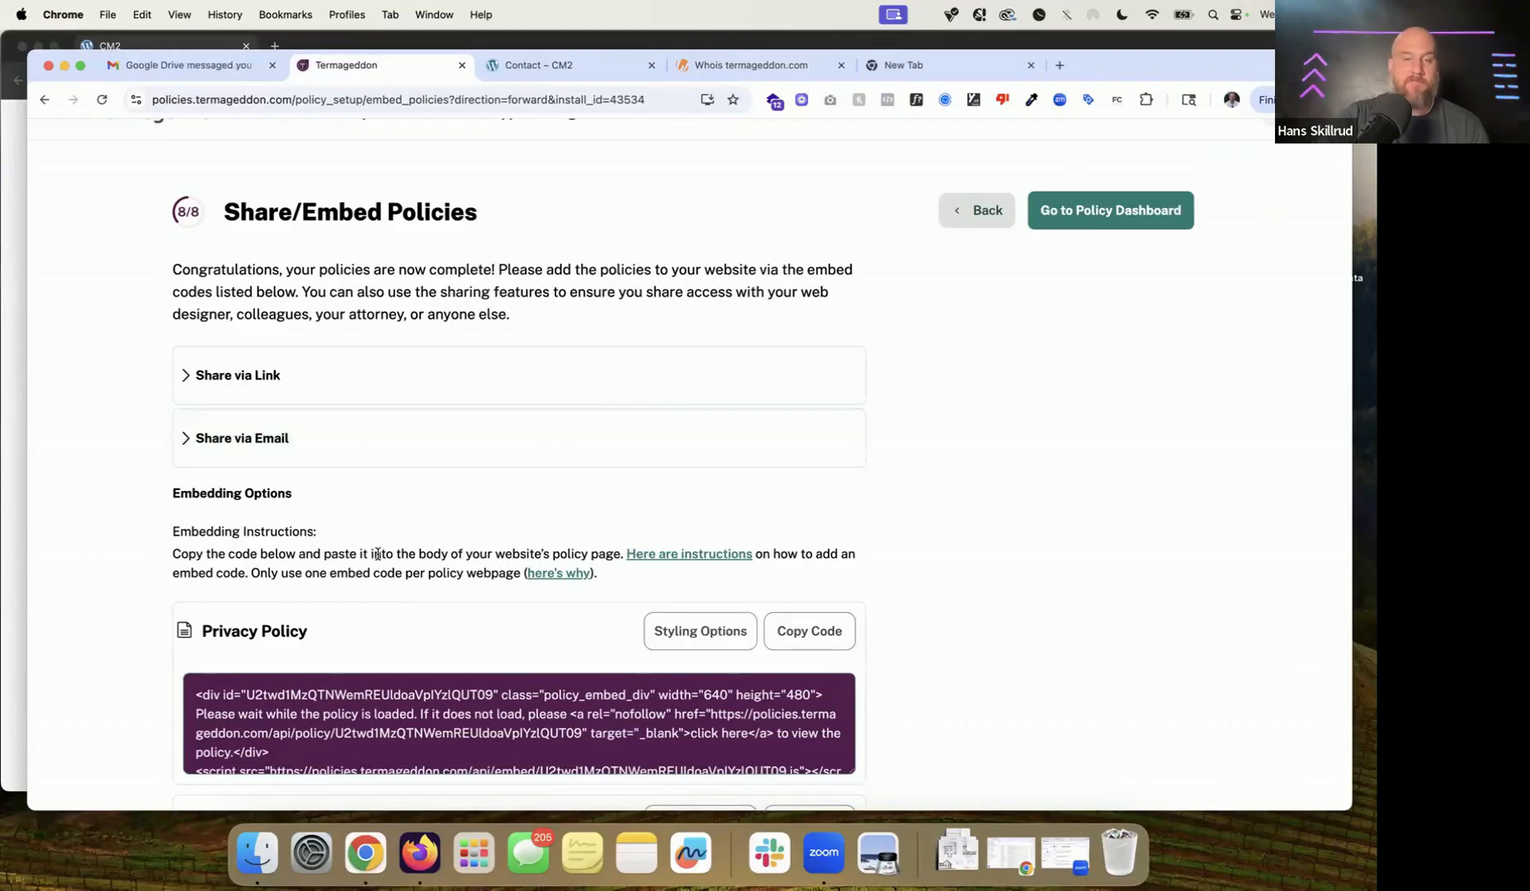
scroll(427, 498, down, 3)
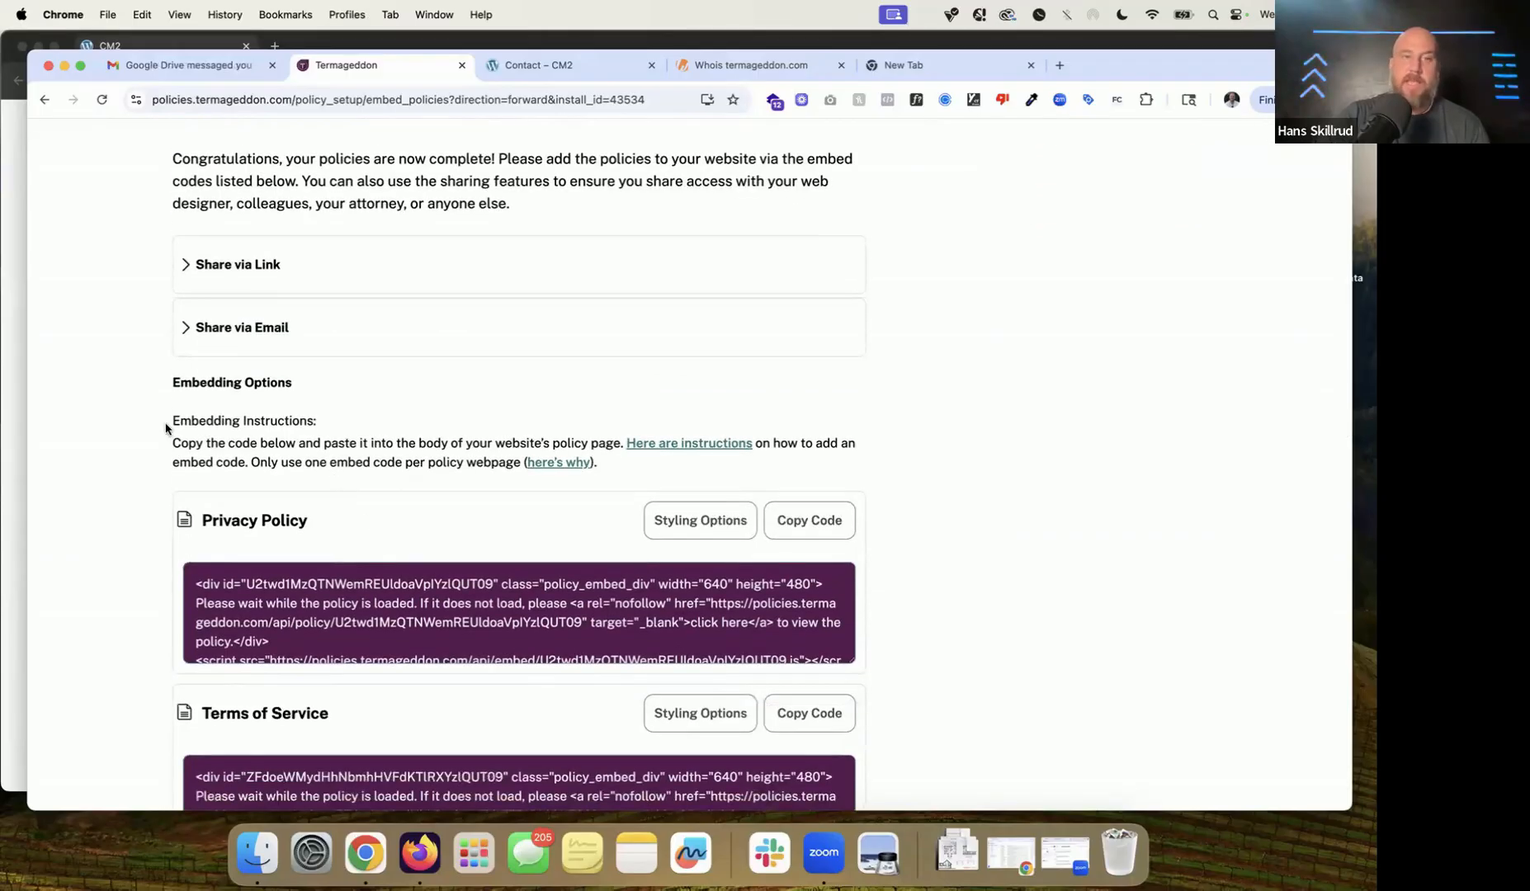
drag(167, 427, 435, 436)
scroll(435, 430, up, 4)
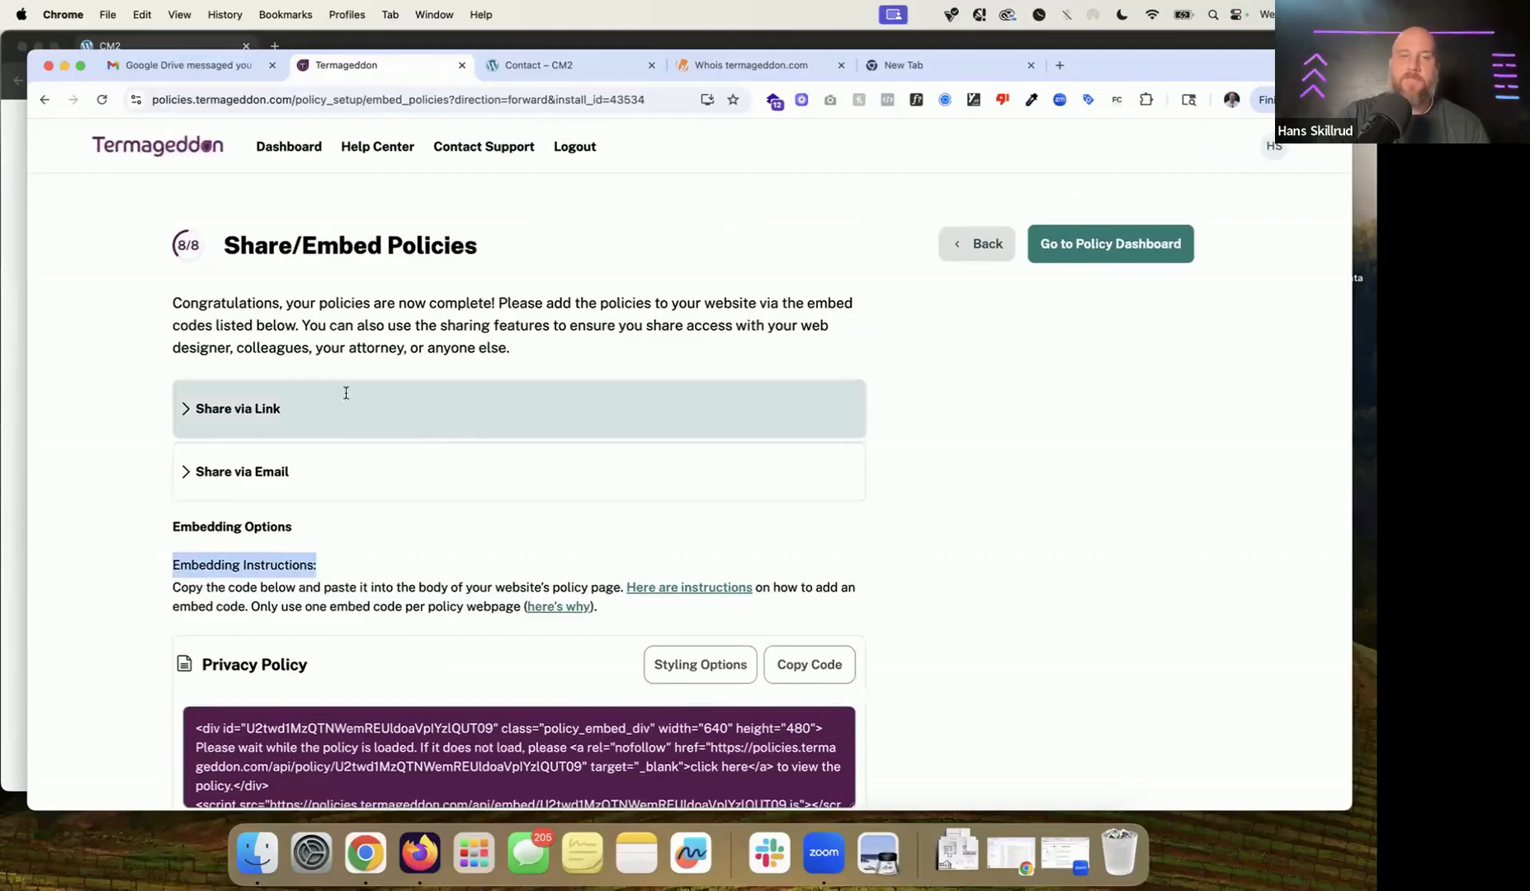
click(266, 336)
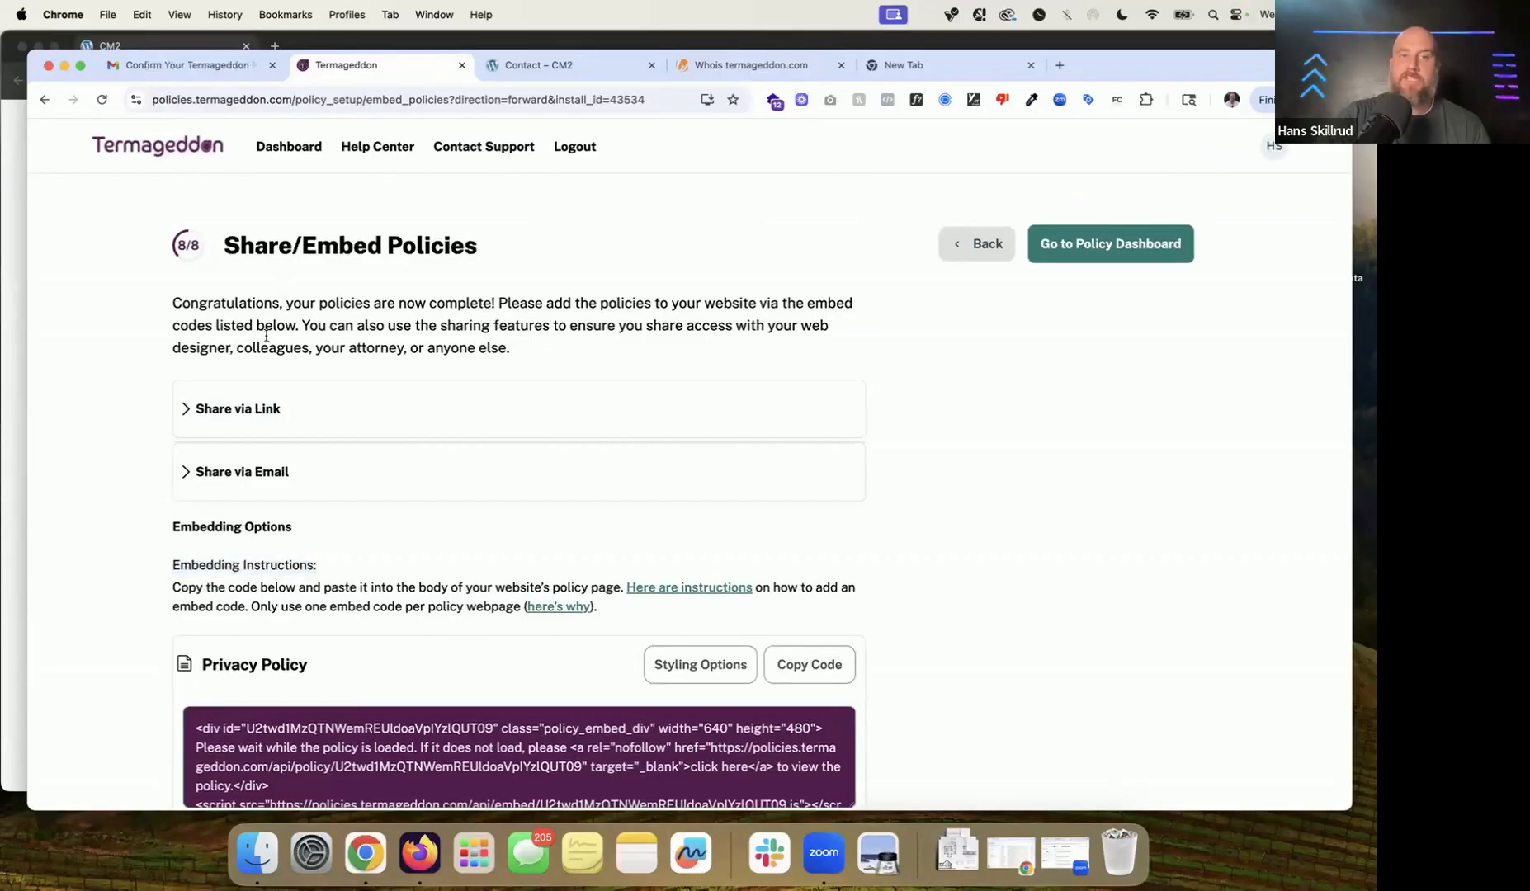
Step: Expand Share via Email and focus the invitee e-mail address field
click(300, 475)
click(332, 744)
scroll(328, 741, down, 3)
Step: Expand Share via Link, then collapse both the Share via Link and Share via Email sections
click(380, 306)
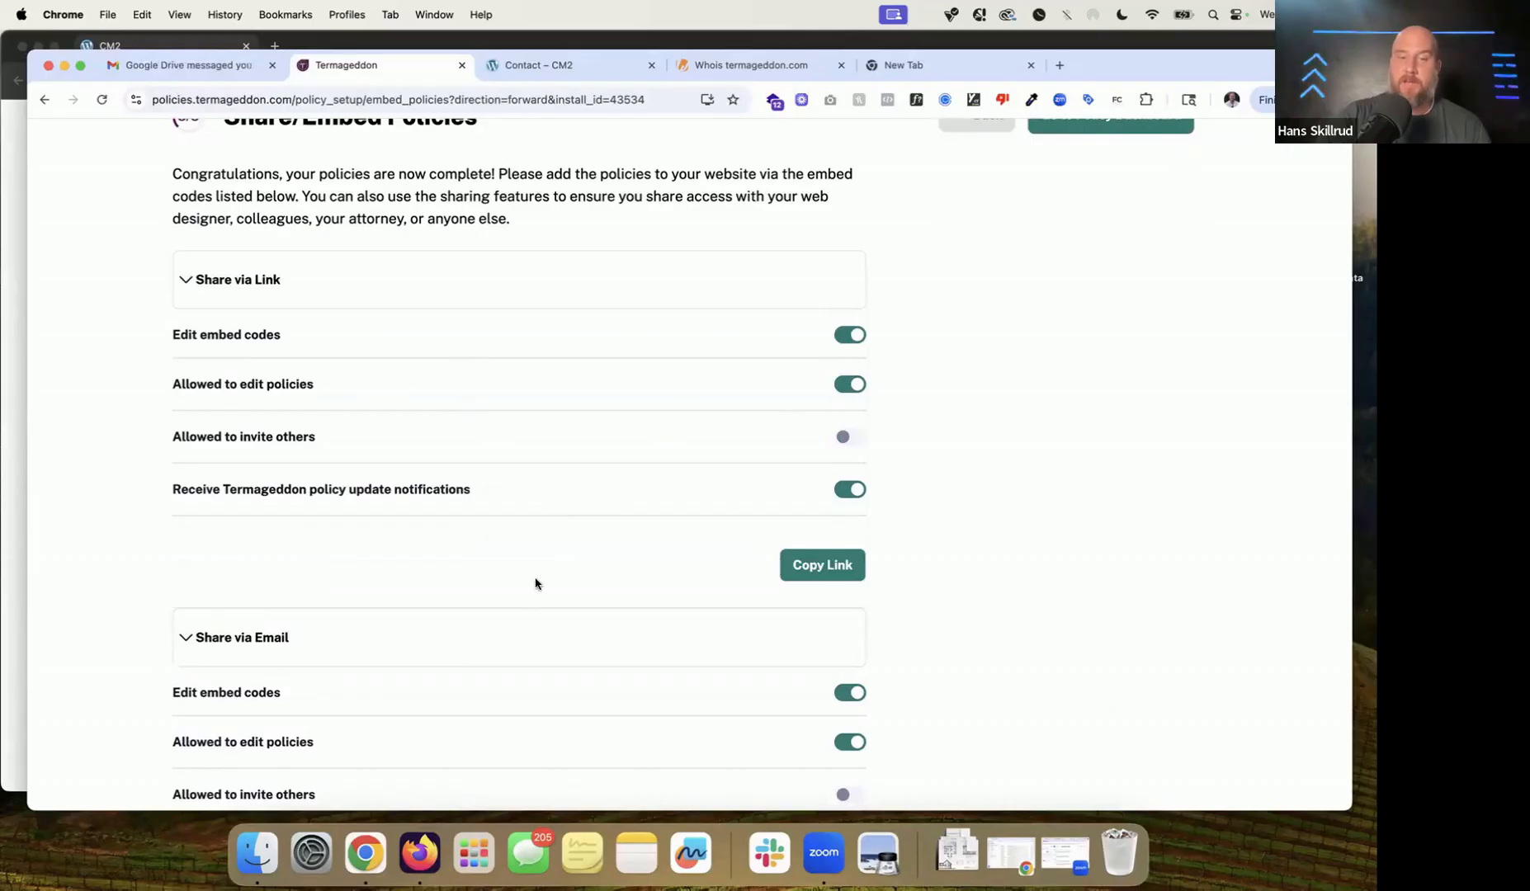
click(527, 620)
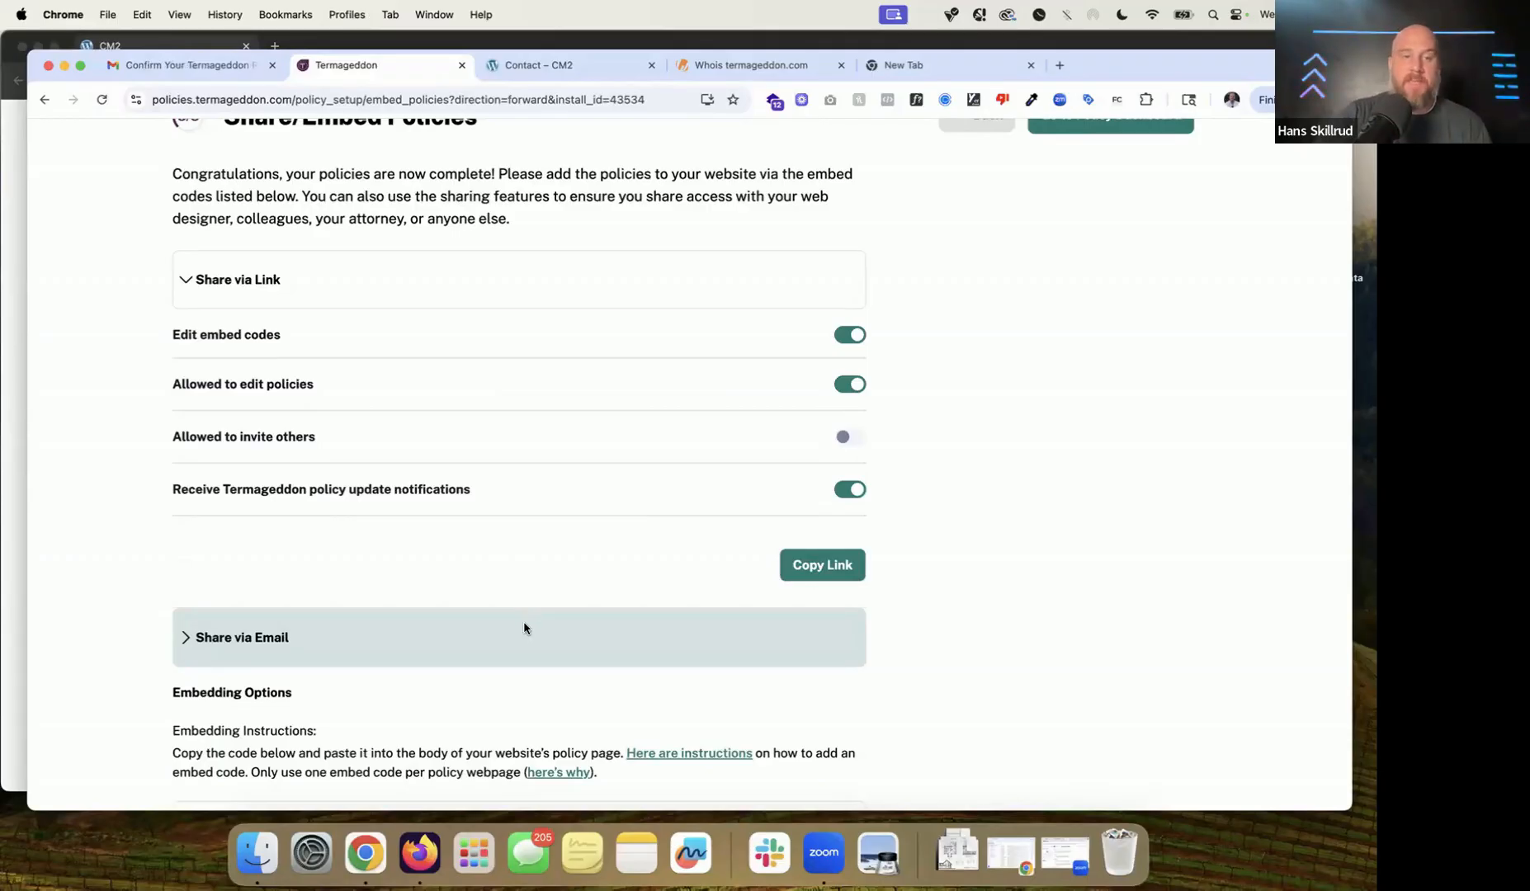
click(524, 623)
click(442, 309)
click(447, 356)
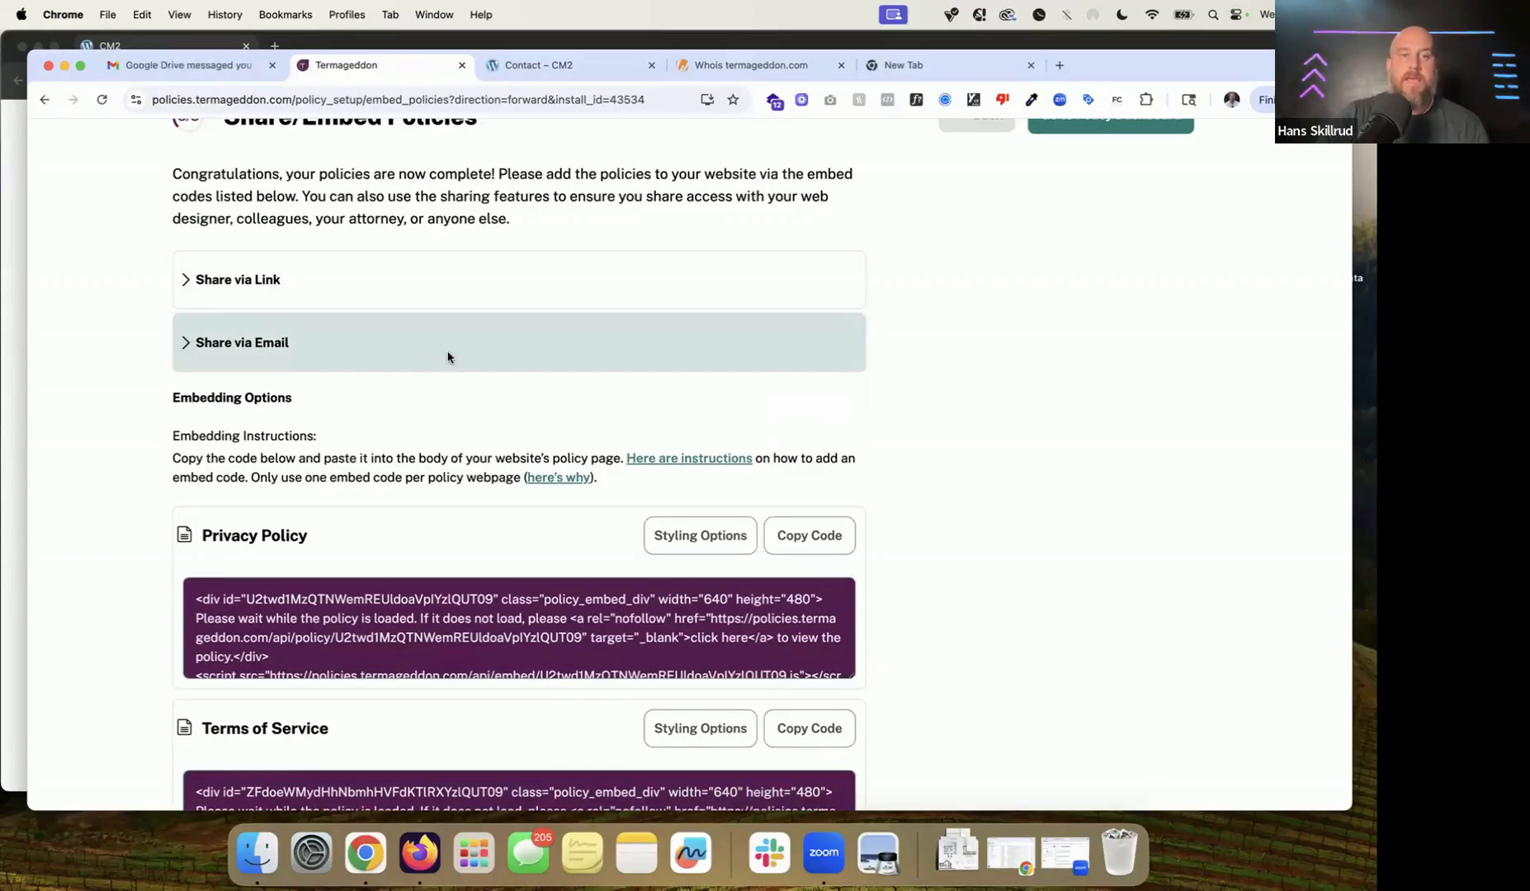
Step: Review the Privacy Policy, Terms of Service, Disclaimer and Cookie Policy embed sections
scroll(448, 357, down, 3)
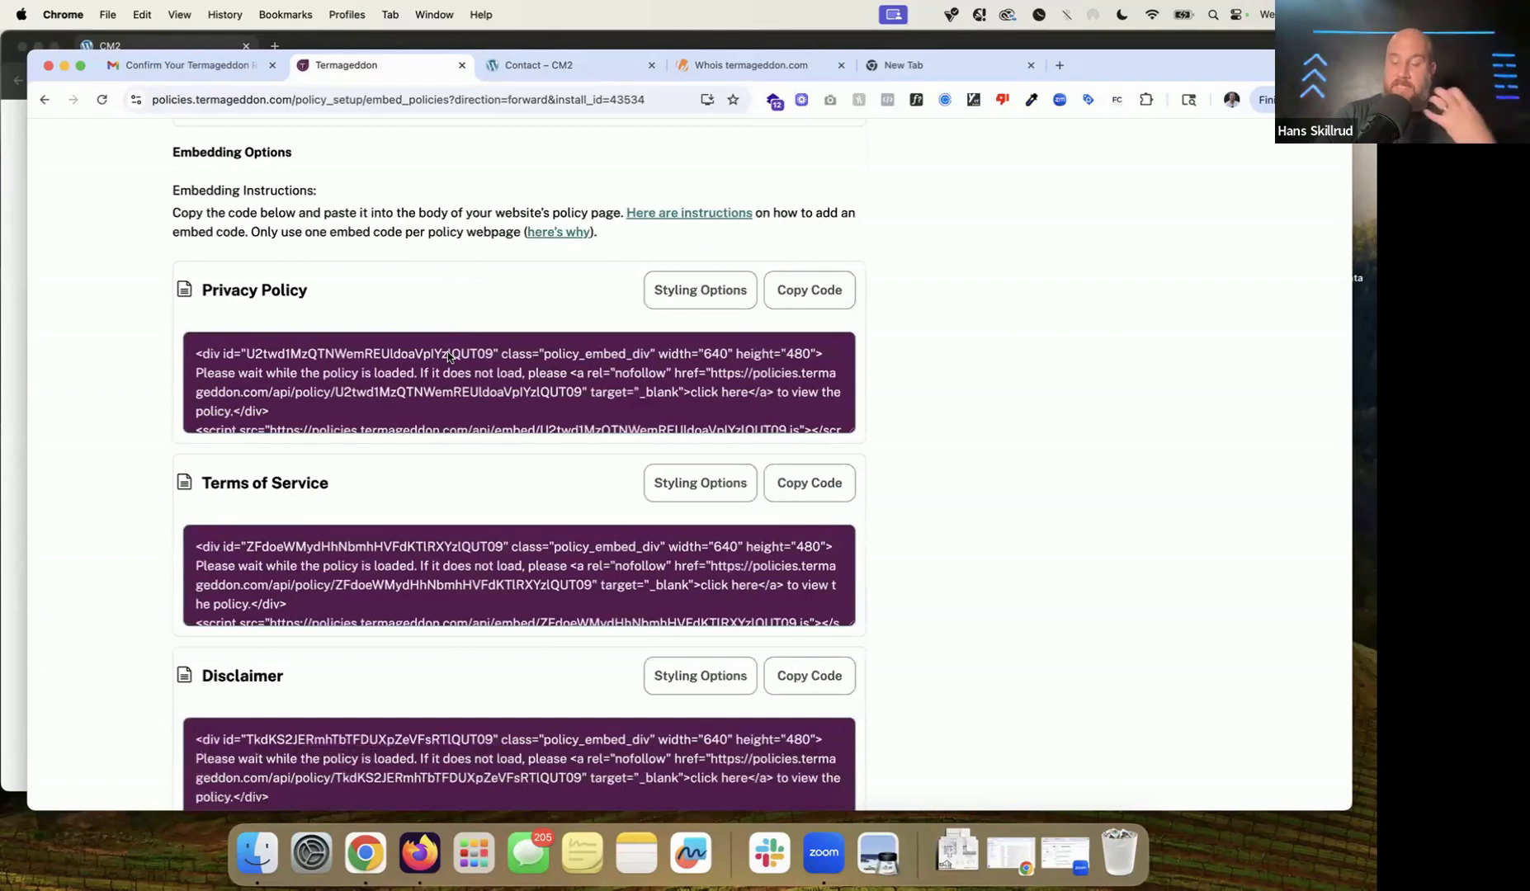
scroll(447, 355, down, 2)
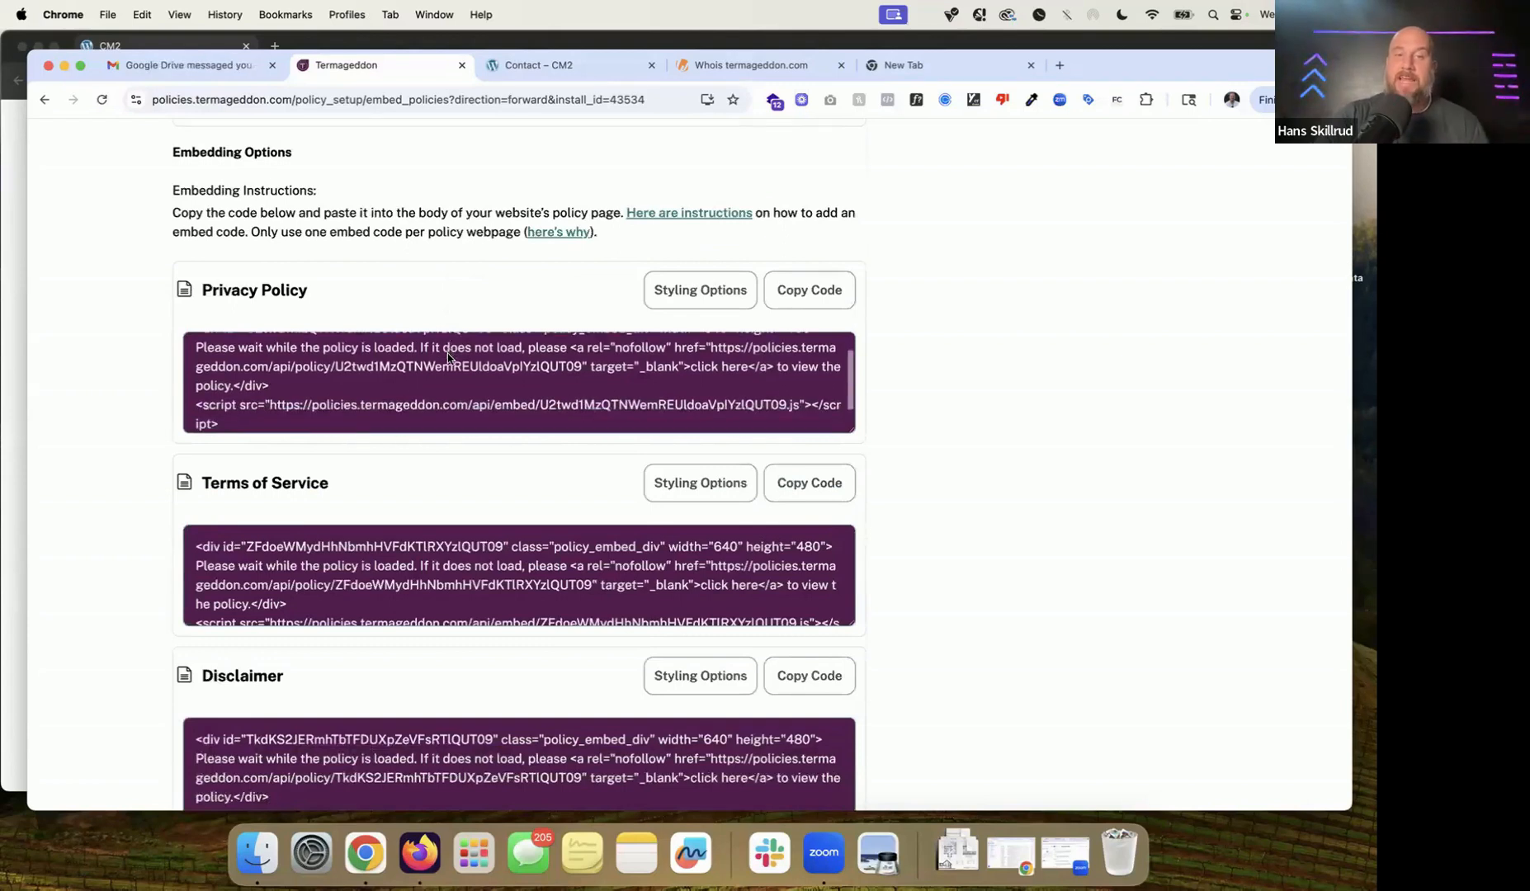
scroll(448, 355, up, 2)
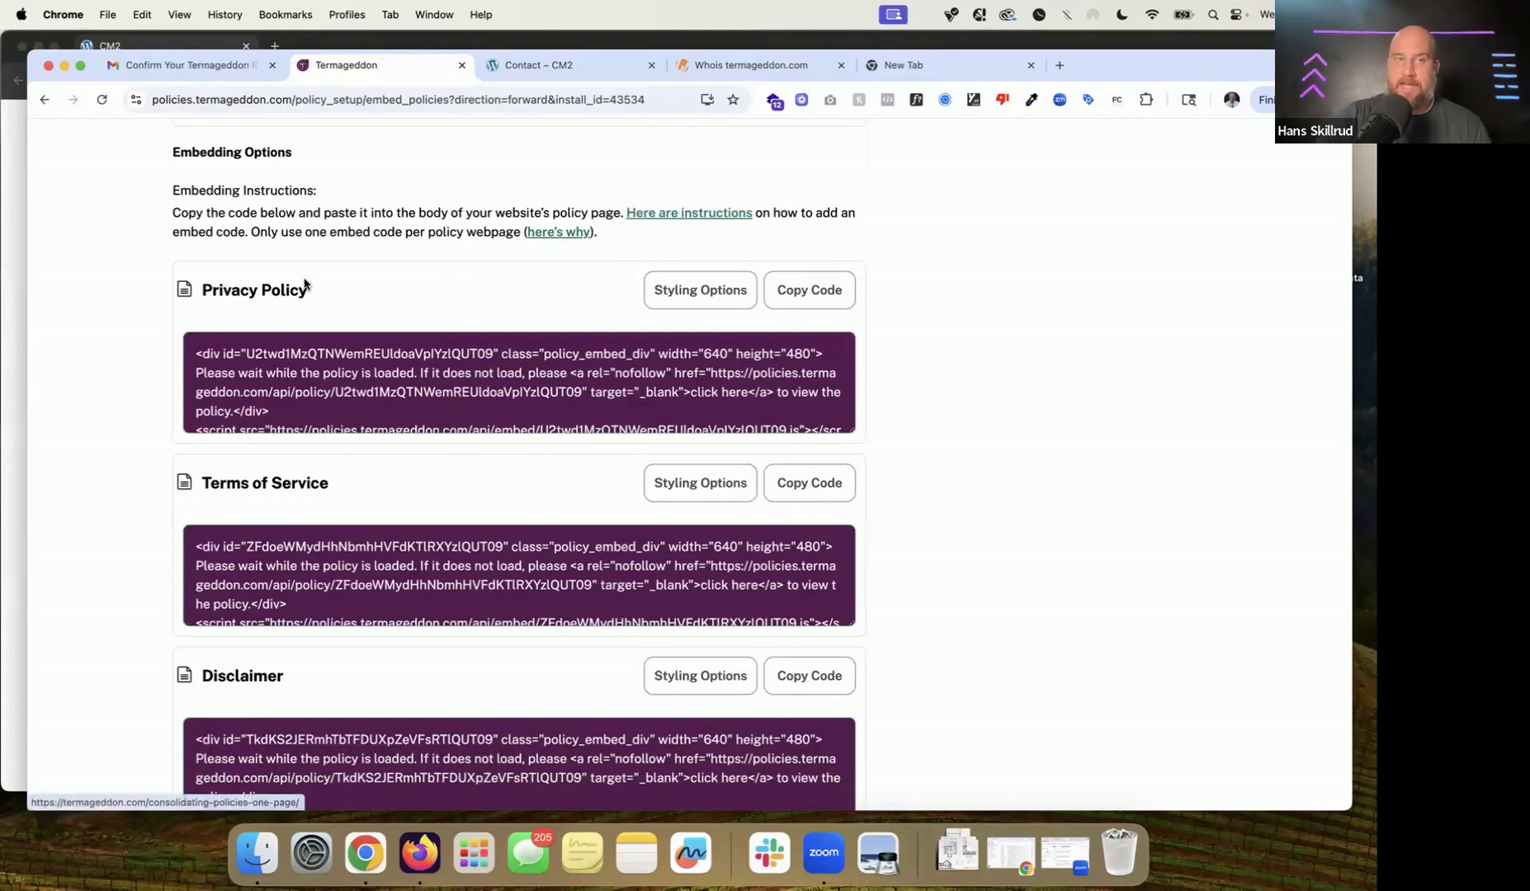
triple_click(246, 296)
scroll(245, 296, down, 1)
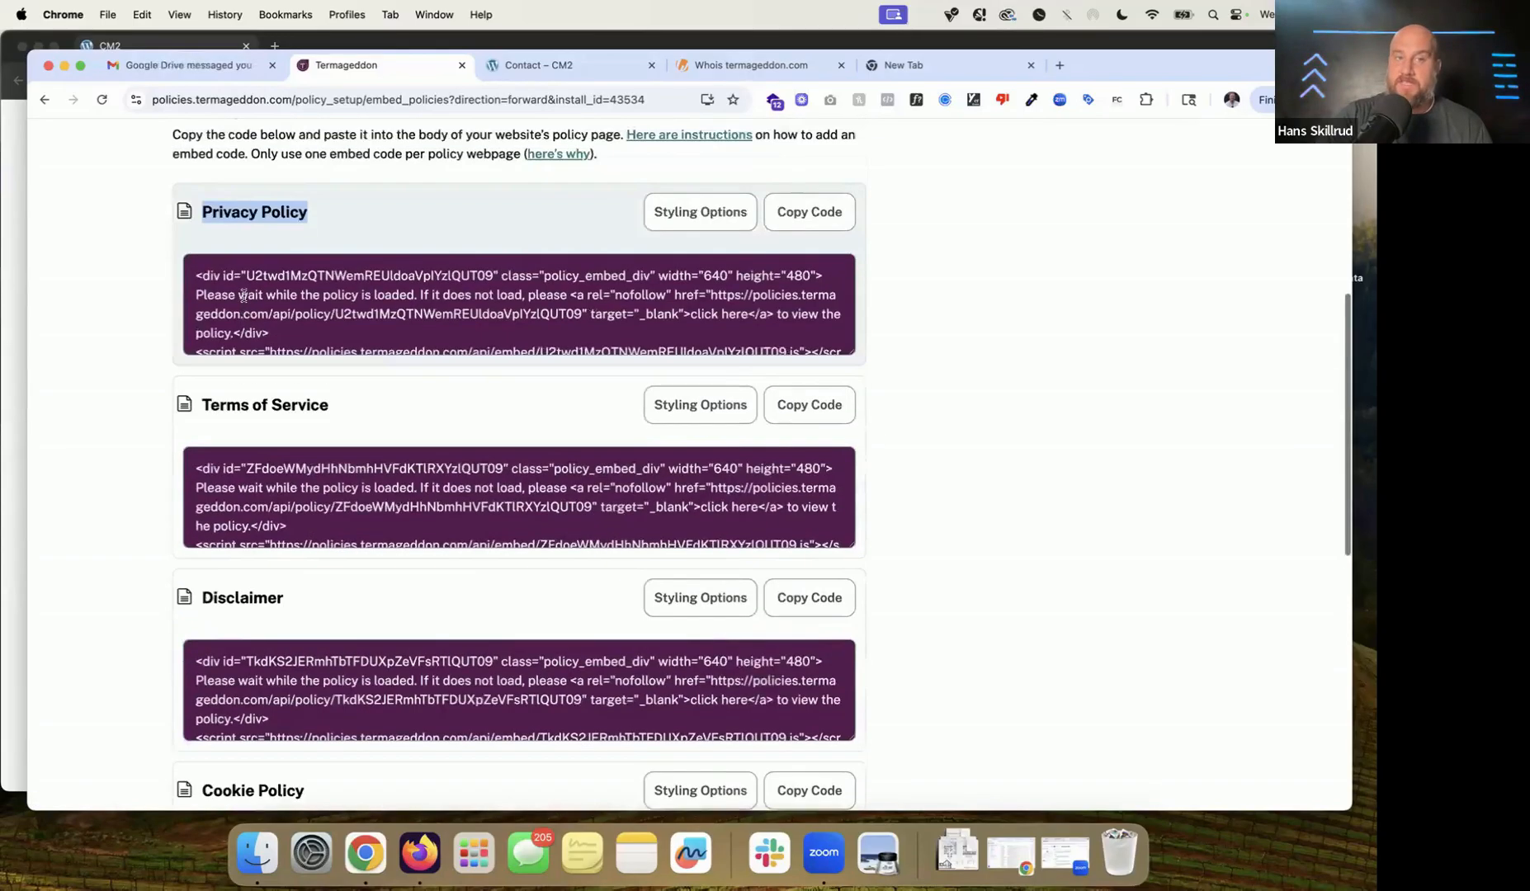
scroll(244, 296, down, 1)
click(276, 355)
triple_click(276, 355)
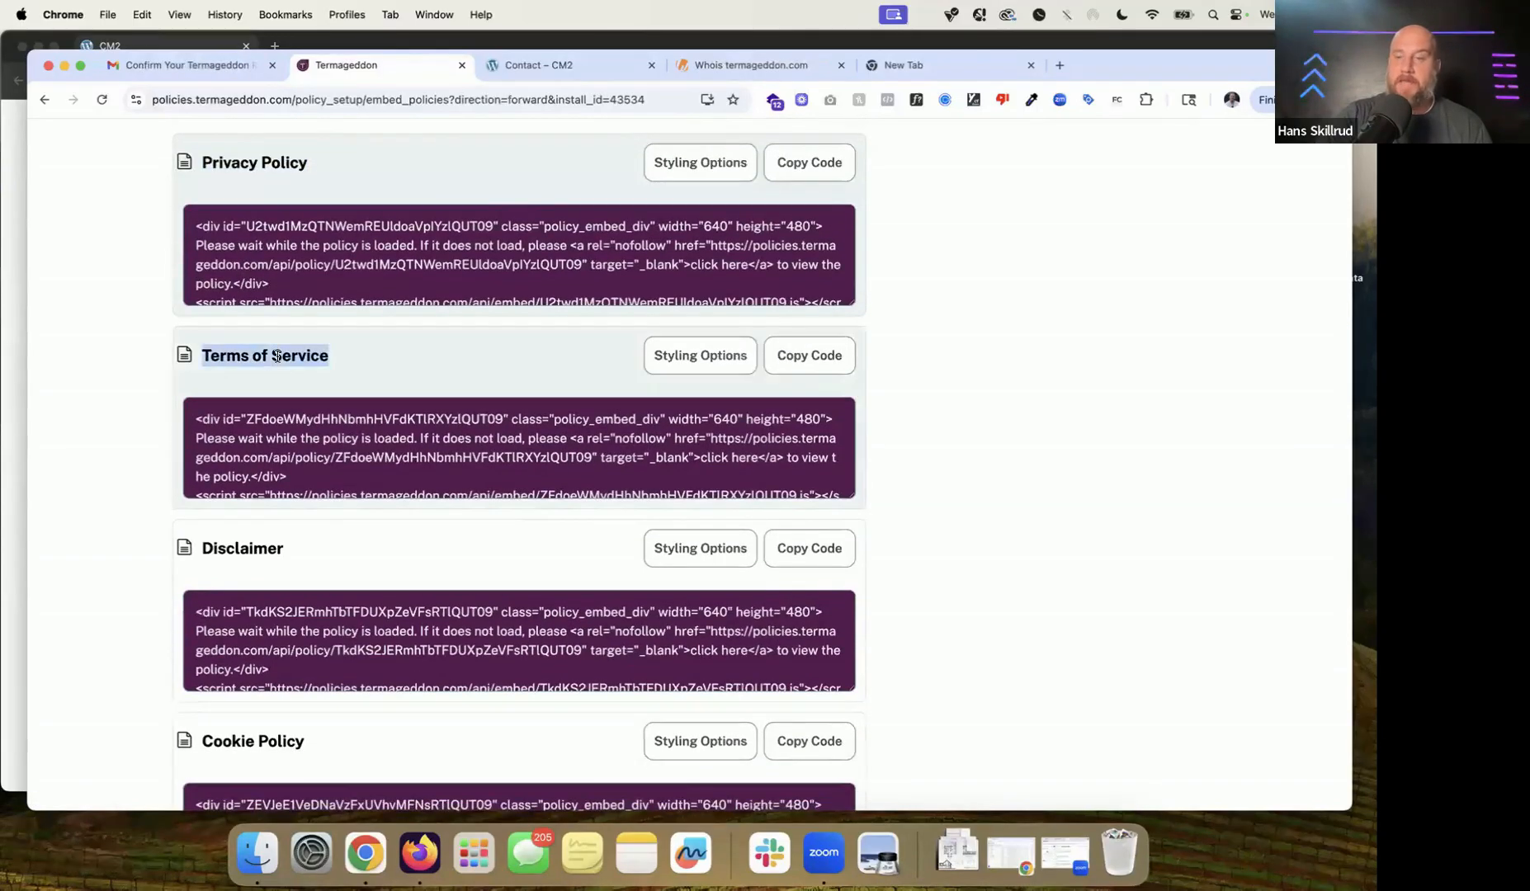
triple_click(243, 549)
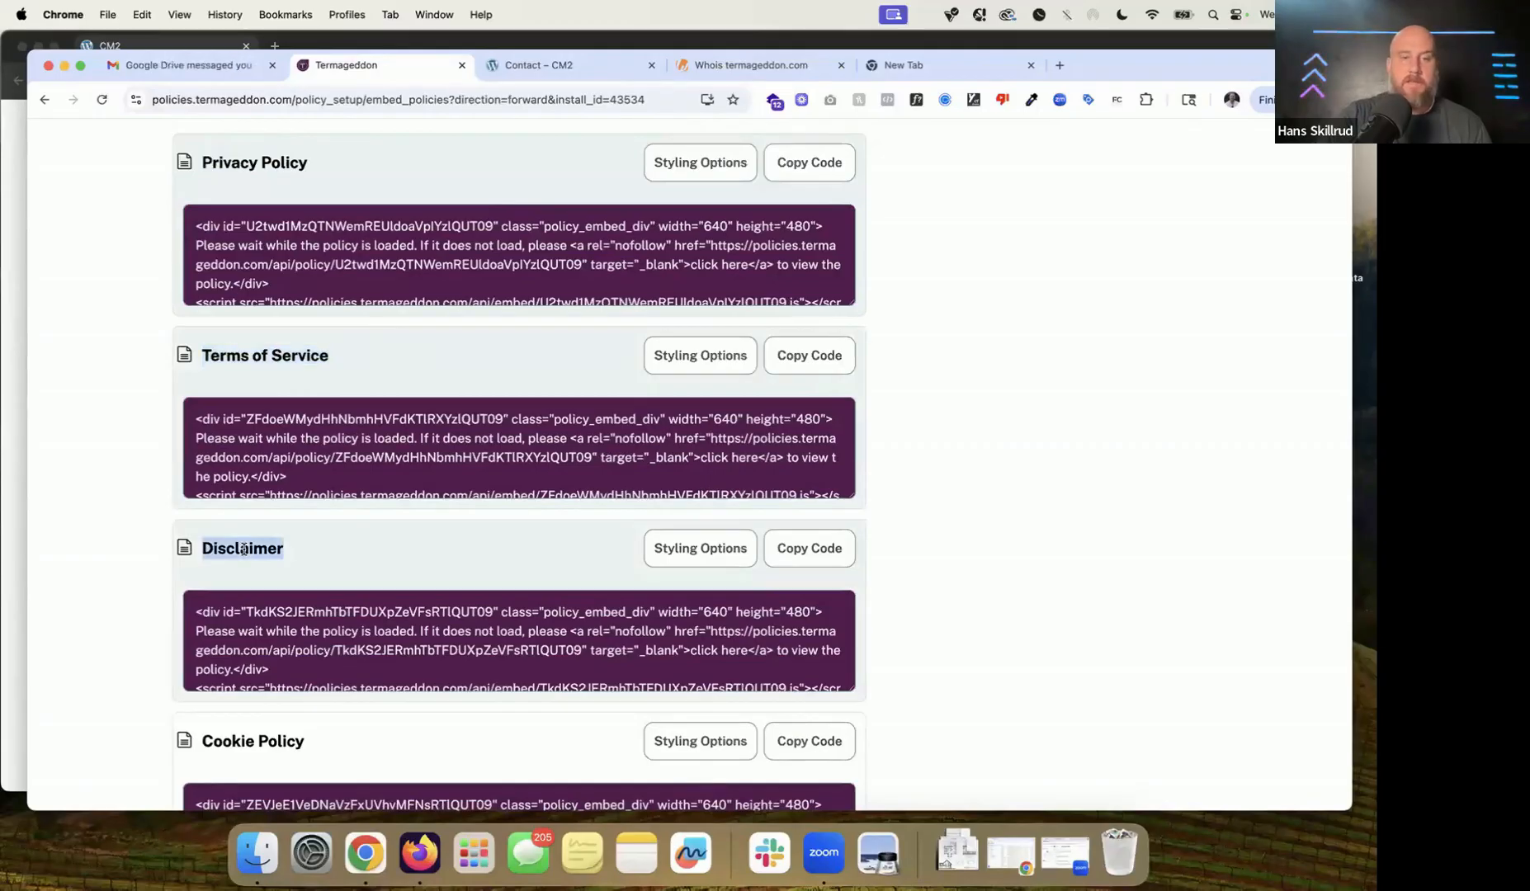
scroll(248, 544, down, 5)
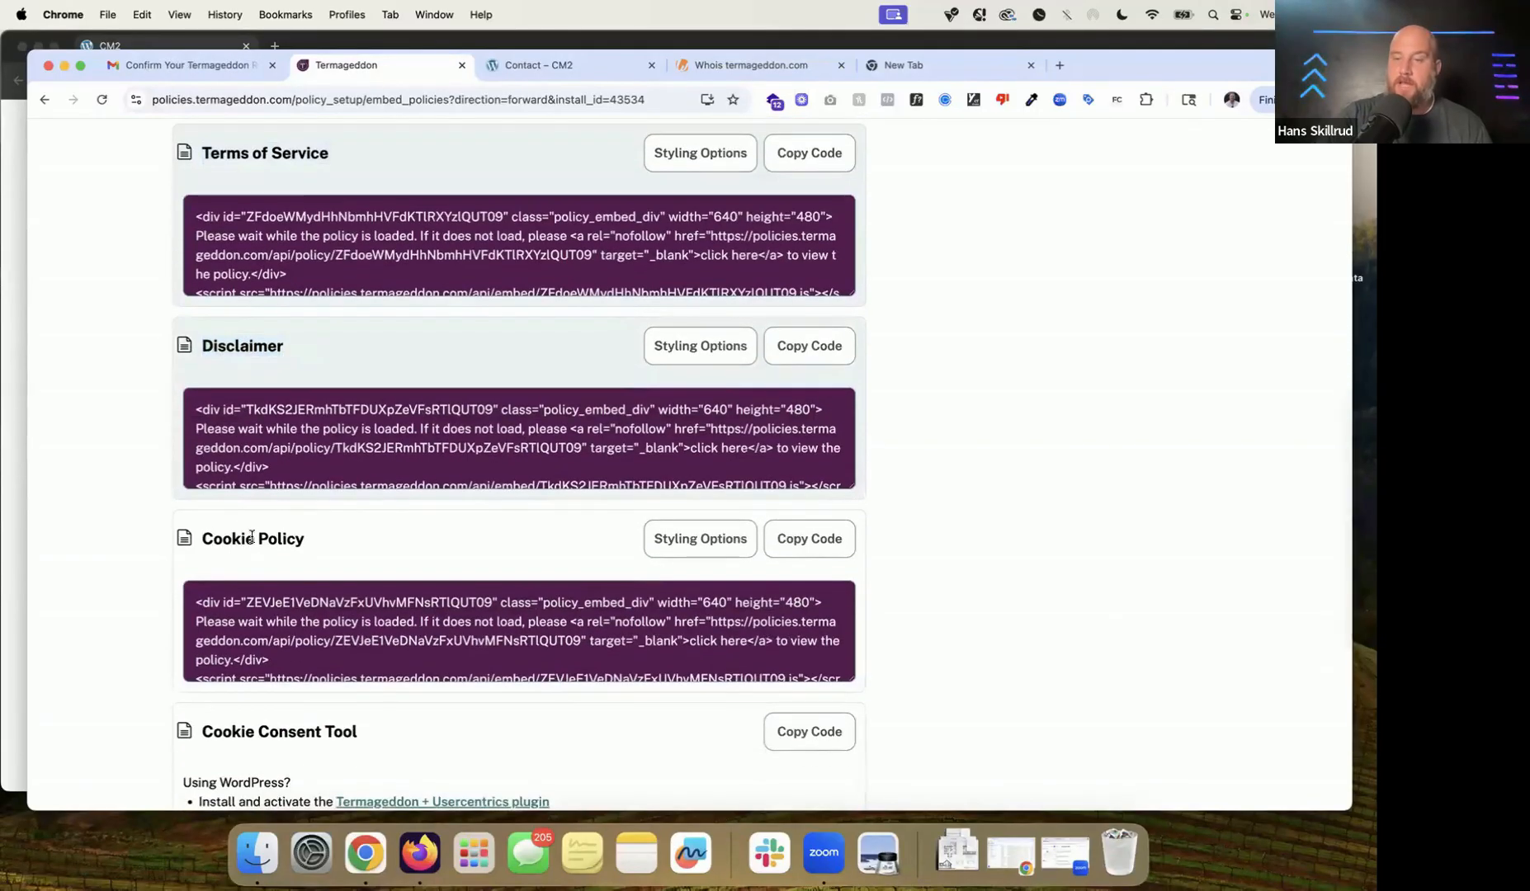
triple_click(251, 538)
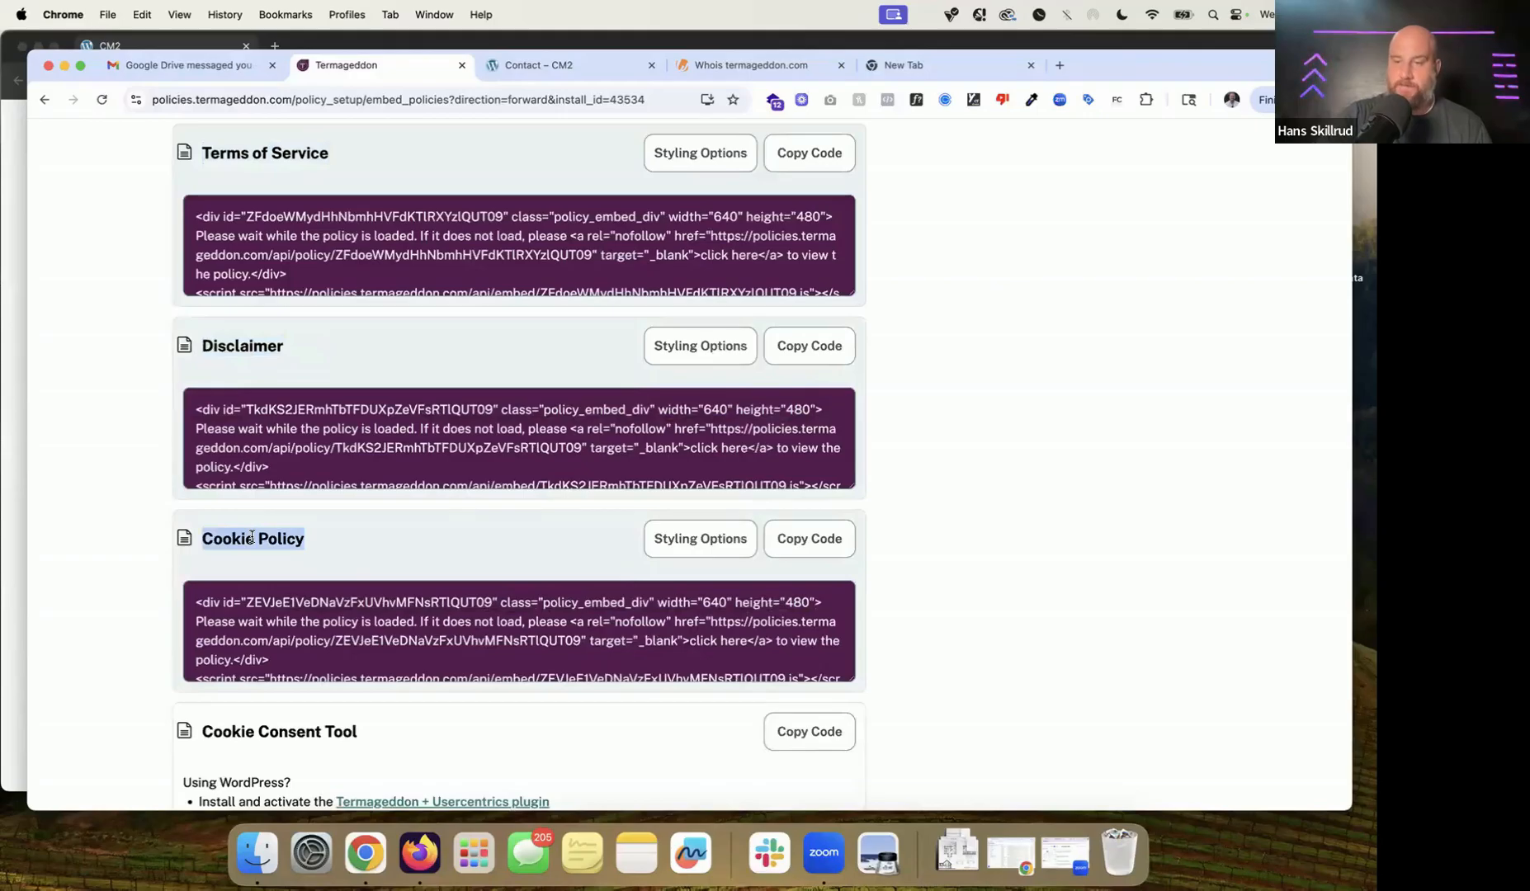
scroll(251, 536, up, 7)
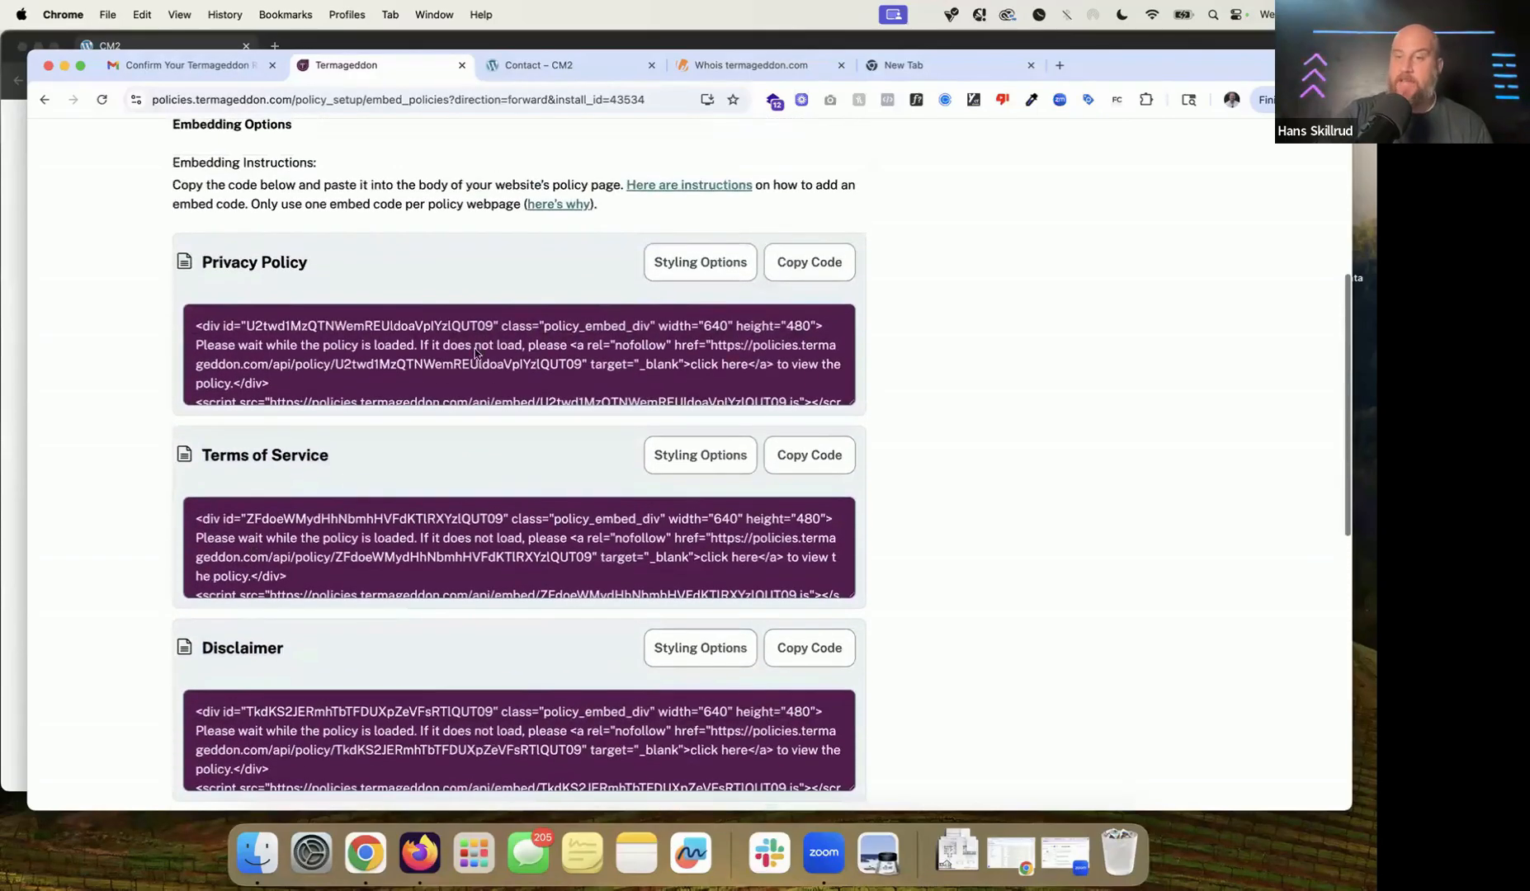
Step: Copy the Privacy Policy and Terms of Service embed codes
click(802, 263)
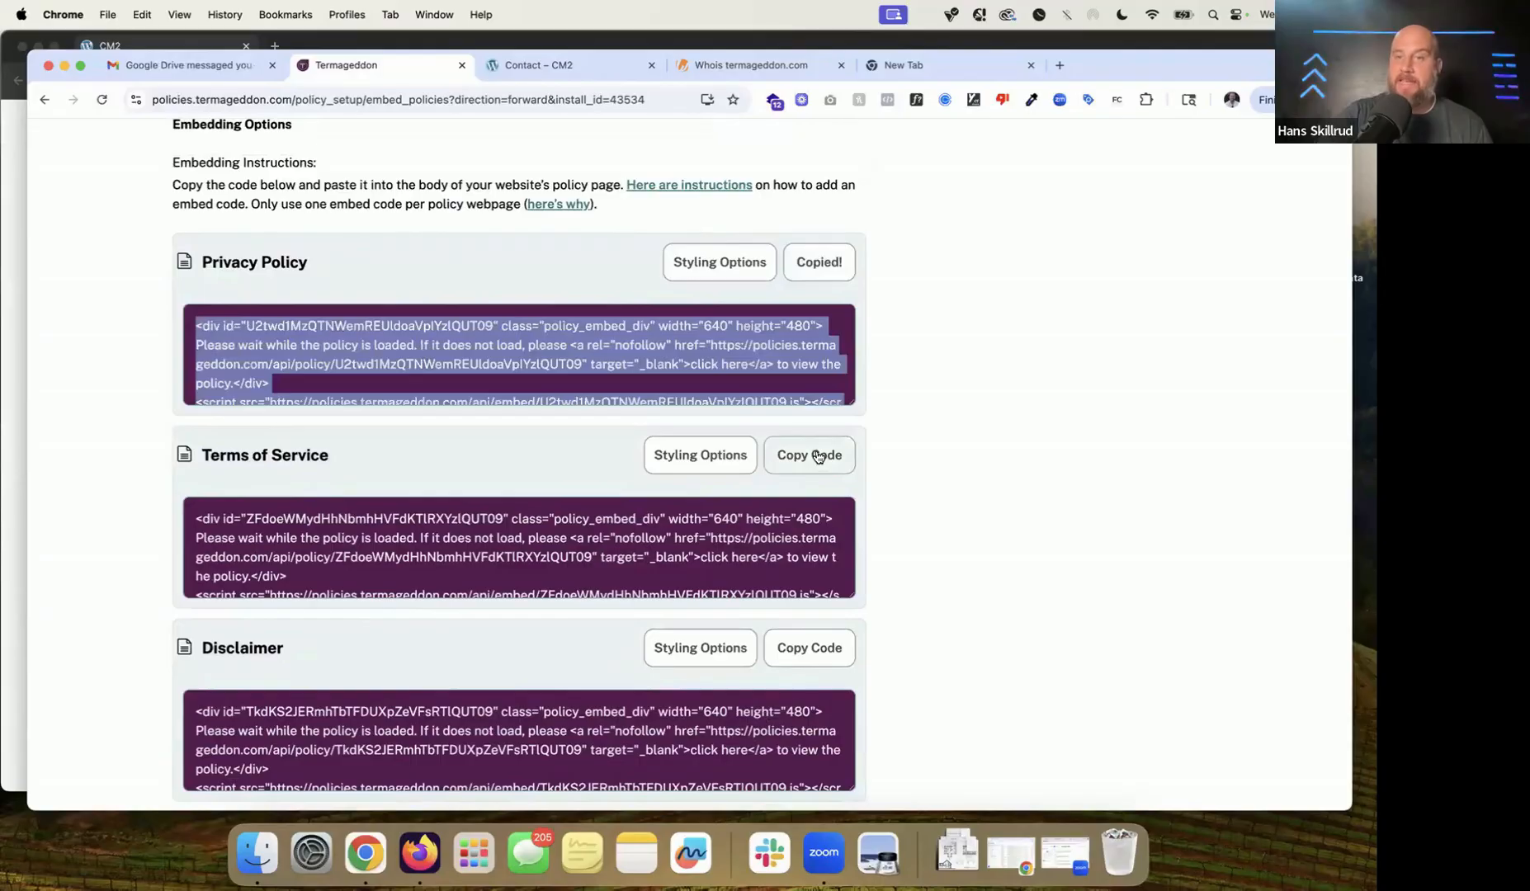
click(811, 456)
scroll(864, 615, down, 3)
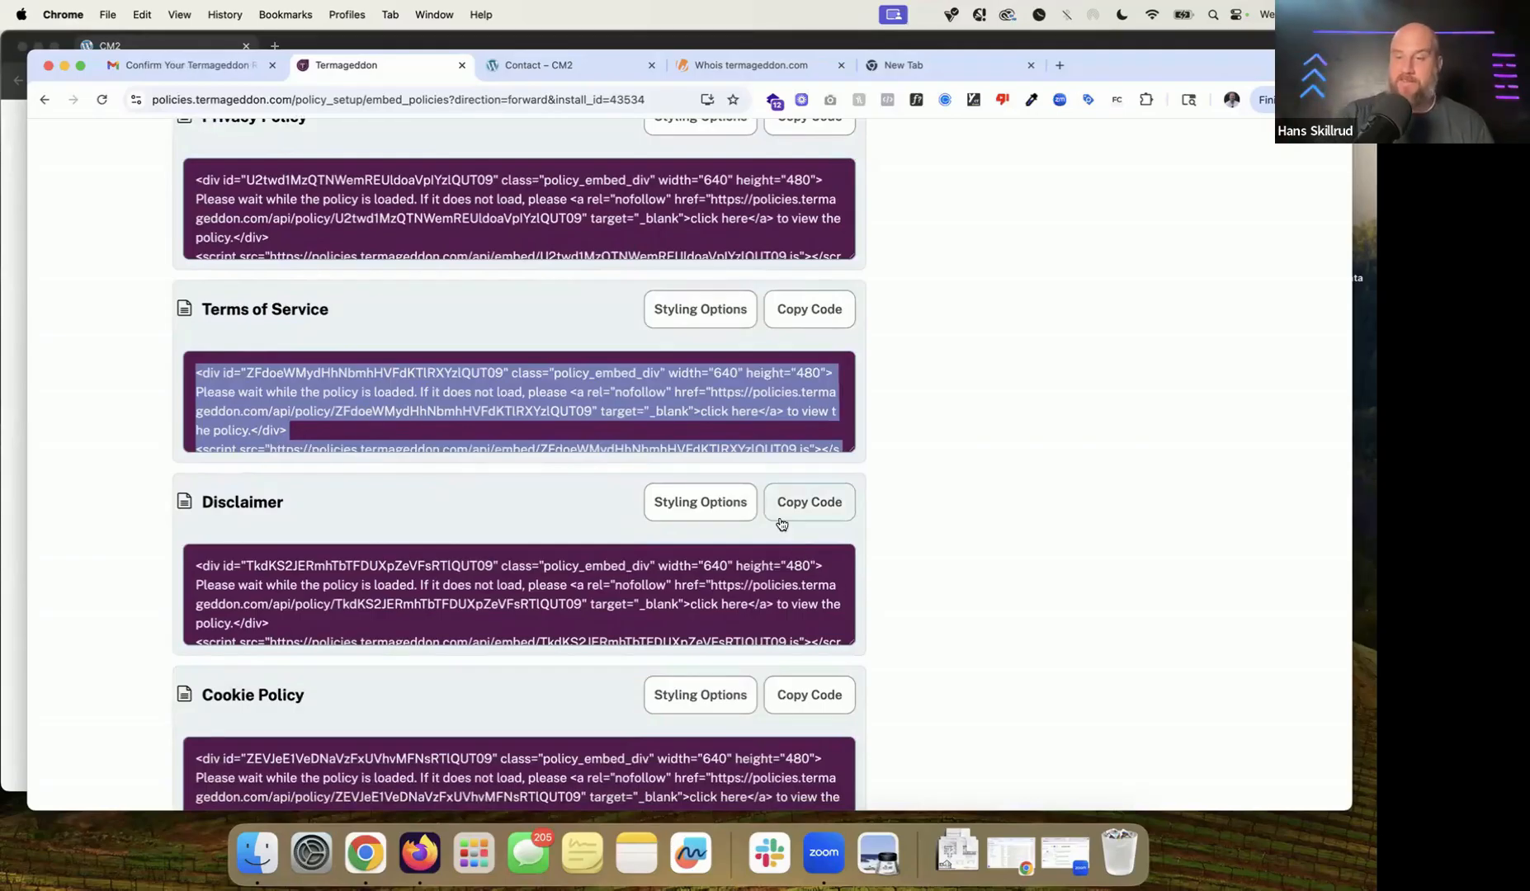
Step: Bring the CM2 site forward and scroll to its 'Designed with WordPress' footer credit
click(17, 450)
scroll(896, 613, down, 10)
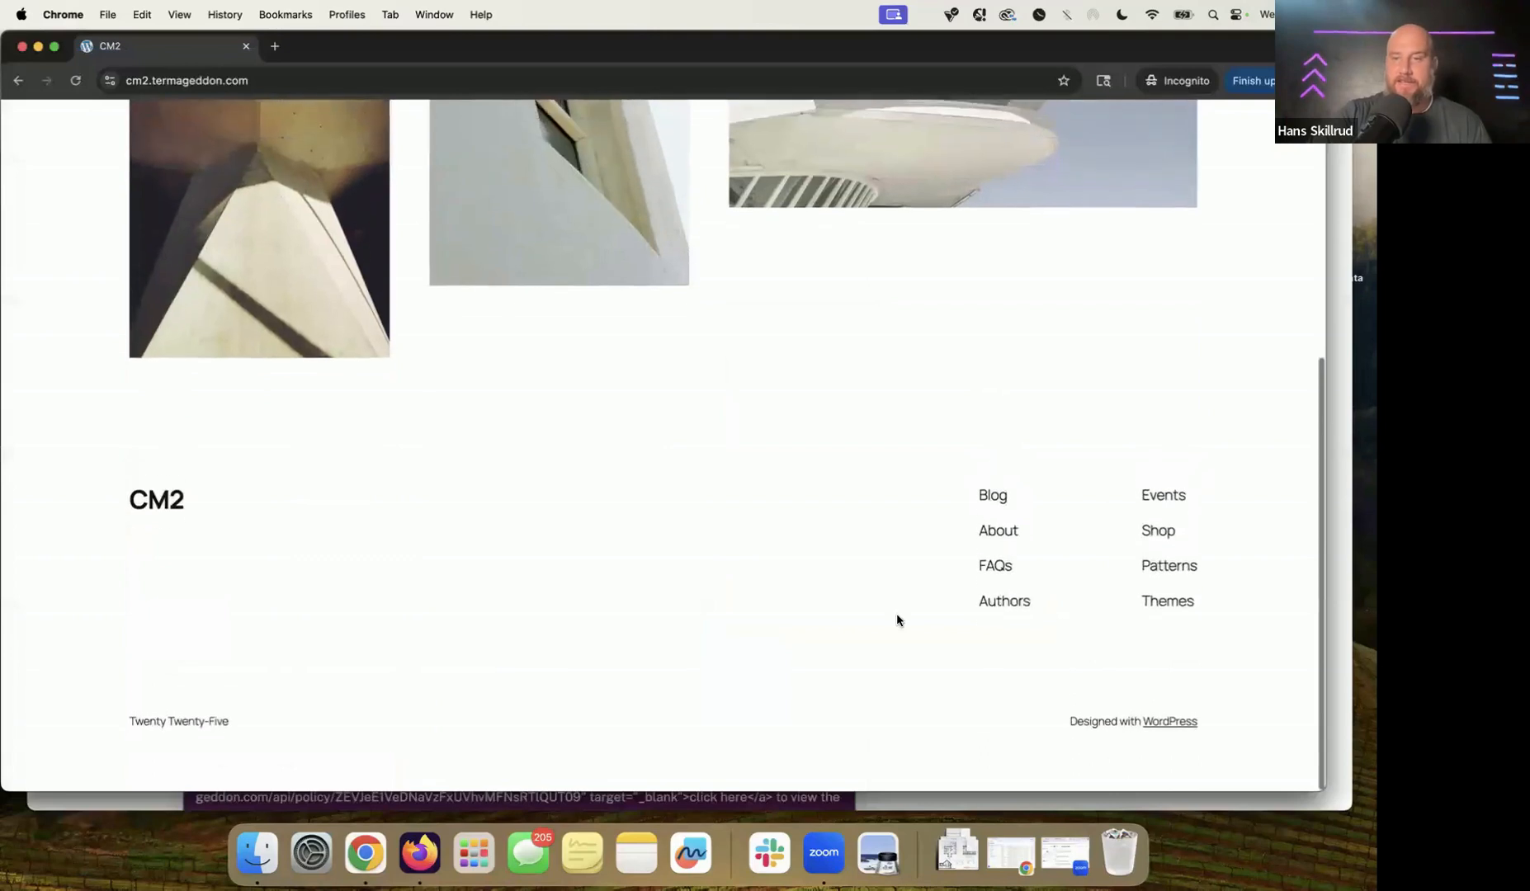
drag(1076, 744, 1216, 745)
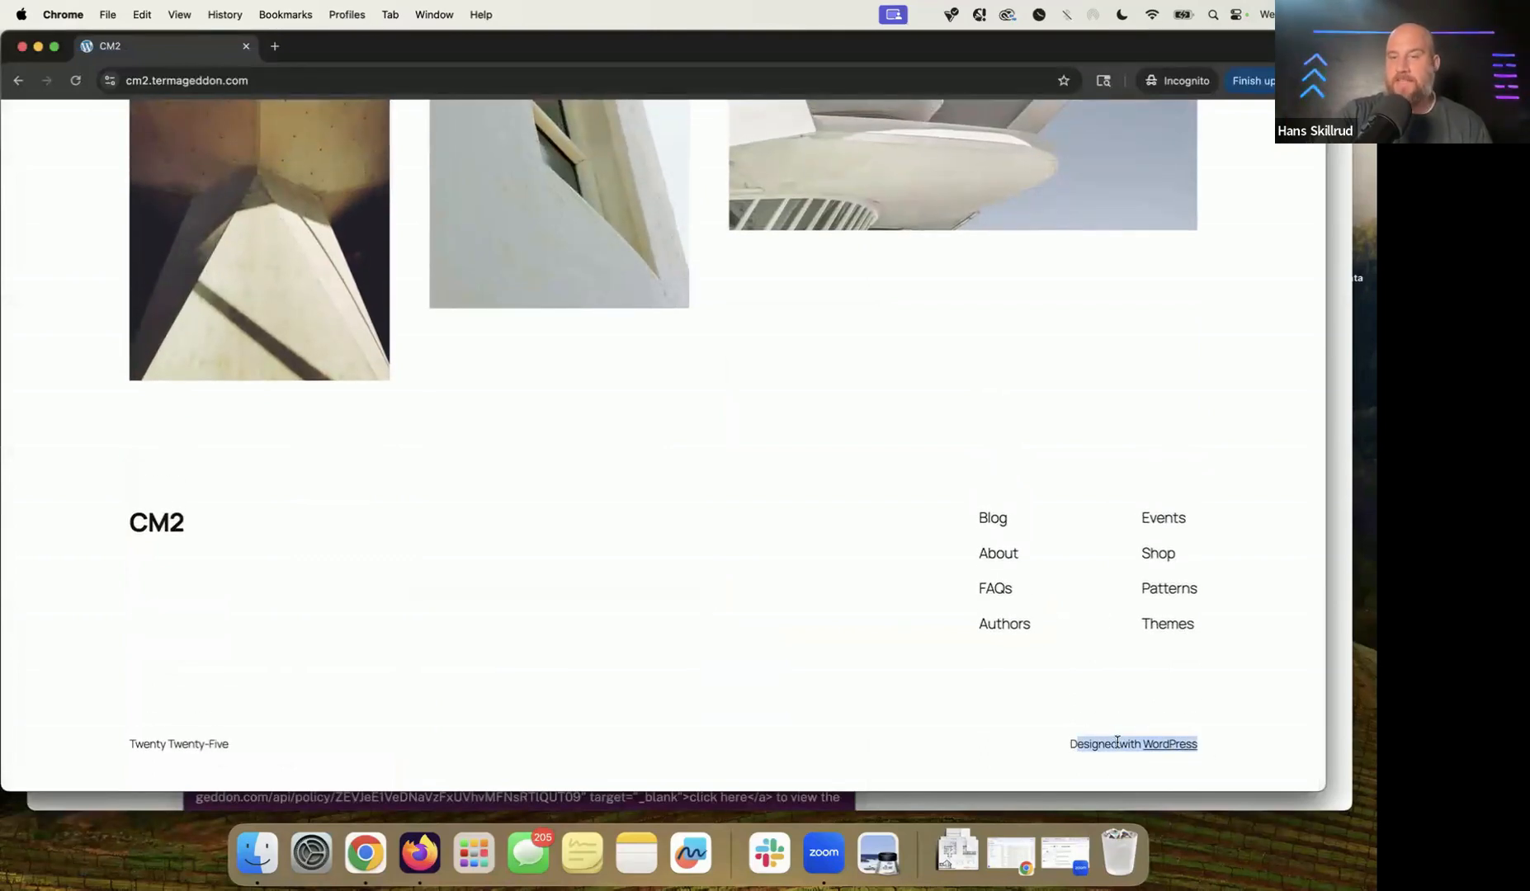
click(1039, 749)
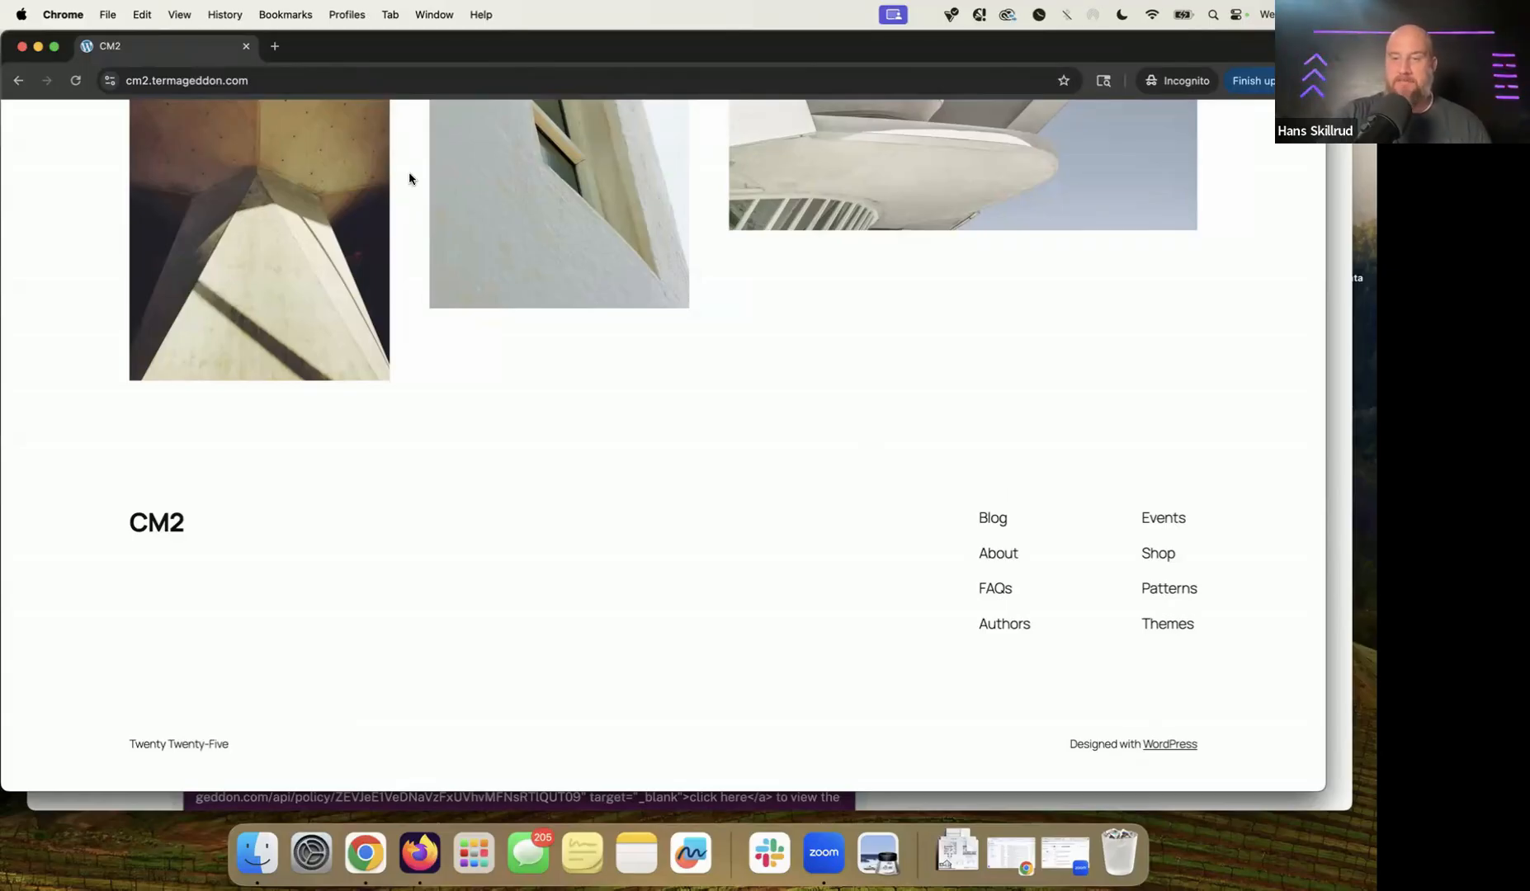
Step: In an incognito tab, search termageddon.com for 'consolidate' and open the consolidating-policies article
click(275, 47)
text(termageddon.com)
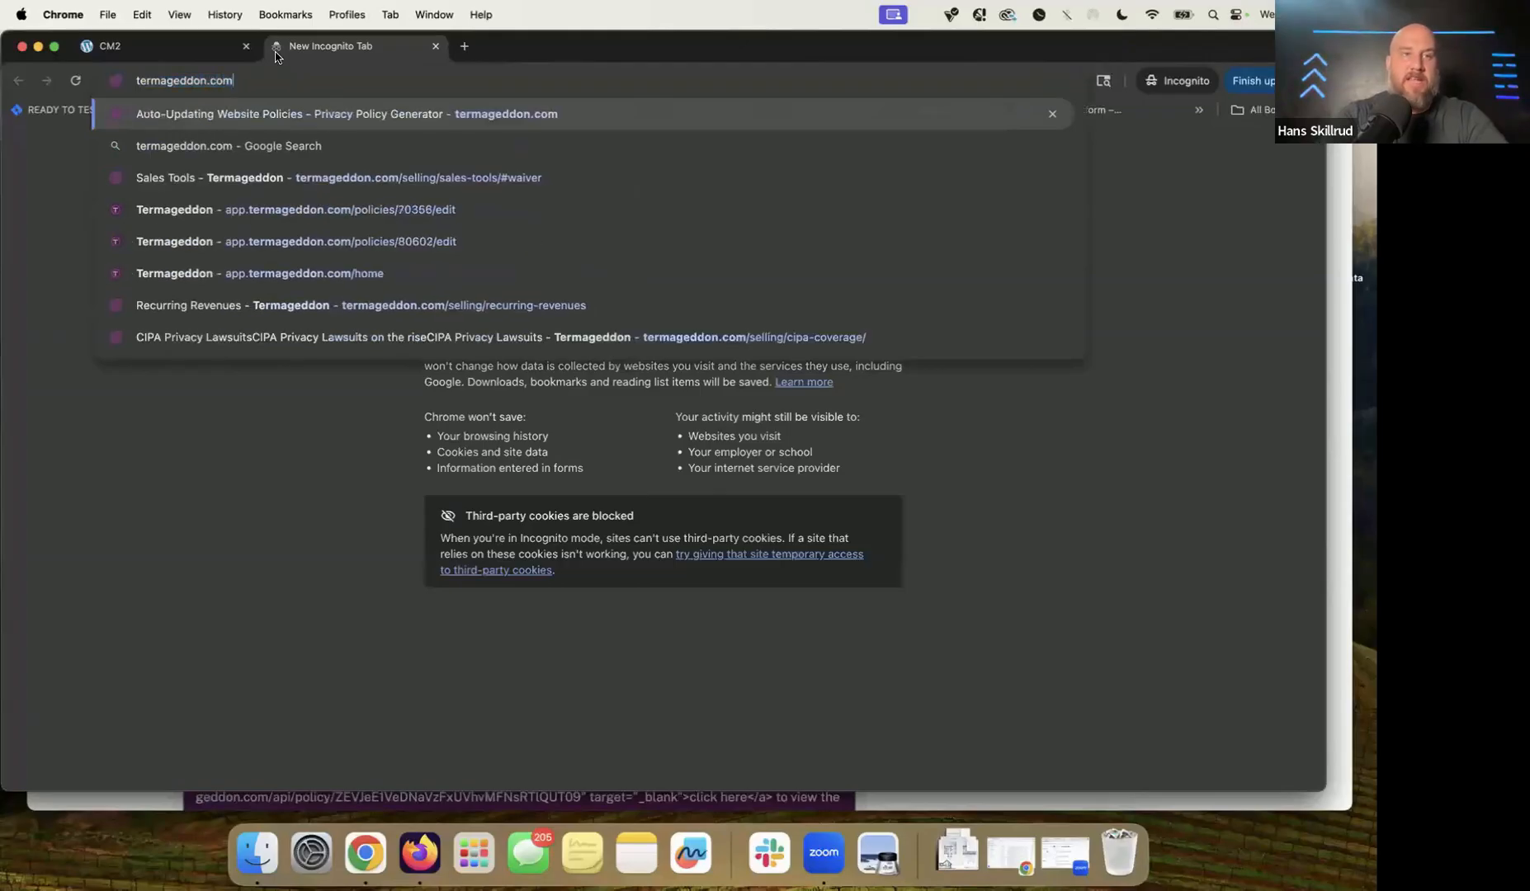
text(/?s=cons)
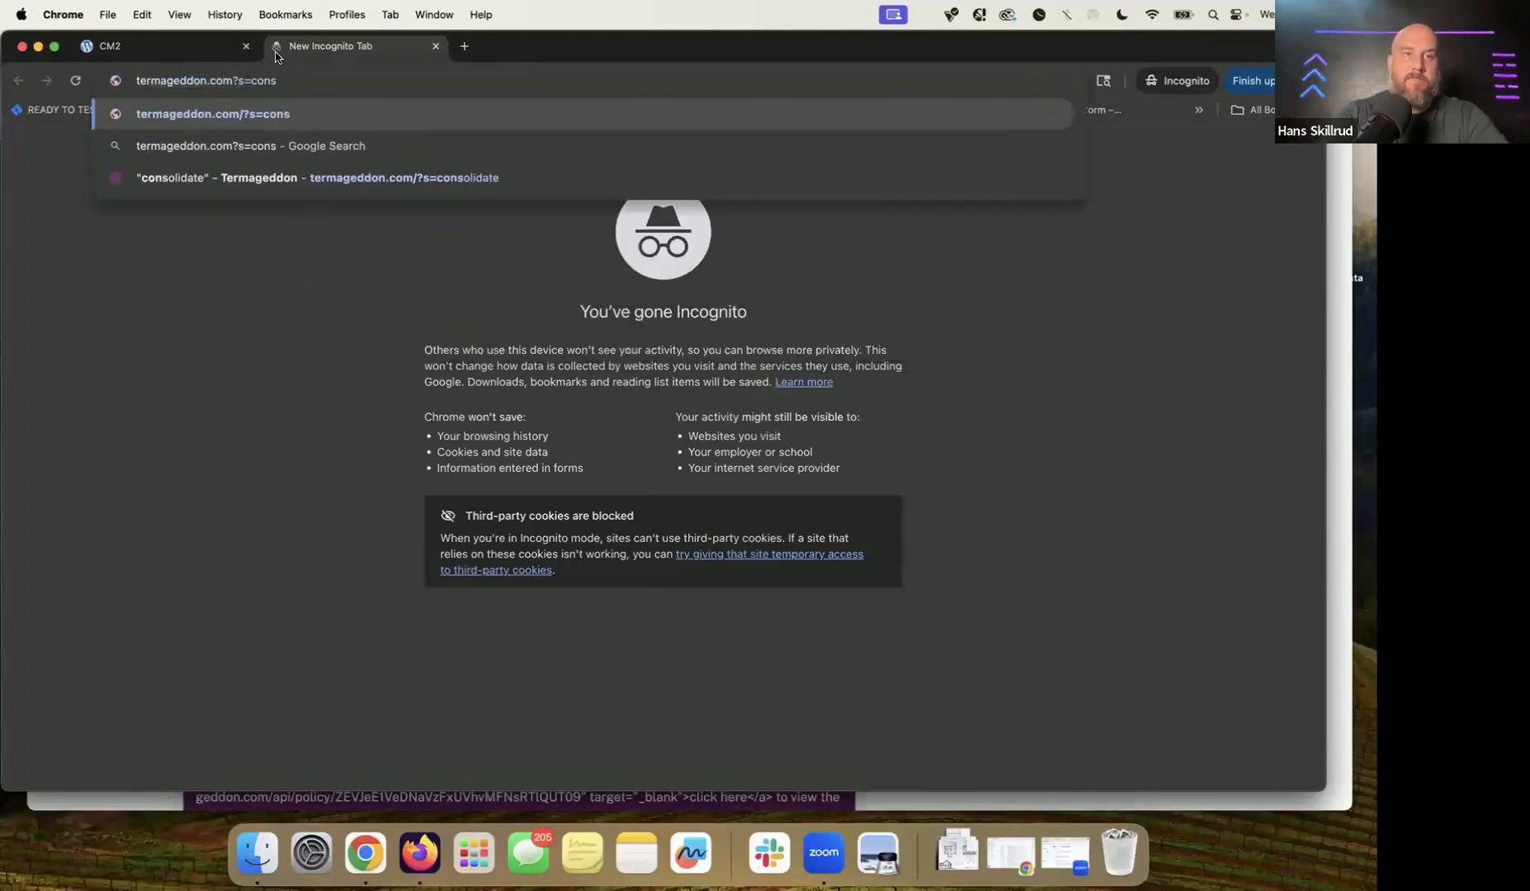
text(olidate)
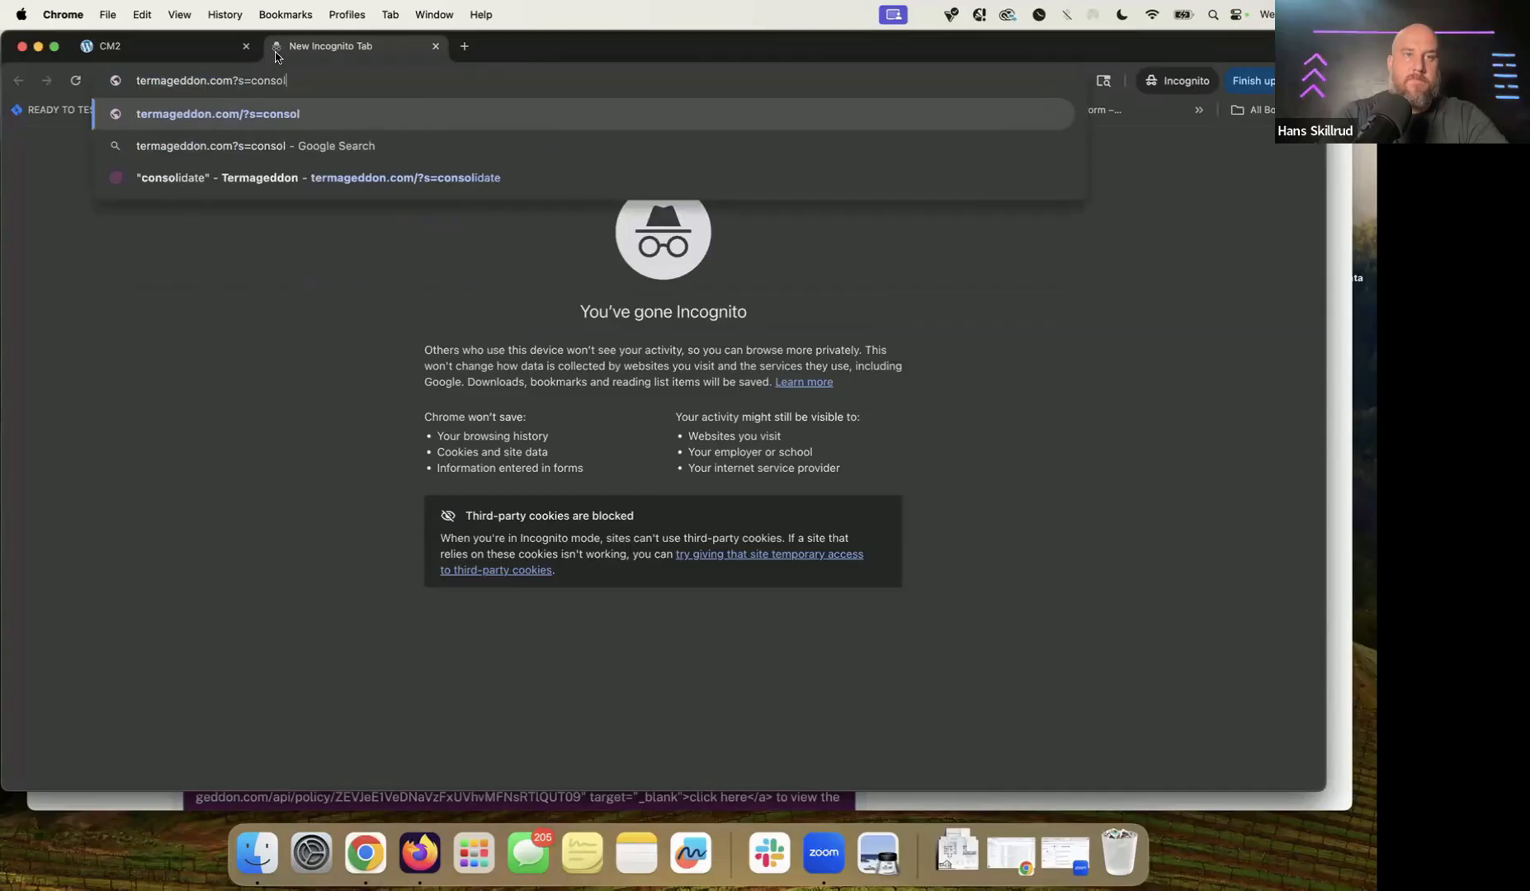
key(Return)
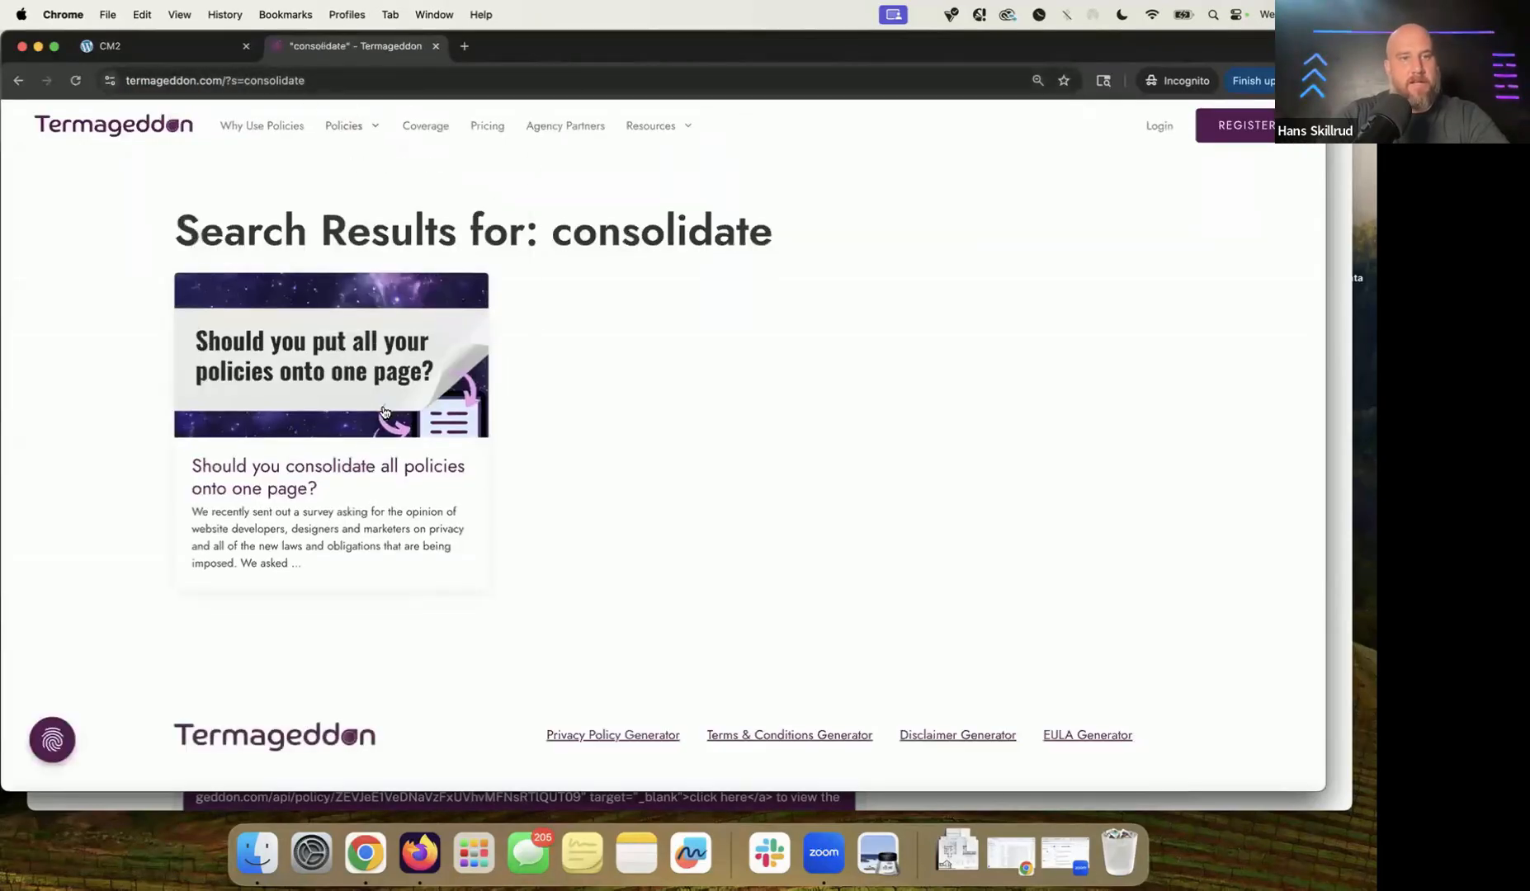
click(359, 480)
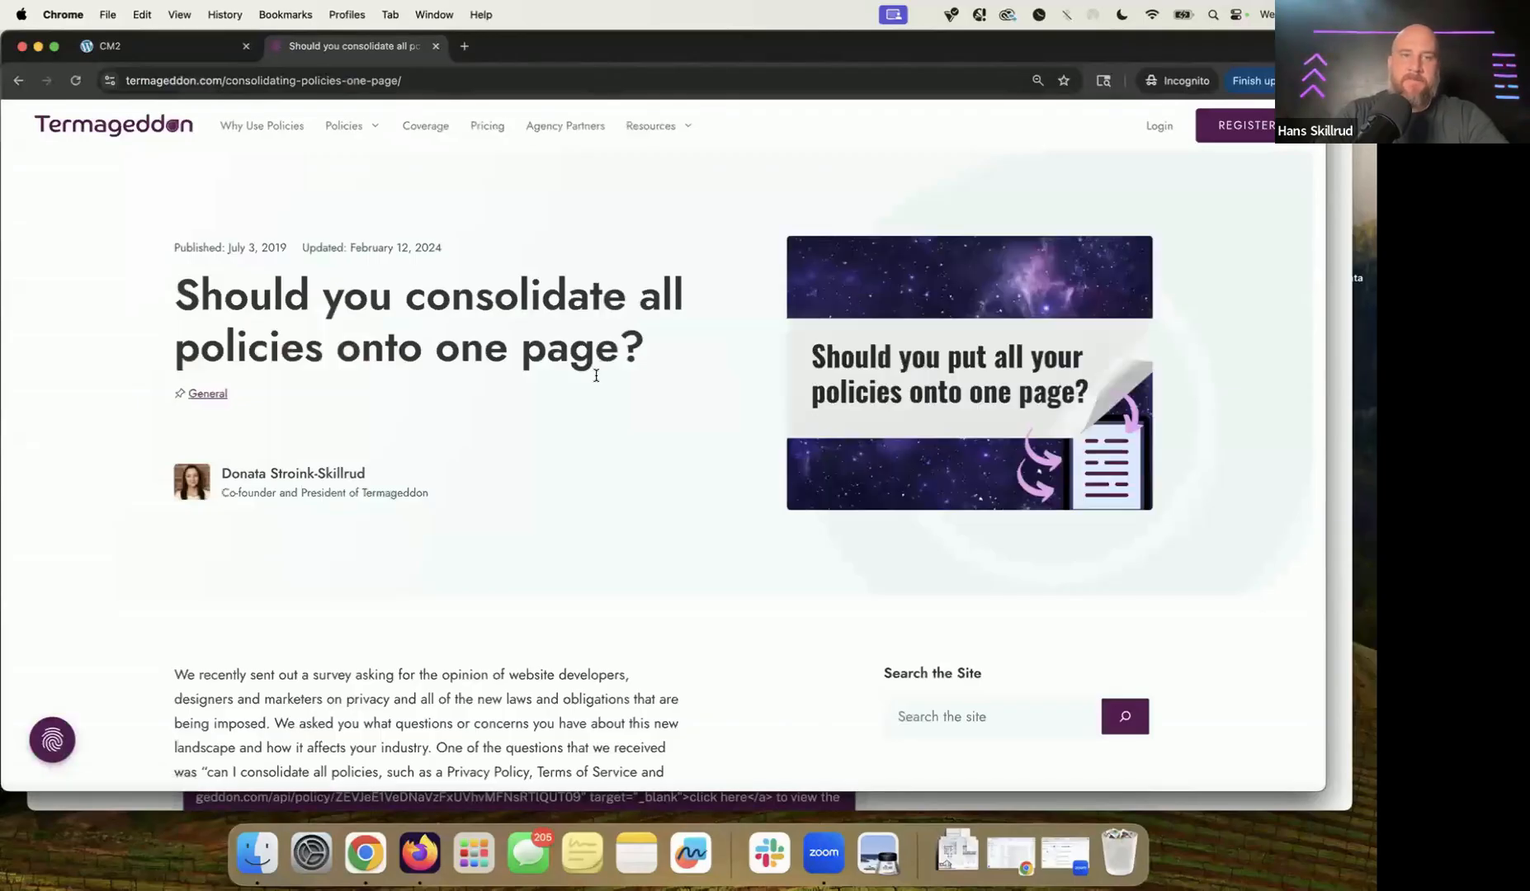
Step: Read through 'Should you consolidate all policies onto one page?' and return to the embed codes window
scroll(596, 376, down, 5)
scroll(783, 445, down, 8)
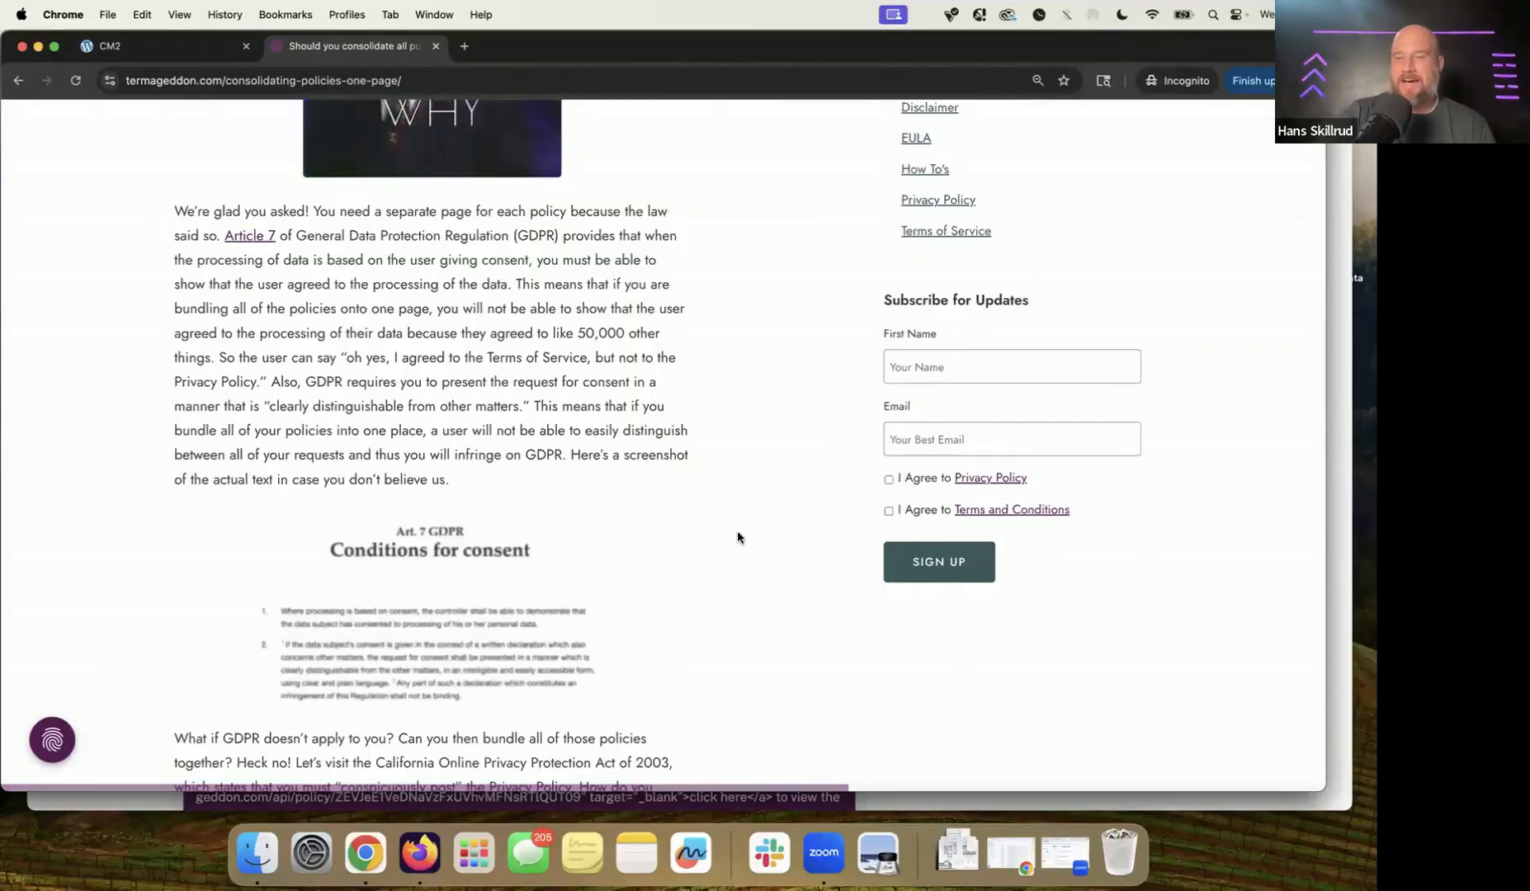
scroll(738, 533, down, 5)
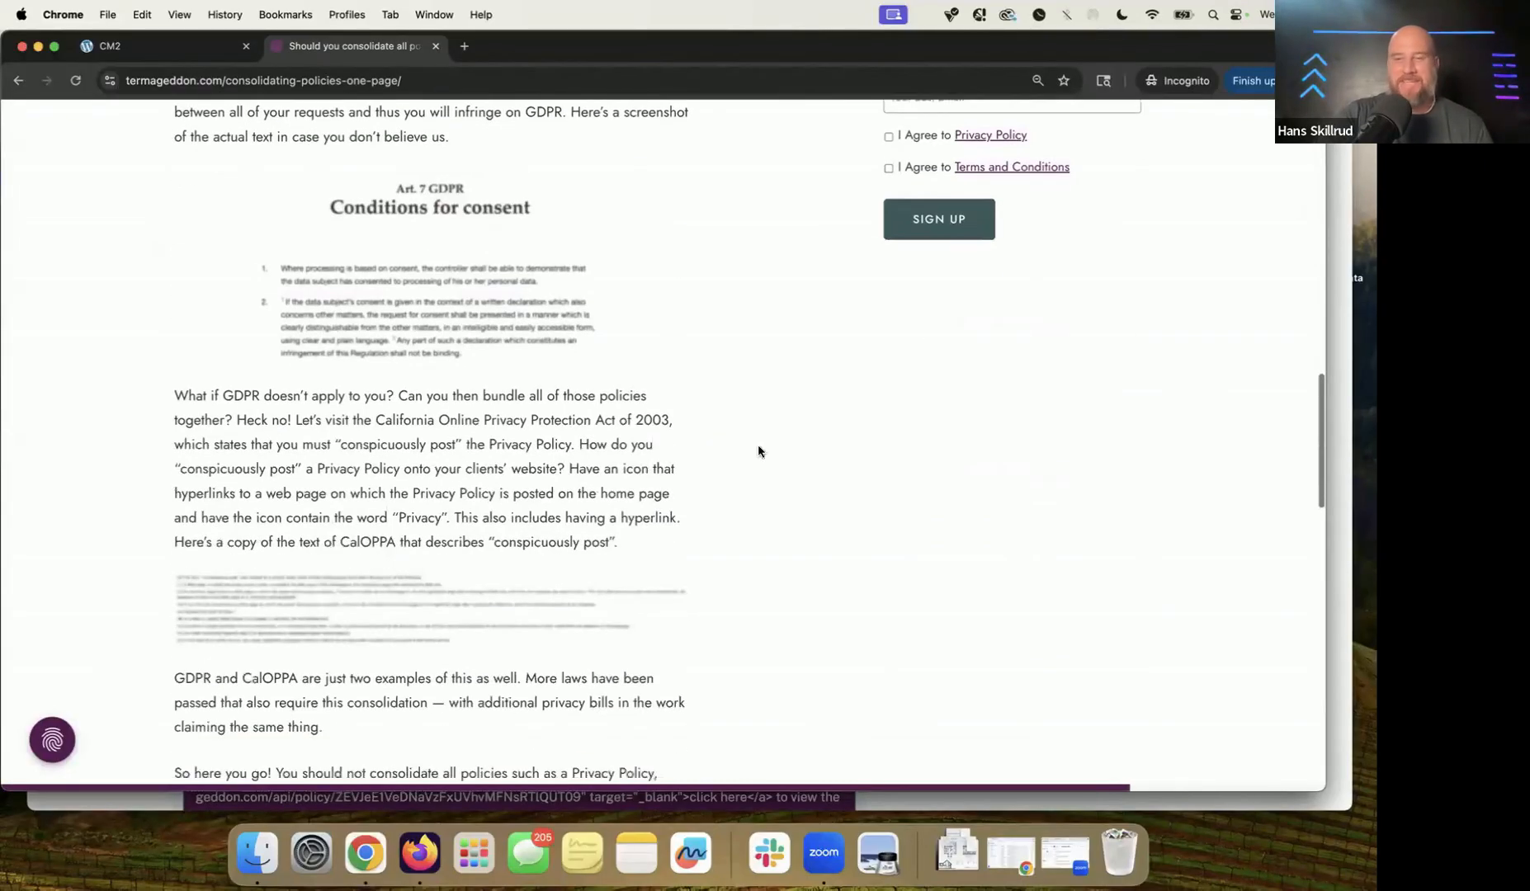
click(1341, 506)
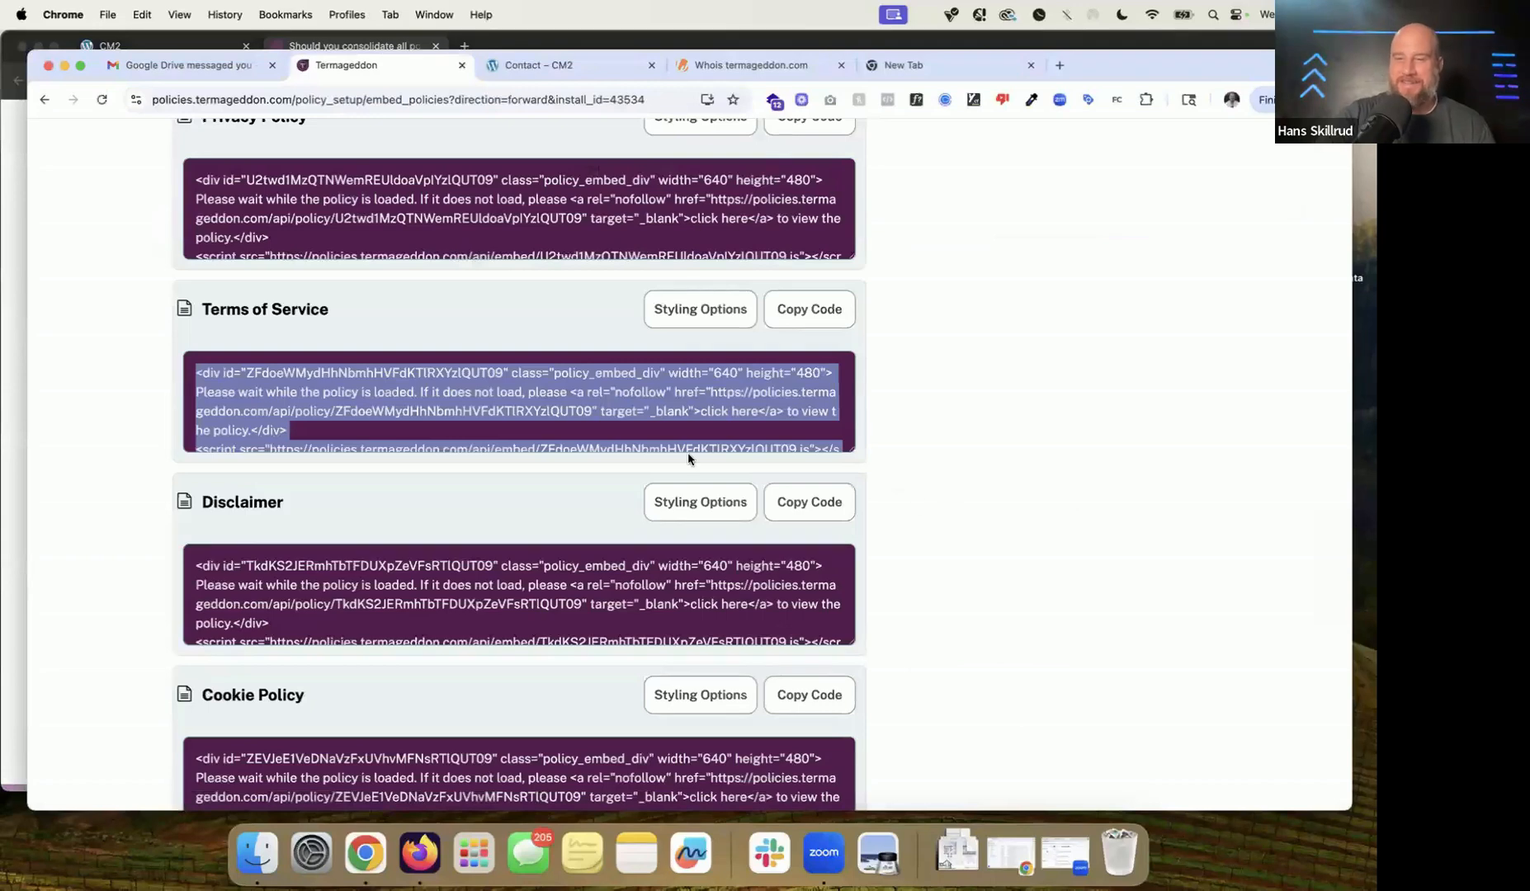
Step: Highlight the Cookie Consent Tool heading and WordPress plugin instructions, then select the whole head-embed code
scroll(689, 455, down, 2)
scroll(689, 456, down, 8)
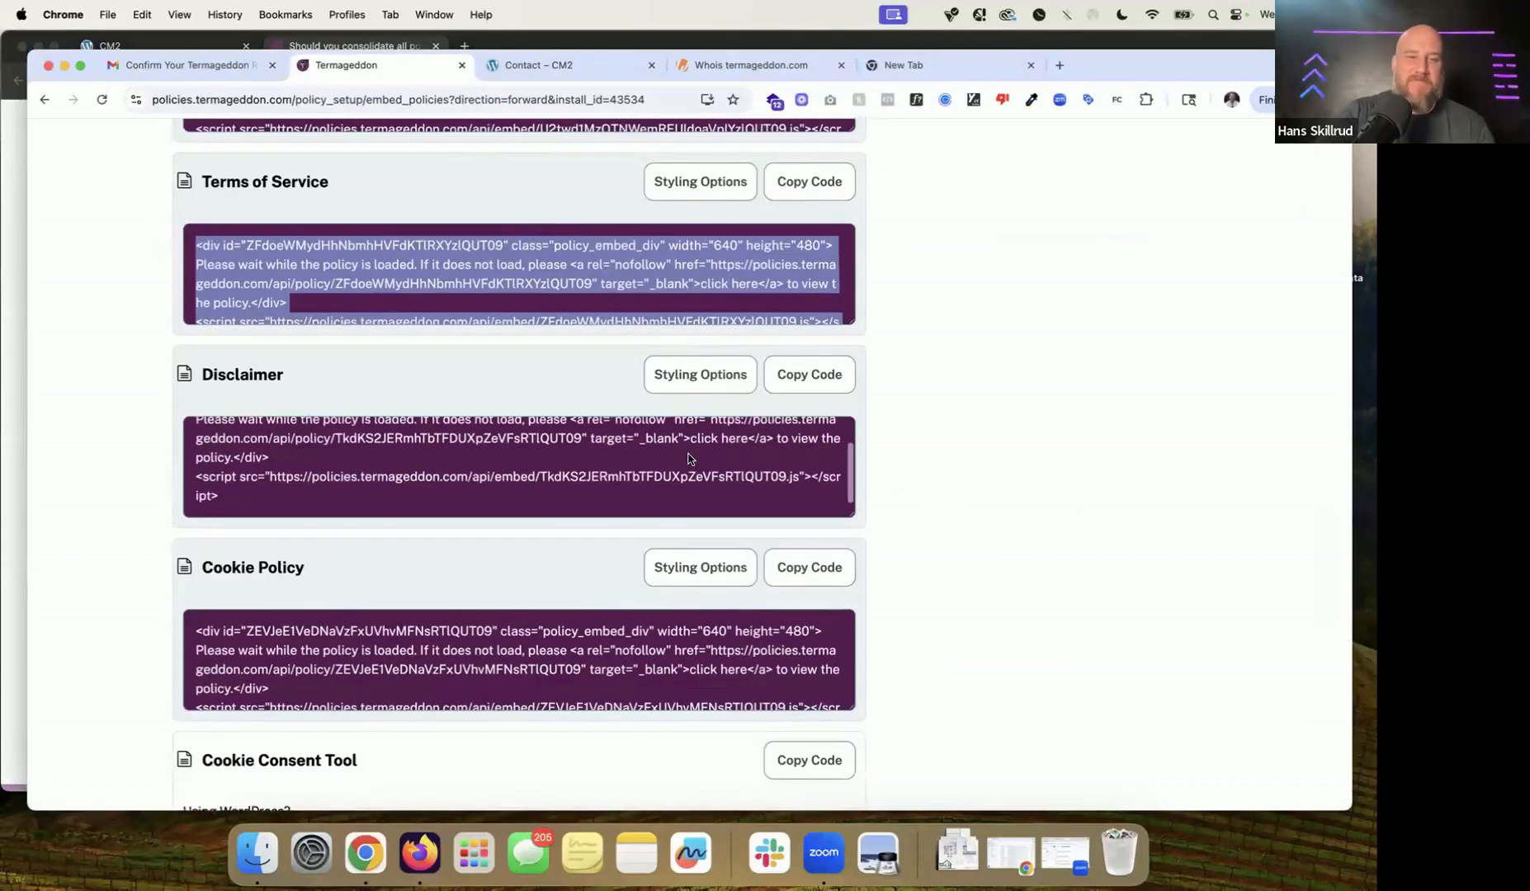
triple_click(282, 317)
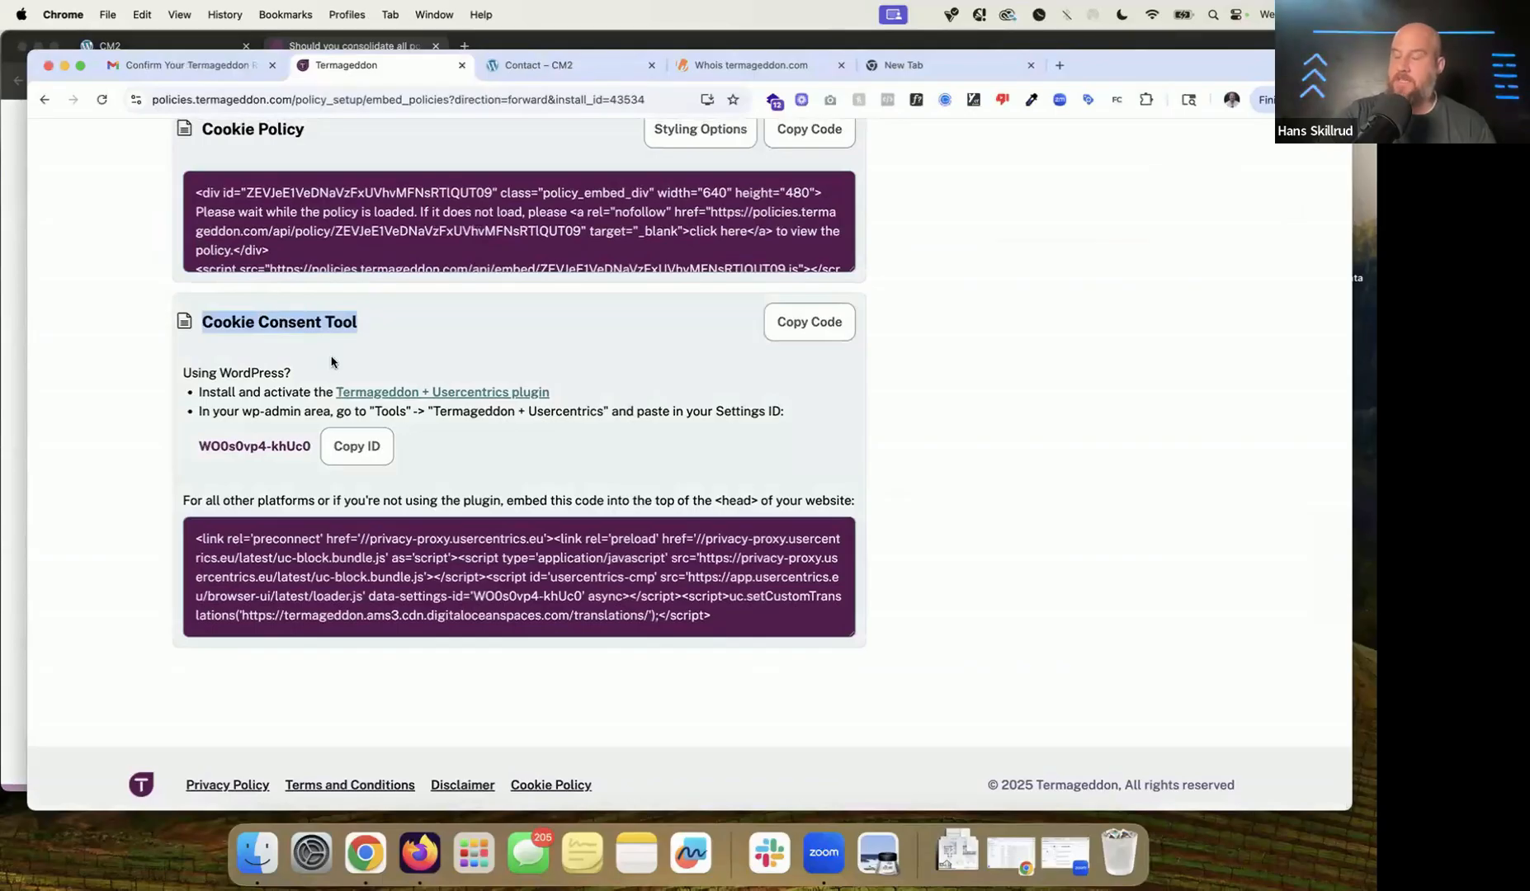
mouse_move(180, 369)
mouse_down()
mouse_move(423, 393)
mouse_move(477, 421)
mouse_move(169, 372)
mouse_up()
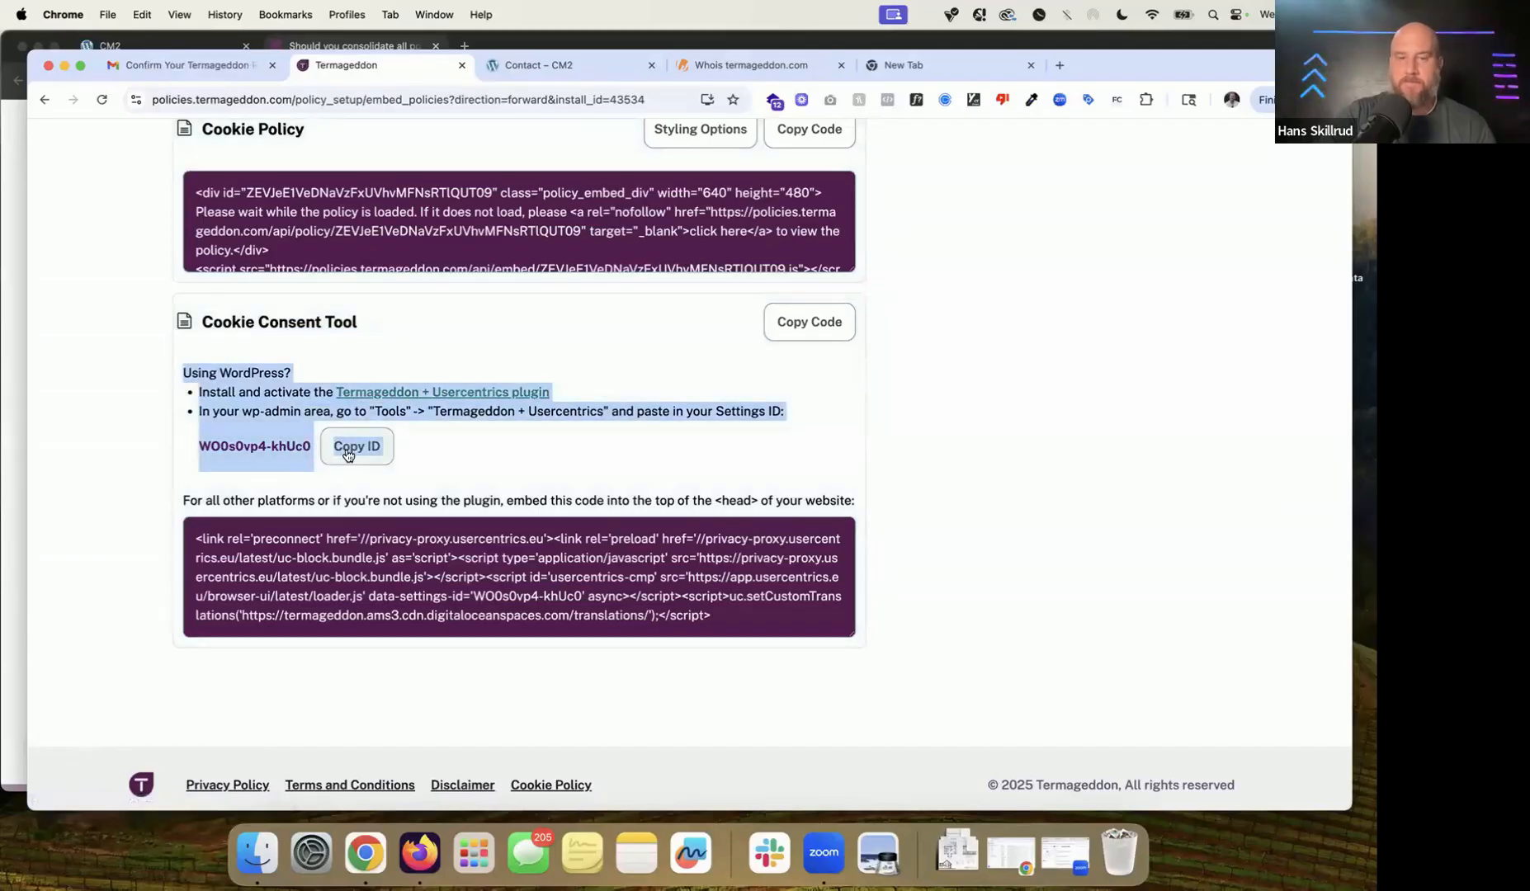
click(345, 494)
double_click(383, 502)
click(384, 502)
triple_click(399, 573)
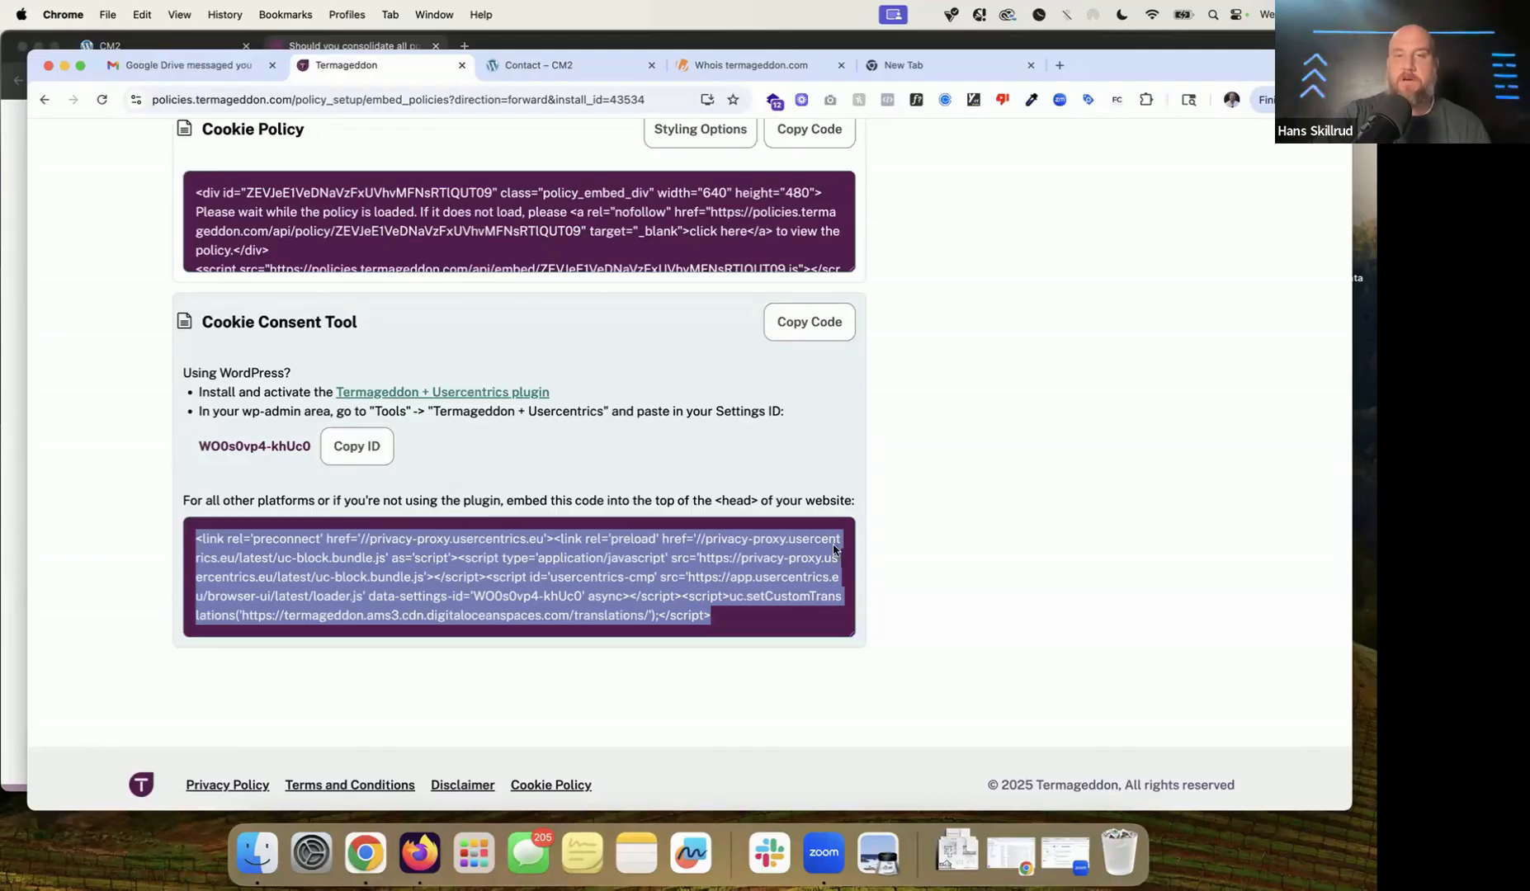
Step: Open the 'Here are instructions' embedding help article in a new tab, then go back to Share/Embed Policies
scroll(834, 550, up, 13)
scroll(833, 550, down, 7)
scroll(834, 550, up, 5)
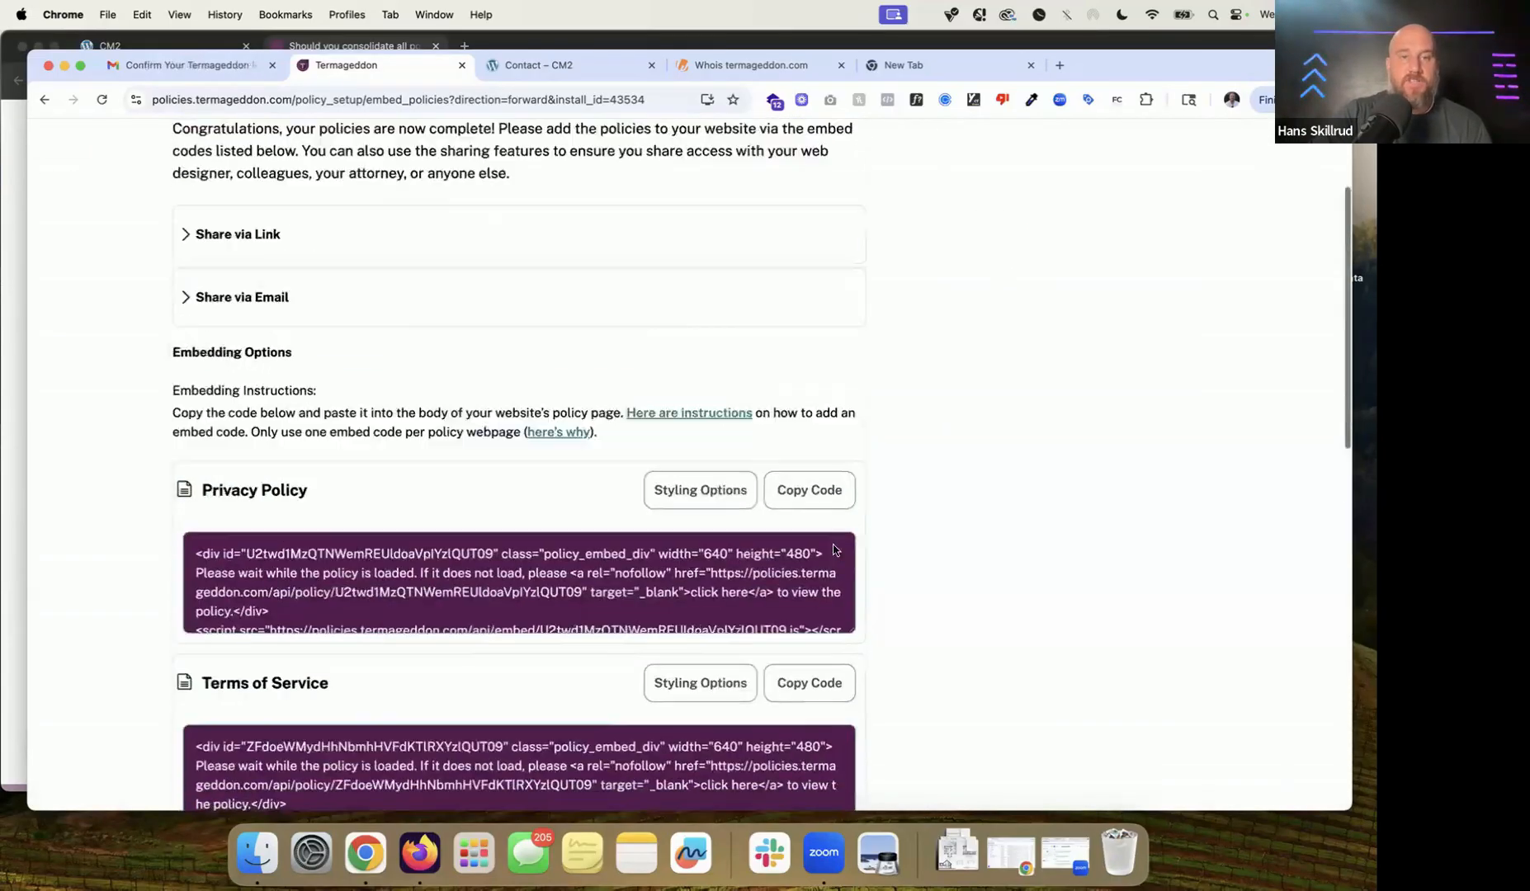
scroll(833, 551, up, 4)
right_click(723, 588)
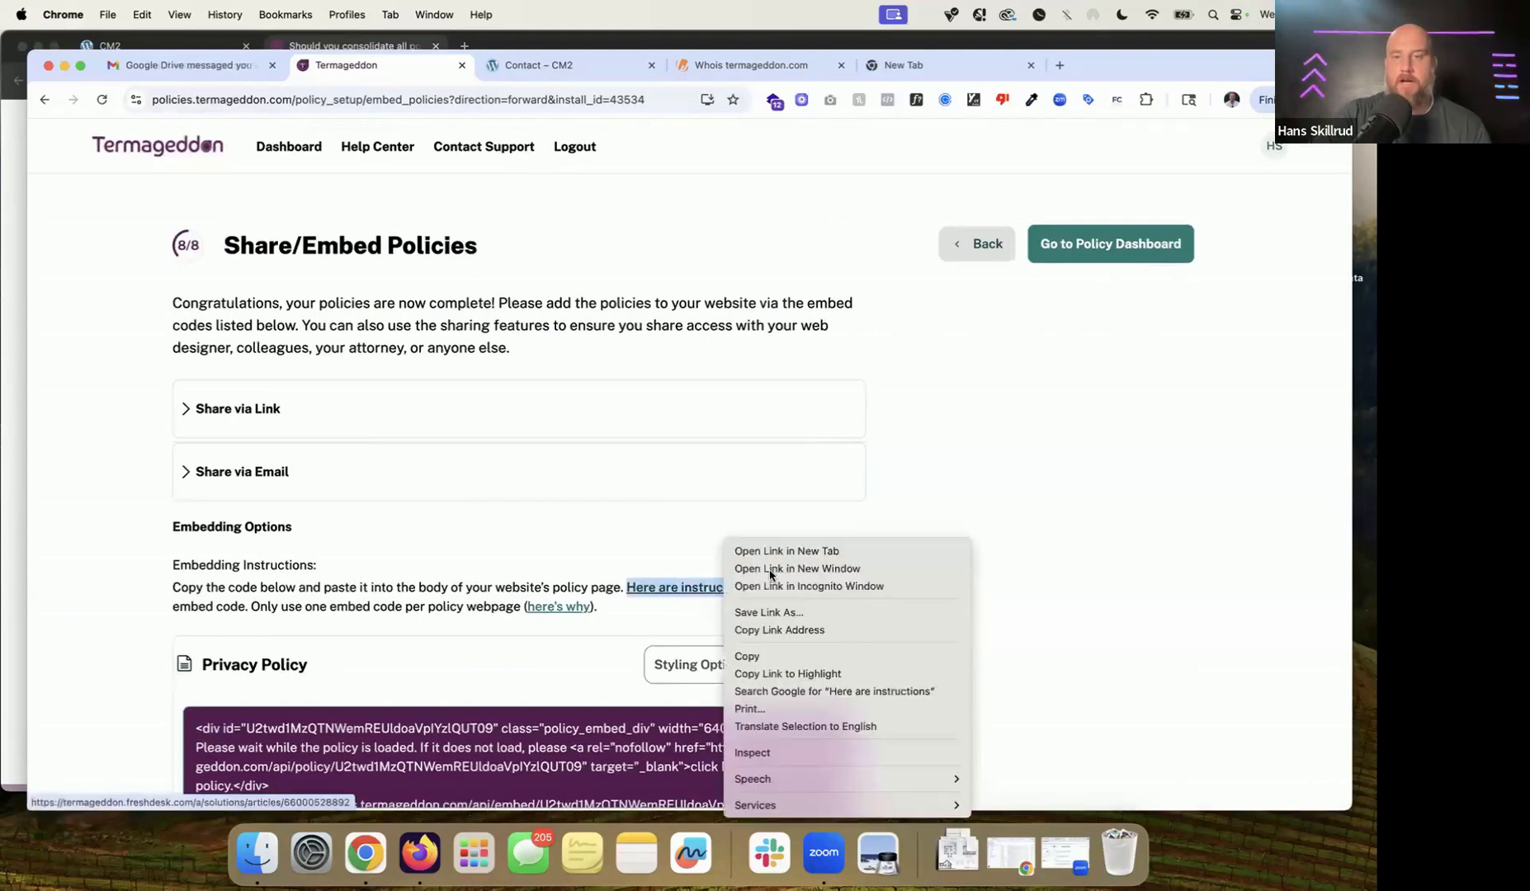
click(788, 551)
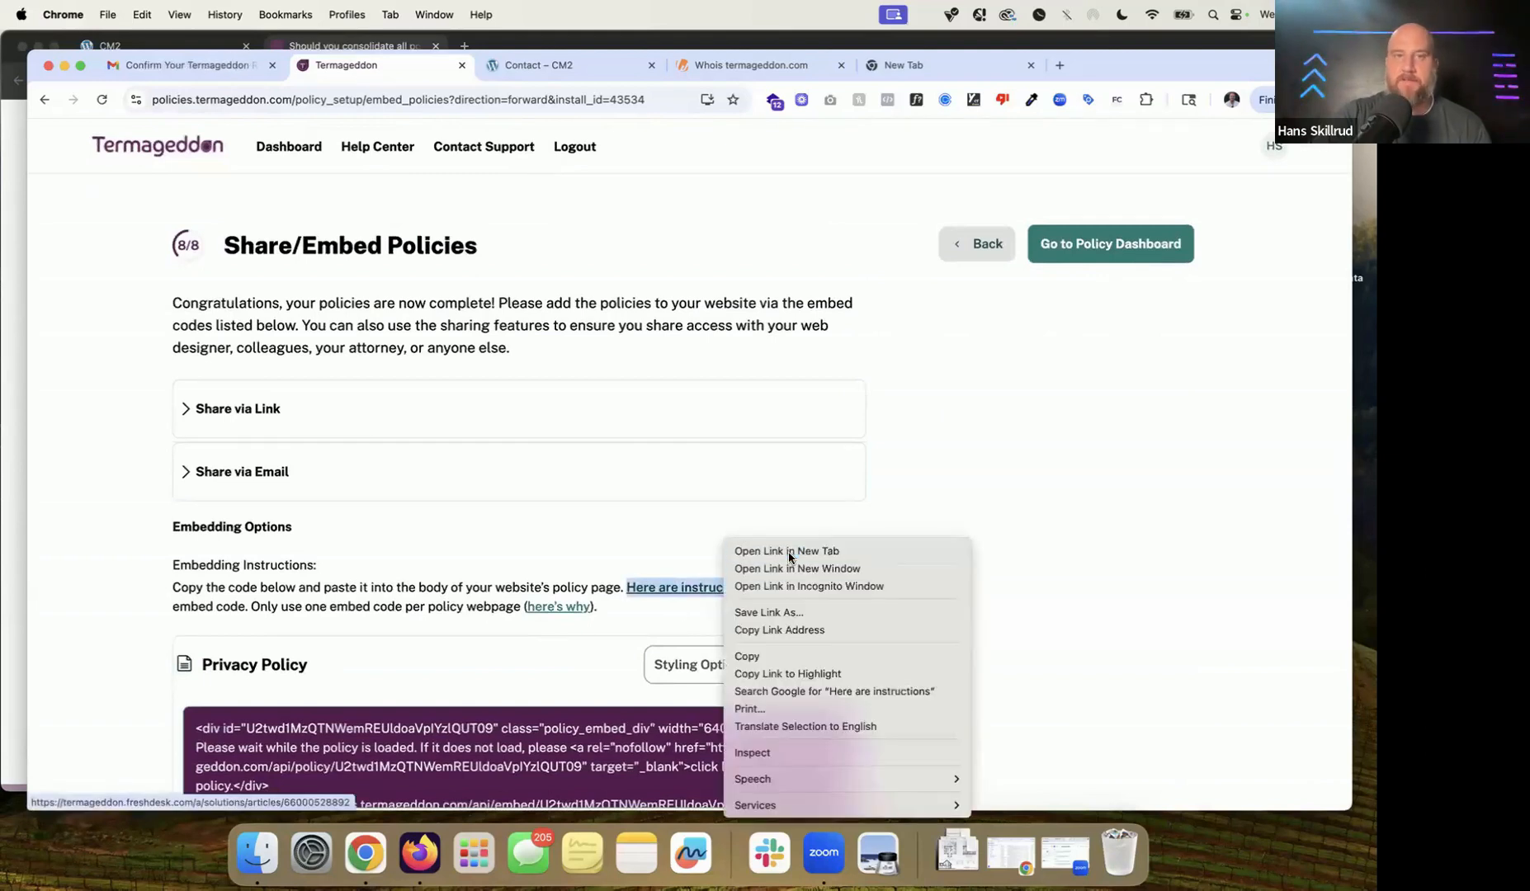
click(559, 65)
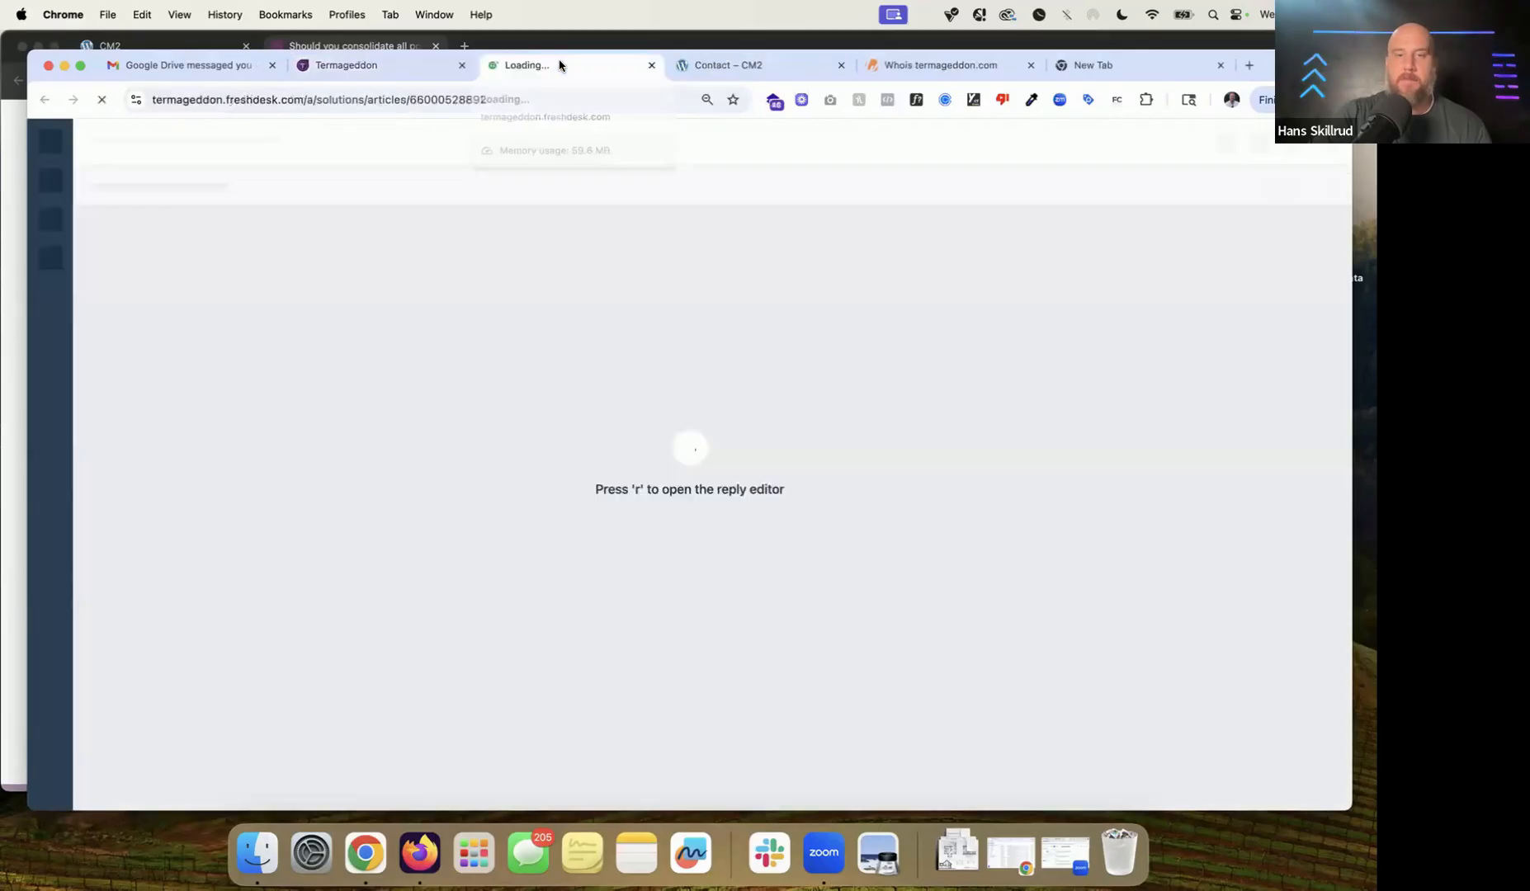
click(393, 66)
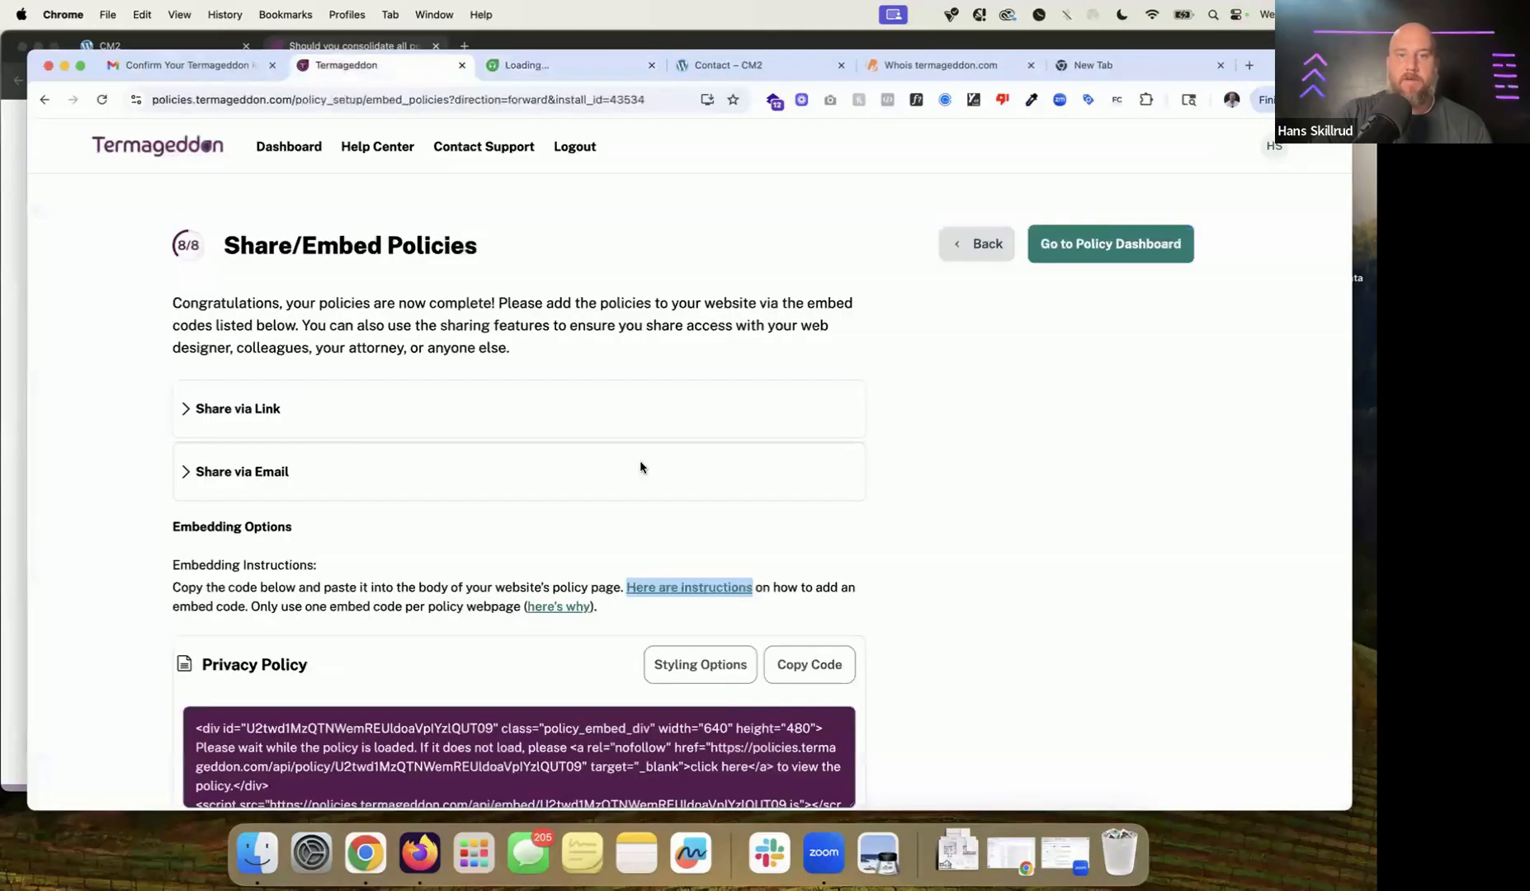
Step: Review the Privacy Policy, Terms of Service and Disclaimer embed codes, briefly highlighting the Privacy Policy loading message
scroll(648, 471, down, 3)
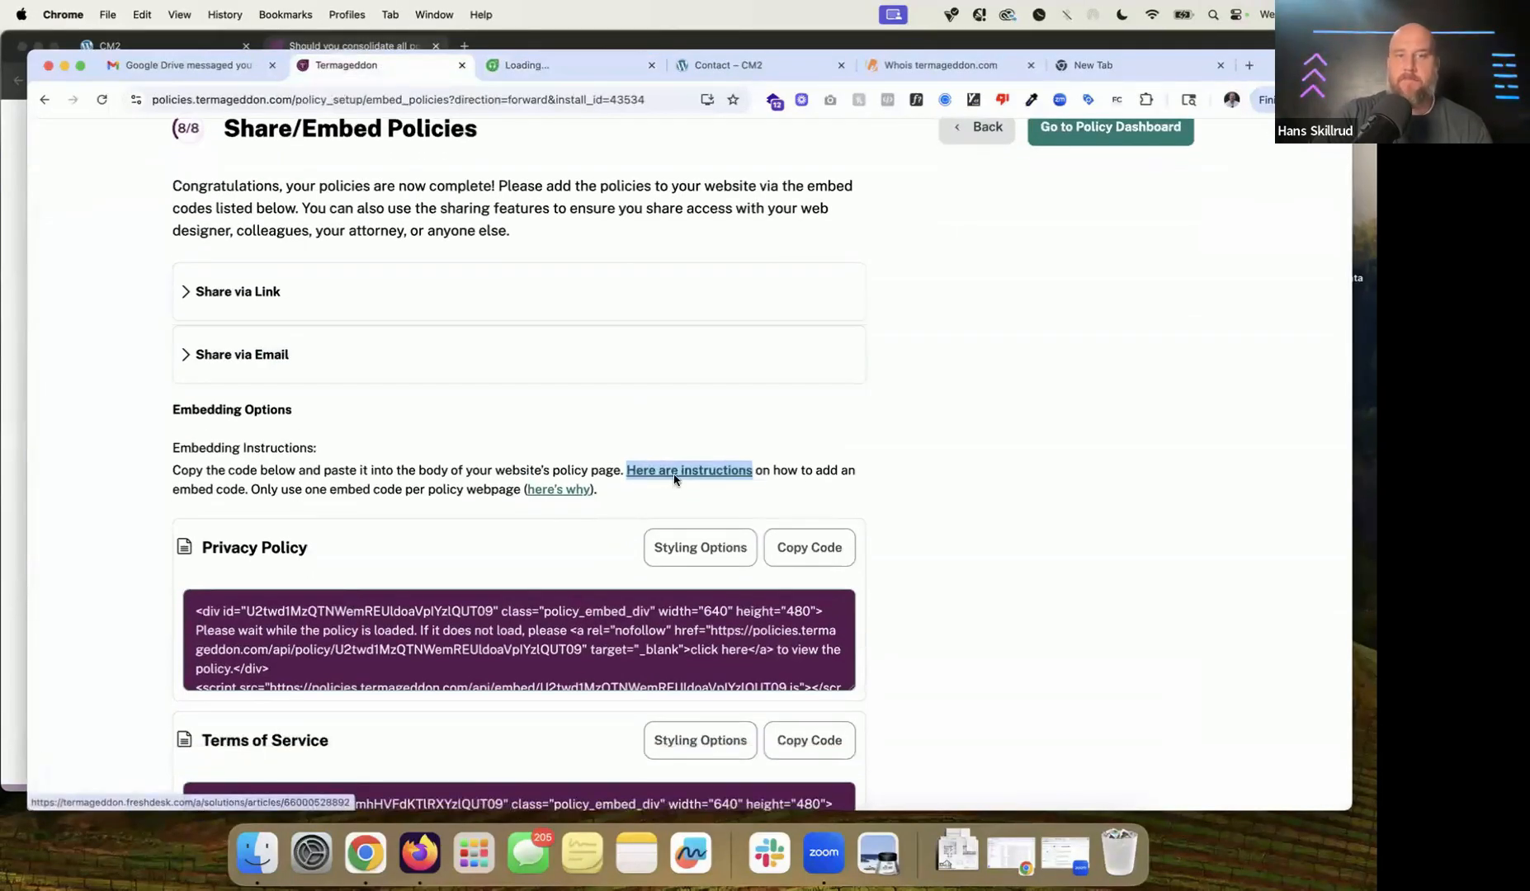
scroll(701, 459, down, 1)
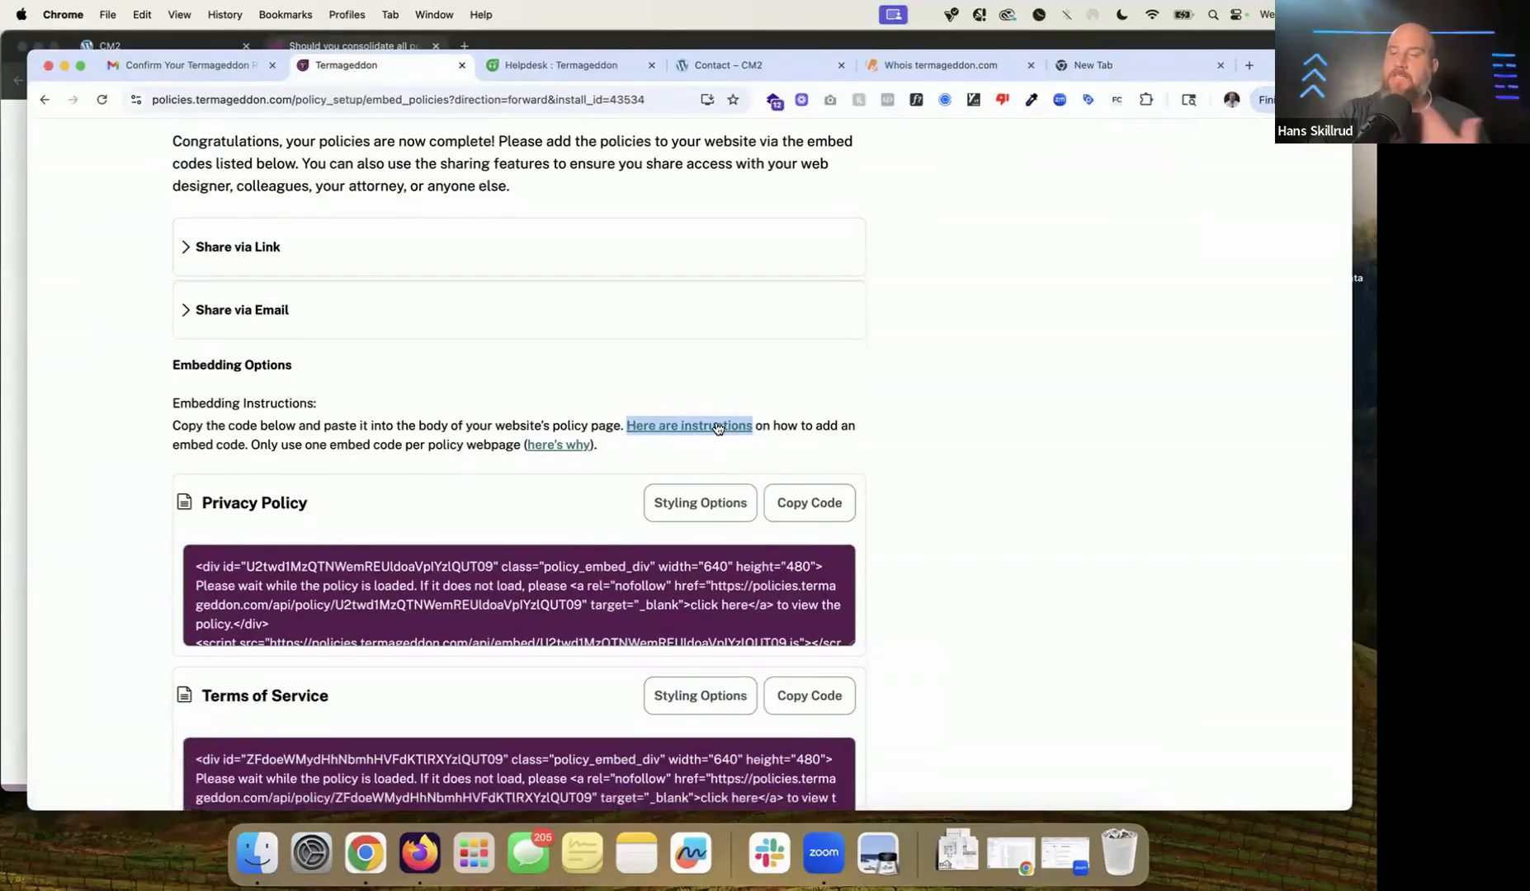
scroll(717, 427, down, 5)
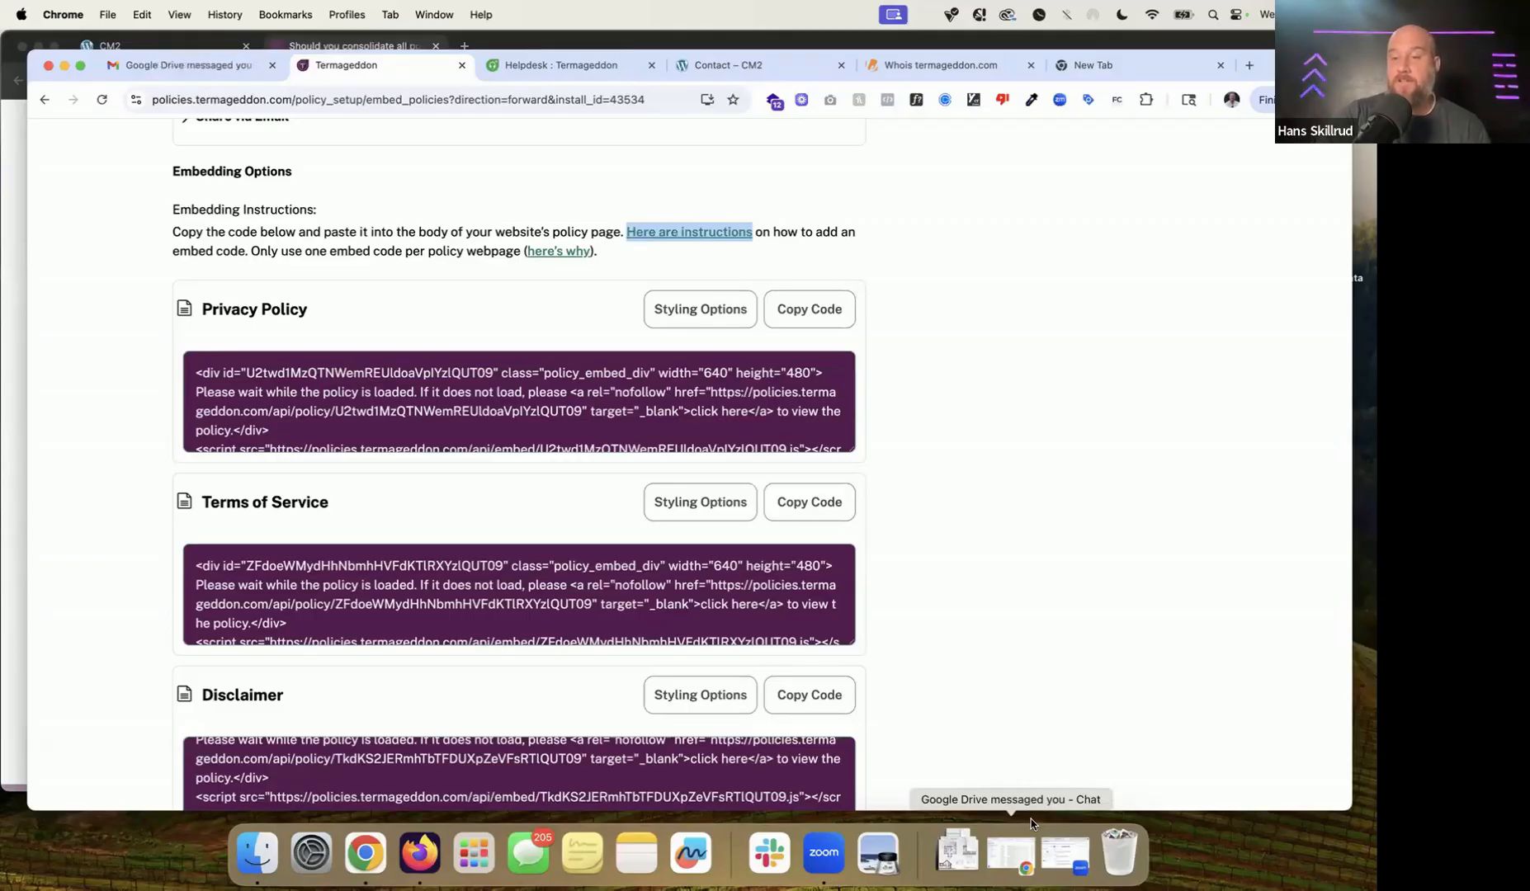
triple_click(798, 411)
click(908, 445)
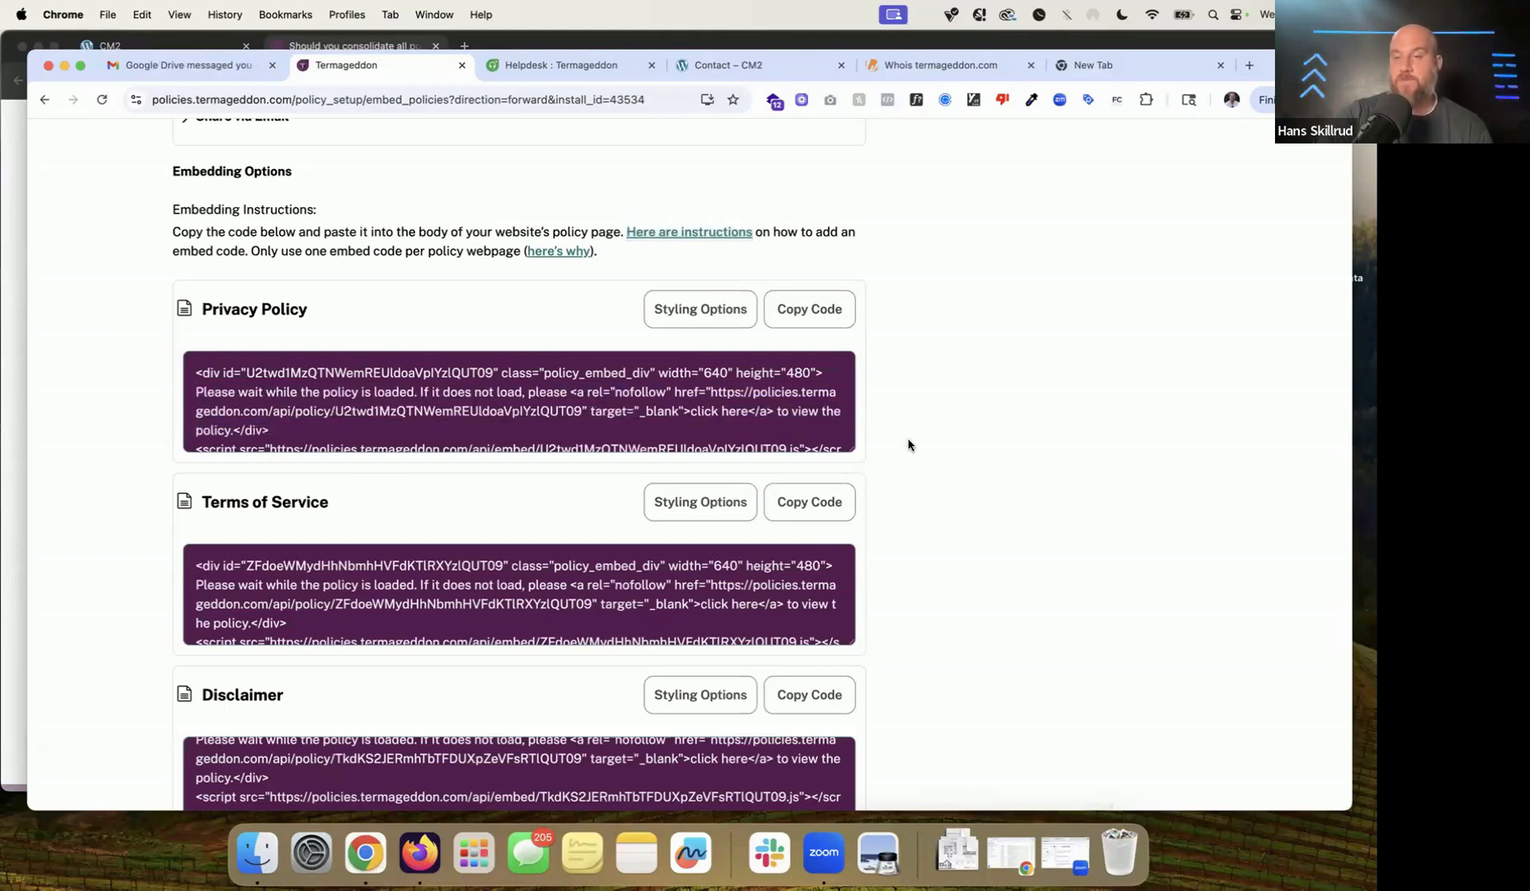